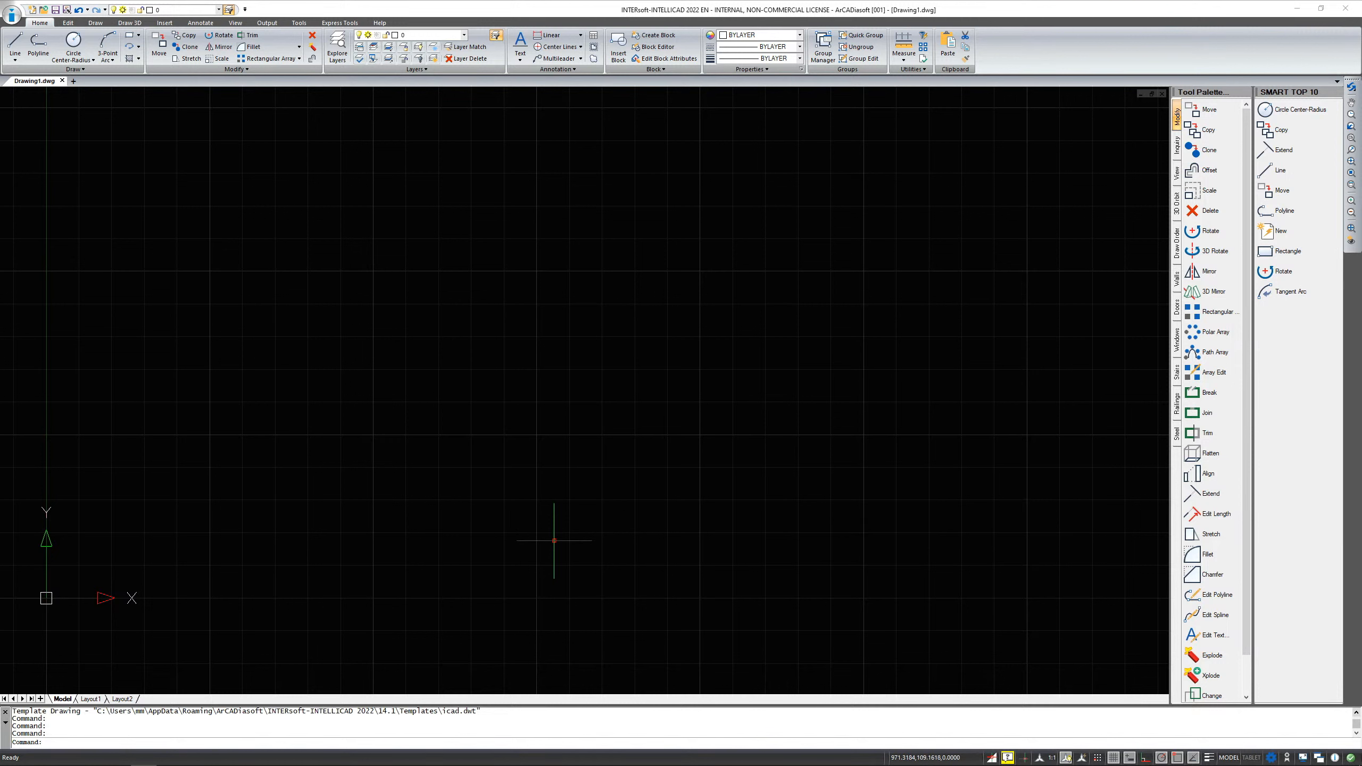
Set the model space background colour to white in the display colour scheme and accept the options.
right_click(628, 725)
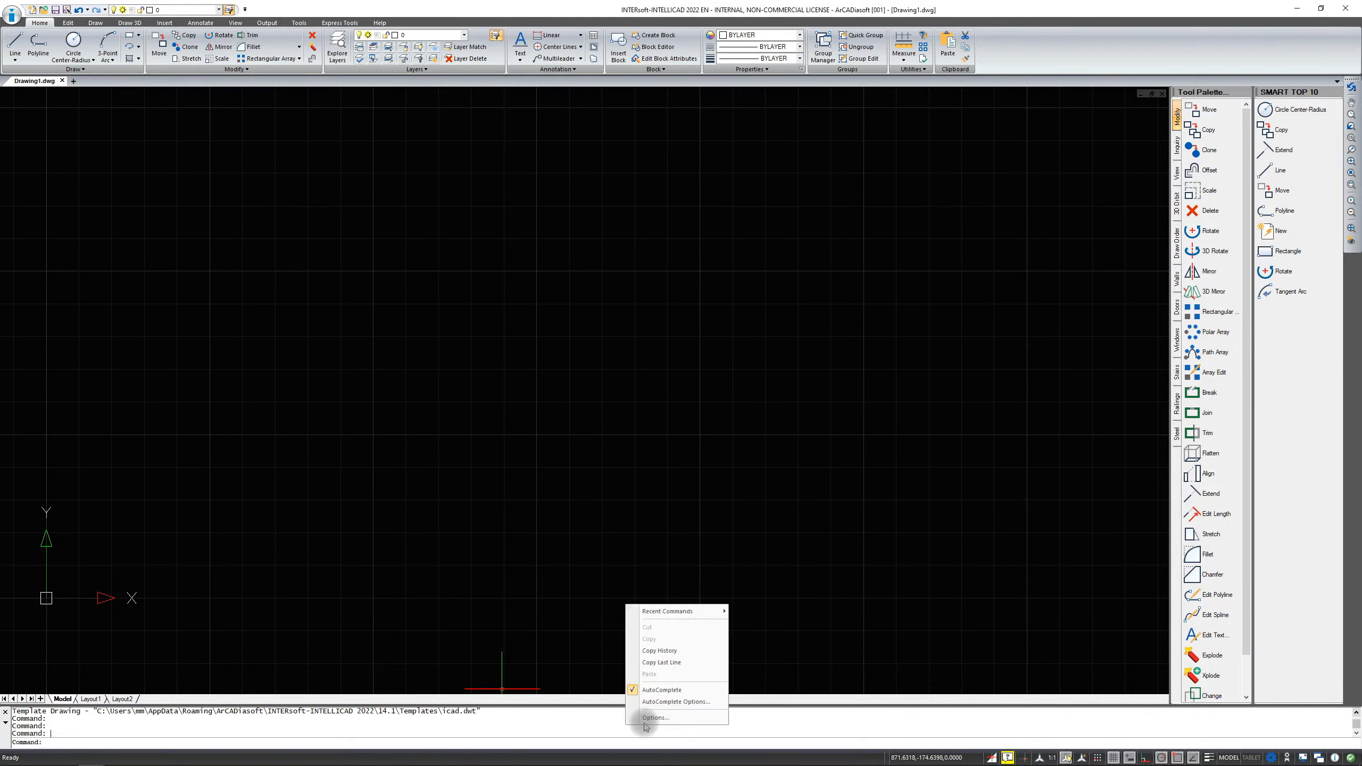
left_click(651, 718)
left_click(628, 260)
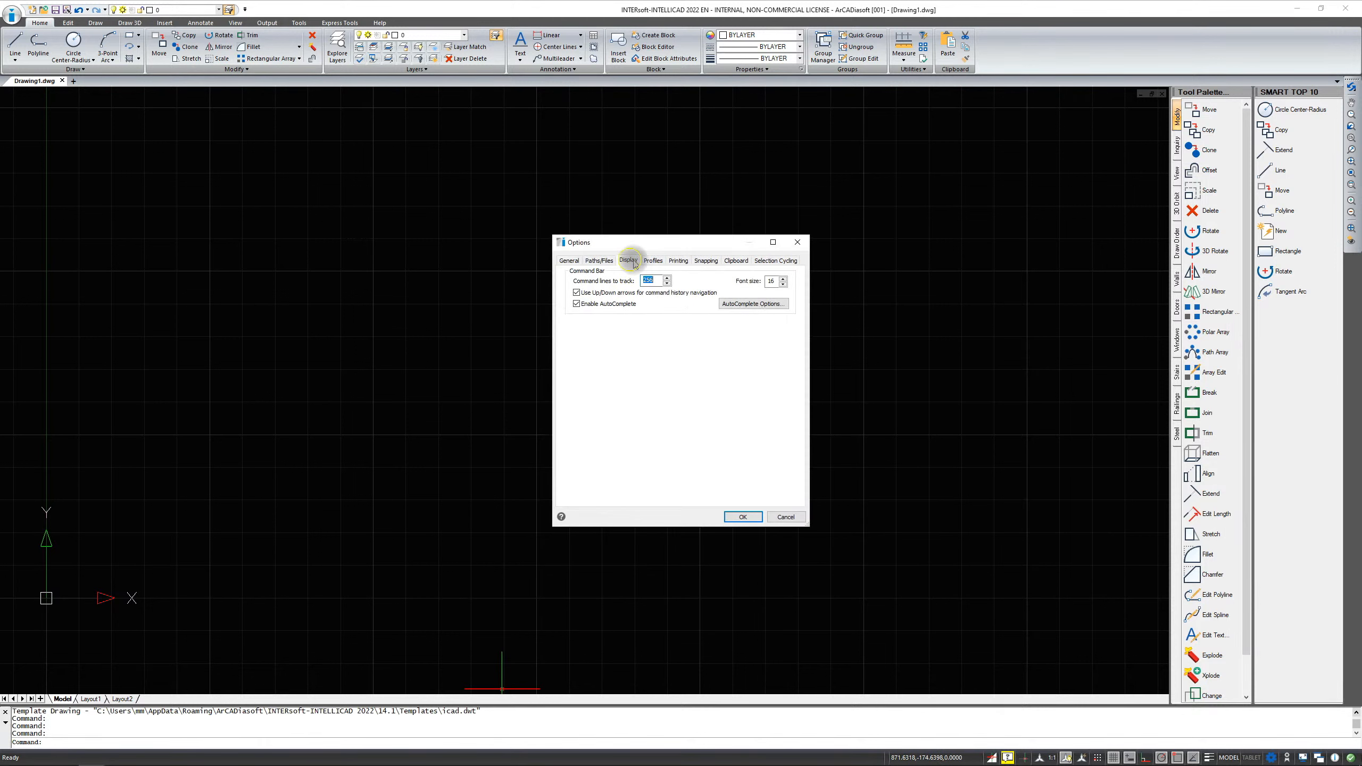
left_click(750, 345)
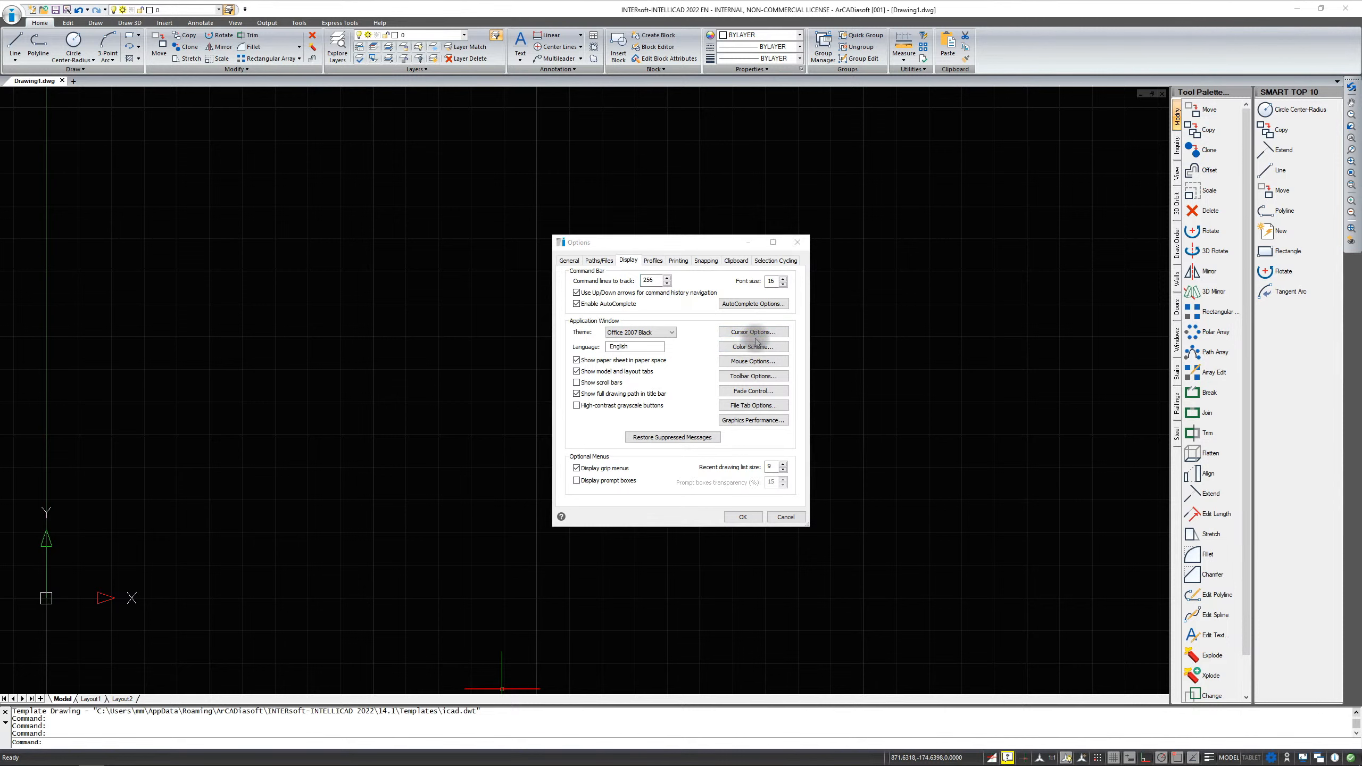
left_click(793, 259)
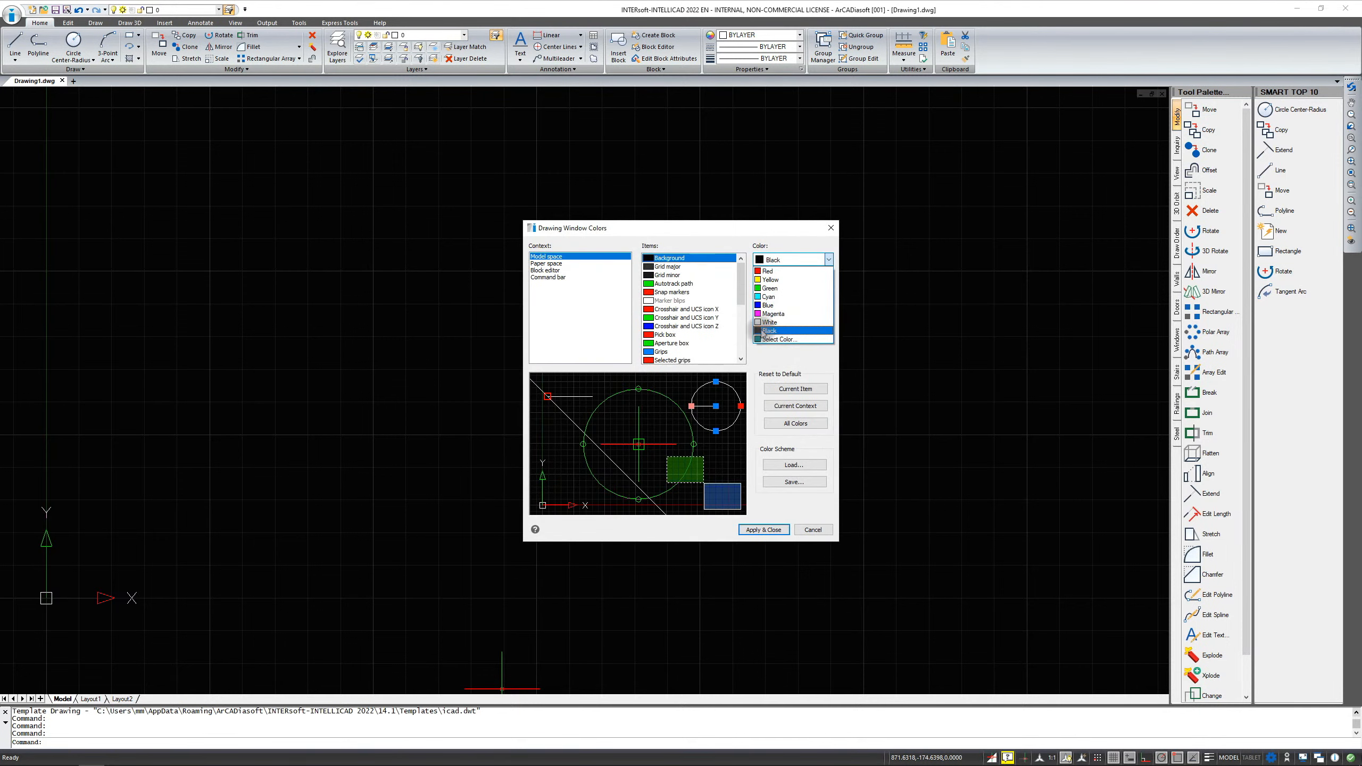
left_click(769, 322)
left_click(763, 529)
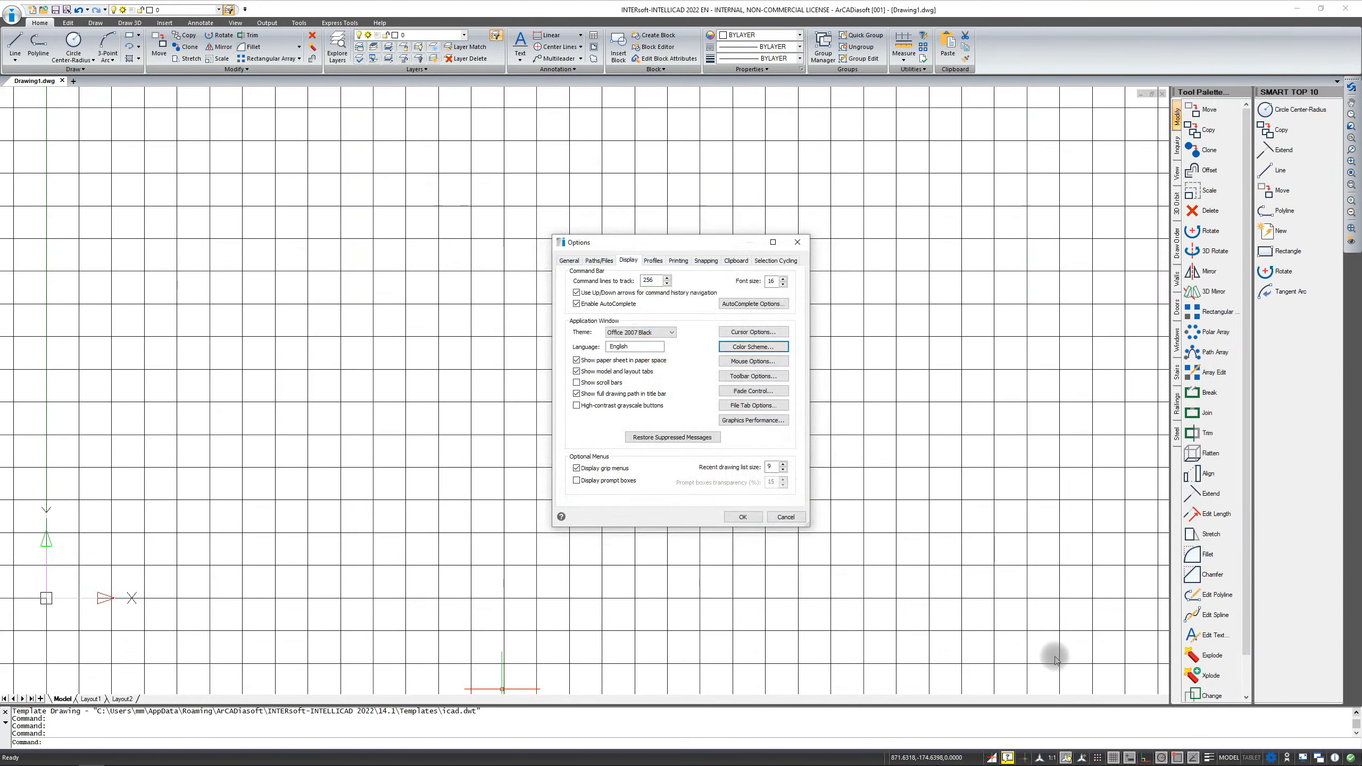
left_click(743, 517)
Turn off the reference grid in the drawing area.
left_click(1113, 757)
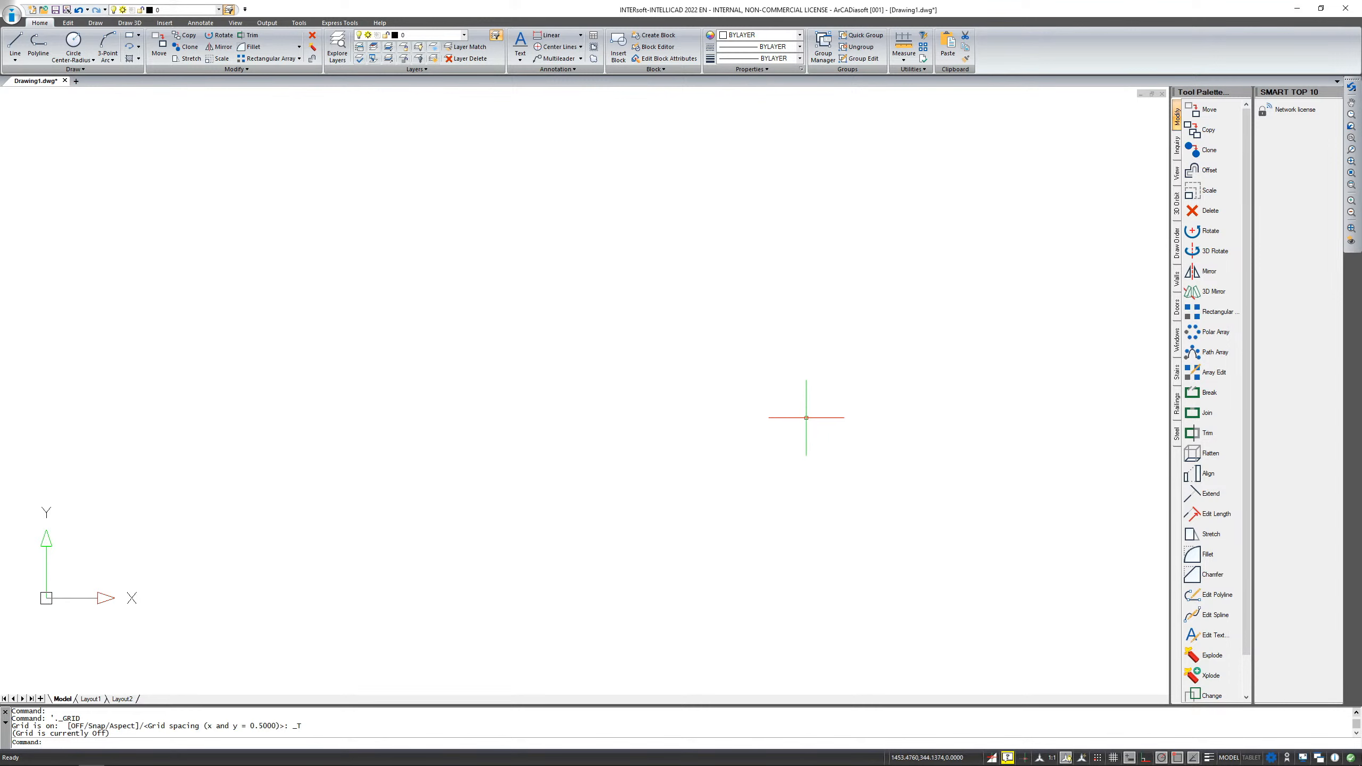
left_click(1113, 757)
left_click(1112, 758)
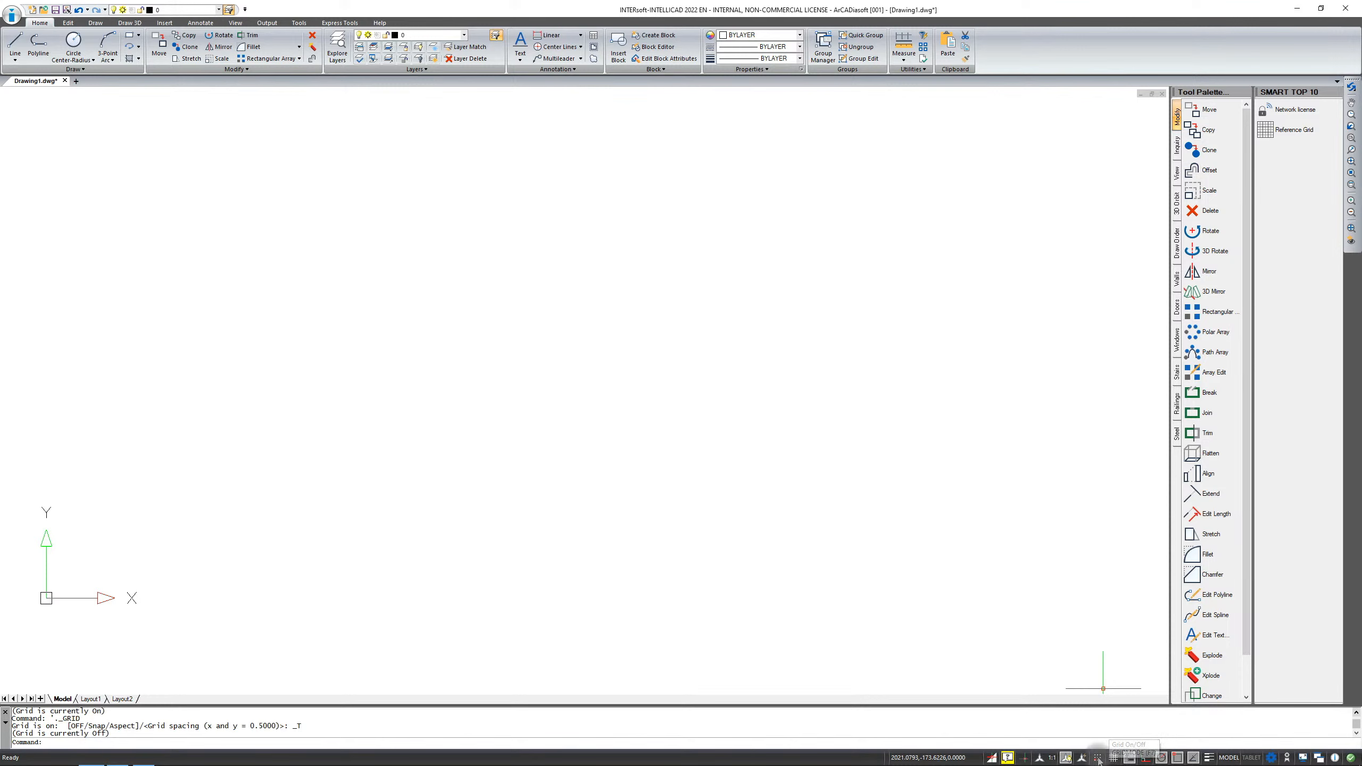
right_click(1114, 757)
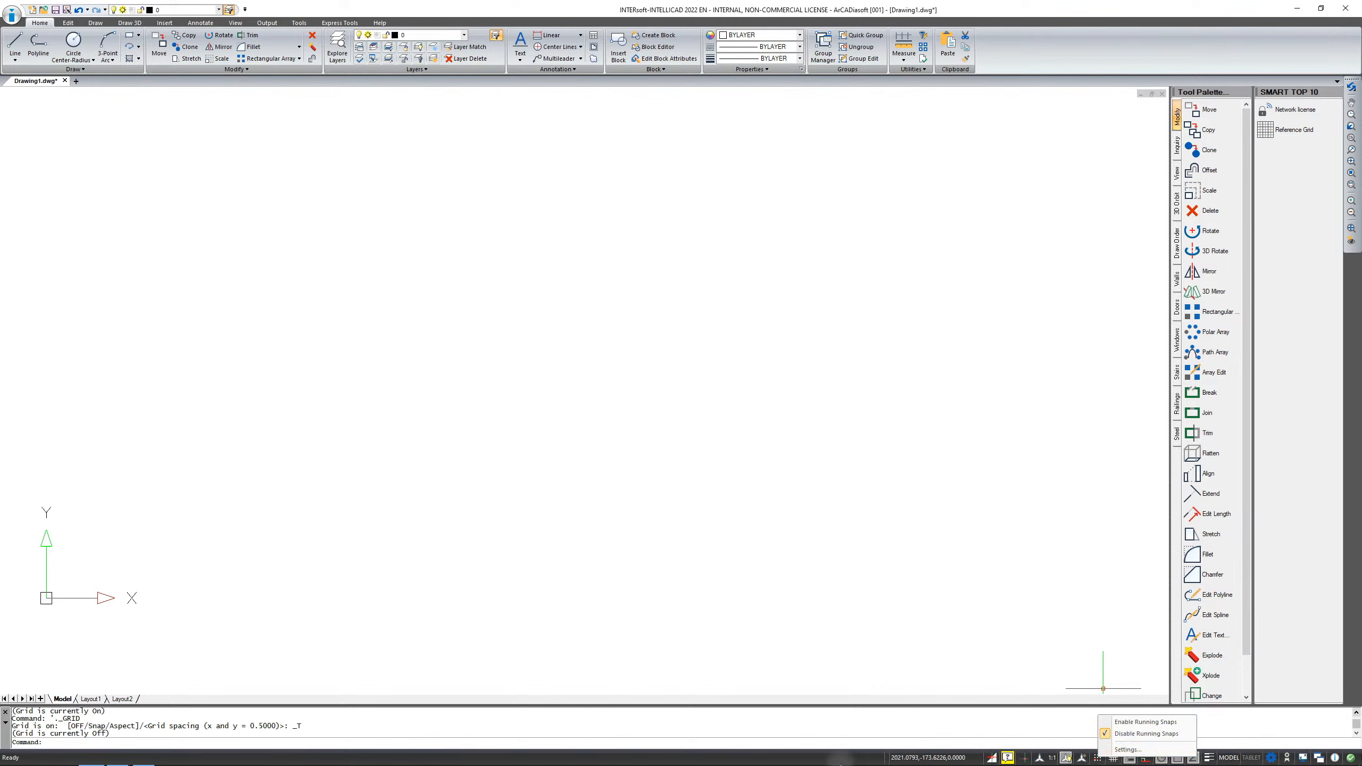
left_click(1012, 720)
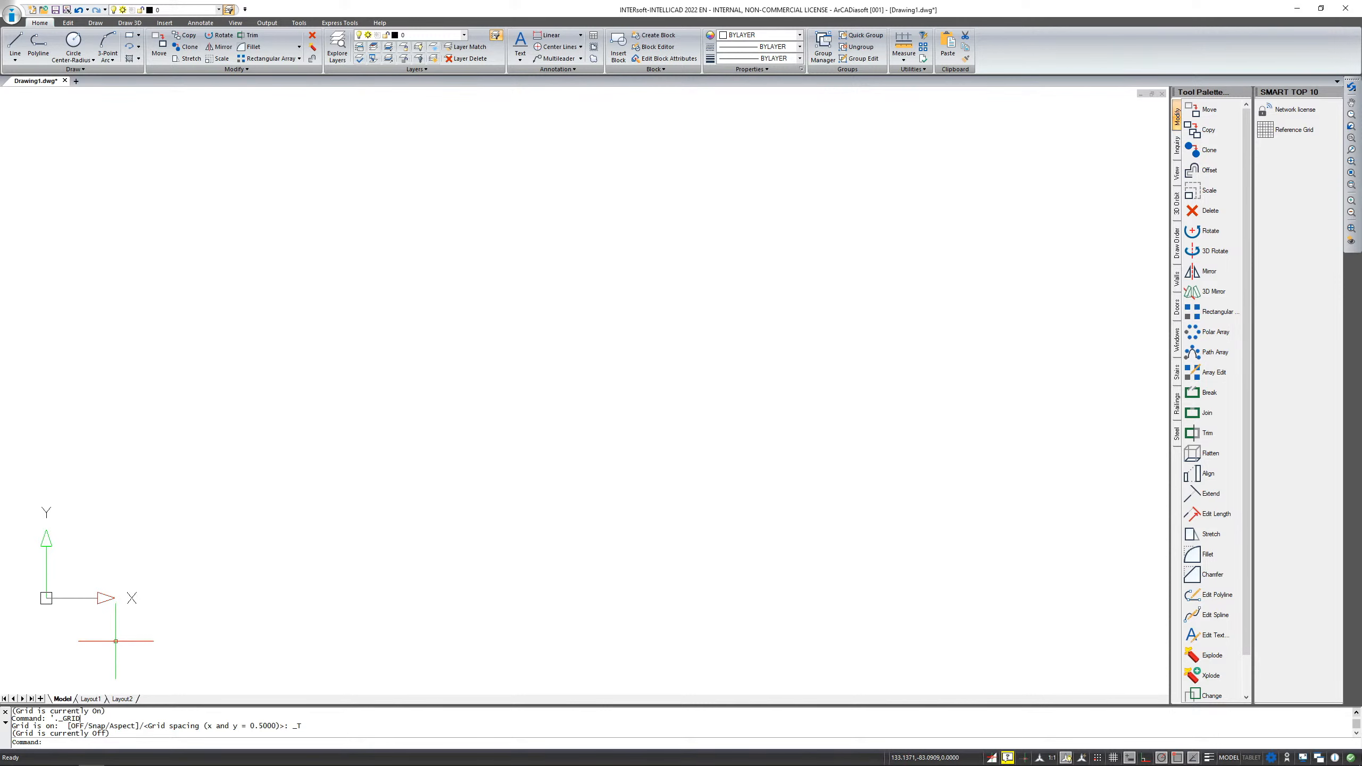
left_click(67, 695)
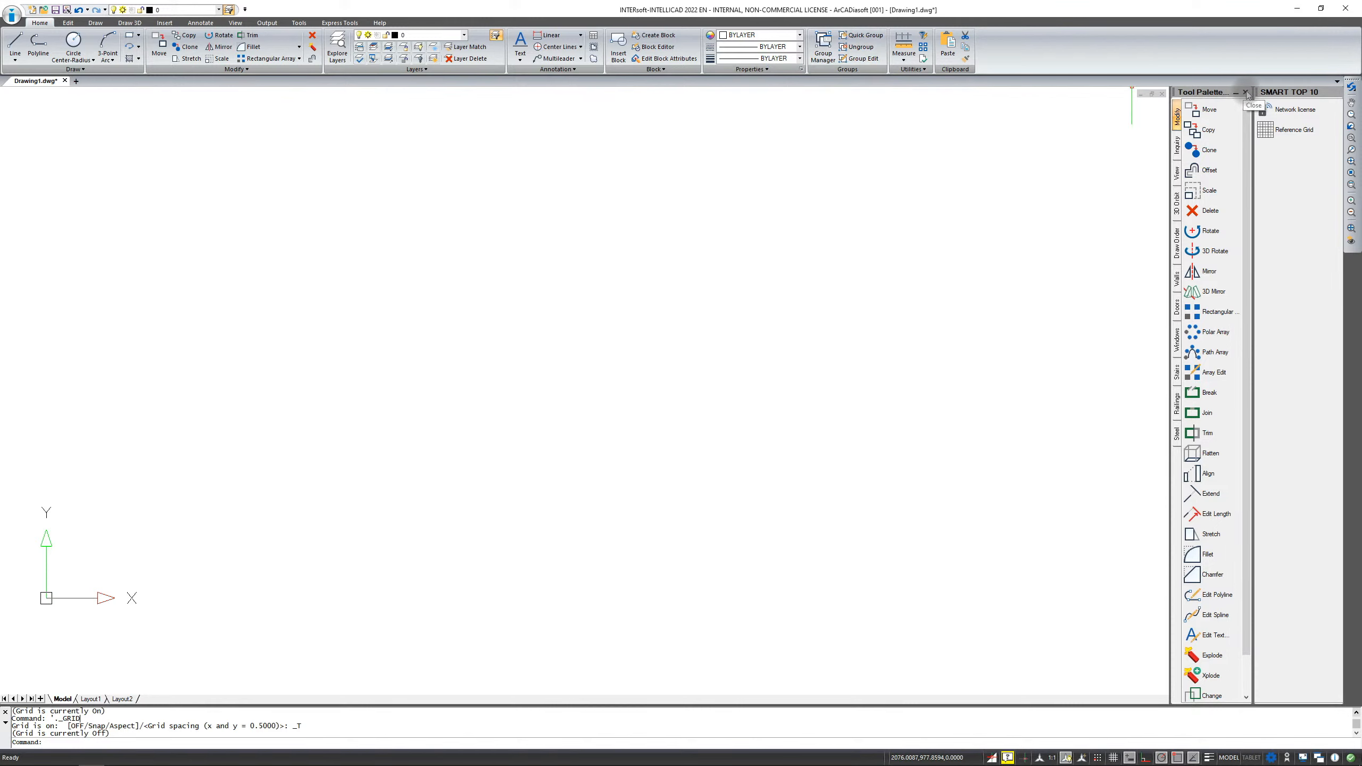
Close the Tool Palettes to free up drawing space.
left_click(1245, 92)
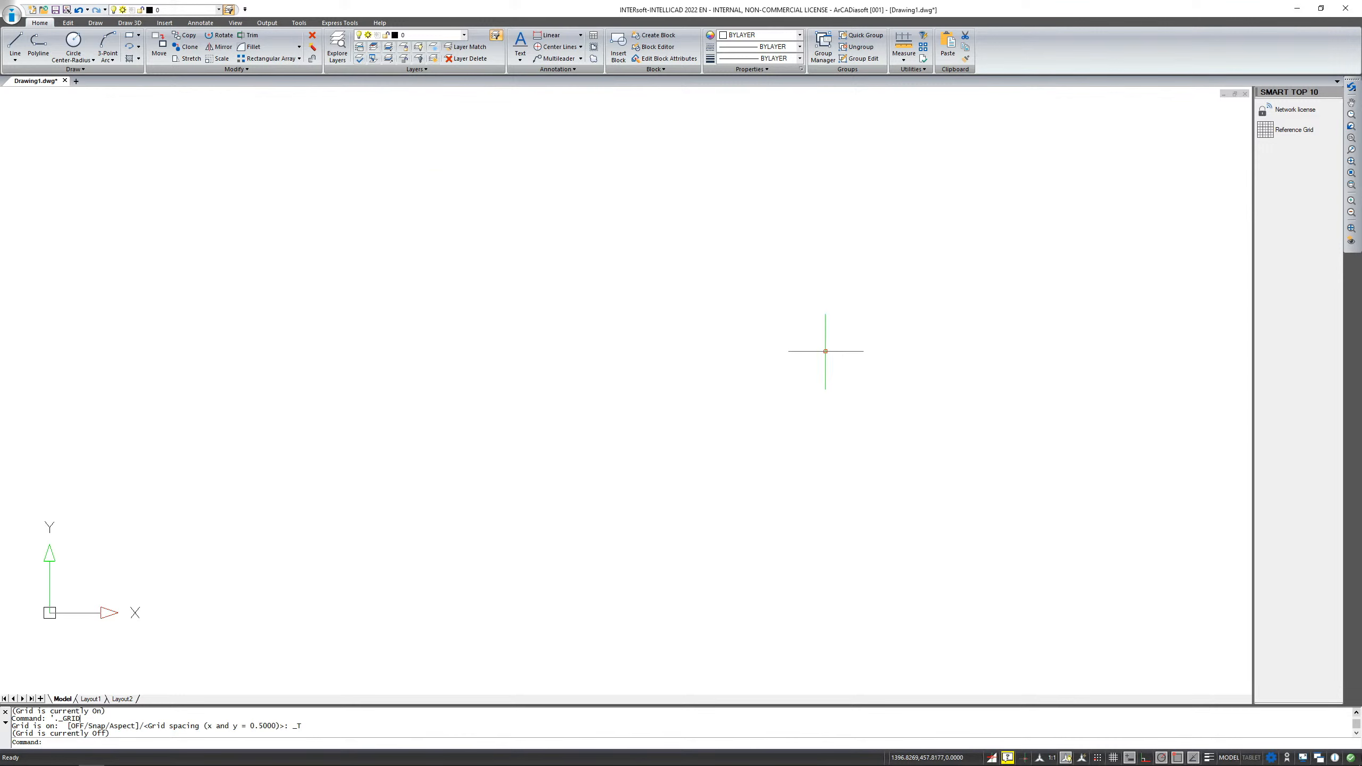
left_click(218, 10)
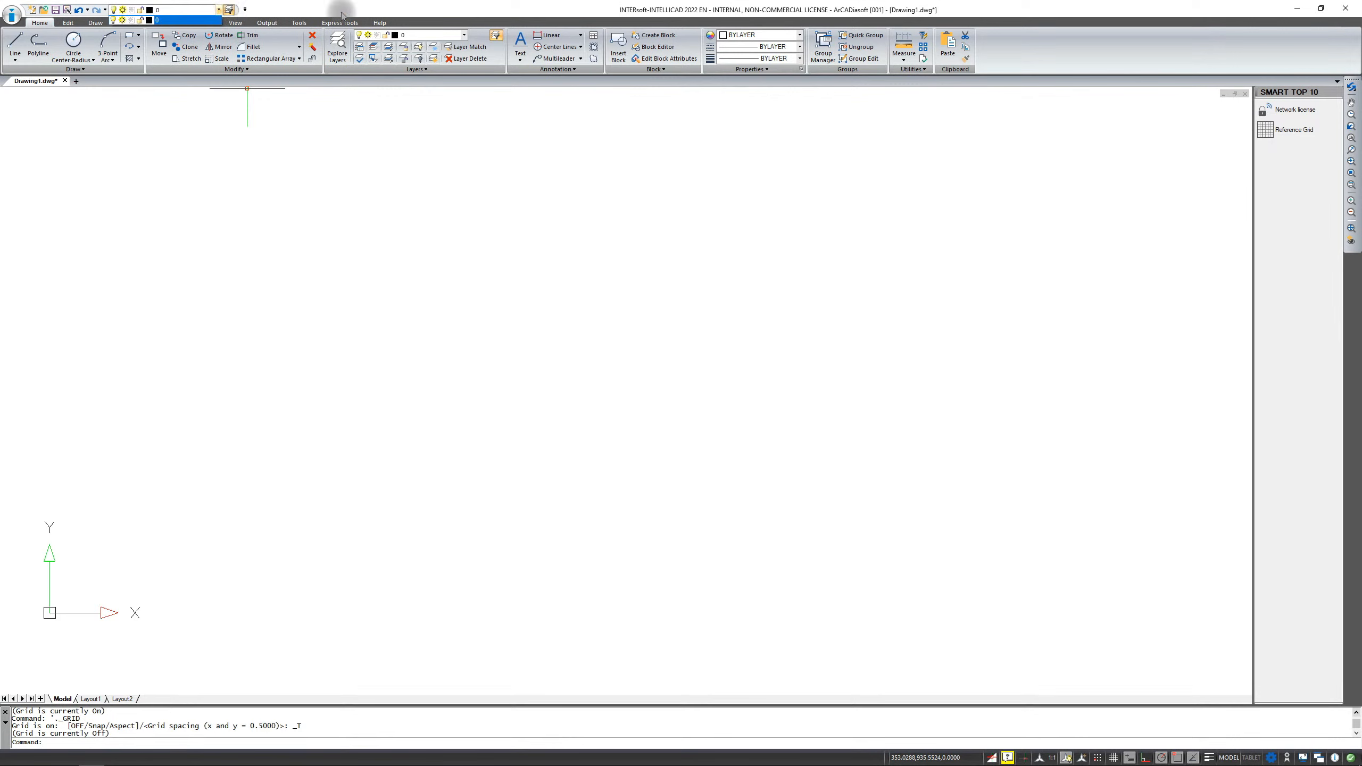
left_click(464, 33)
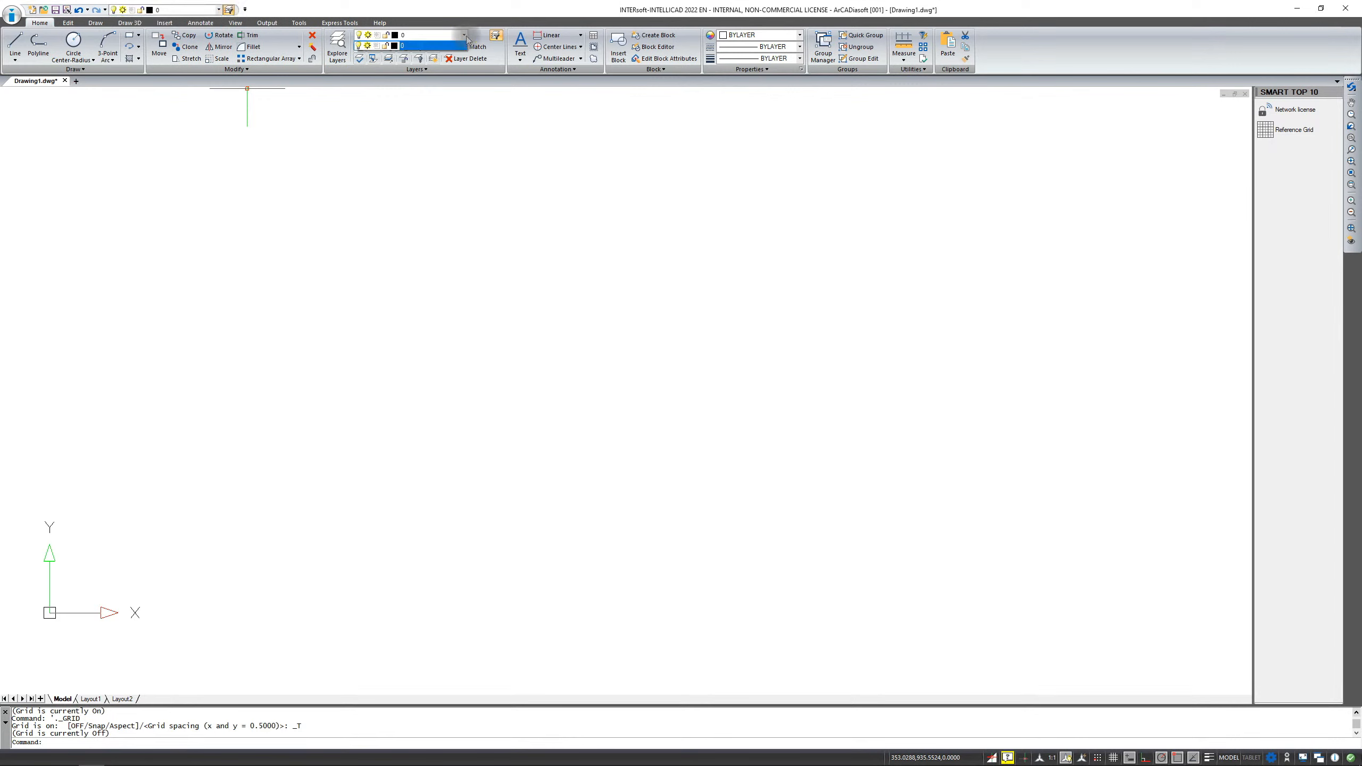
left_click(258, 12)
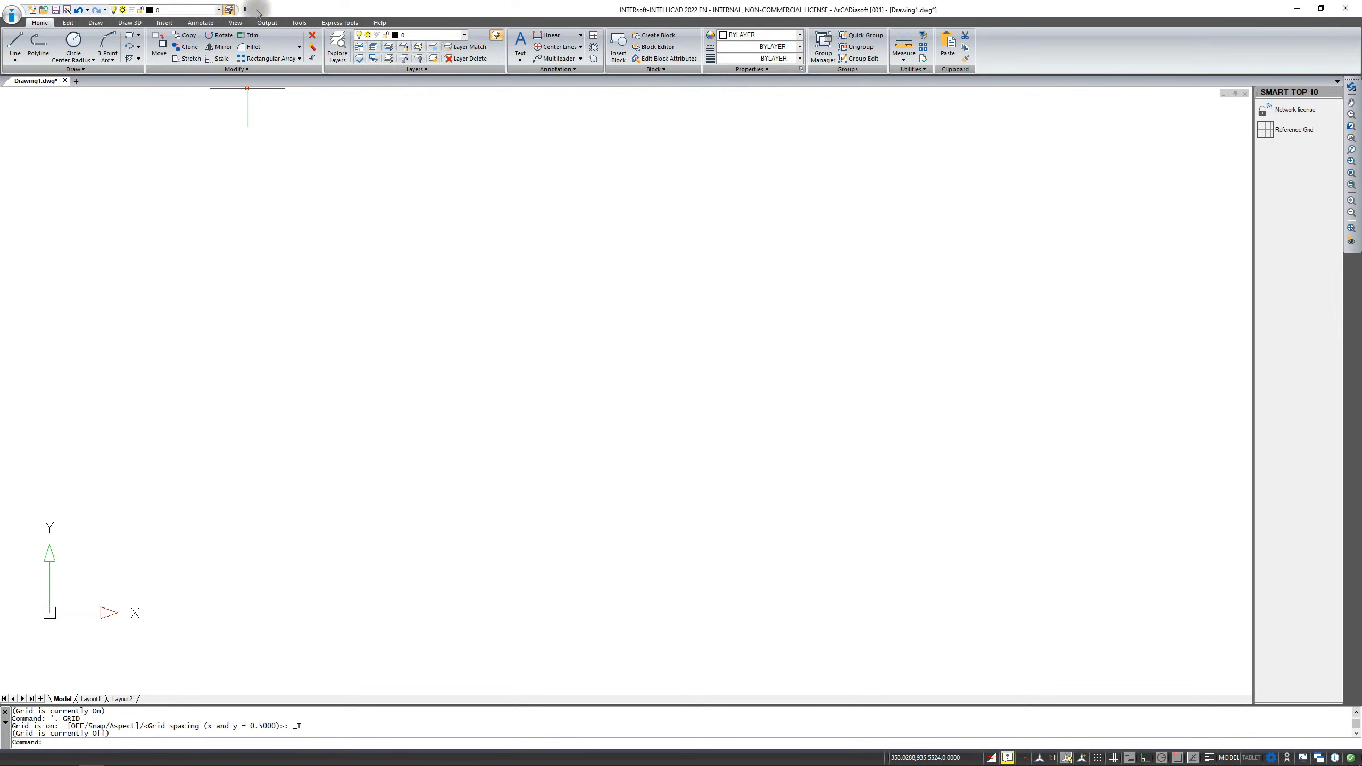
left_click(220, 10)
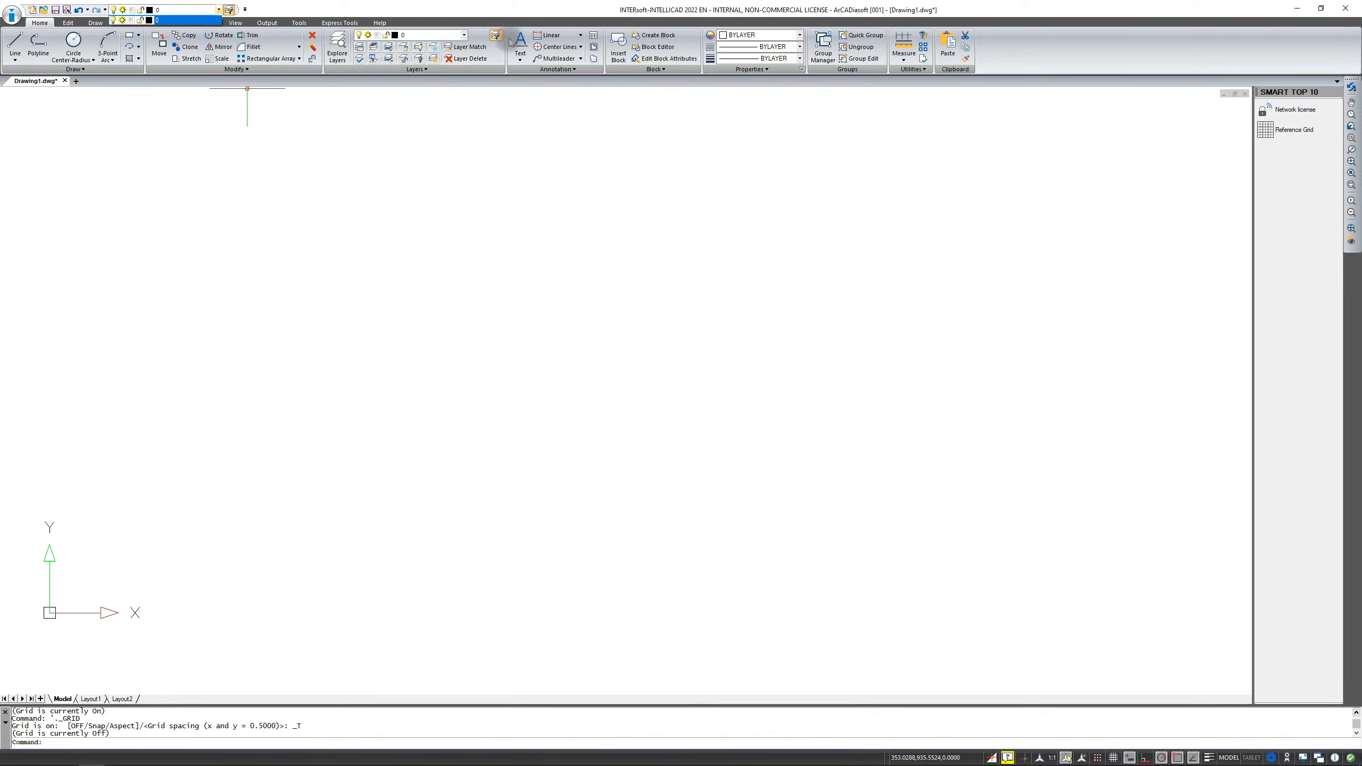
left_click(220, 10)
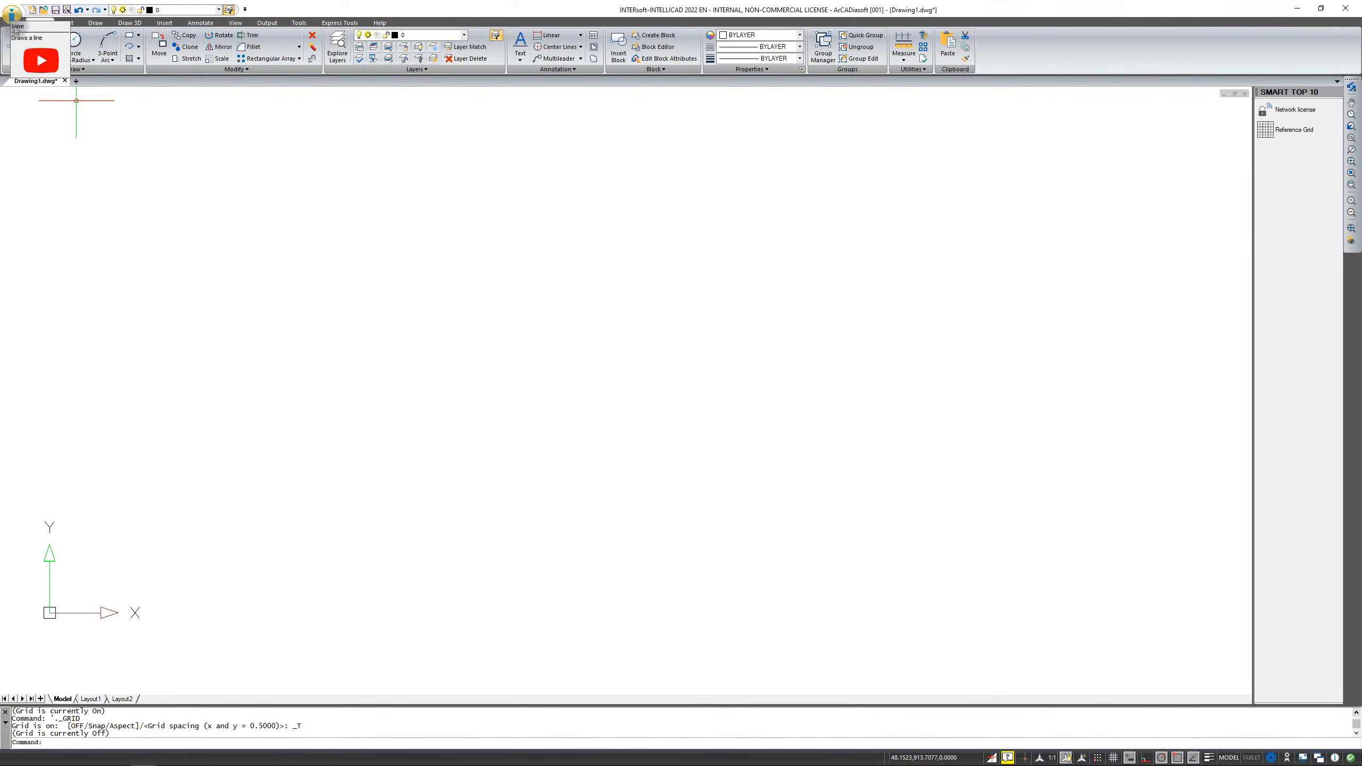
Start the Line command and turn off dynamic input.
left_click(15, 44)
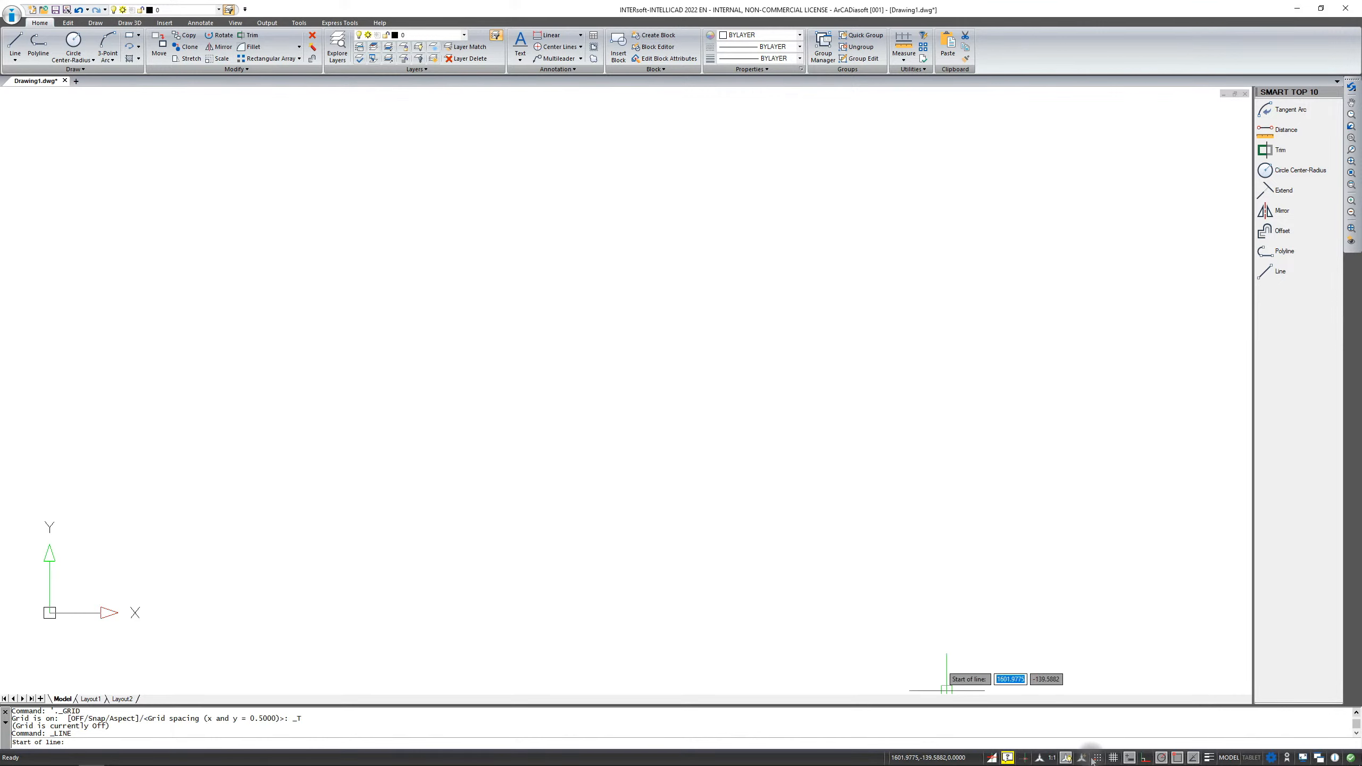
left_click(1129, 757)
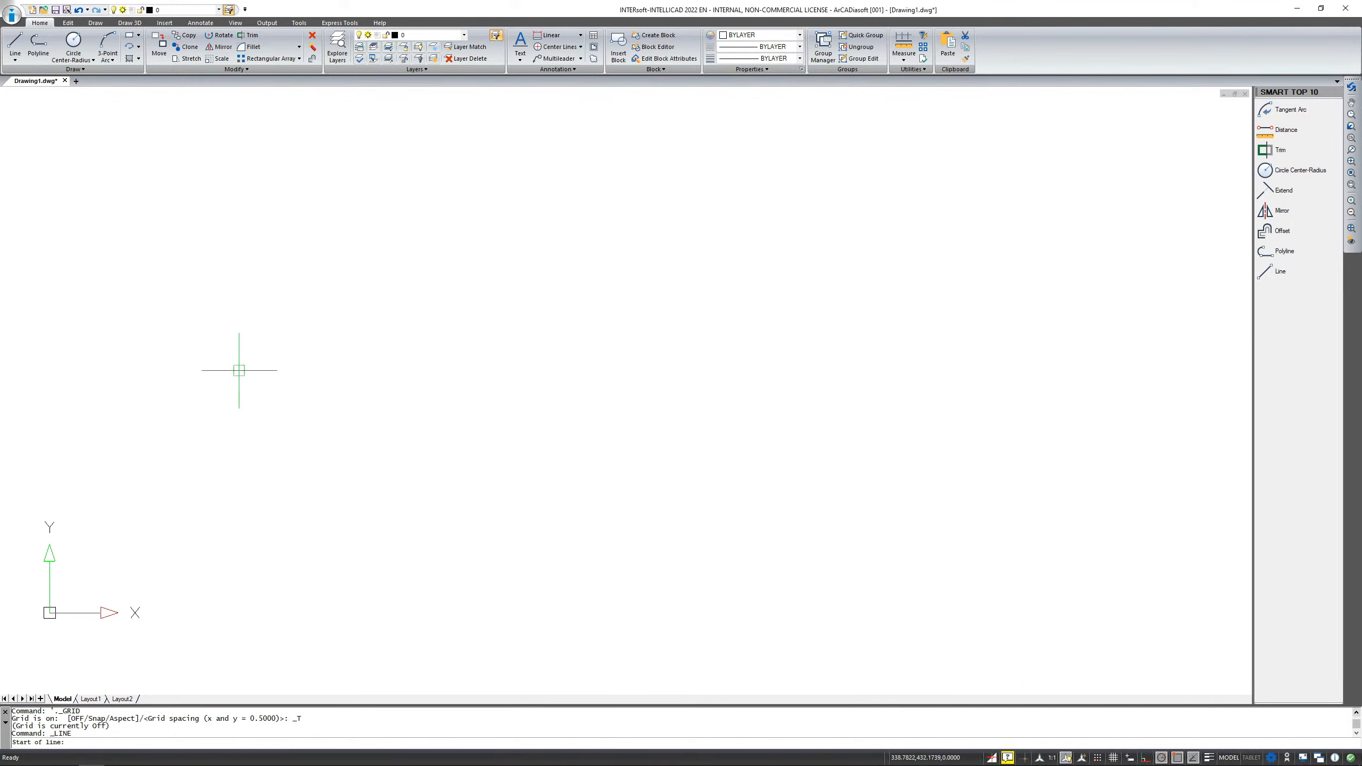
left_click(15, 42)
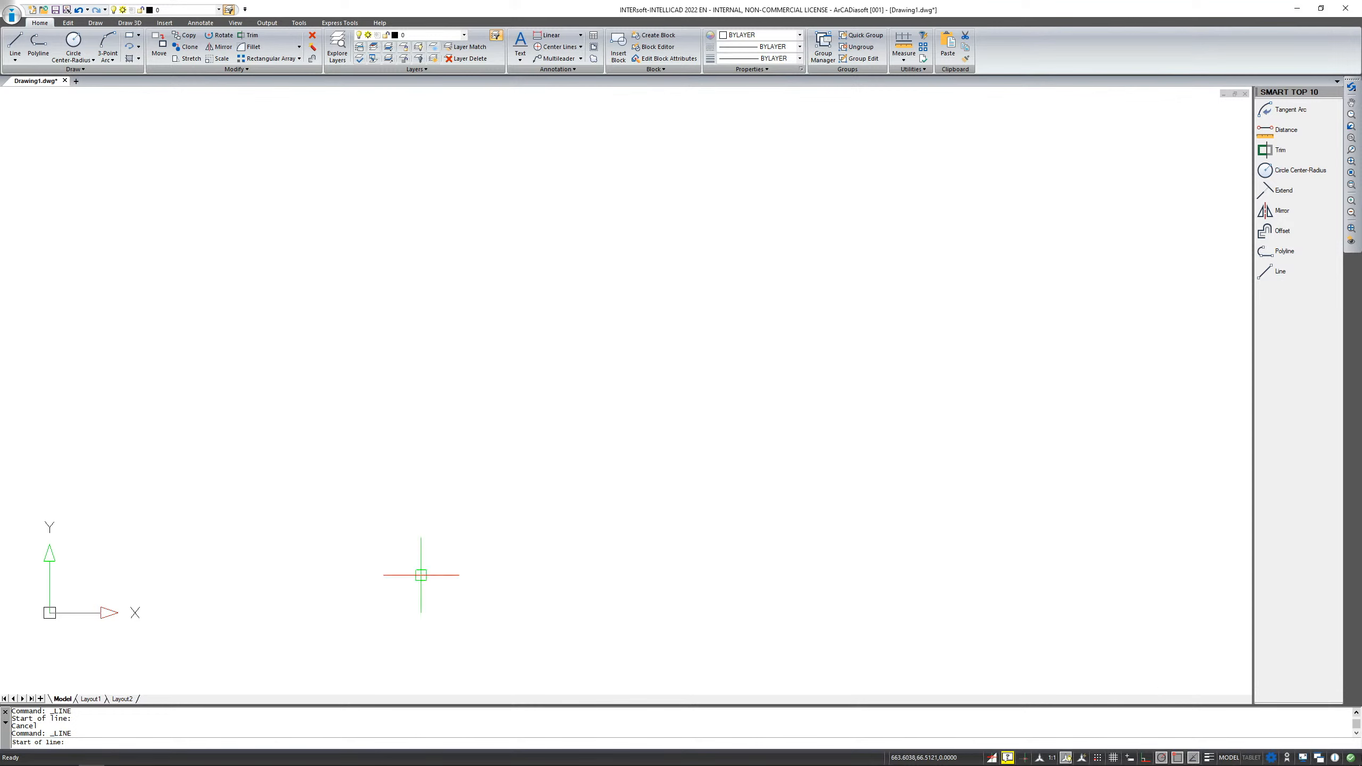
type("0,0")
key("Return")
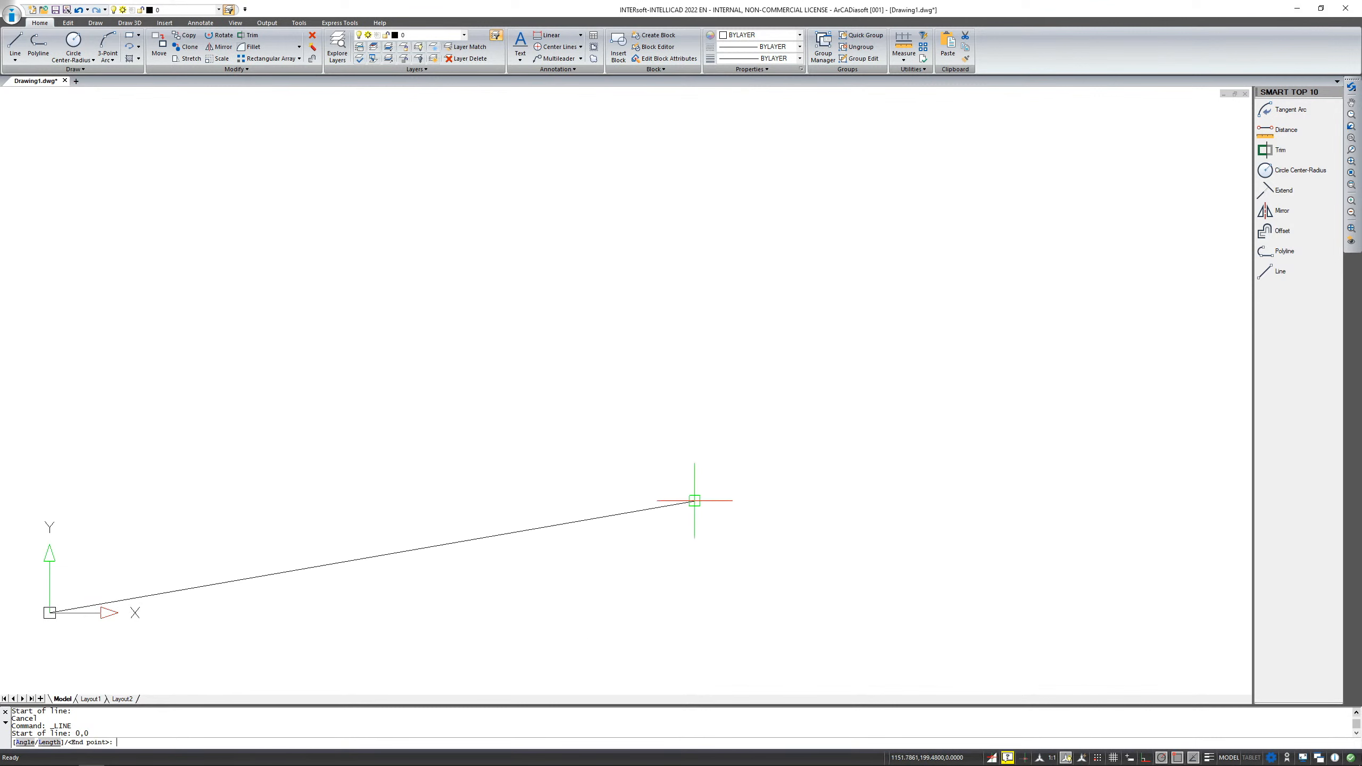
key("Escape")
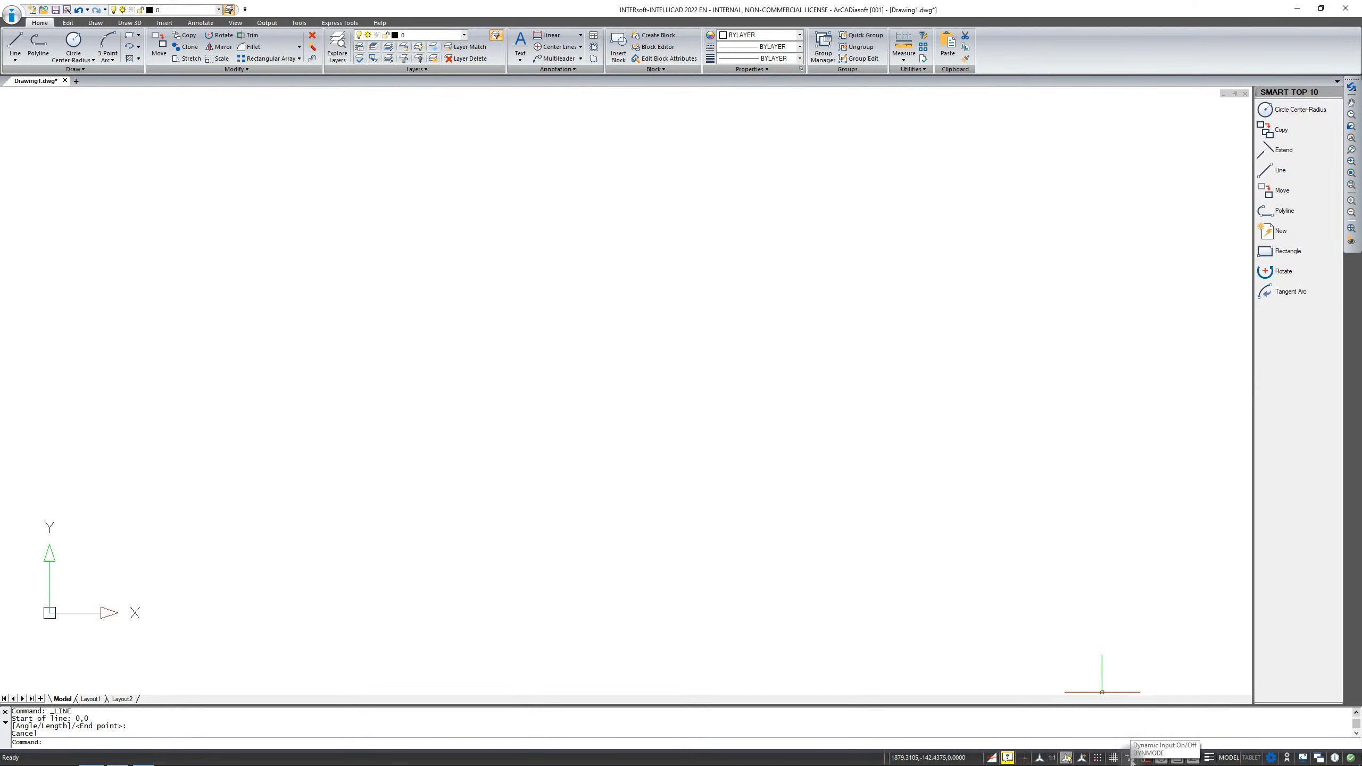
left_click_drag(1060, 628, 1053, 620)
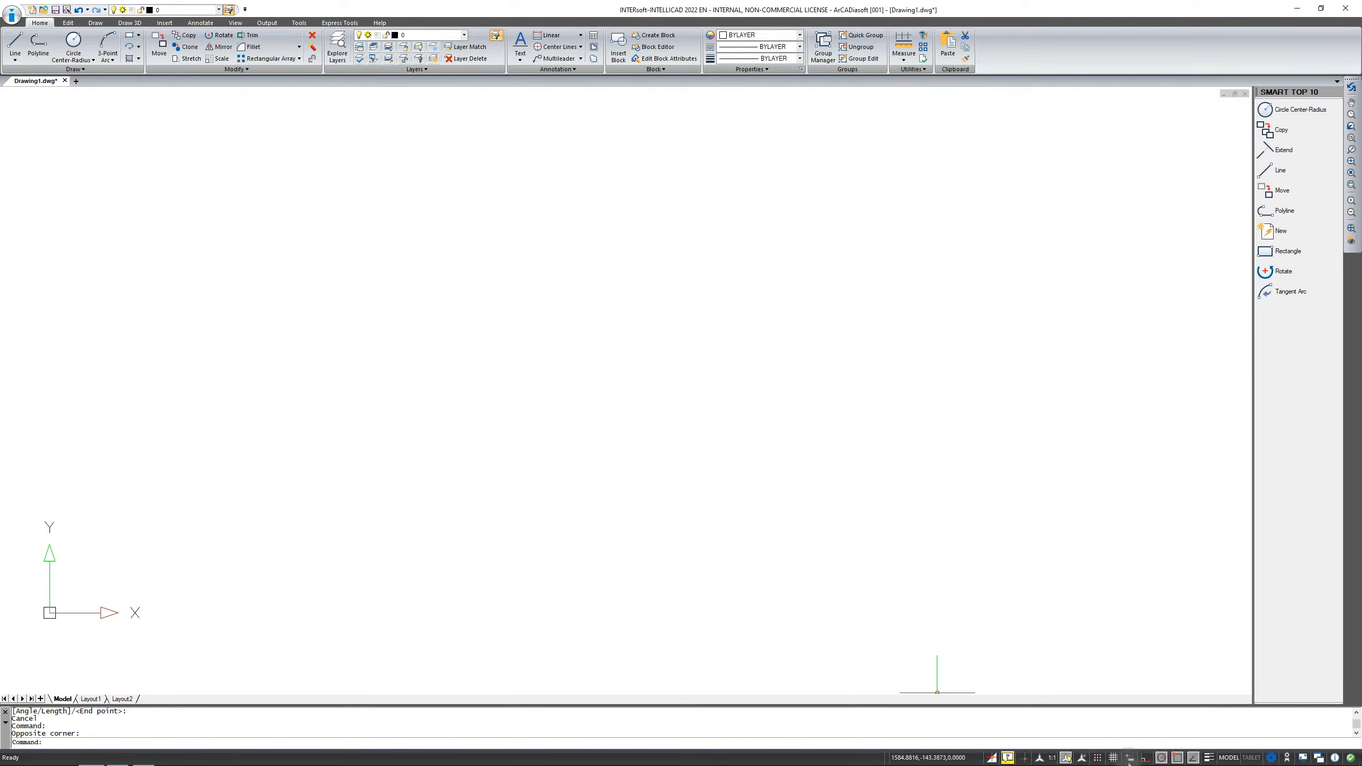
Draw a horizontal line from the origin 0,0 to the absolute coordinates 200,0 as the rectangle's bottom edge.
left_click(14, 42)
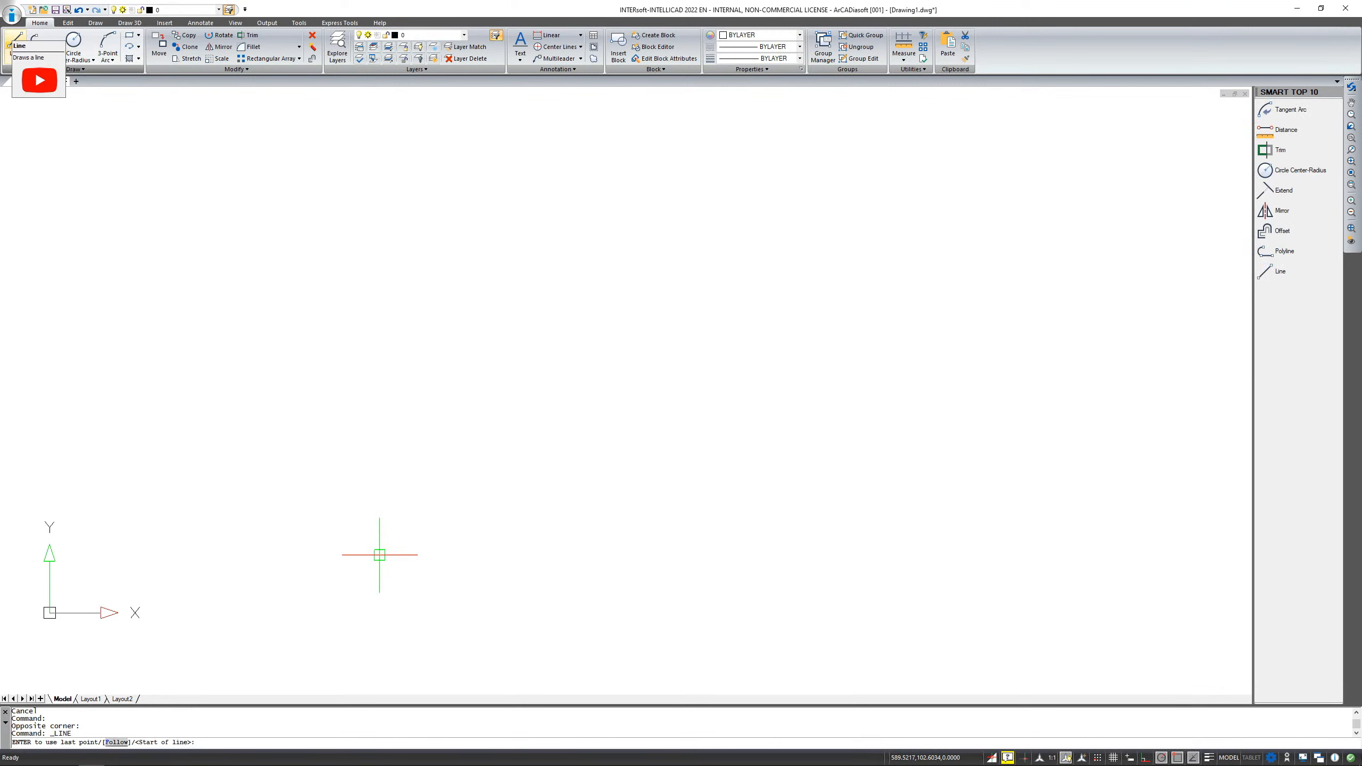
type("0,0")
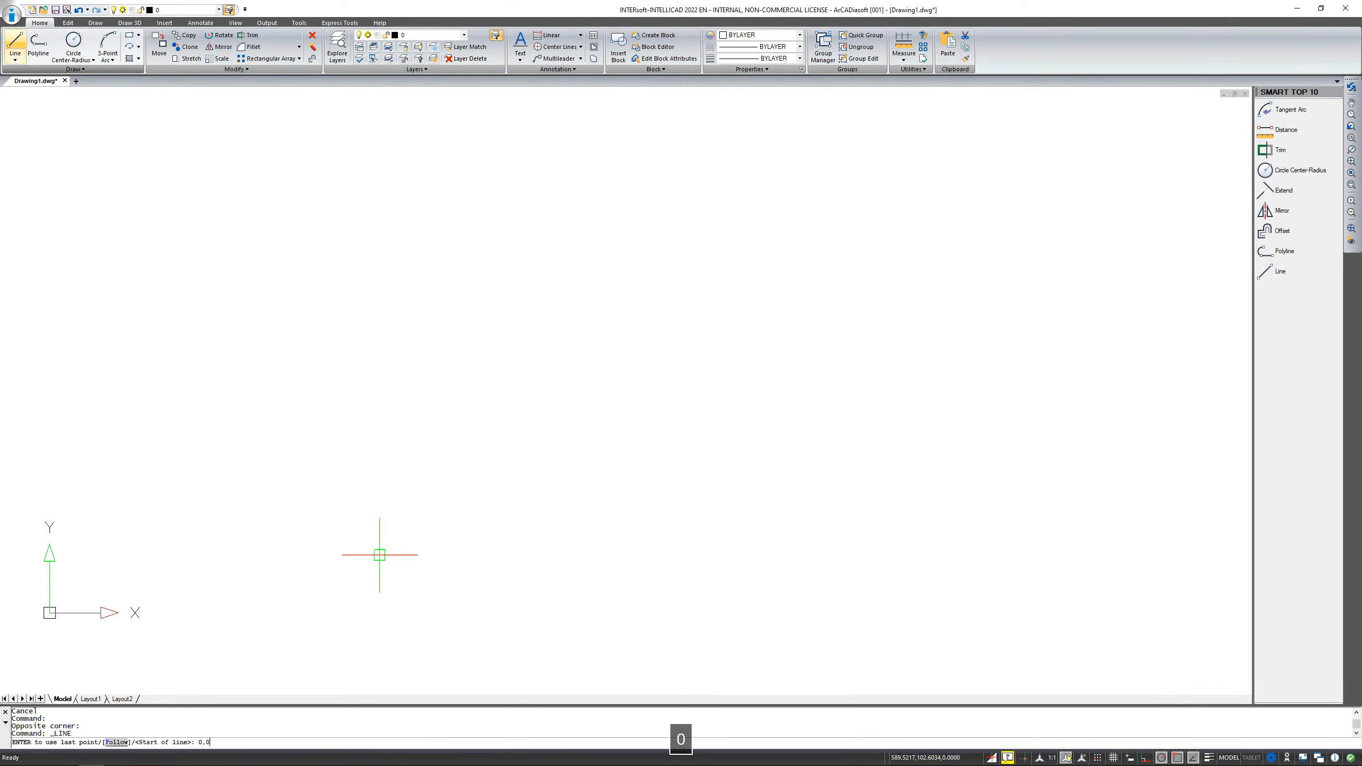
key("Return")
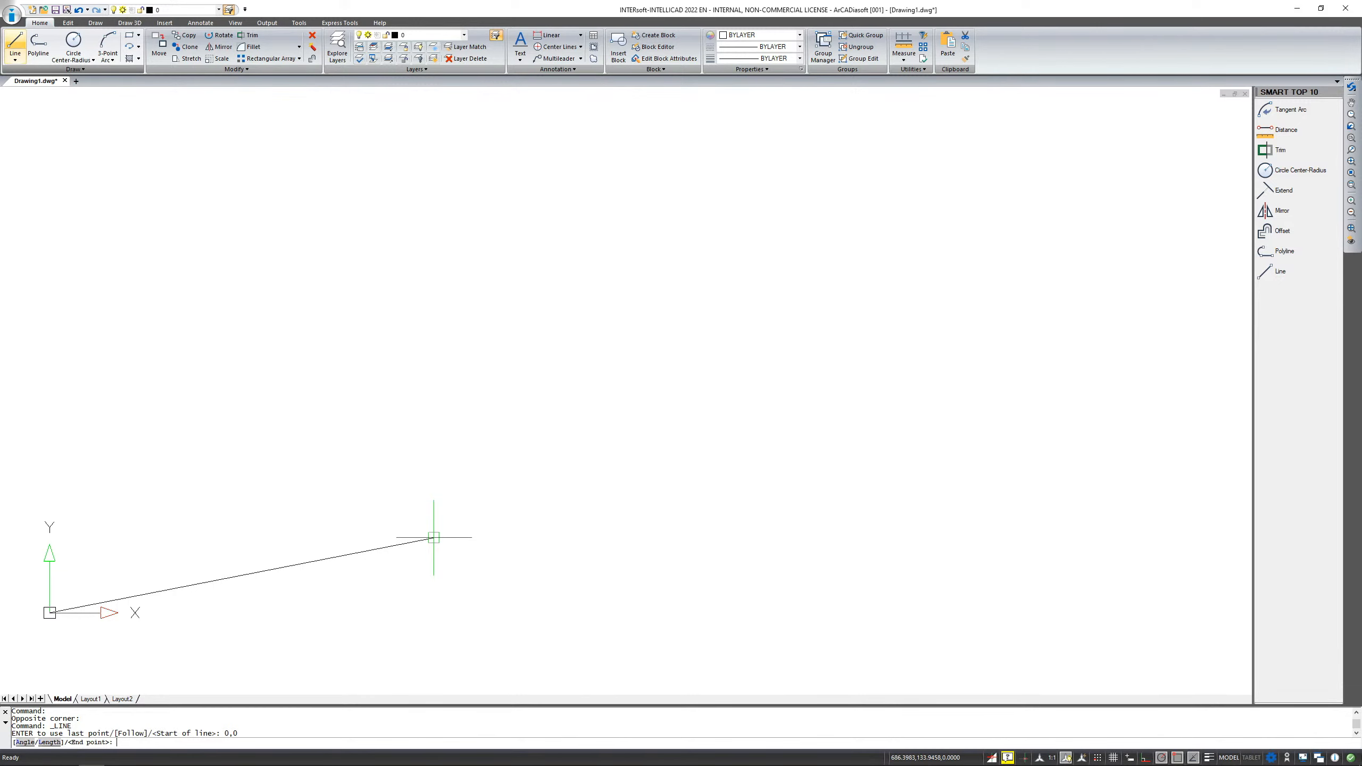
type("200,0")
key("Return")
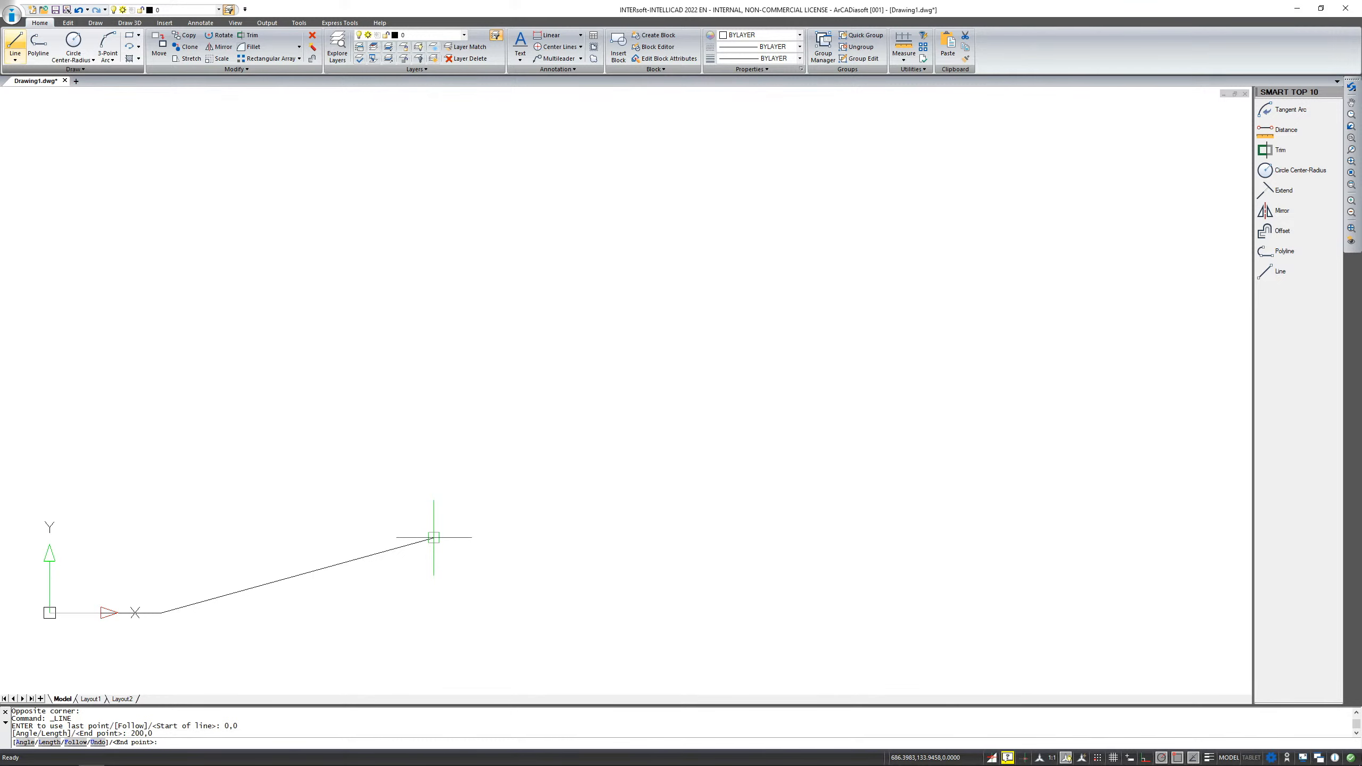
mouse_move(259, 592)
middle_mouse_down()
mouse_move(174, 586)
mouse_move(399, 505)
mouse_move(739, 500)
middle_mouse_up()
scroll(716, 482, "up", 1)
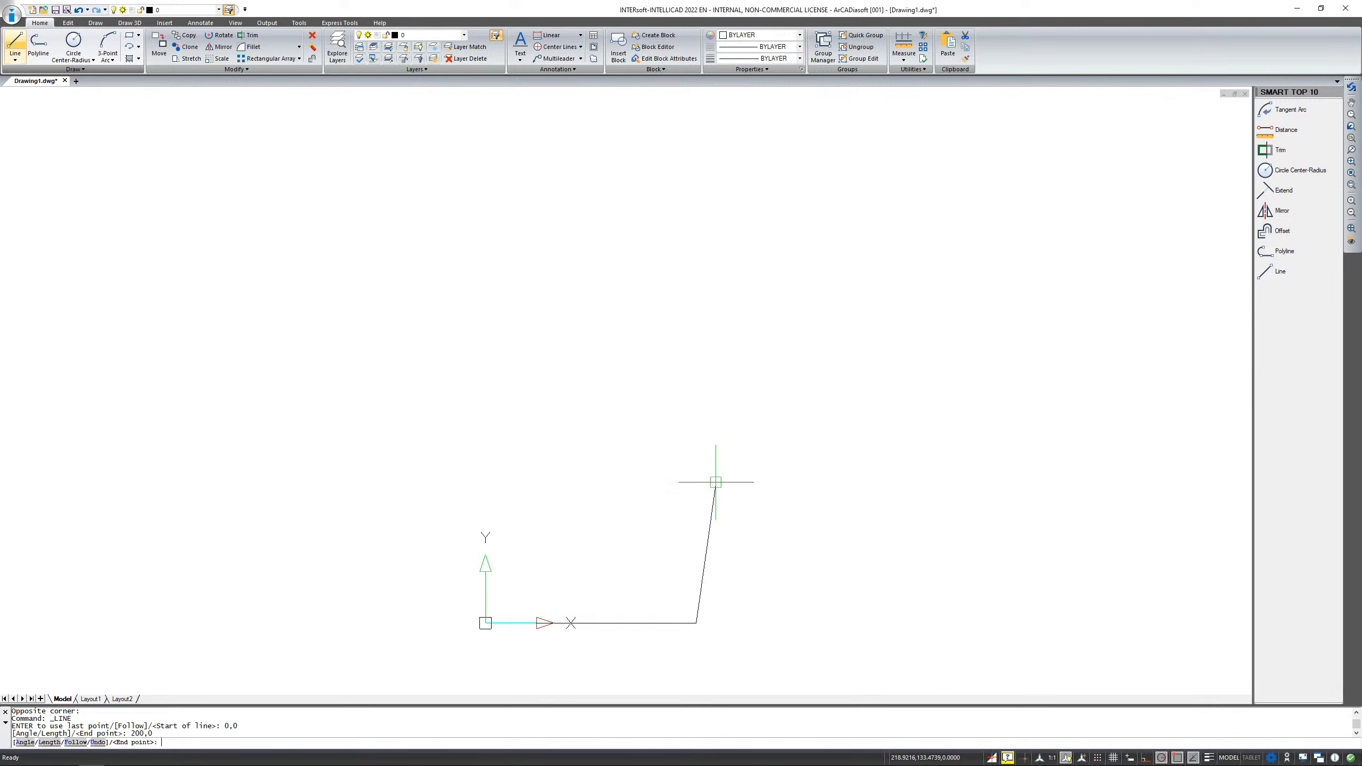
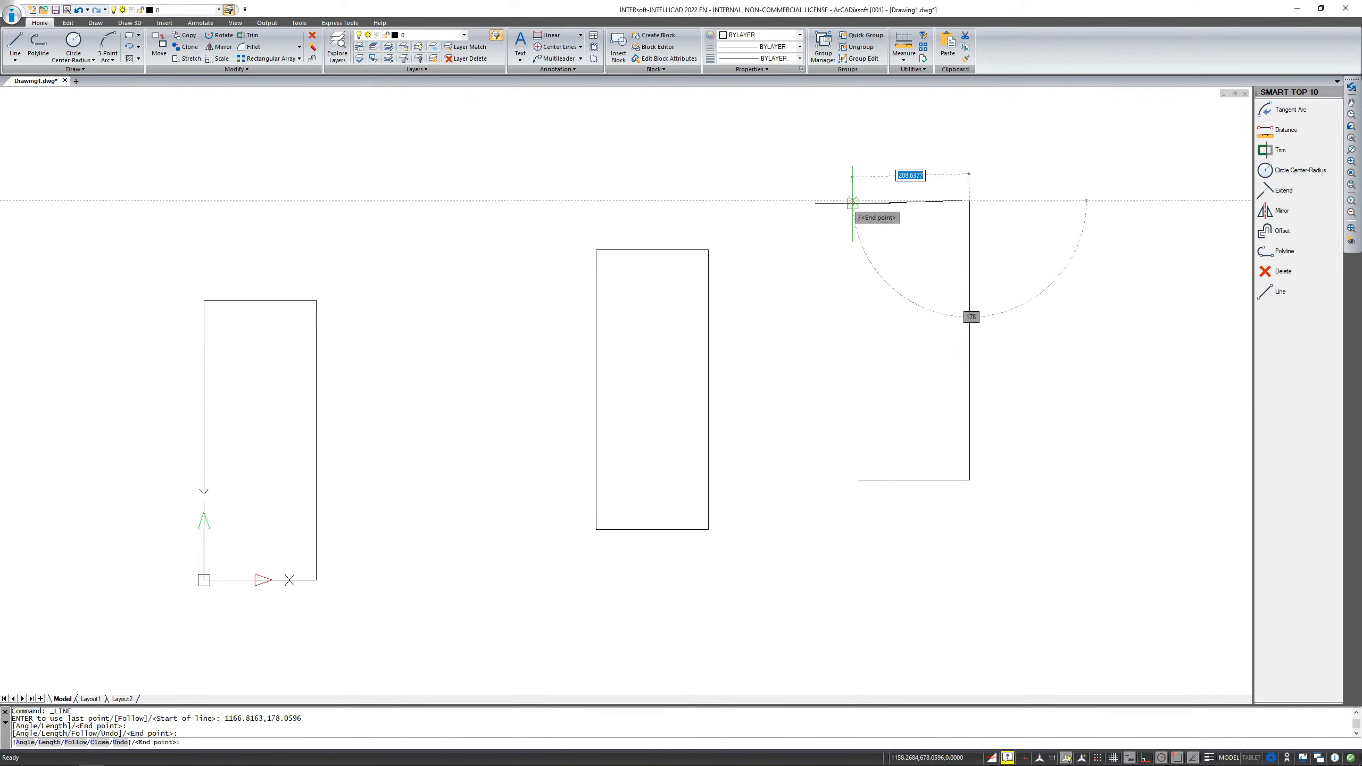
Draw the third rectangle's top edge with length 200 at angle 180, and close the outline at its starting corner.
type("200")
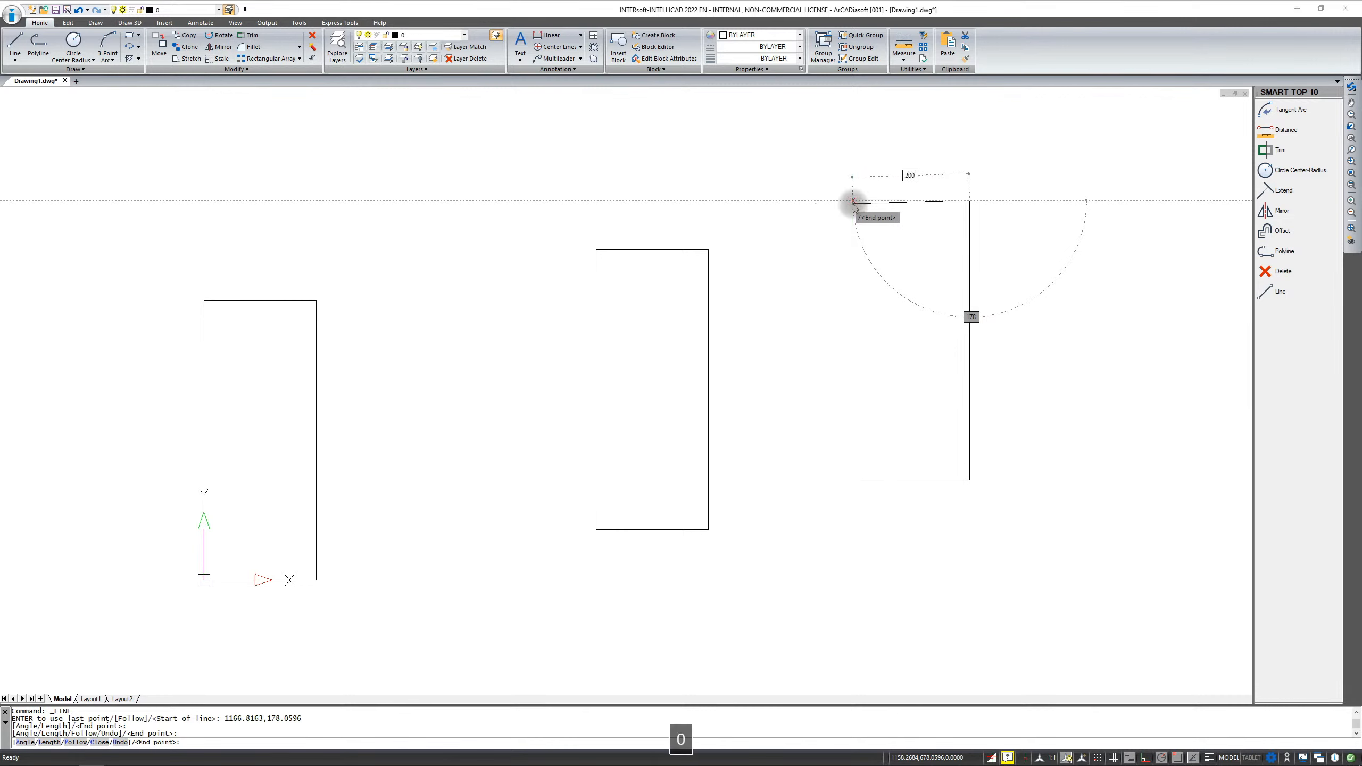
key("Tab")
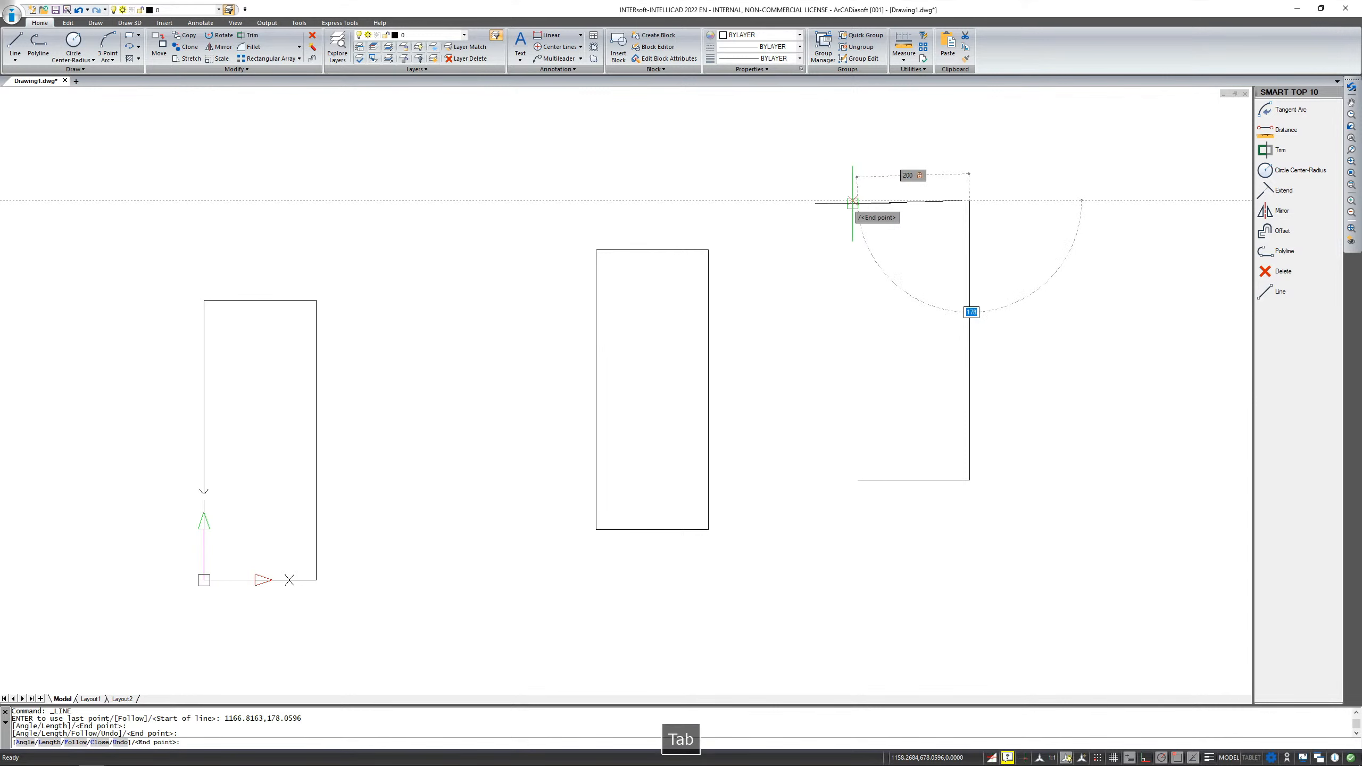
type("180")
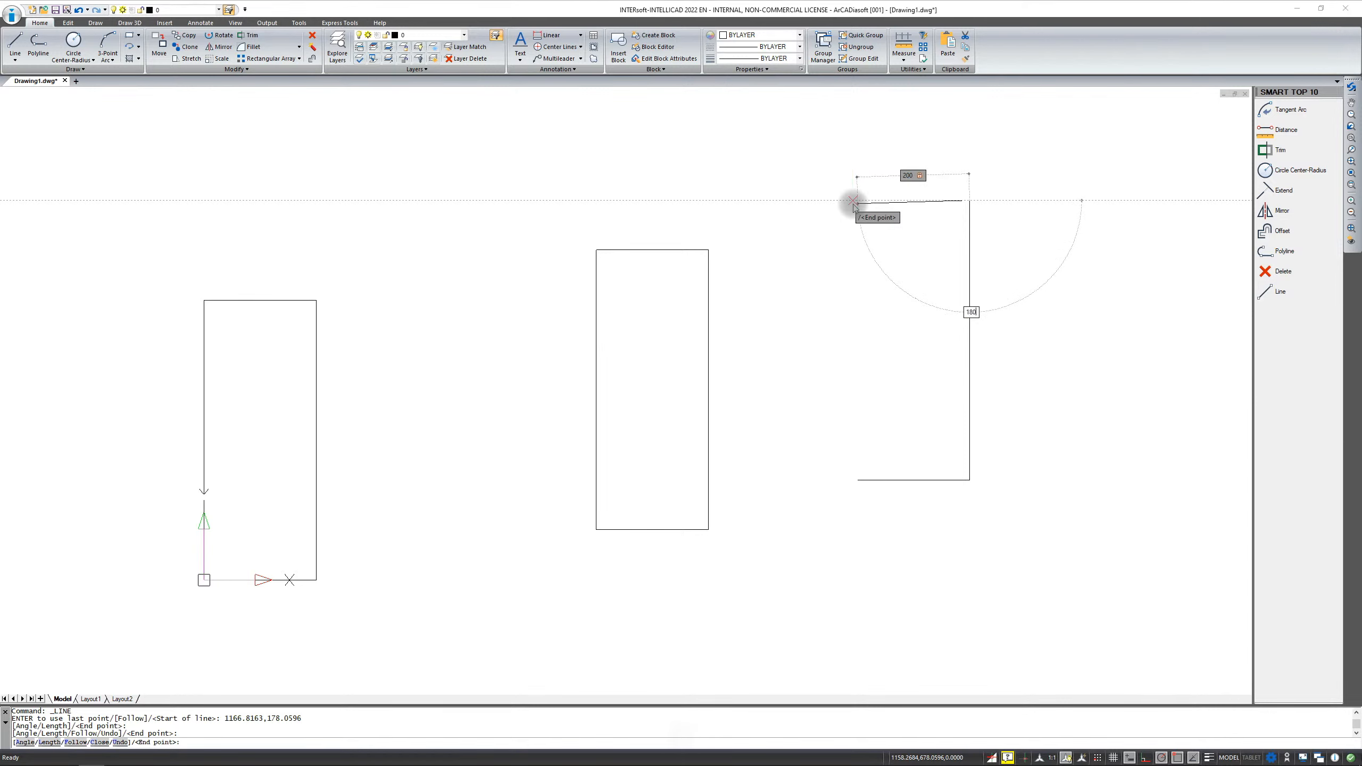
key("Return")
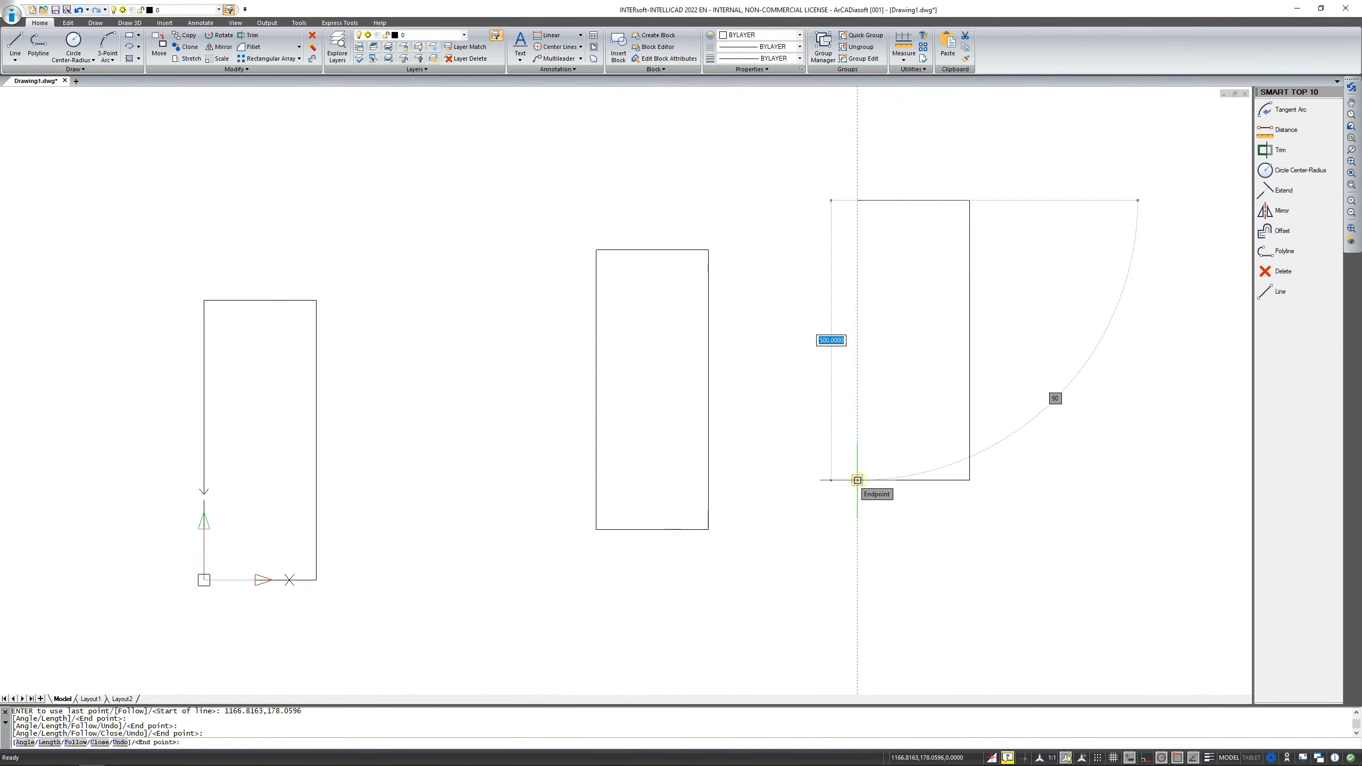
left_click(857, 479)
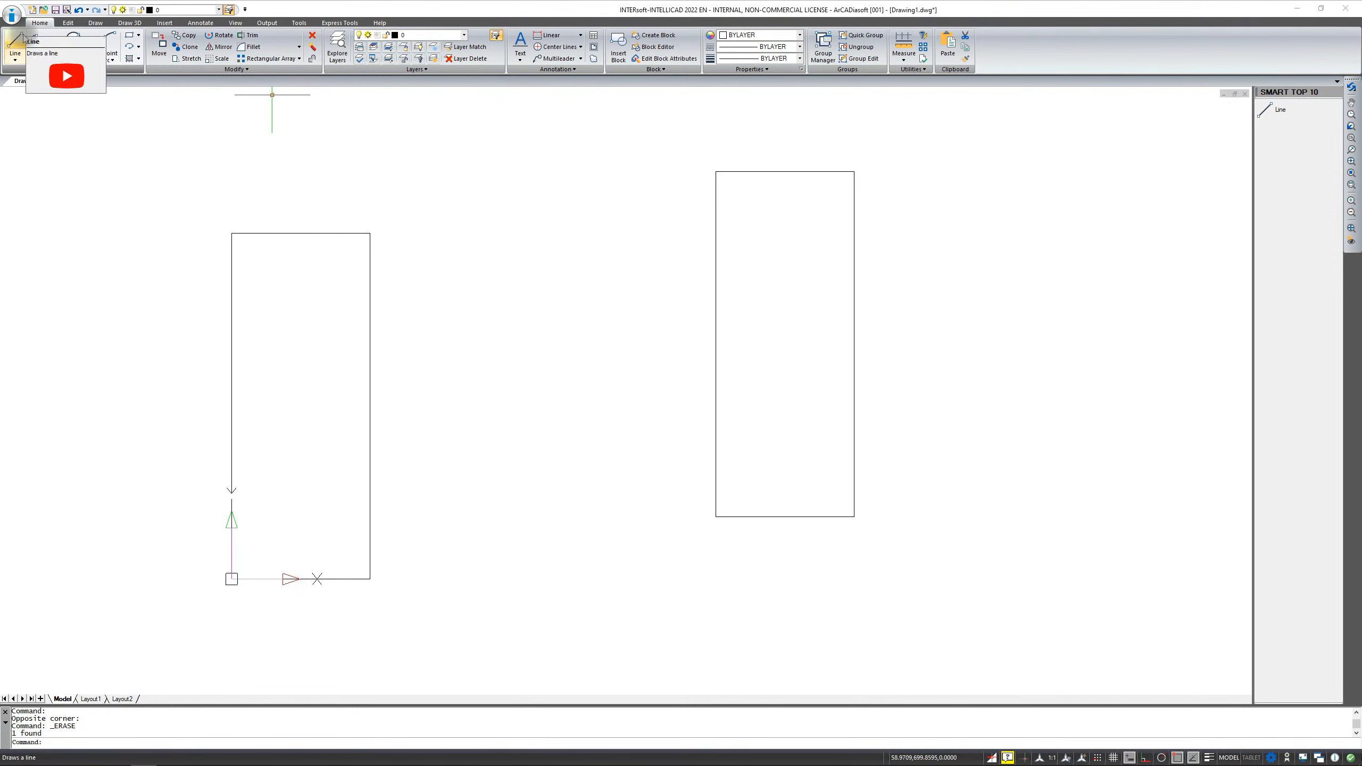
Draw a new rectangle's bottom edge with the Line command, starting beside the rightmost rectangle, using relative coordinates 200,0.
left_click(21, 41)
left_click(937, 524)
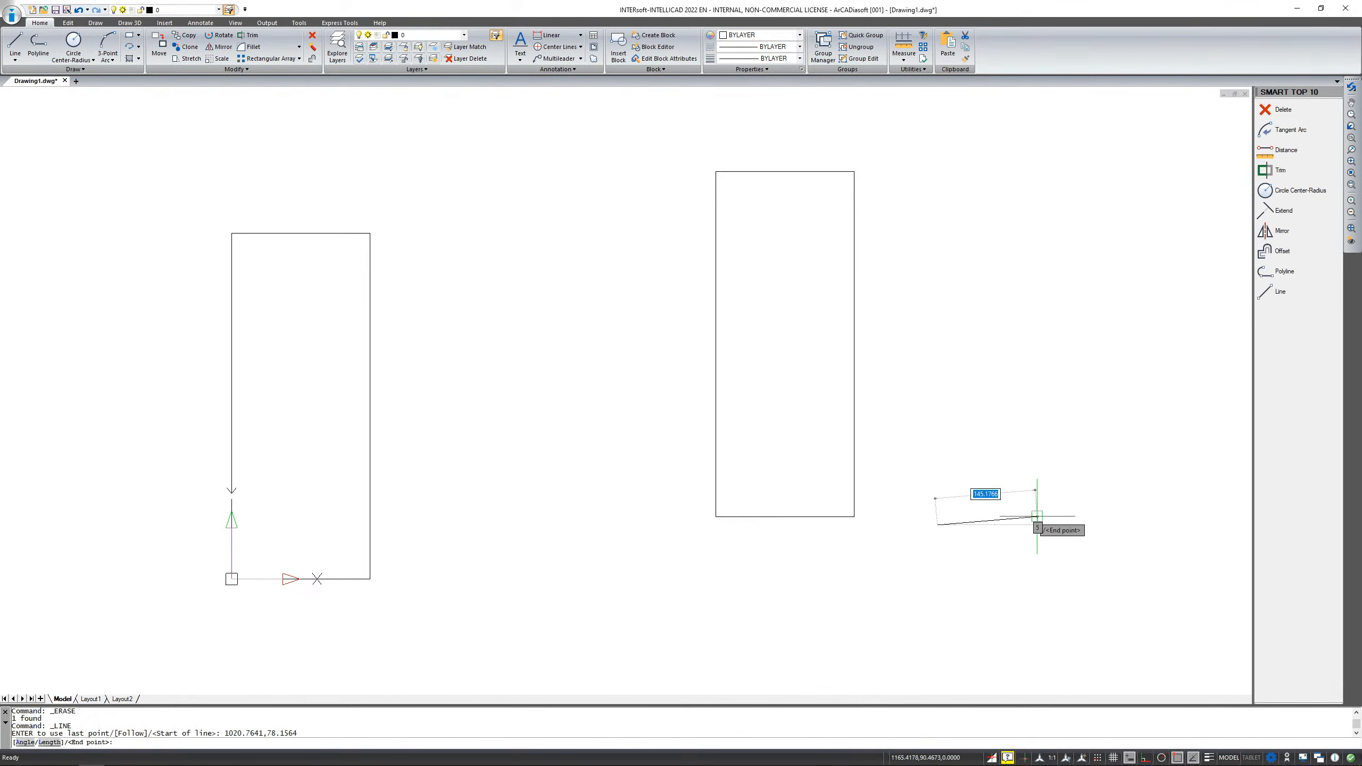
type("200")
key("Tab")
type("0")
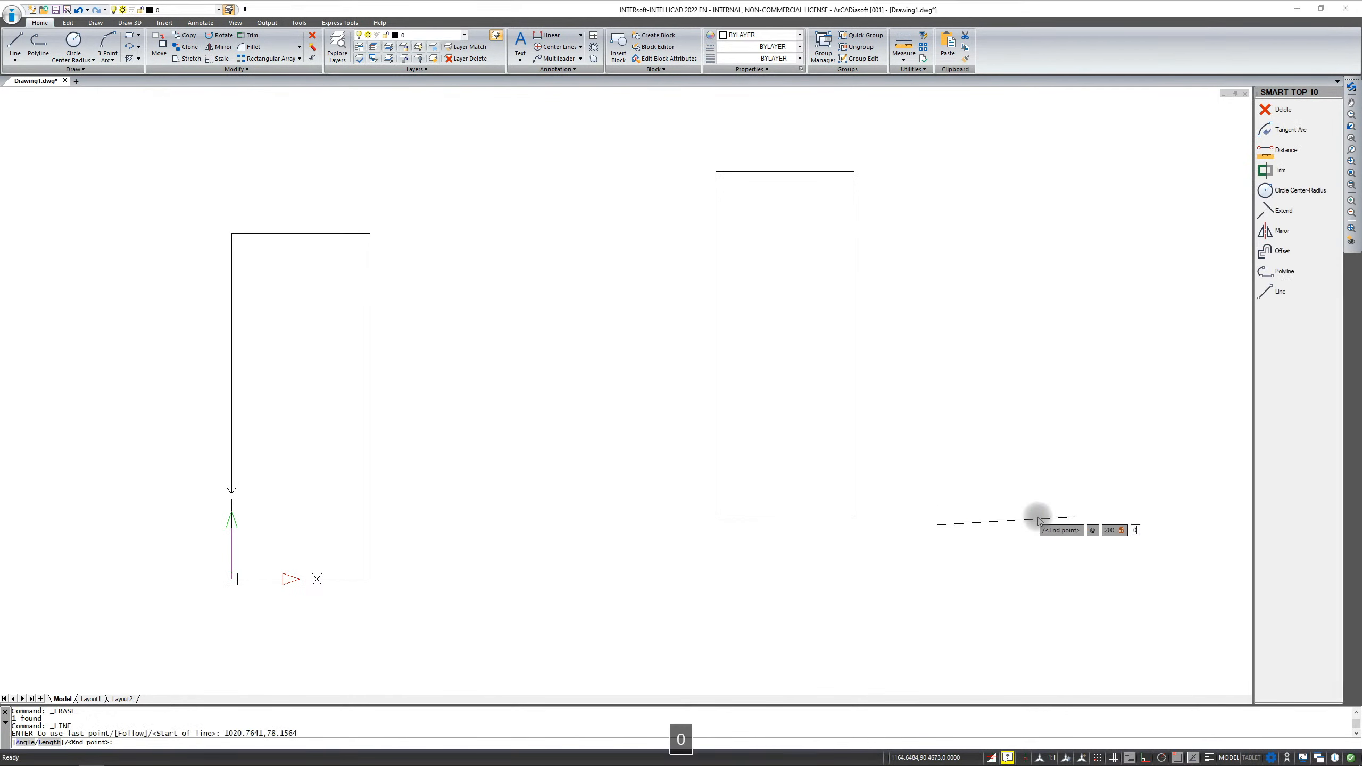
key("Return")
Draw the new rectangle's right edge upward with relative coordinates 0,350, and remove that segment with the command's Undo option.
type("350")
key("Tab")
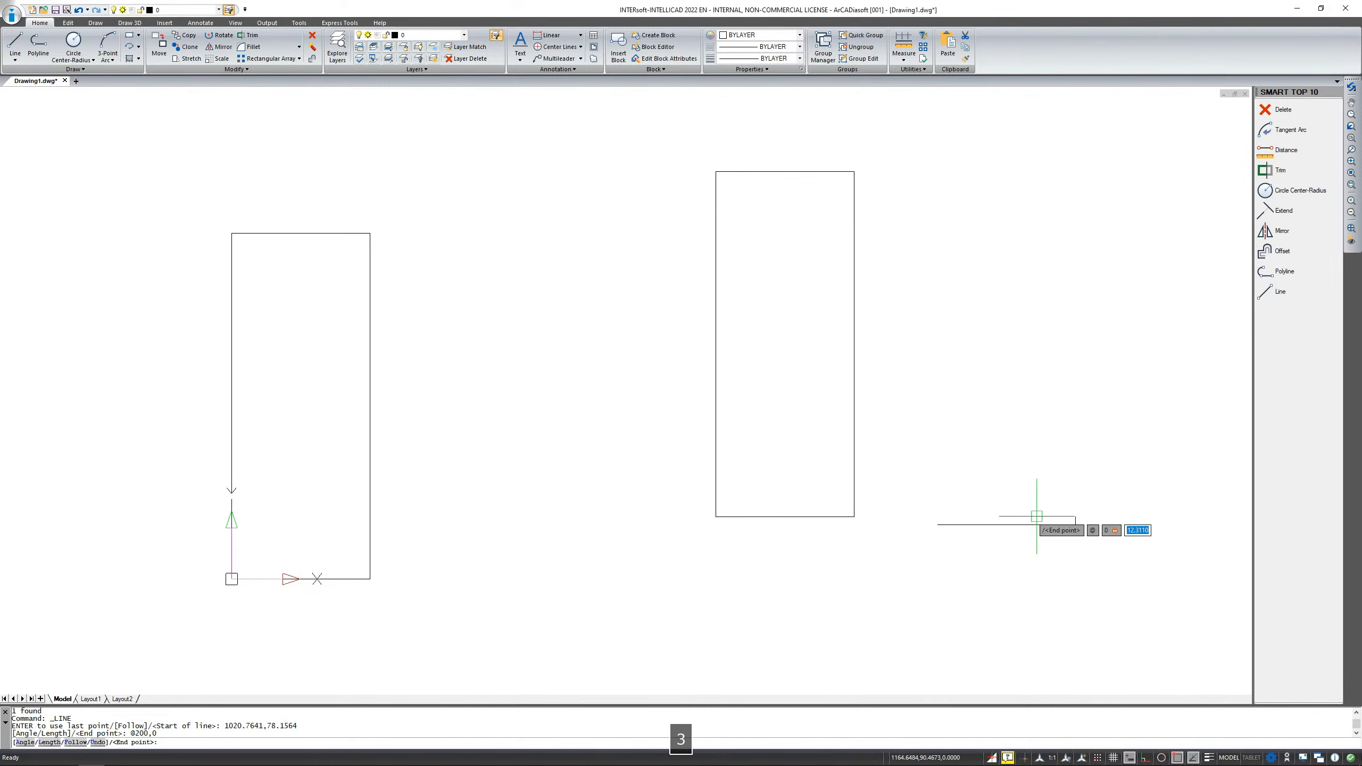
type("90")
key("Return")
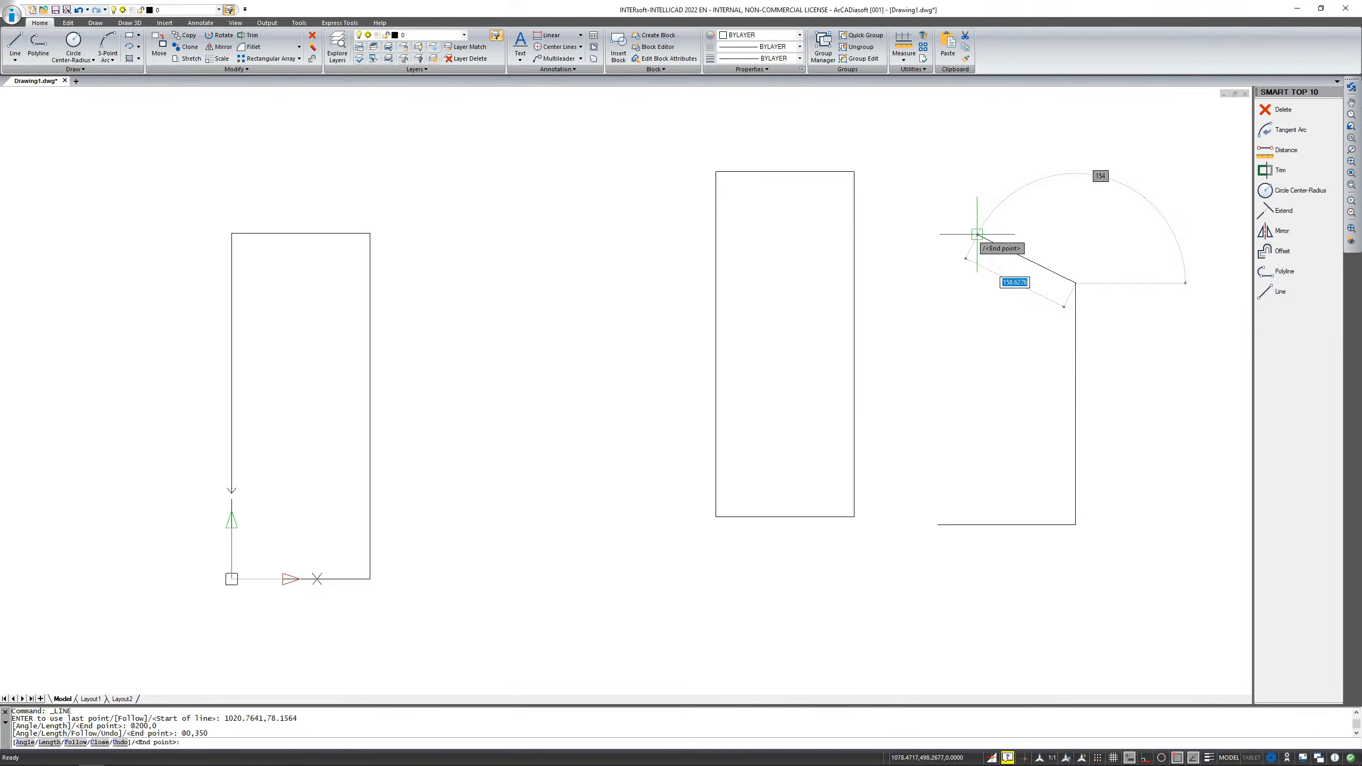
key("Down")
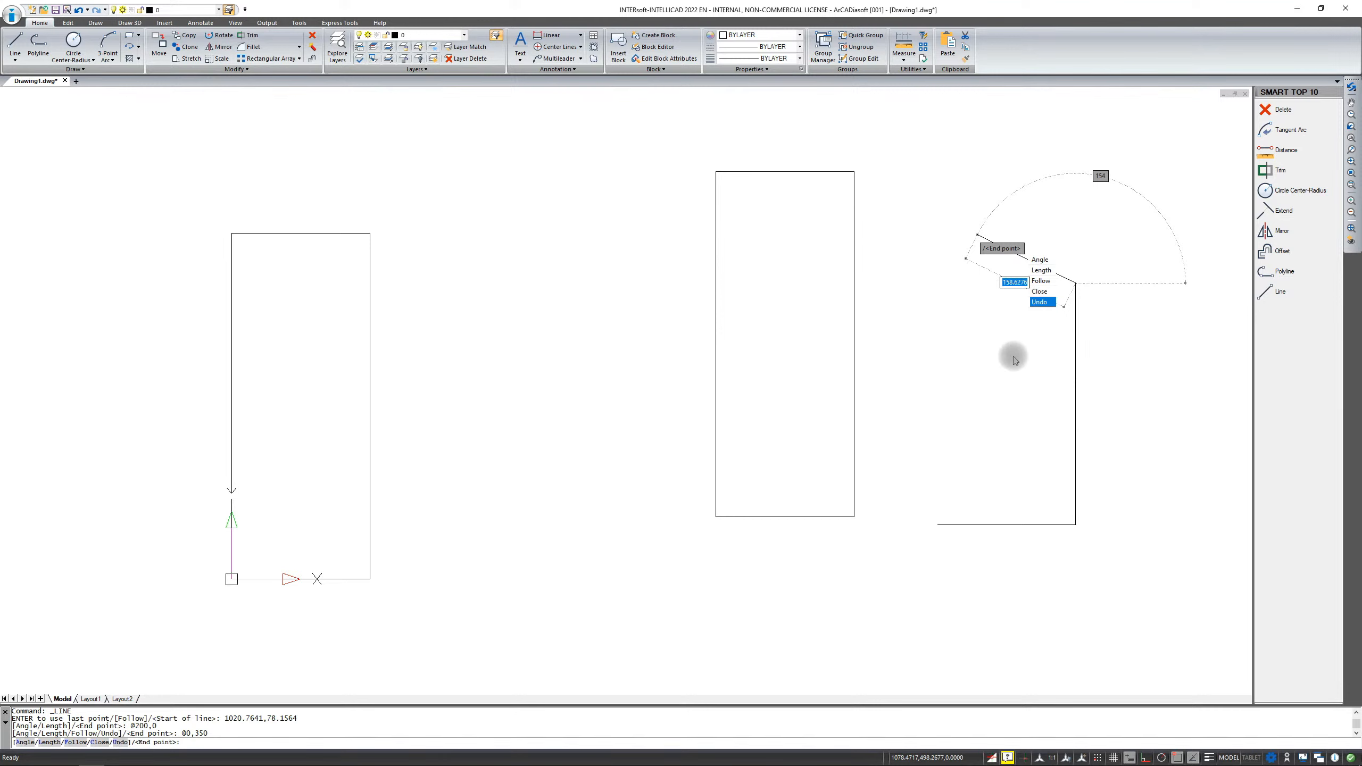
left_click(1039, 303)
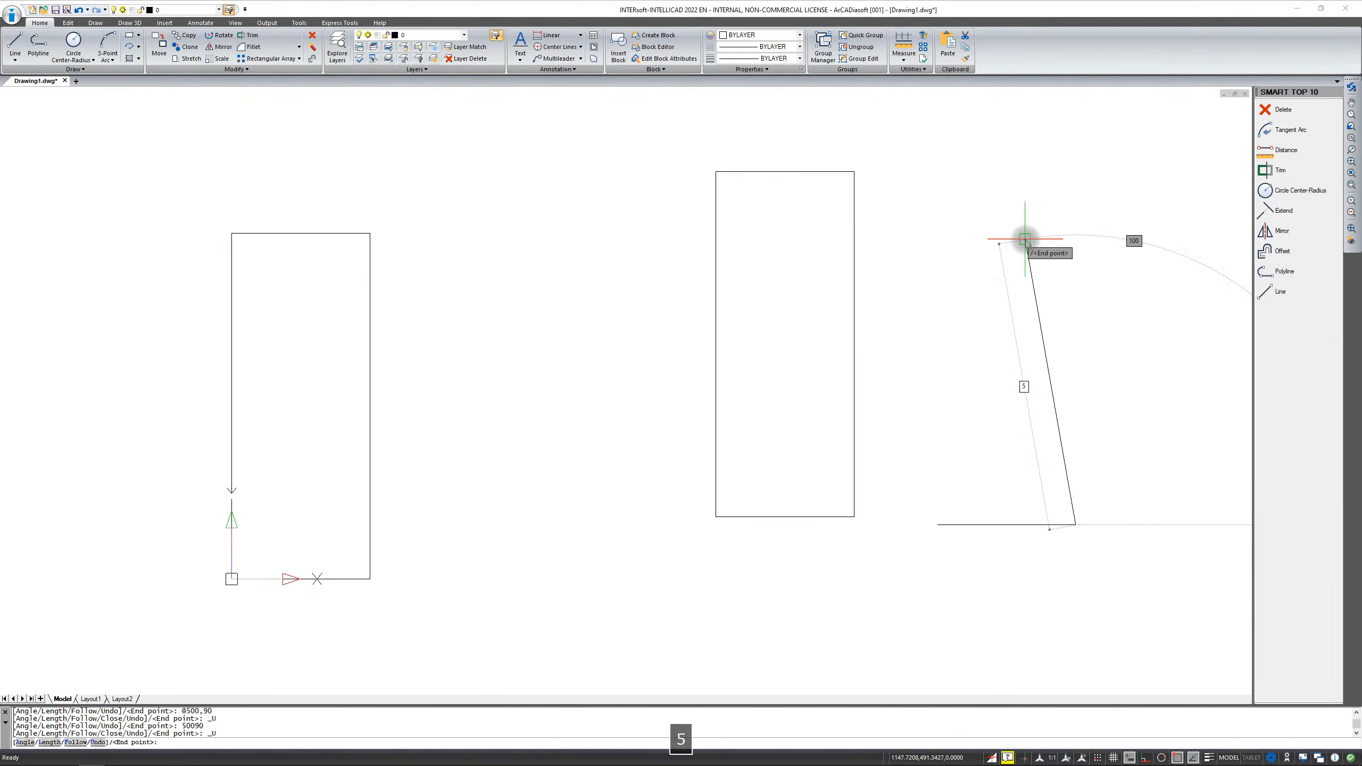
Draw the new rectangle's right edge with length 500 at angle 90.
type("500")
key("Tab")
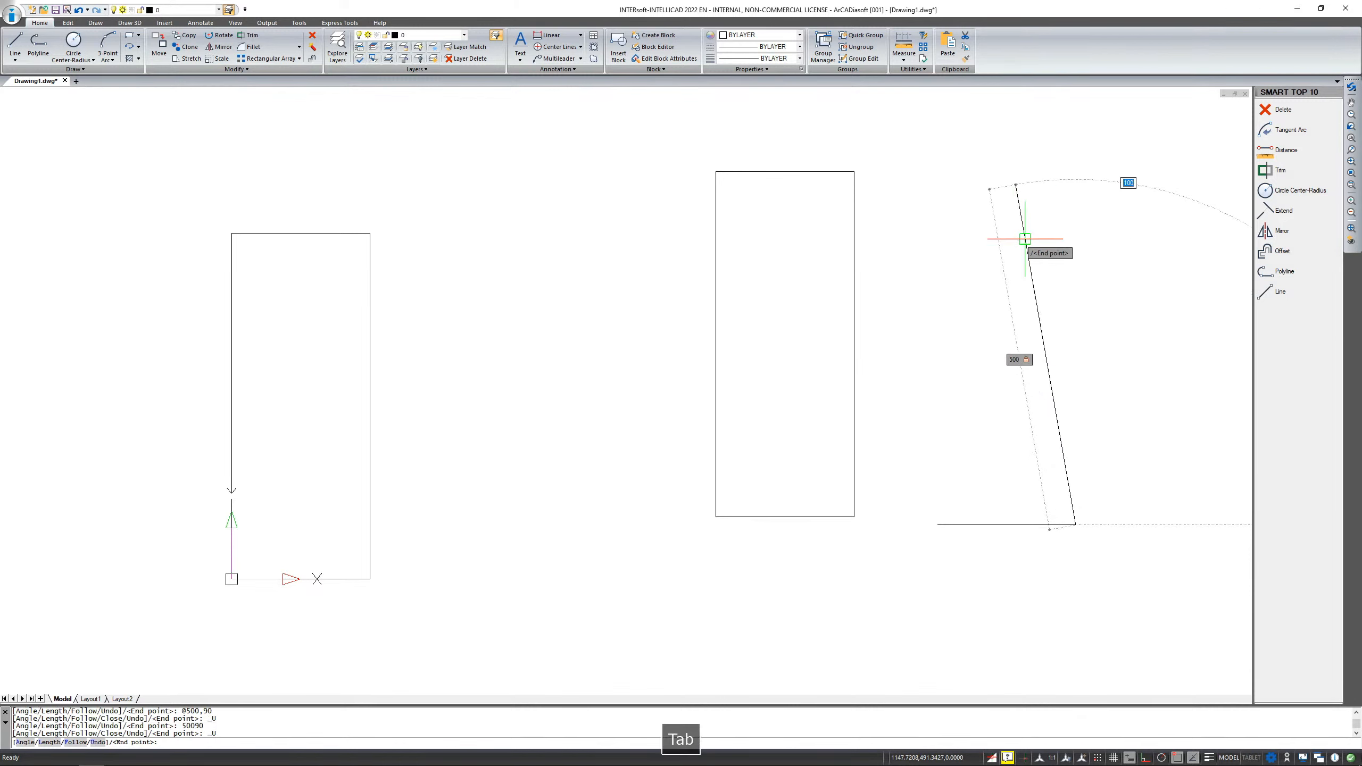
type("90")
key("Return")
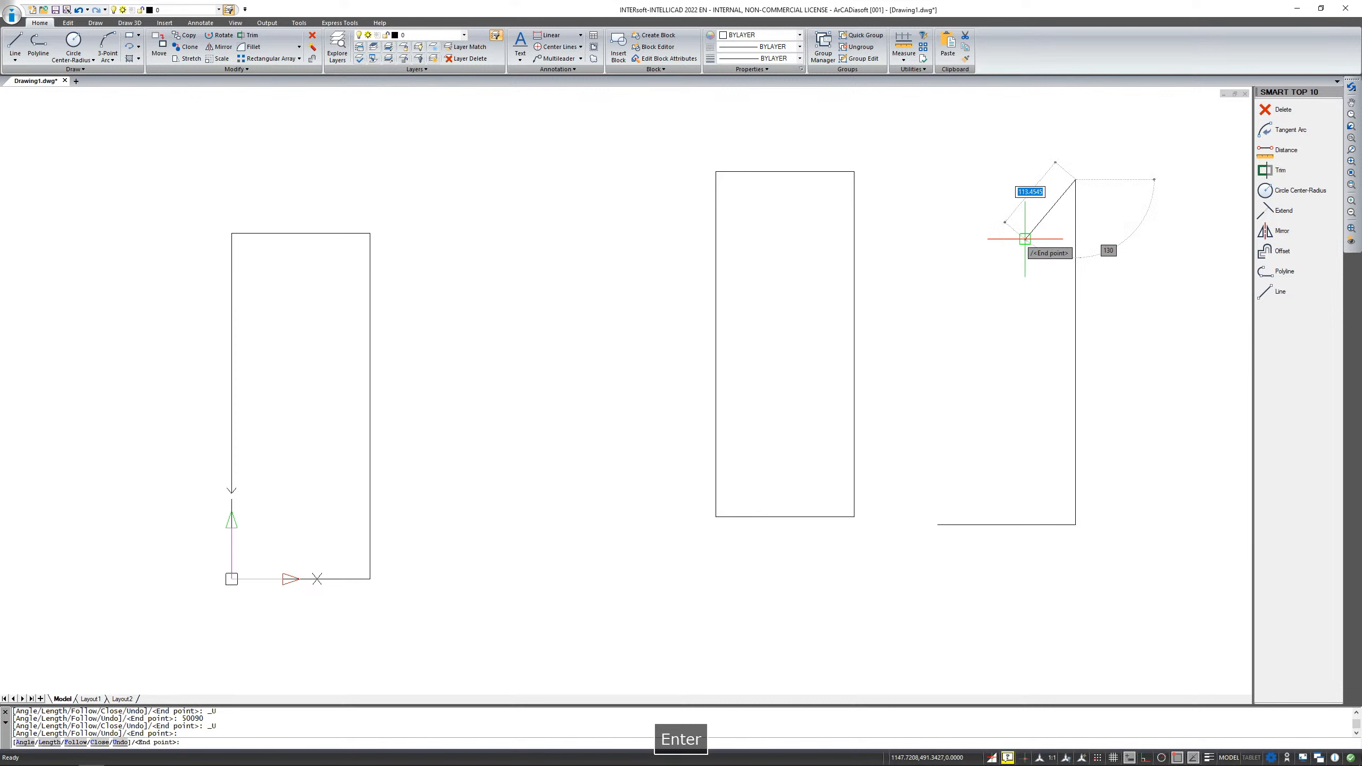
Draw the top edge with relative coordinates -200,0, and close the rectangle with the Close option.
type("-200")
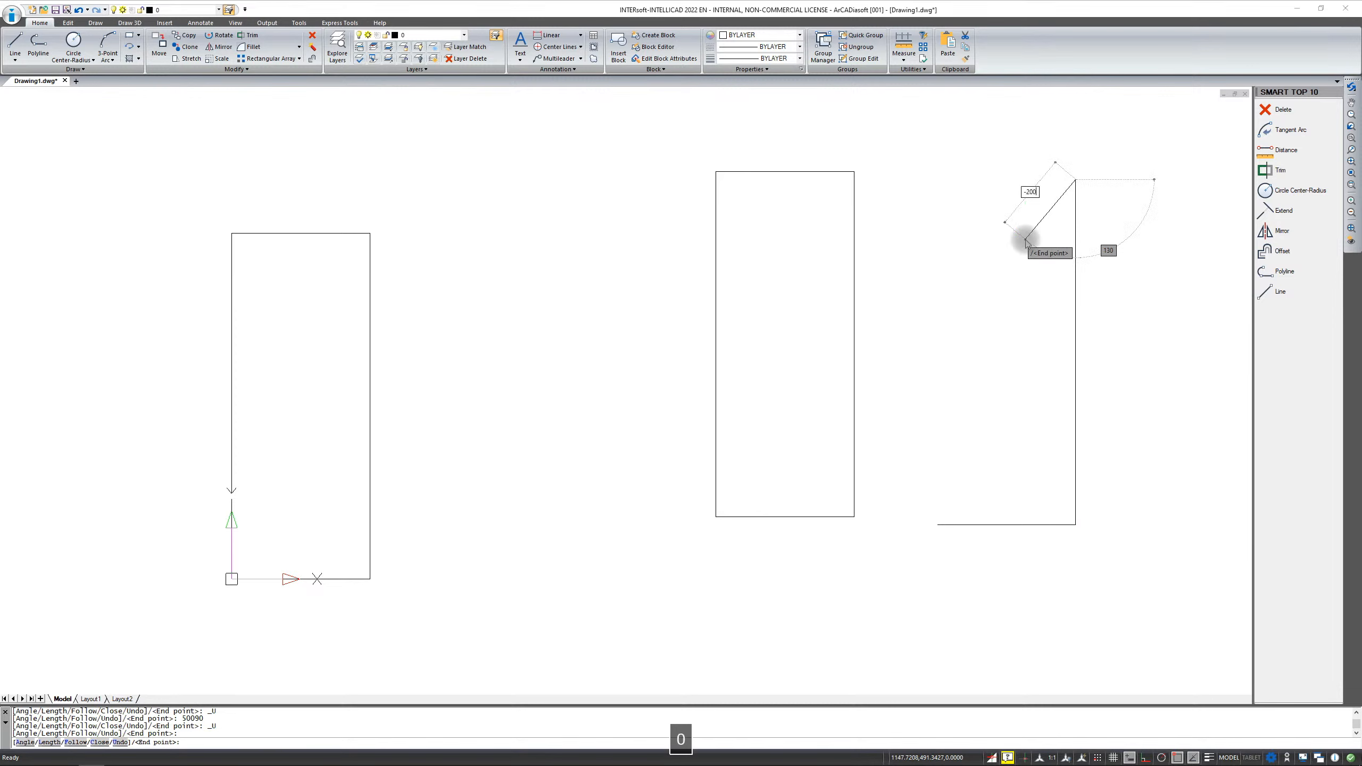
key("Tab")
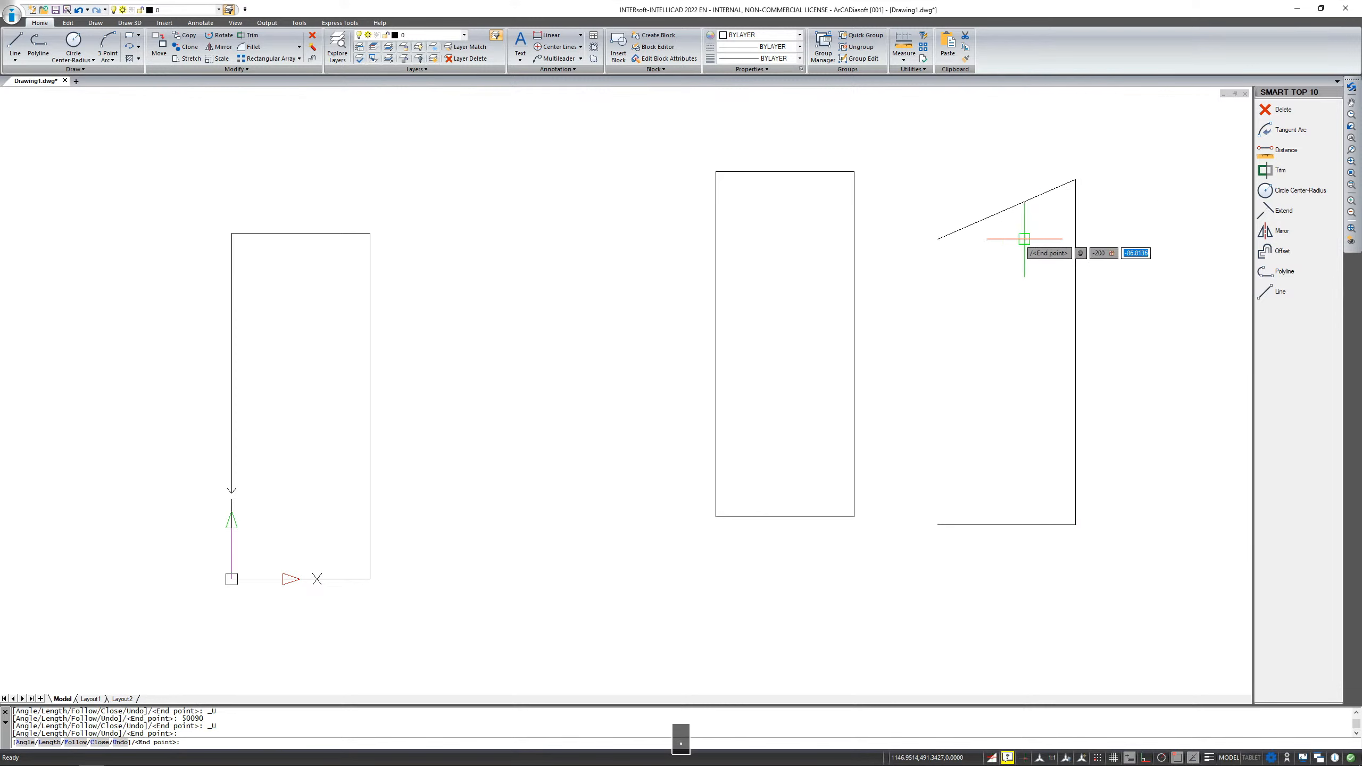
type("0")
key("Return")
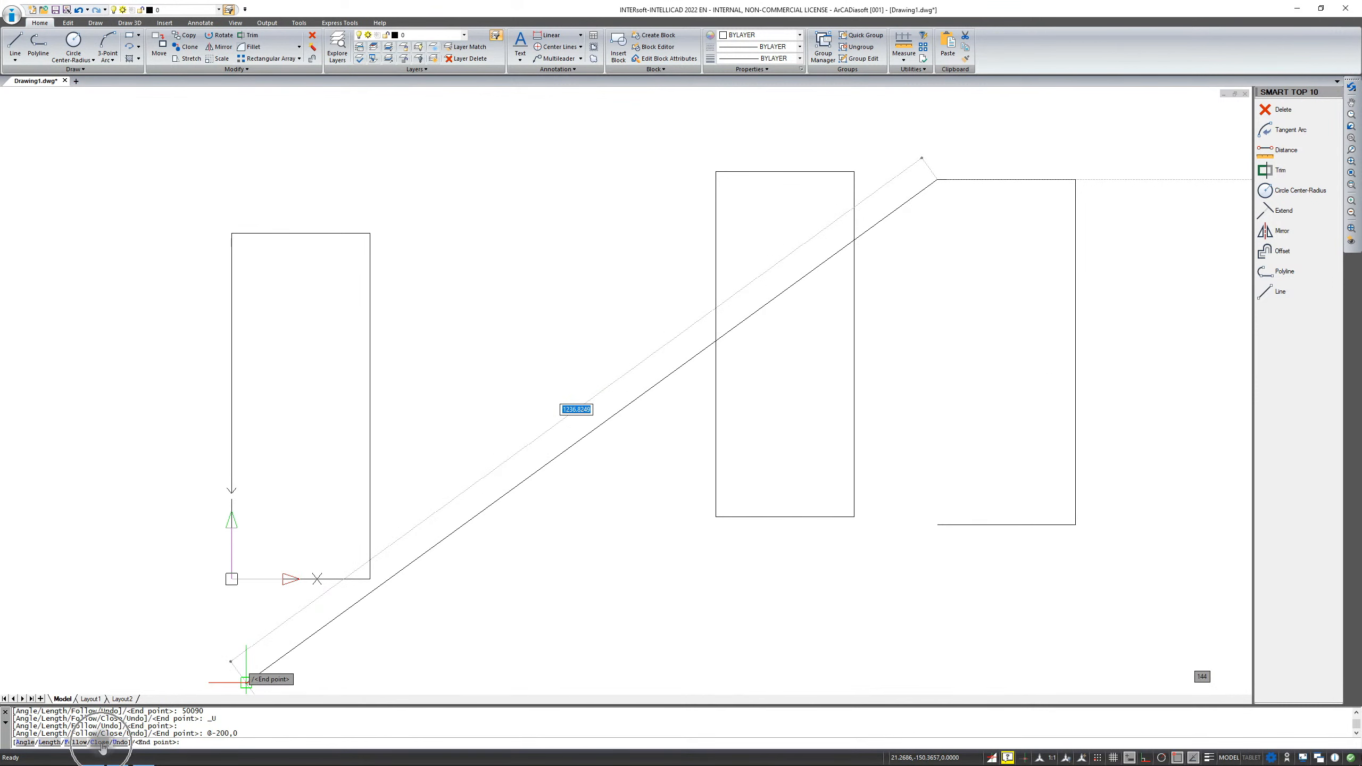
type("C")
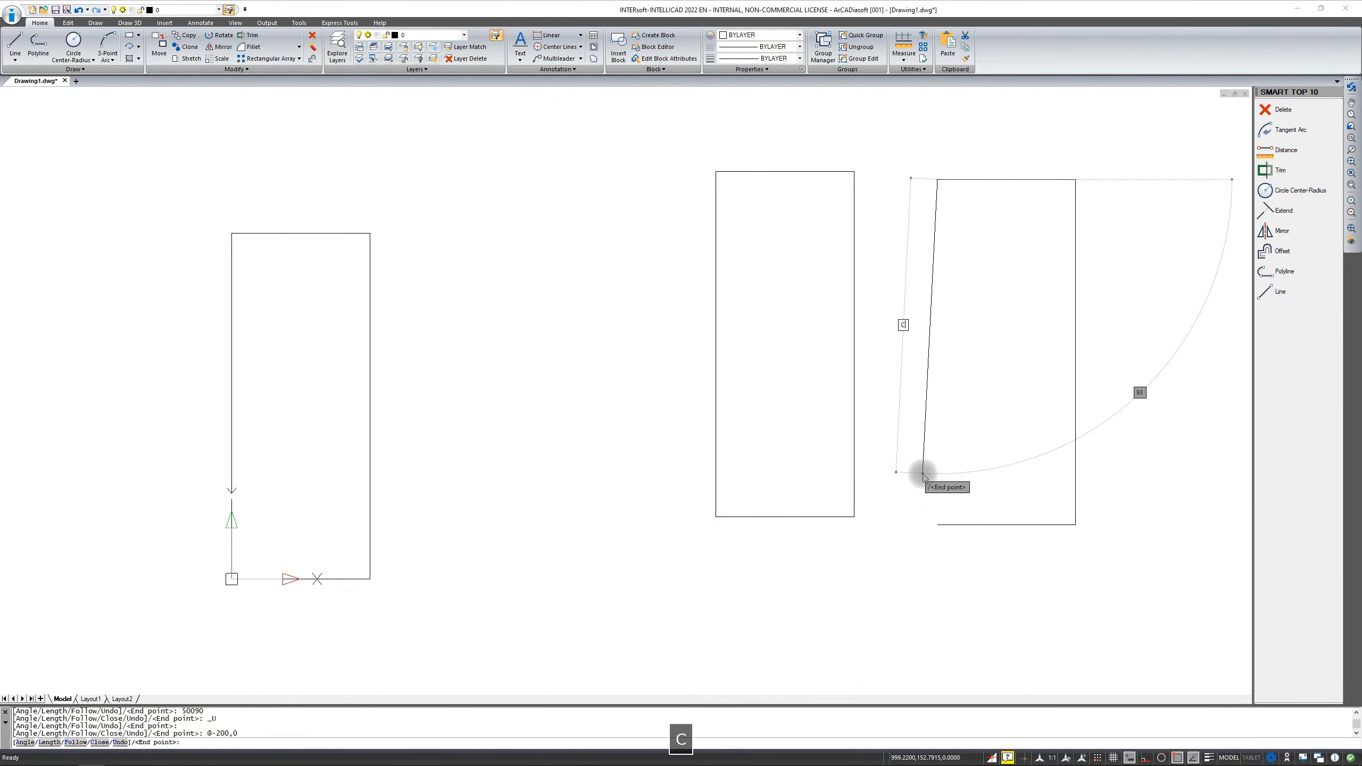
key("Return")
Draw another rectangle's bottom edge in the empty area above the existing ones, using Line's Length option with length 200 and angle 0.
left_click(15, 42)
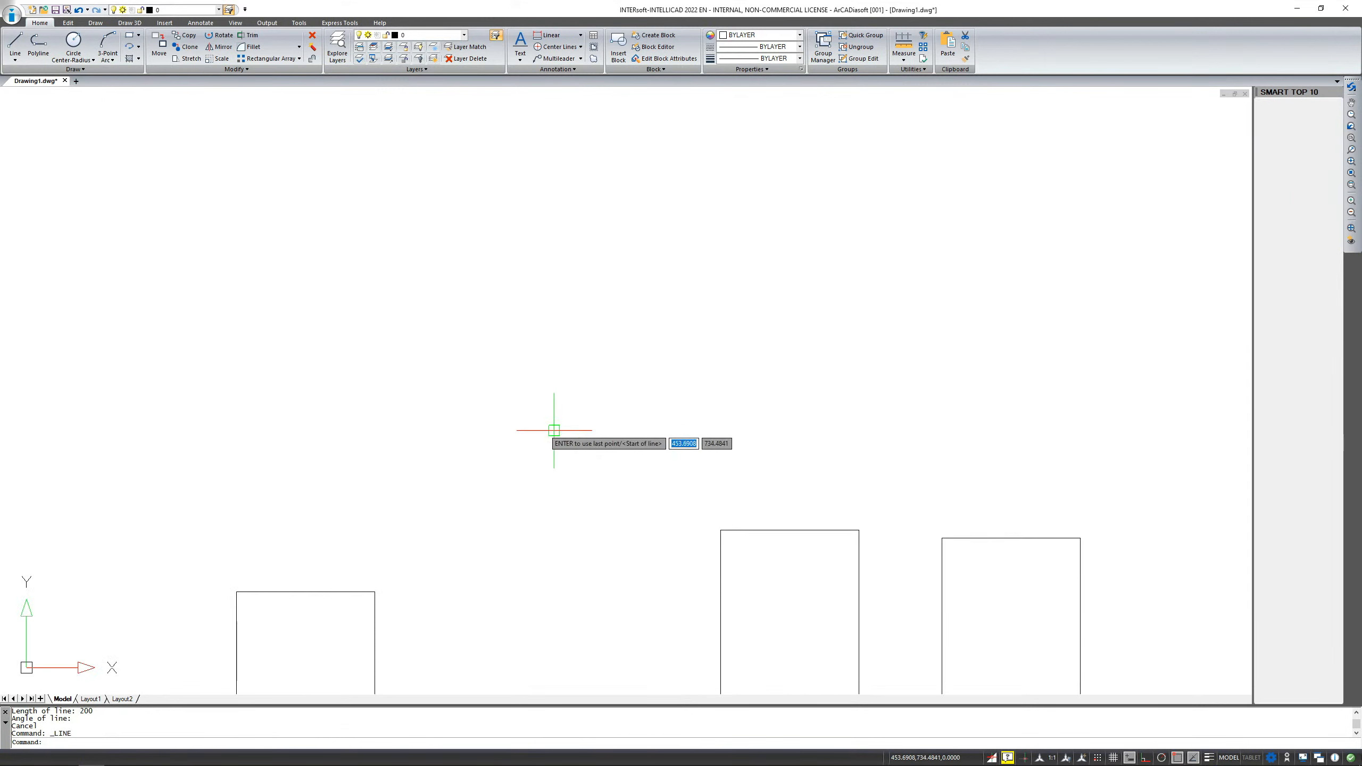
left_click(620, 507)
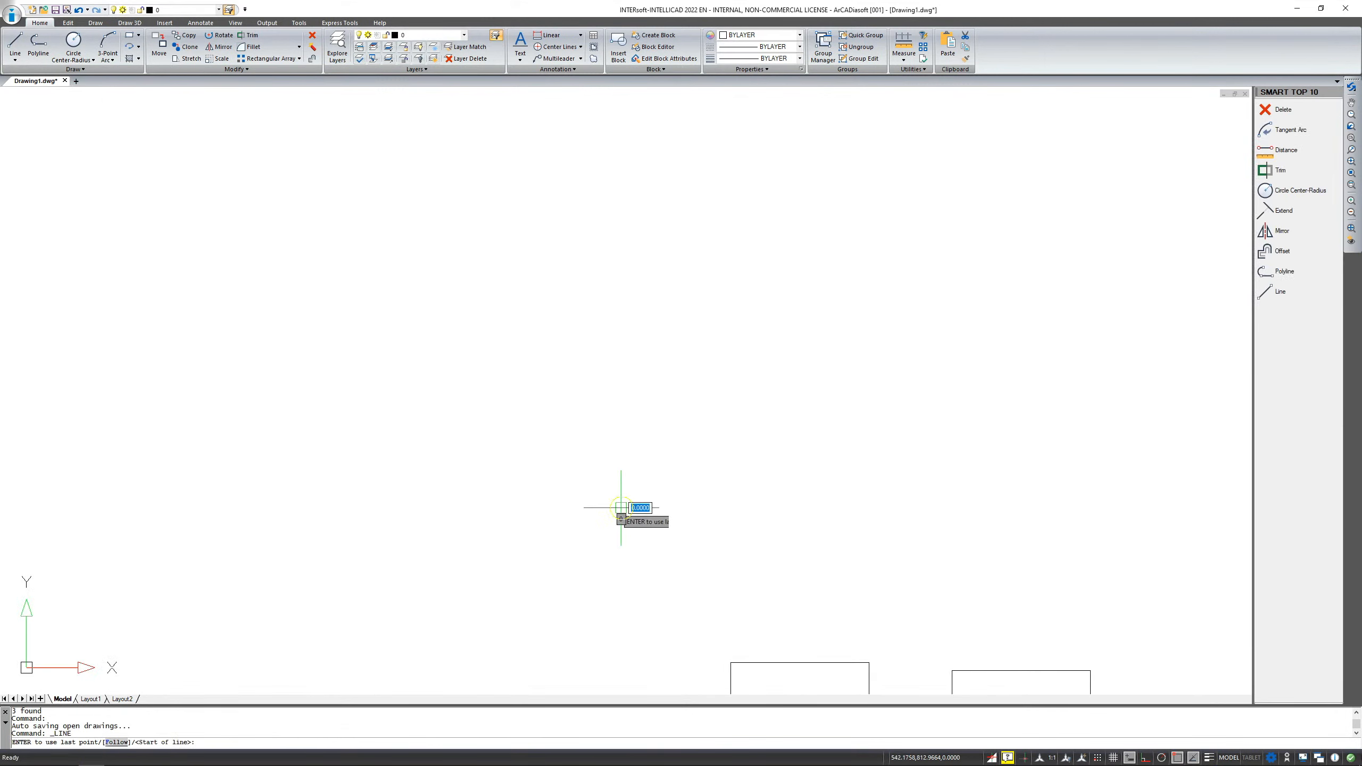
left_click(620, 508)
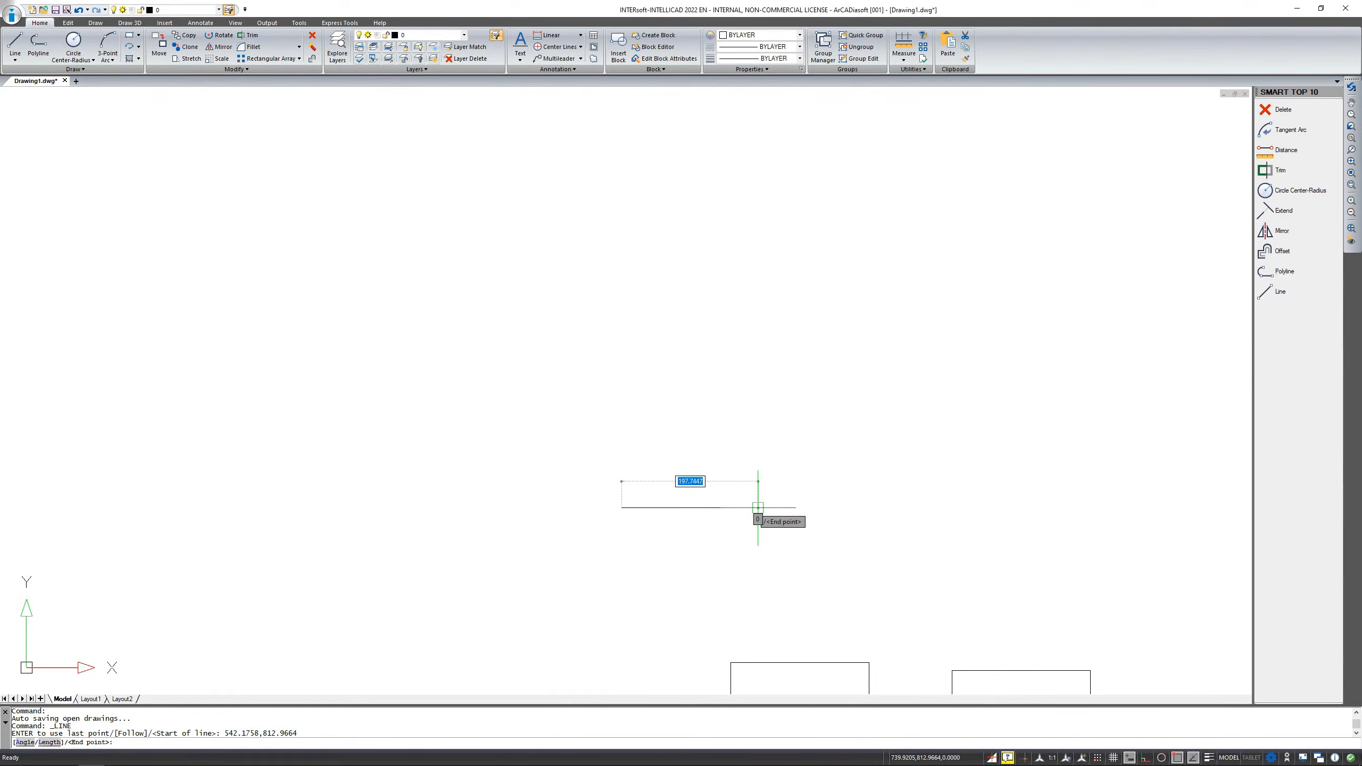
key("Down")
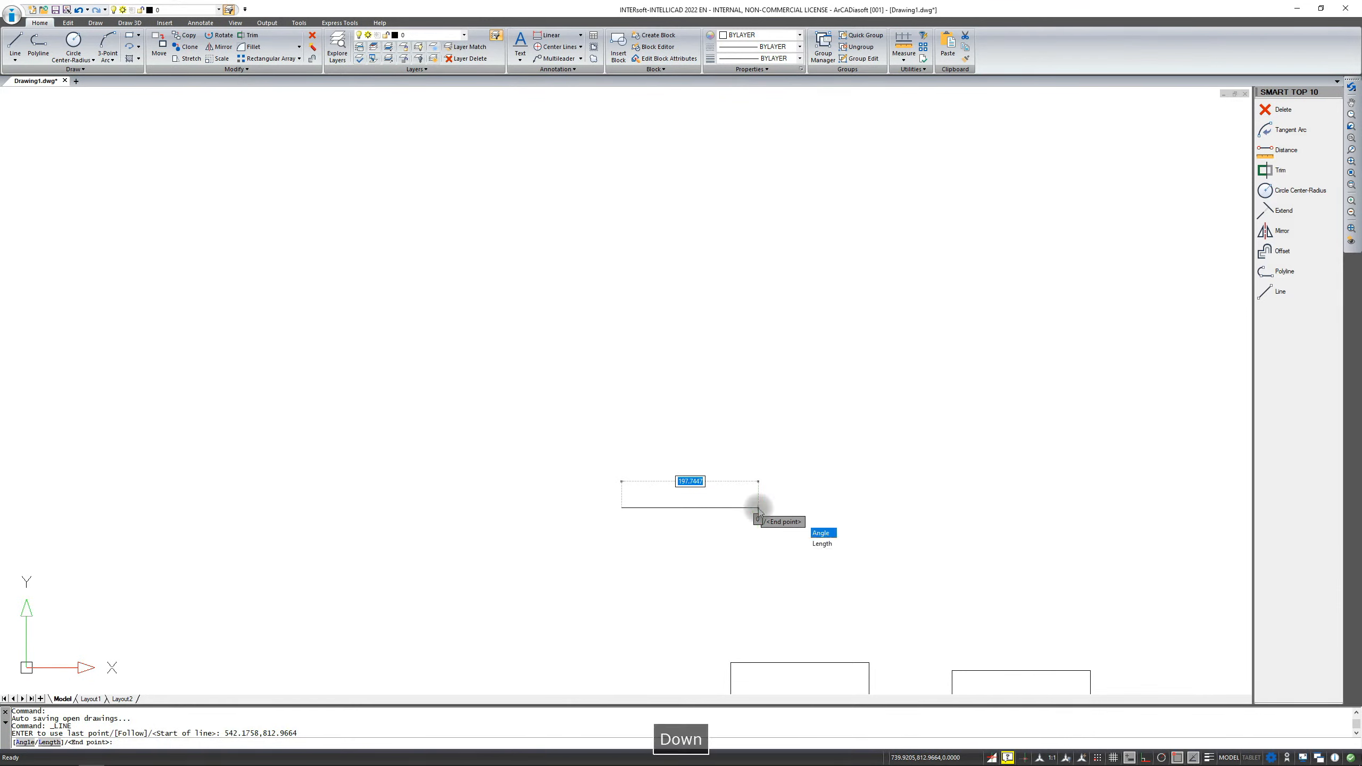
key("Down")
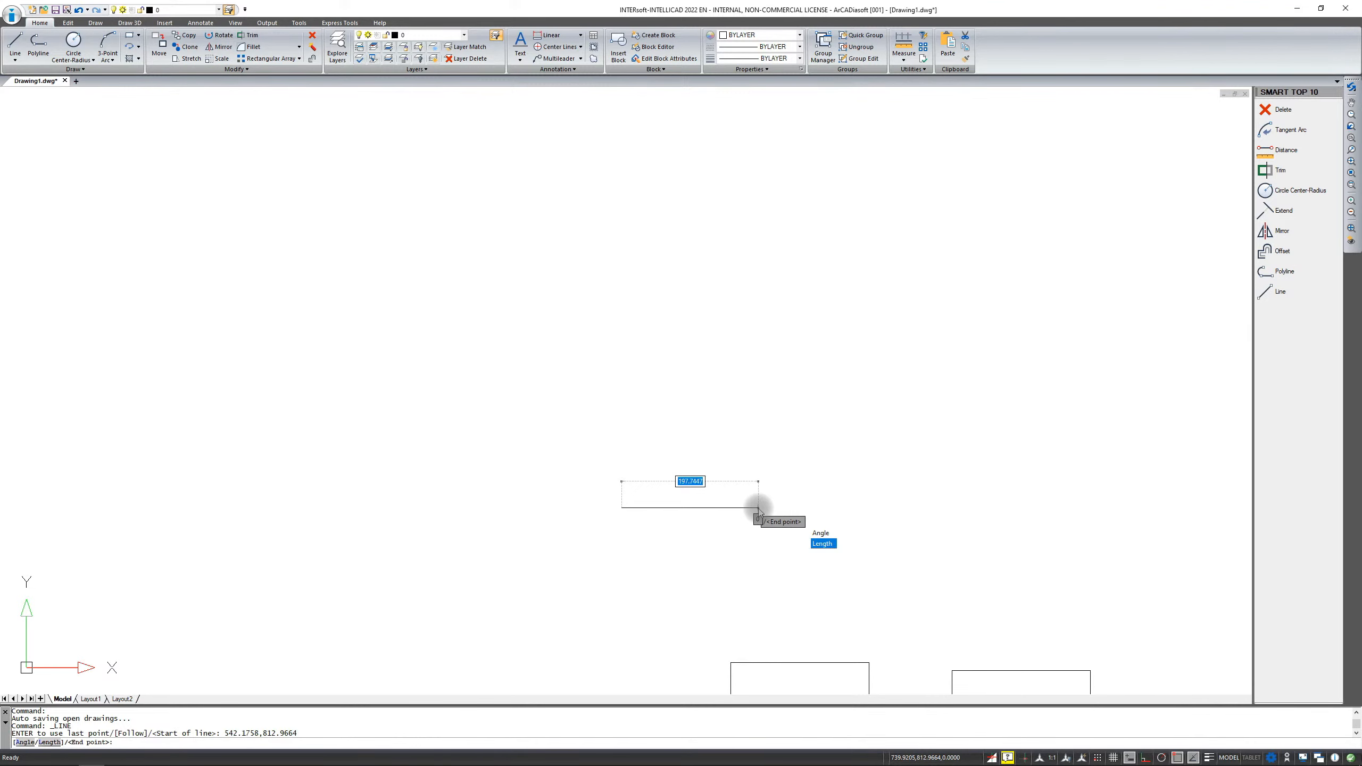
key("Return")
type("200")
key("Return")
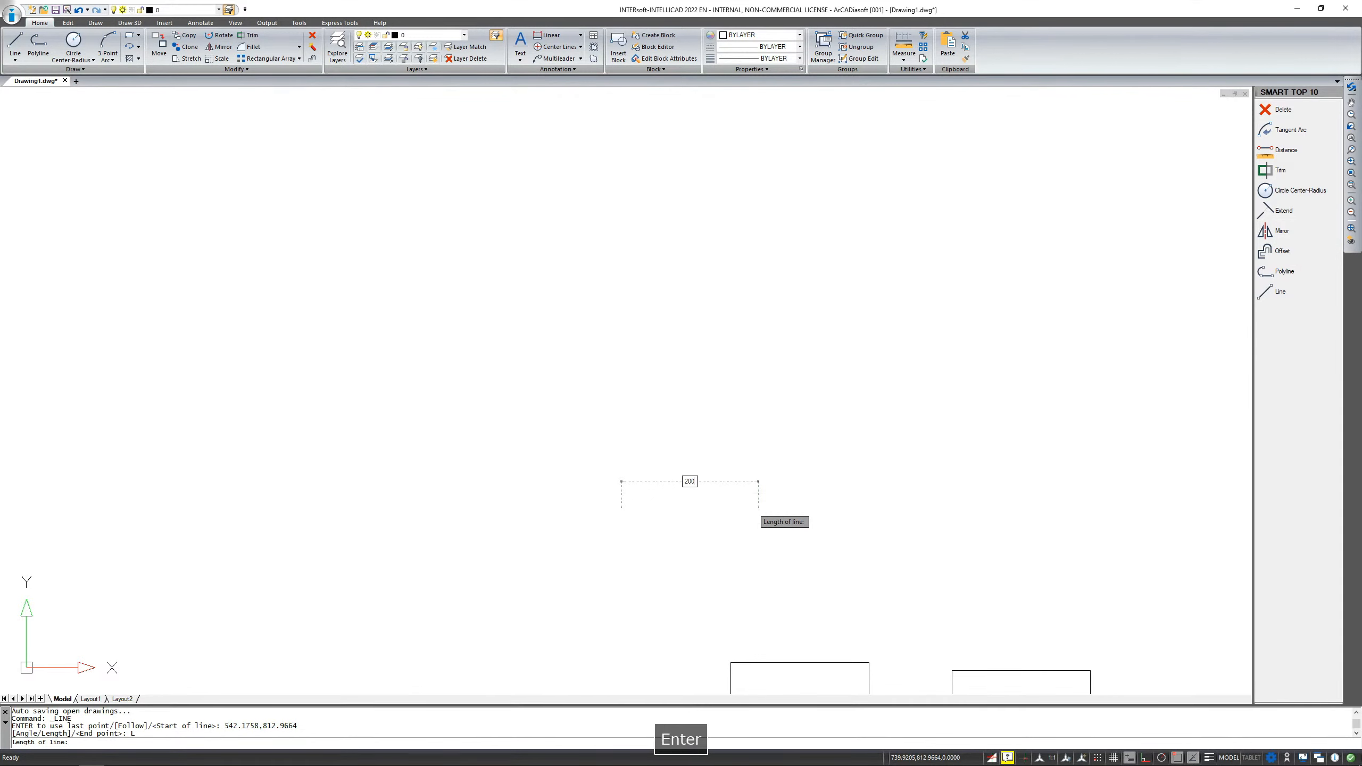
type("0")
key("Return")
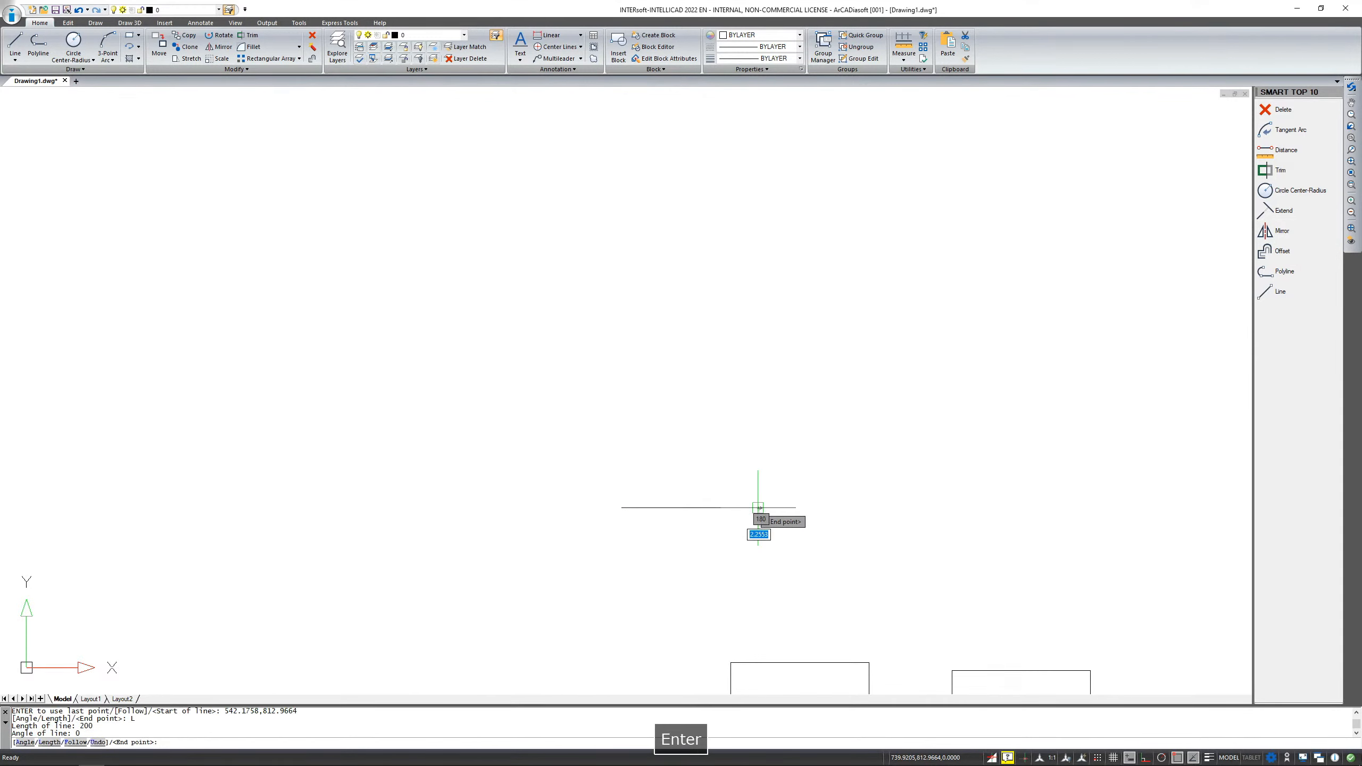
Draw this rectangle's right edge using the Length option with length 500 and angle 90.
key("Down")
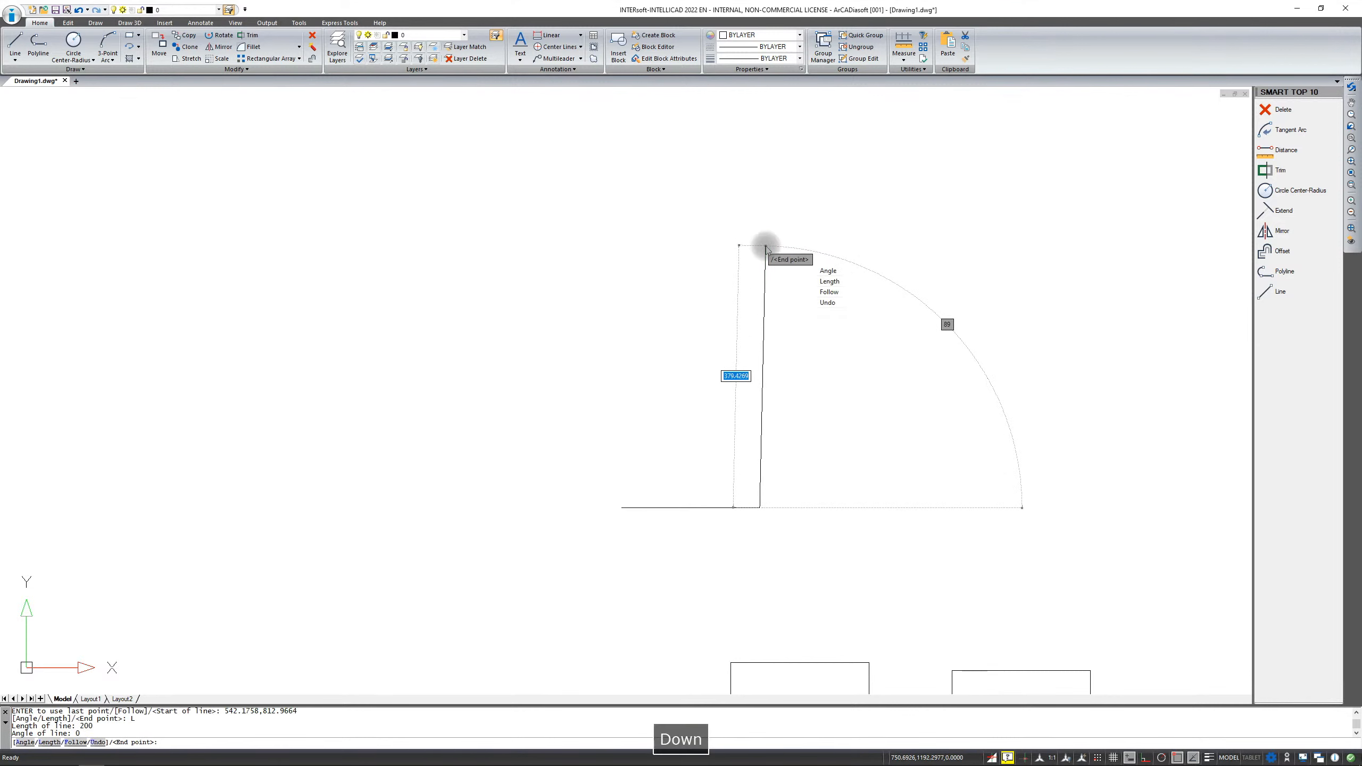
key("Down")
key("Down")
key("Return")
type("500")
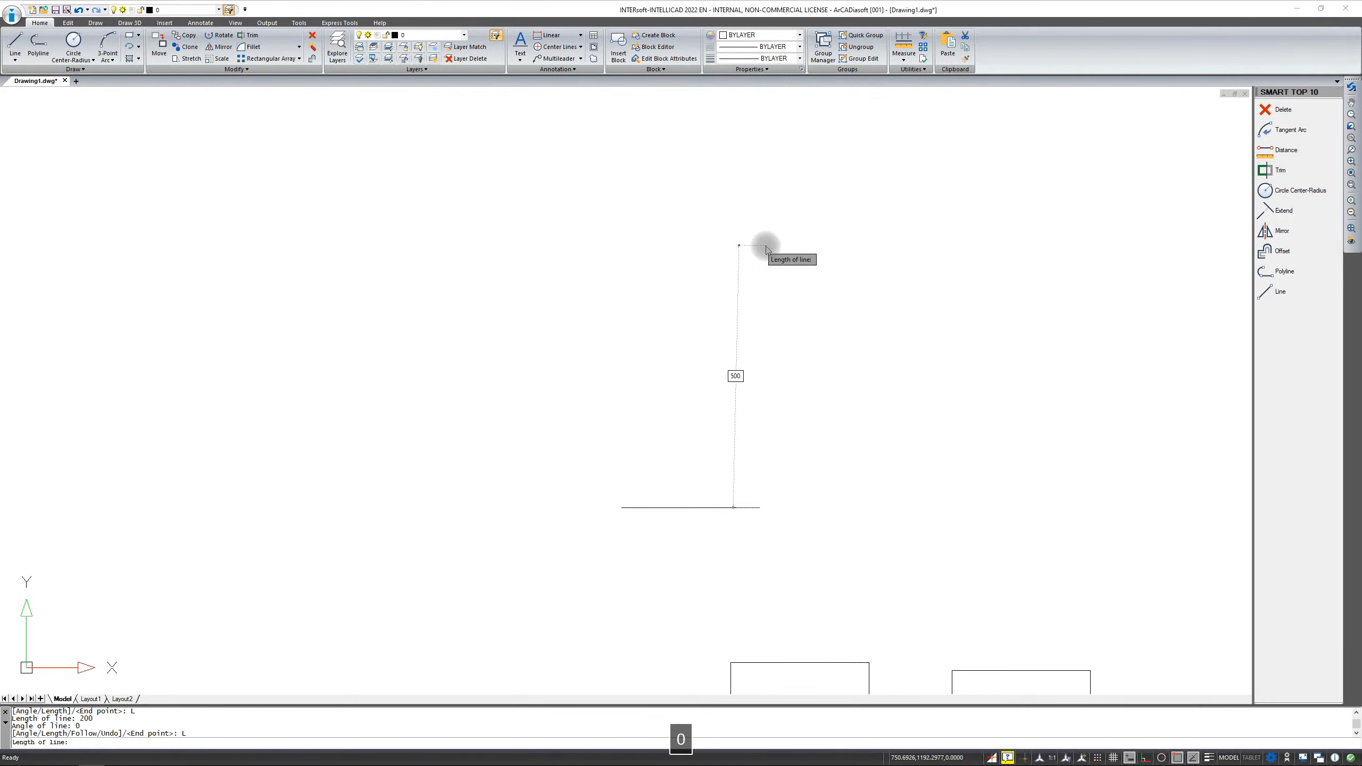
key("Return")
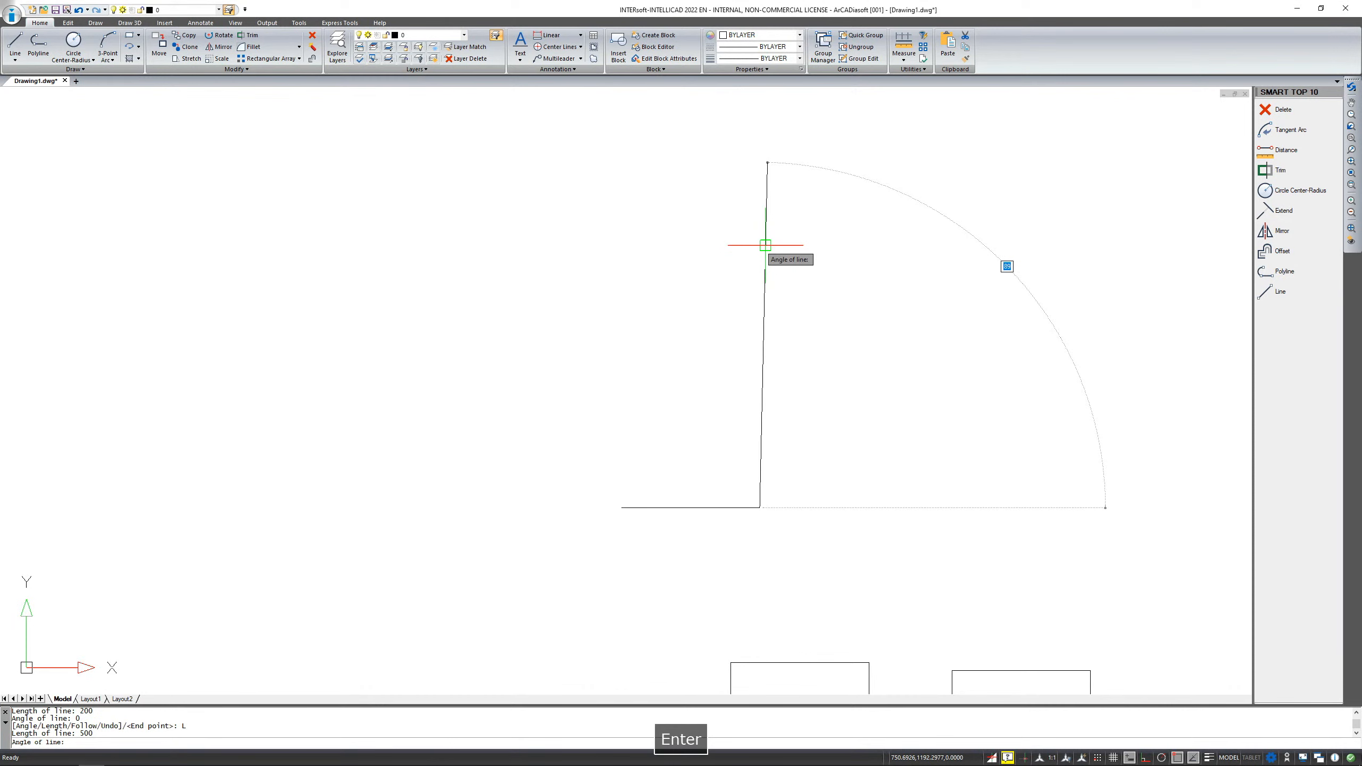
type("90")
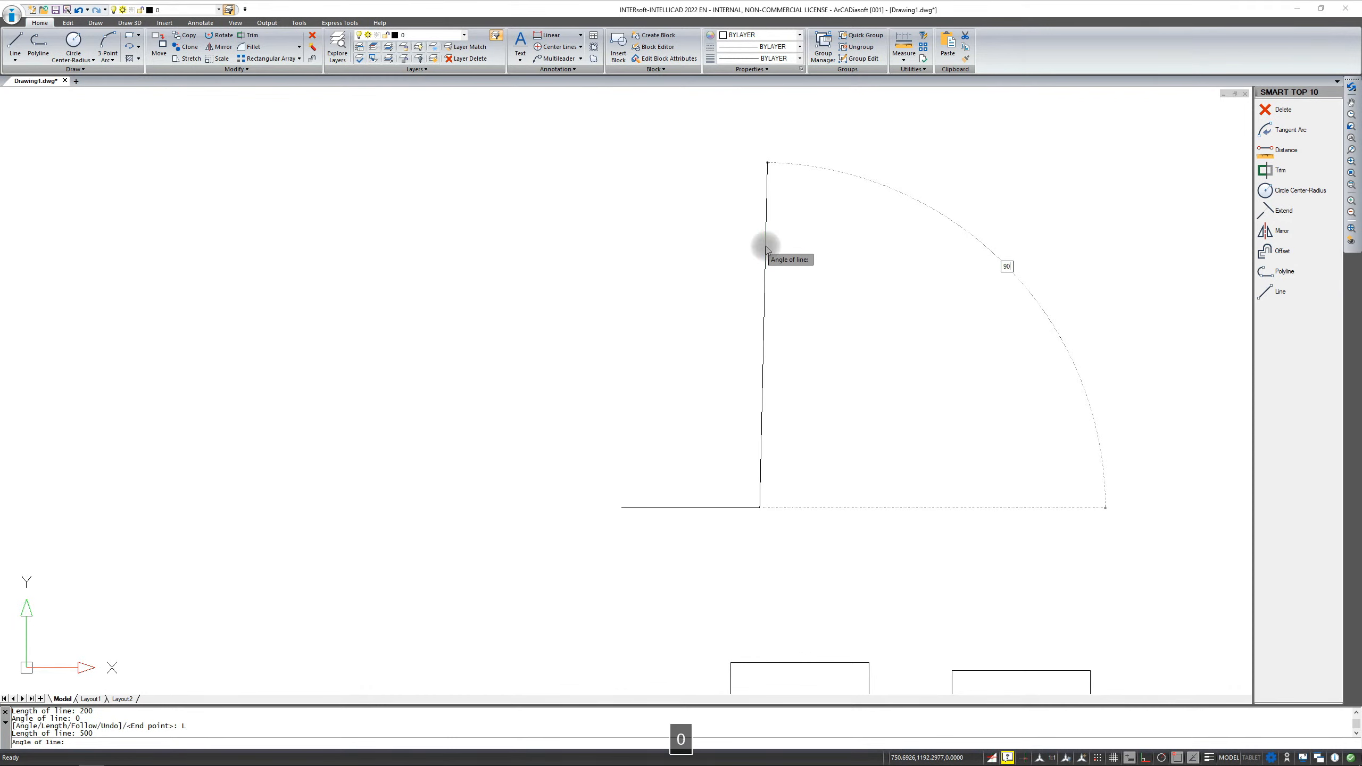
key("Return")
Draw this rectangle's top edge using the Angle option with angle 180 and length 200.
key("Down")
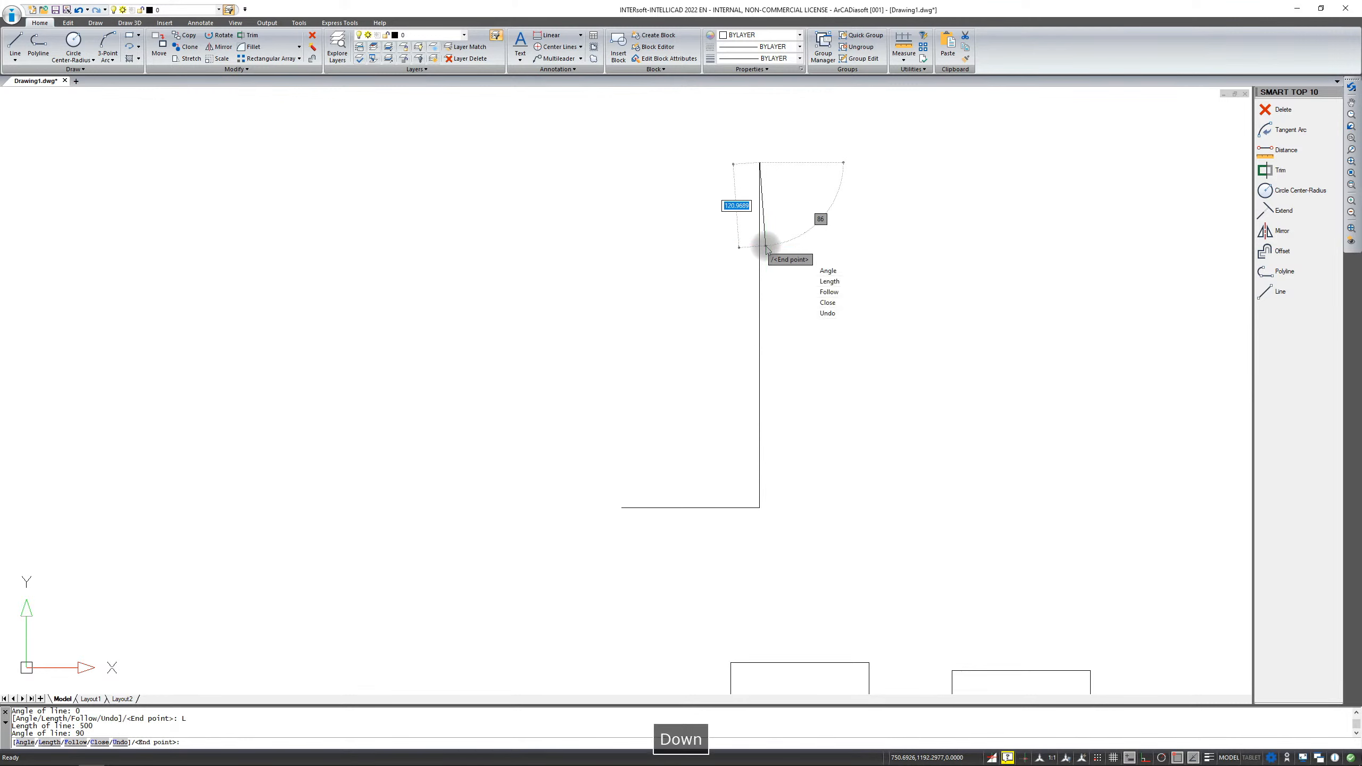
key("Down")
key("Return")
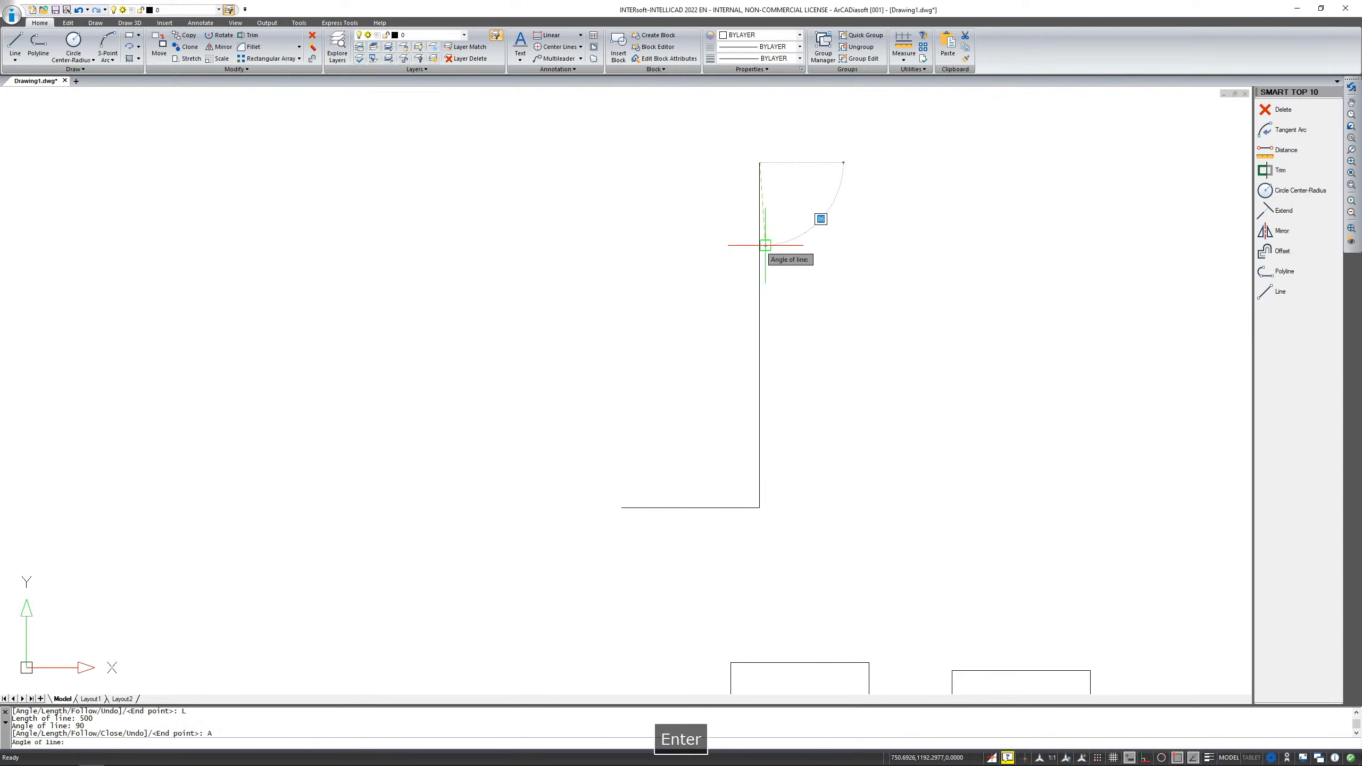
type("180")
key("Return")
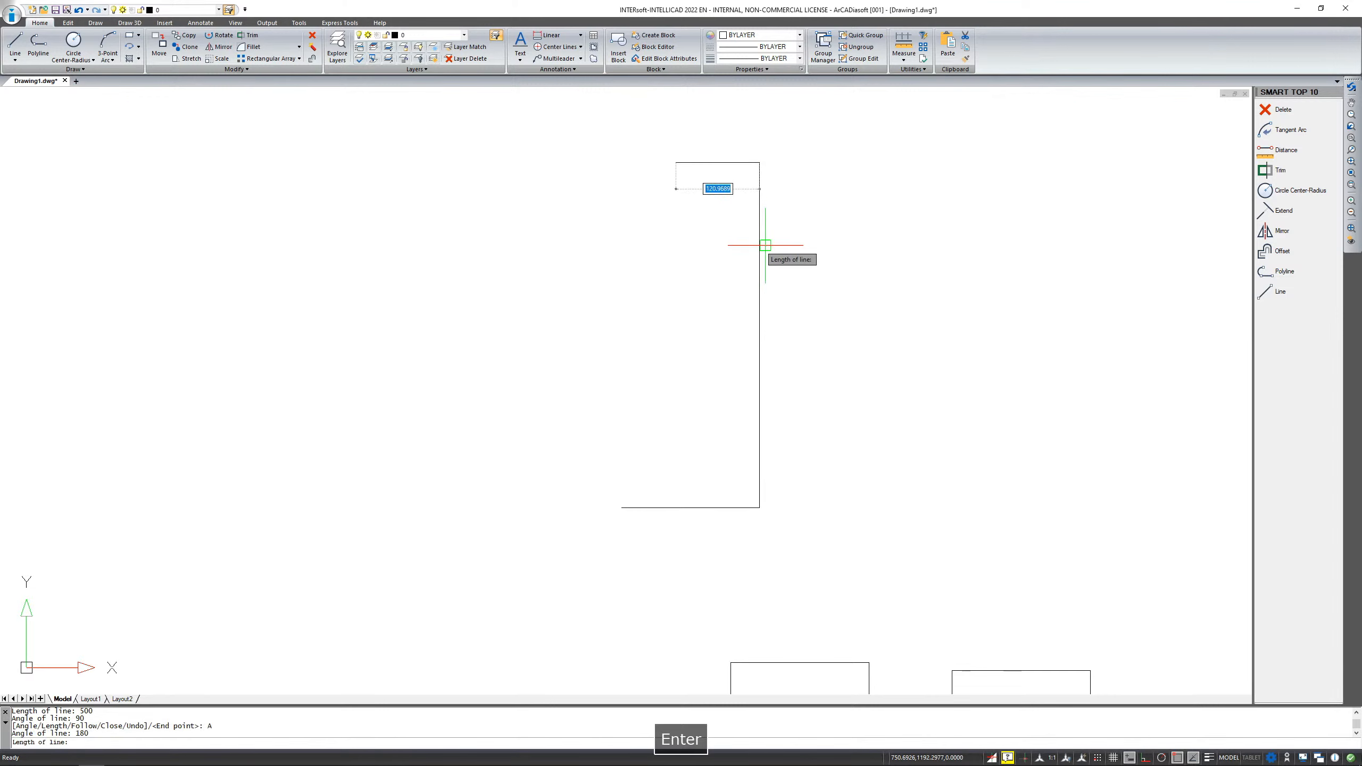
type("200")
key("Return")
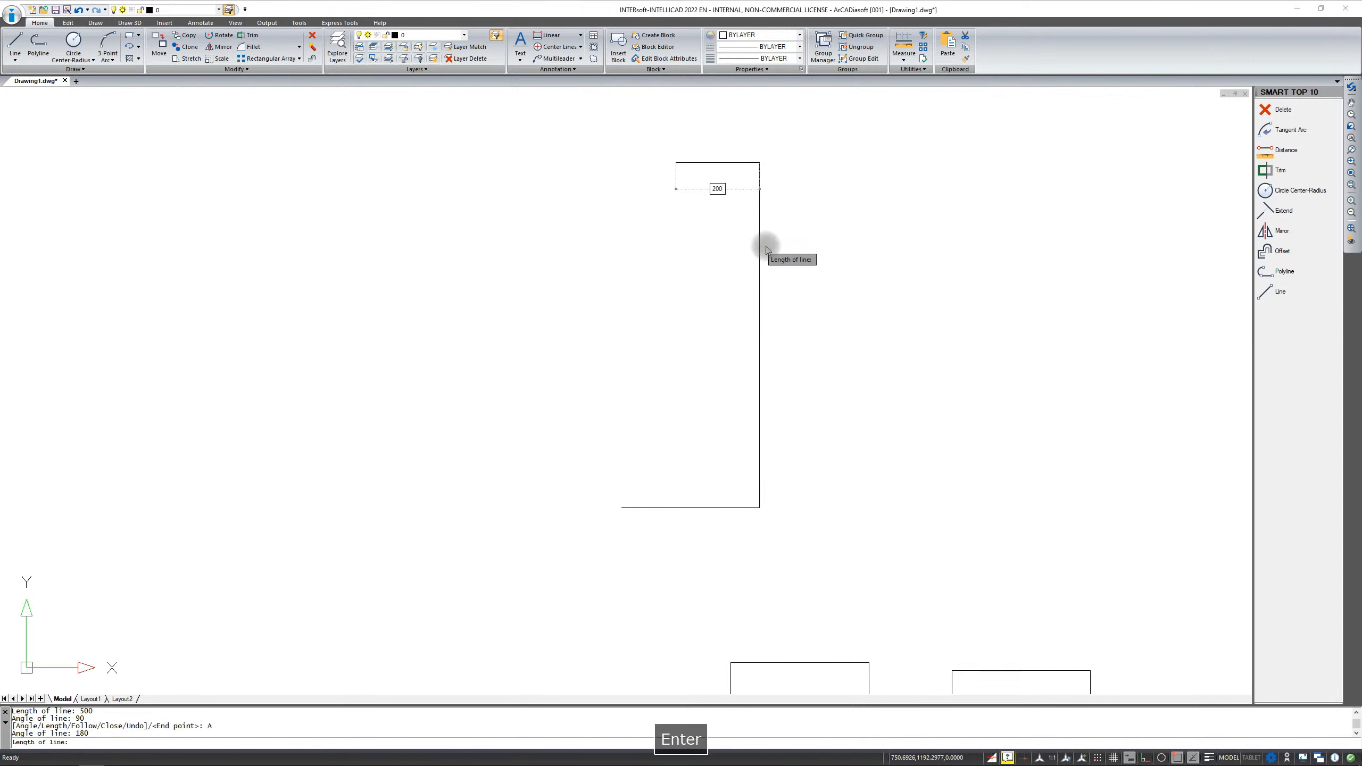
Complete the rectangle's left edge with the Line command's Close option.
key("Down")
key("Down")
key("Down")
key("Down")
key("Down")
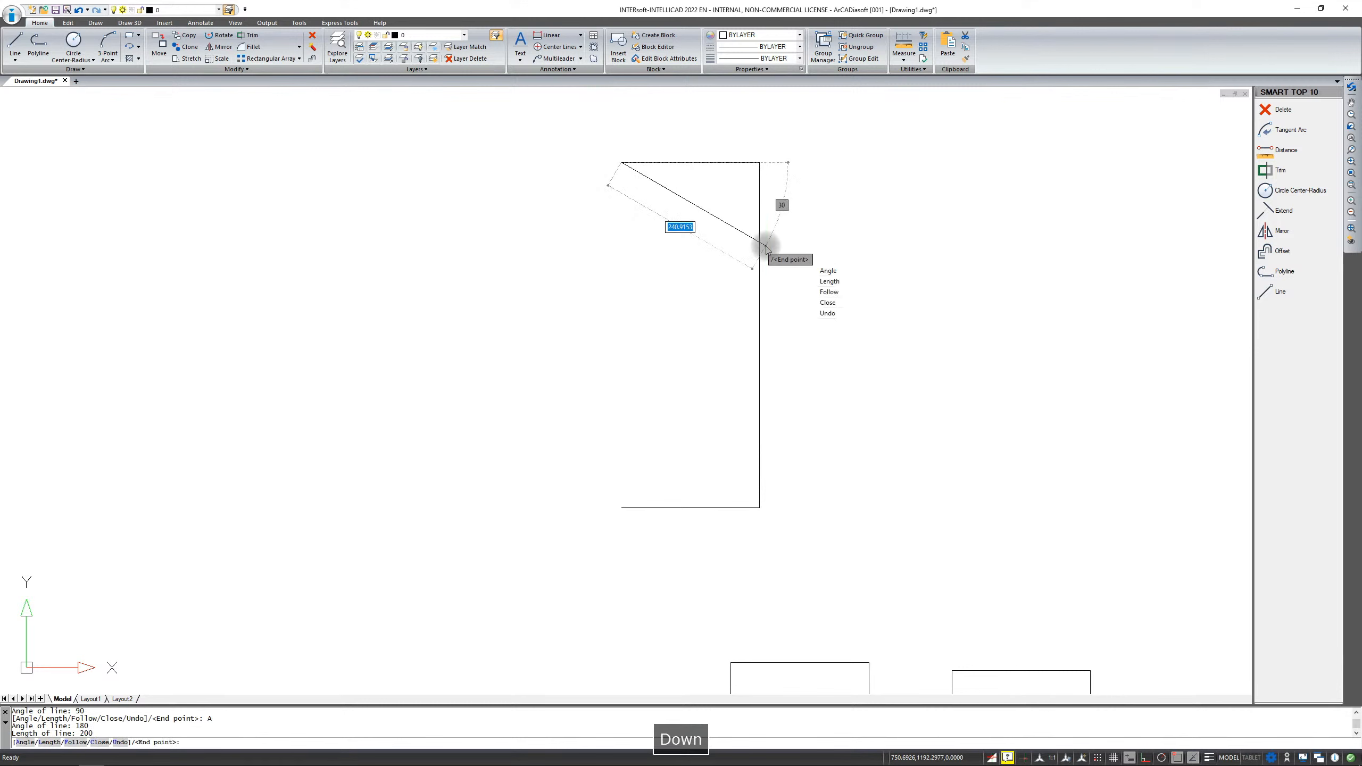
key("Return")
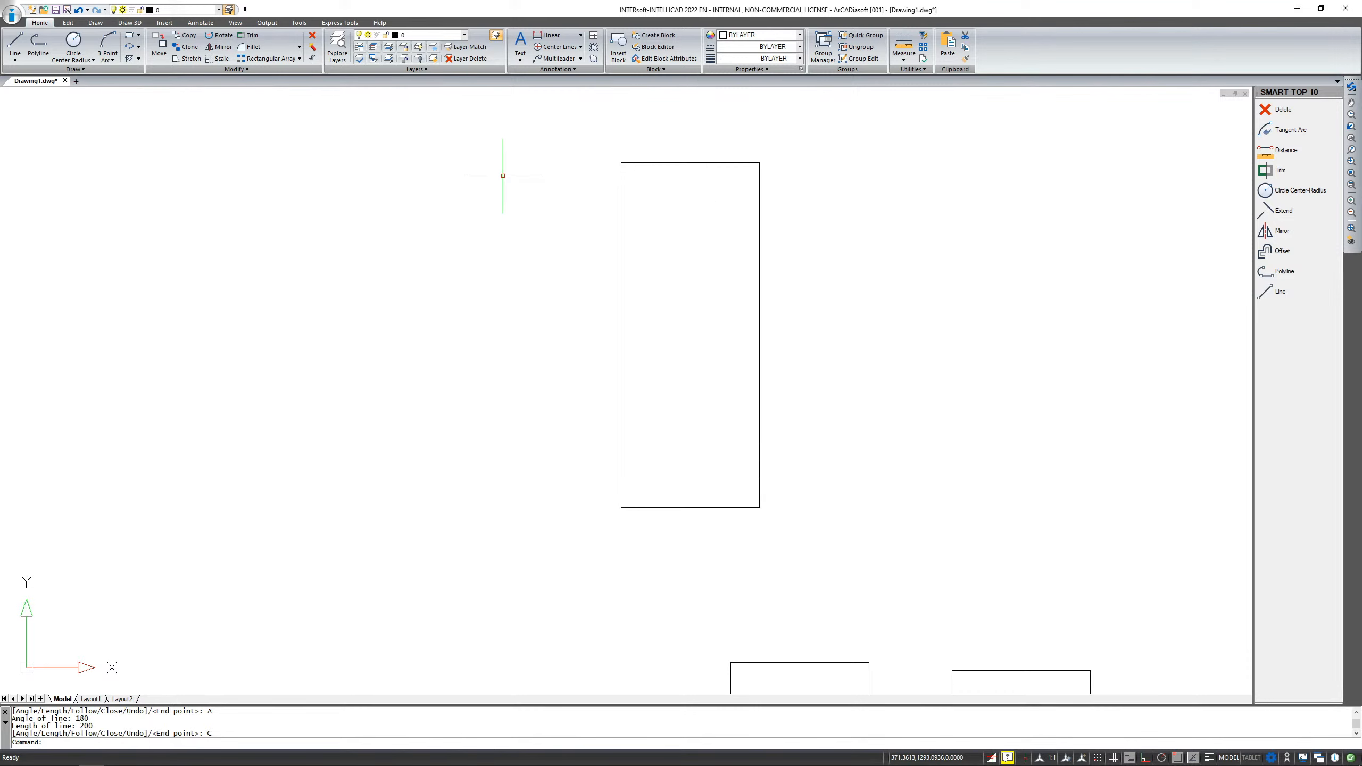
Start the Polyline command with all rectangles in view, and turn on orthogonal mode.
left_click(36, 45)
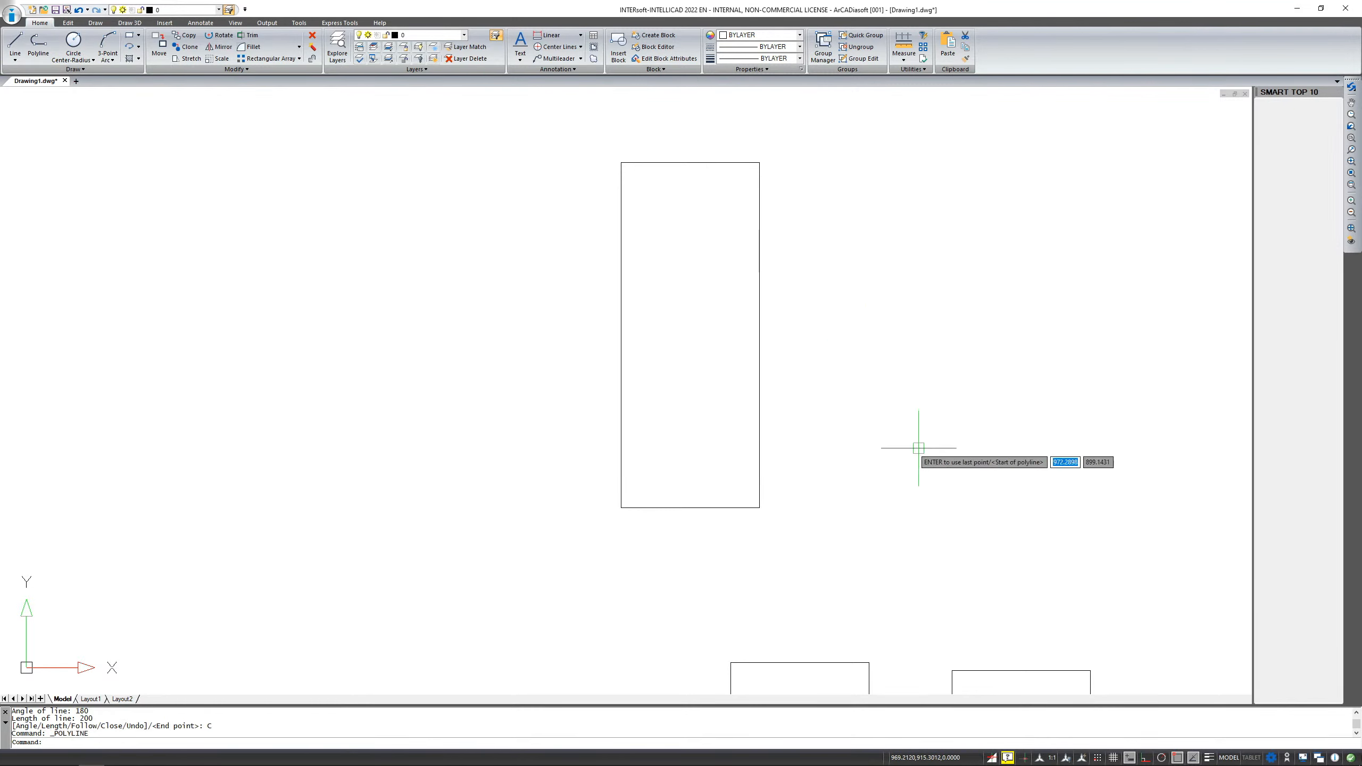
scroll(699, 299, "down", 4)
mouse_move(751, 480)
middle_mouse_down()
mouse_move(718, 379)
mouse_move(719, 394)
middle_mouse_up()
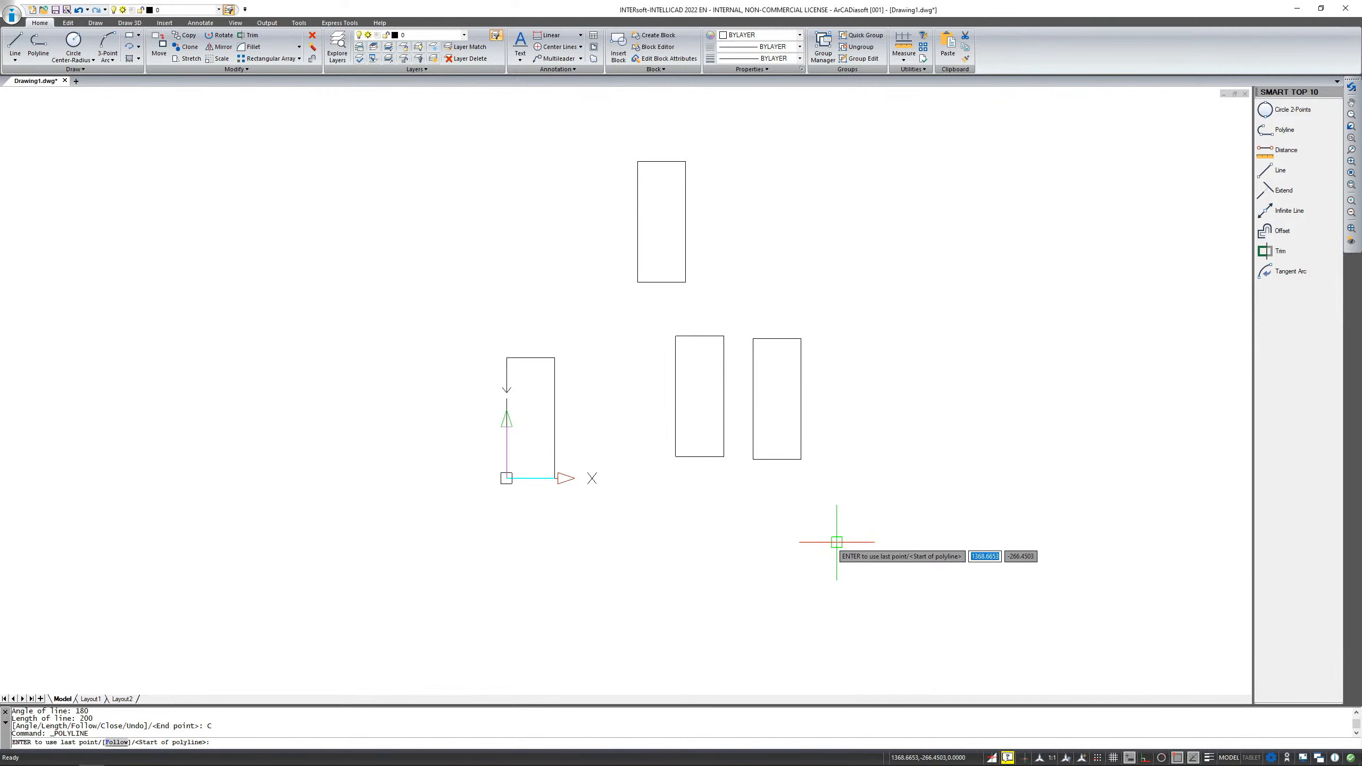
left_click(1146, 758)
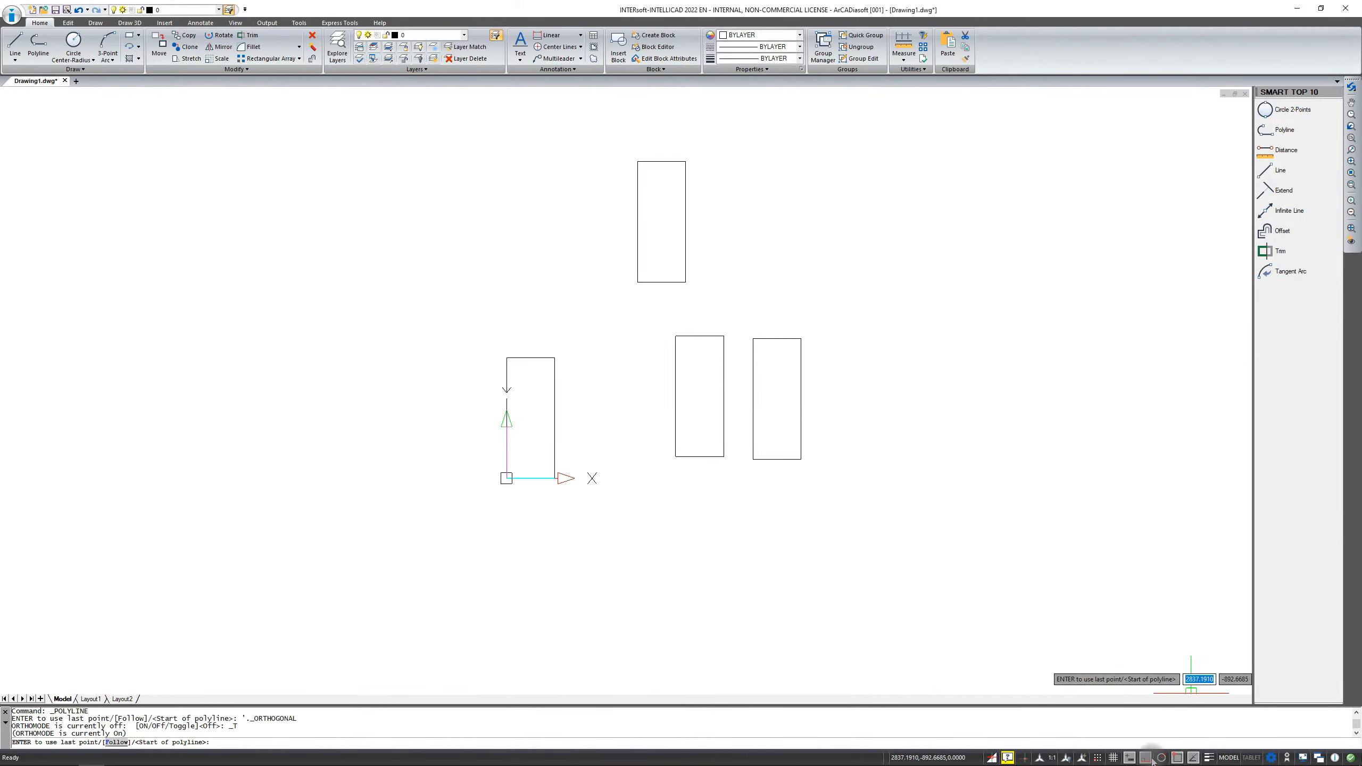
Draw a horizontal polyline segment 200 long, starting below and to the right of the existing rectangles.
left_click(860, 545)
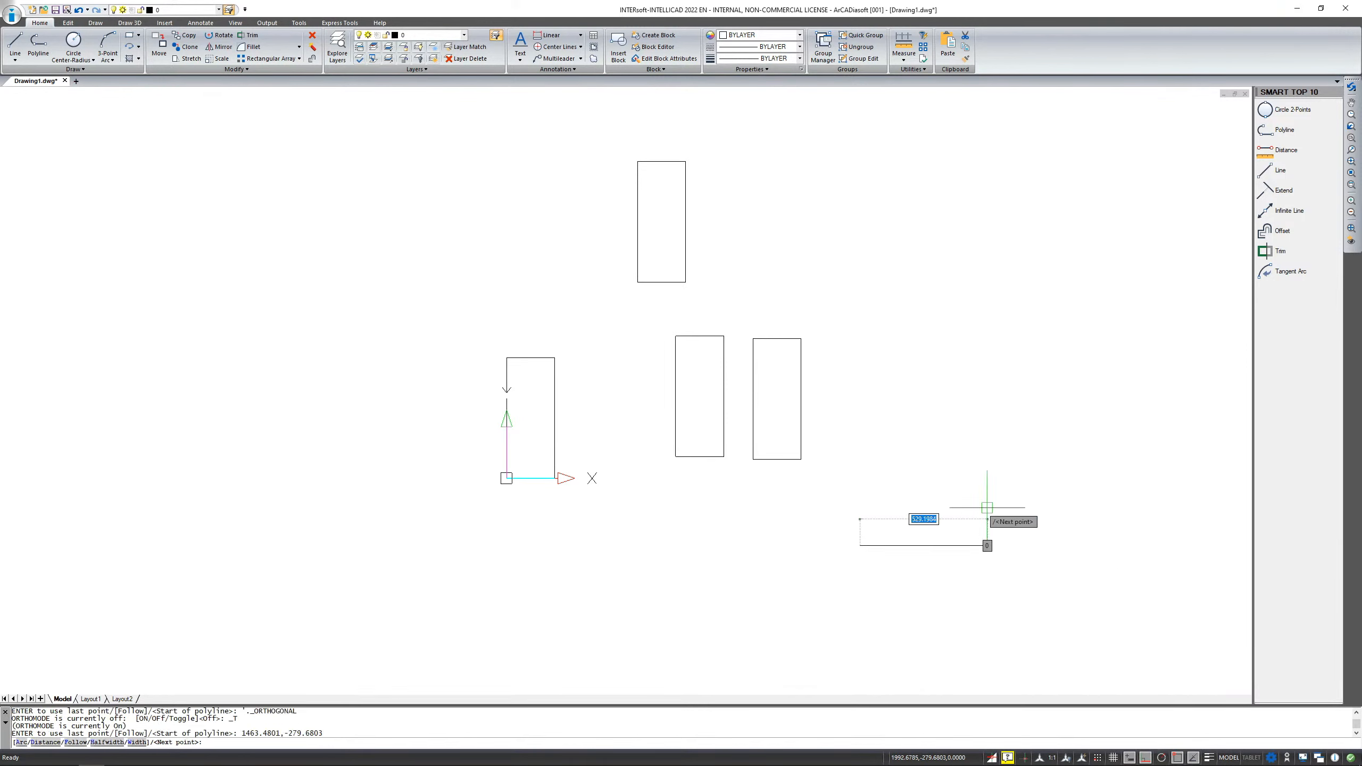
type("2")
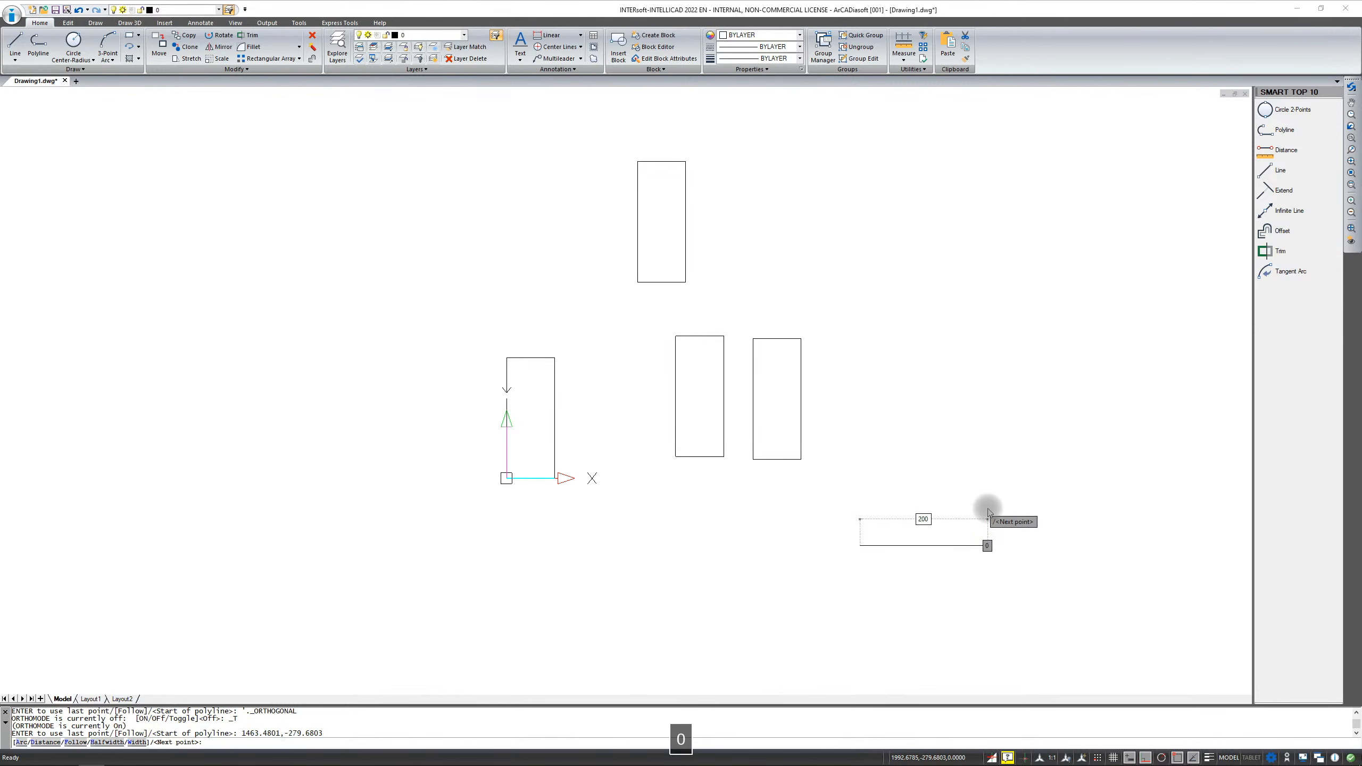
type("00")
key("Return")
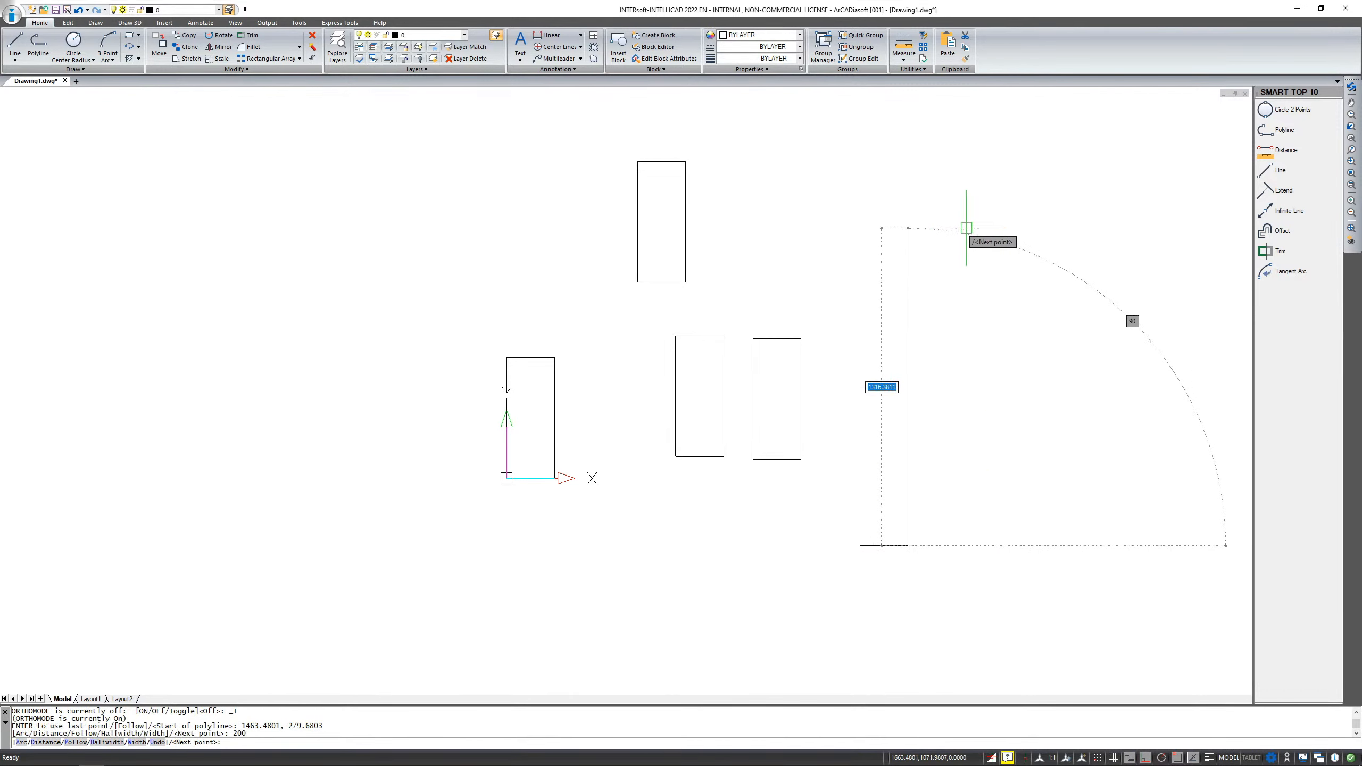
Complete the polyline rectangle with a 500 segment upward, a 200 segment leftward and a closing segment to the start point.
type("500")
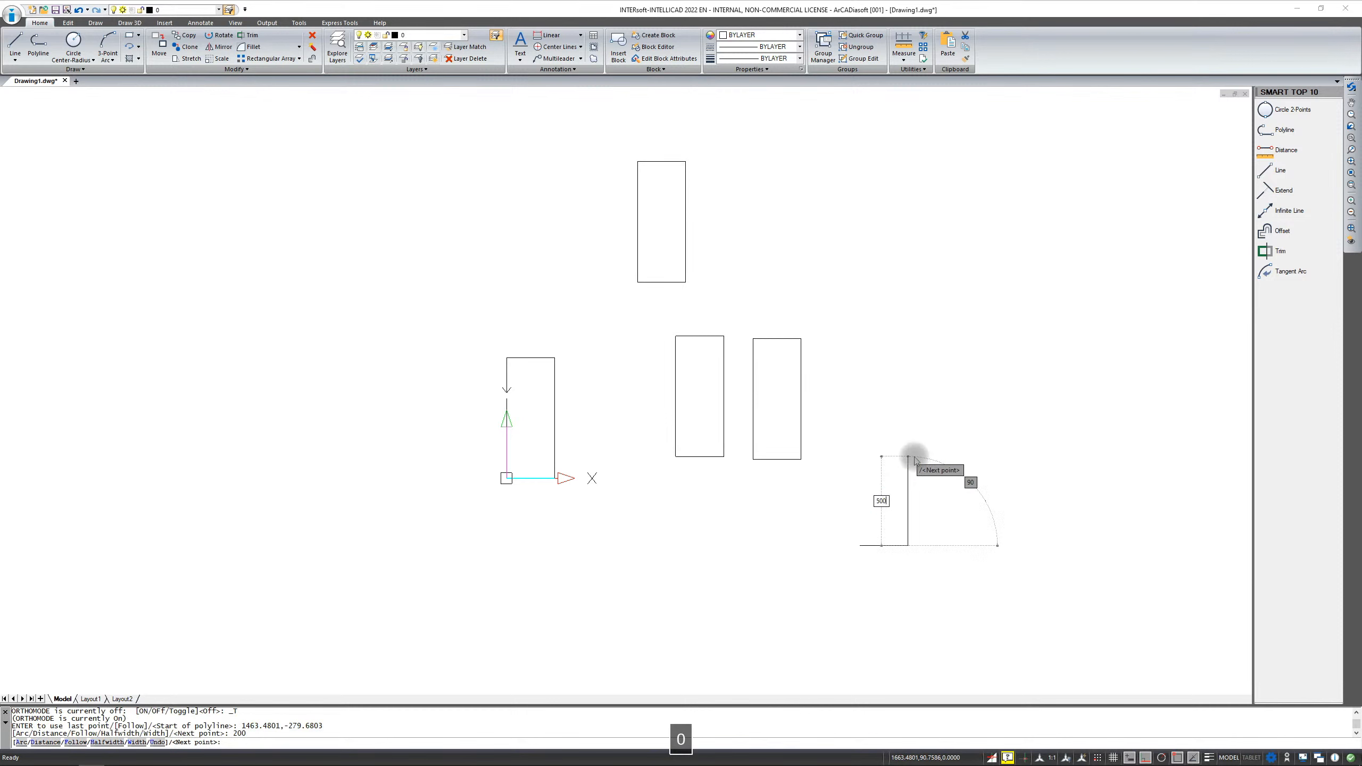
key("Return")
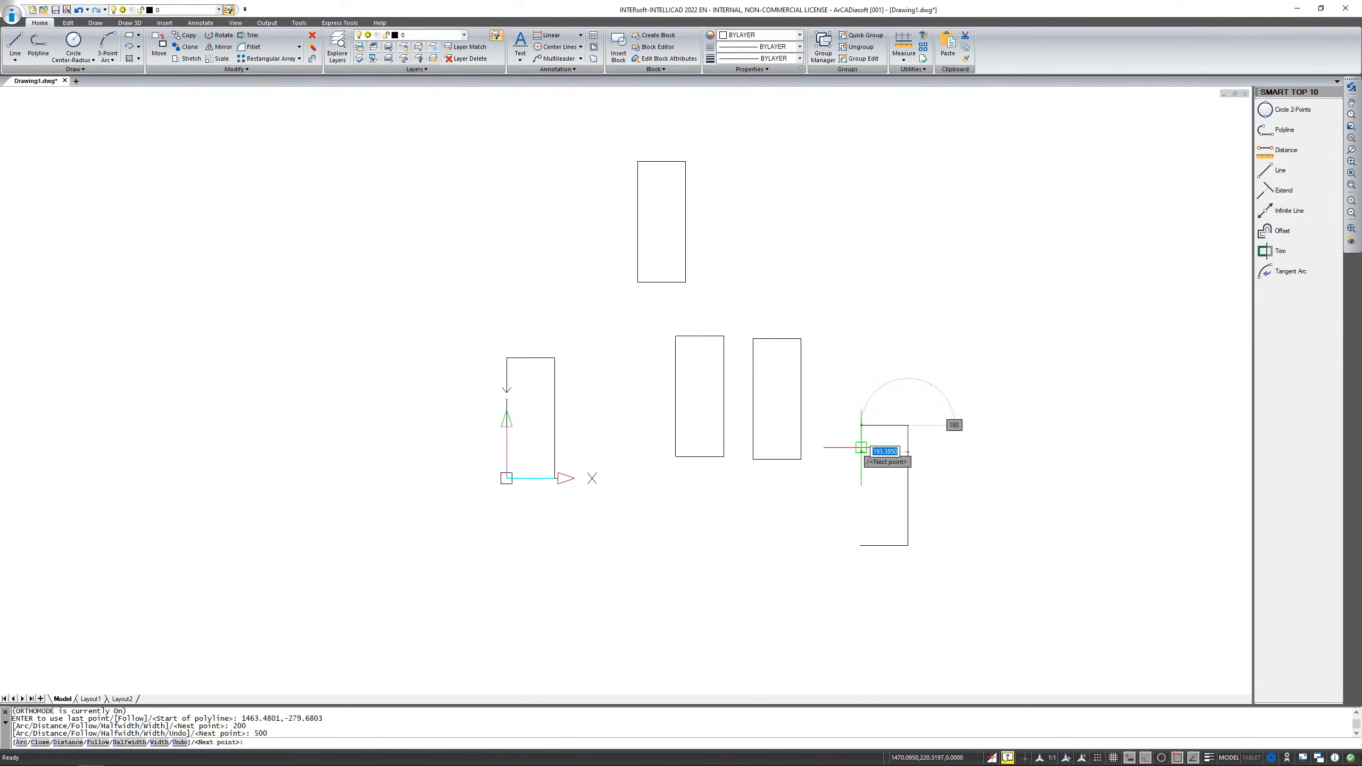
type("200")
key("Return")
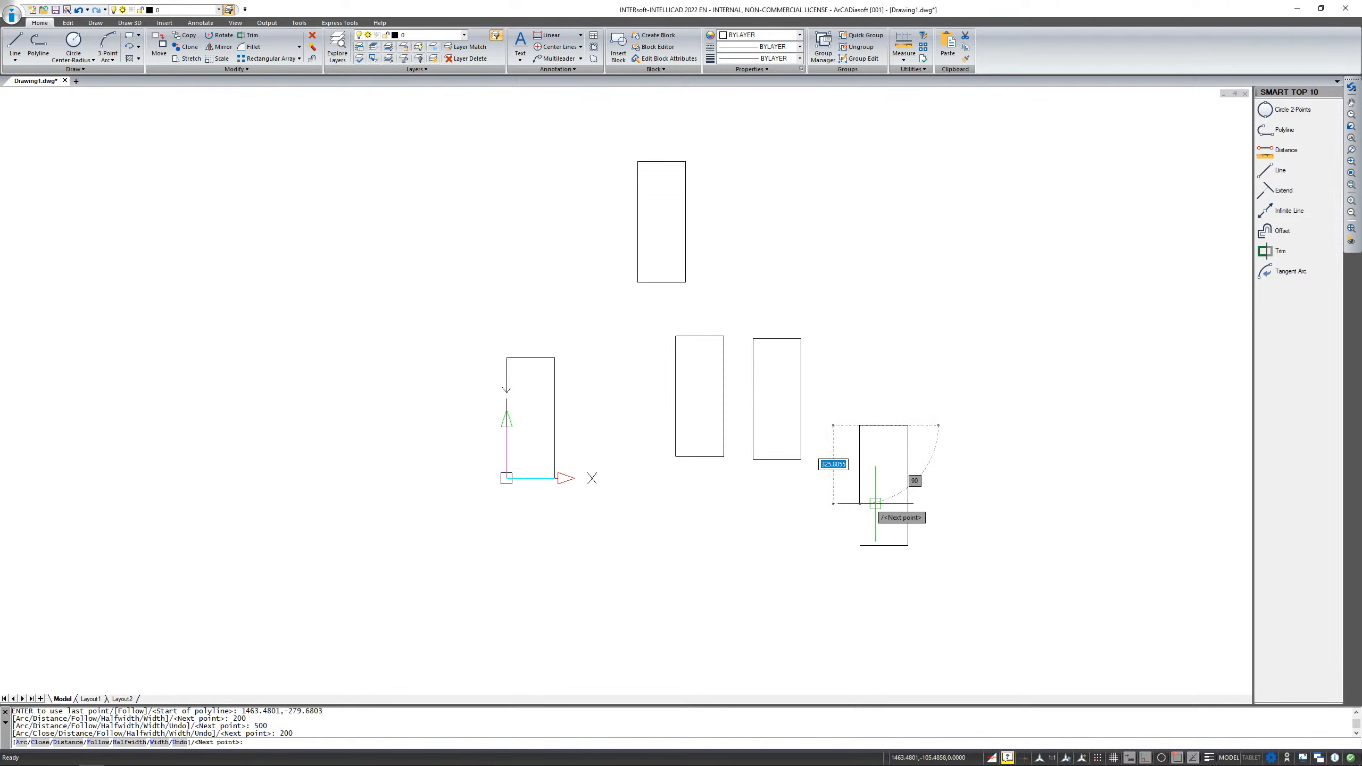
left_click(859, 546)
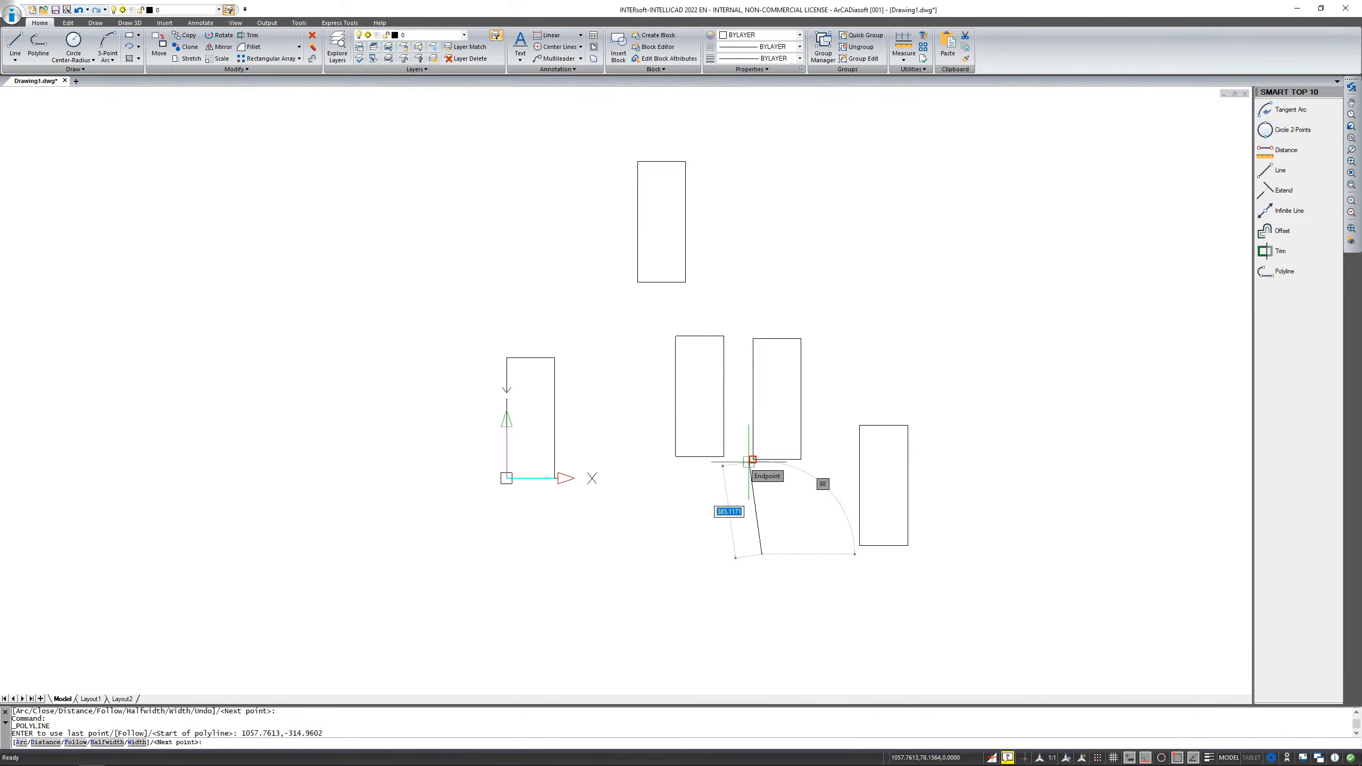
type("500")
key("Return")
key("ctrl+z")
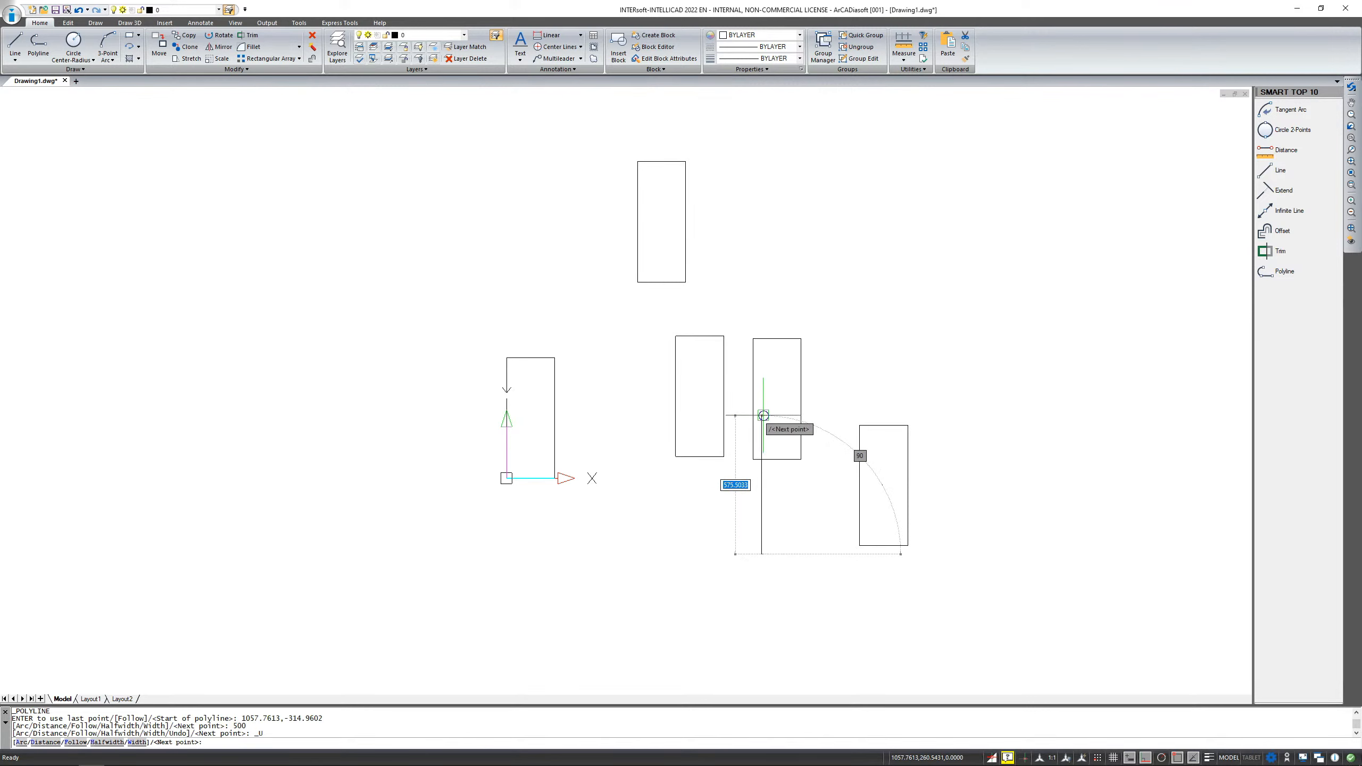
key("Return")
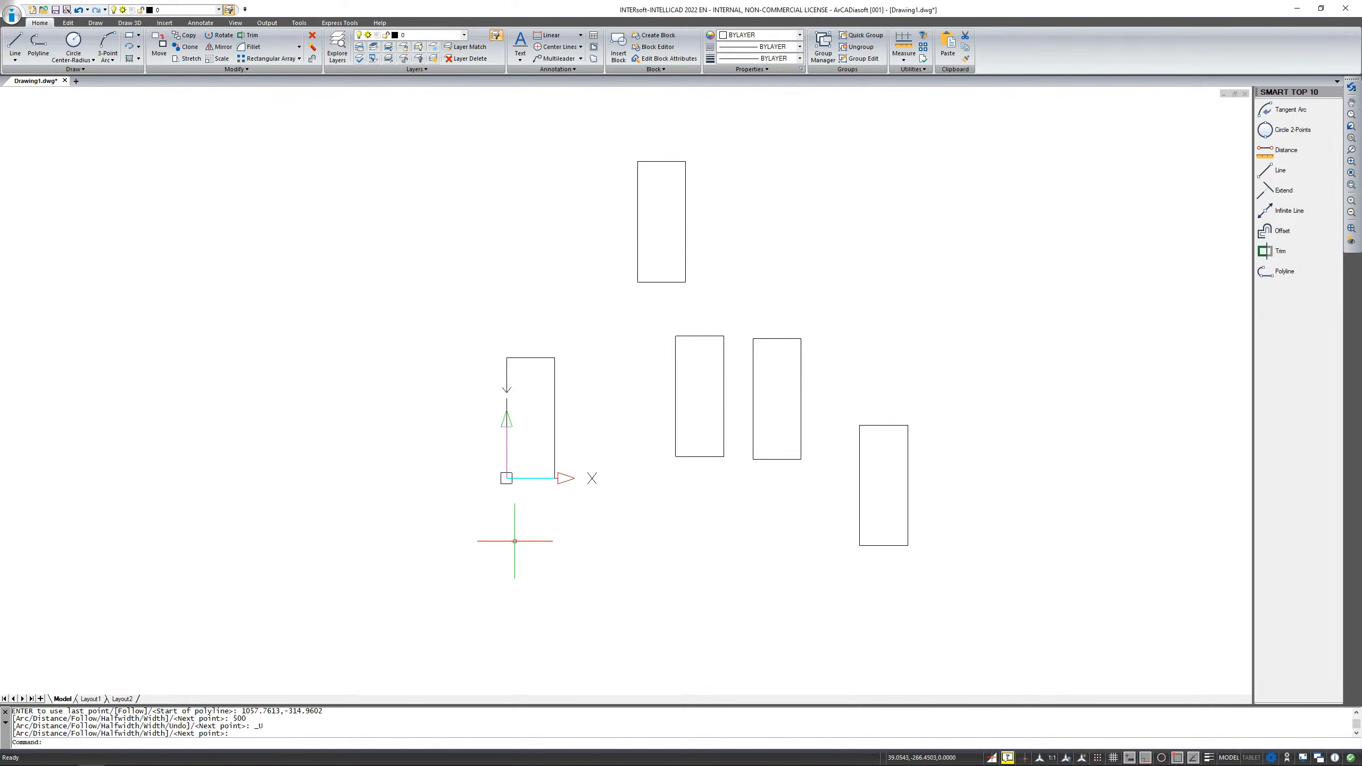
Start a new polyline and add 45 as an additional angle in the polar tracking settings.
left_click(38, 43)
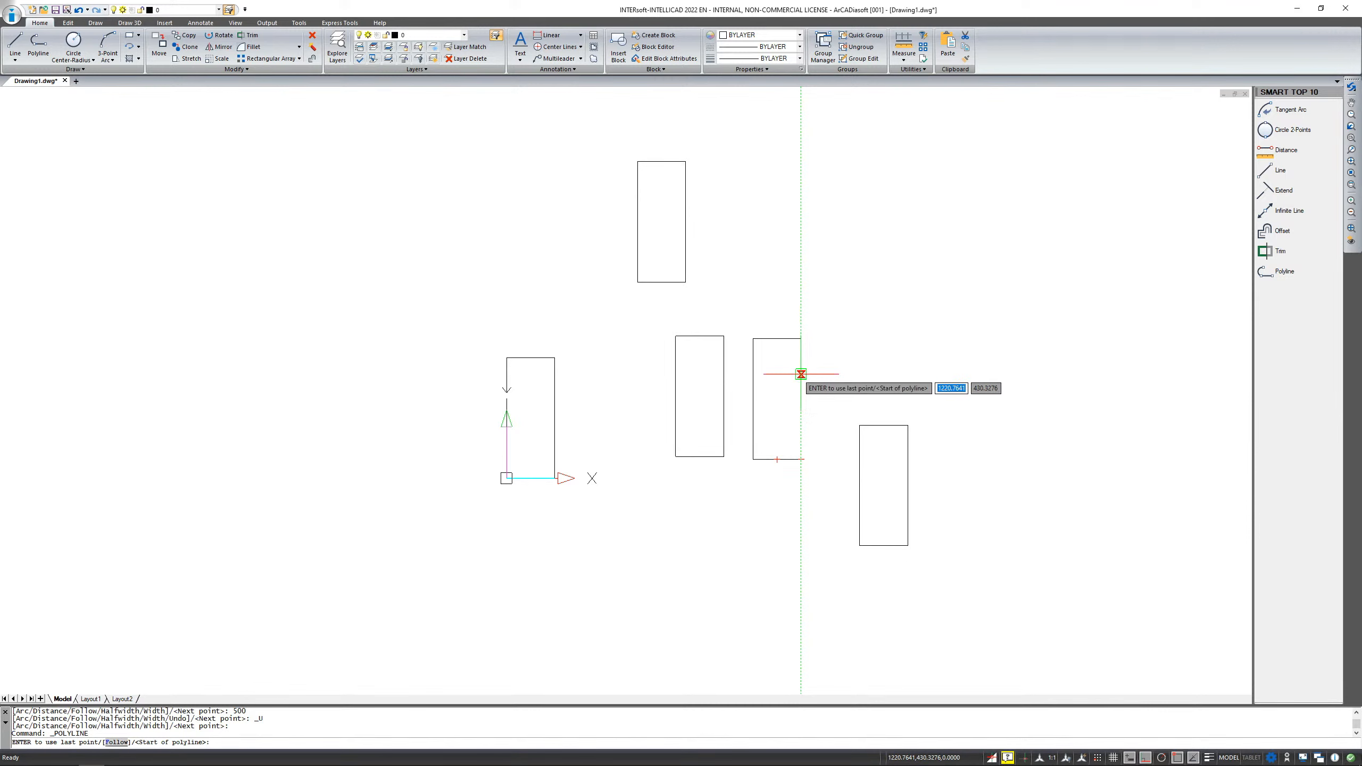
scroll(800, 374, "up", 3)
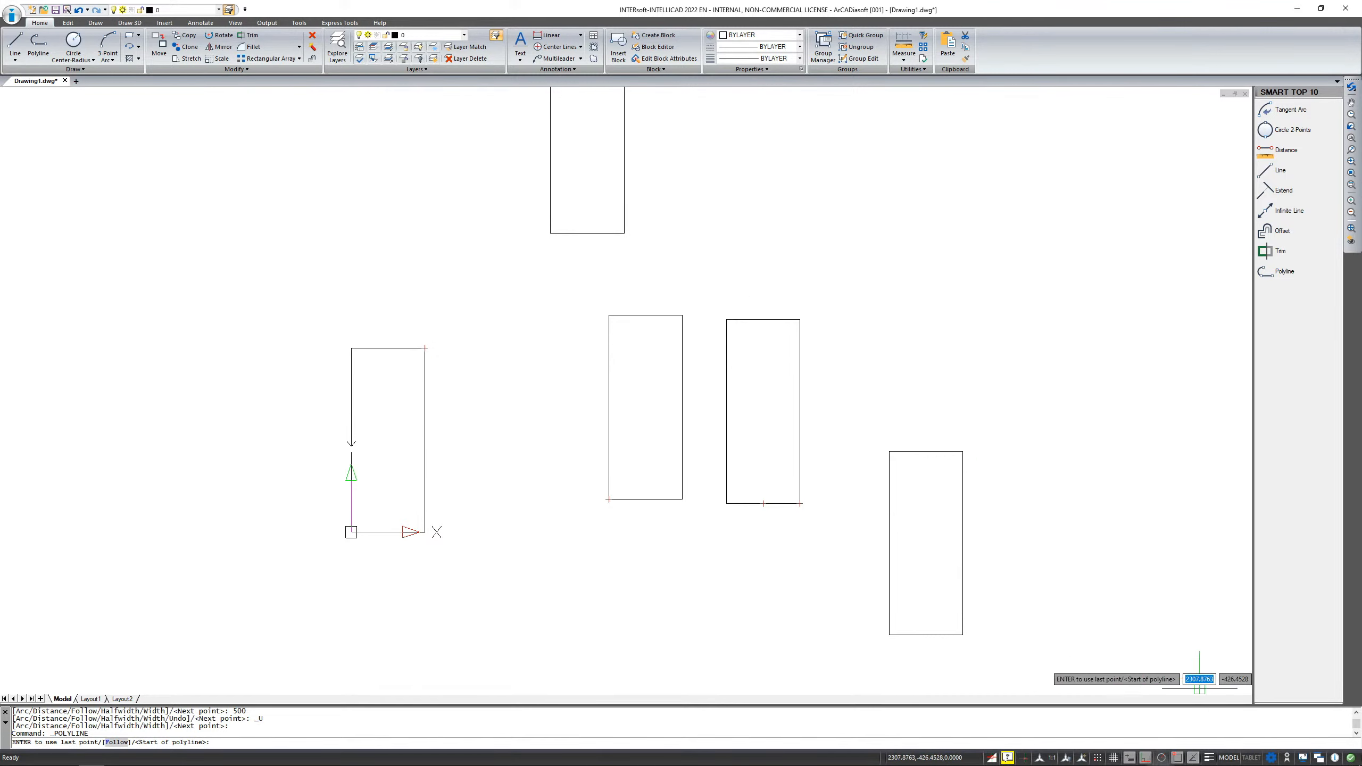
right_click(1160, 758)
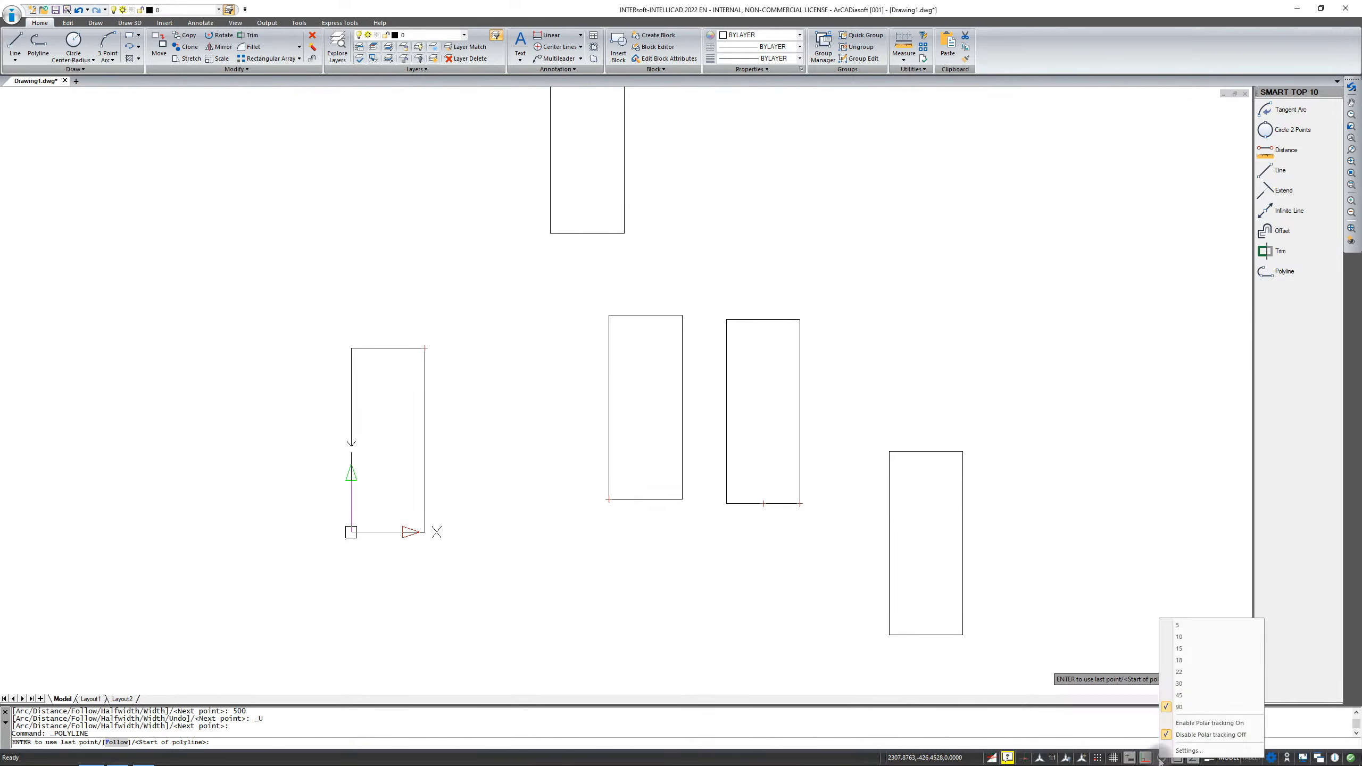
left_click(1188, 751)
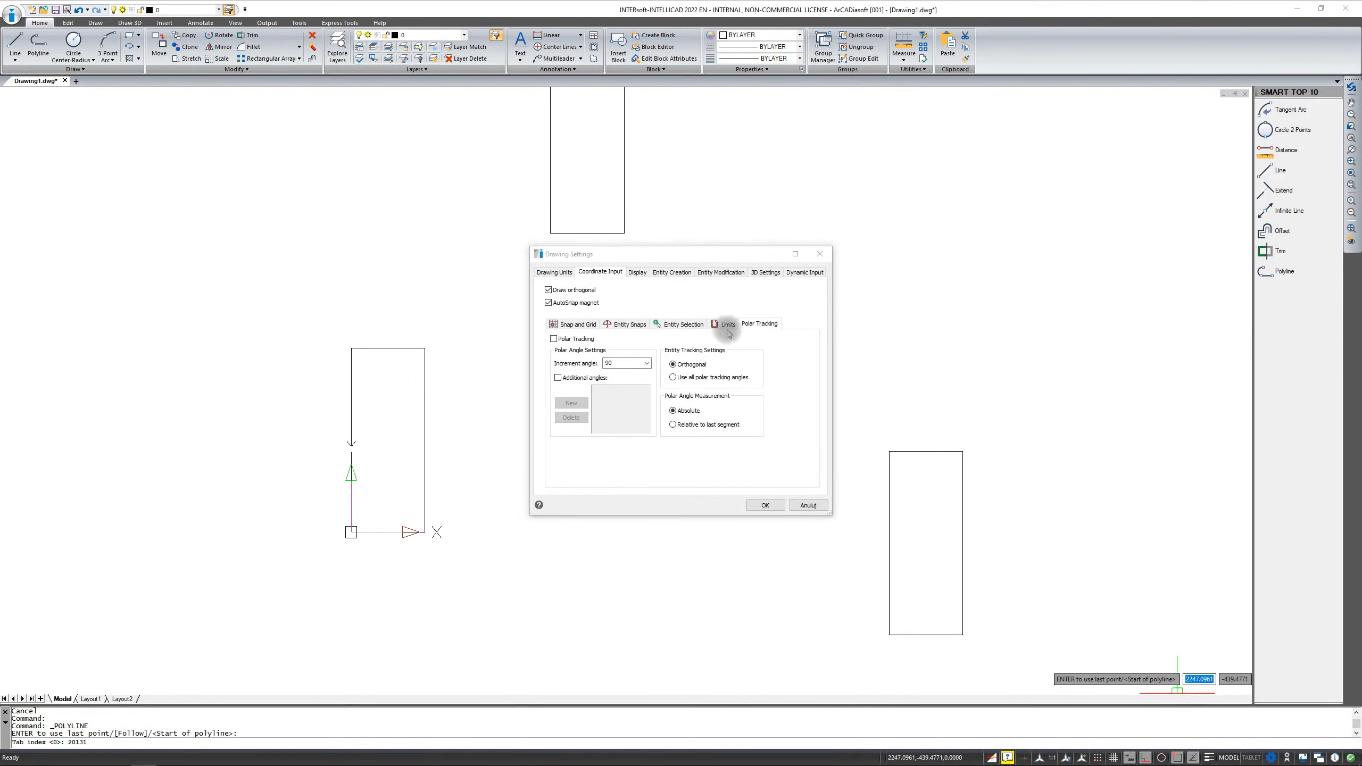
left_click(558, 377)
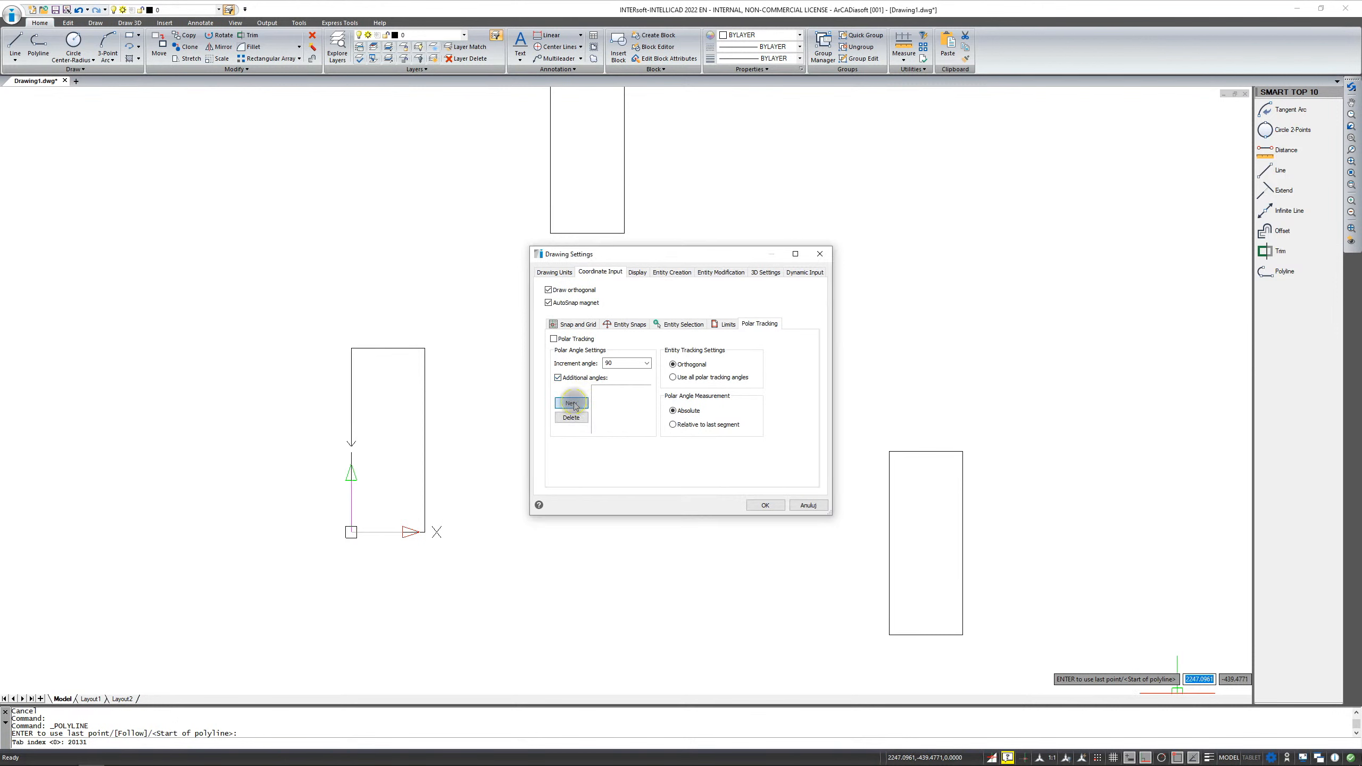
type("45")
key("Return")
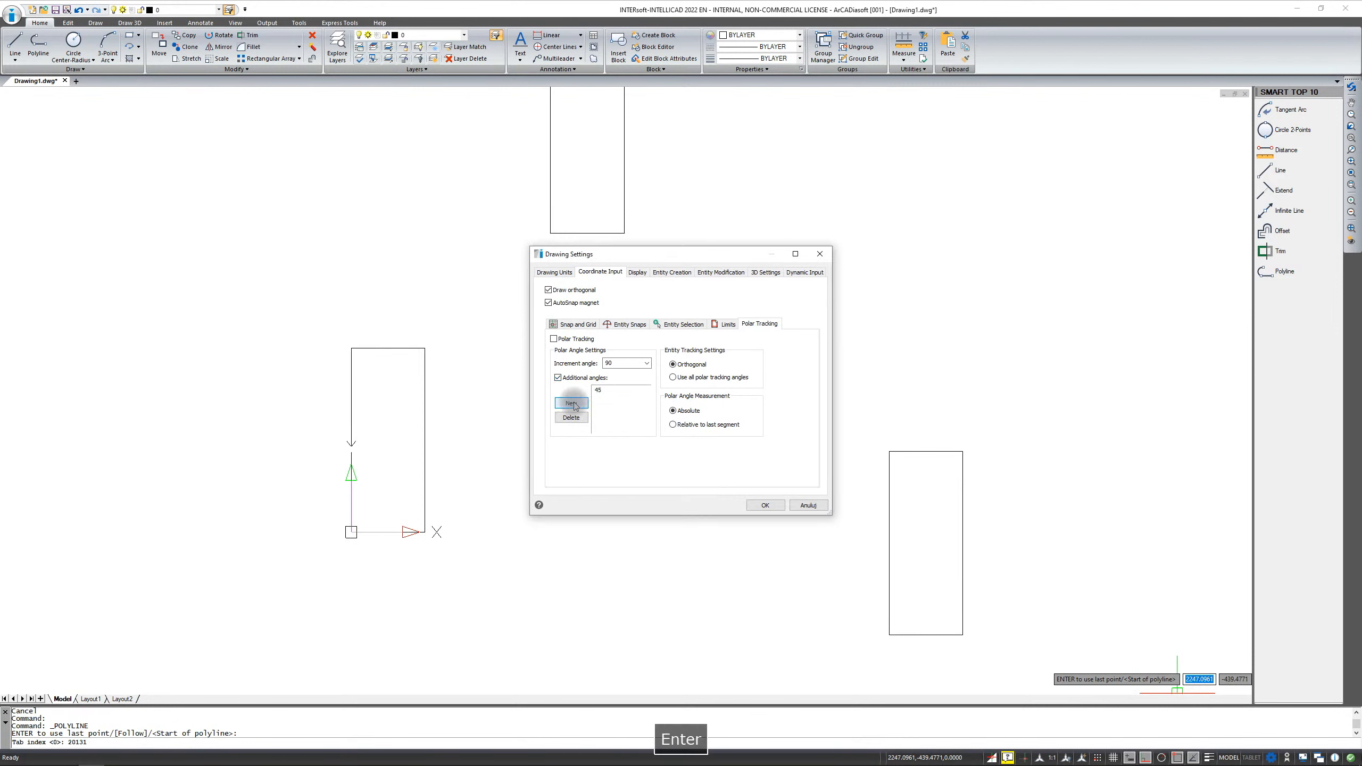
left_click(765, 505)
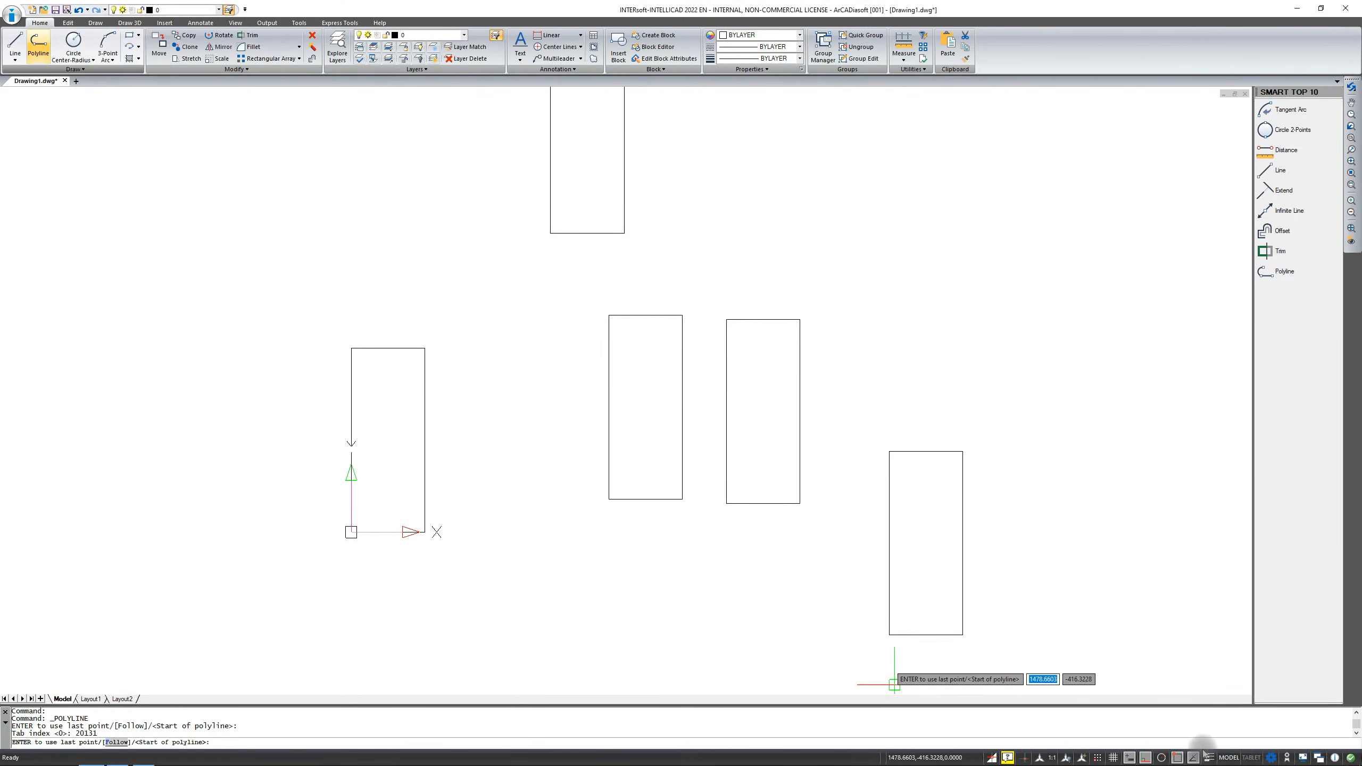
With orthogonal mode off and polar tracking on, draw a 200-long polyline segment at 45 degrees, starting below and to the right of the origin rectangle.
left_click(1145, 757)
left_click(537, 628)
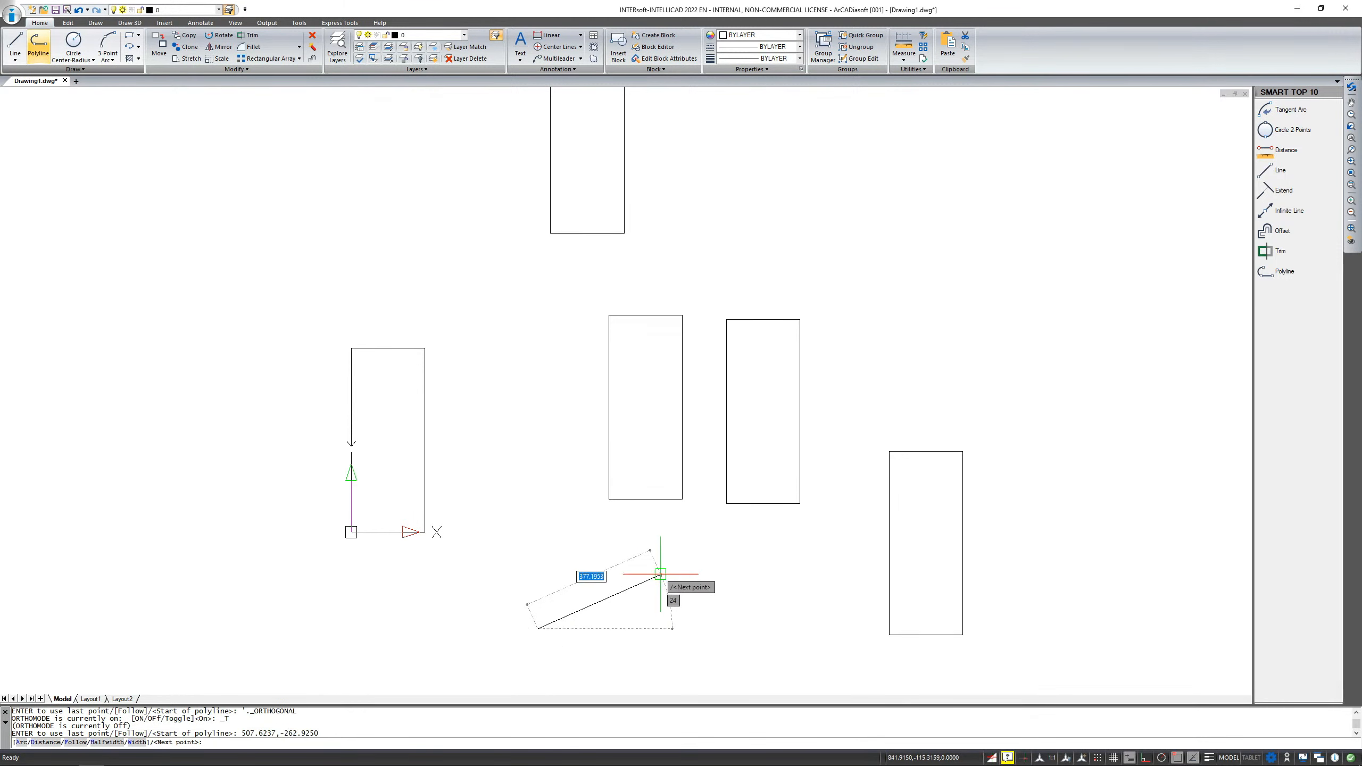
left_click(1162, 758)
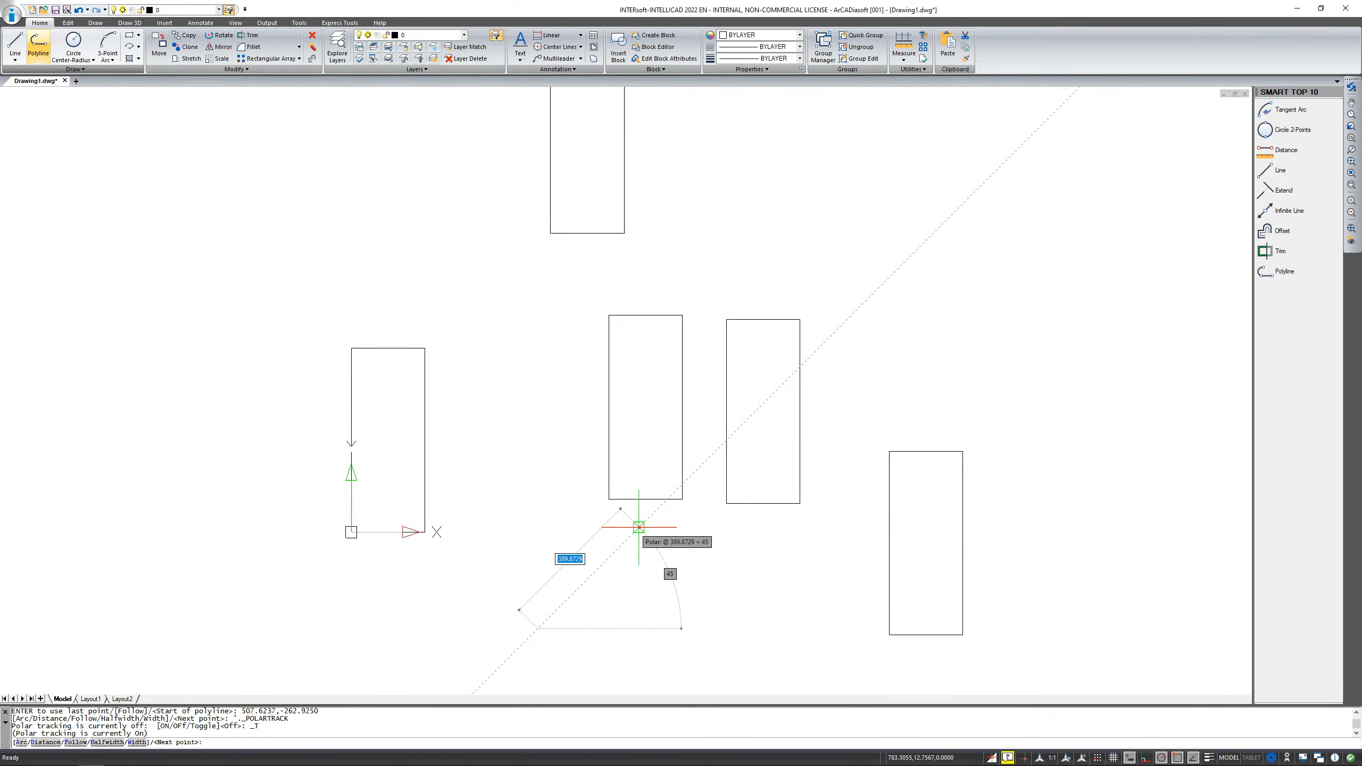
type("200")
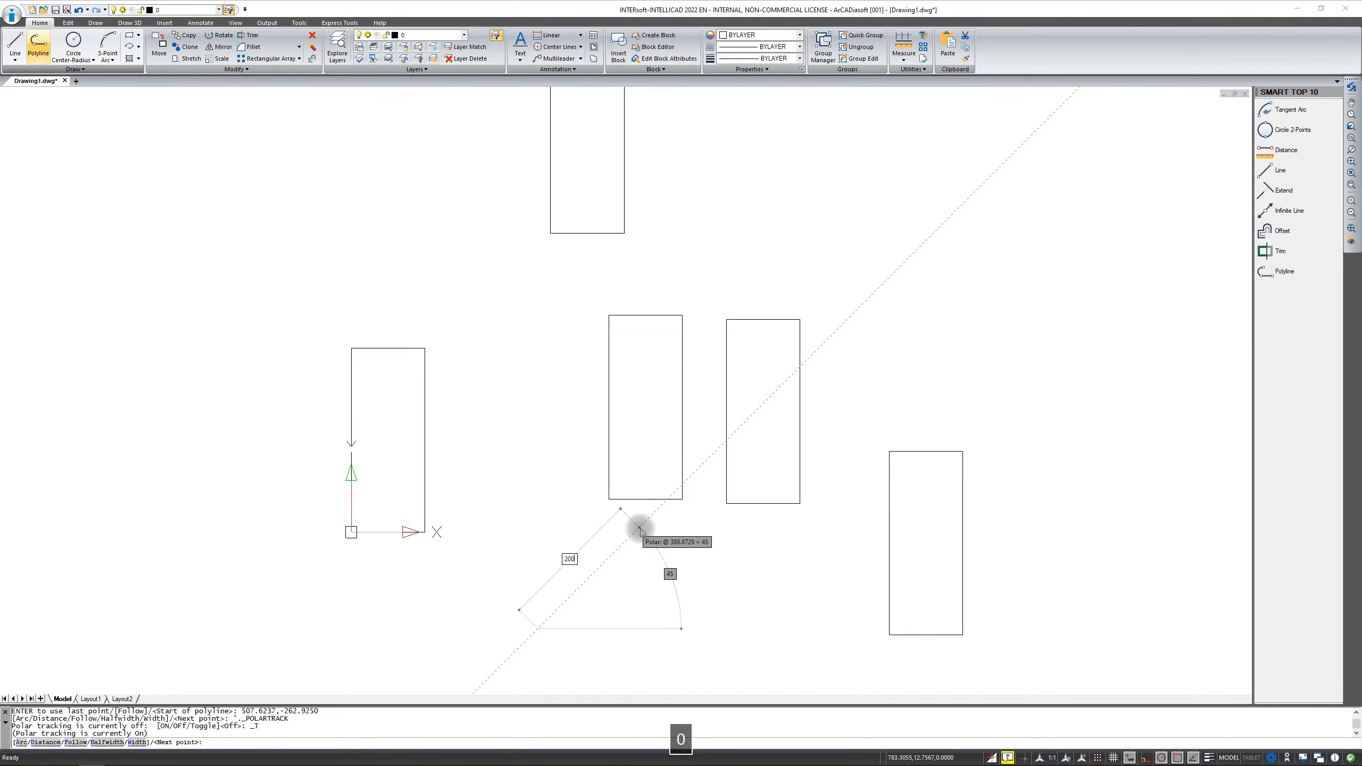
key("Return")
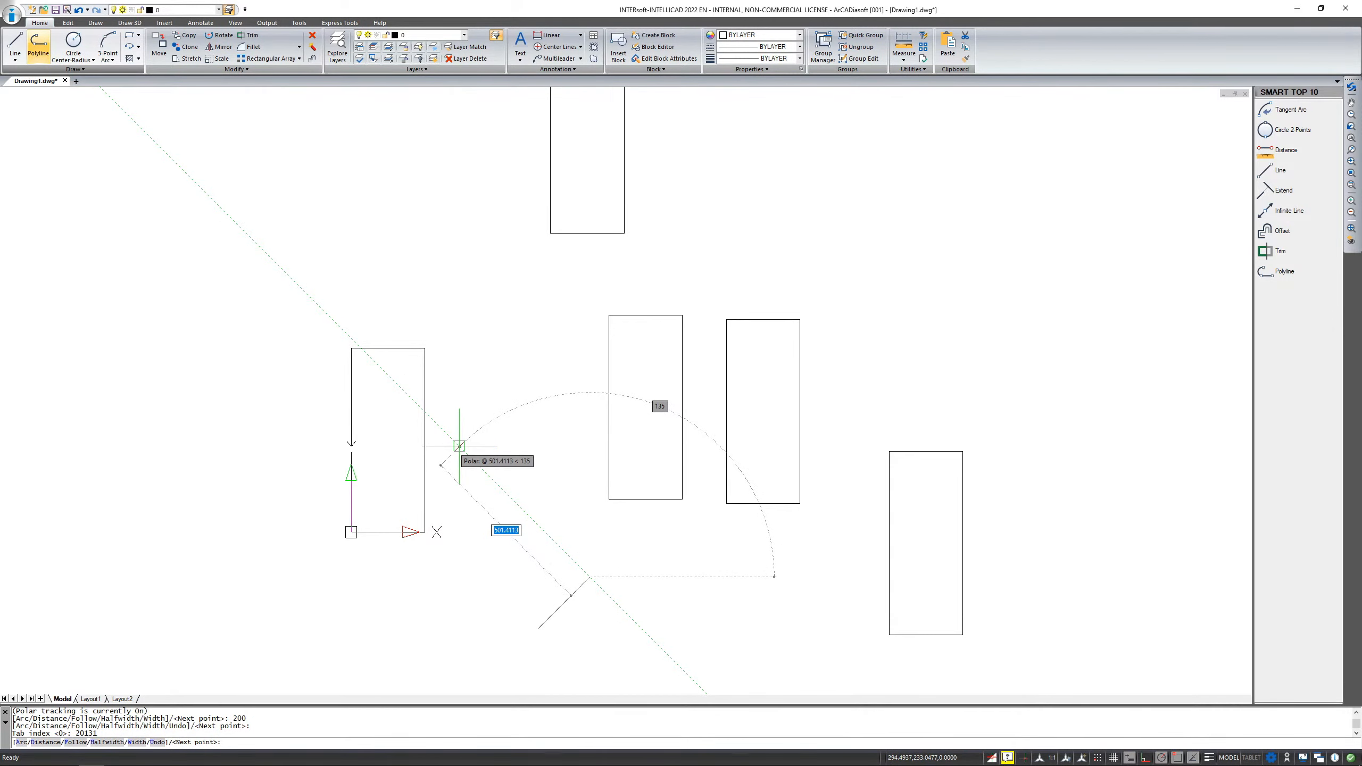
Complete the rotated rectangle with a 500 segment at 135 degrees, a 200 segment at 225 degrees and a closing segment to the start point.
type("500")
key("Return")
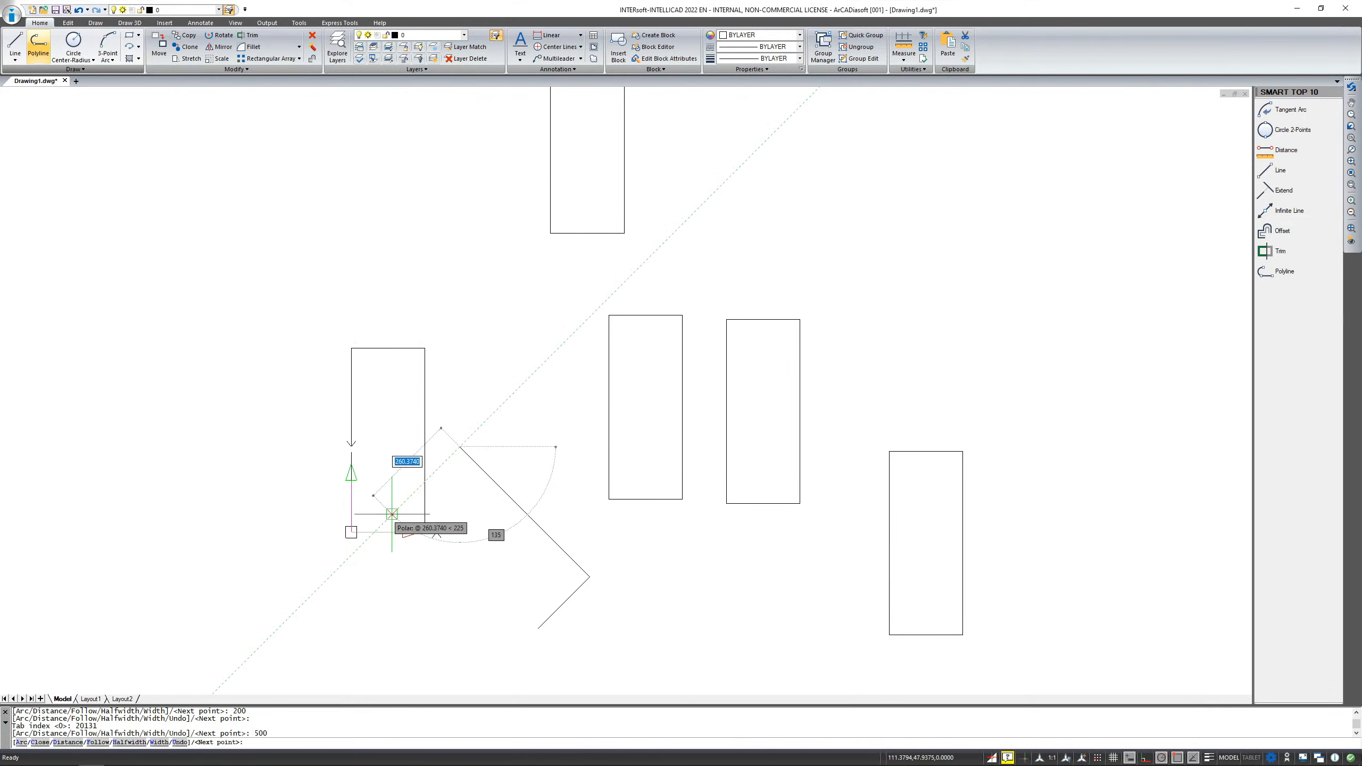
type("200")
key("Return")
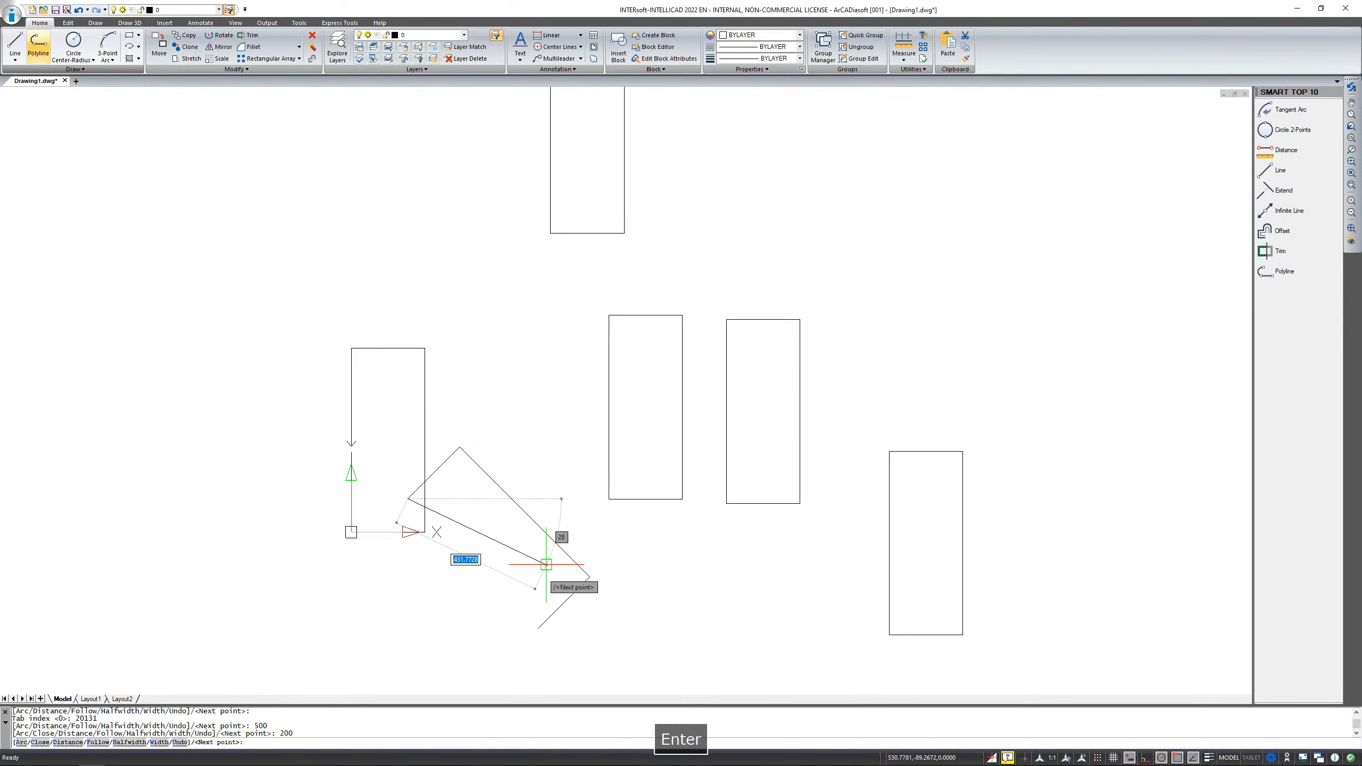
left_click(538, 628)
right_click(563, 448)
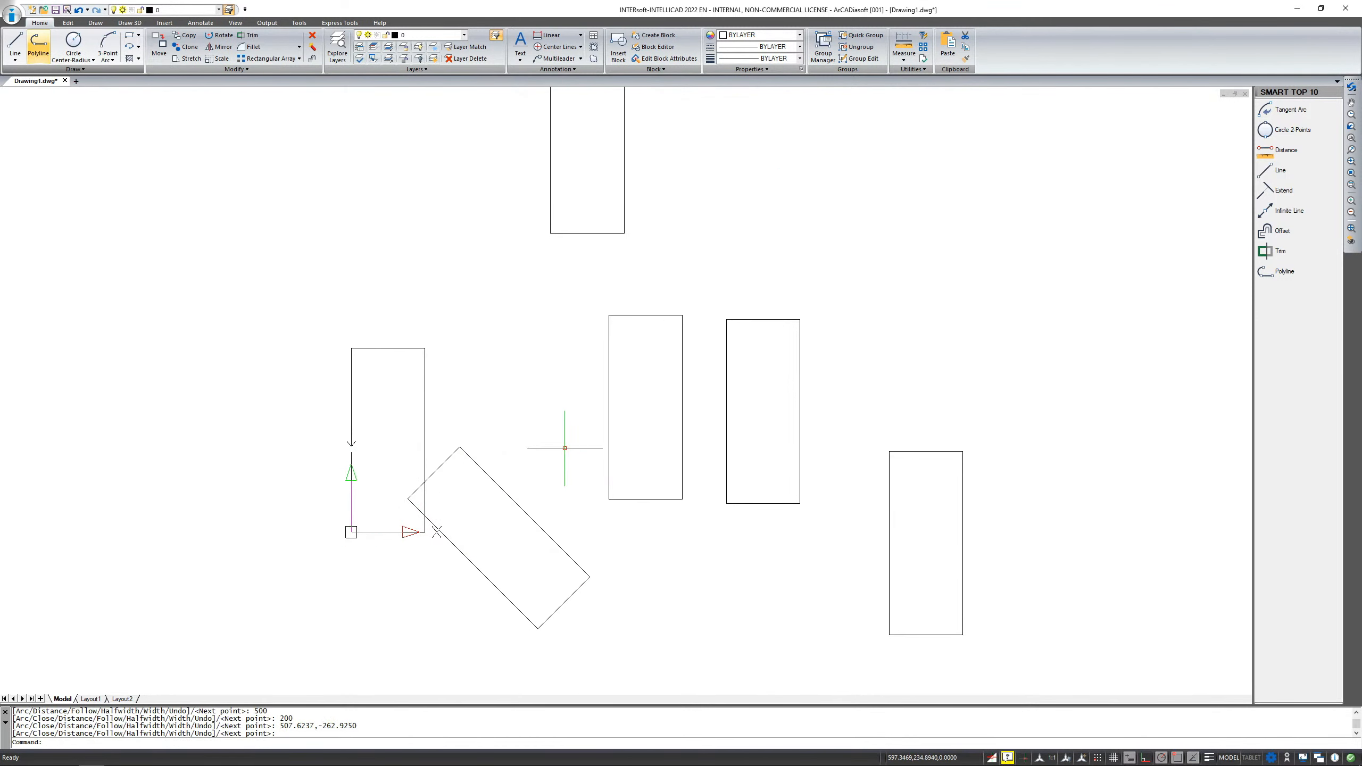
Select the top line of the rectangle right of the rotated one together with the rotated polyline rectangle, and show their properties.
left_click(630, 315)
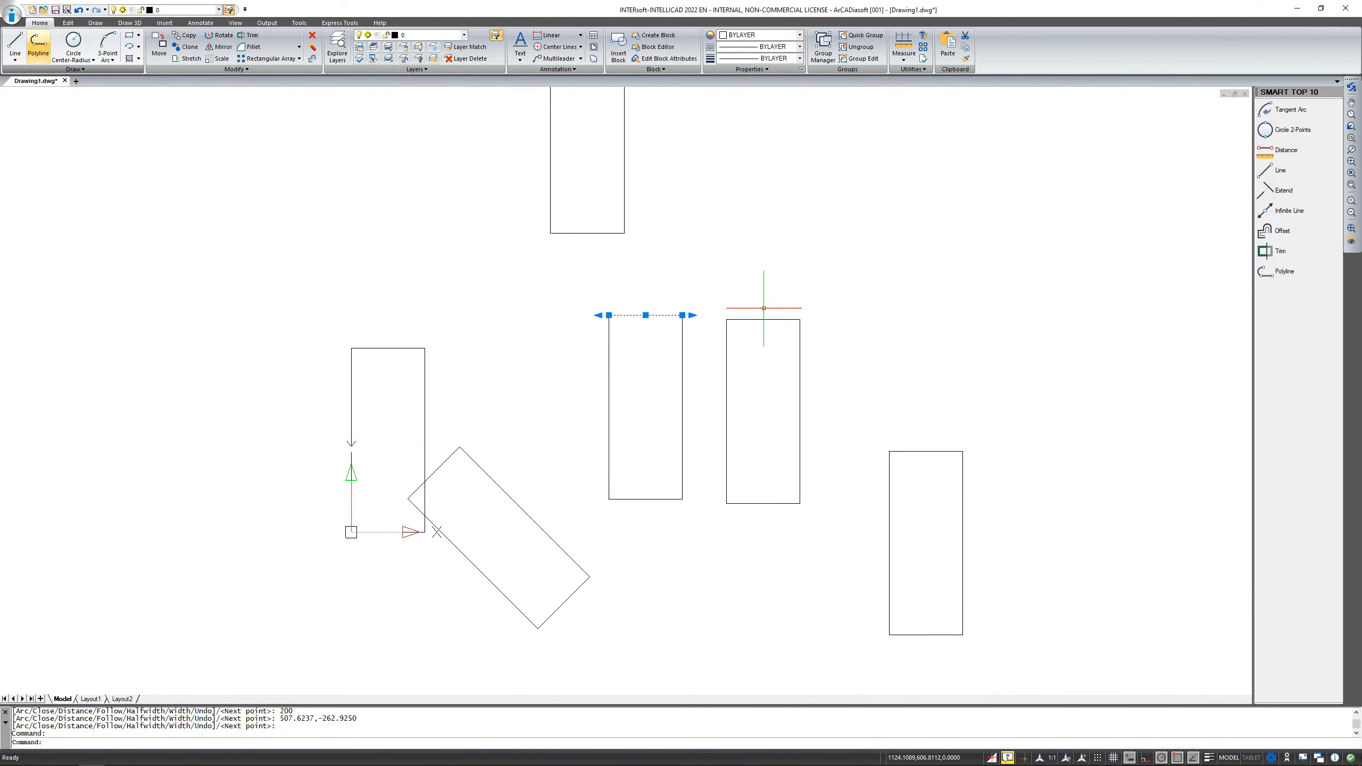
left_click(476, 463)
scroll(626, 474, "up", 2)
mouse_move(626, 474)
middle_mouse_down()
mouse_move(693, 409)
mouse_move(710, 411)
middle_mouse_up()
scroll(710, 411, "up", 2)
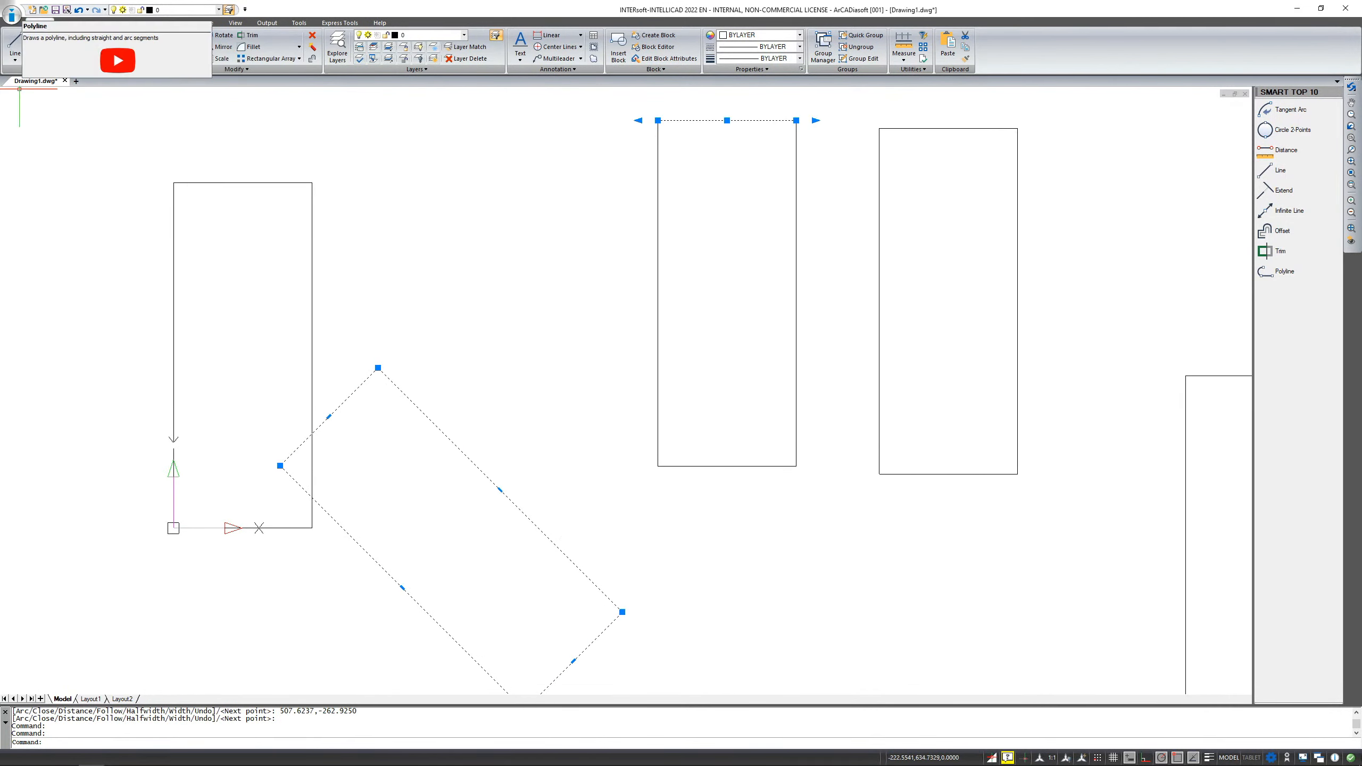
right_click(533, 240)
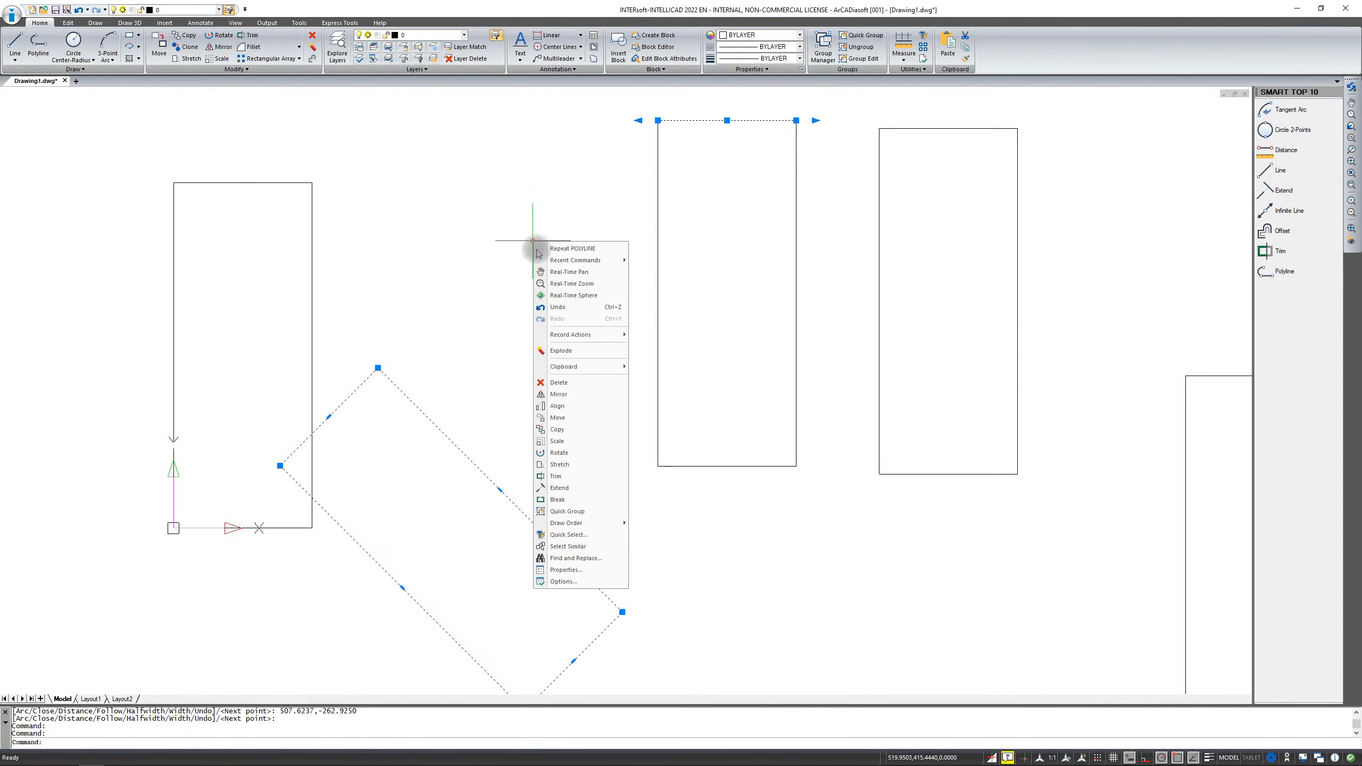
left_click(567, 570)
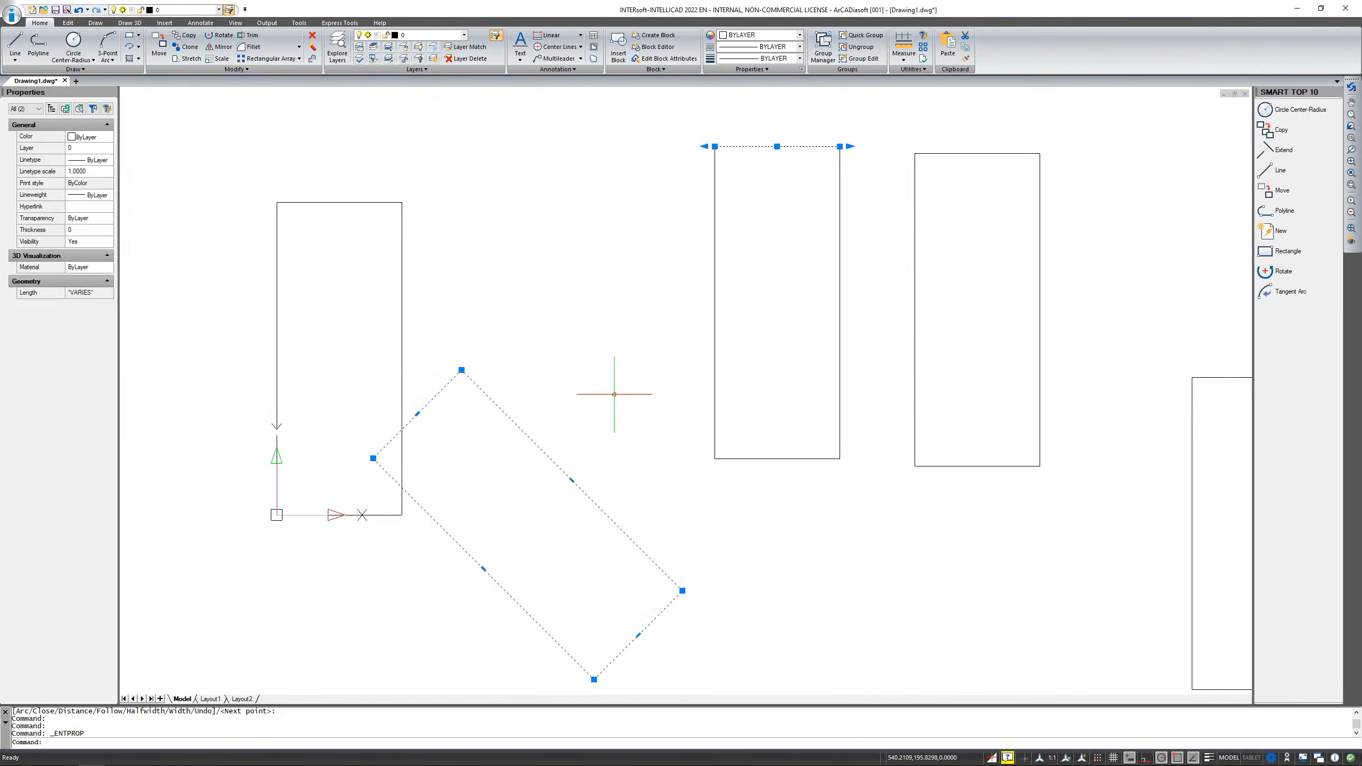
Select only the top line of that rectangle and examine its geometry properties.
key("Escape")
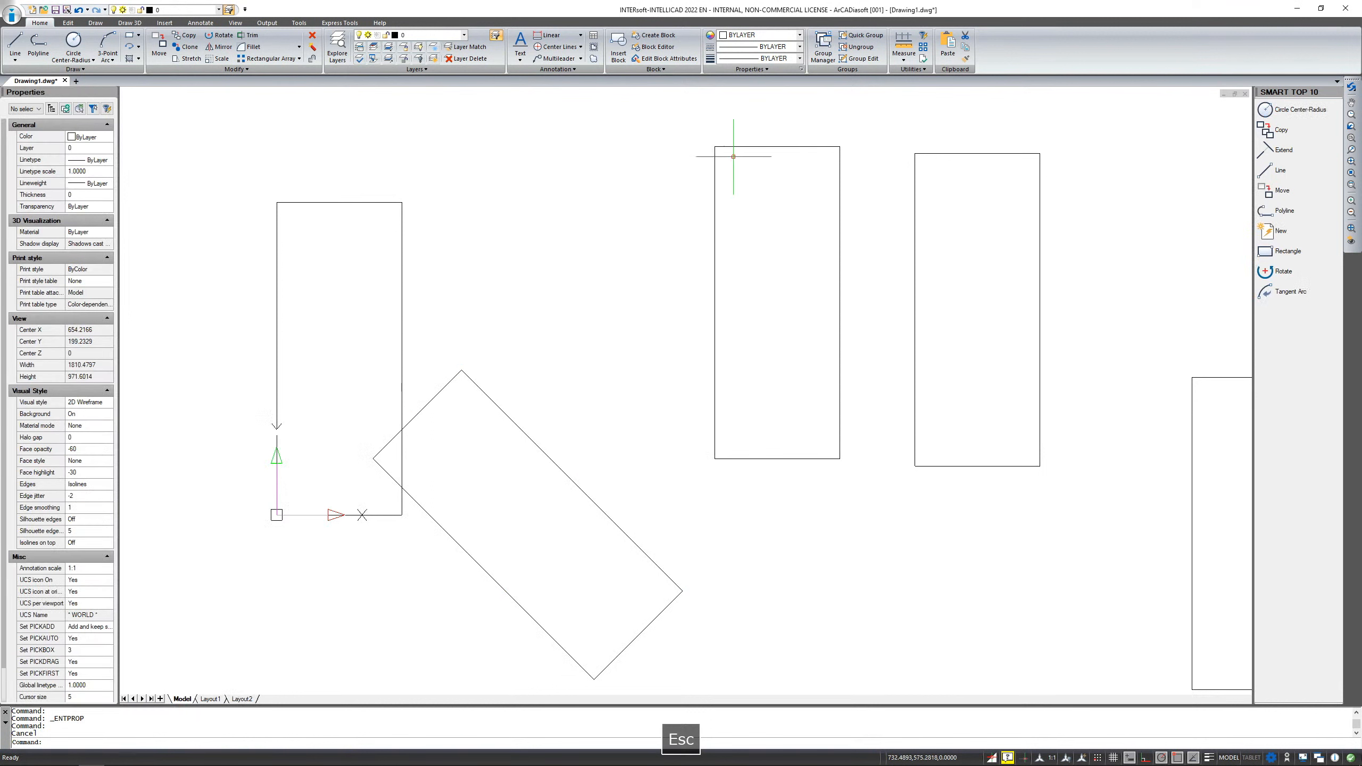
left_click(734, 143)
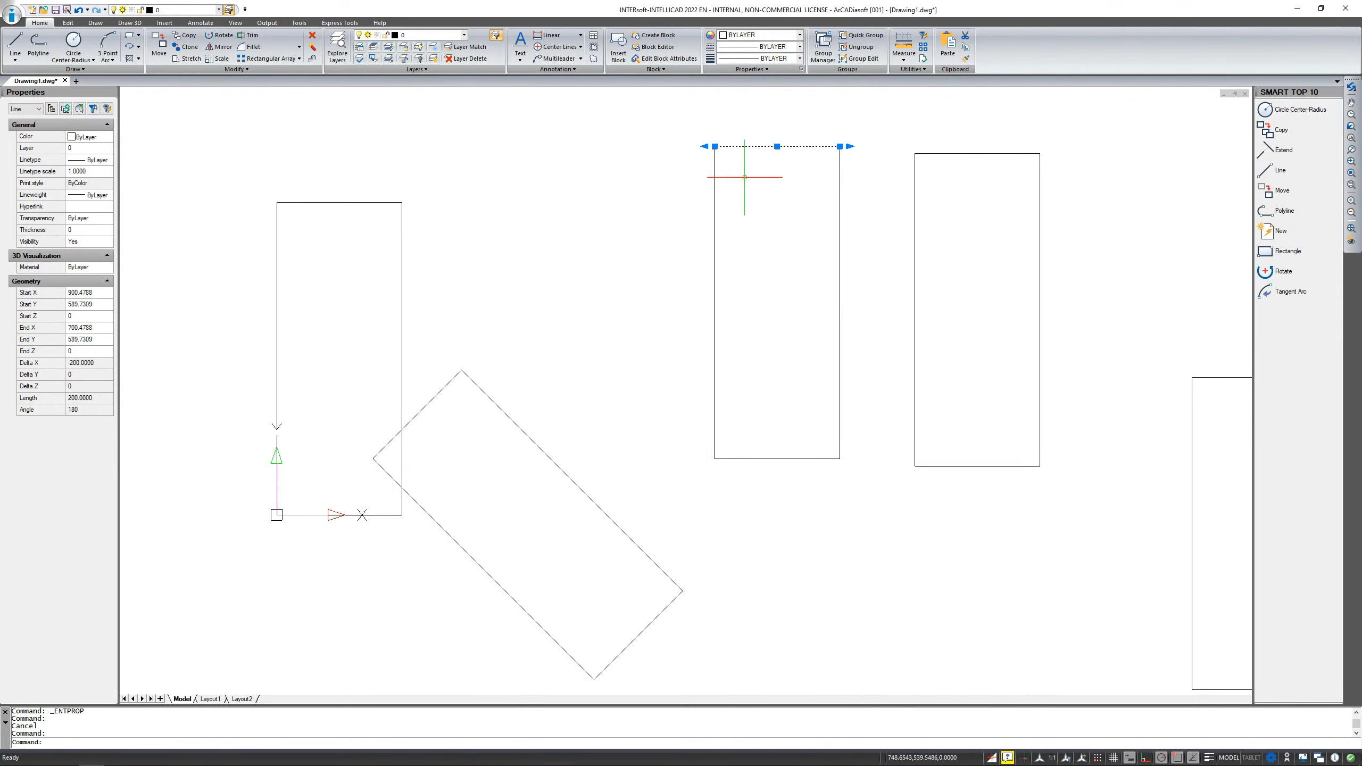
middle_click_drag(744, 177, 707, 216)
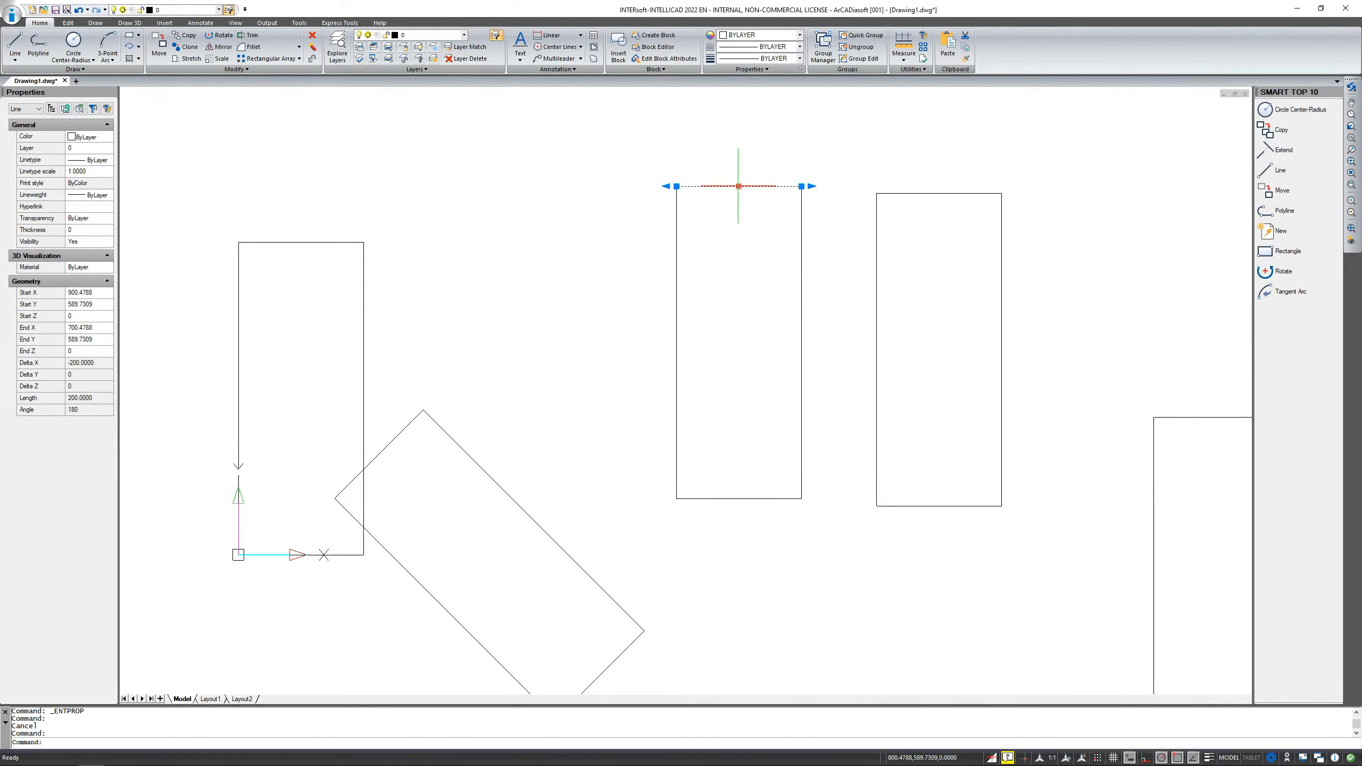
Try stretching the top line from its left end grip, move it upward by its midpoint grip, and undo the move.
left_click(676, 186)
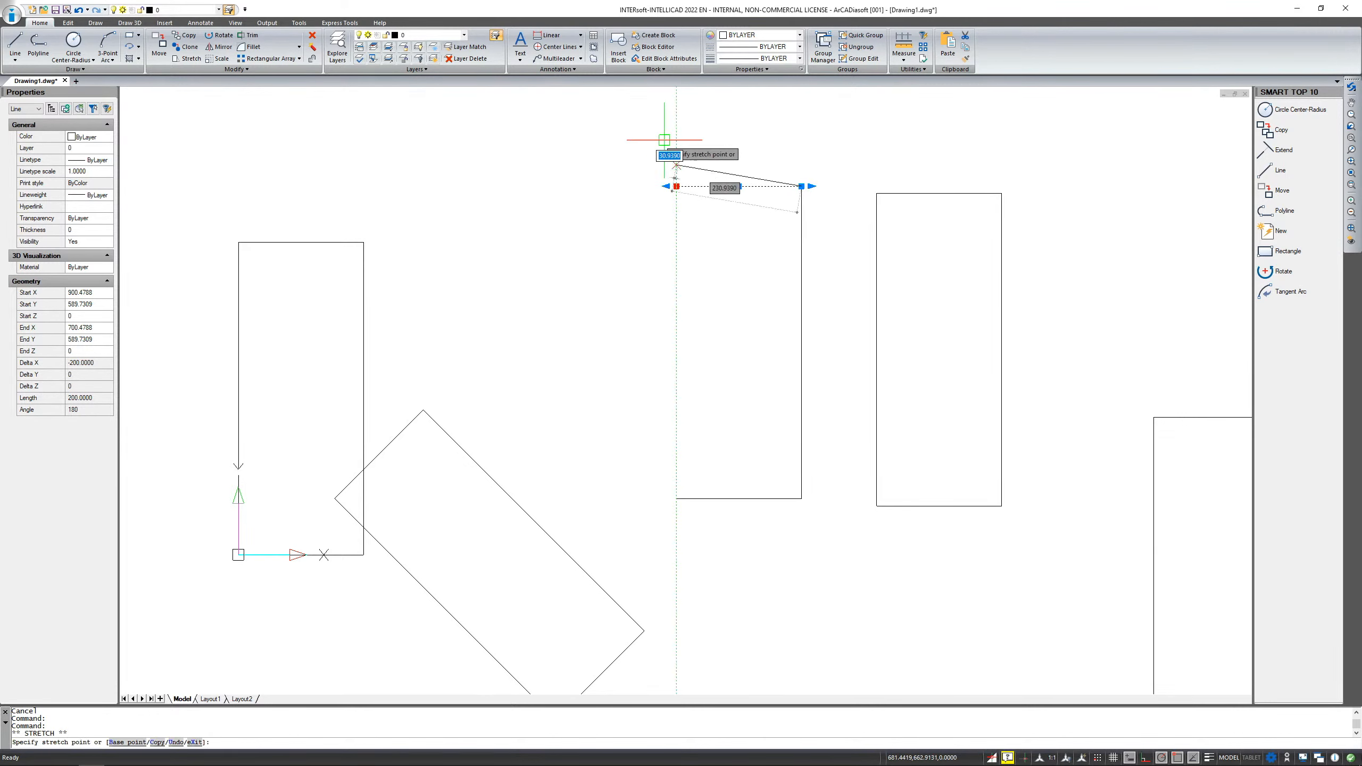
key("Escape")
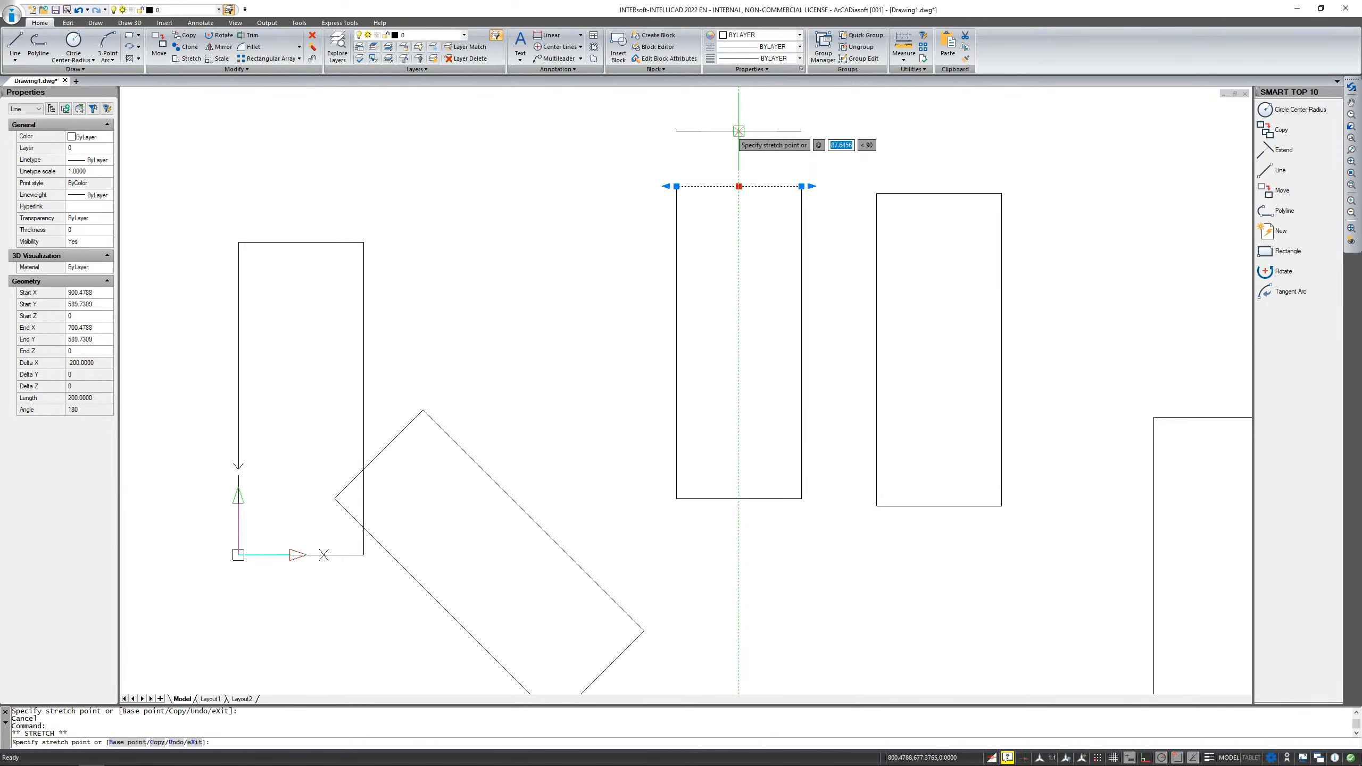
left_click(739, 186)
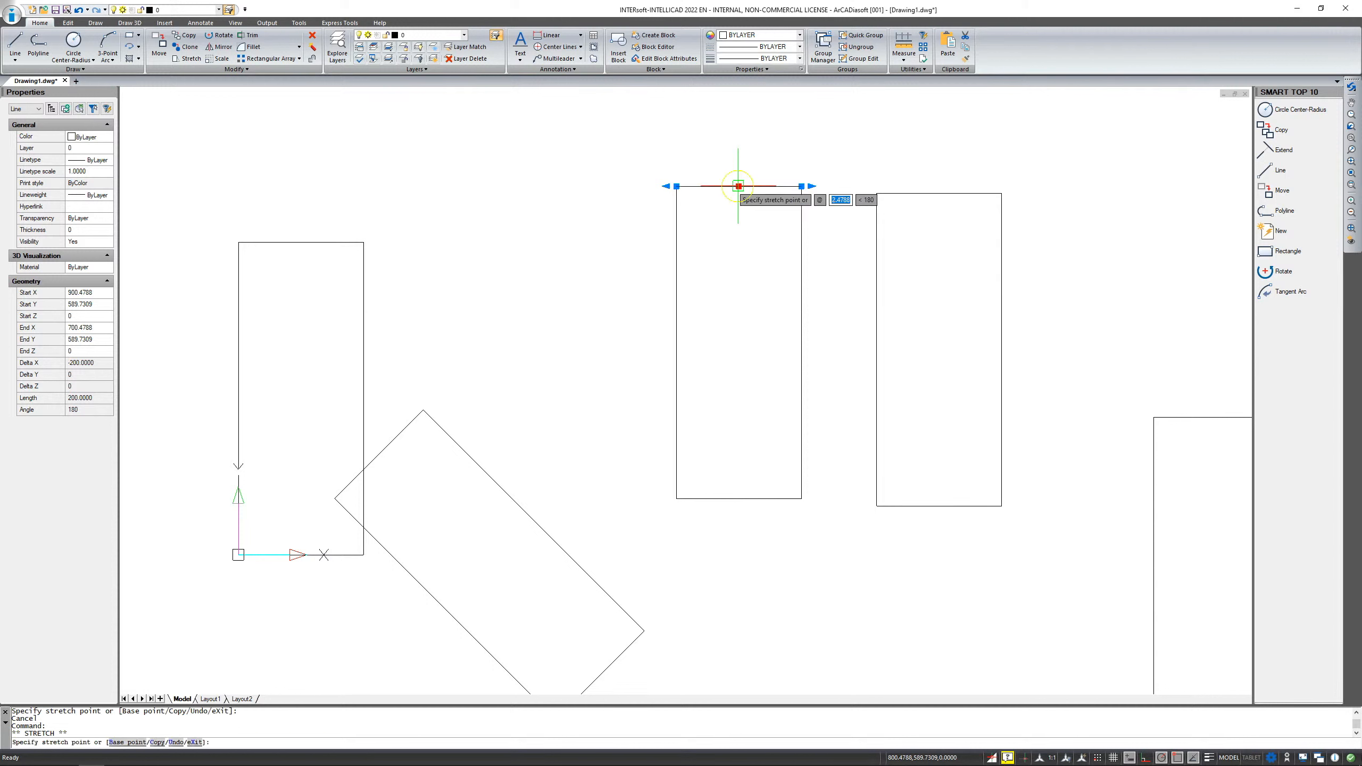
left_click(738, 147)
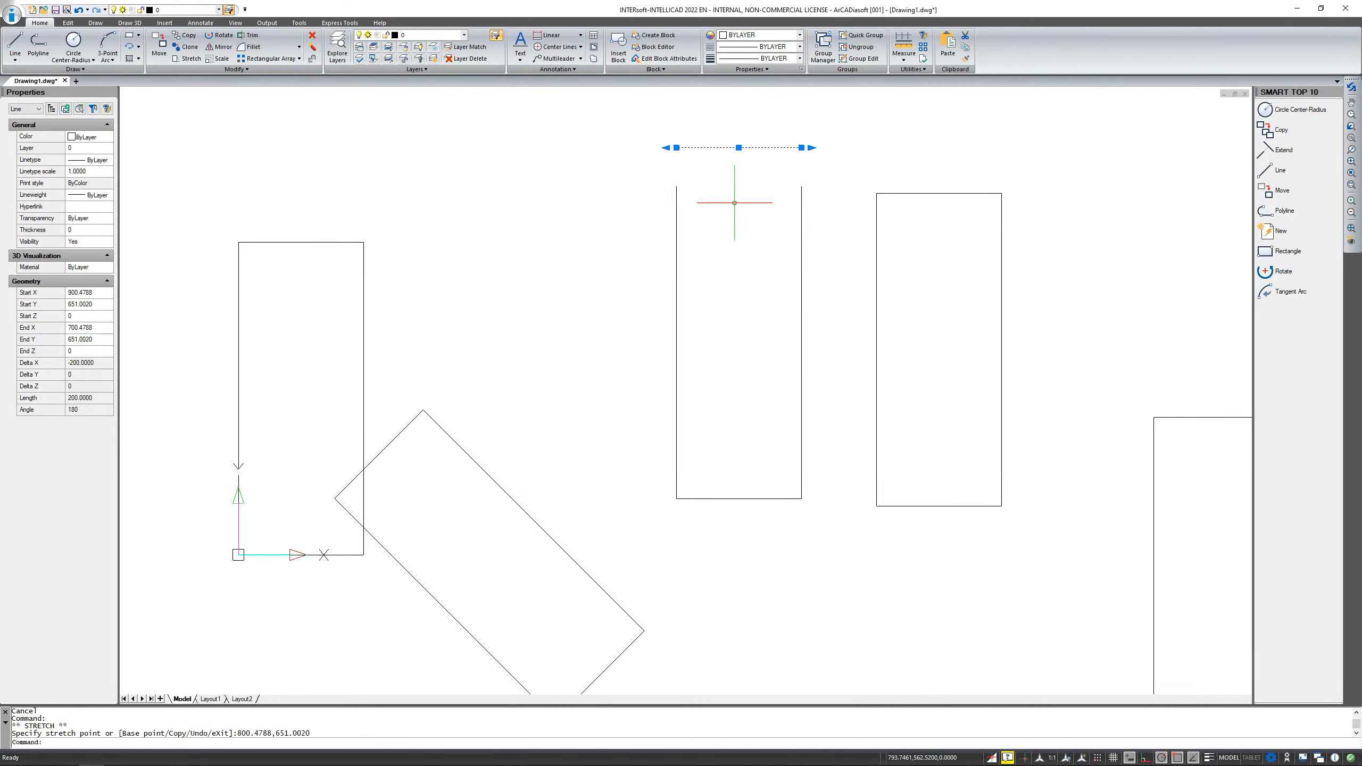
key("ctrl+z")
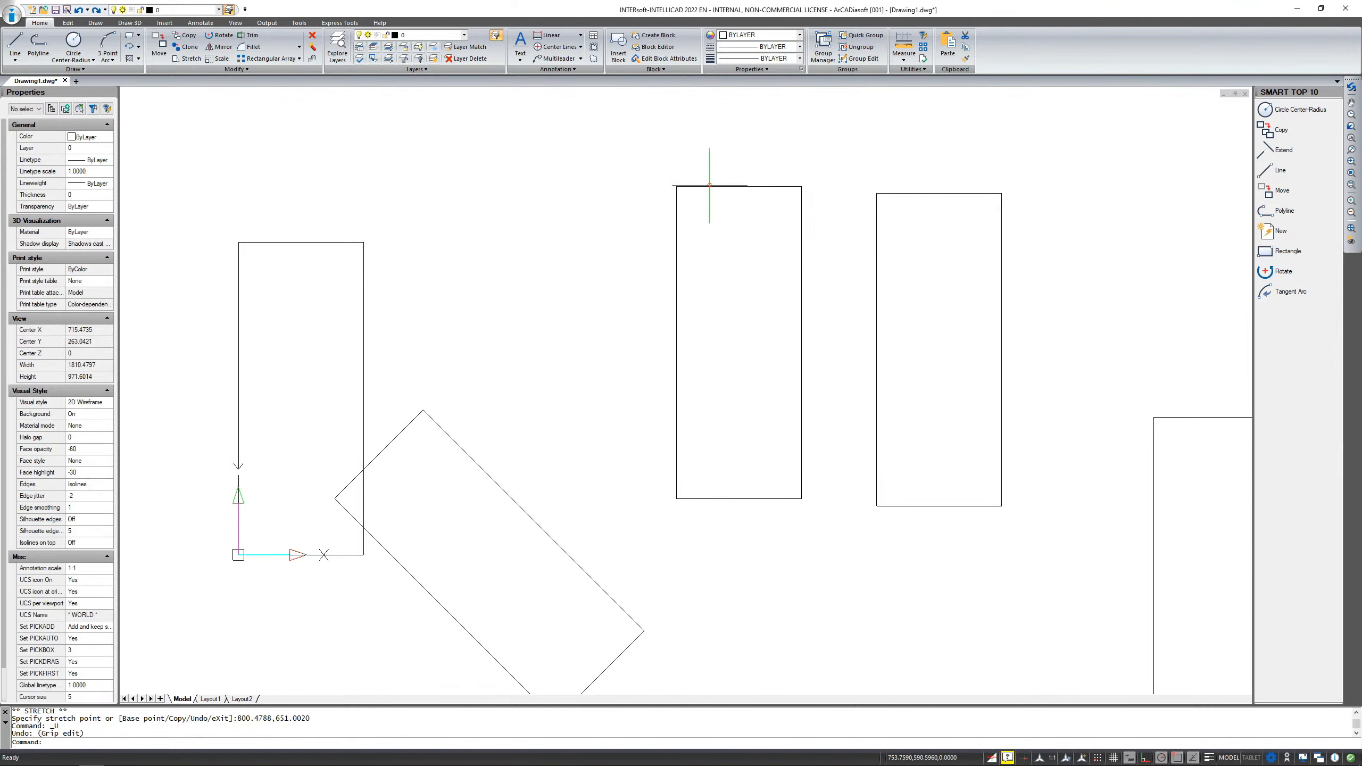
left_click(709, 186)
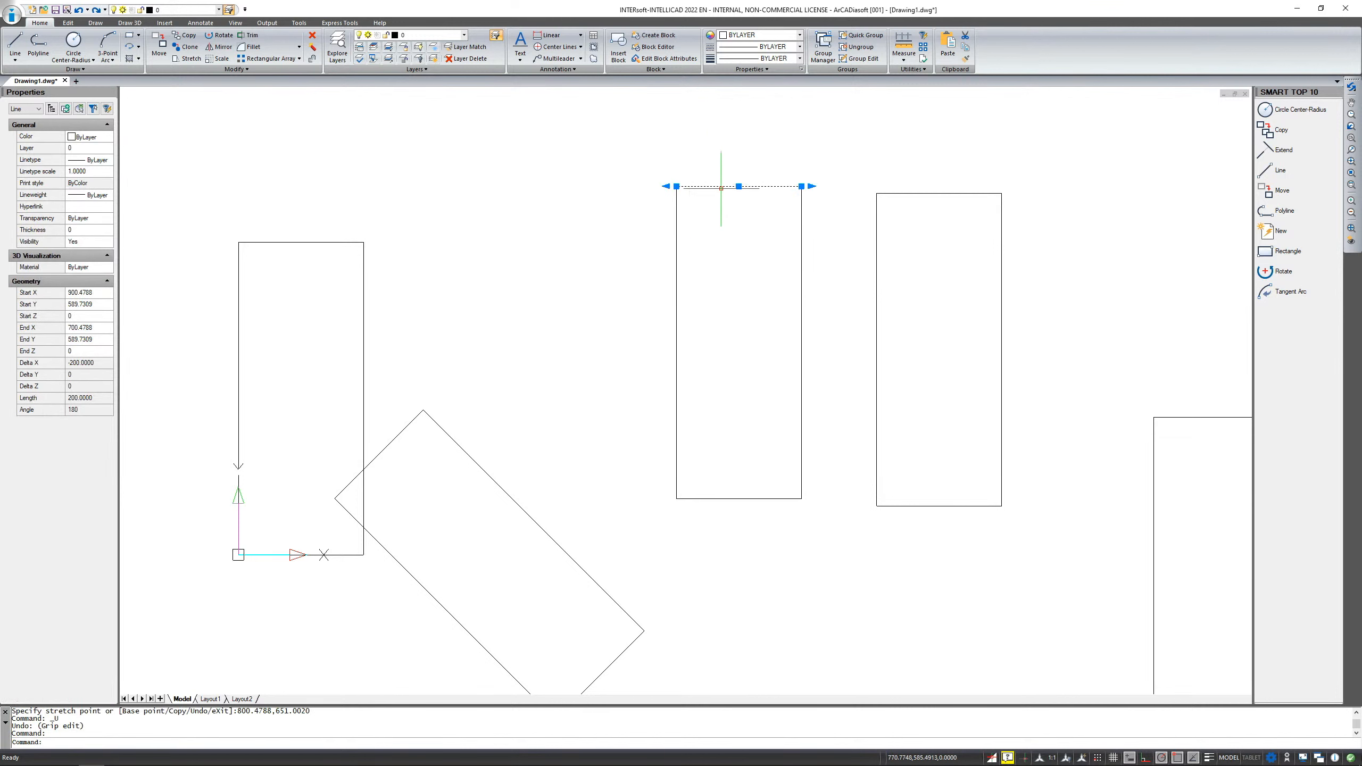
key("Escape")
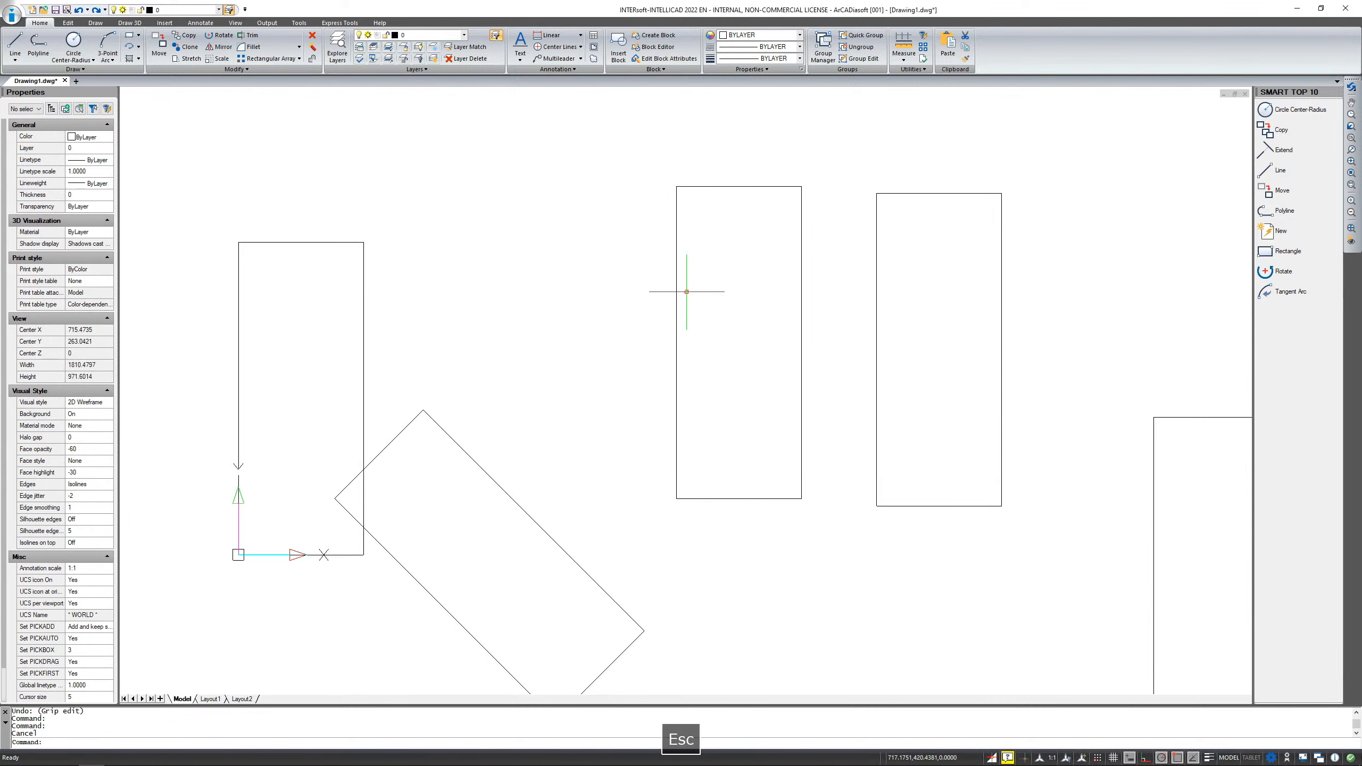
Select the far right polyline rectangle and set its first segment's start width to 1 and end width to 5.
mouse_move(901, 365)
middle_mouse_down()
mouse_move(721, 215)
mouse_move(680, 218)
middle_mouse_up()
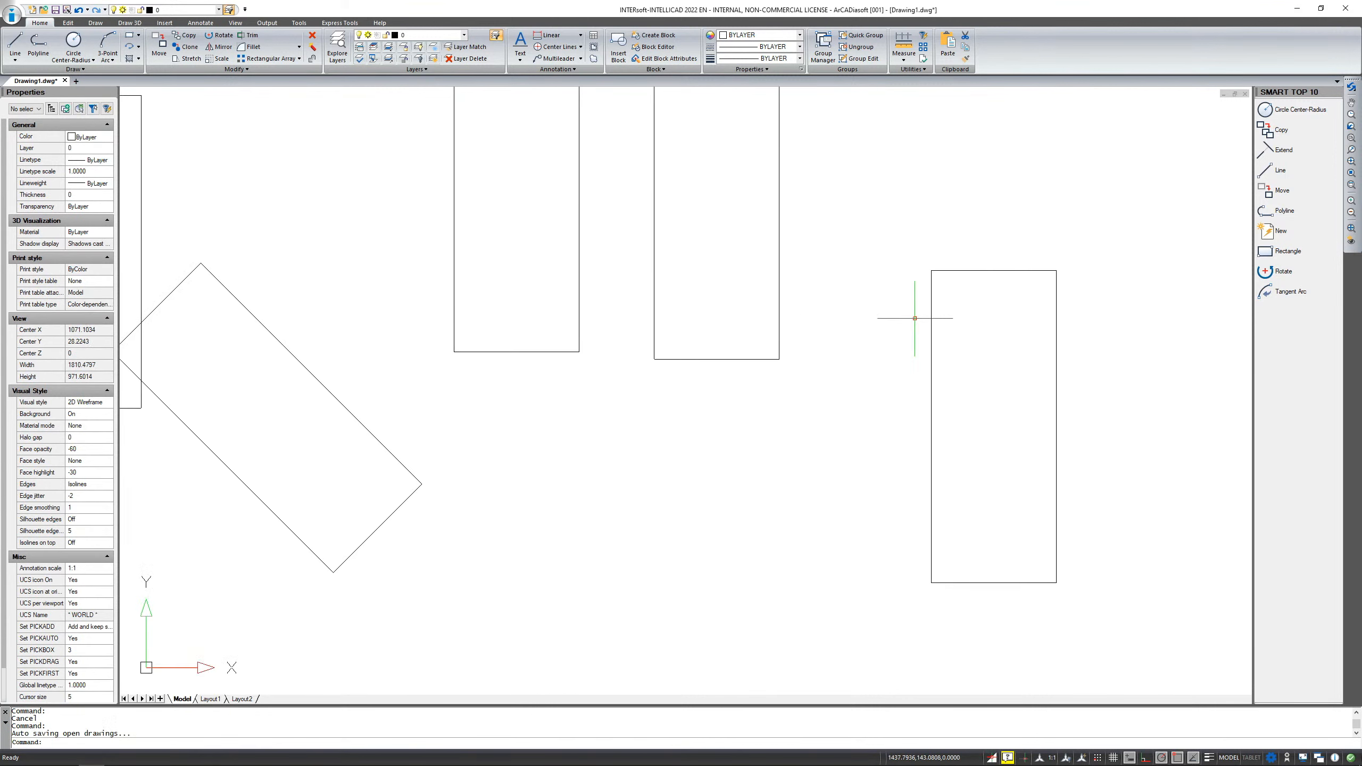
left_click(931, 313)
middle_click_drag(793, 264, 426, 339)
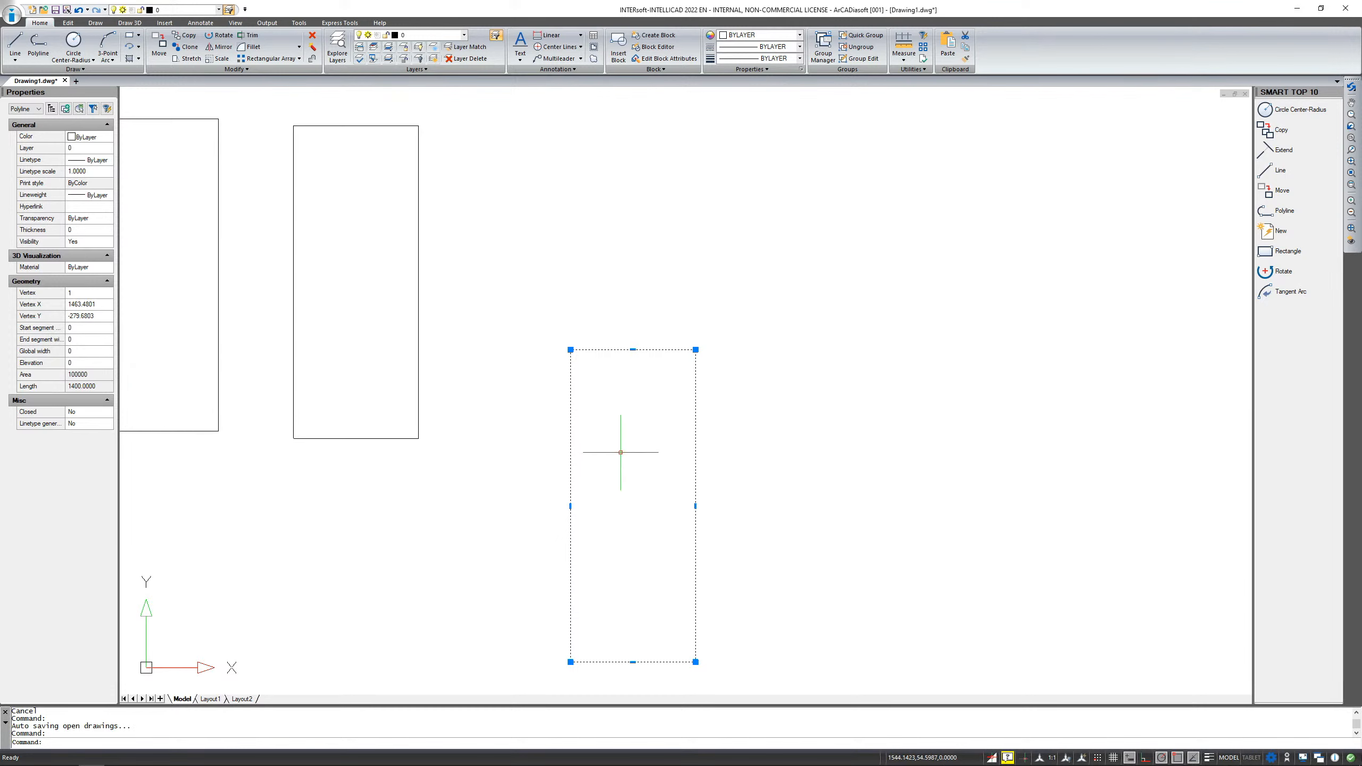
mouse_move(626, 478)
middle_mouse_down()
mouse_move(620, 409)
mouse_move(618, 456)
middle_mouse_up()
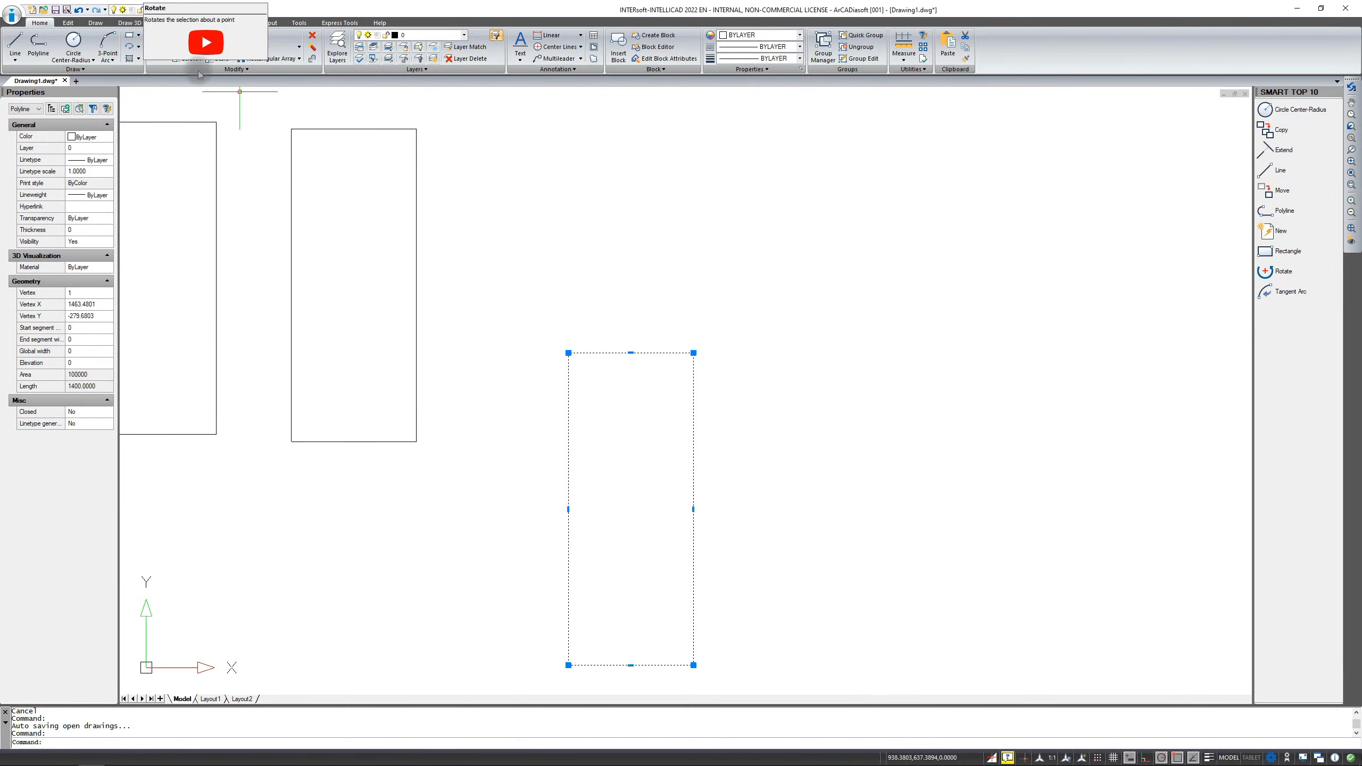
left_click(76, 328)
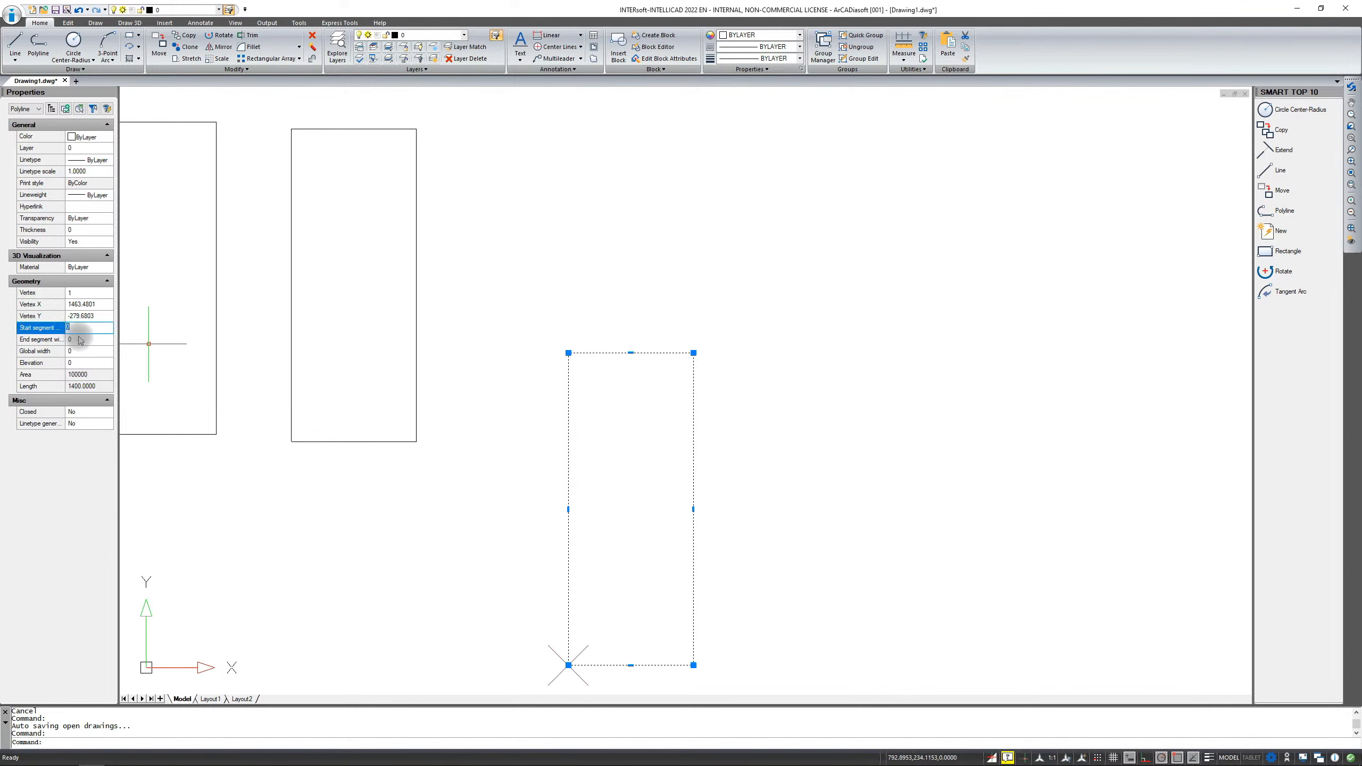
type("1")
left_click(79, 340)
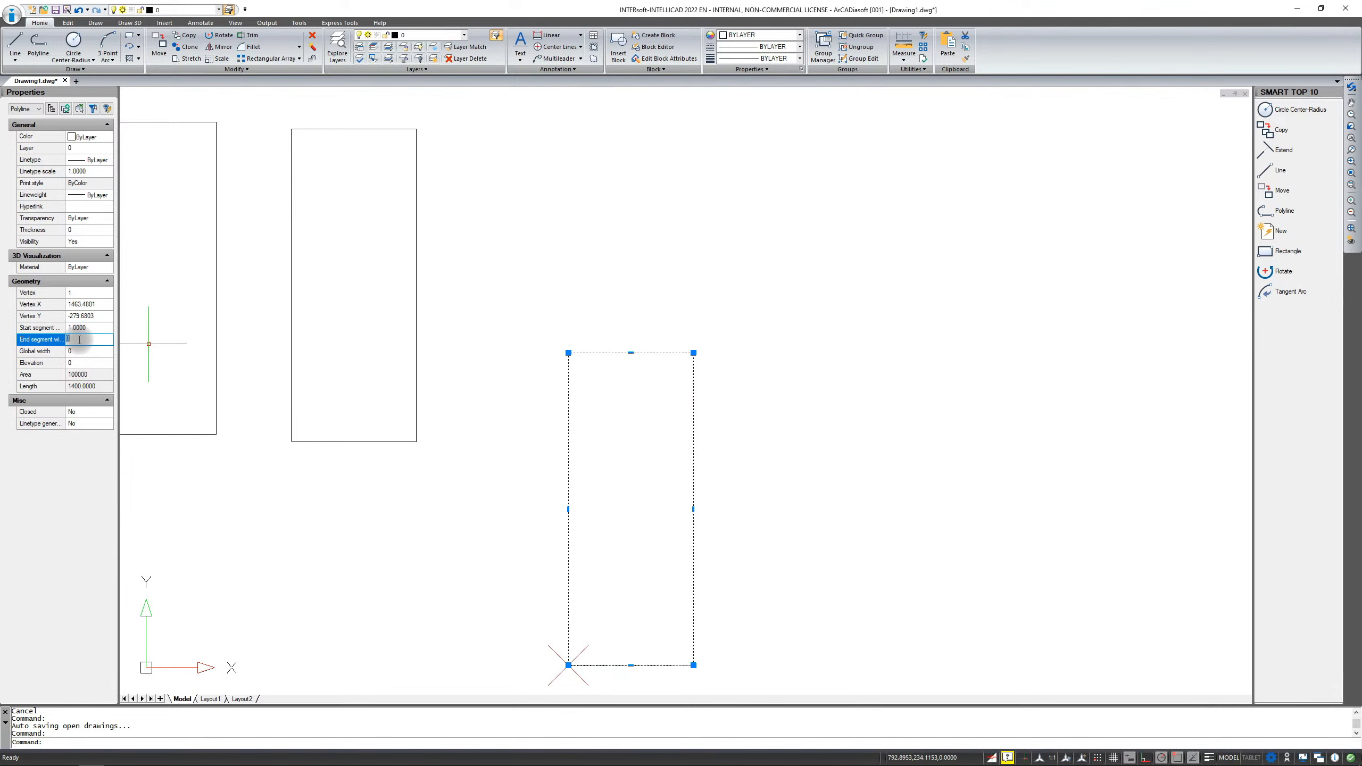
type("5")
key("Return")
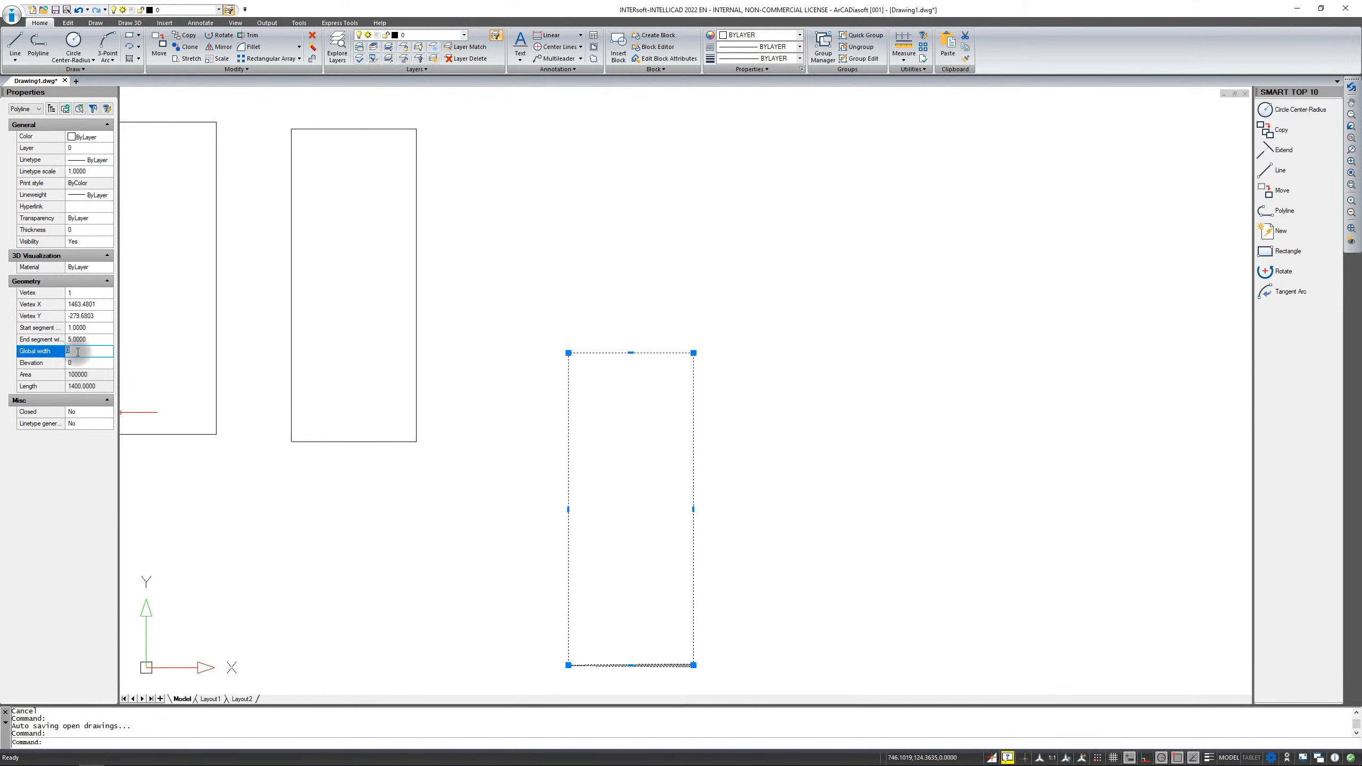
key("Escape")
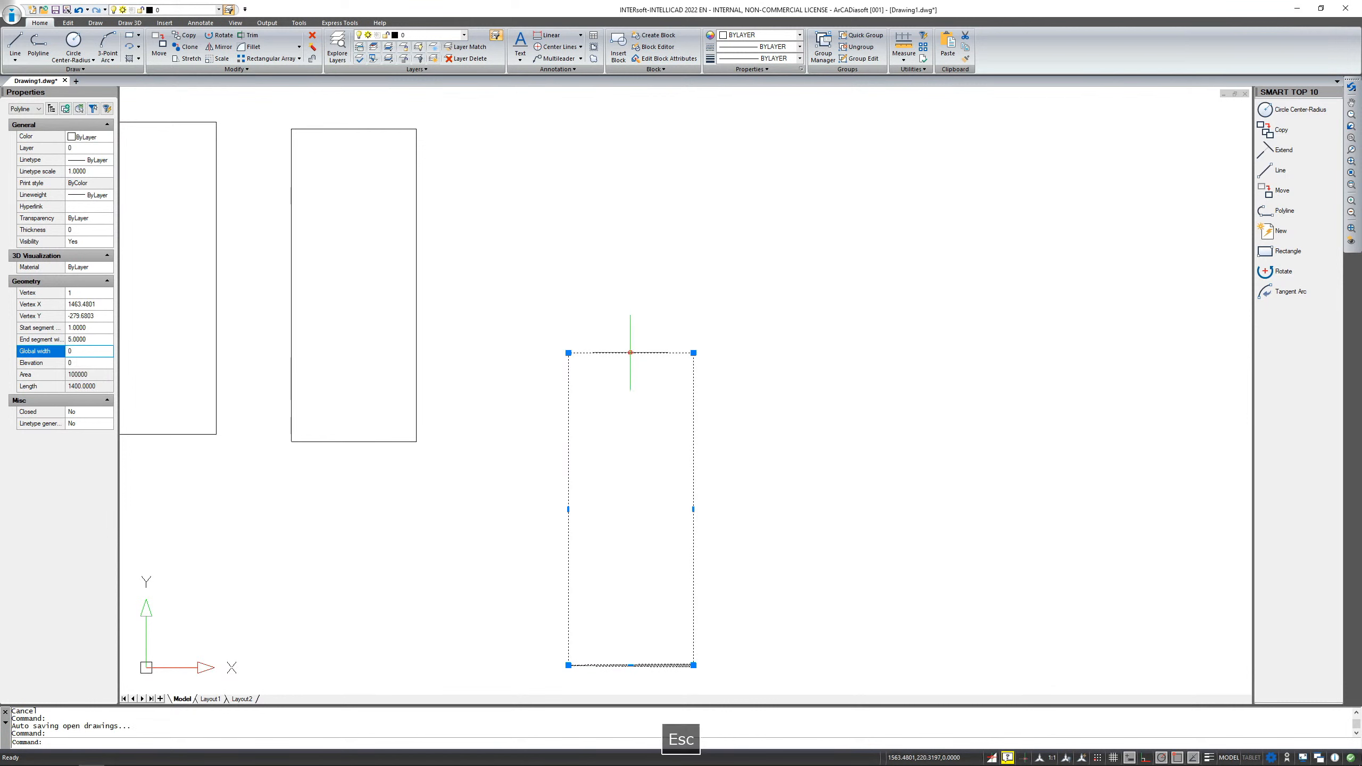
key("Escape")
Add a vertex at the middle of that polyline's top edge and place it about 44 units above the edge.
left_click(589, 352)
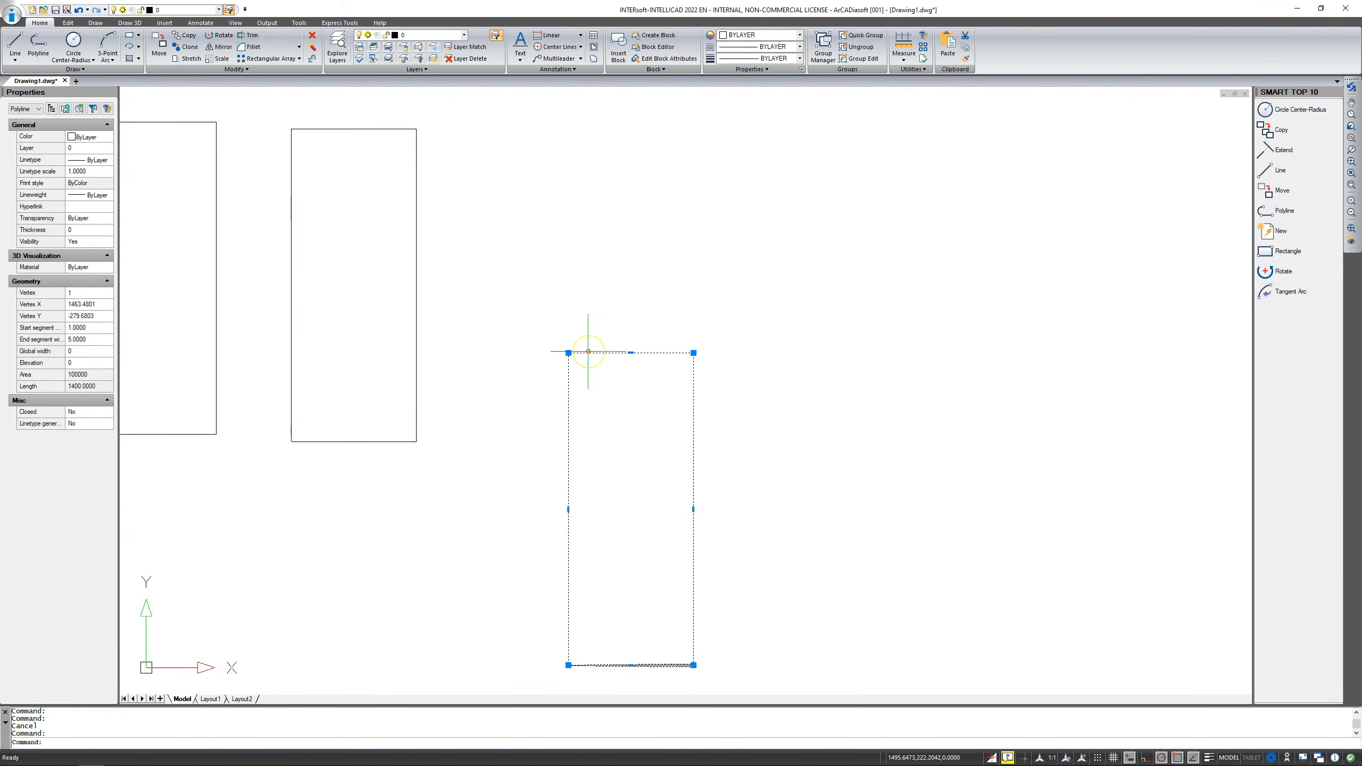
mouse_move(630, 353)
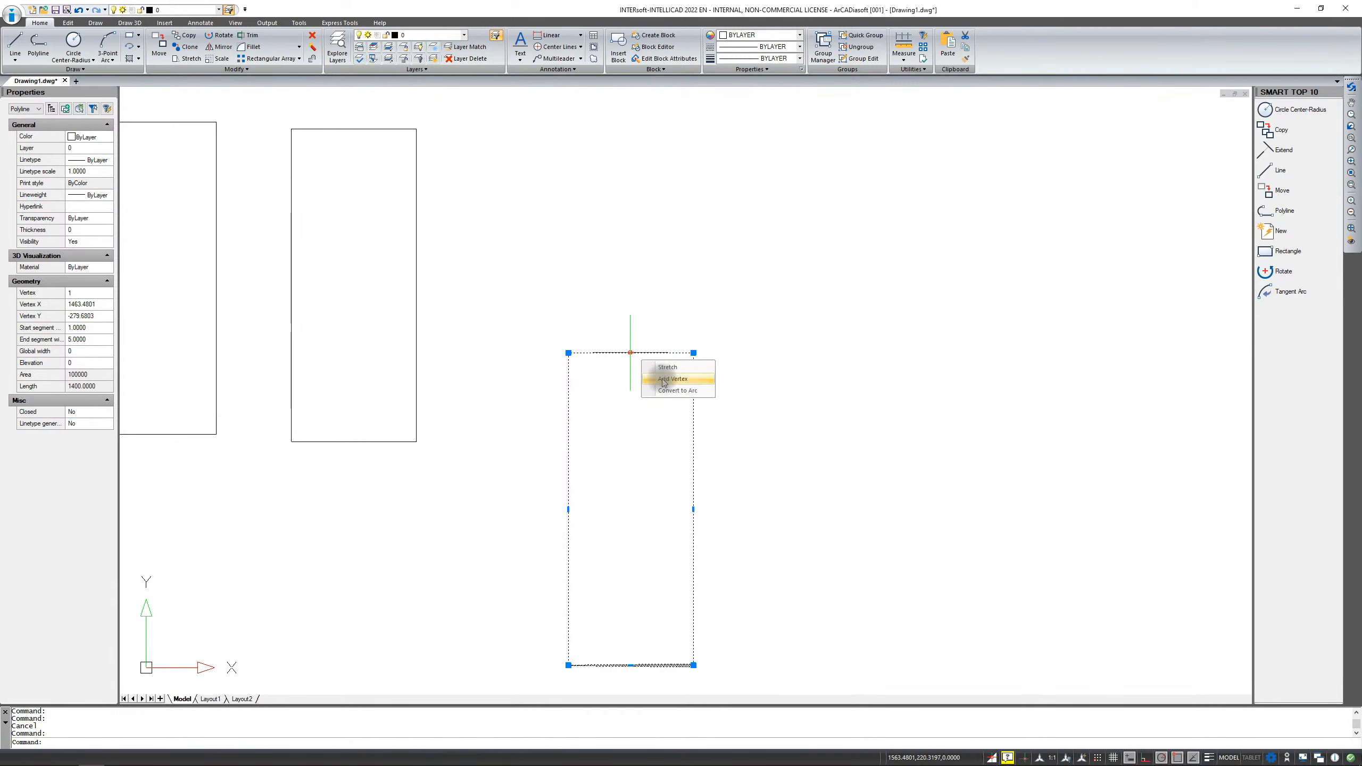
left_click(663, 381)
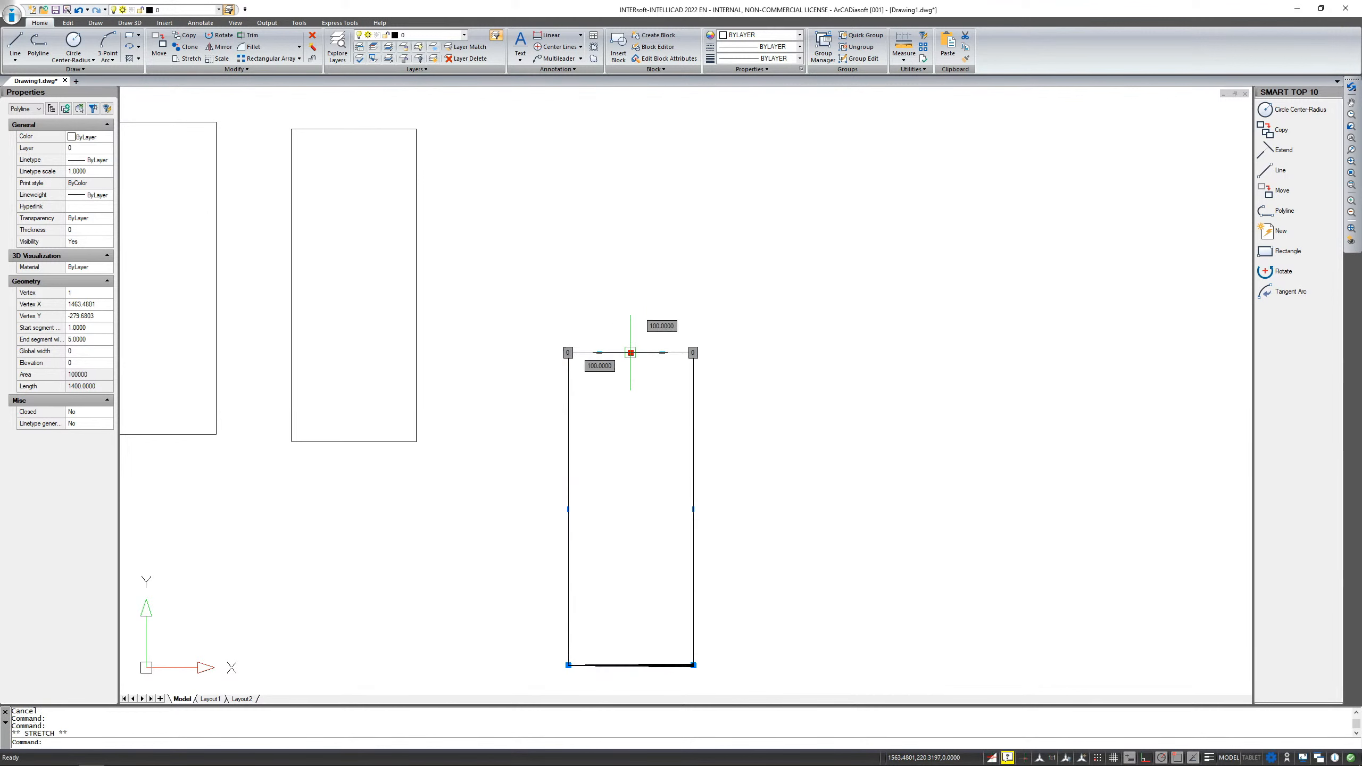
left_click(631, 324)
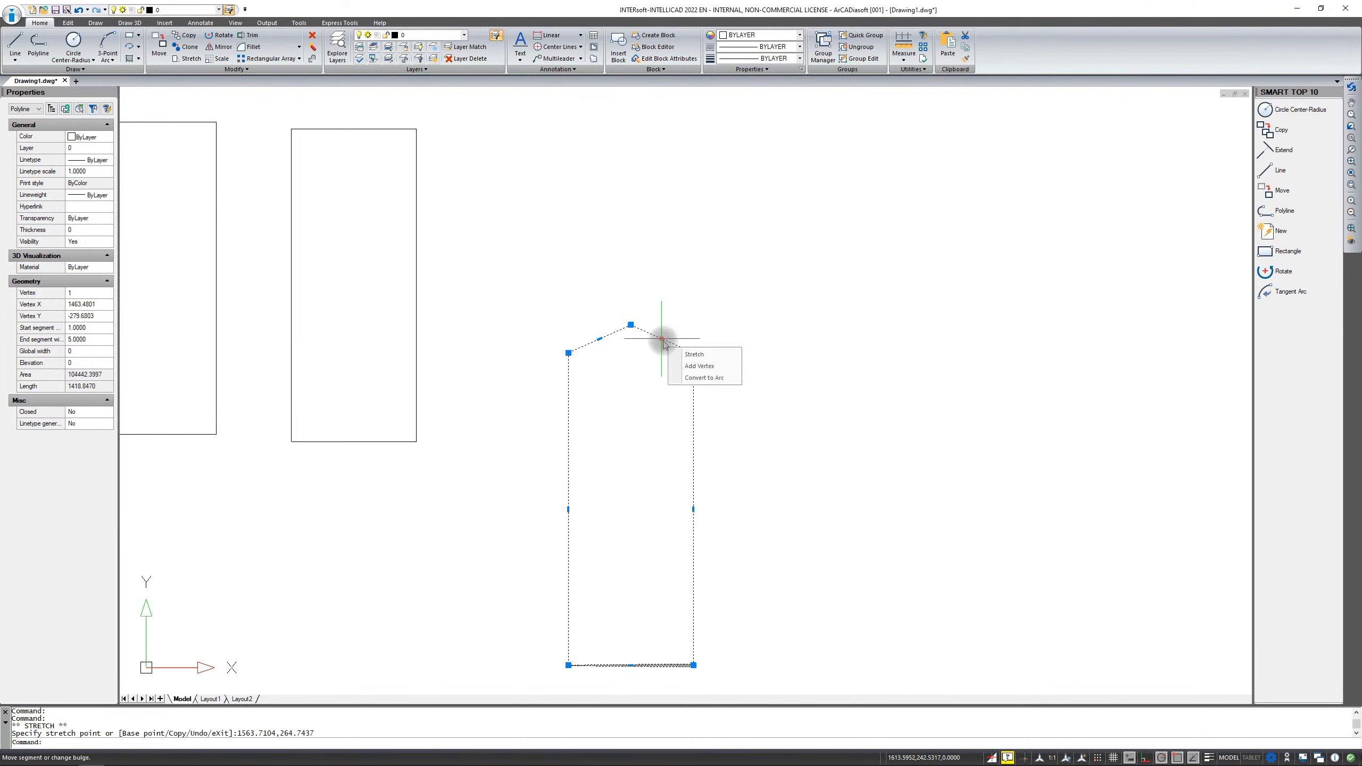
Bend the polyline's right sloping top segment outward into a shallow arc by its midpoint grip and deselect the polyline.
left_click(662, 338)
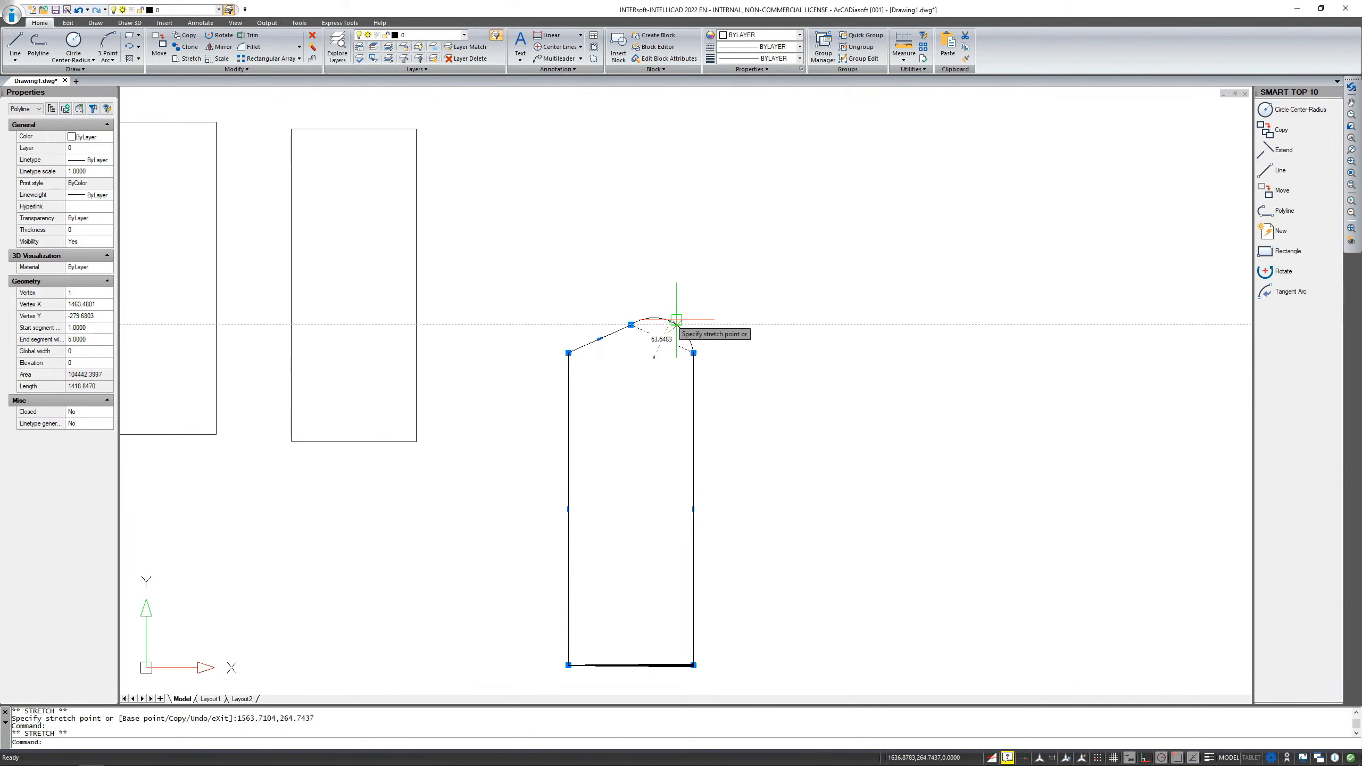
left_click(669, 331)
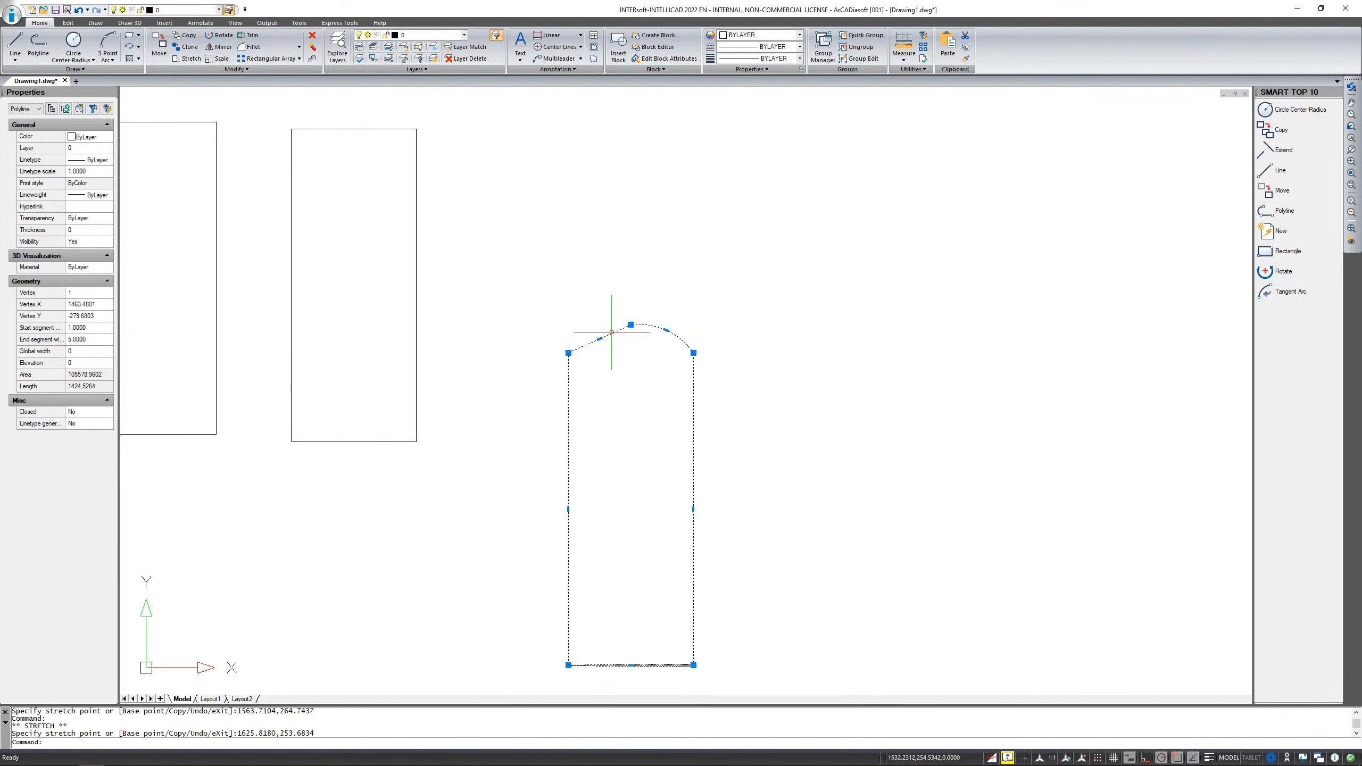
key("Escape")
Try lengthening the neighbouring rectangle's top line to about 288 with its right arrow grip, and shorten it back to 200 at the corner.
left_click(377, 128)
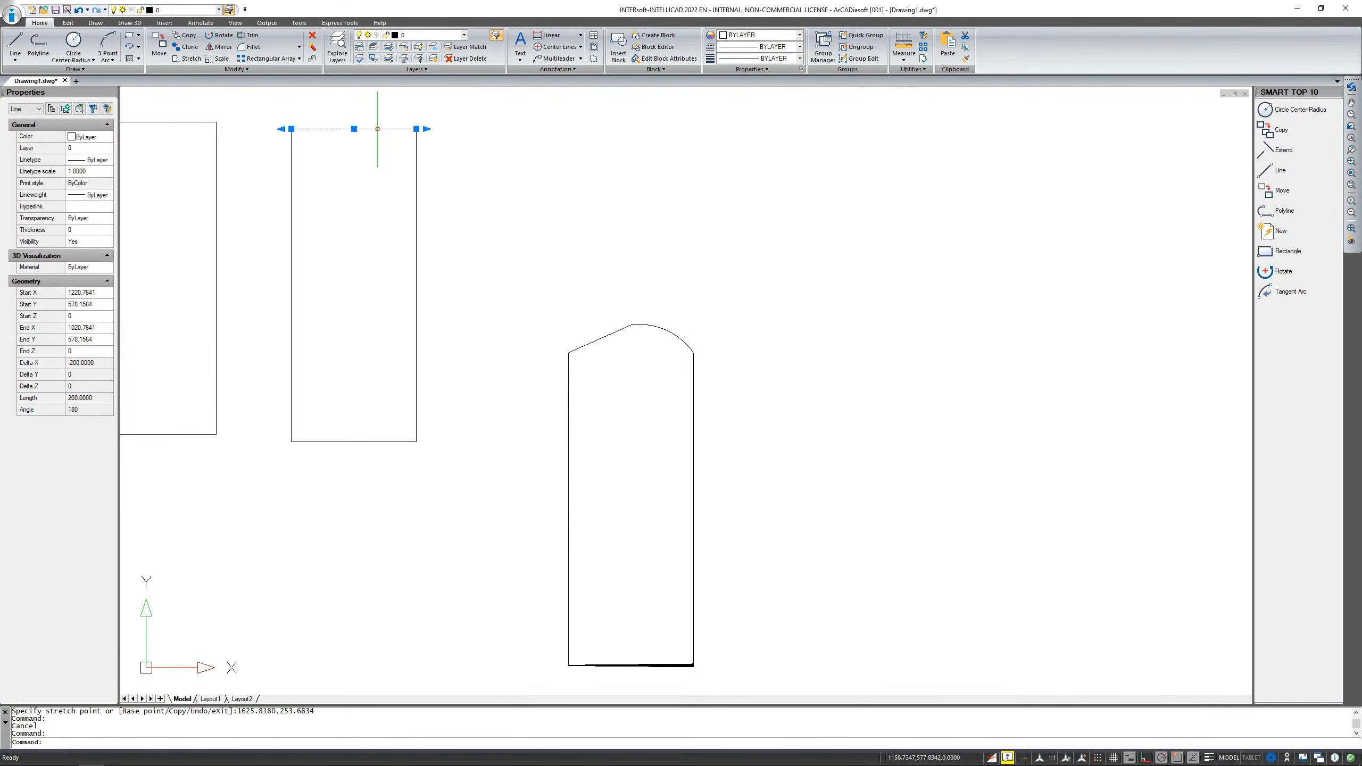
left_click(430, 129)
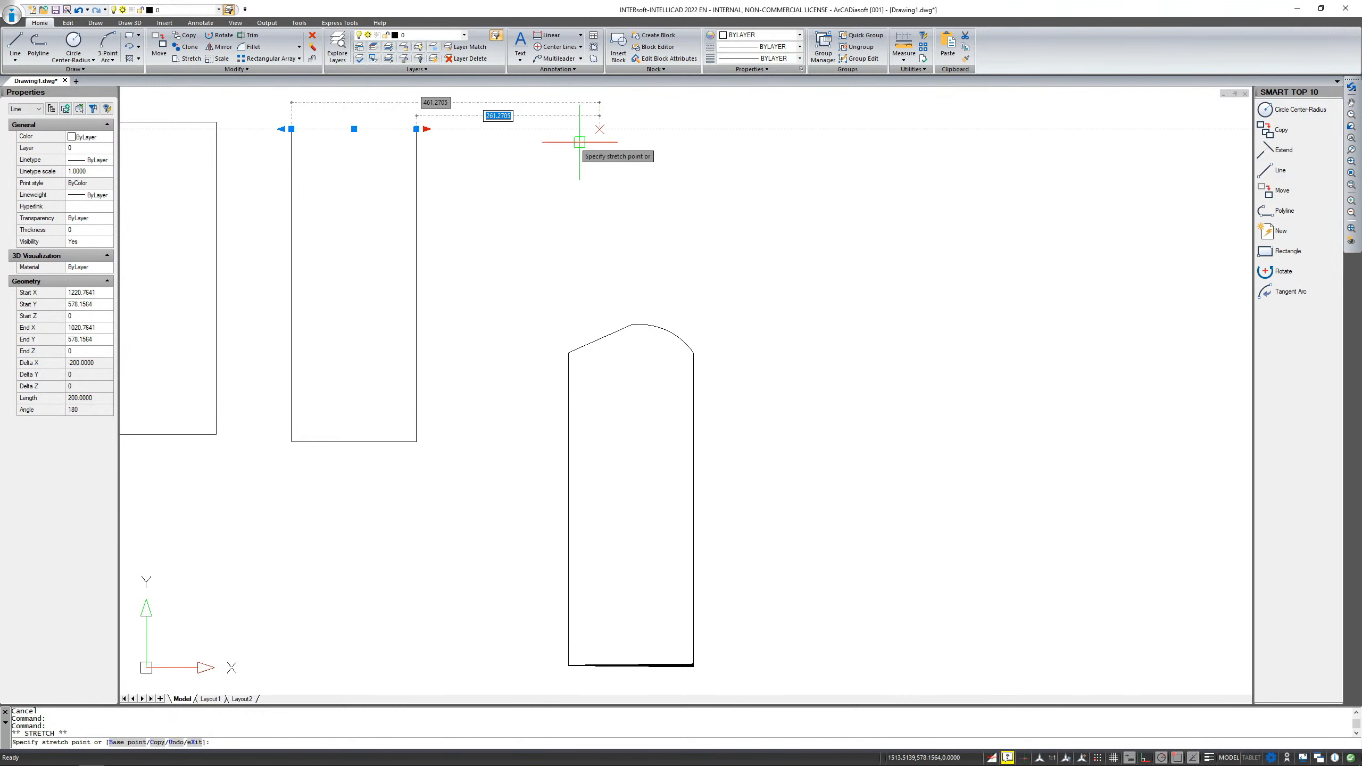
left_click(471, 143)
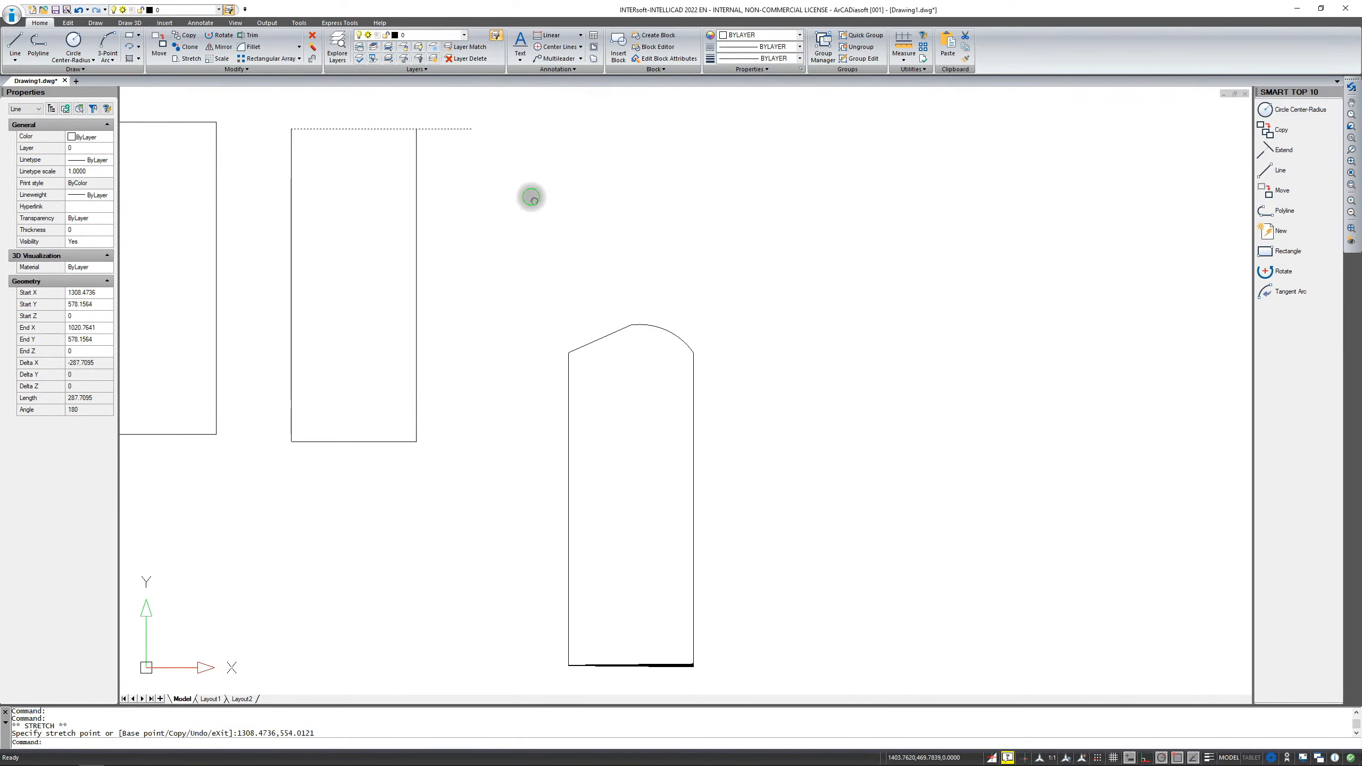
mouse_move(529, 198)
middle_mouse_down()
mouse_move(662, 197)
mouse_move(761, 262)
middle_mouse_up()
scroll(702, 217, "down", 2)
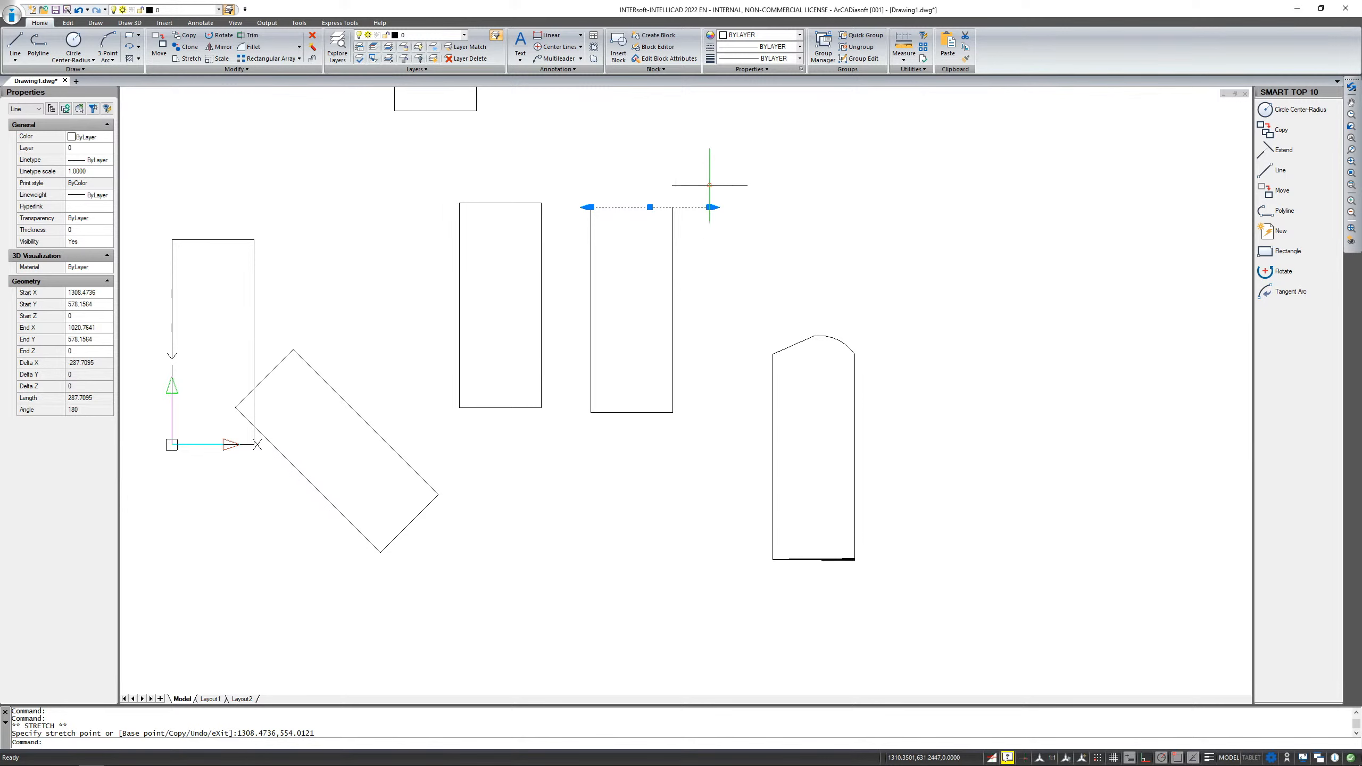
left_click(709, 207)
type("200")
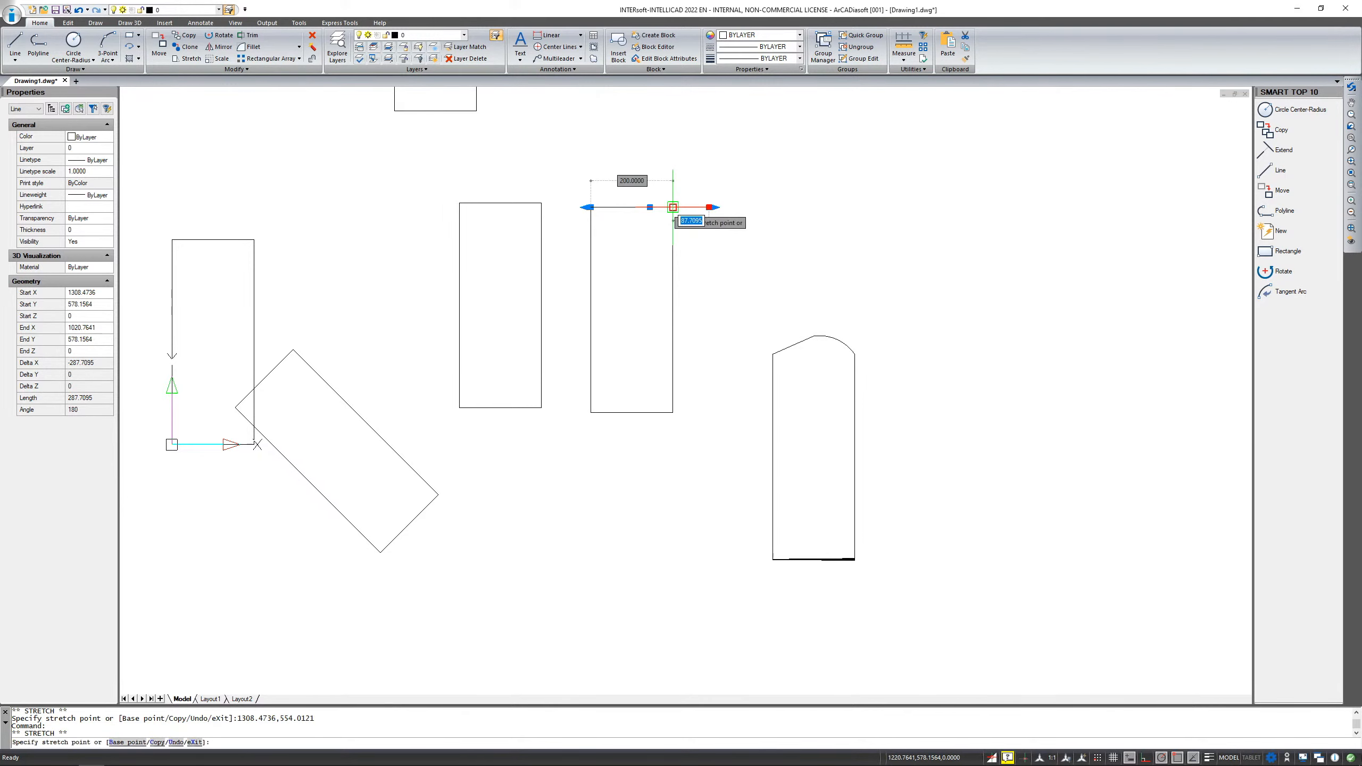
key("Return")
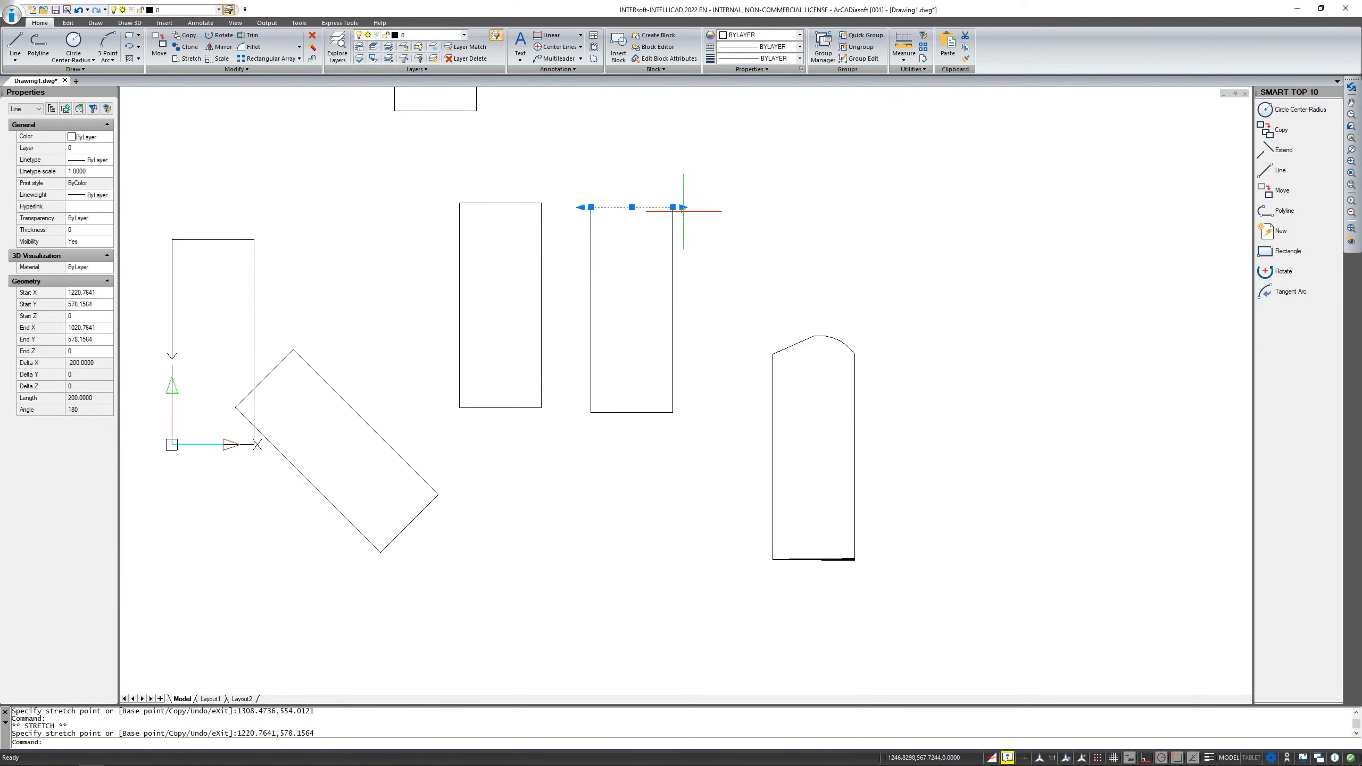
Try stretching the same top line off its original direction from its right end grip.
scroll(683, 211, "up", 2)
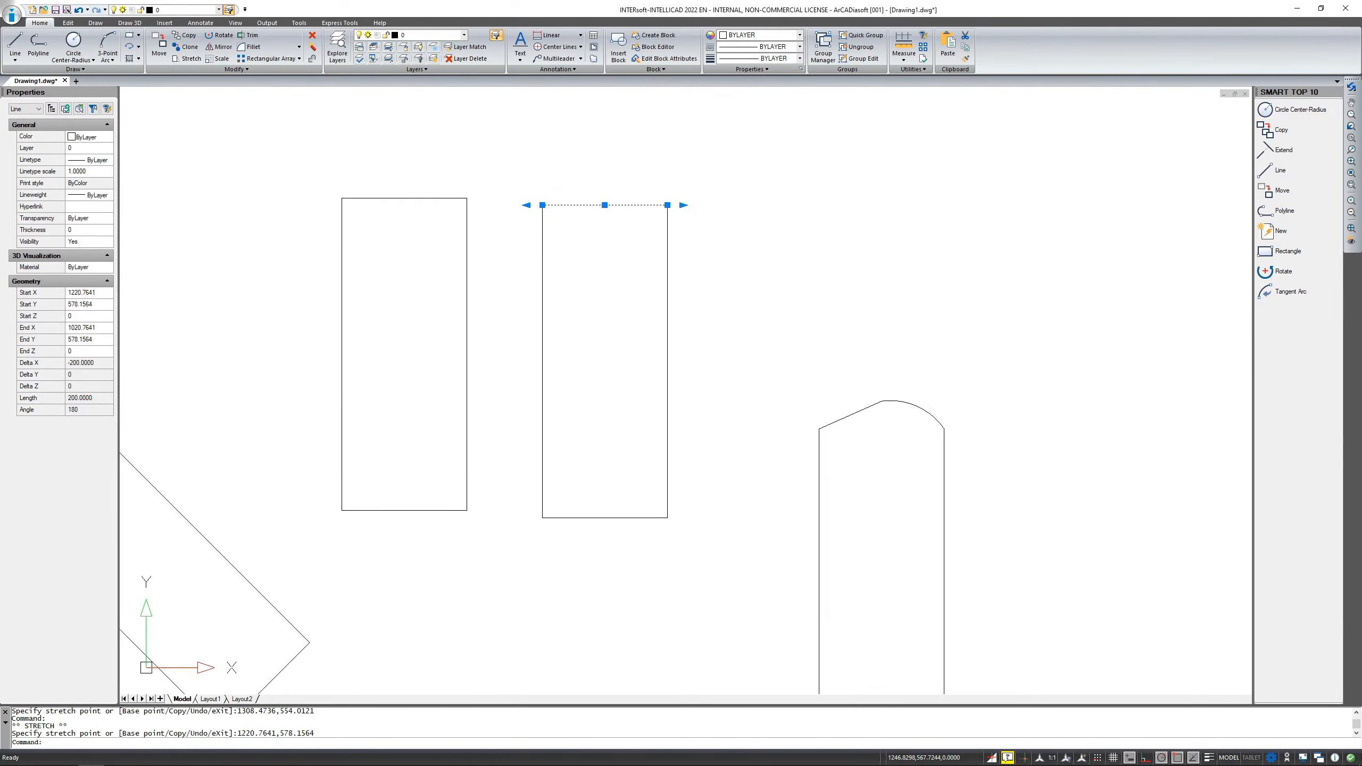
left_click(667, 205)
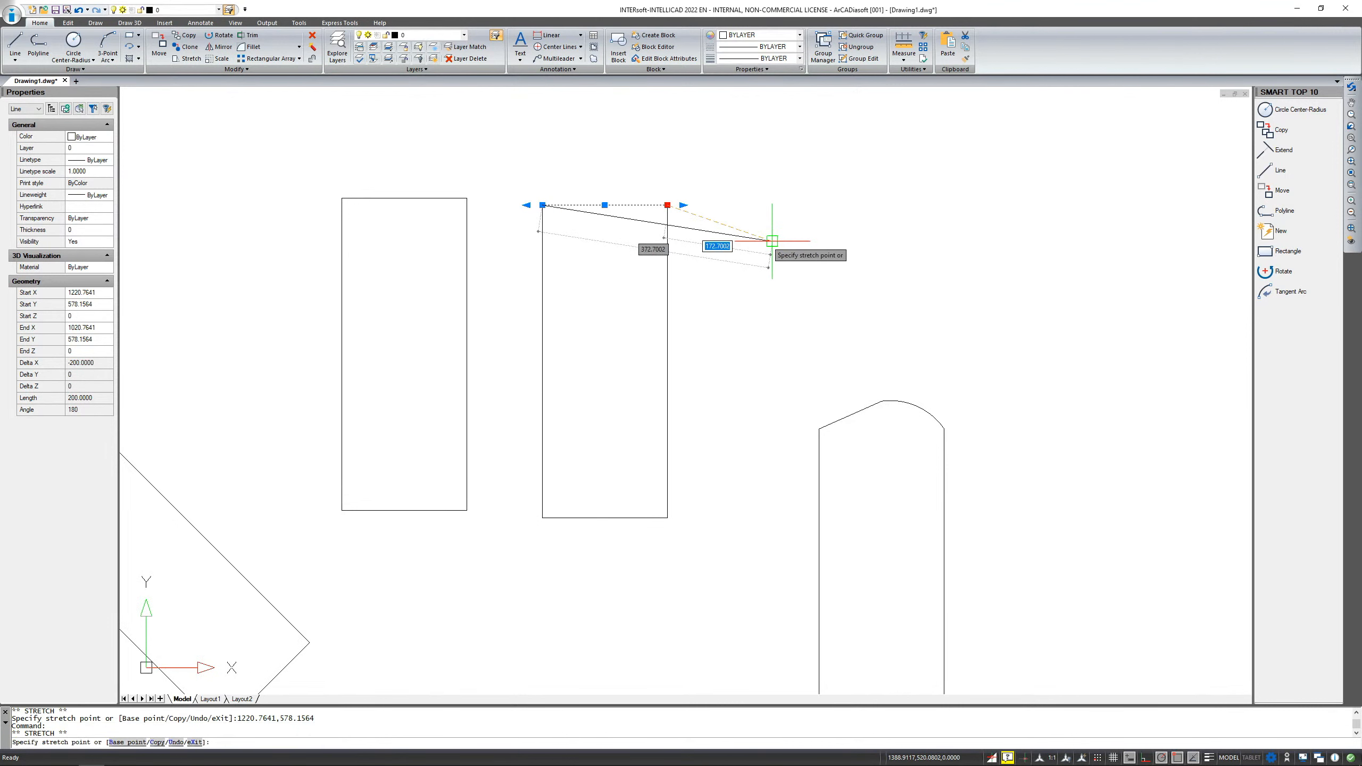
key("Escape")
key("Escape")
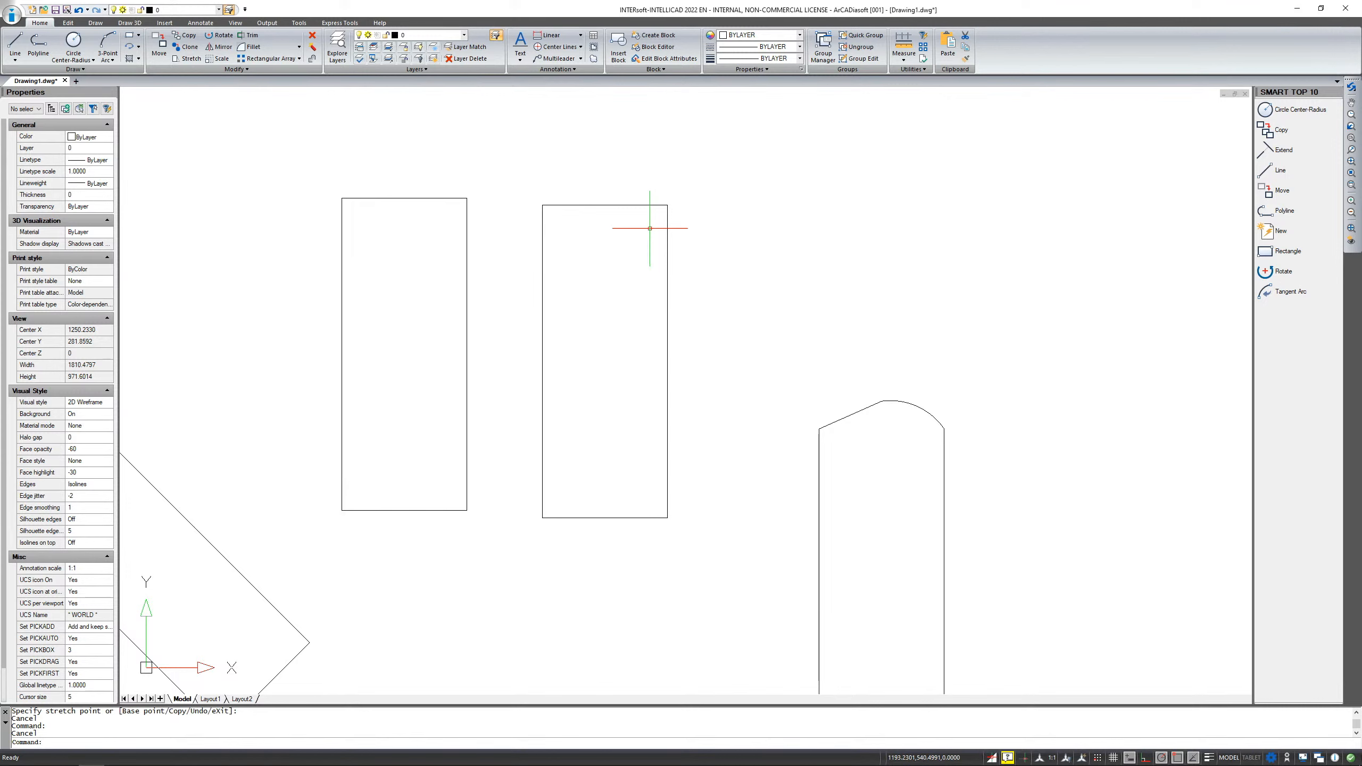
scroll(621, 237, "down", 1)
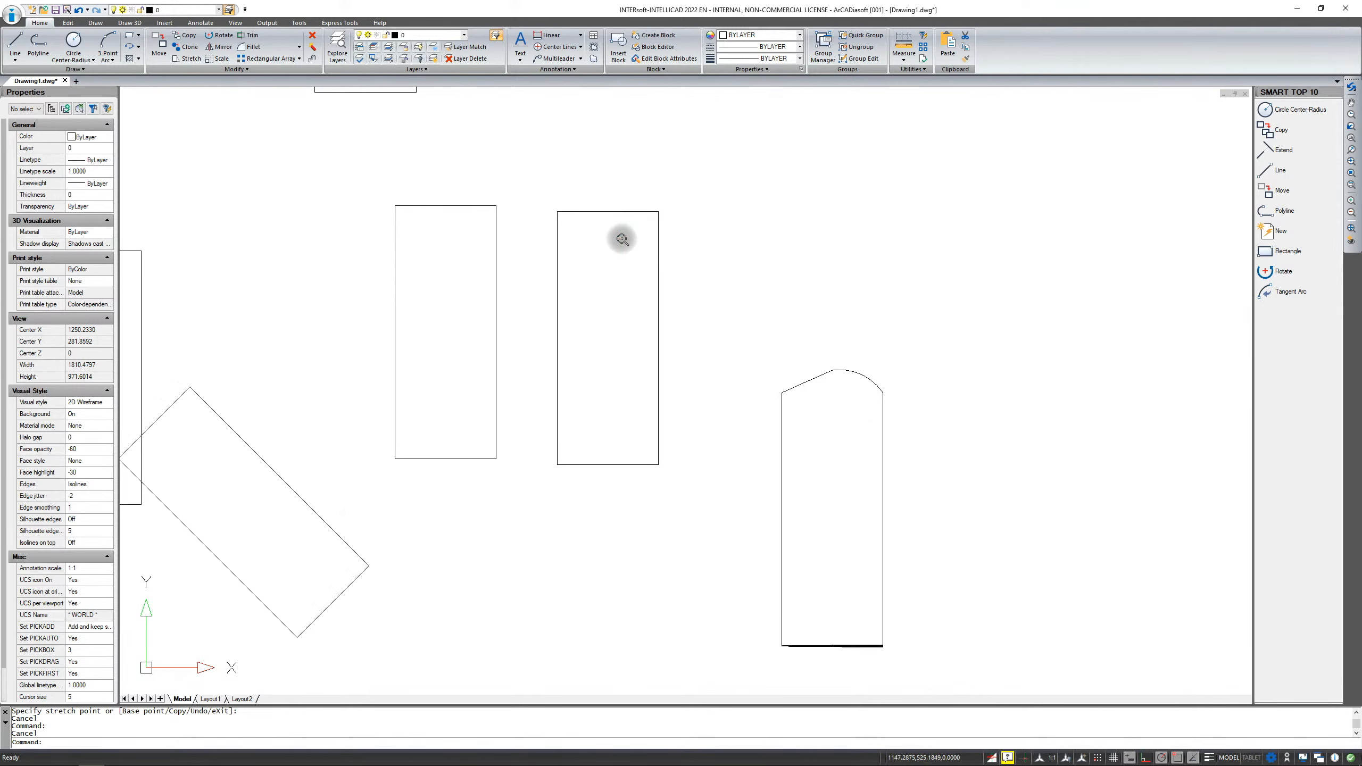
scroll(516, 295, "down", 2)
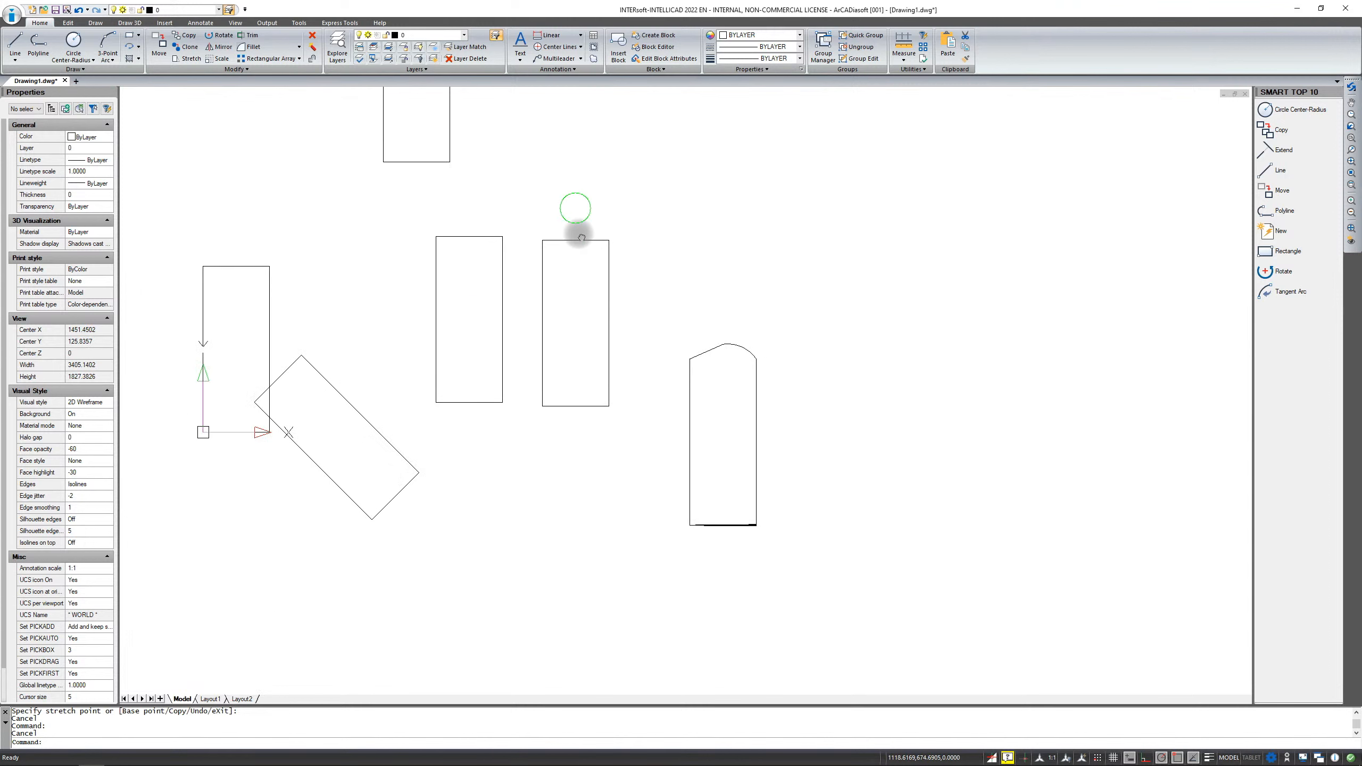
middle_click_drag(571, 213, 570, 341)
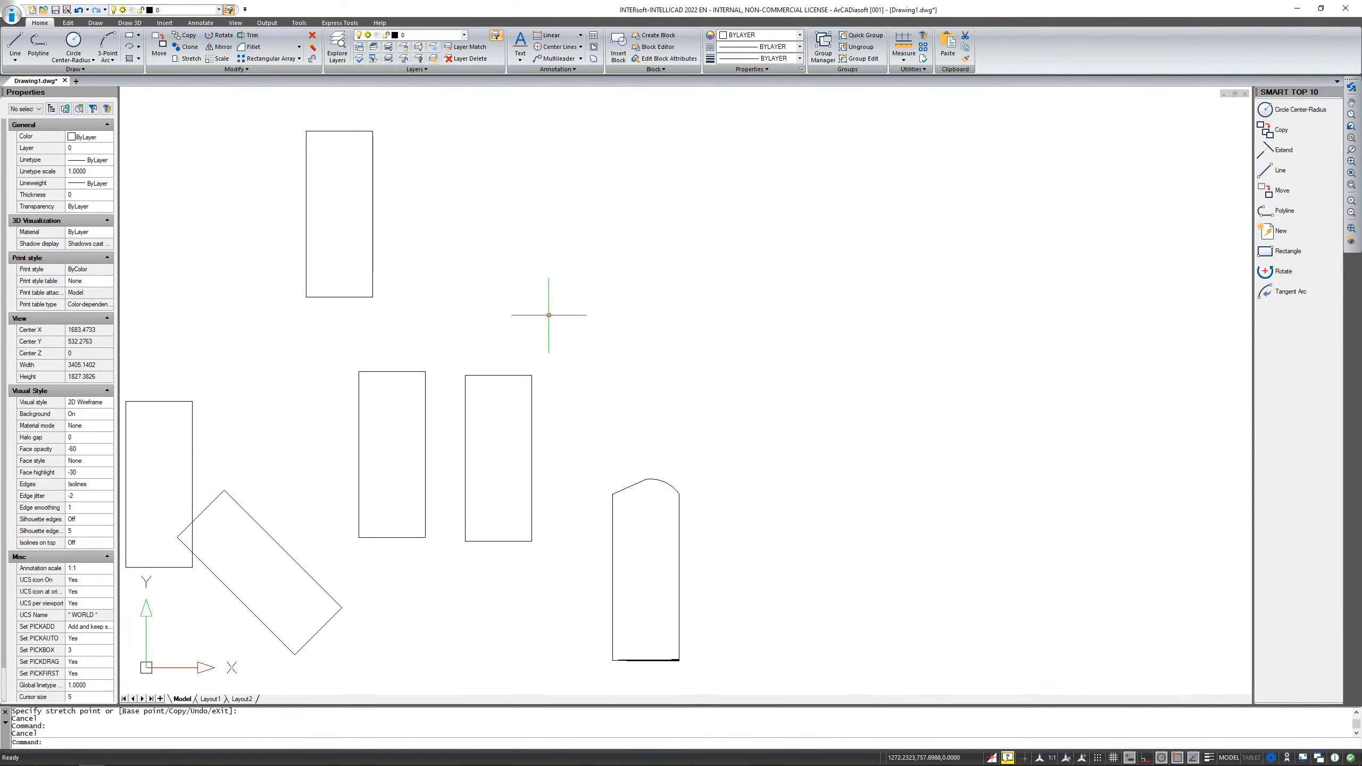
mouse_move(658, 327)
middle_mouse_down()
mouse_move(630, 328)
mouse_move(655, 327)
middle_mouse_up()
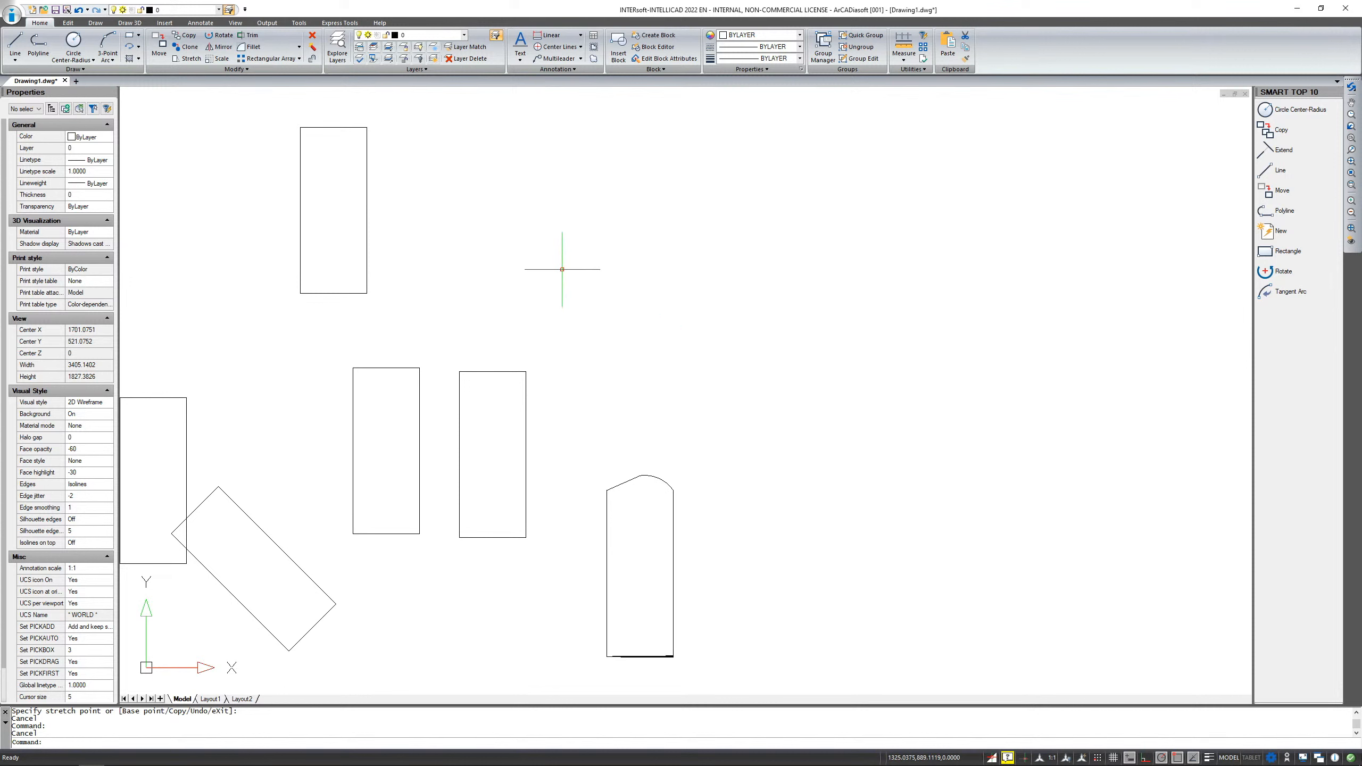
Create a new layer named axes and give it the magenta color.
left_click(342, 50)
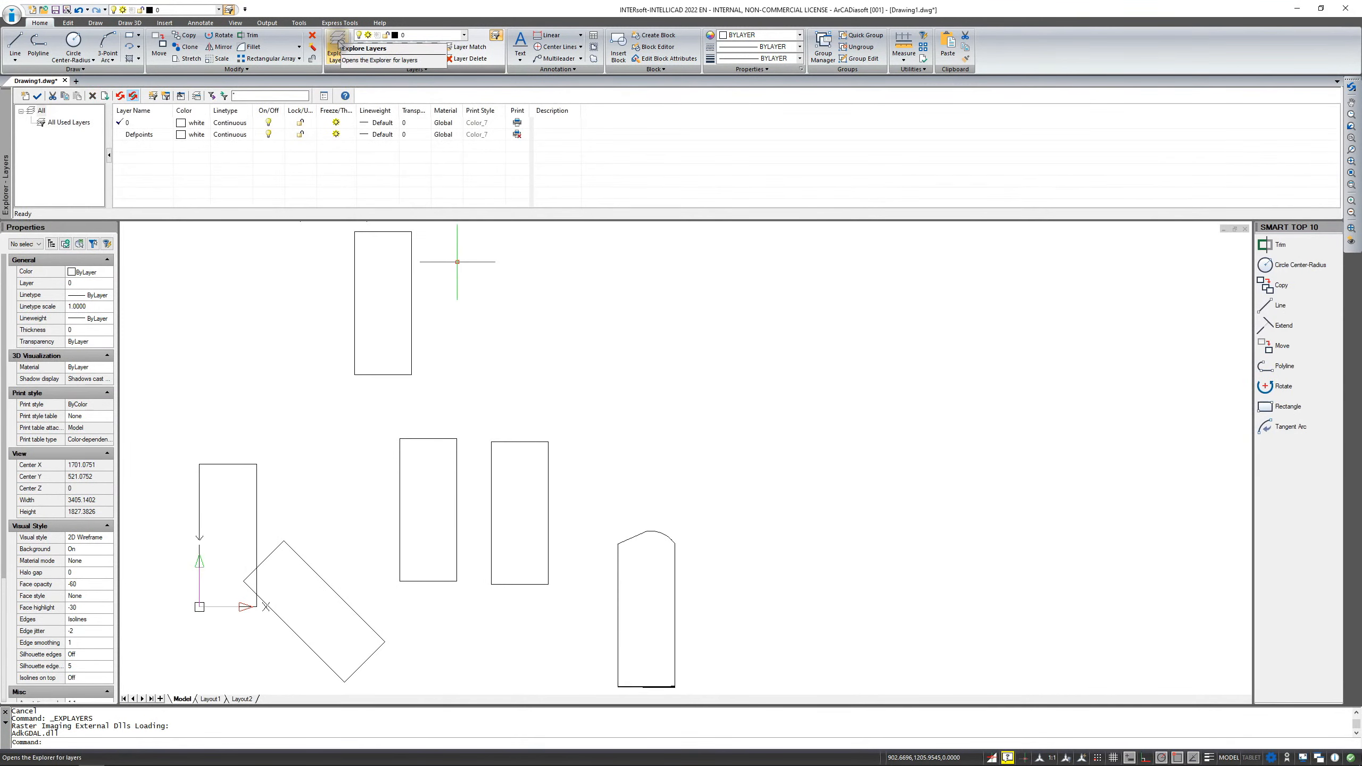
left_click(25, 95)
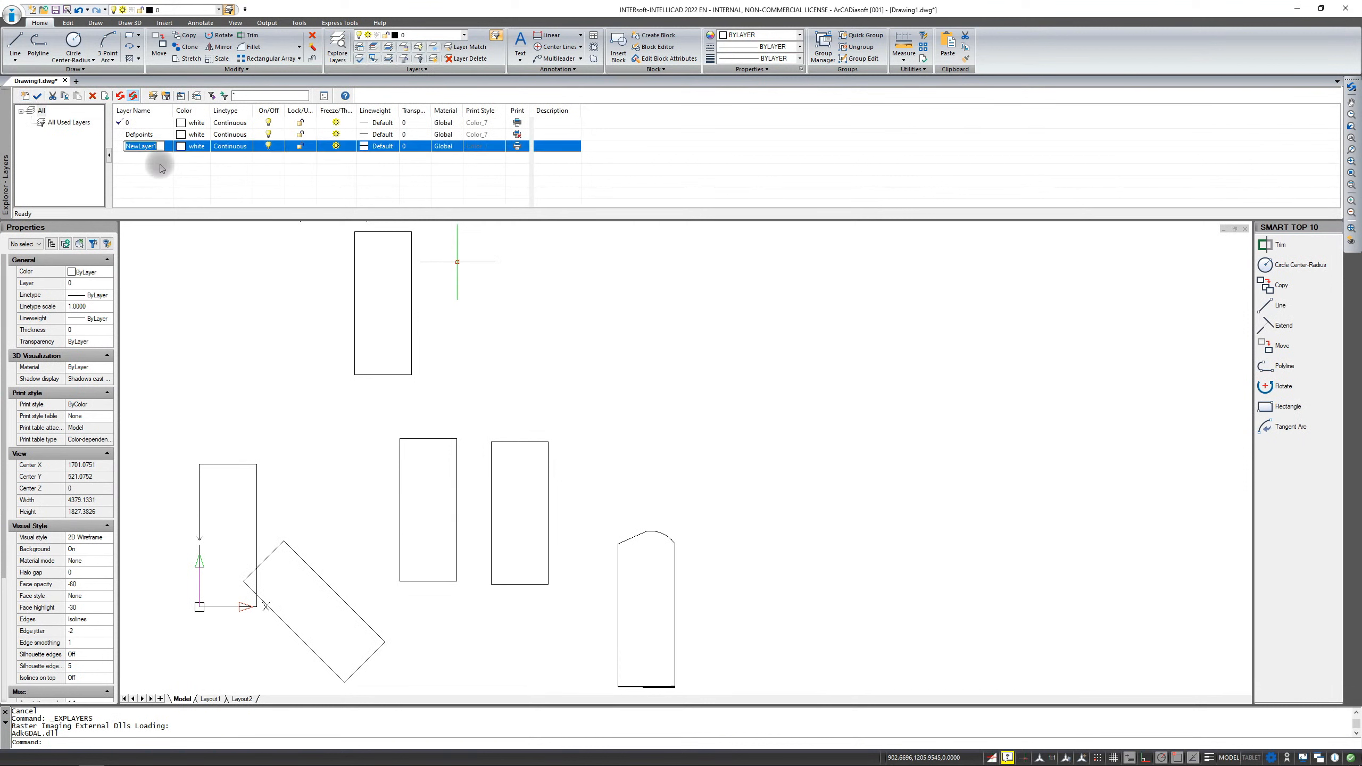
type("xes")
left_click(182, 146)
left_click(707, 302)
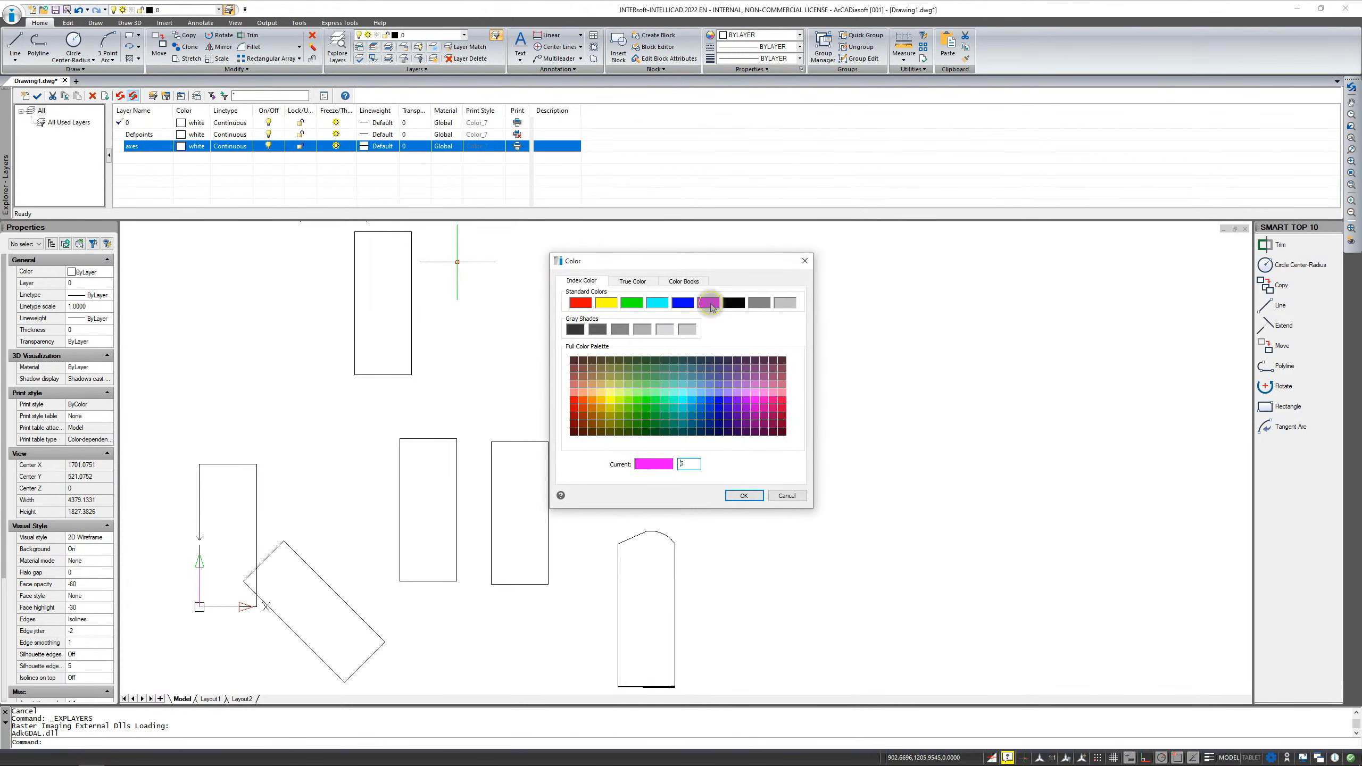
left_click(754, 496)
Load the 04b14 long dashed dotted linetype and assign it to the axes layer.
left_click(238, 146)
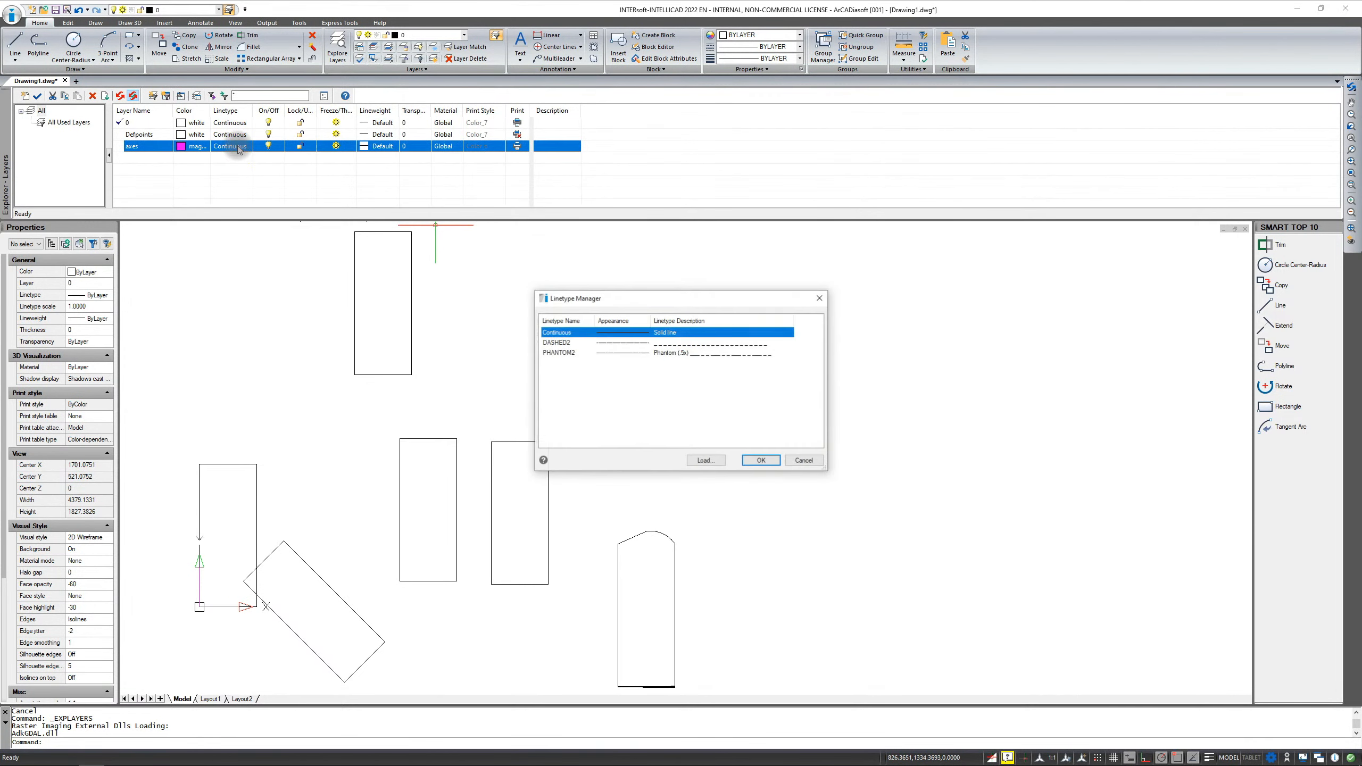
left_click(703, 461)
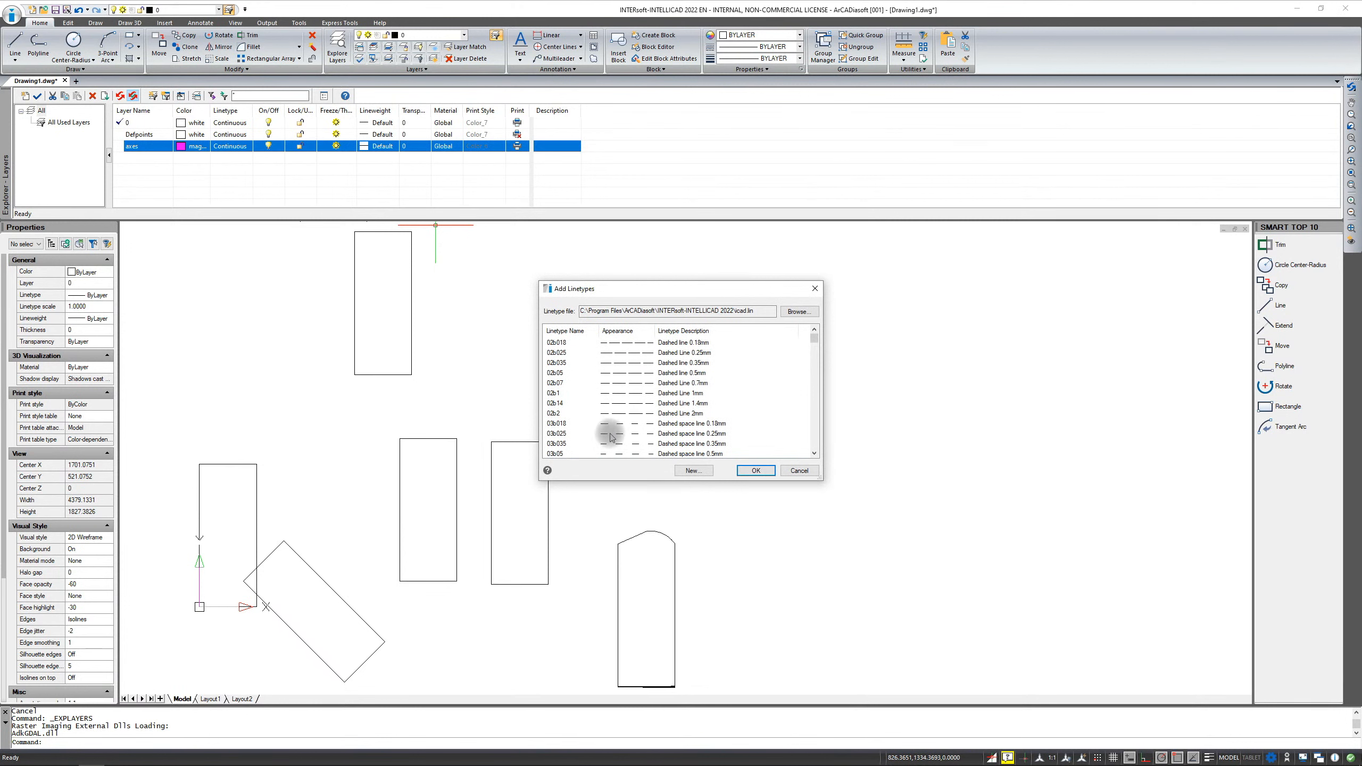
scroll(620, 418, "down", 3)
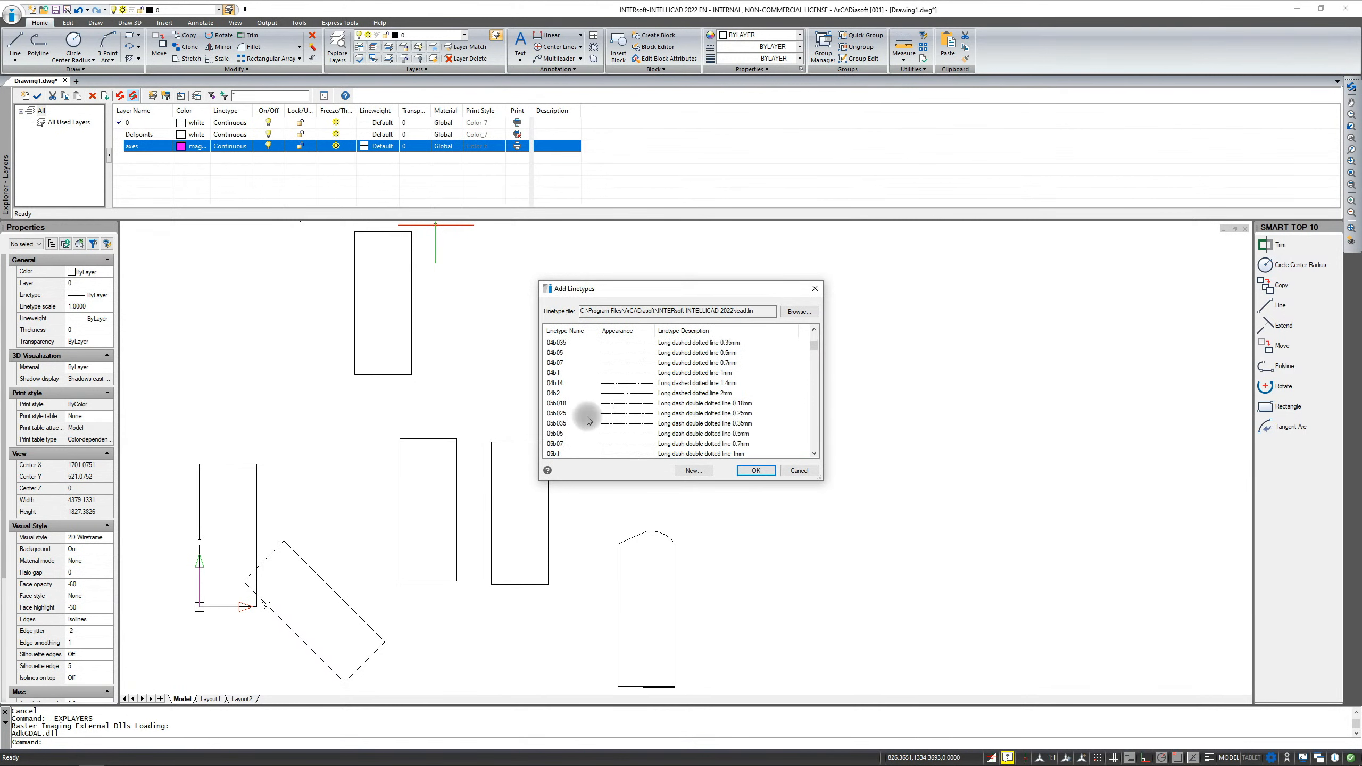
left_click(552, 383)
left_click(757, 471)
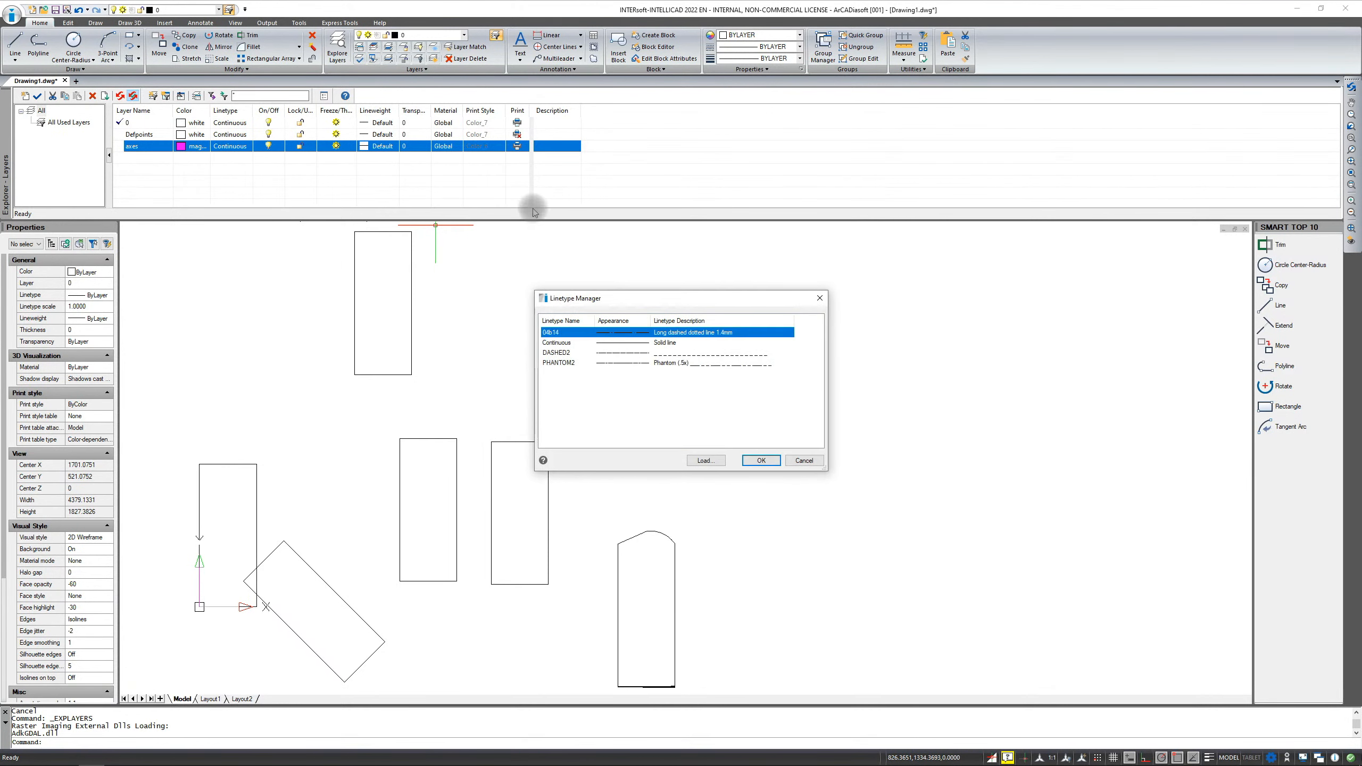
left_click(761, 460)
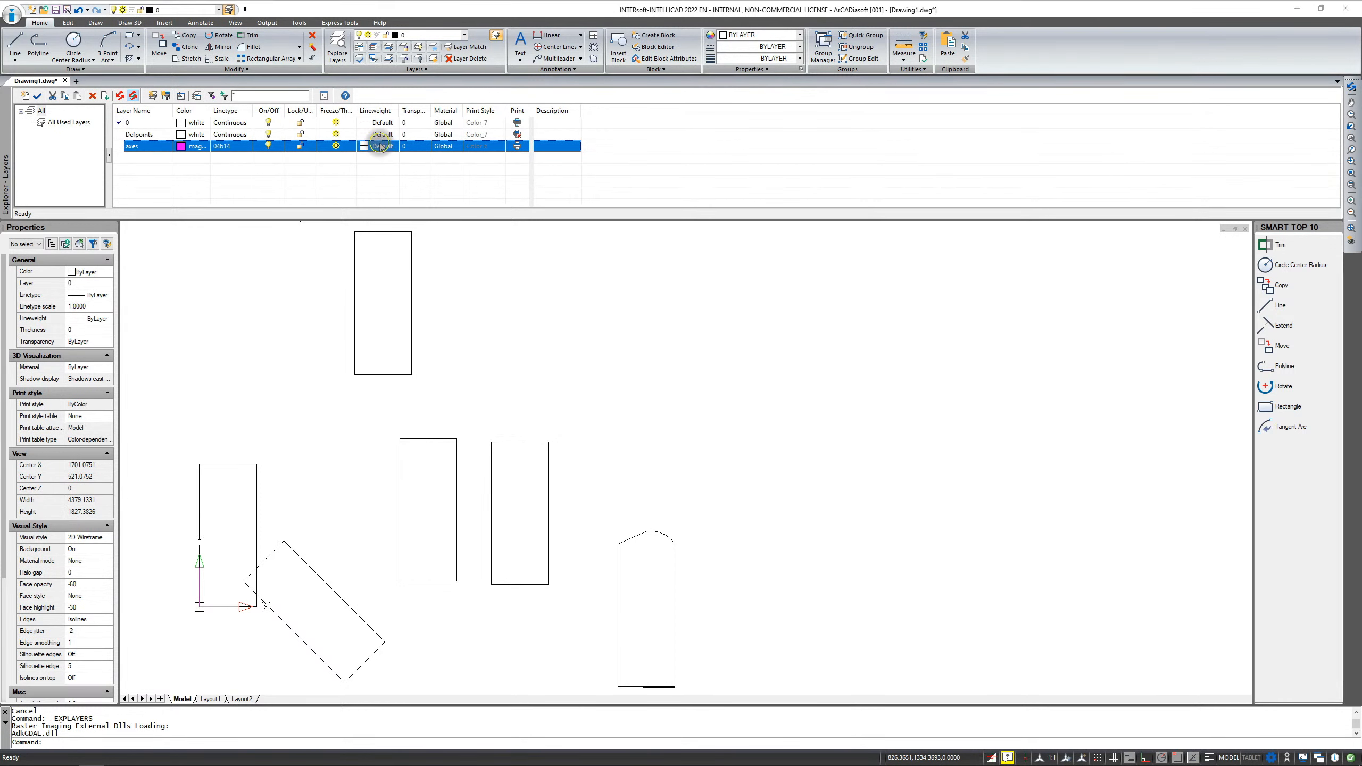
Set the lineweight of the axes layer to 0.05 mm.
left_click(382, 146)
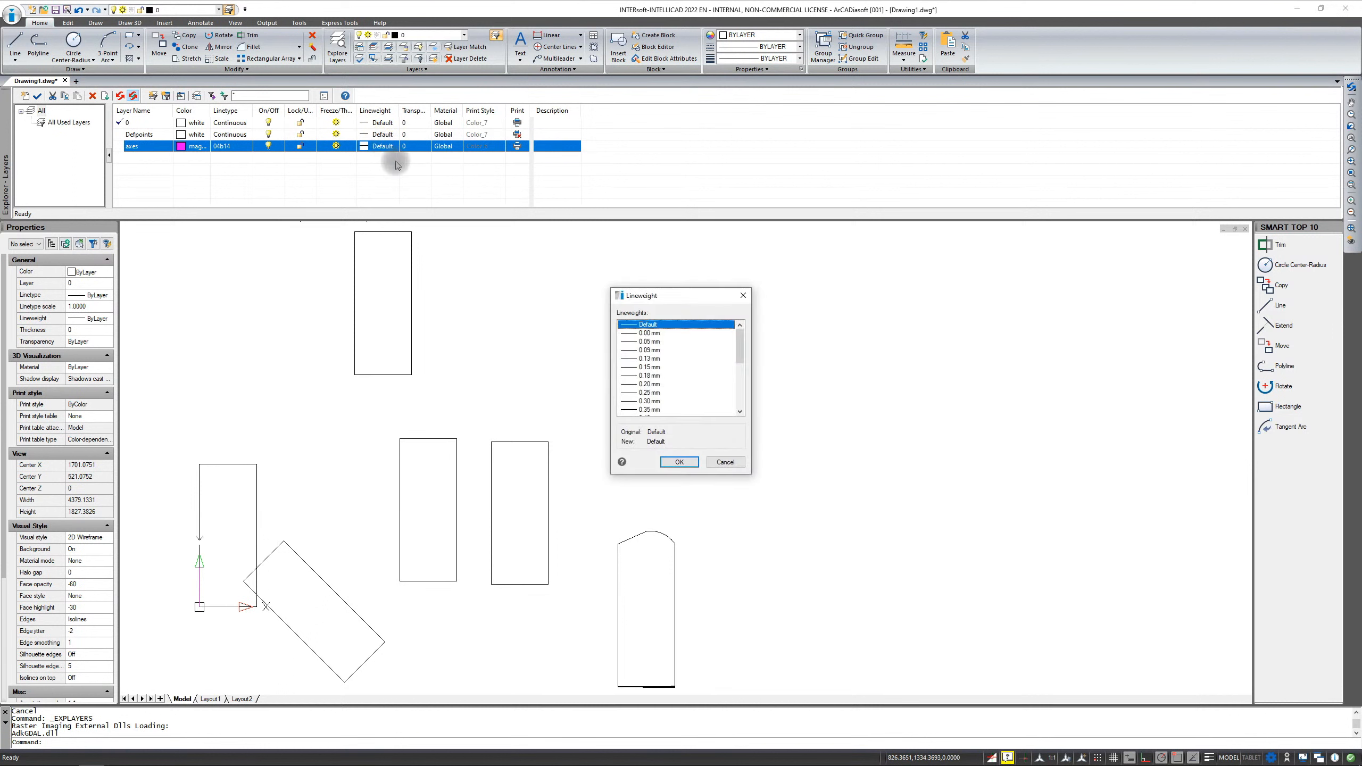
left_click(679, 462)
left_click(381, 146)
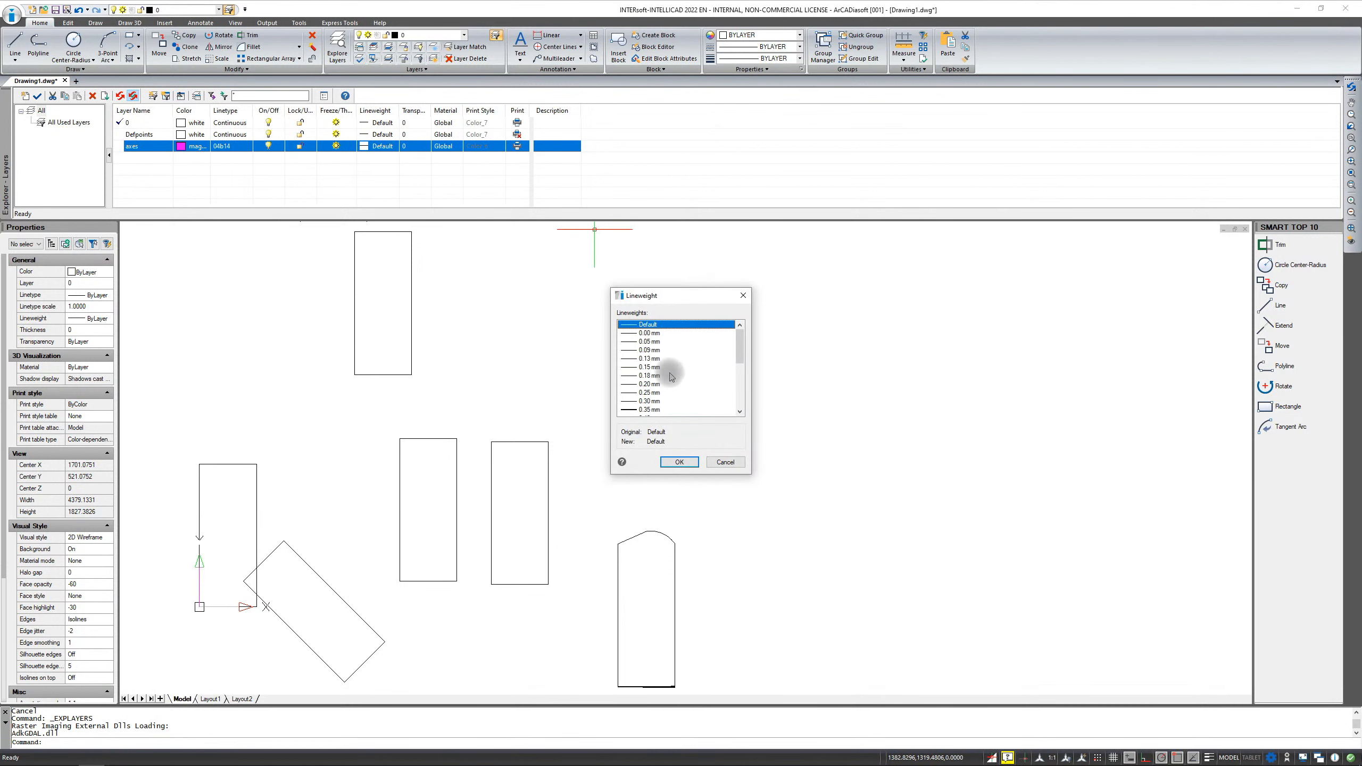
left_click(635, 342)
left_click(679, 462)
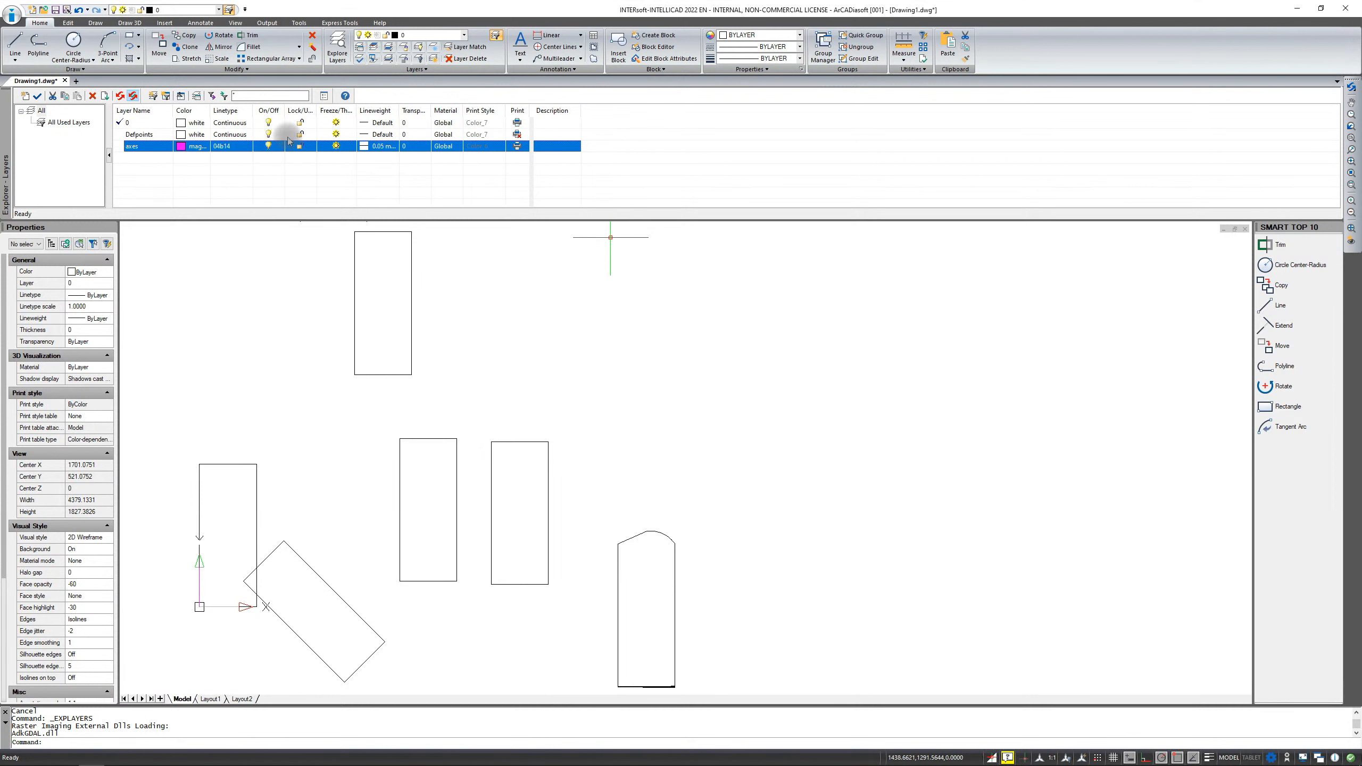
Create a new layer named outline and give it the blue color.
left_click(24, 96)
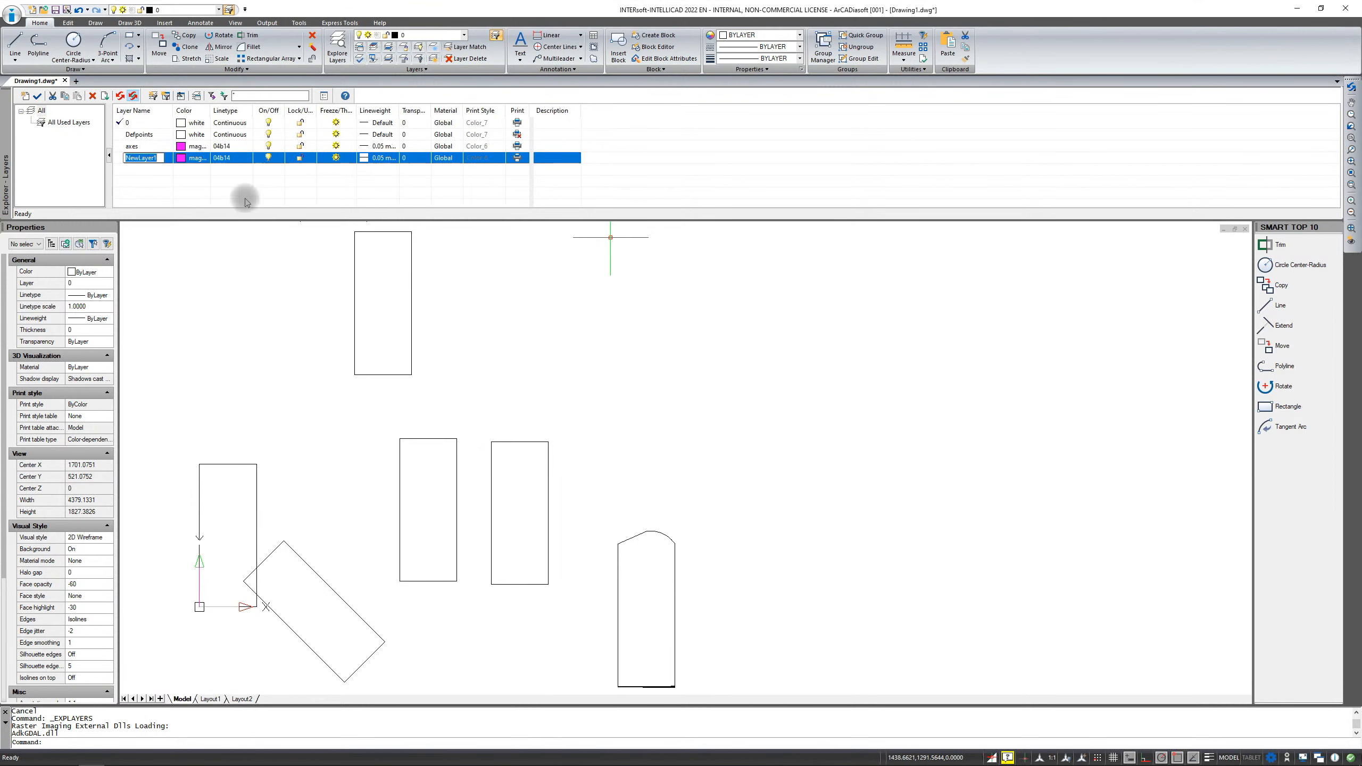
type("o")
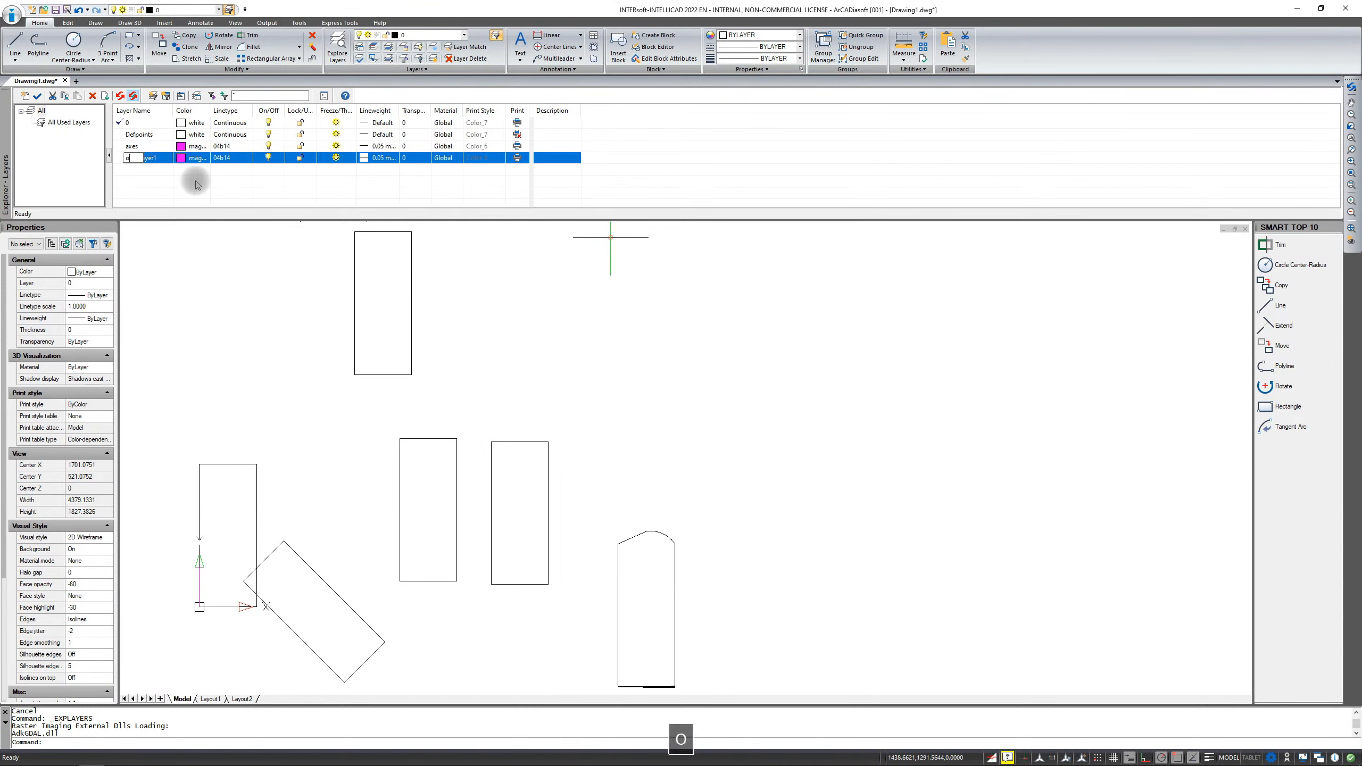
type("utline")
key("Return")
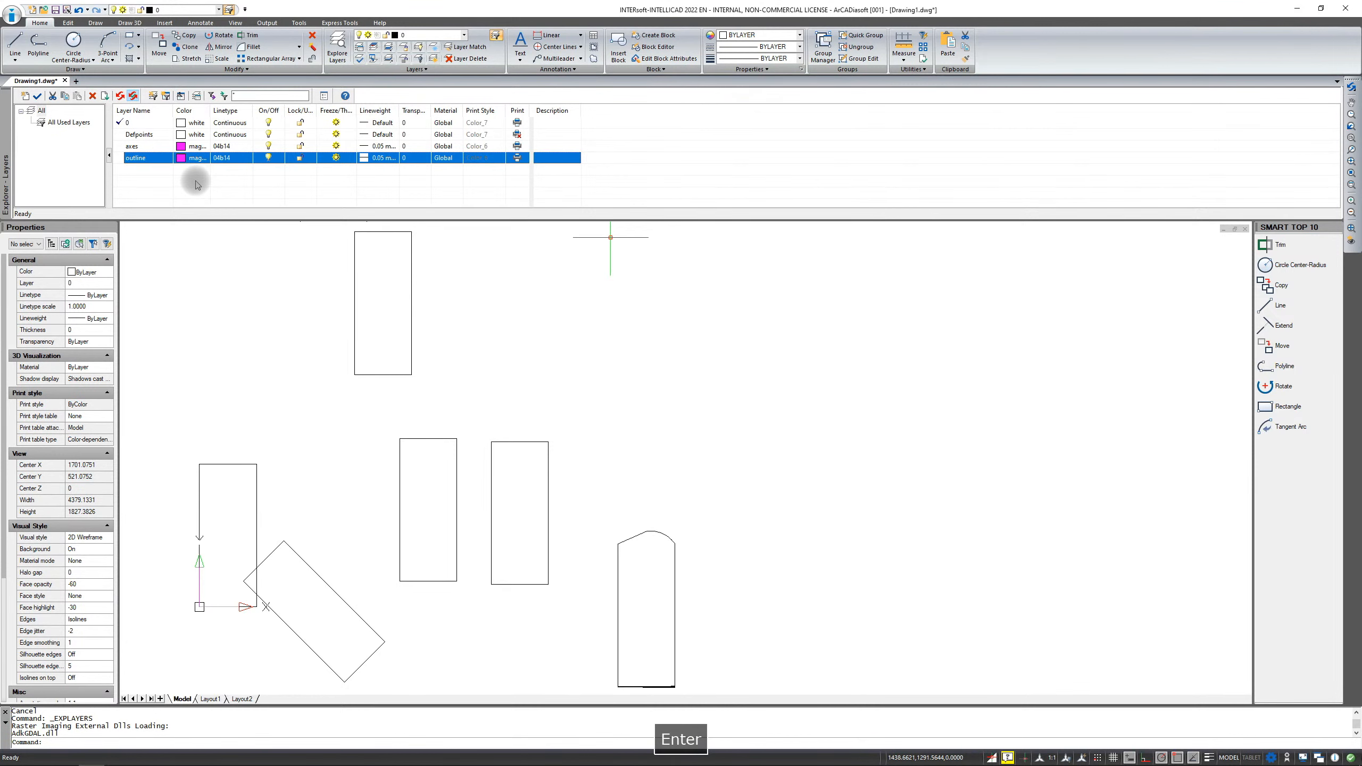
left_click(185, 157)
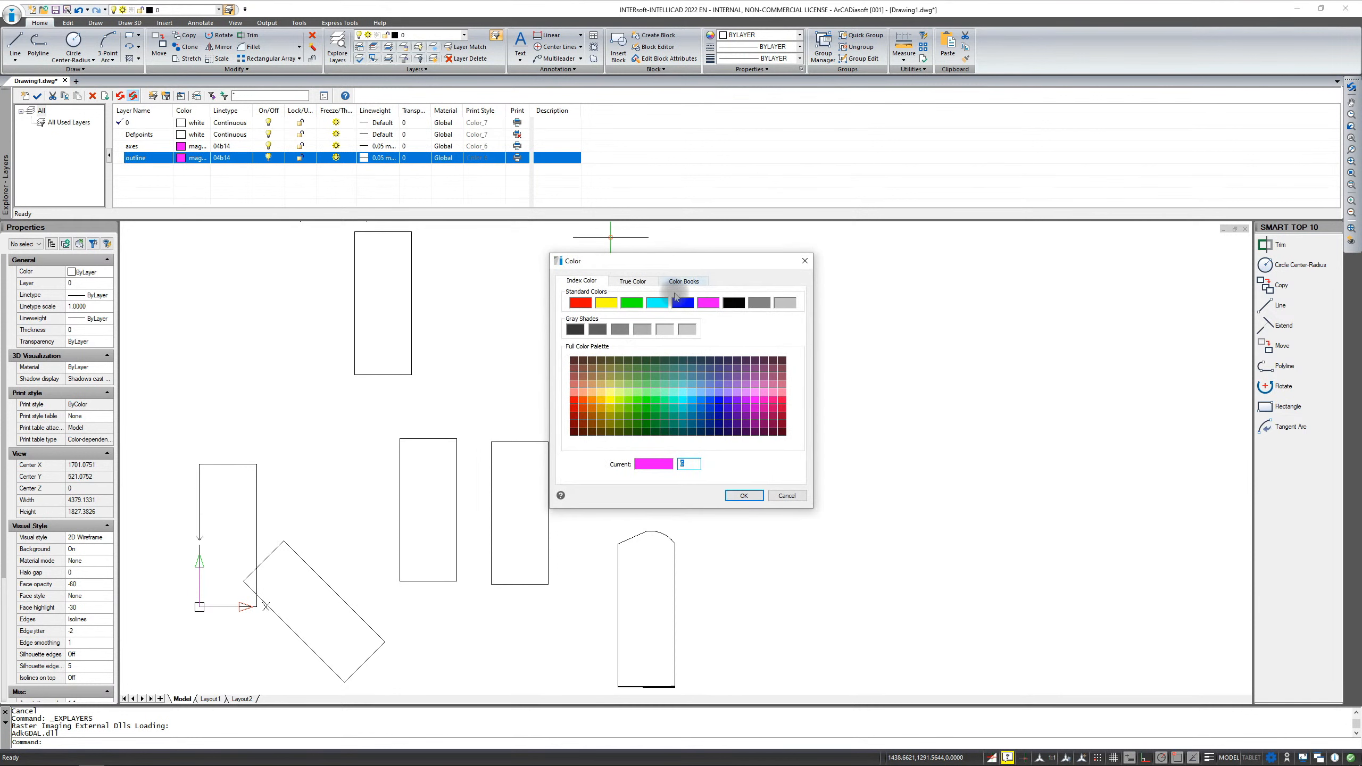
left_click(683, 303)
left_click(744, 495)
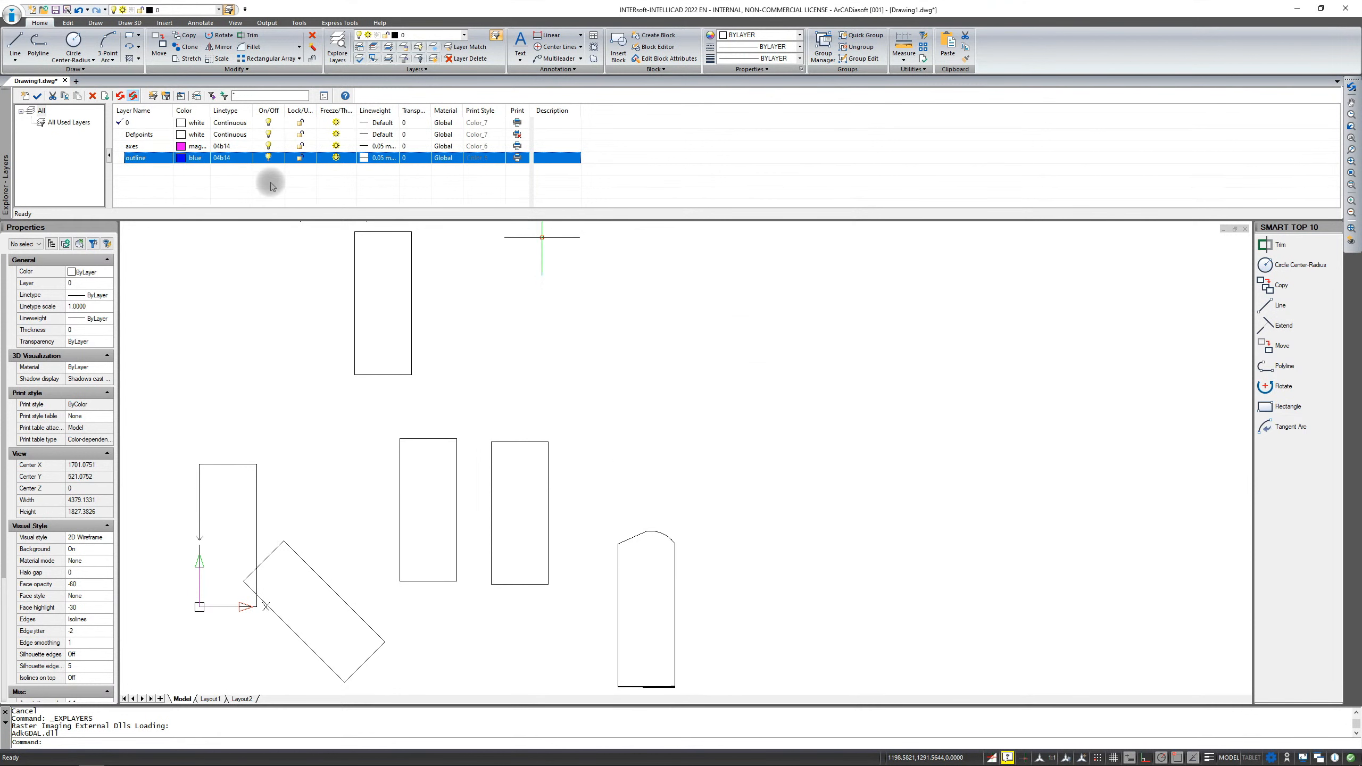
Assign the Continuous linetype and a 0.35 mm lineweight to the outline layer.
left_click(219, 158)
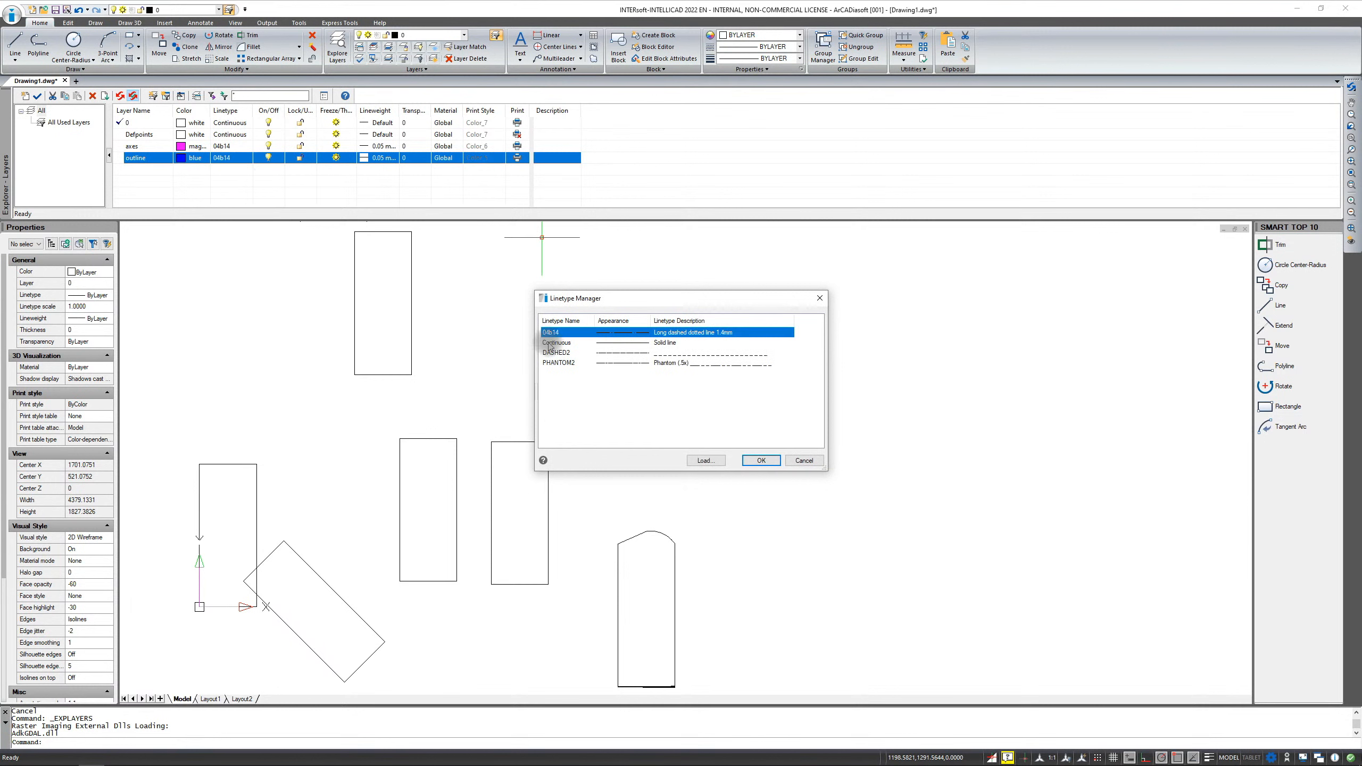
left_click(556, 342)
left_click(760, 460)
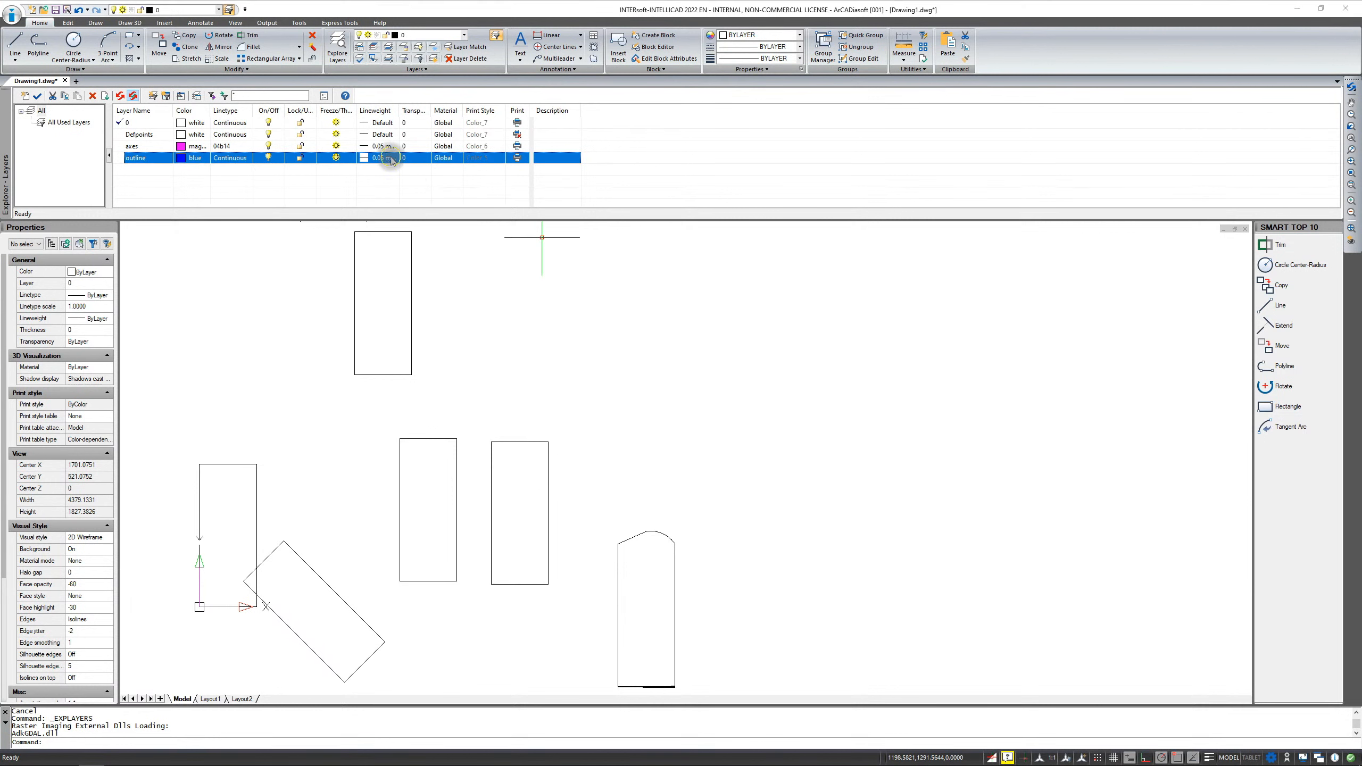
left_click(391, 159)
left_click(646, 409)
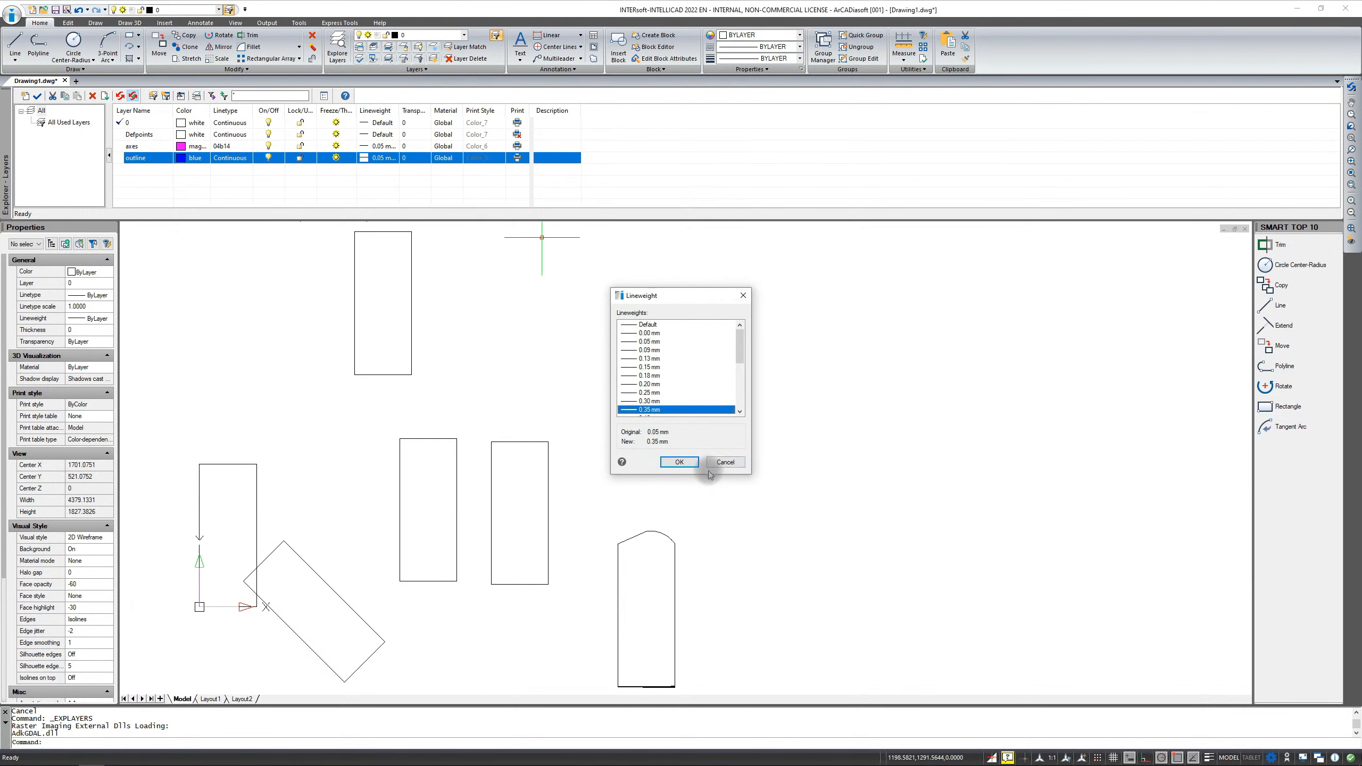
left_click(679, 462)
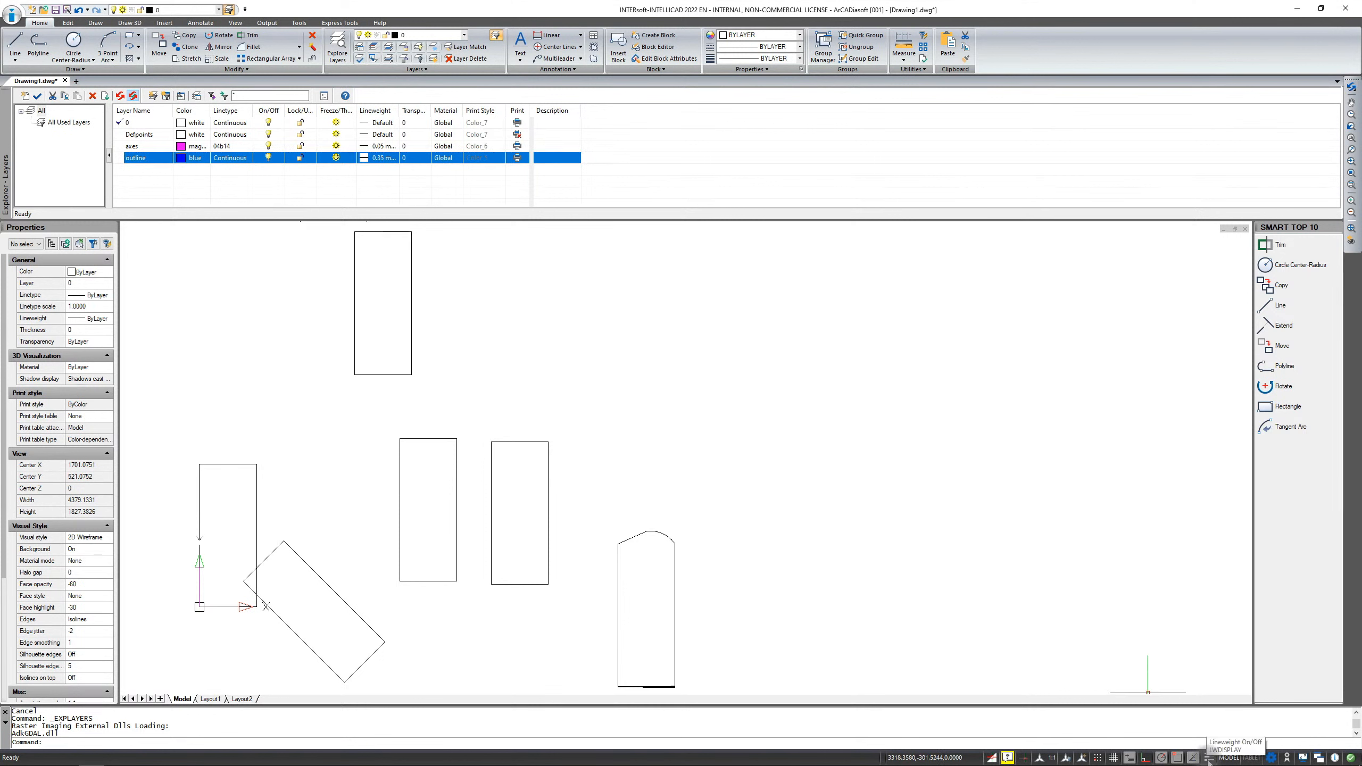
Make axes the current layer and close the layer explorer.
left_click(1210, 757)
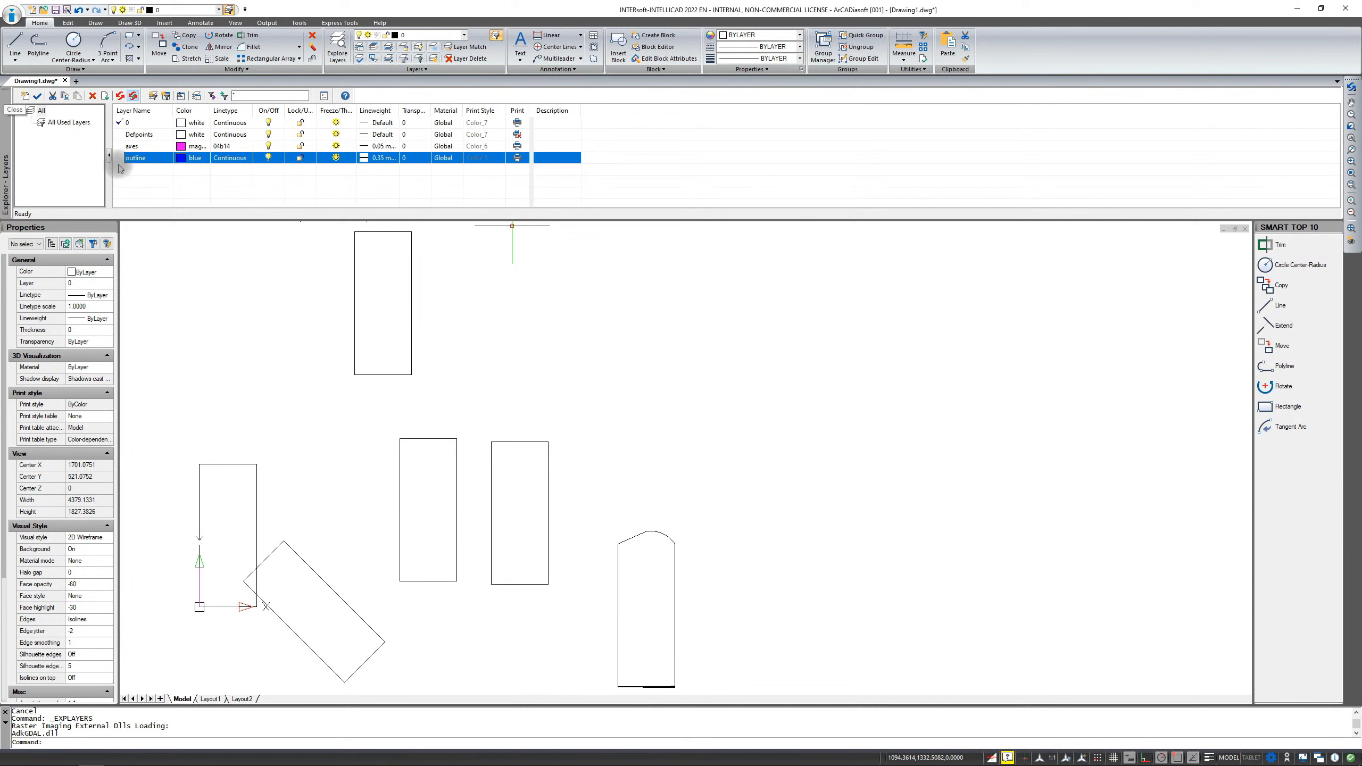
double_click(120, 147)
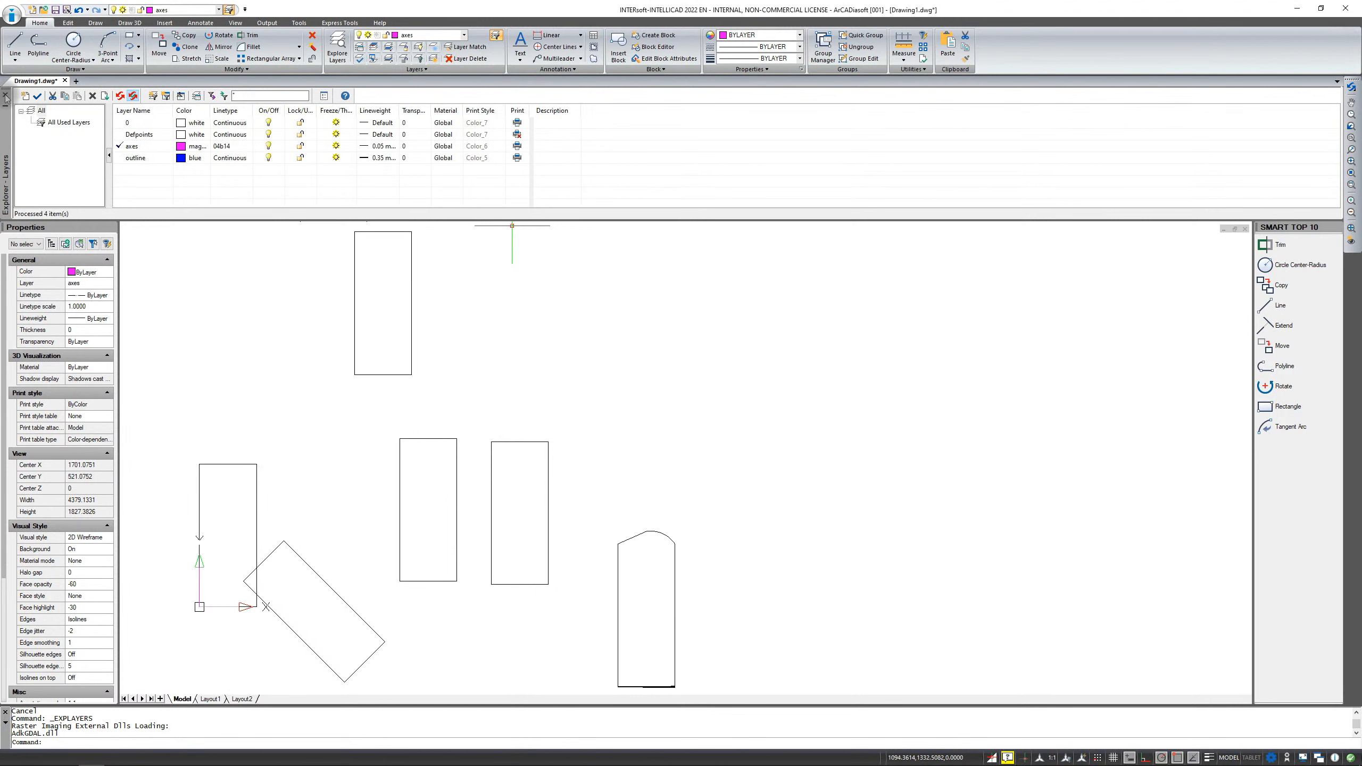
left_click(6, 96)
Draw a horizontal axis line about 1683 long in the empty area to the right of the existing shapes.
mouse_move(1045, 328)
middle_mouse_down()
mouse_move(605, 323)
mouse_move(638, 331)
middle_mouse_up()
mouse_move(1037, 353)
middle_mouse_down()
mouse_move(778, 407)
mouse_move(732, 393)
middle_mouse_up()
middle_click_drag(983, 321, 947, 346)
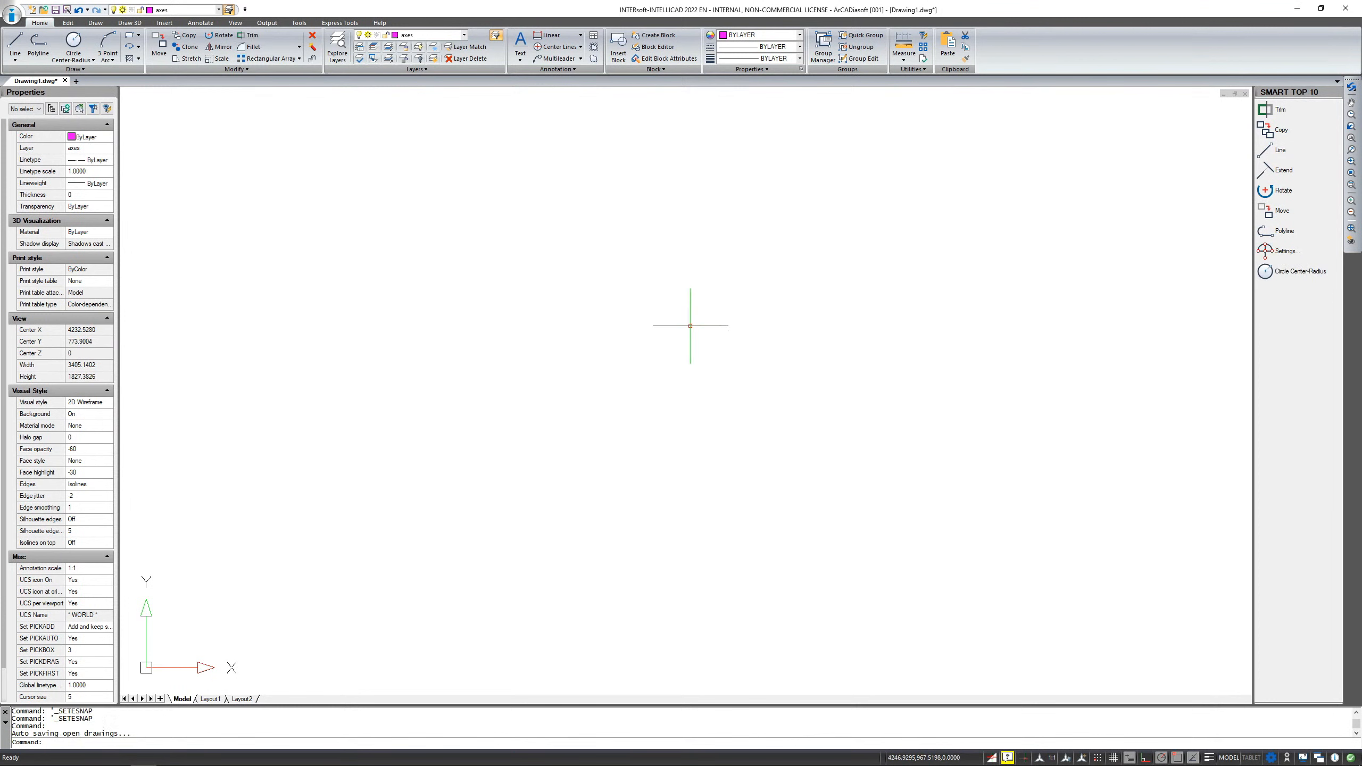
scroll(692, 328, "down", 3)
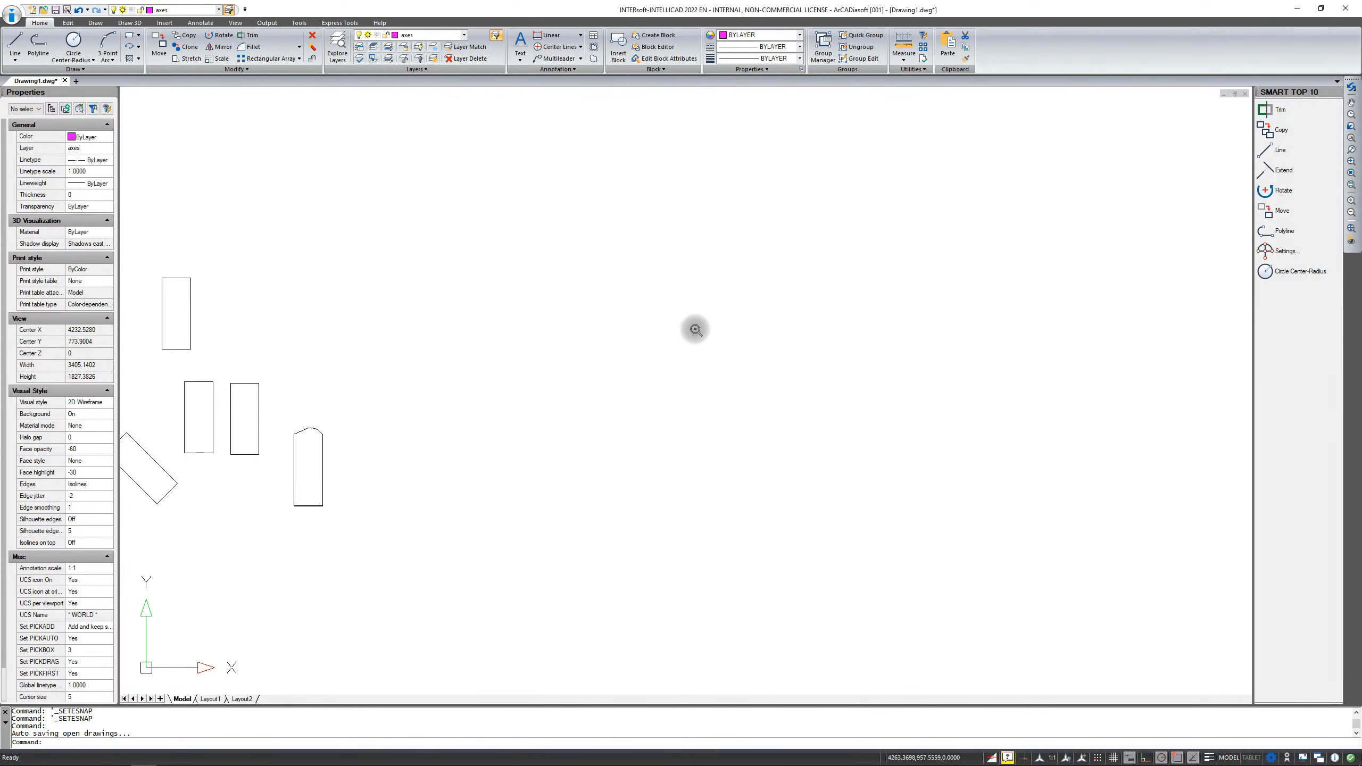
mouse_move(363, 398)
middle_mouse_down()
mouse_move(593, 410)
mouse_move(429, 432)
mouse_move(560, 424)
mouse_move(488, 417)
mouse_move(509, 415)
middle_mouse_up()
scroll(477, 416, "up", 6)
scroll(477, 416, "down", 3)
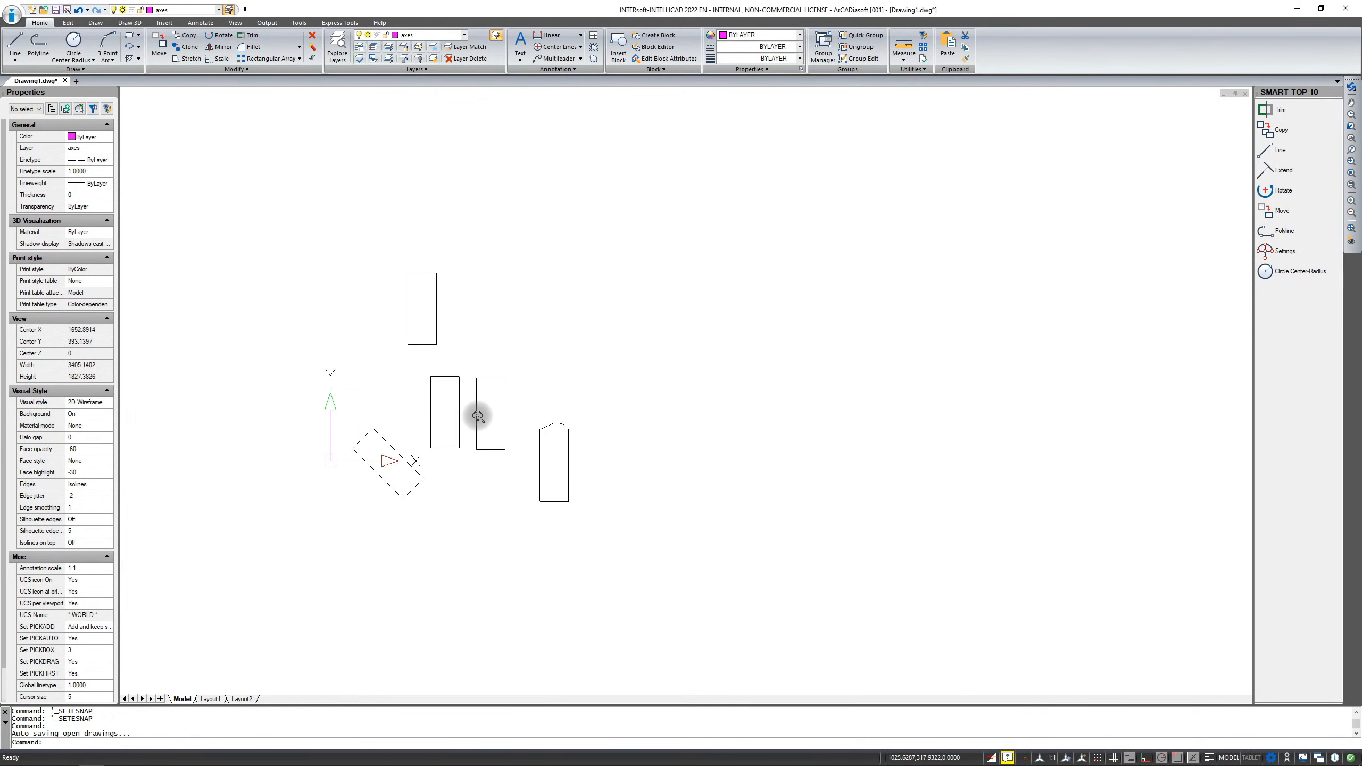
scroll(477, 416, "up", 3)
scroll(477, 416, "down", 3)
middle_click_drag(594, 418, 366, 420)
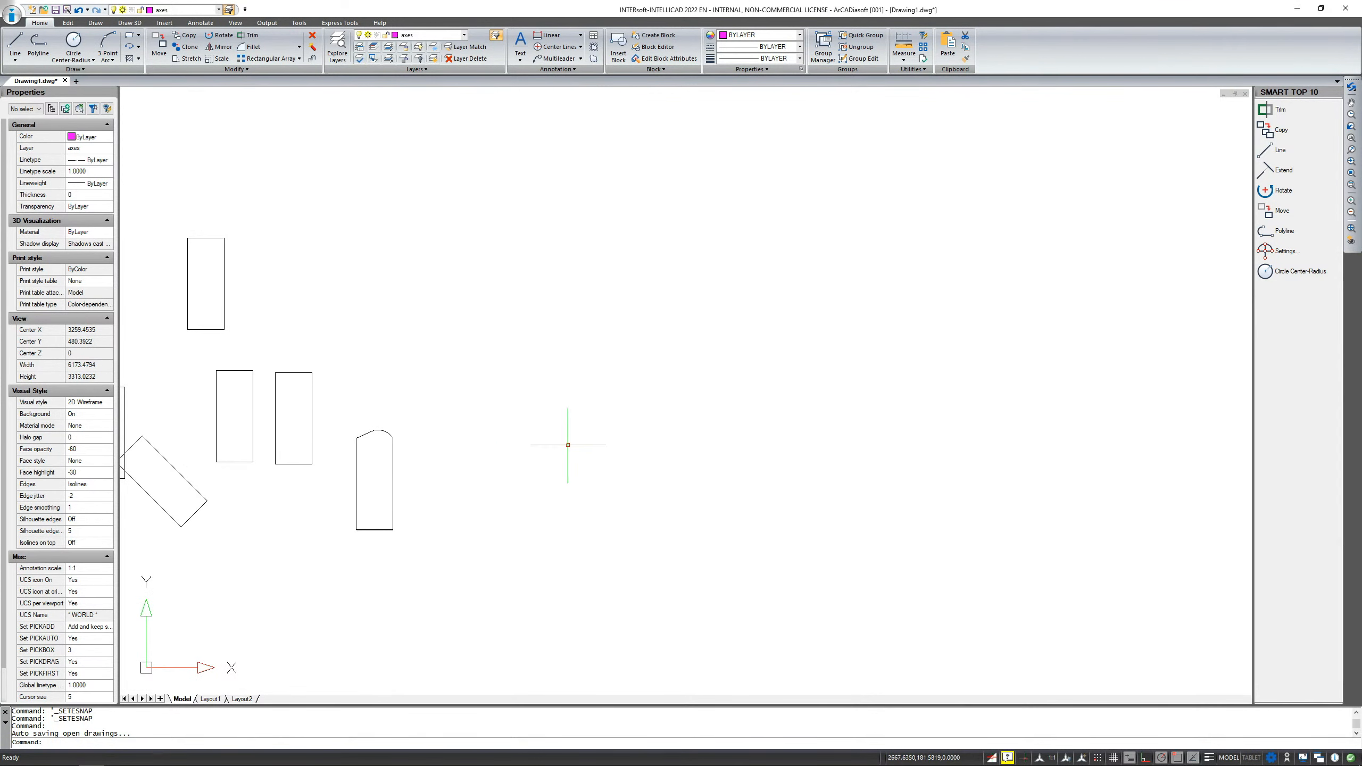
middle_click_drag(565, 446, 483, 438)
scroll(487, 437, "up", 1)
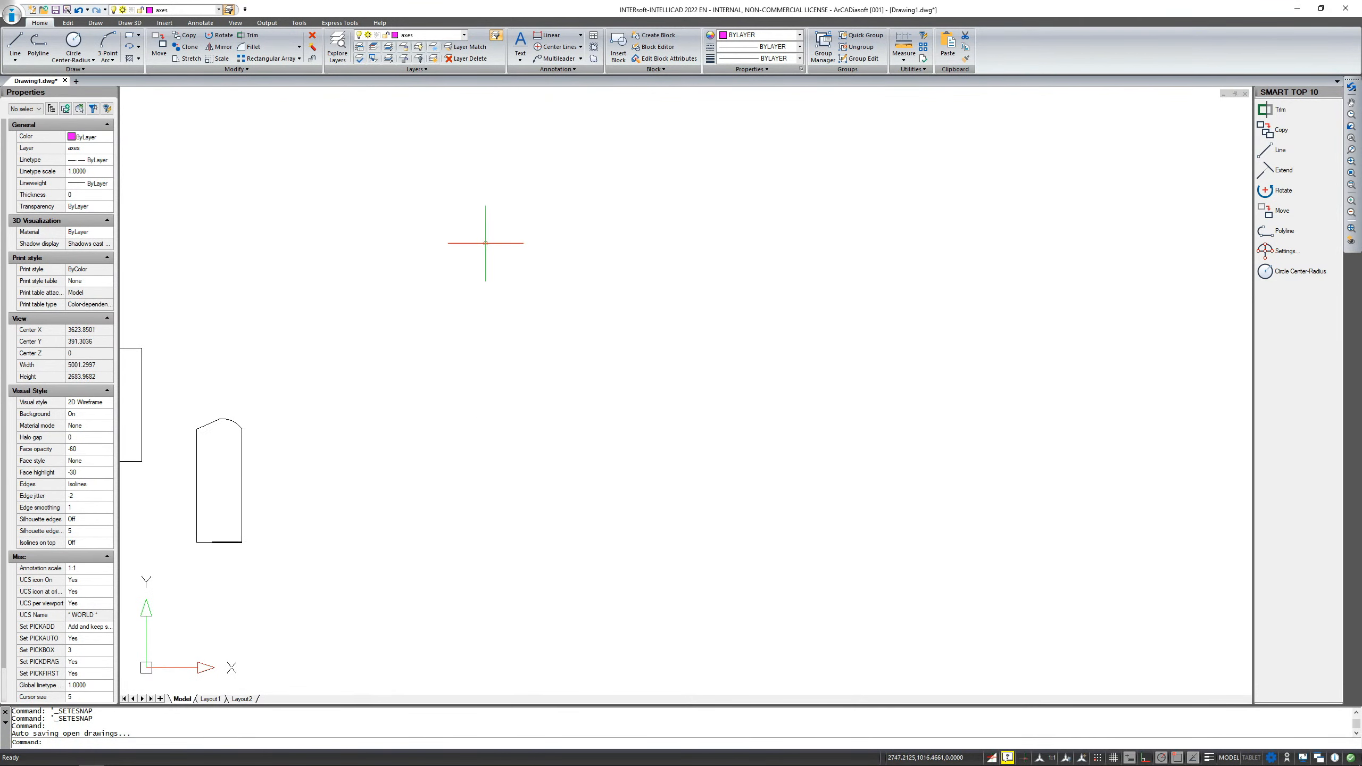
left_click(15, 43)
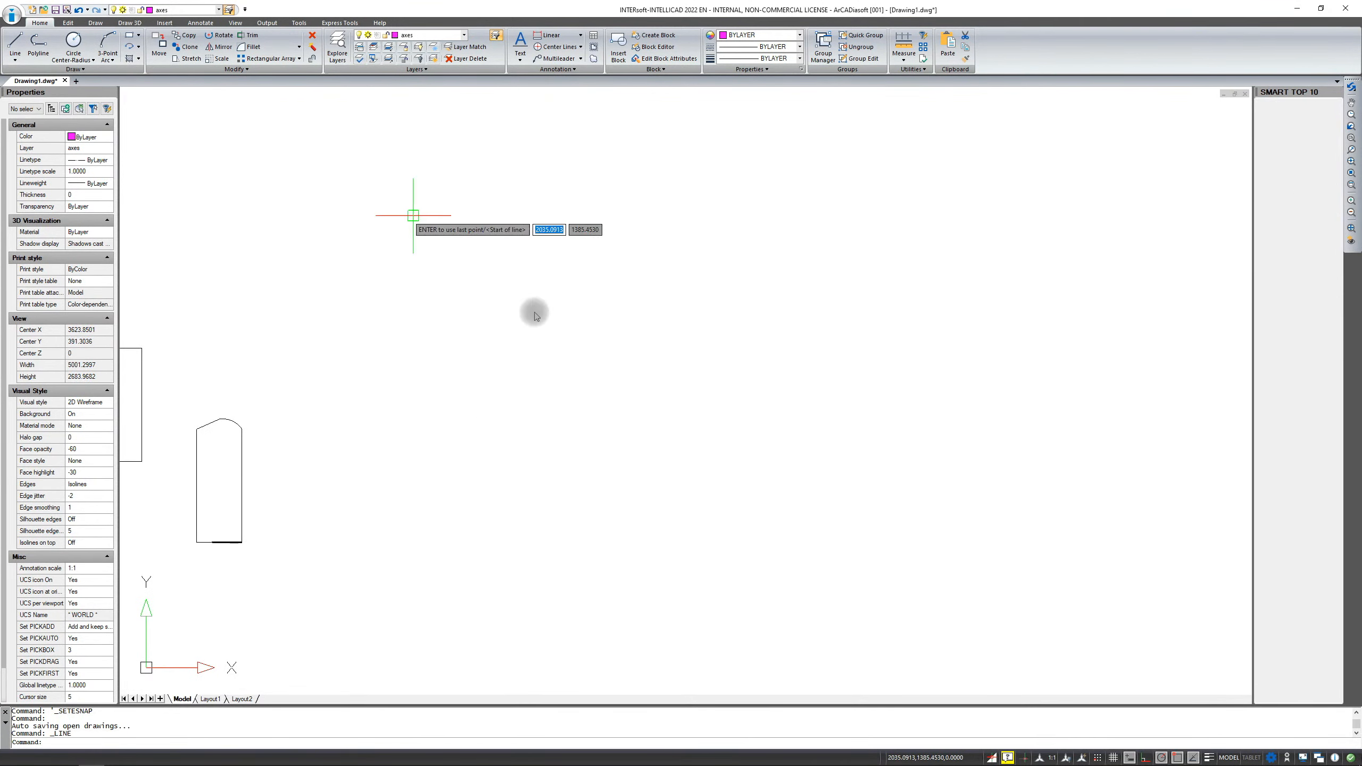
left_click(427, 408)
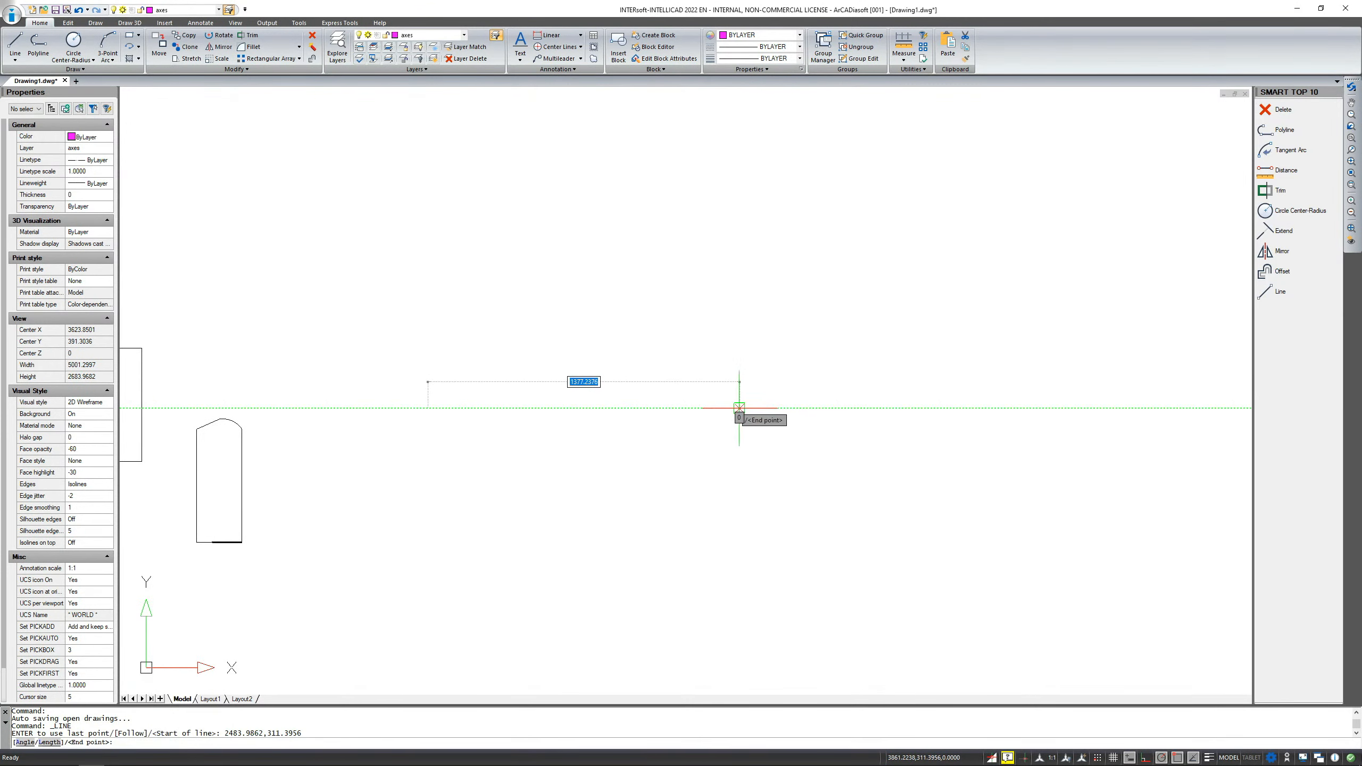
left_click(808, 407)
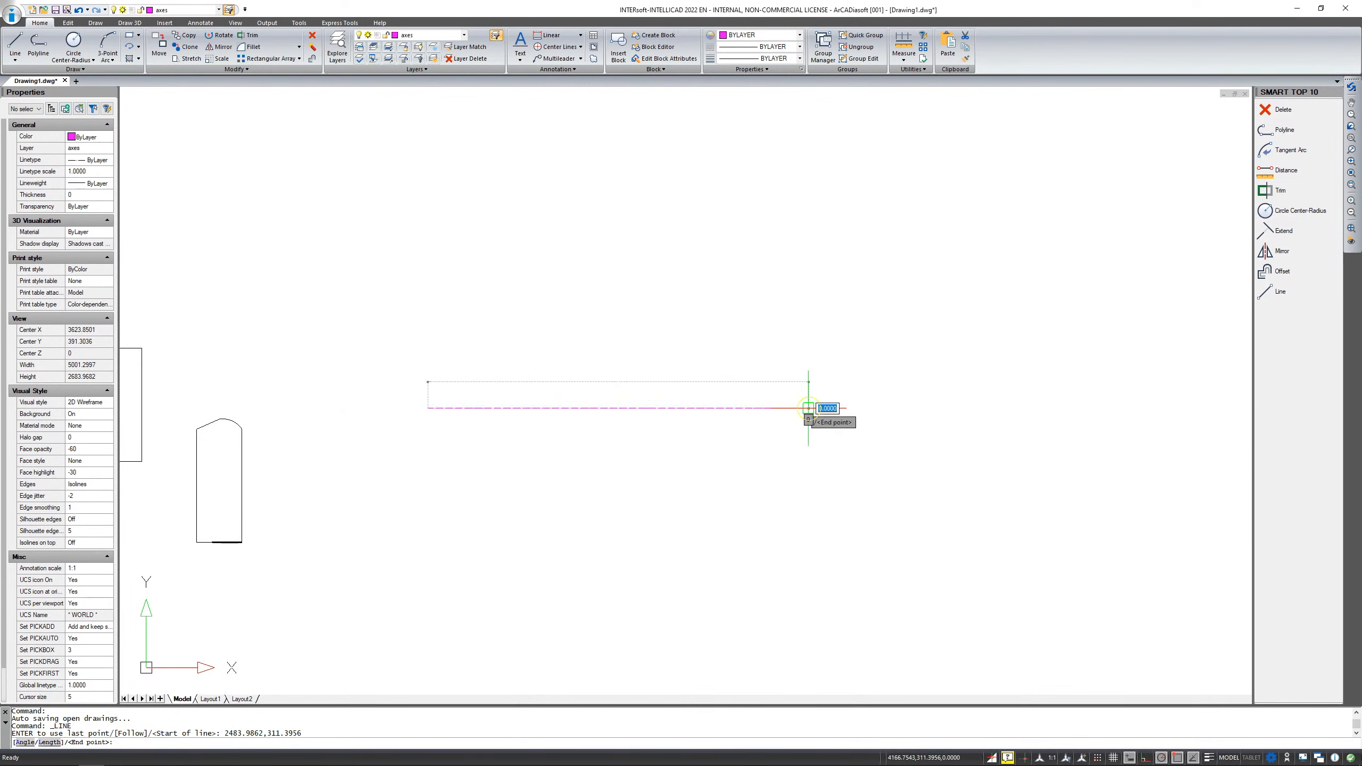
key("Return")
Draw a vertical axis line about 602 long crossing the horizontal axis near its left end.
key("Return")
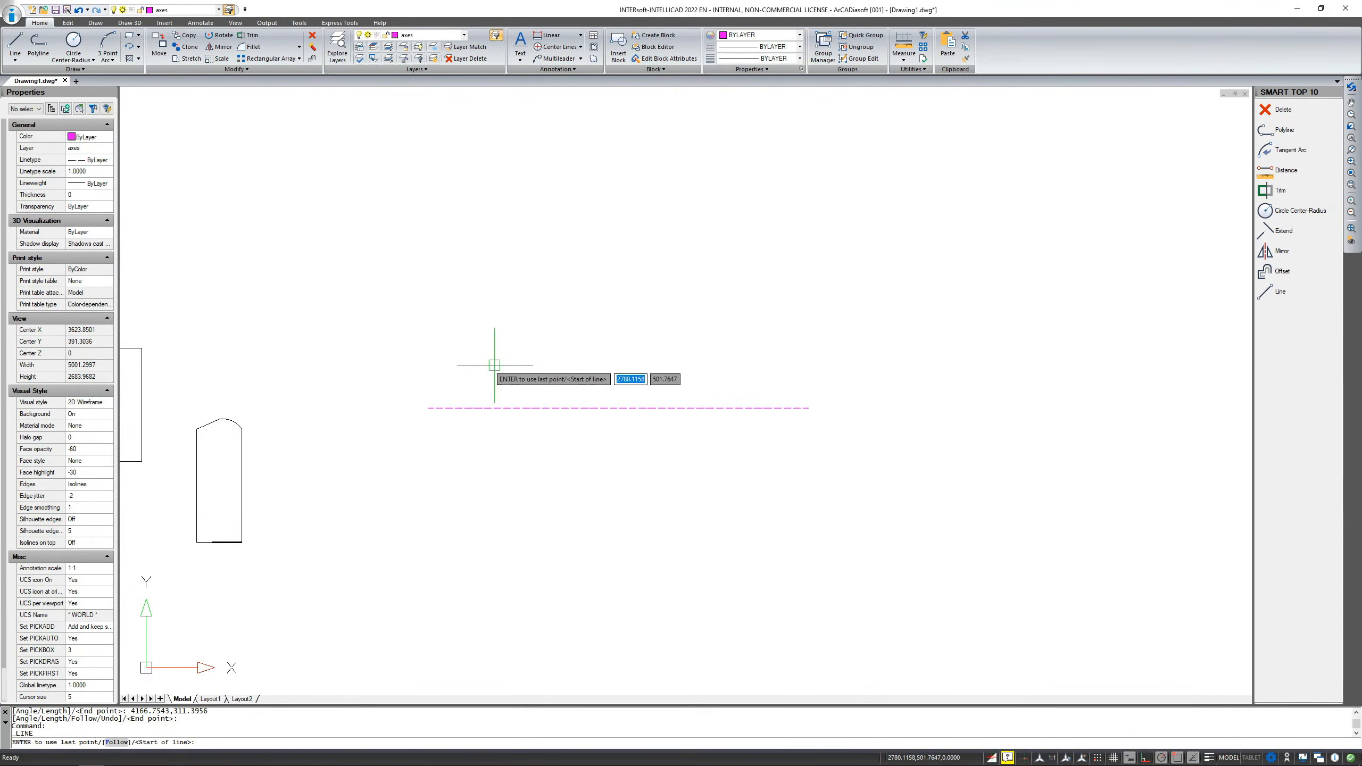
left_click(481, 344)
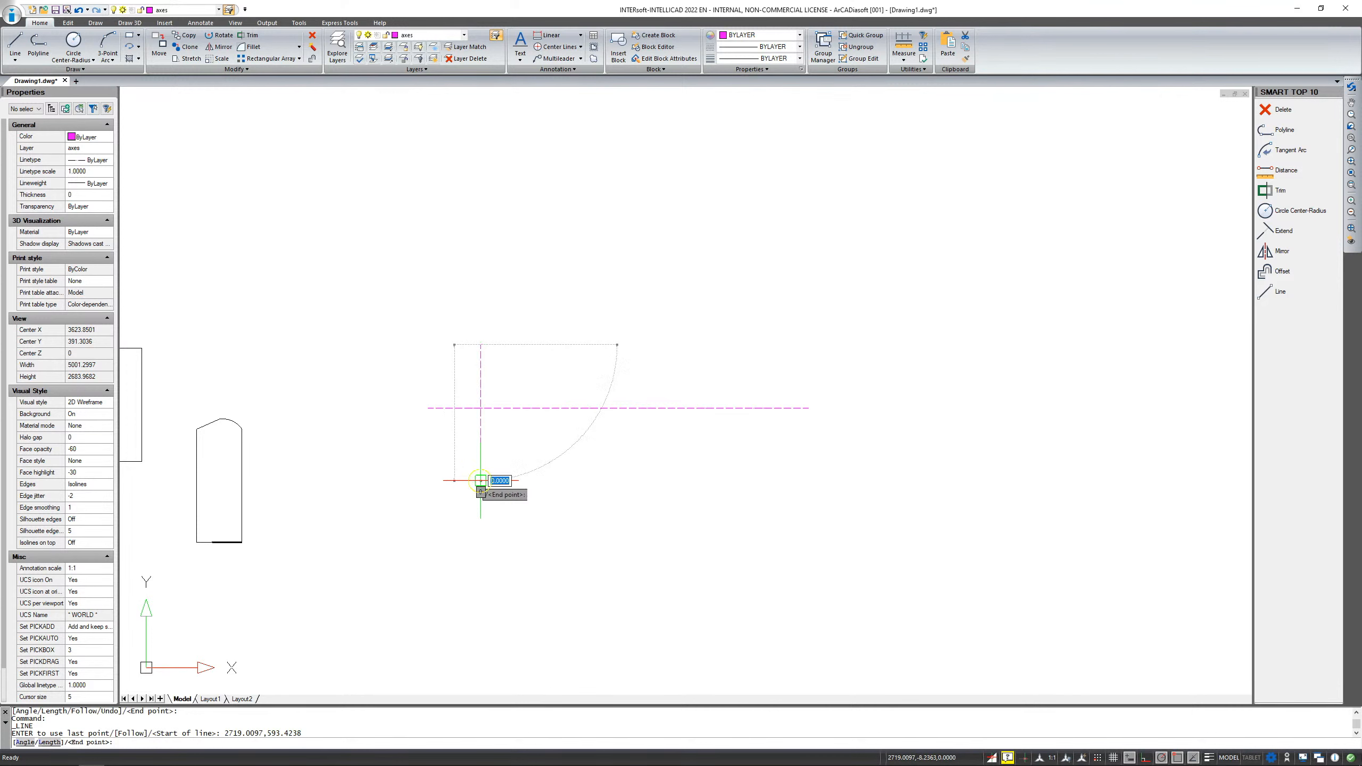
left_click(481, 480)
key("Return")
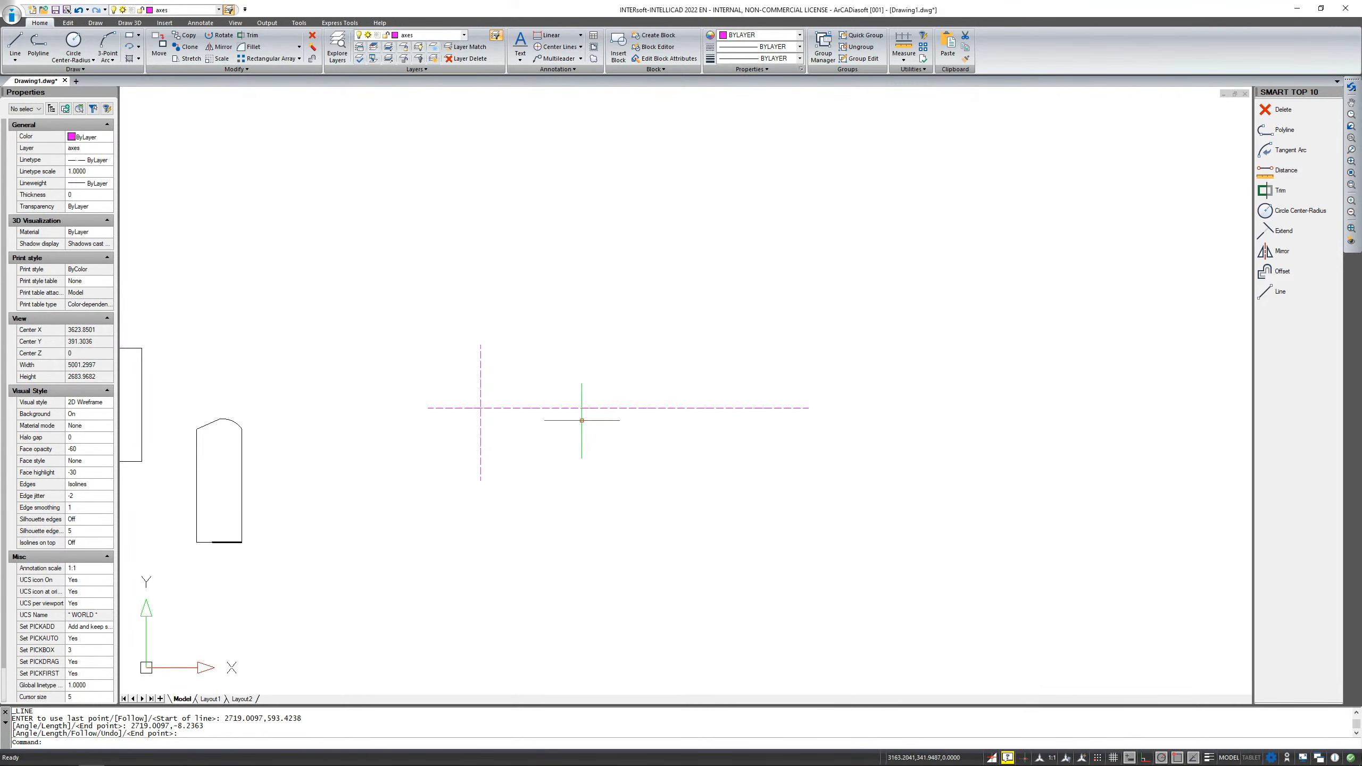
Cancel the circle command and make outline the current layer.
left_click(73, 44)
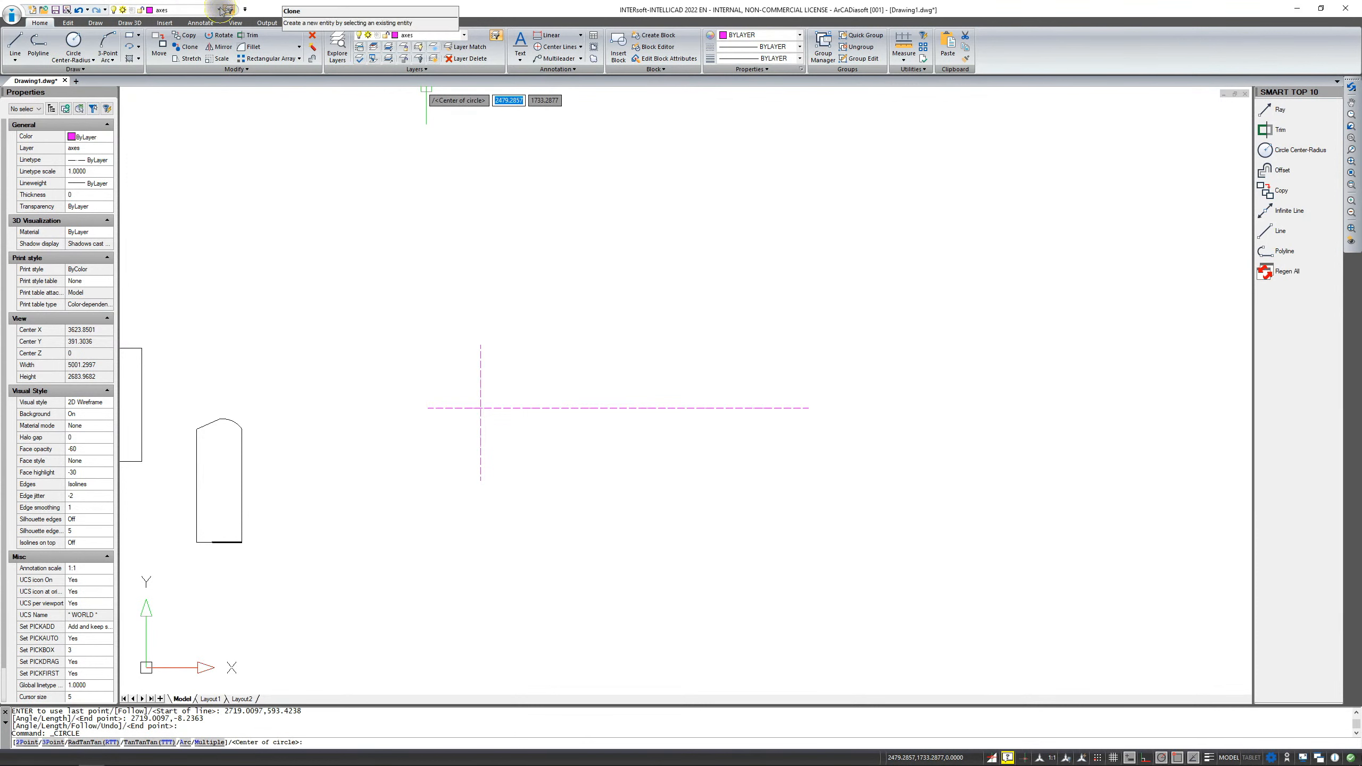
key("Escape")
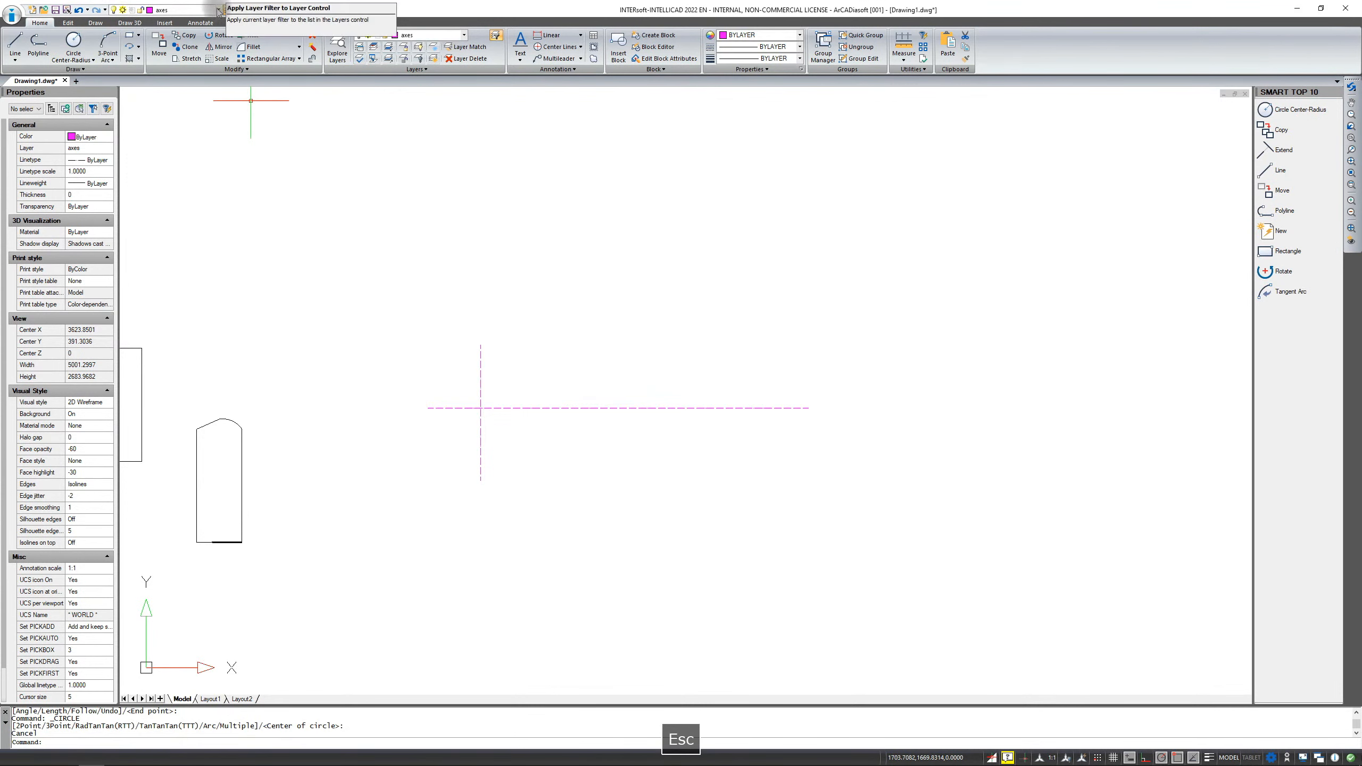
left_click(218, 9)
left_click(177, 52)
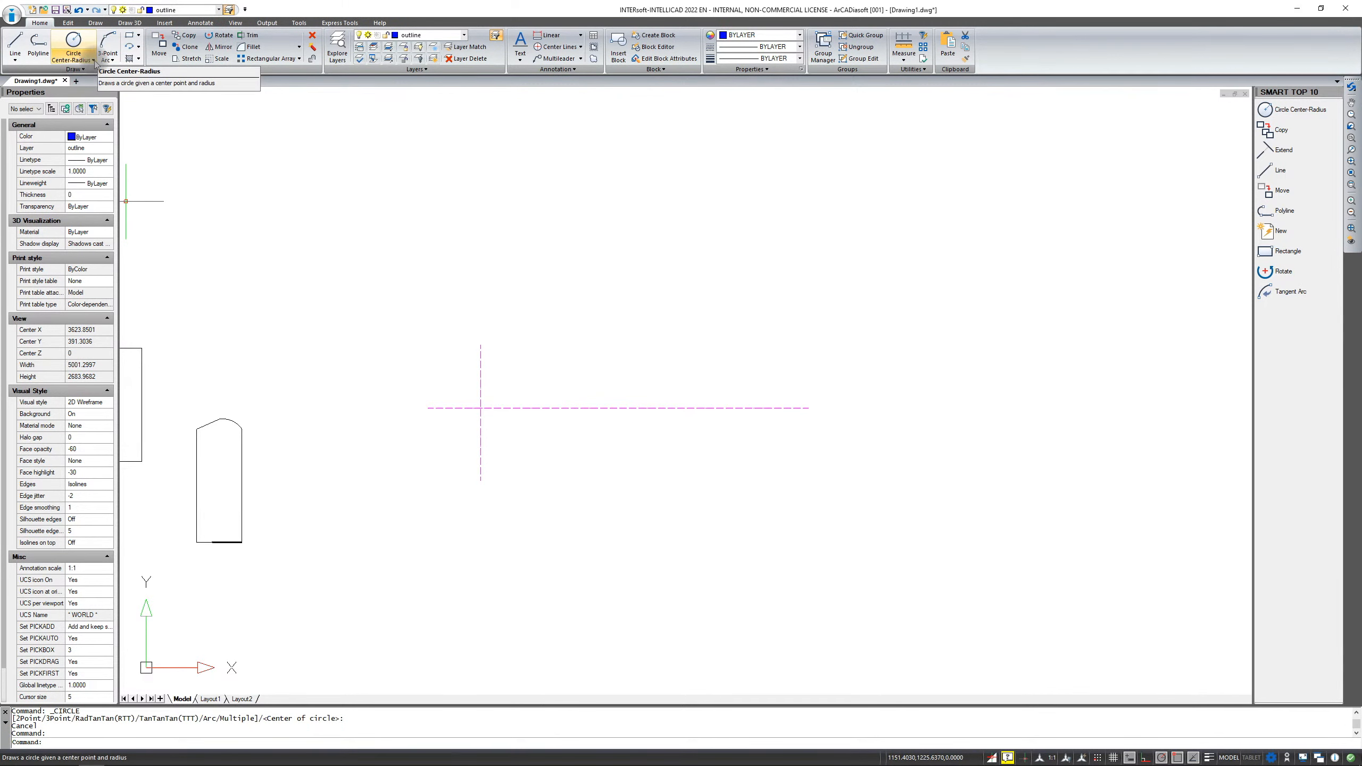
left_click(93, 61)
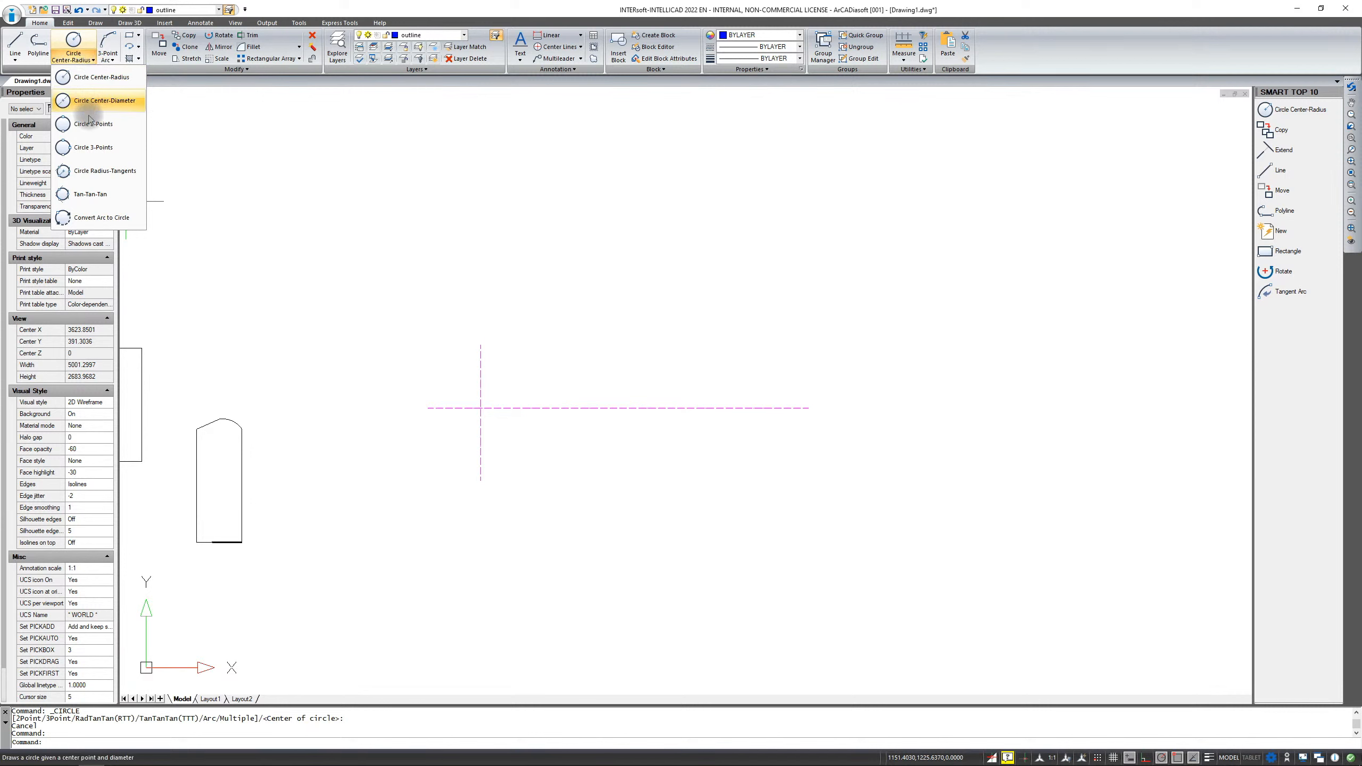
left_click(92, 78)
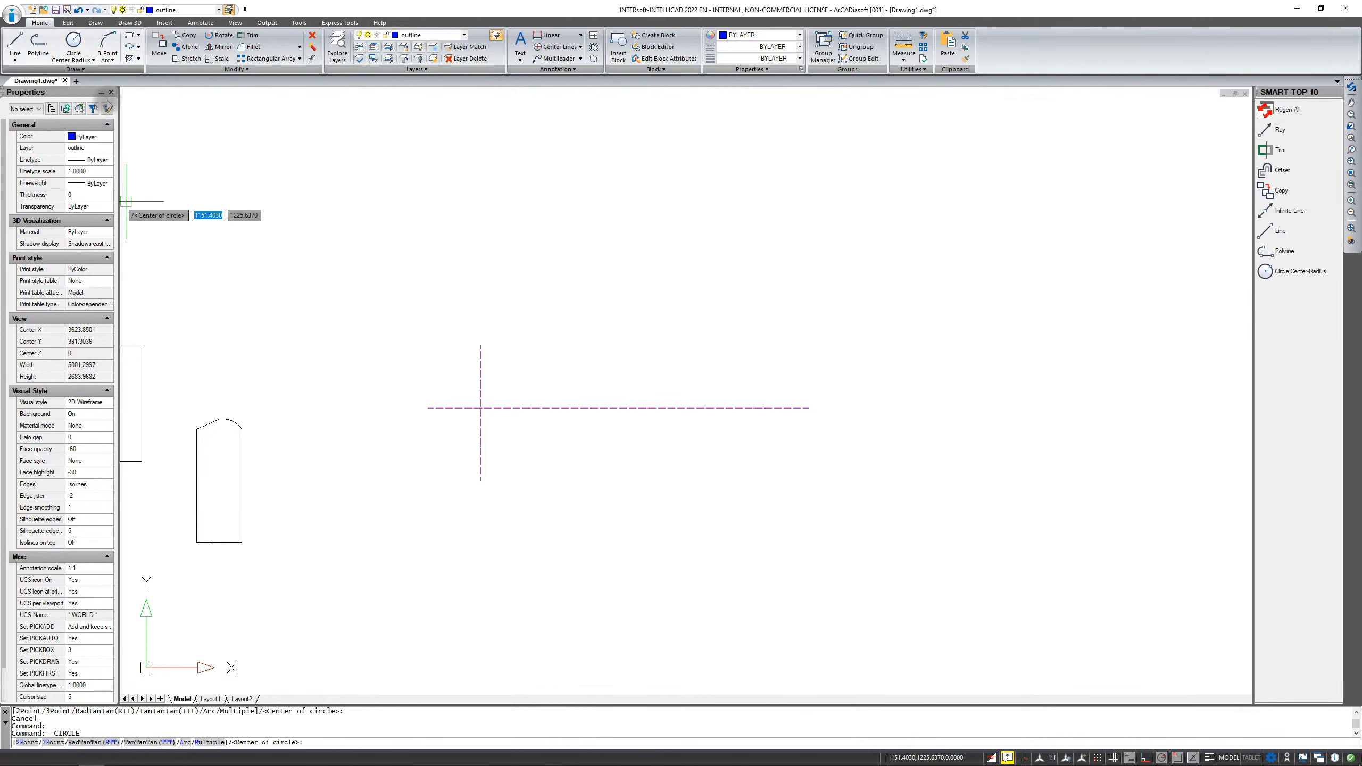
left_click(96, 23)
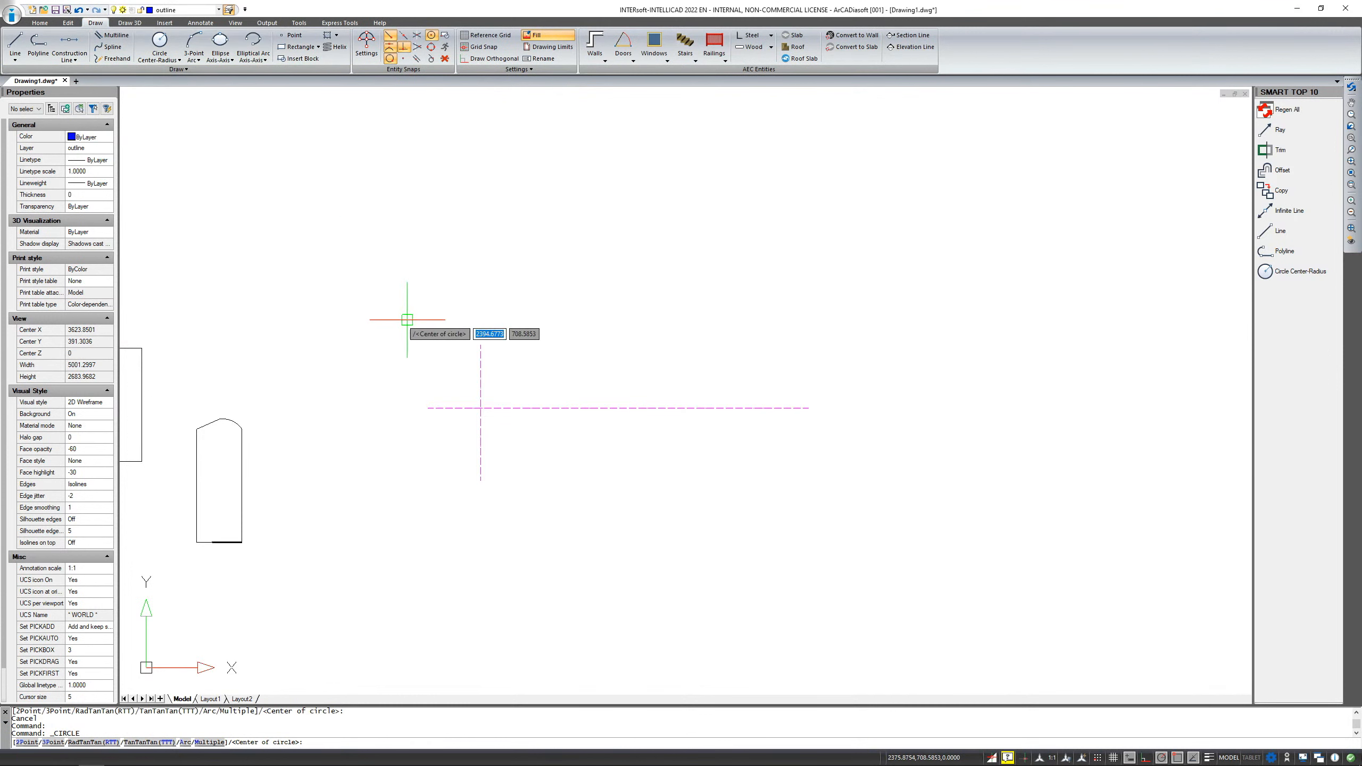
scroll(514, 439, "up", 1)
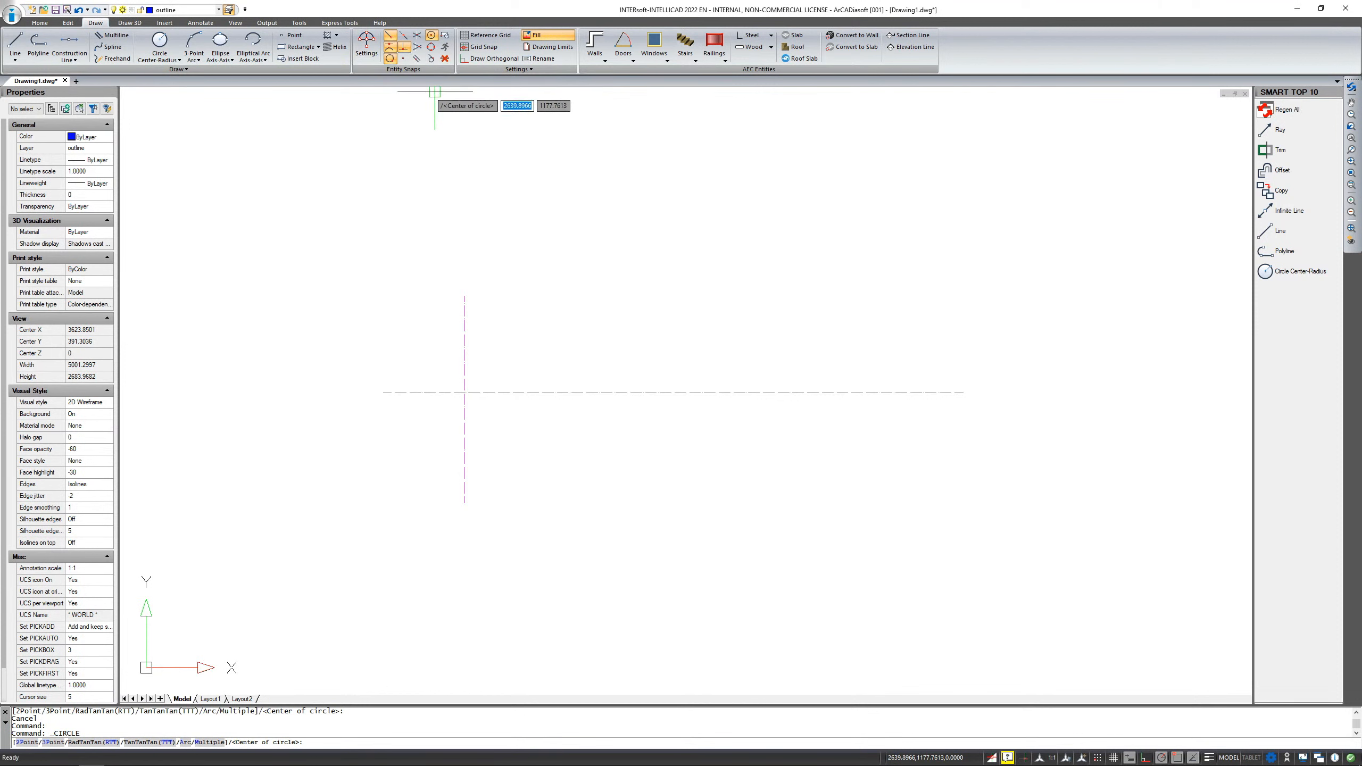
left_click(390, 48)
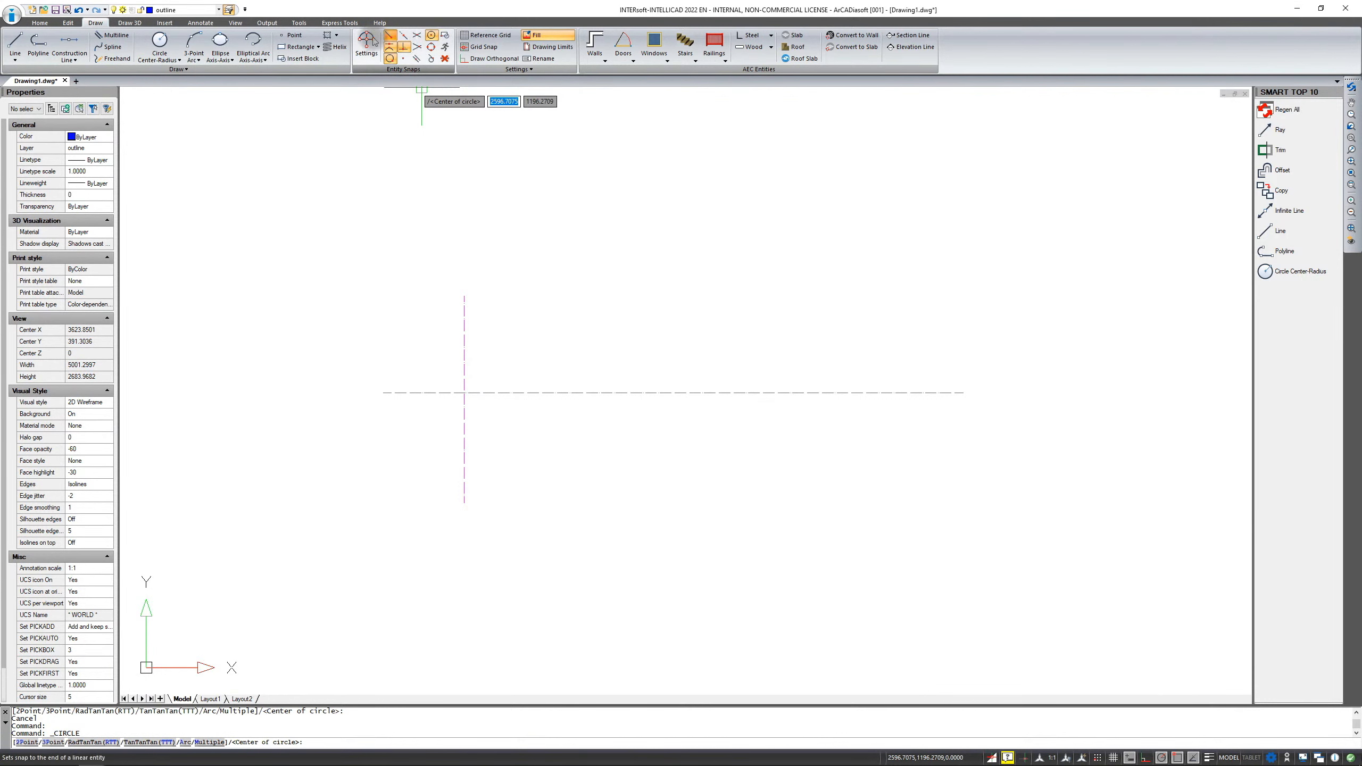
left_click(430, 58)
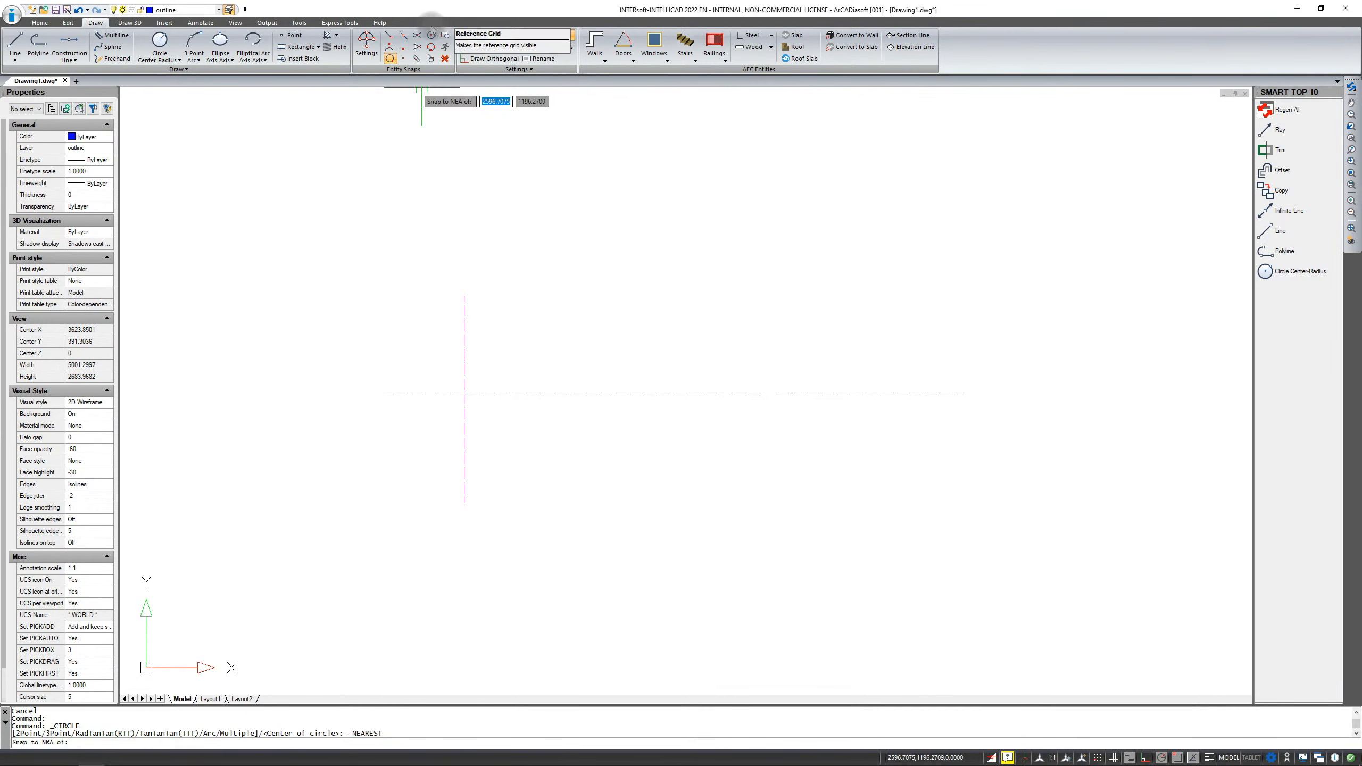
left_click(416, 36)
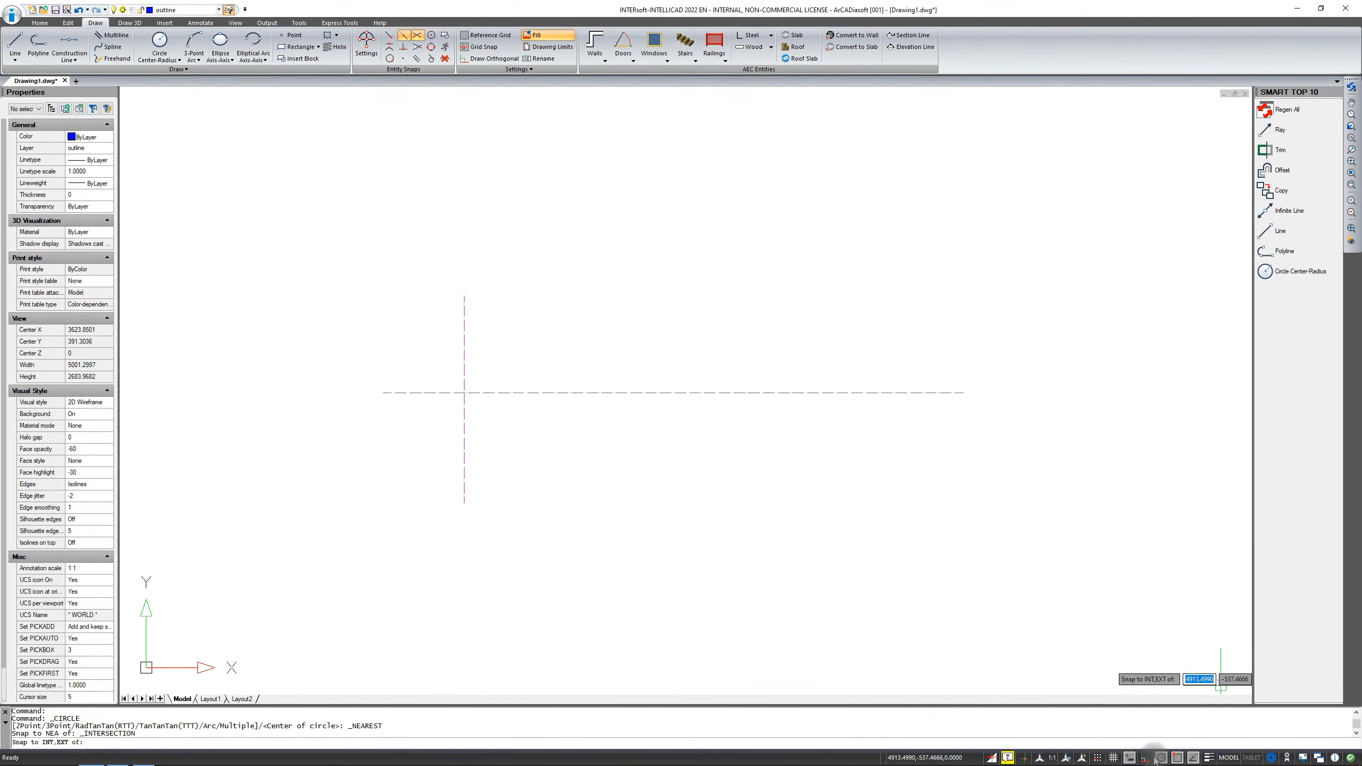
left_click(1178, 758)
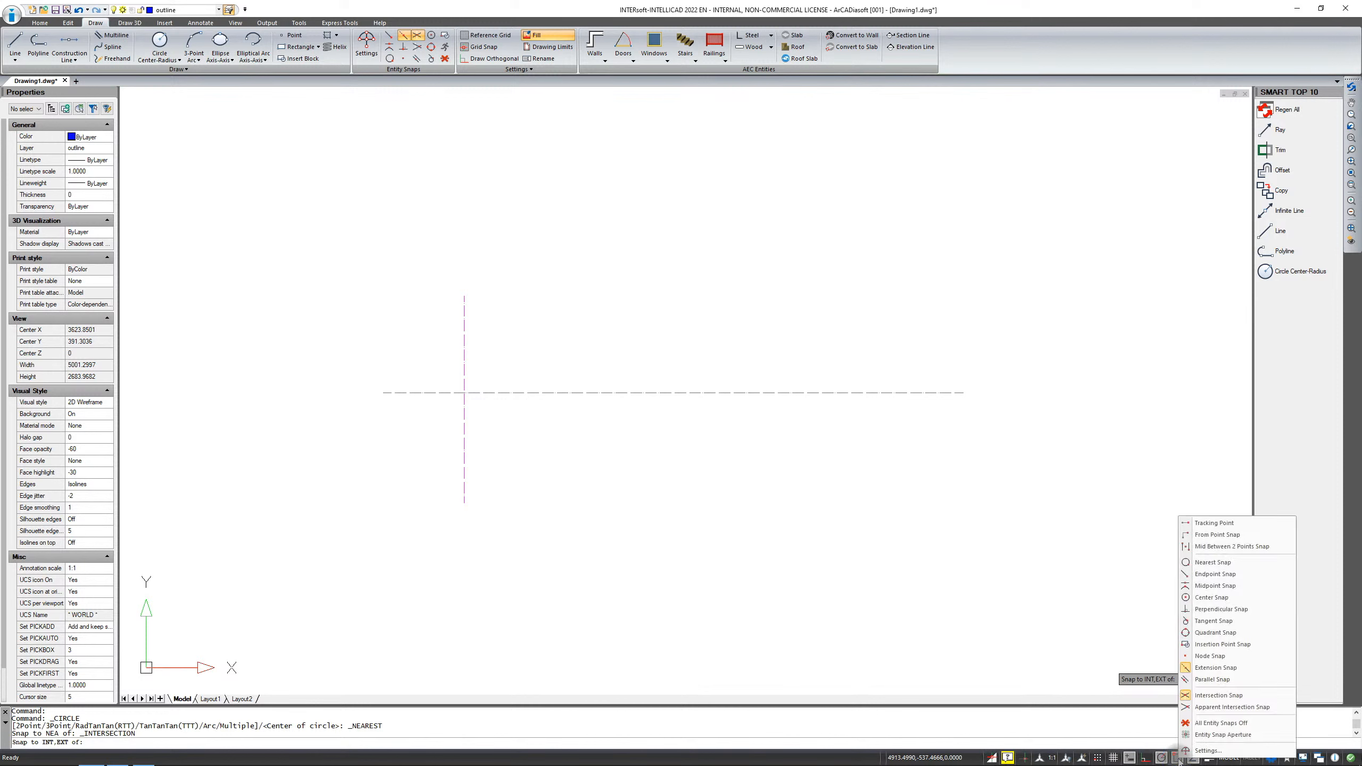
left_click(1005, 54)
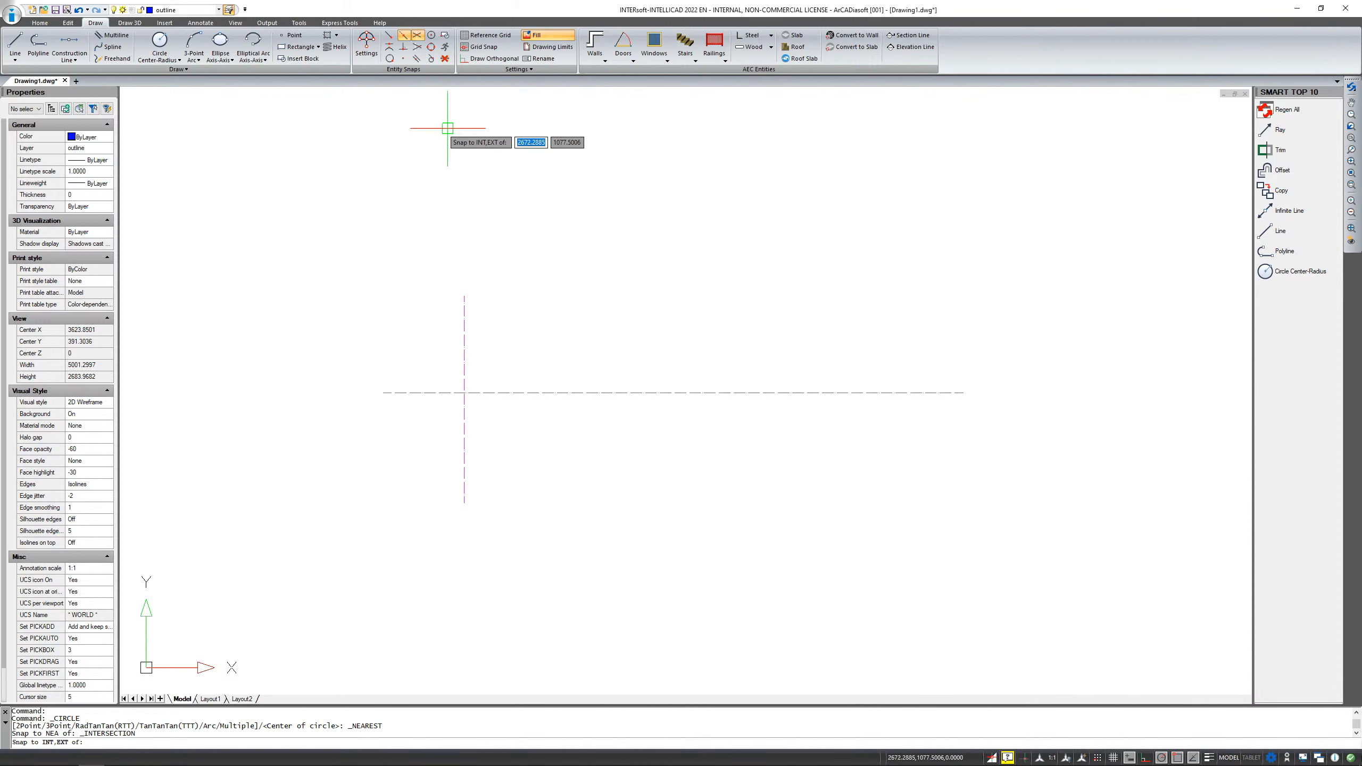
left_click(459, 155)
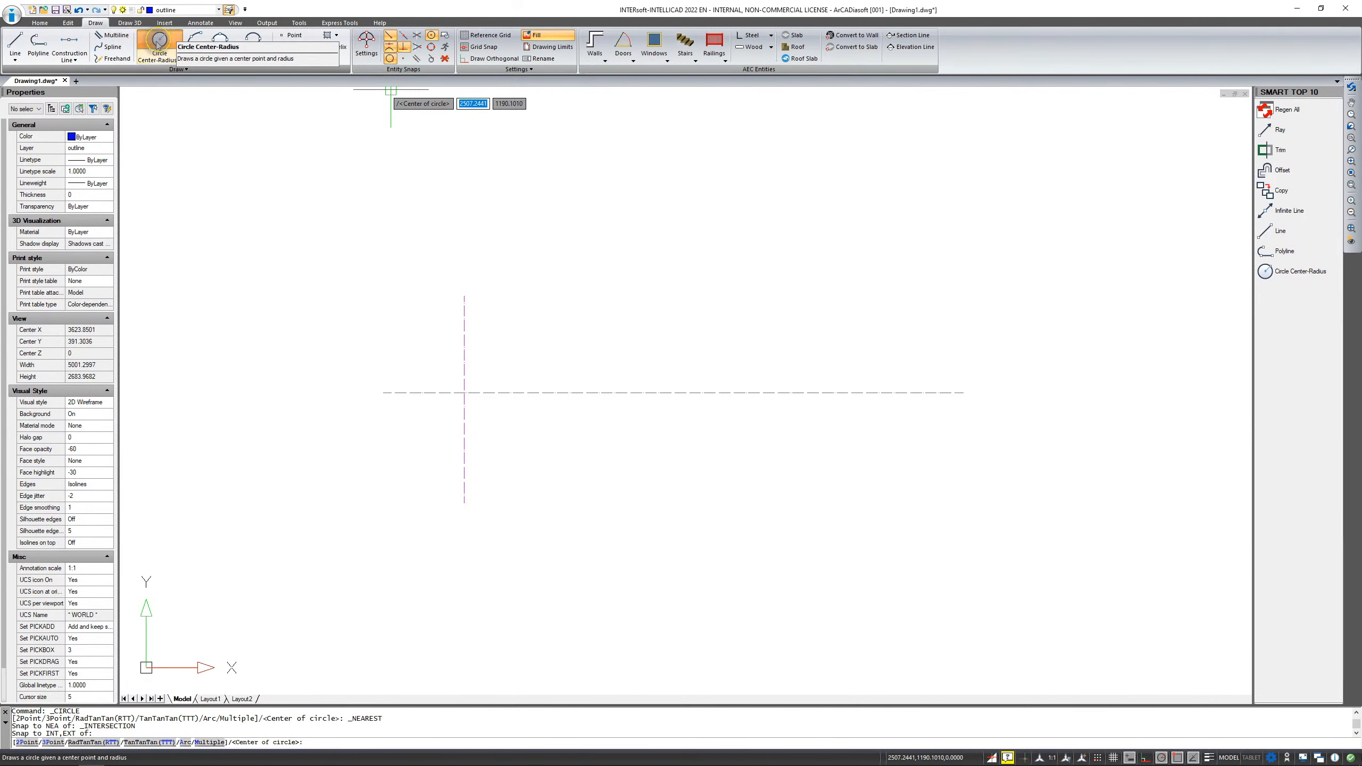
Draw a circle of radius 50 centered on the intersection of the two axes, using the Intersection snap.
left_click(159, 43)
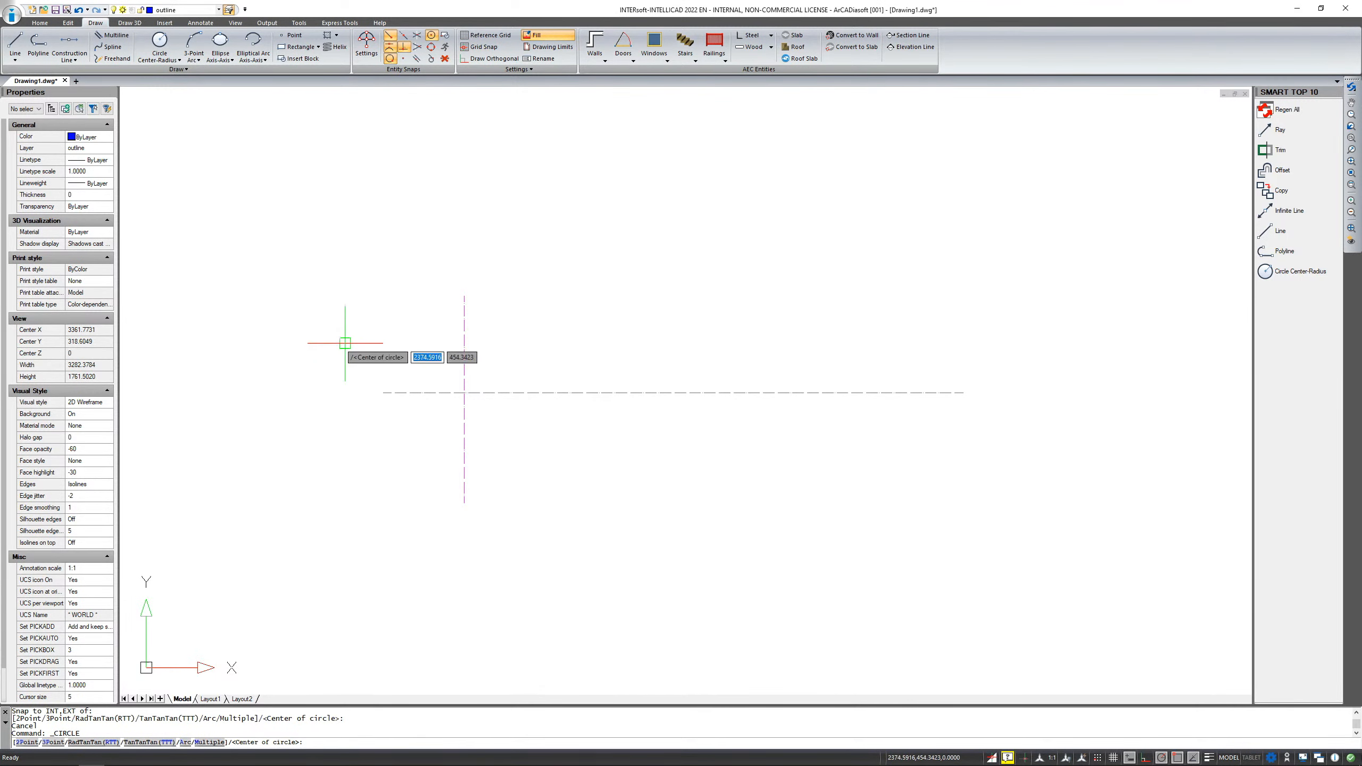
left_click(417, 38)
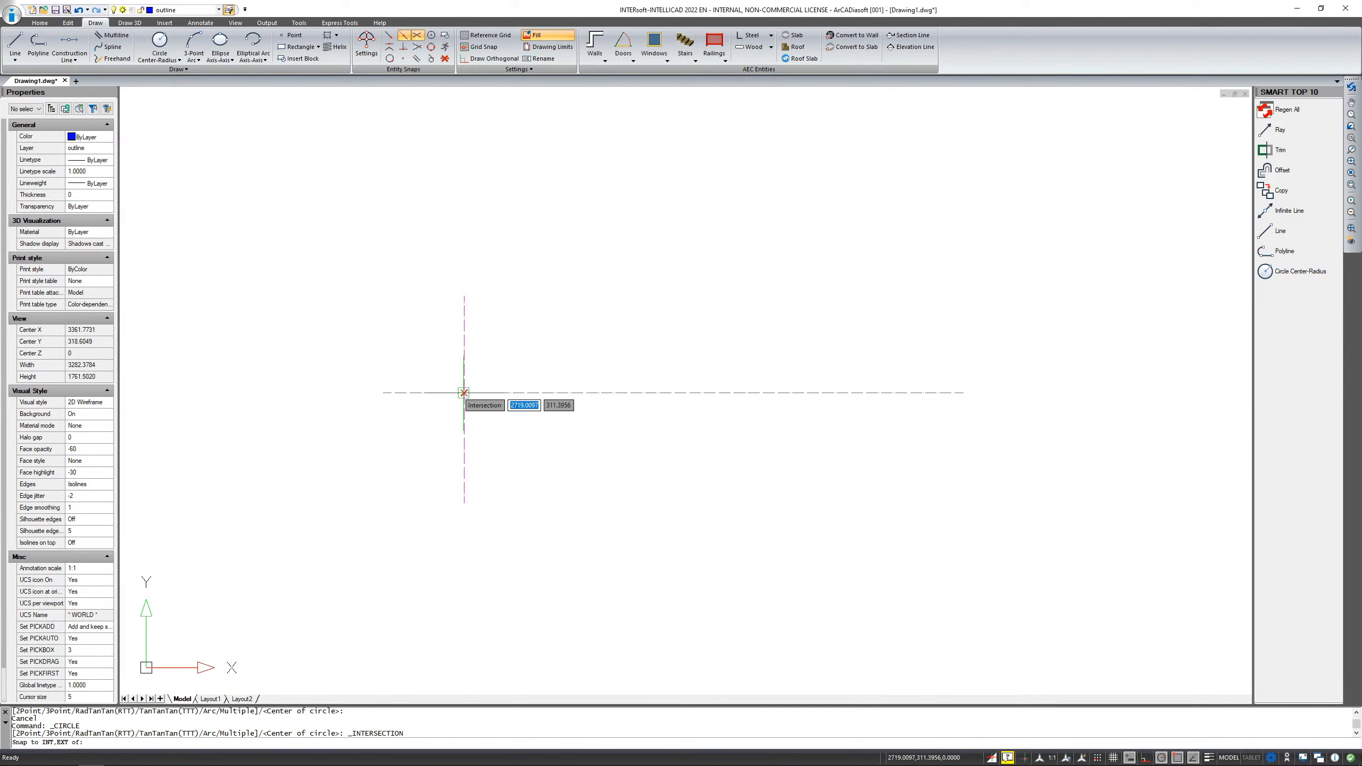
left_click(463, 392)
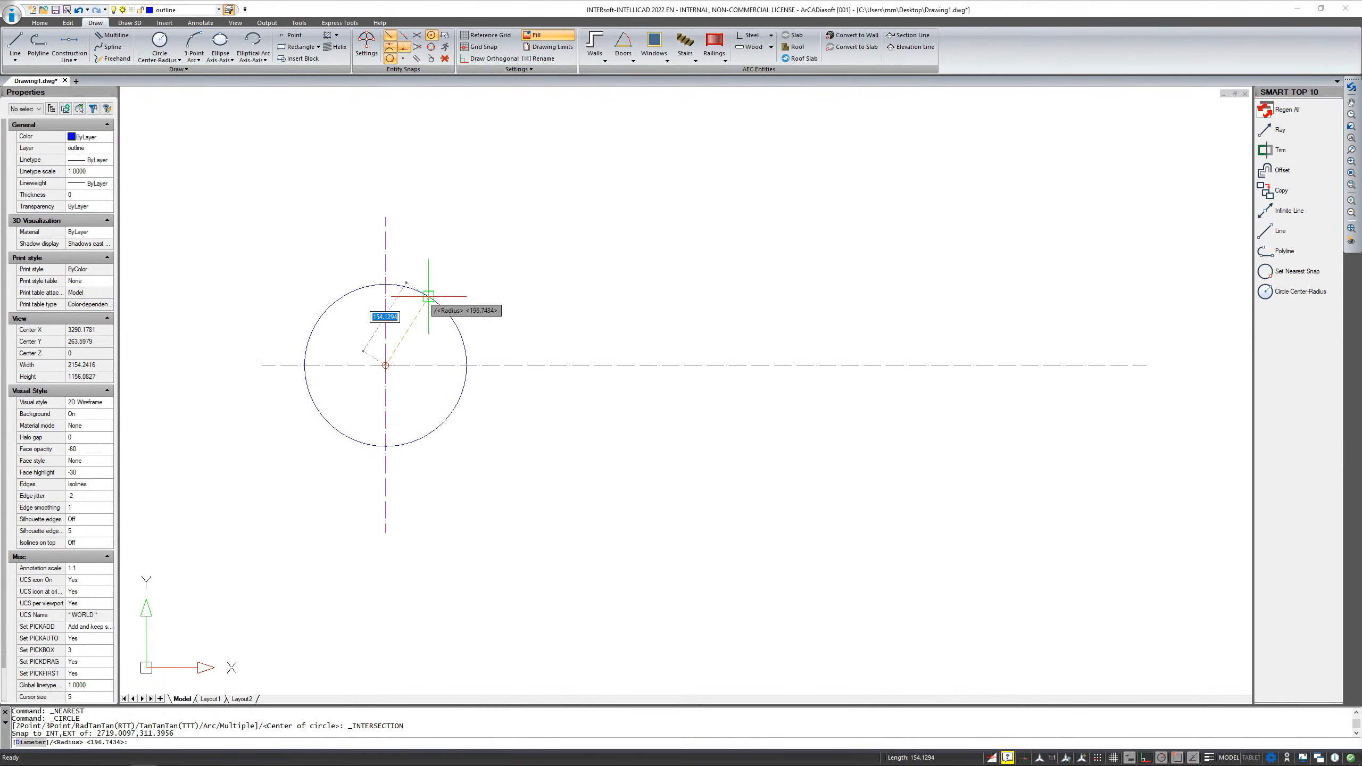
type("5")
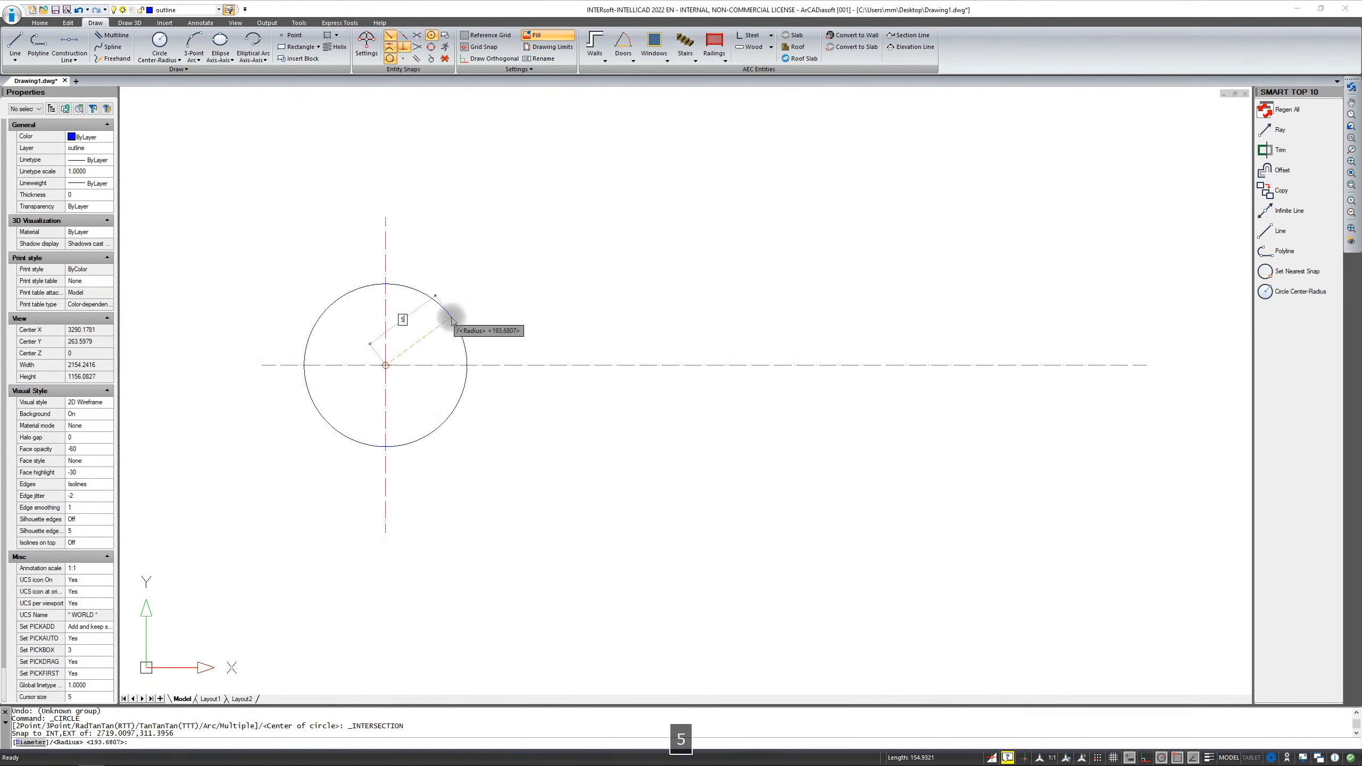
type("0")
key("Return")
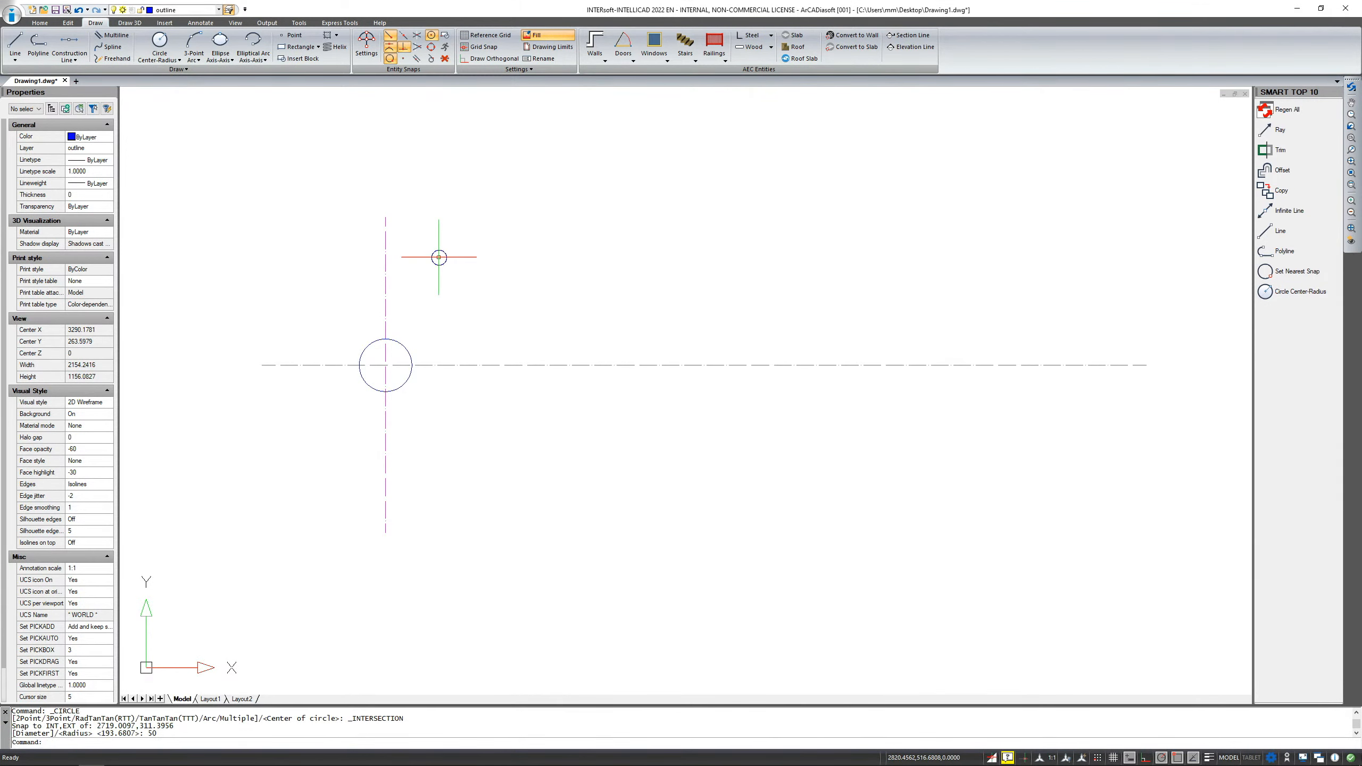
Cancel the repeated circle command and turn off the Nearest entity snap.
right_click(439, 257)
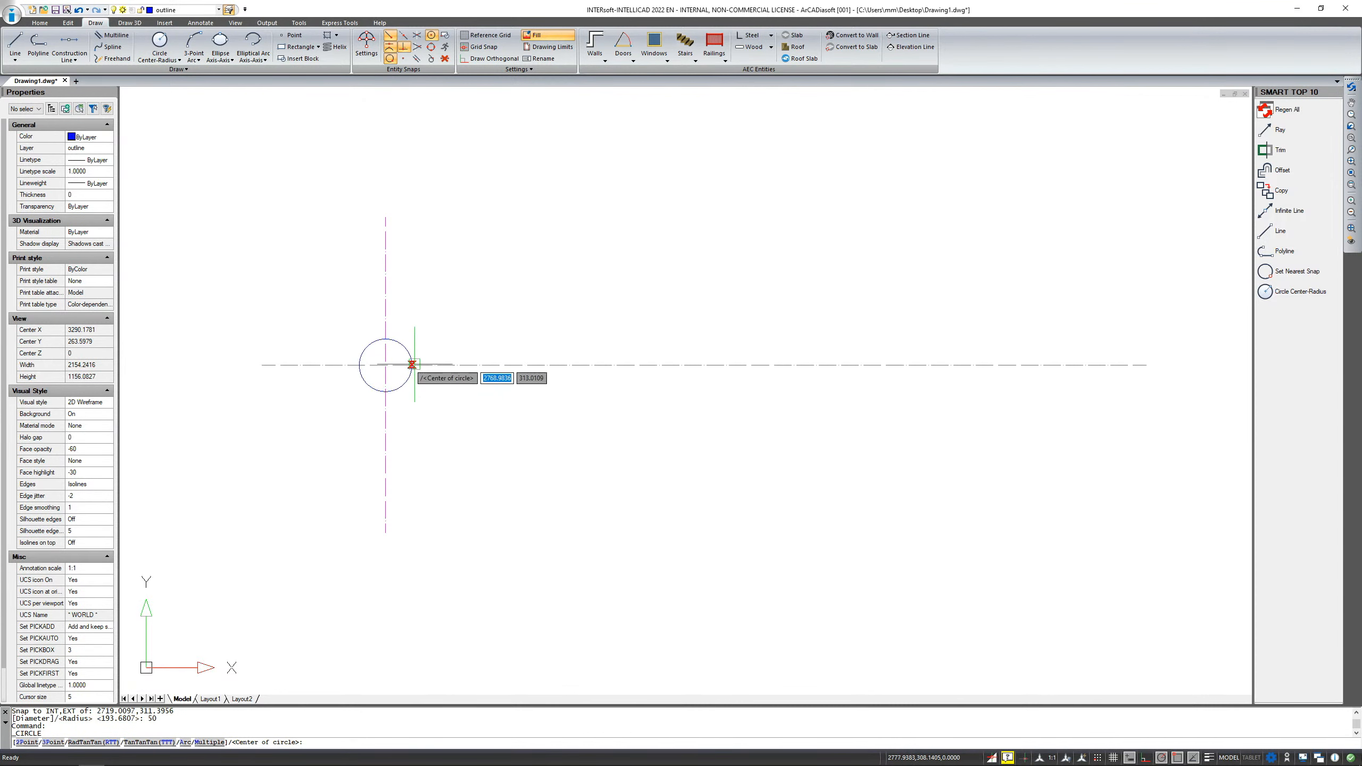
scroll(405, 391, "up", 4)
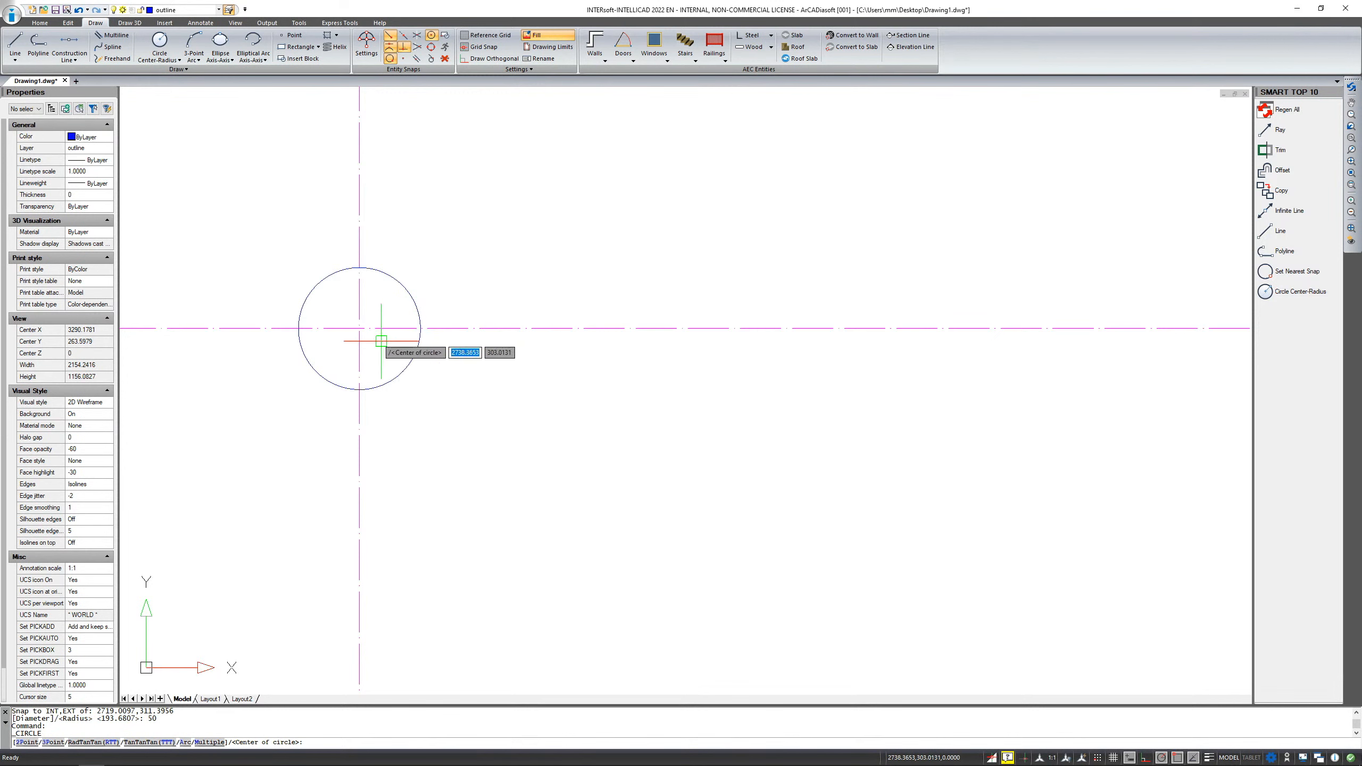
middle_click(427, 235)
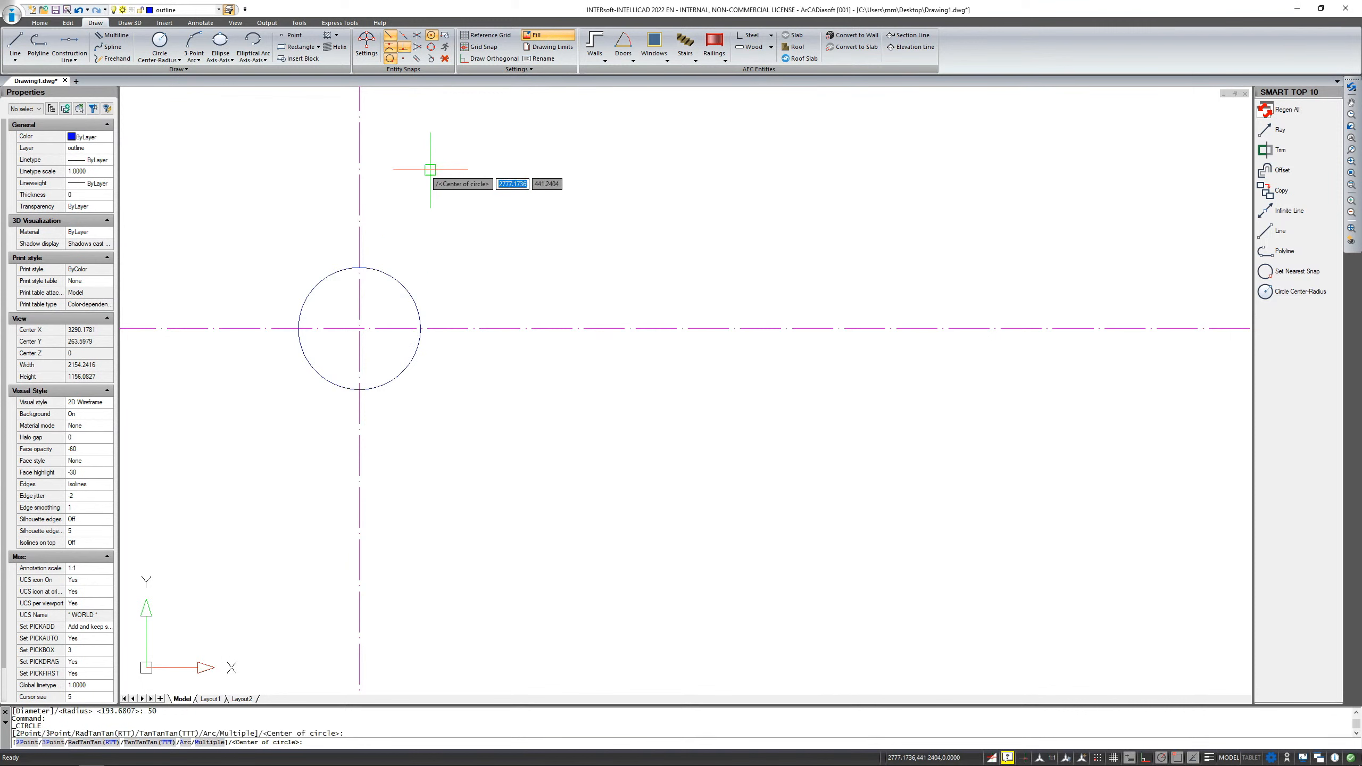
key("Escape")
left_click(392, 59)
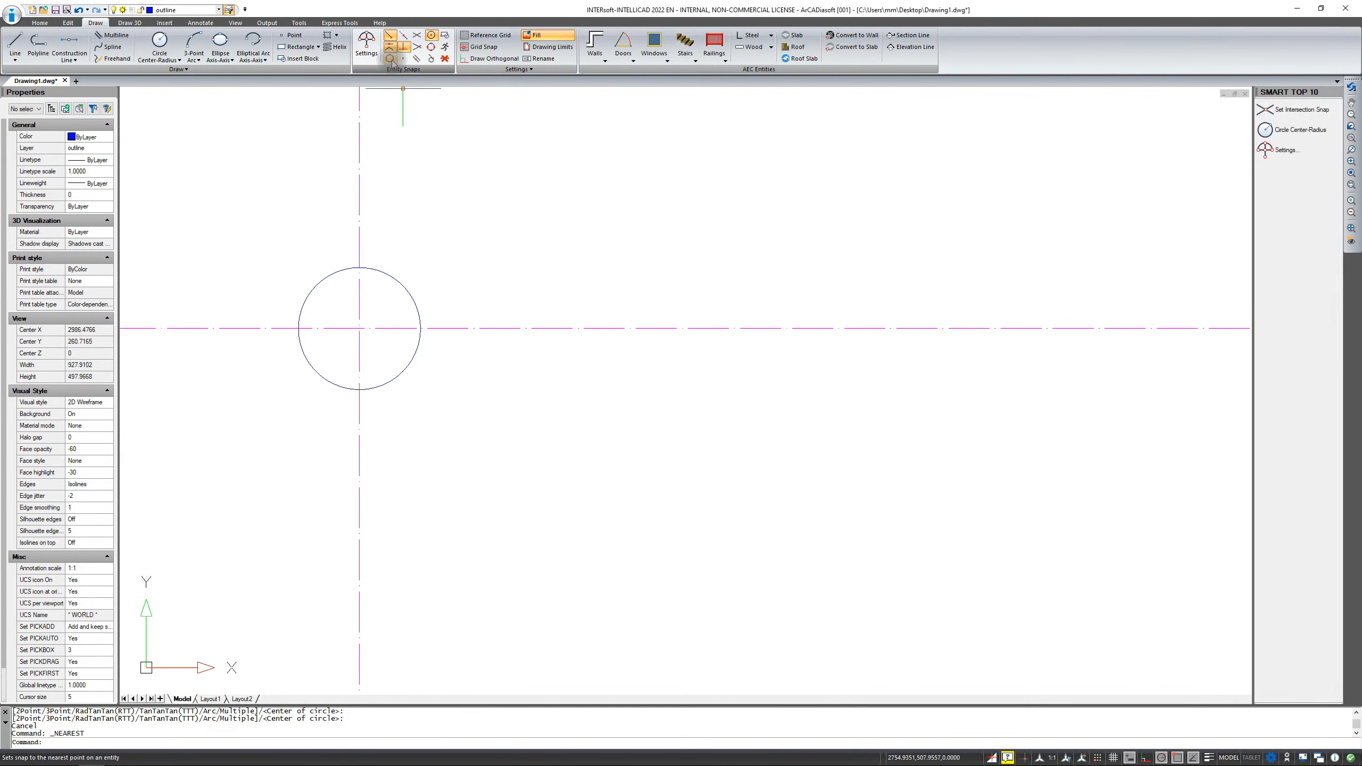
Try to start a second circle snapped to the existing circle's center.
left_click(160, 43)
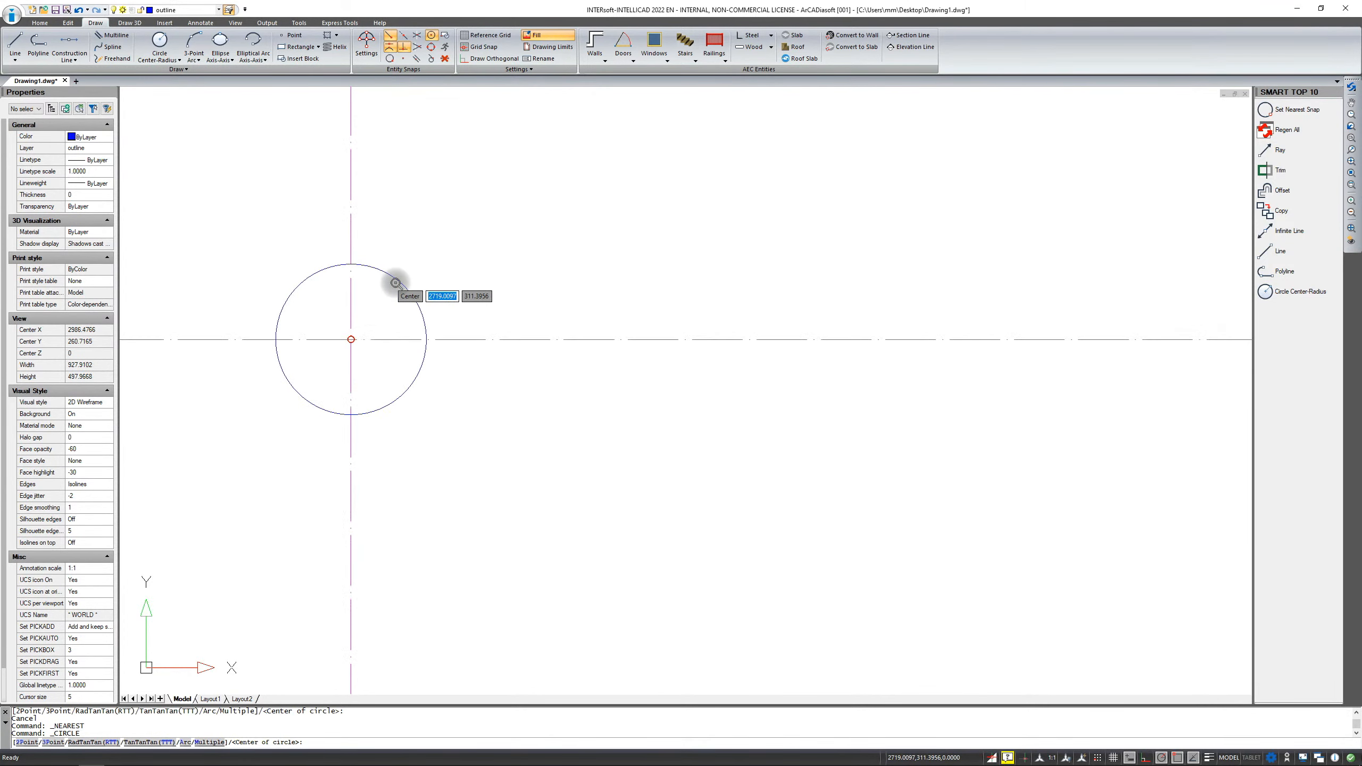
left_click(396, 278)
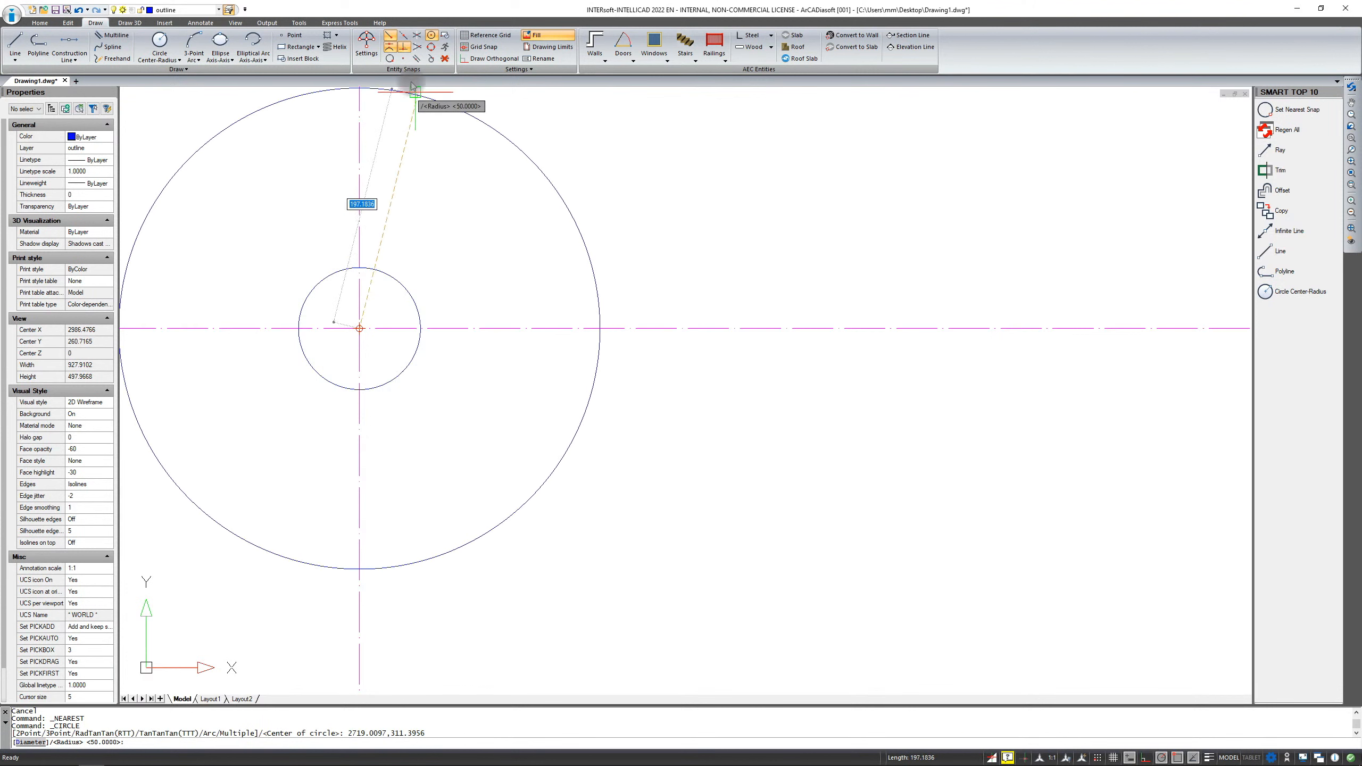
key("Escape")
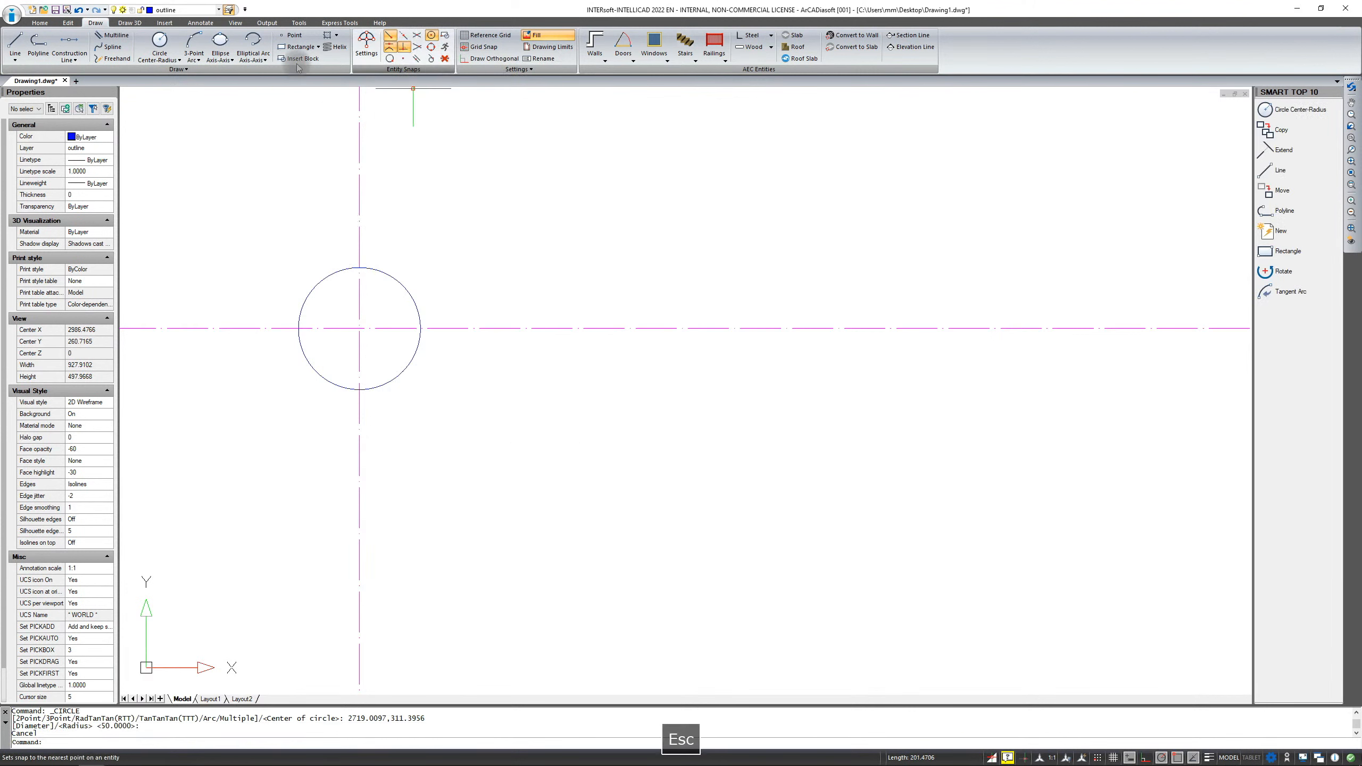
left_click(16, 45)
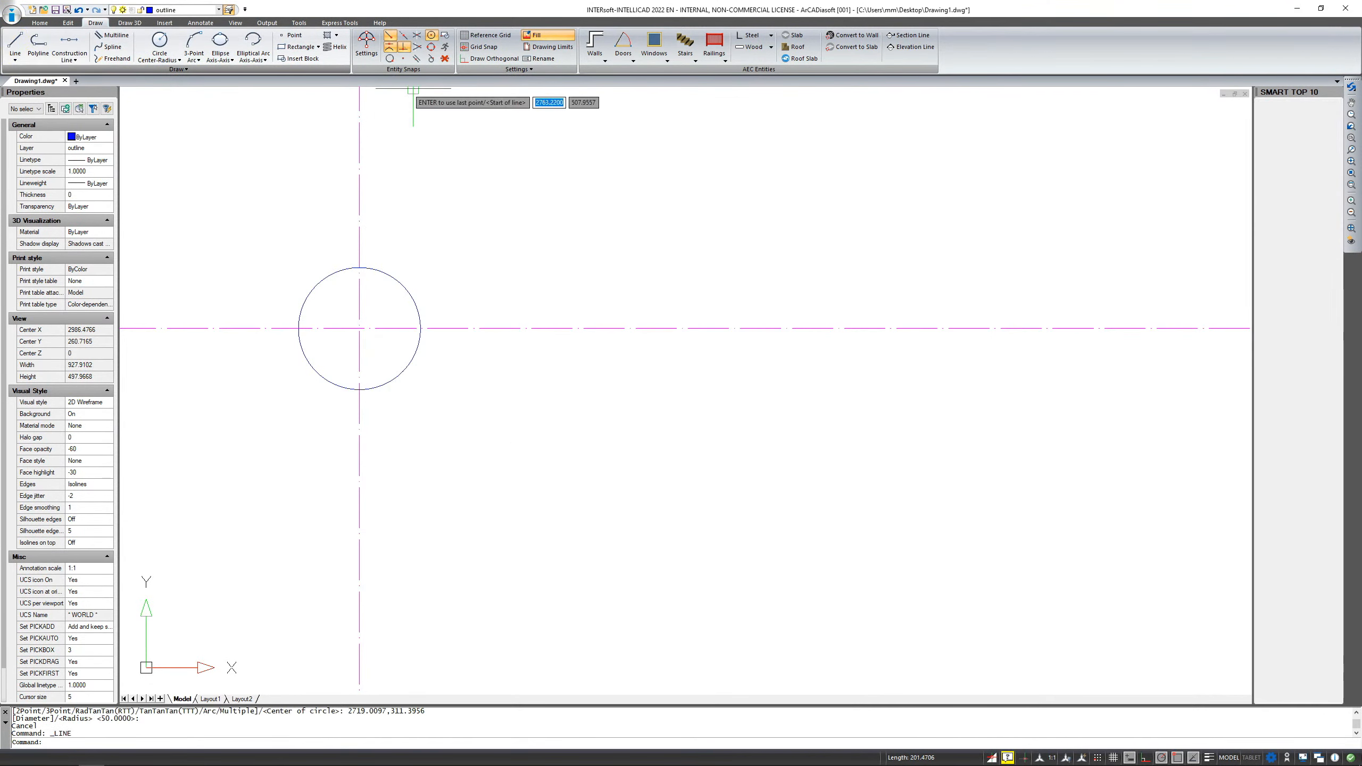
left_click(637, 547)
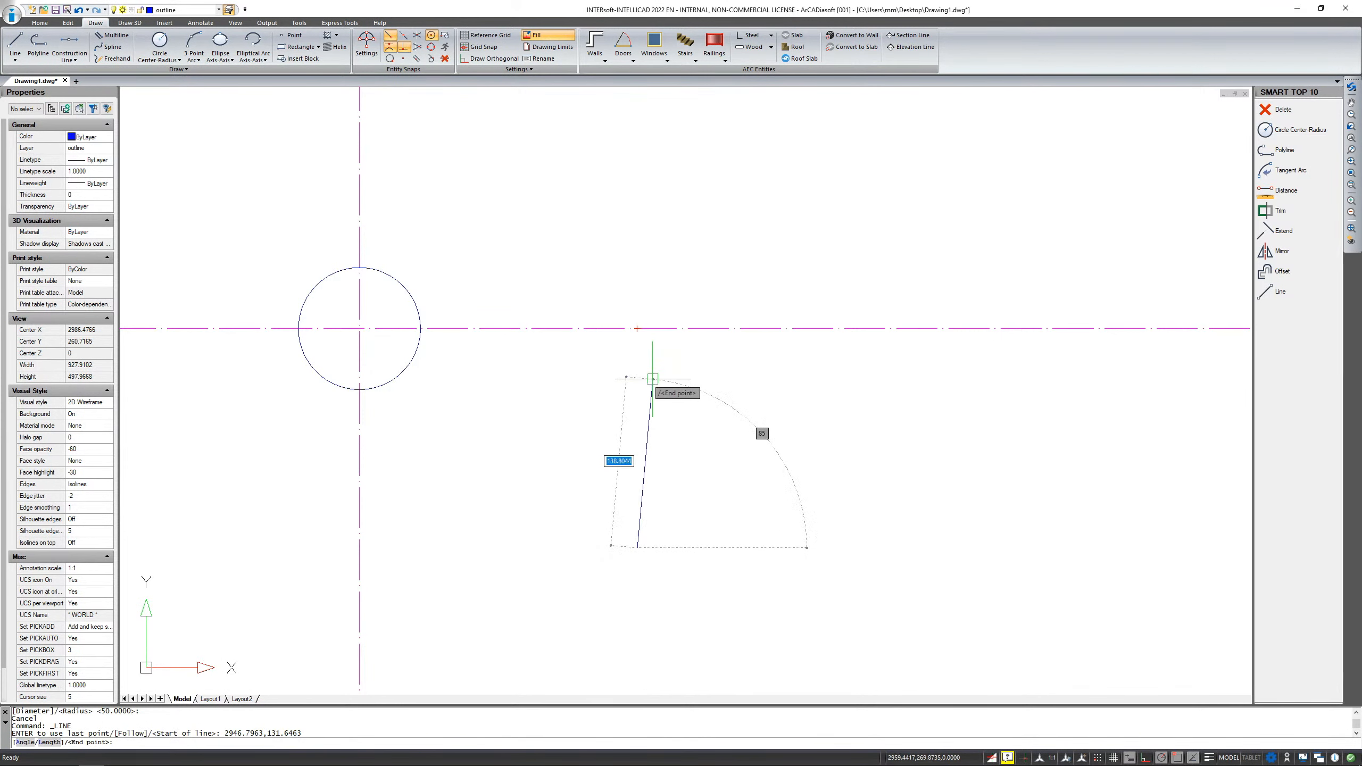
key("Escape")
scroll(736, 340, "down", 5)
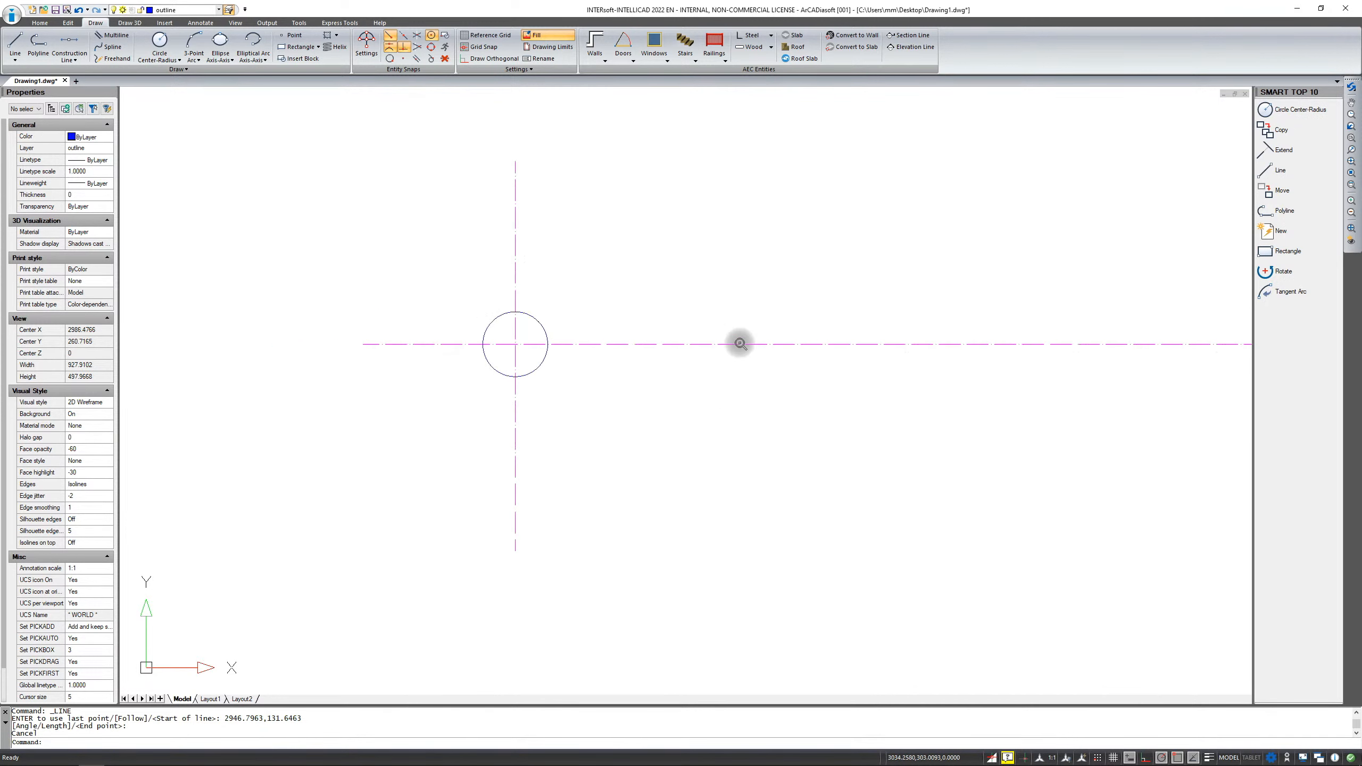
scroll(240, 124, "down", 1)
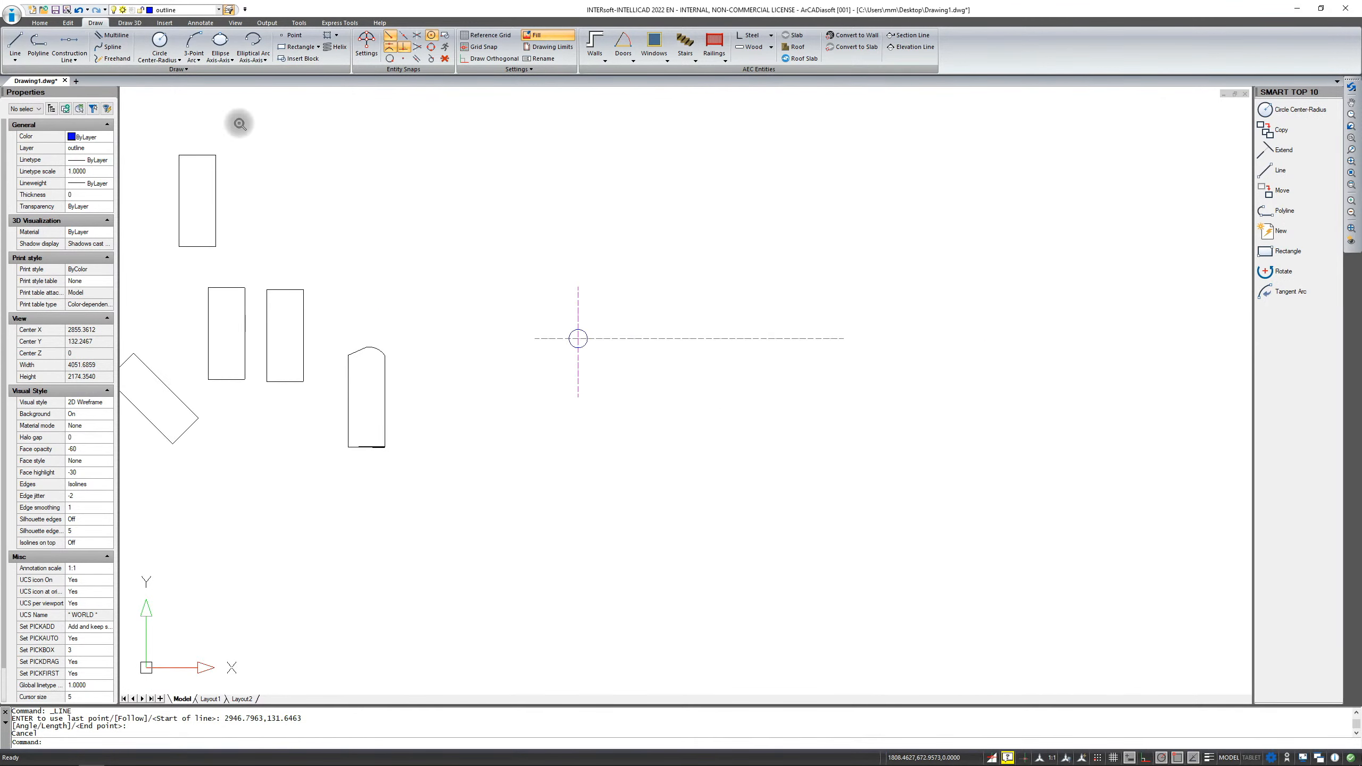
left_click(15, 44)
left_click(168, 341)
key("Escape")
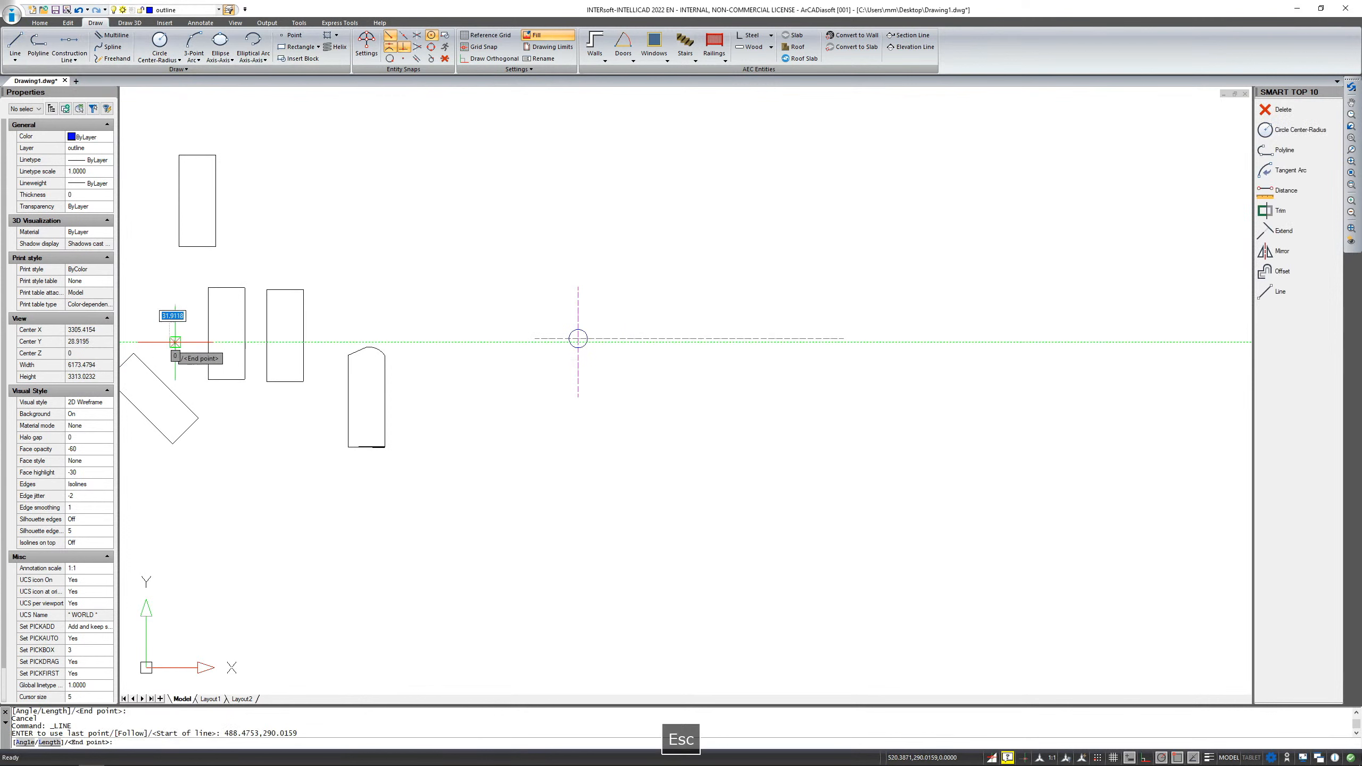
scroll(735, 306, "up", 3)
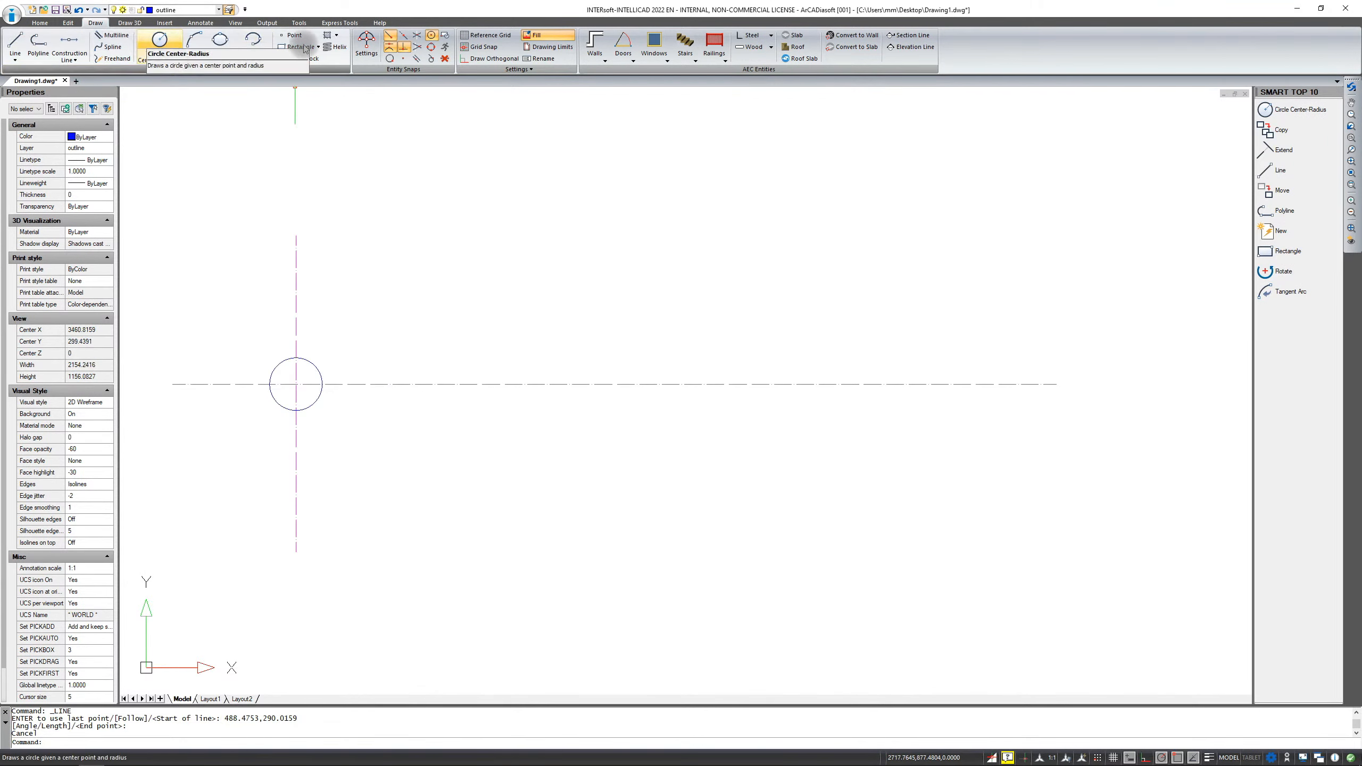
Try to start a line on the circle with the Tangent snap and cancel it.
left_click(16, 44)
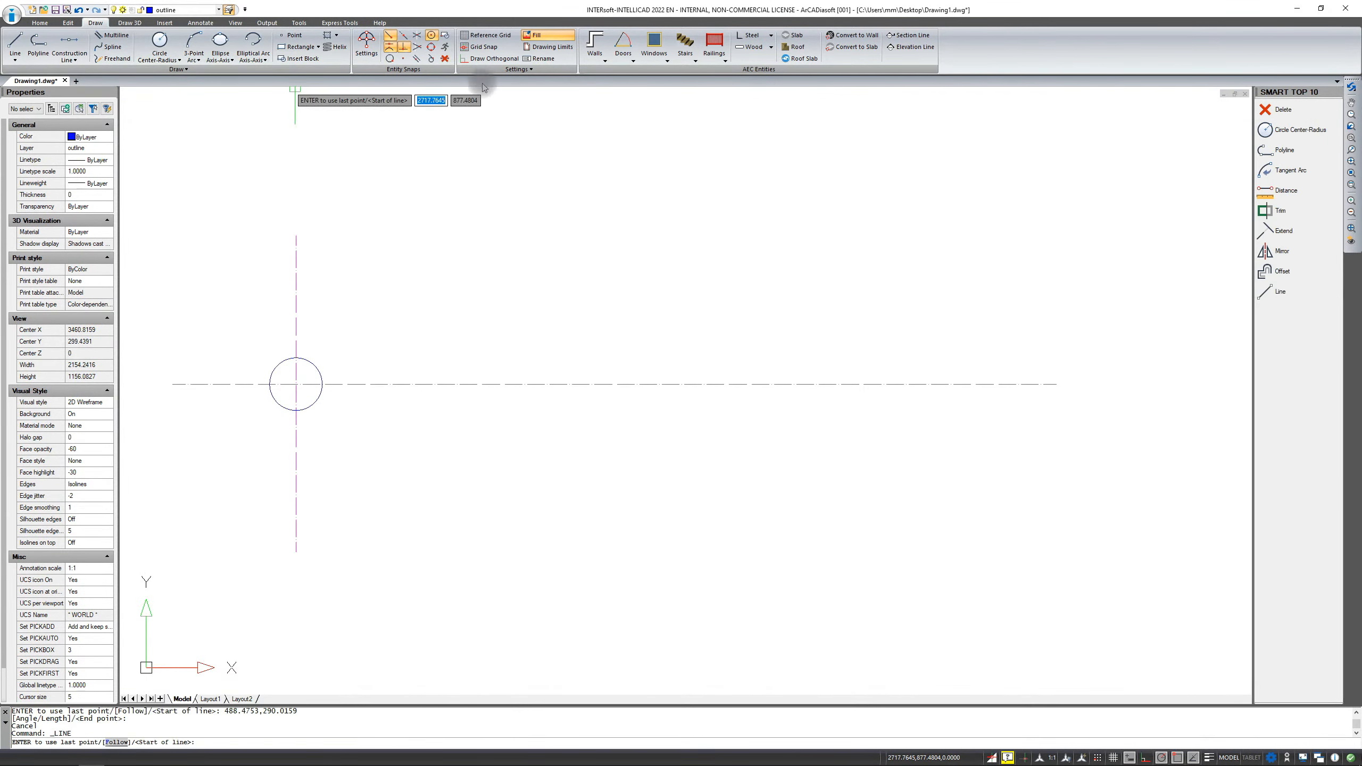
left_click(431, 58)
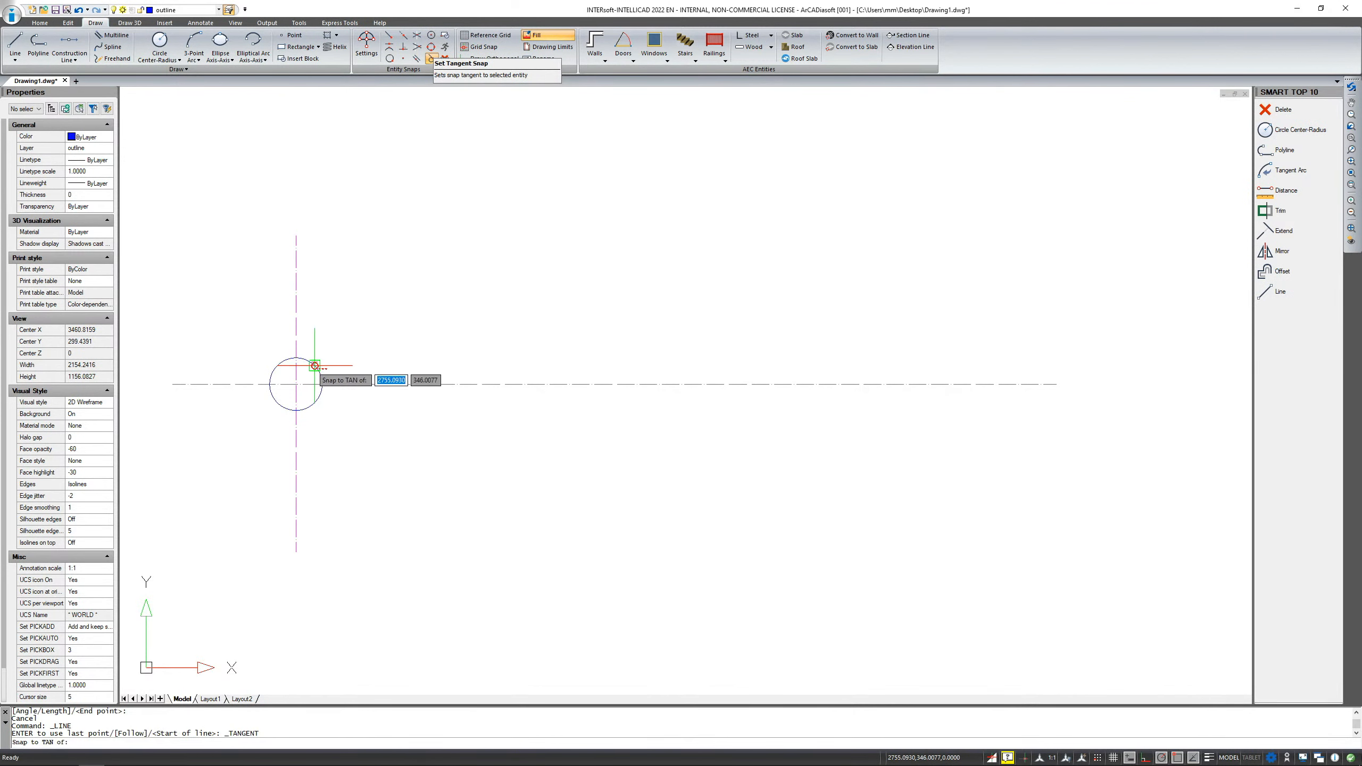
left_click(292, 368)
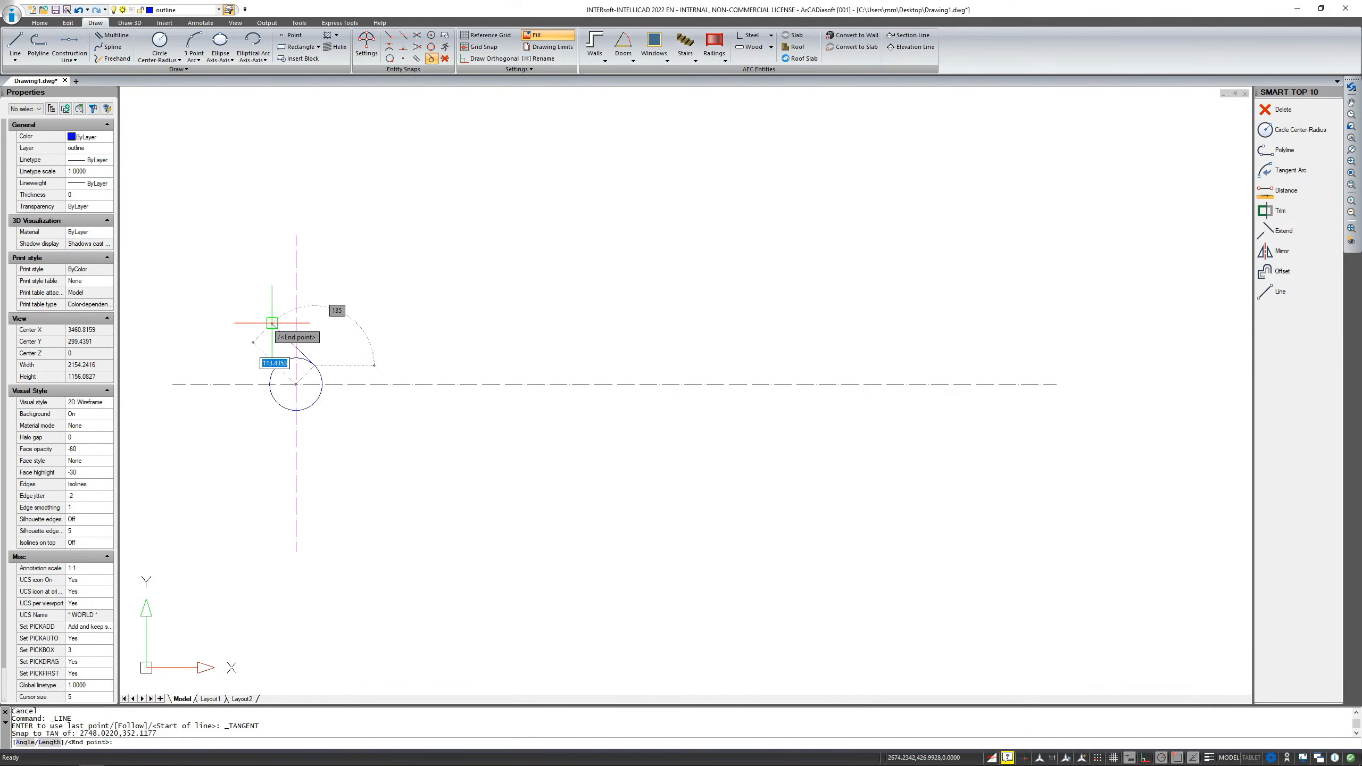
scroll(296, 421, "up", 3)
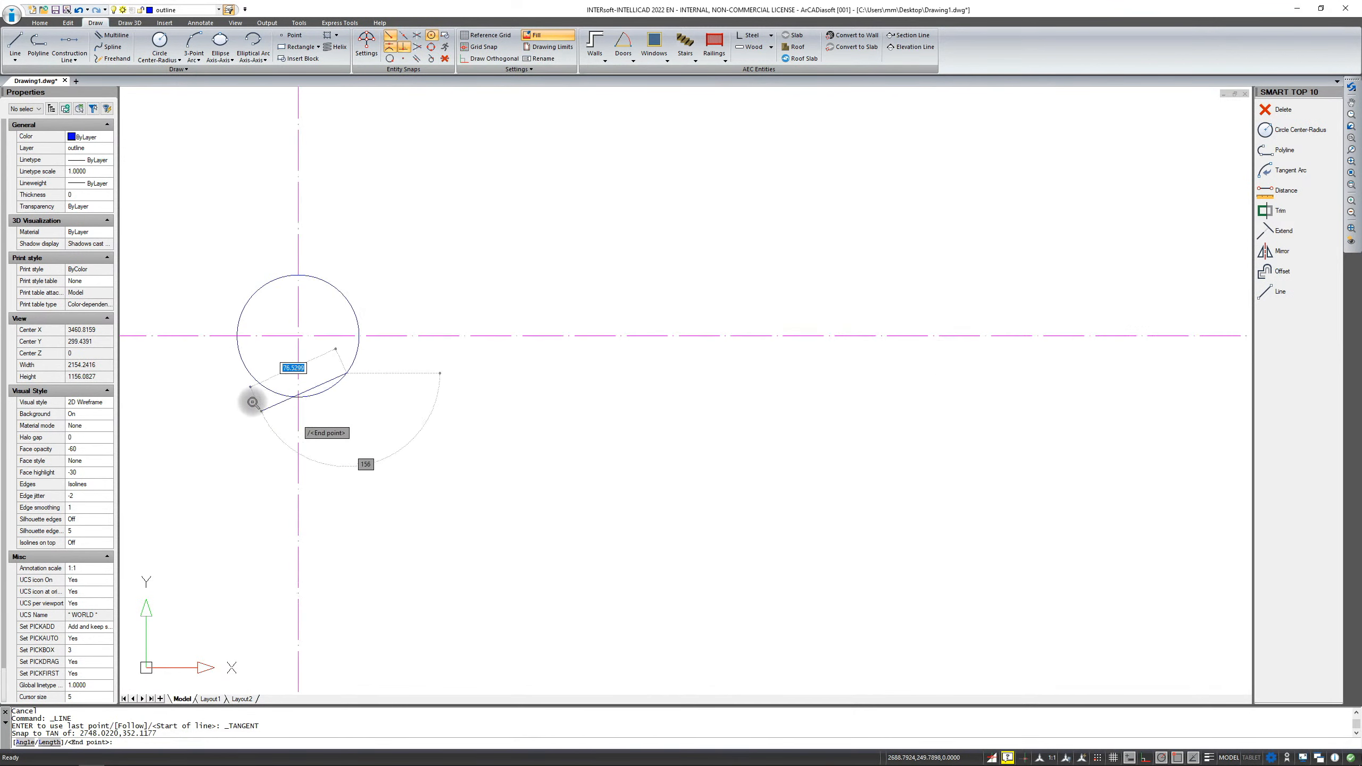
key("Escape")
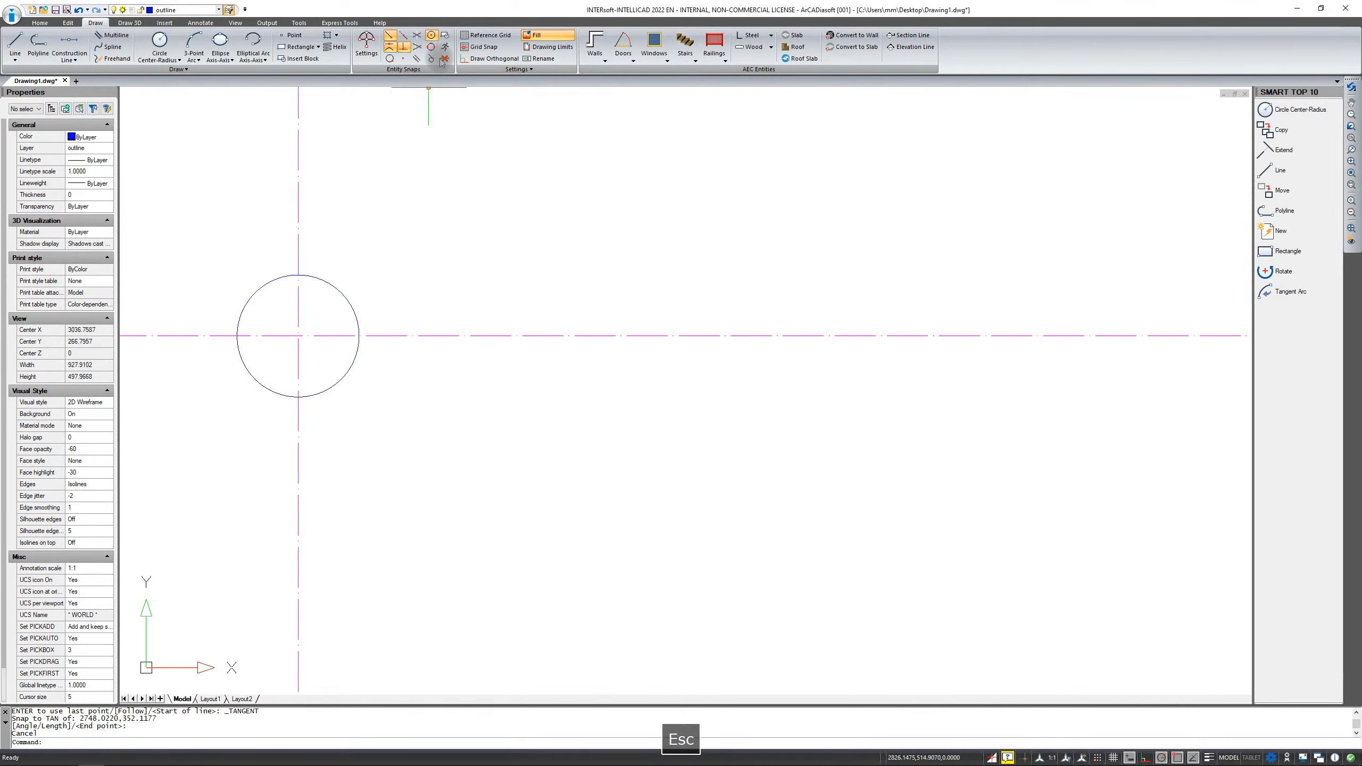
Turn on the Quadrant entity snap and cancel the line command started with it.
left_click(430, 47)
left_click(15, 43)
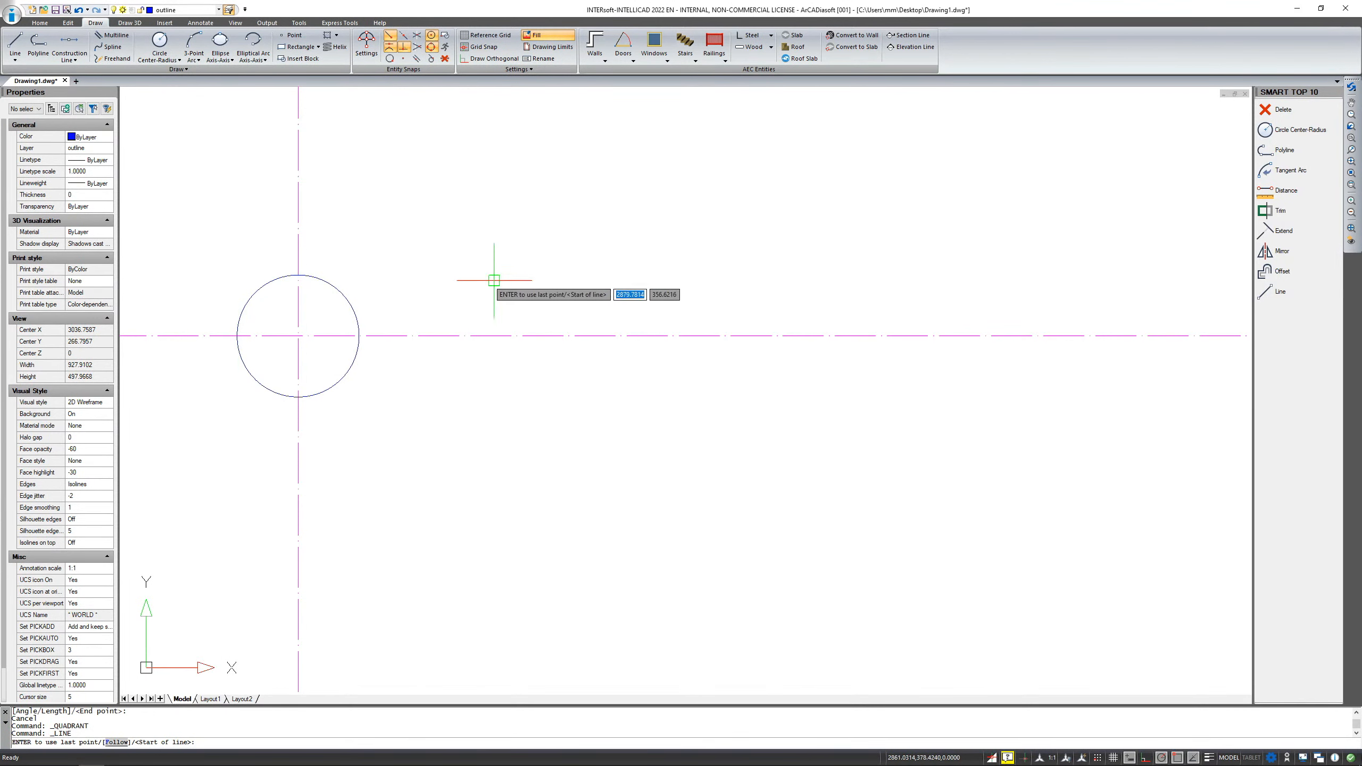
scroll(622, 314, "down", 1)
key("Escape")
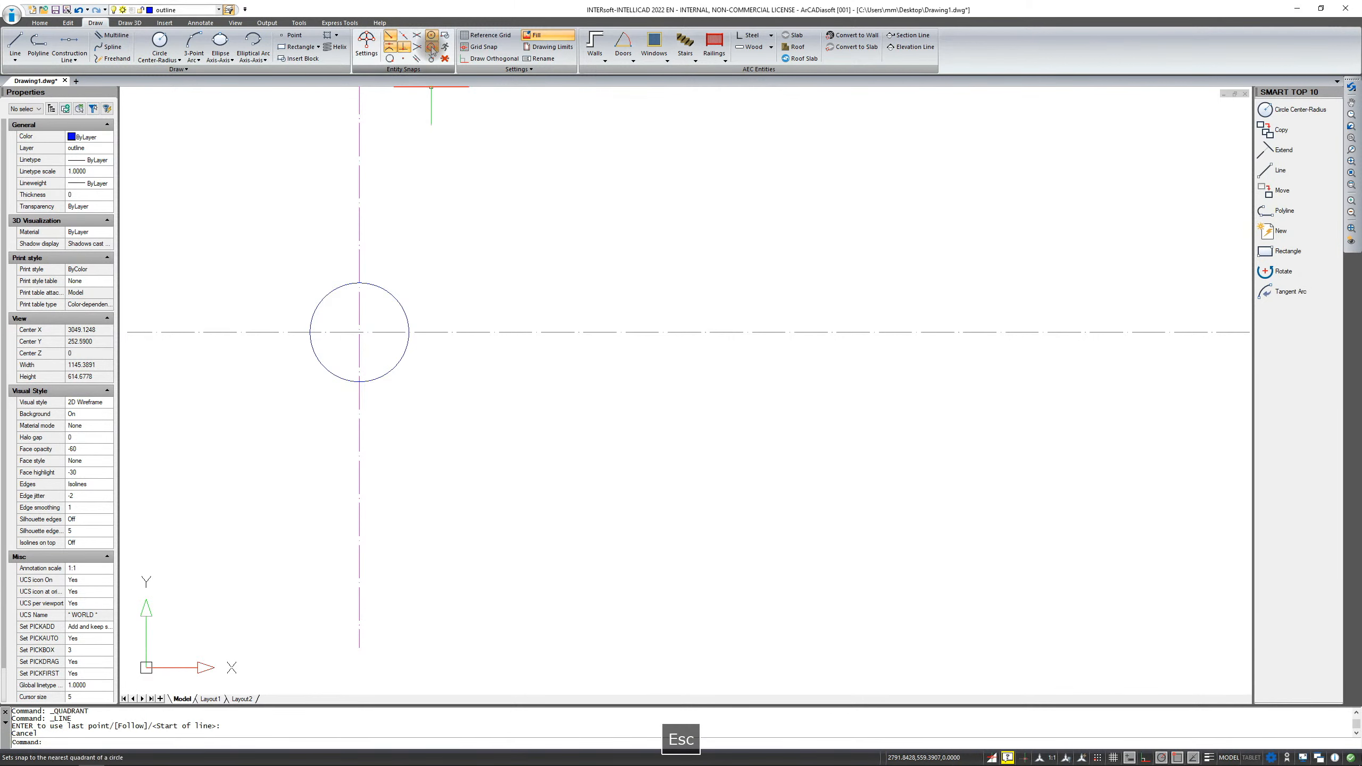
Turn off the Quadrant entity snap and draw a radius 100 circle concentric with the existing circle.
left_click(431, 46)
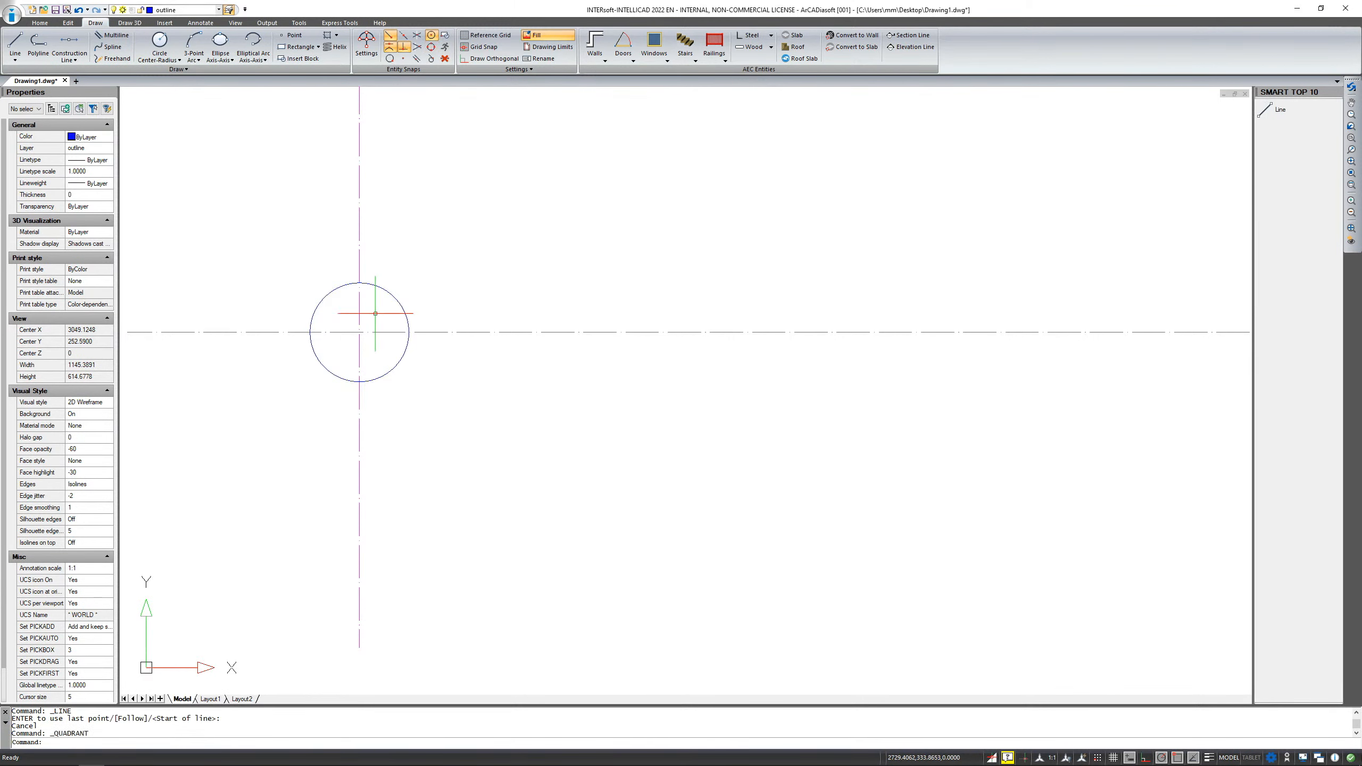
left_click(159, 41)
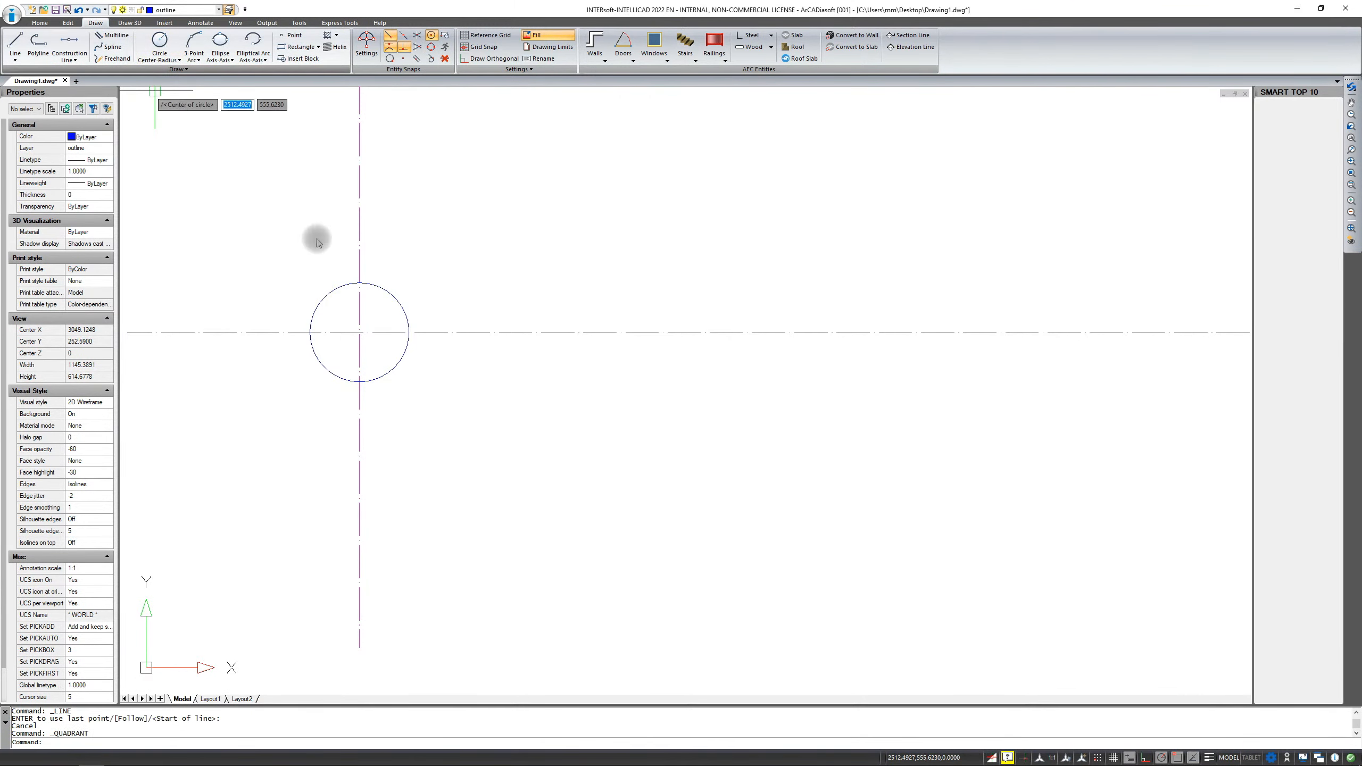
left_click(359, 332)
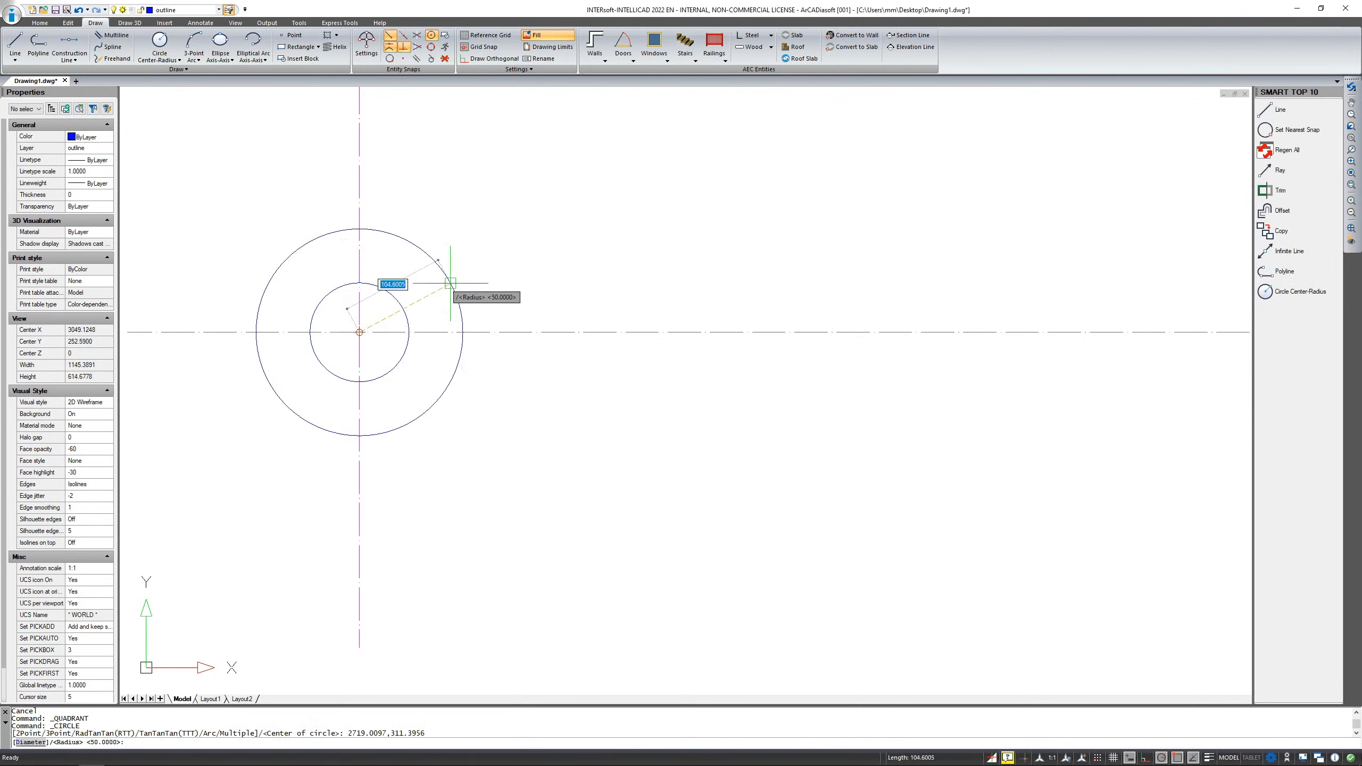
key("Return")
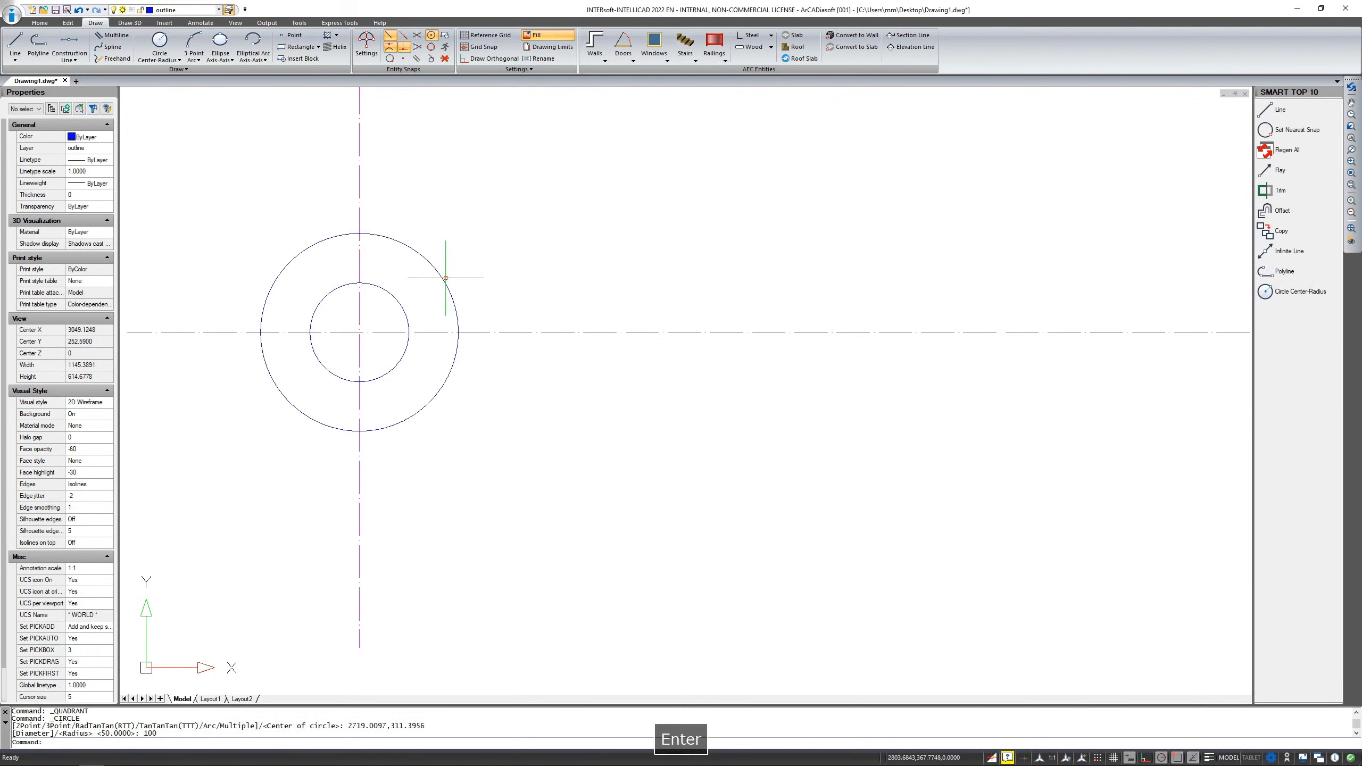
left_click(445, 278)
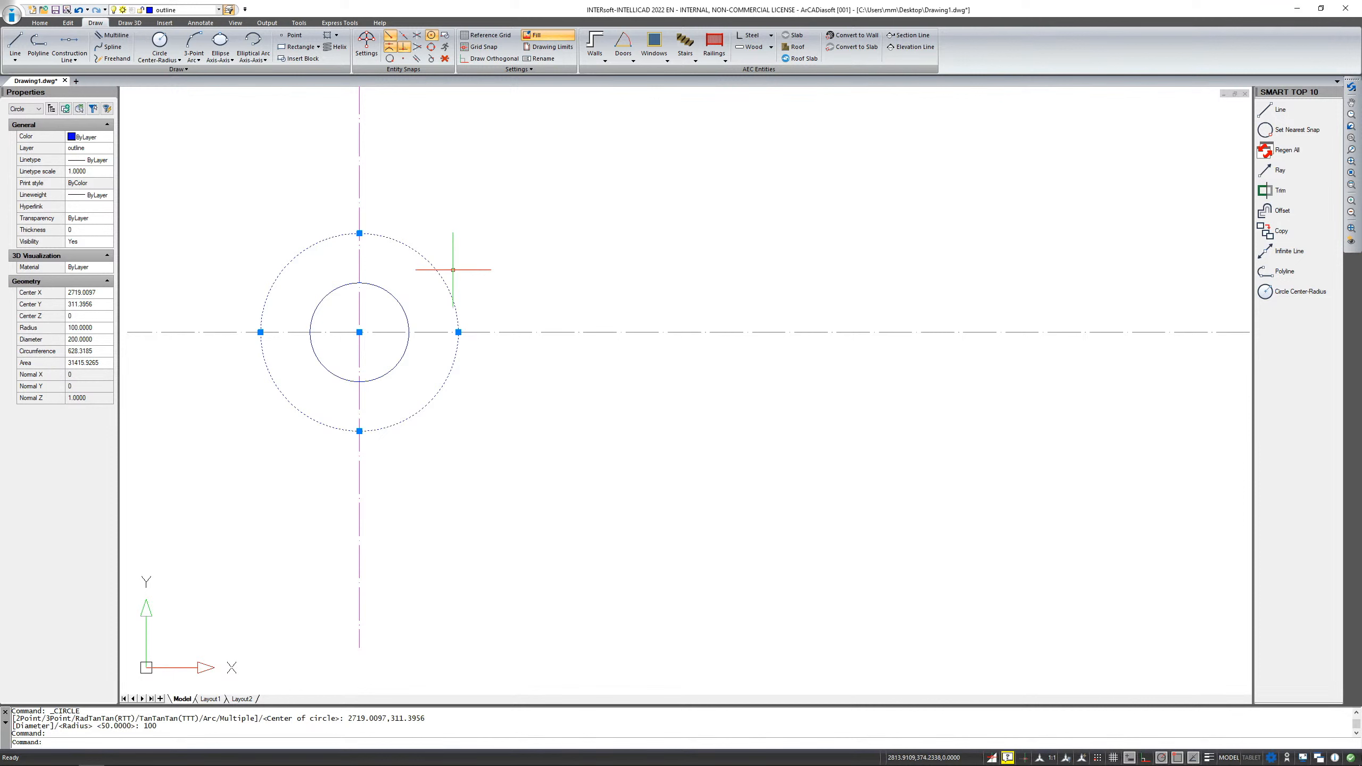
right_click(453, 270)
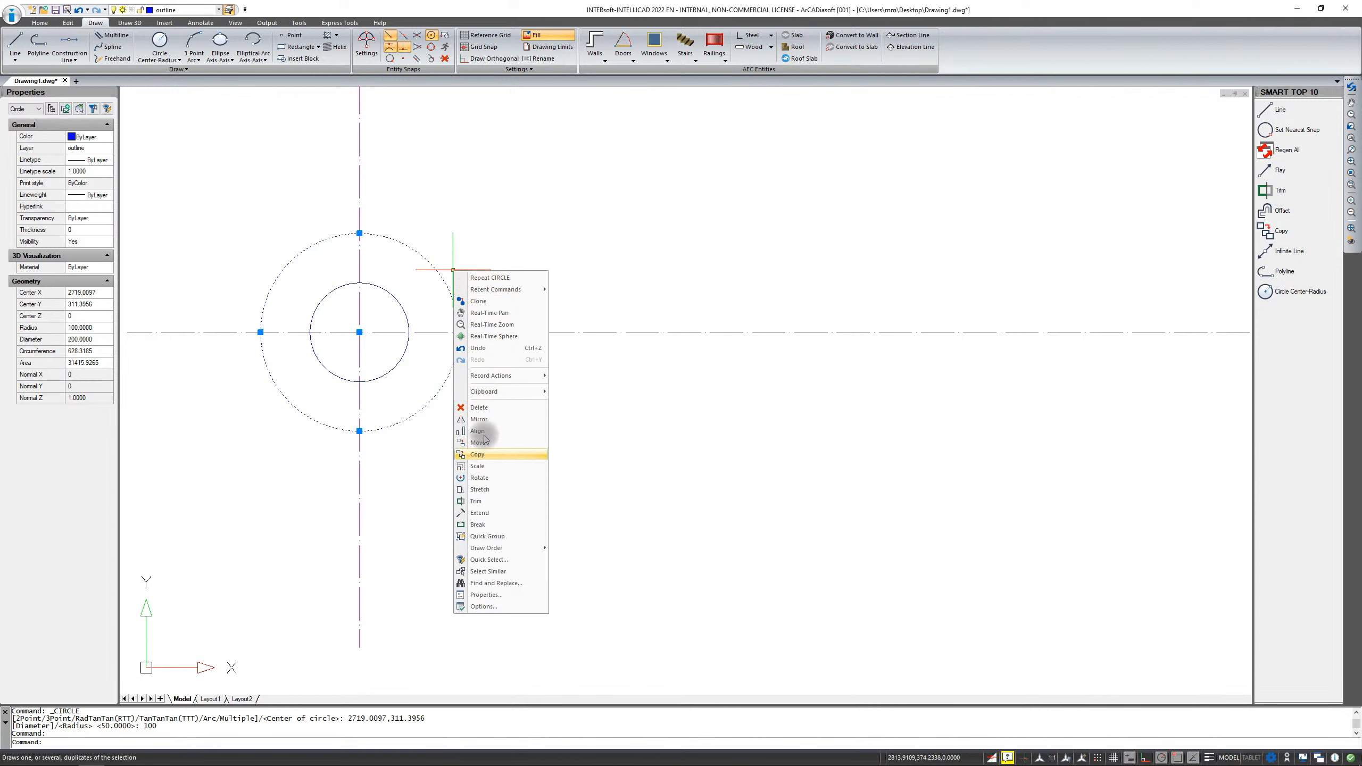
key("Escape")
key("Escape")
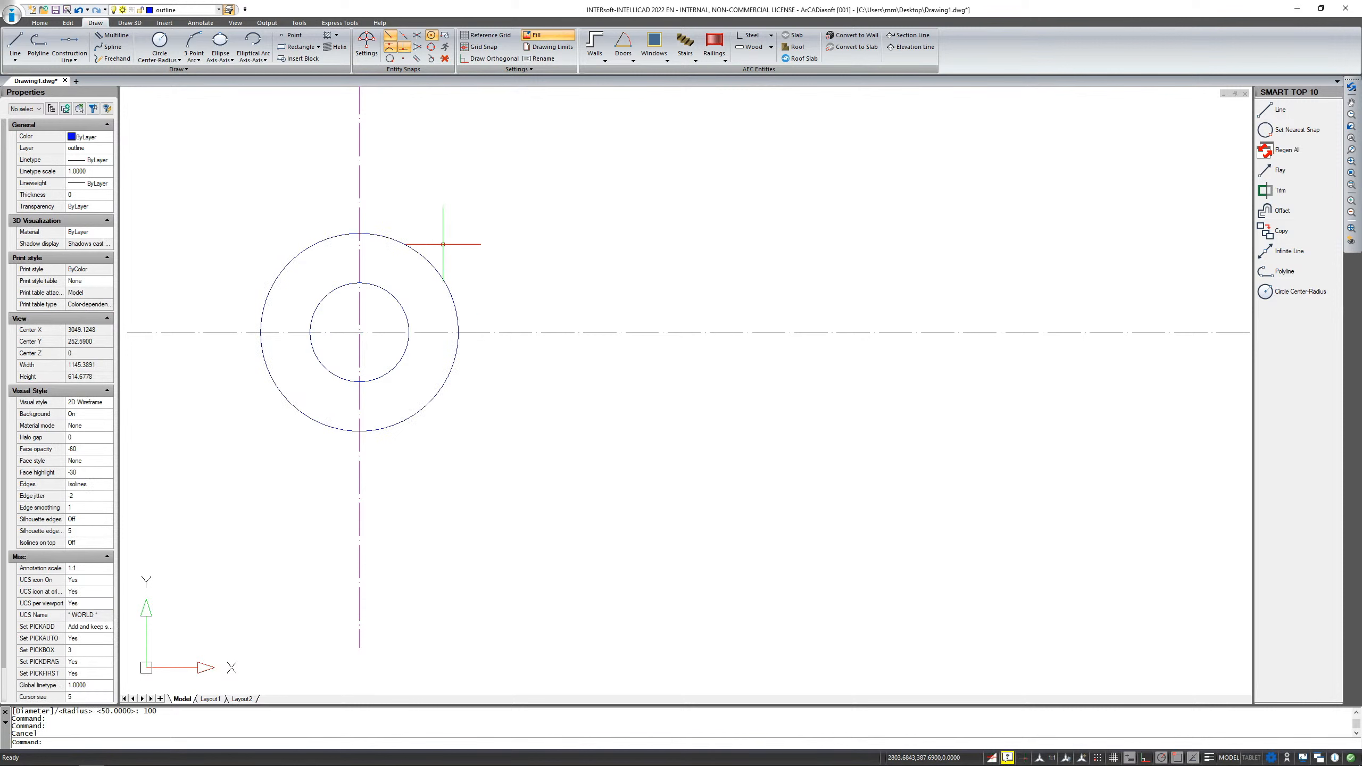
Offset the horizontal axis by 25 with the Both sides option.
left_click(68, 25)
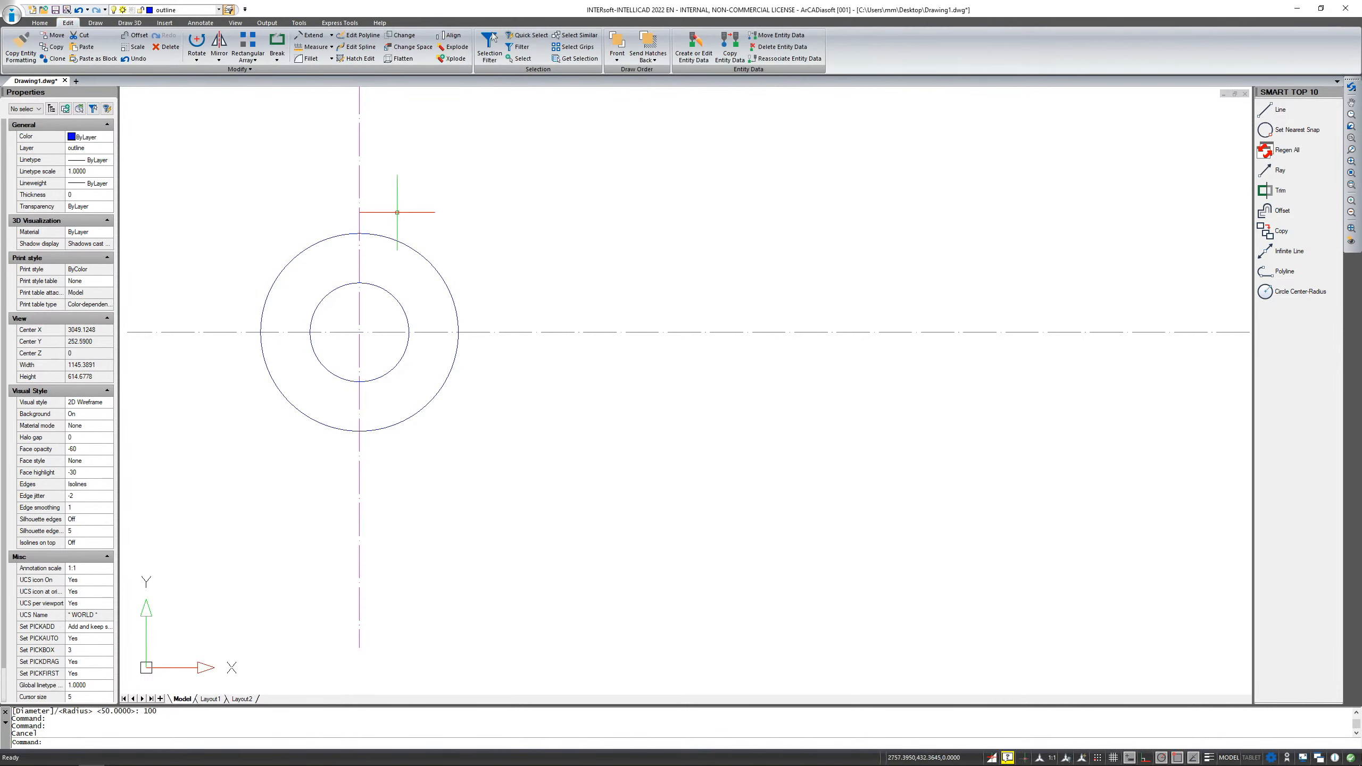
middle_click_drag(419, 291, 481, 325)
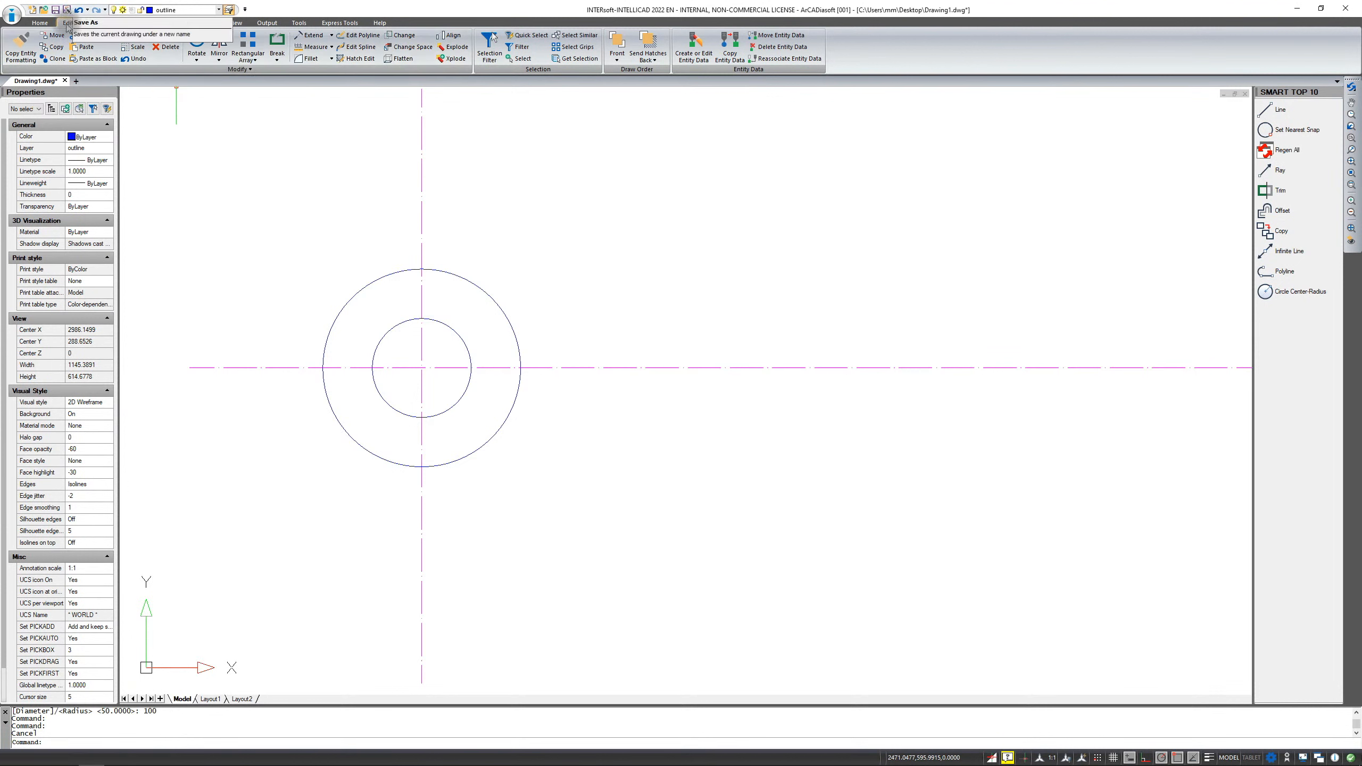
left_click(39, 22)
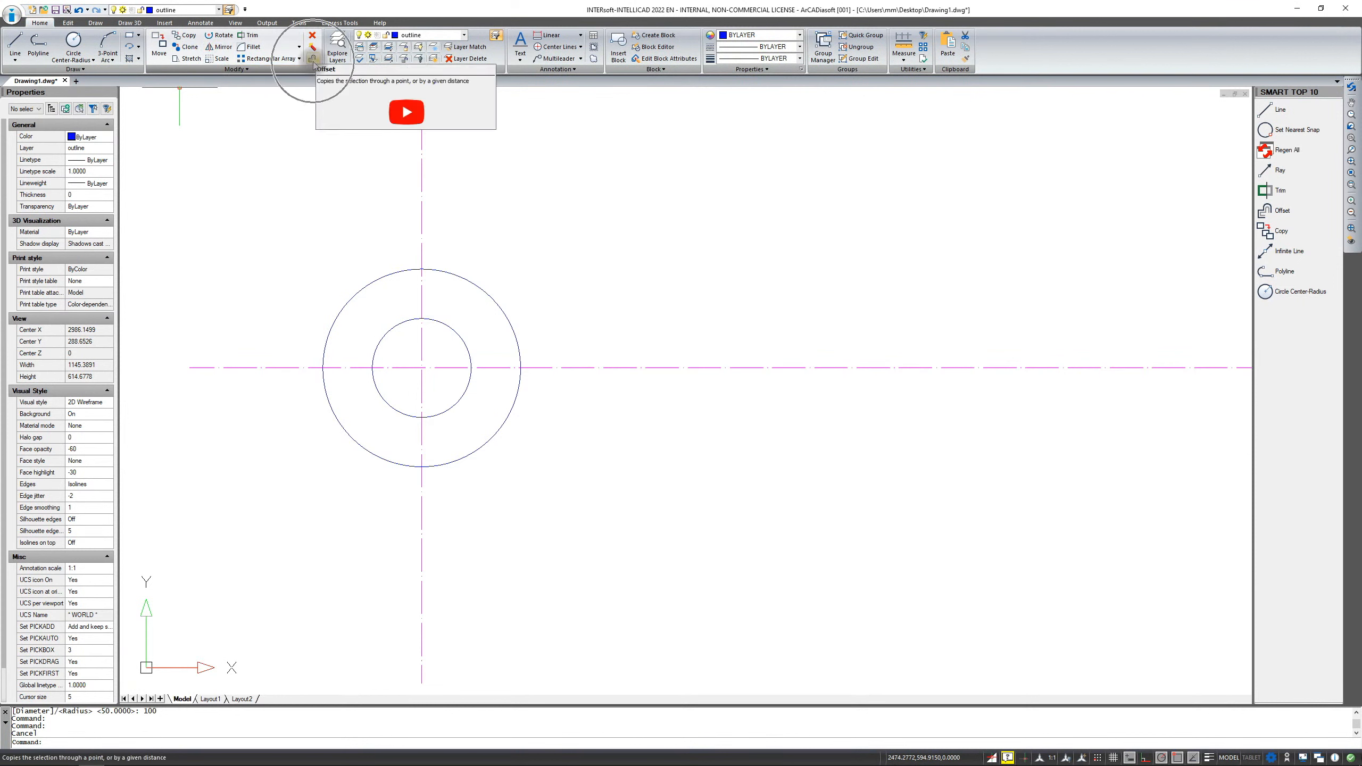
left_click(67, 23)
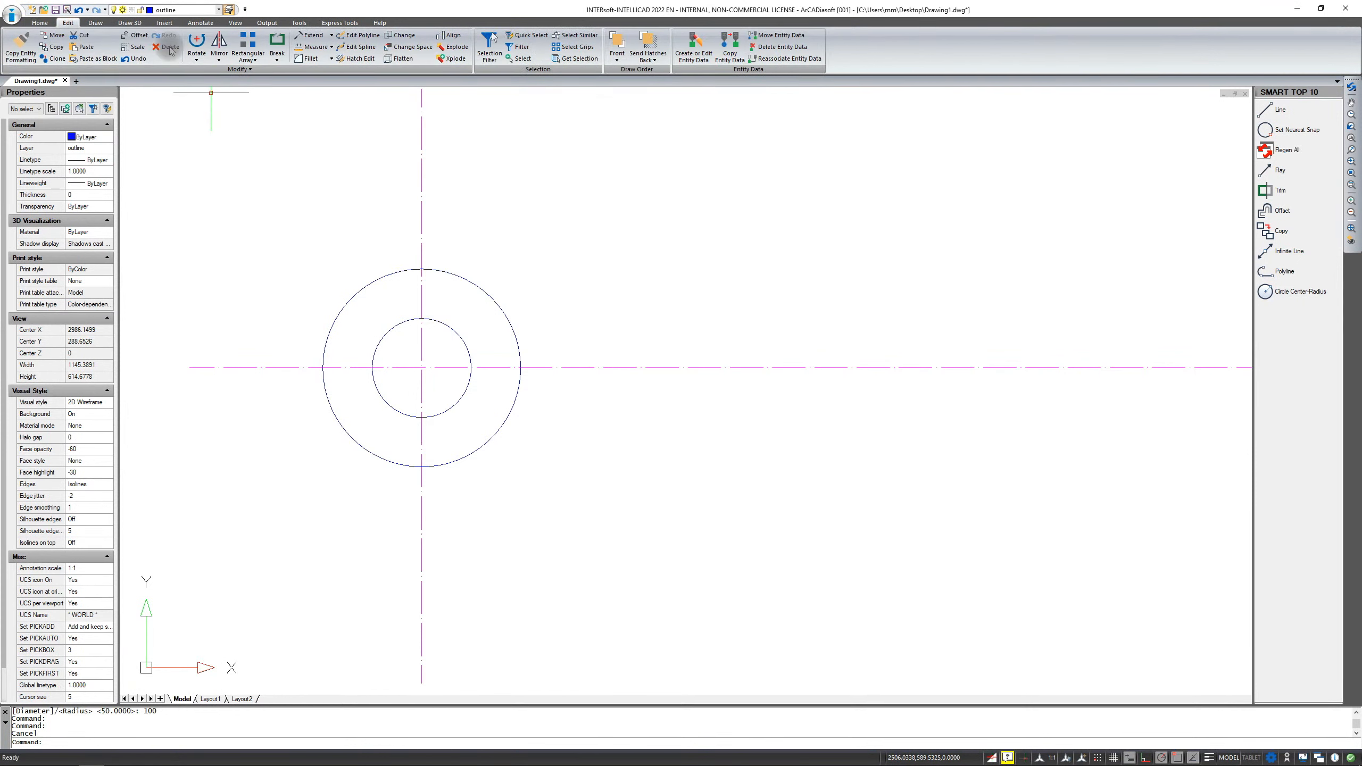
left_click(135, 35)
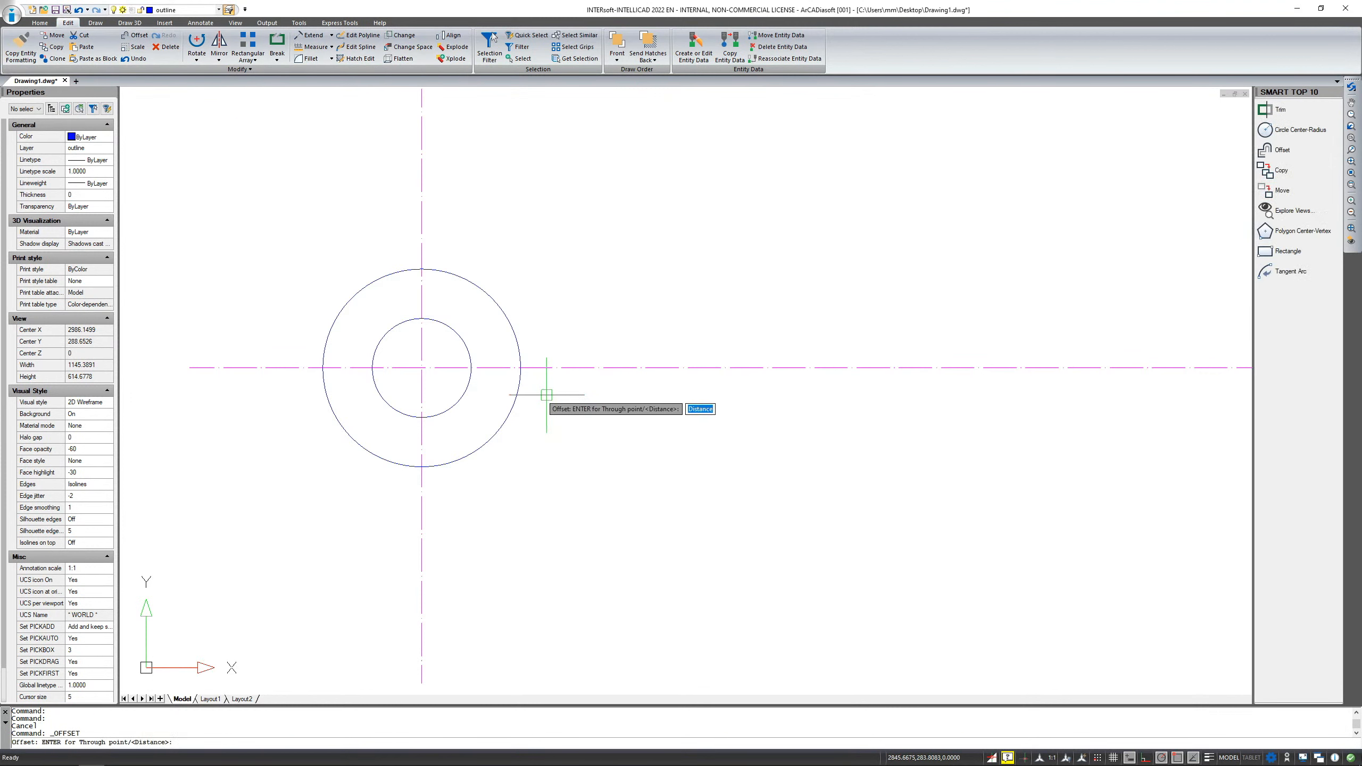
type("2")
key("Return")
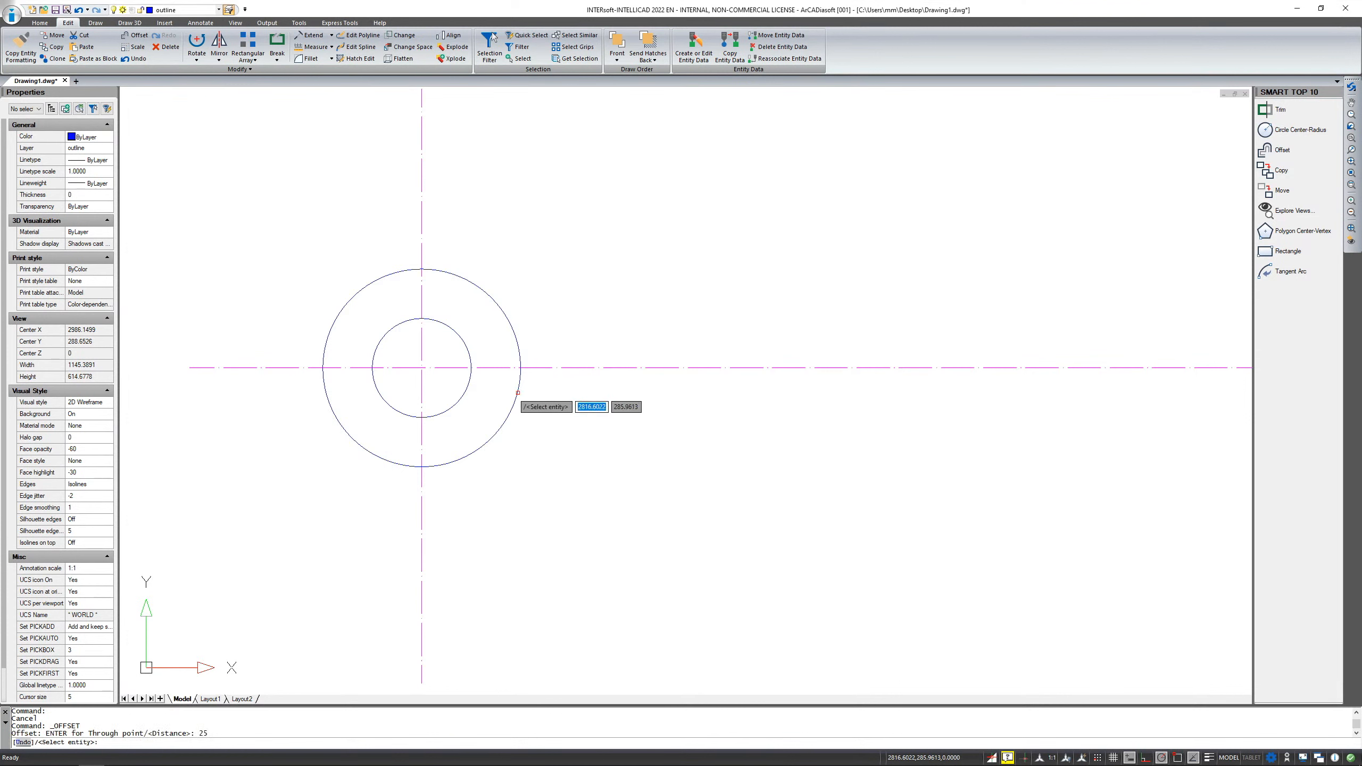
left_click(548, 368)
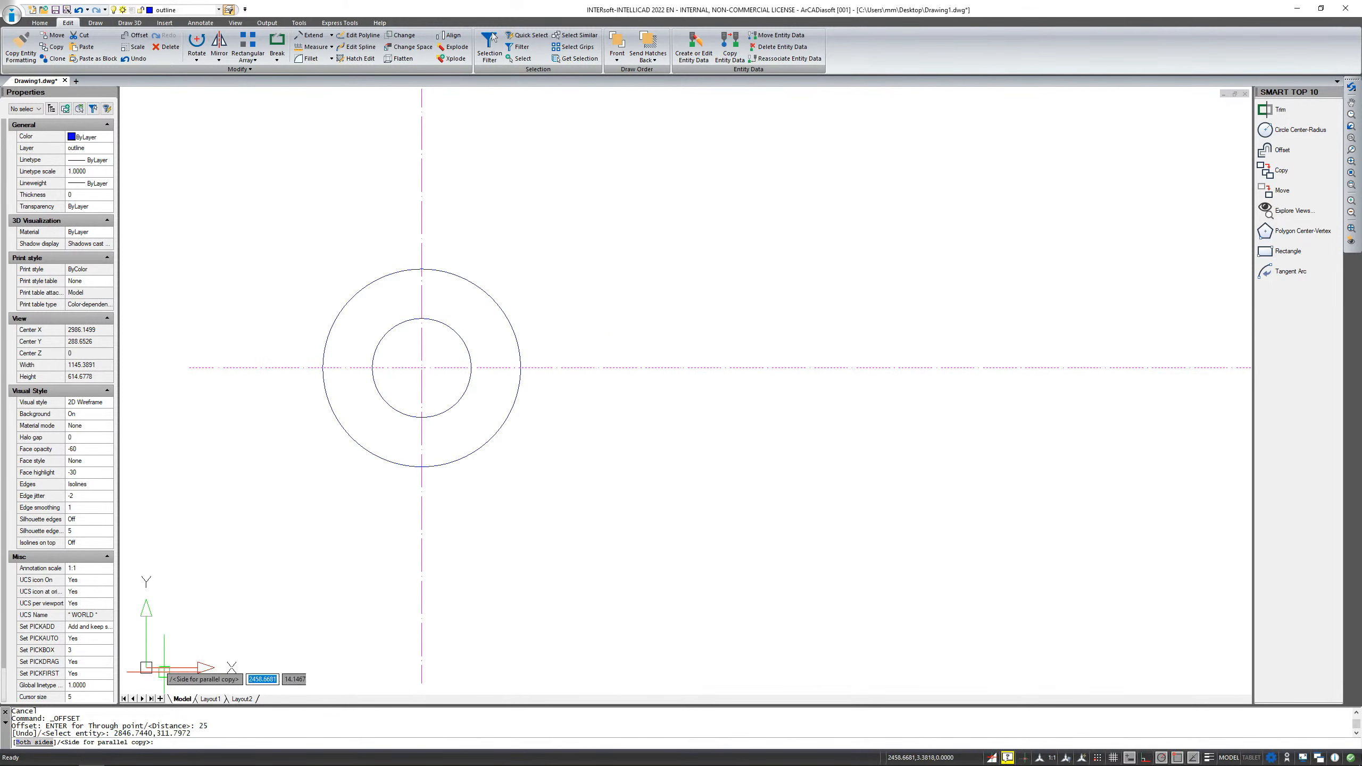
left_click(32, 743)
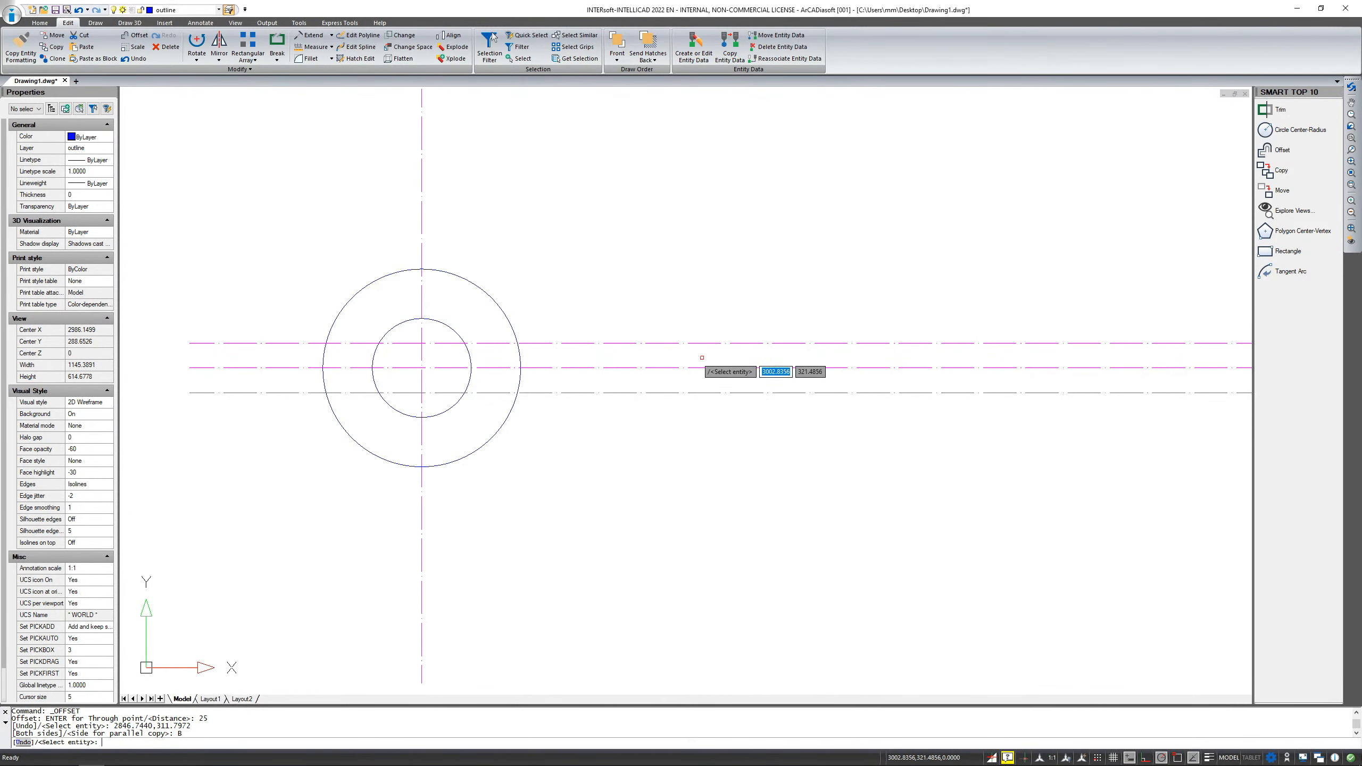
Offset each of the four sides of the upright rectangle at the origin 25 inward.
scroll(821, 336, "down", 5)
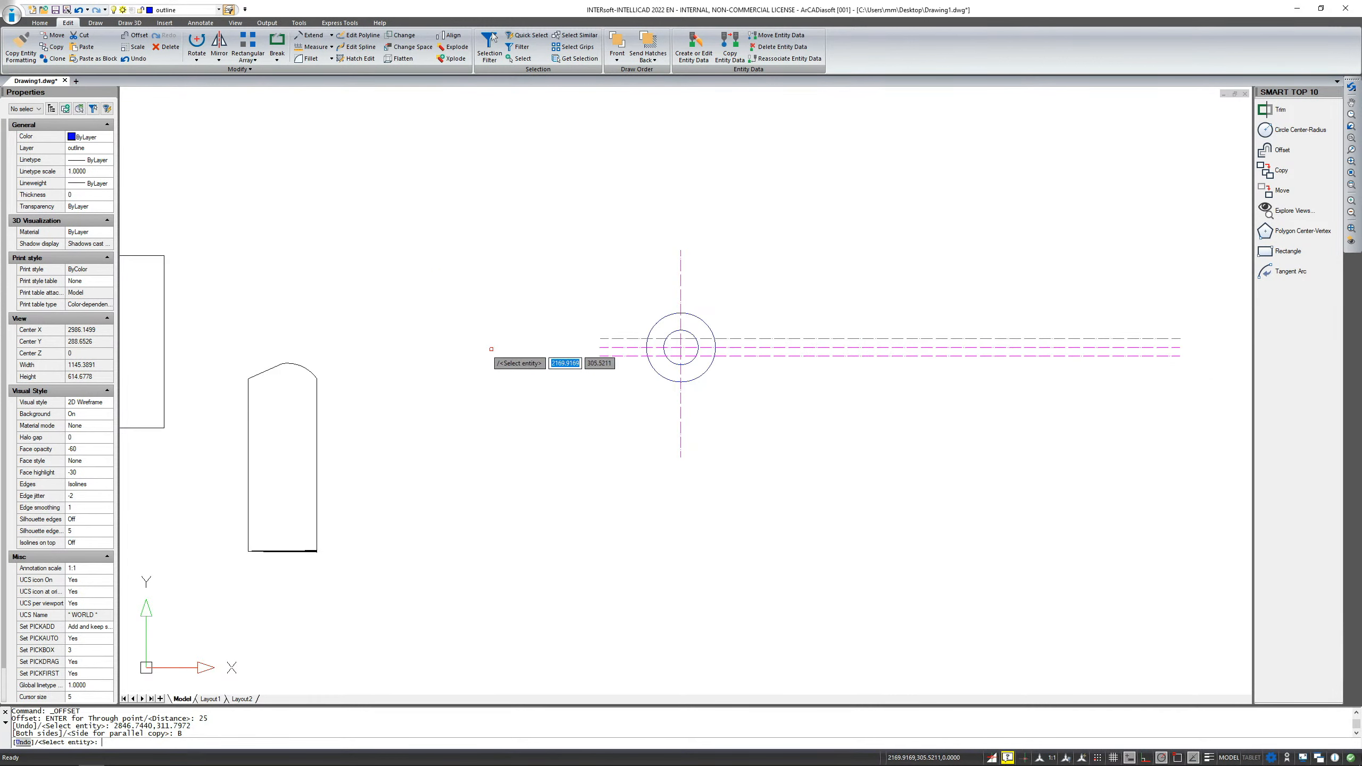
middle_click_drag(491, 348, 882, 331)
middle_click_drag(531, 327, 794, 409)
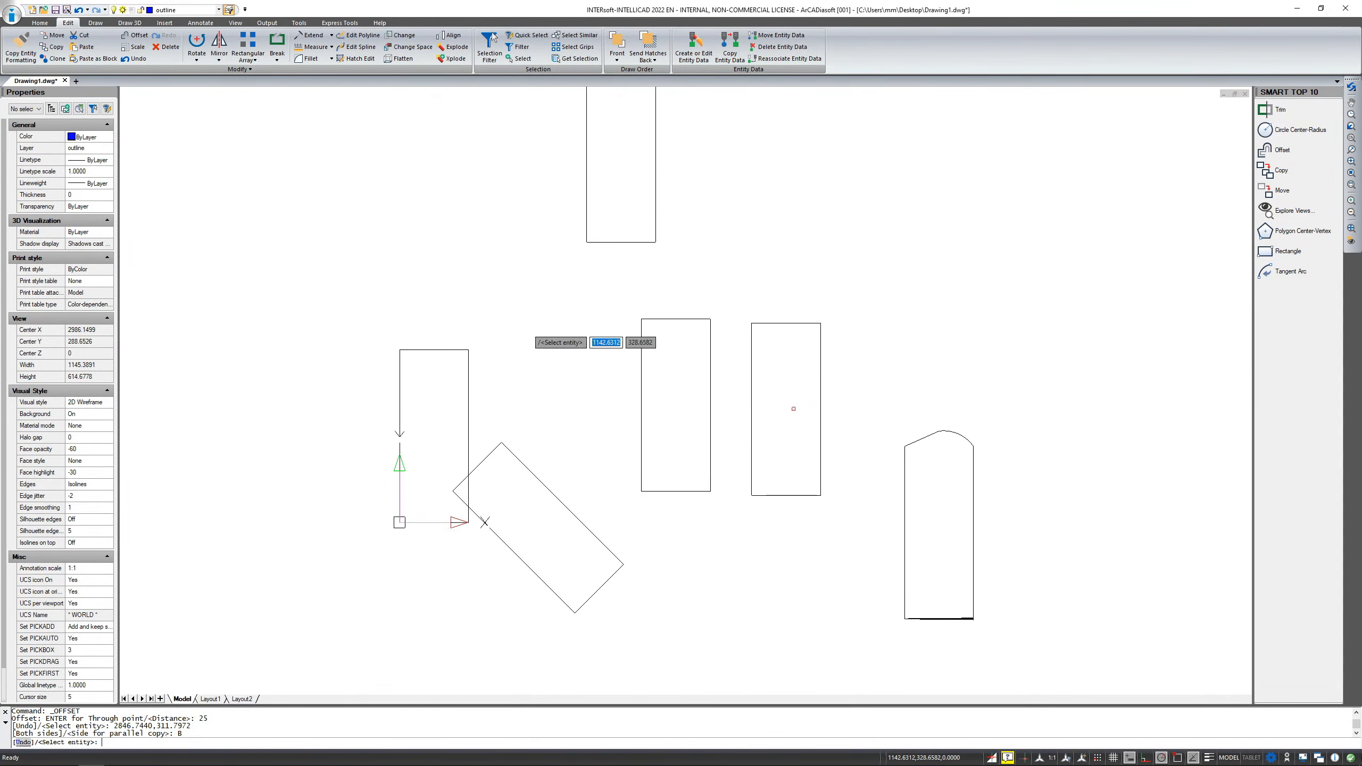
left_click(468, 363)
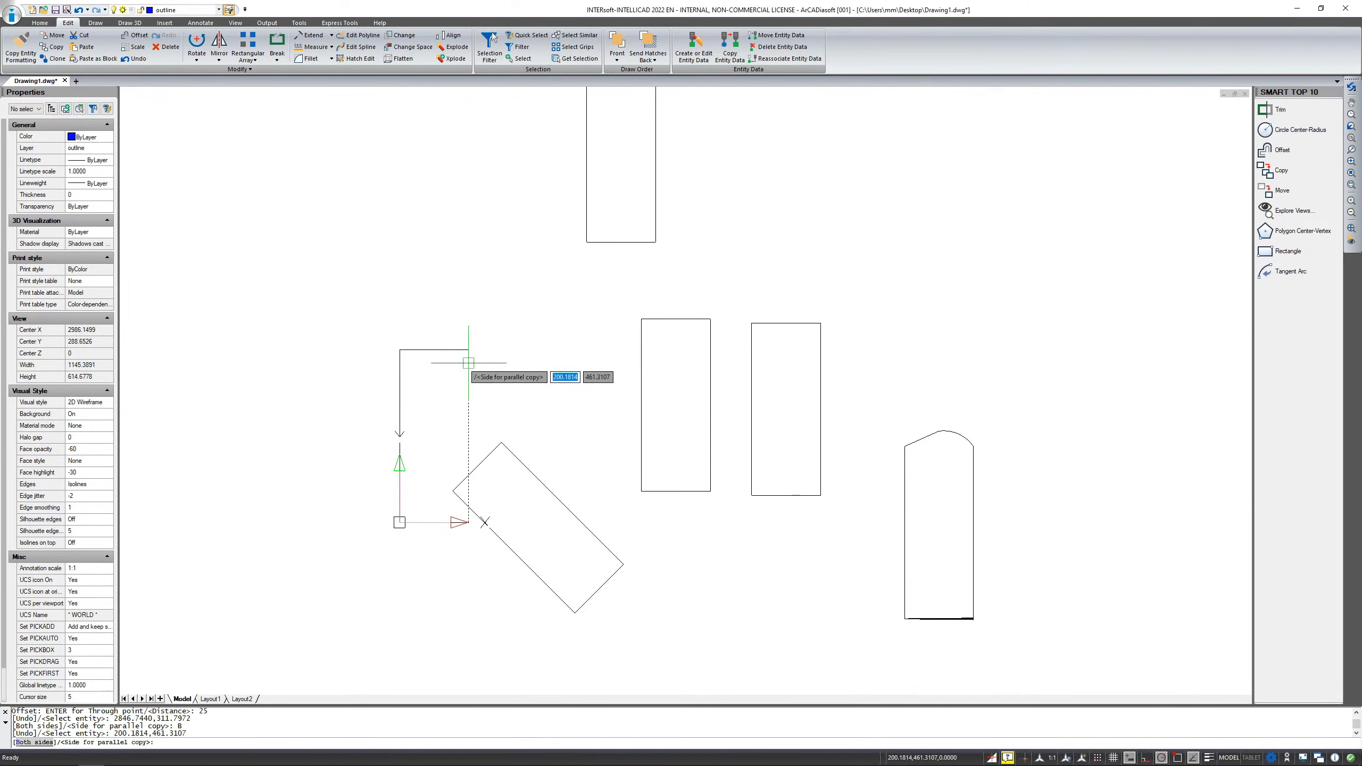
left_click(435, 379)
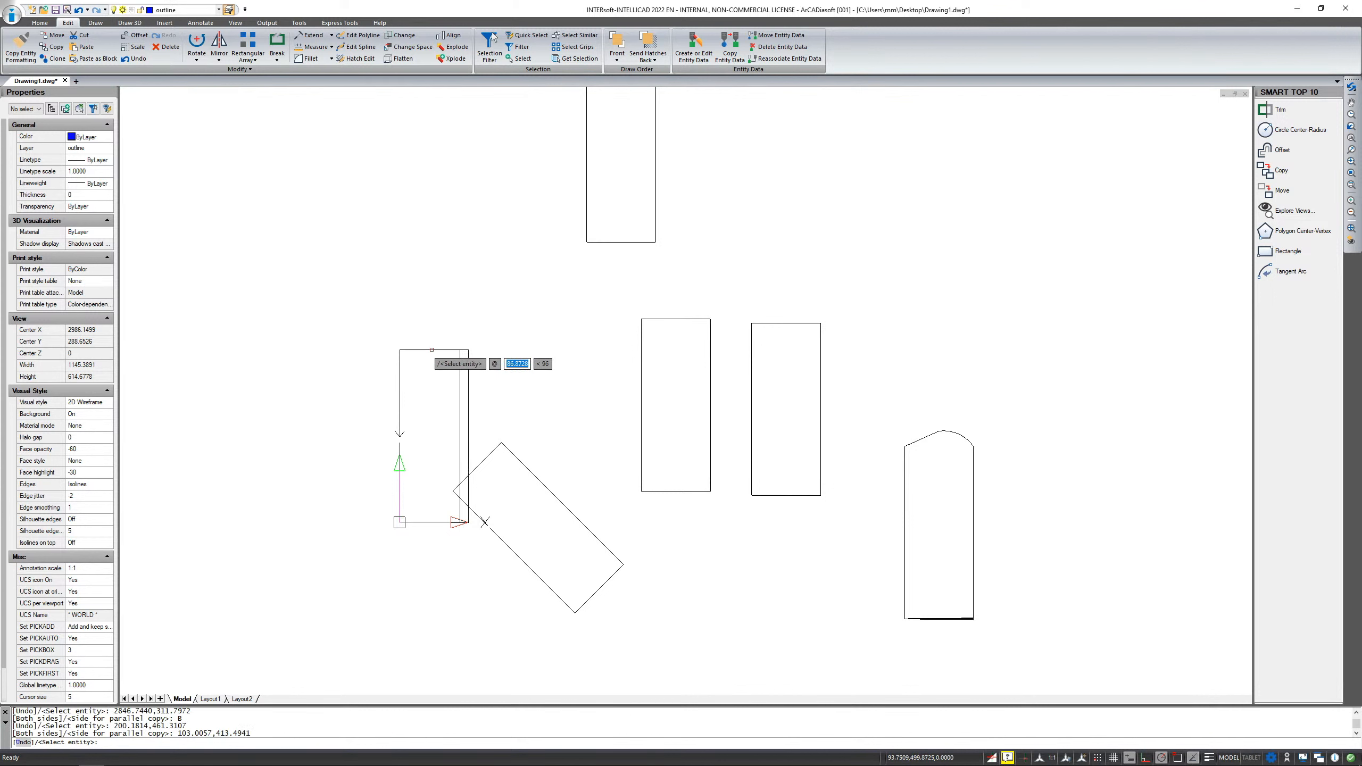
left_click(432, 350)
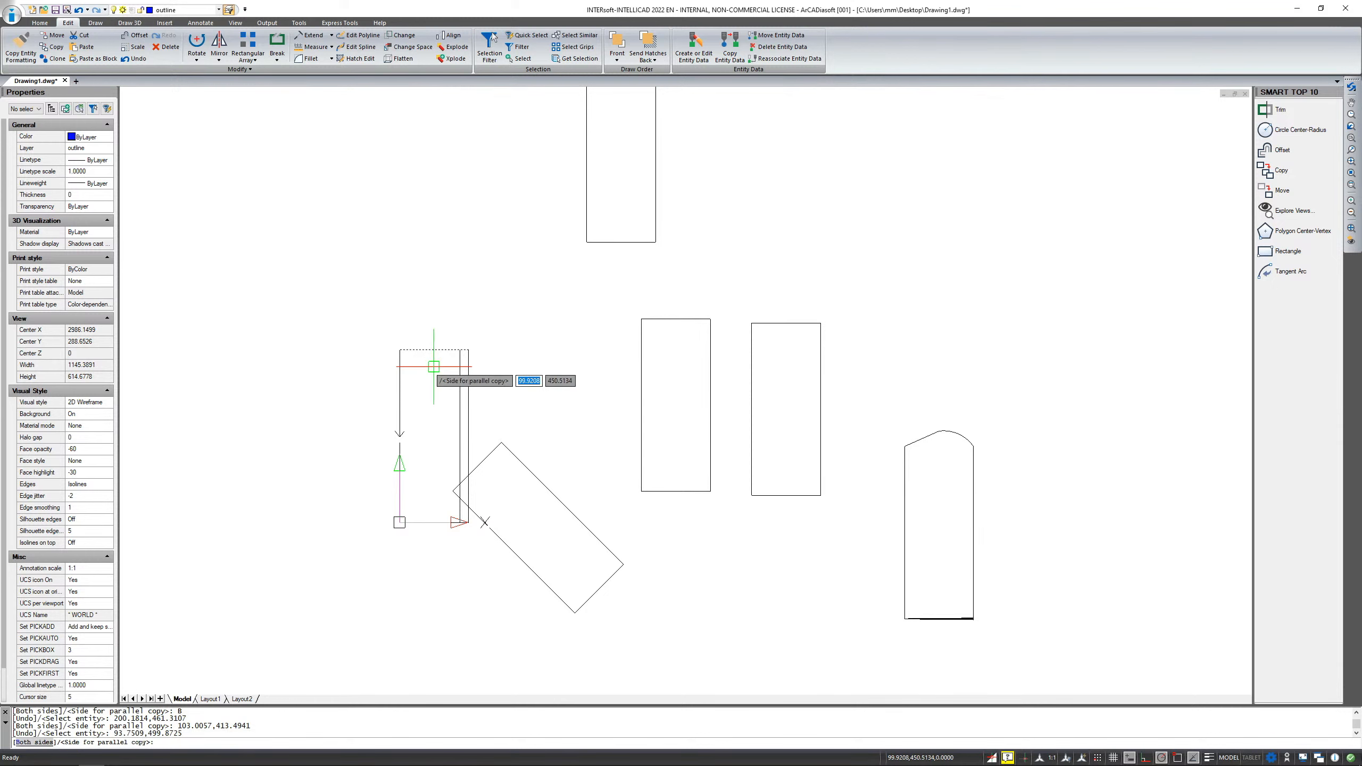
left_click(434, 366)
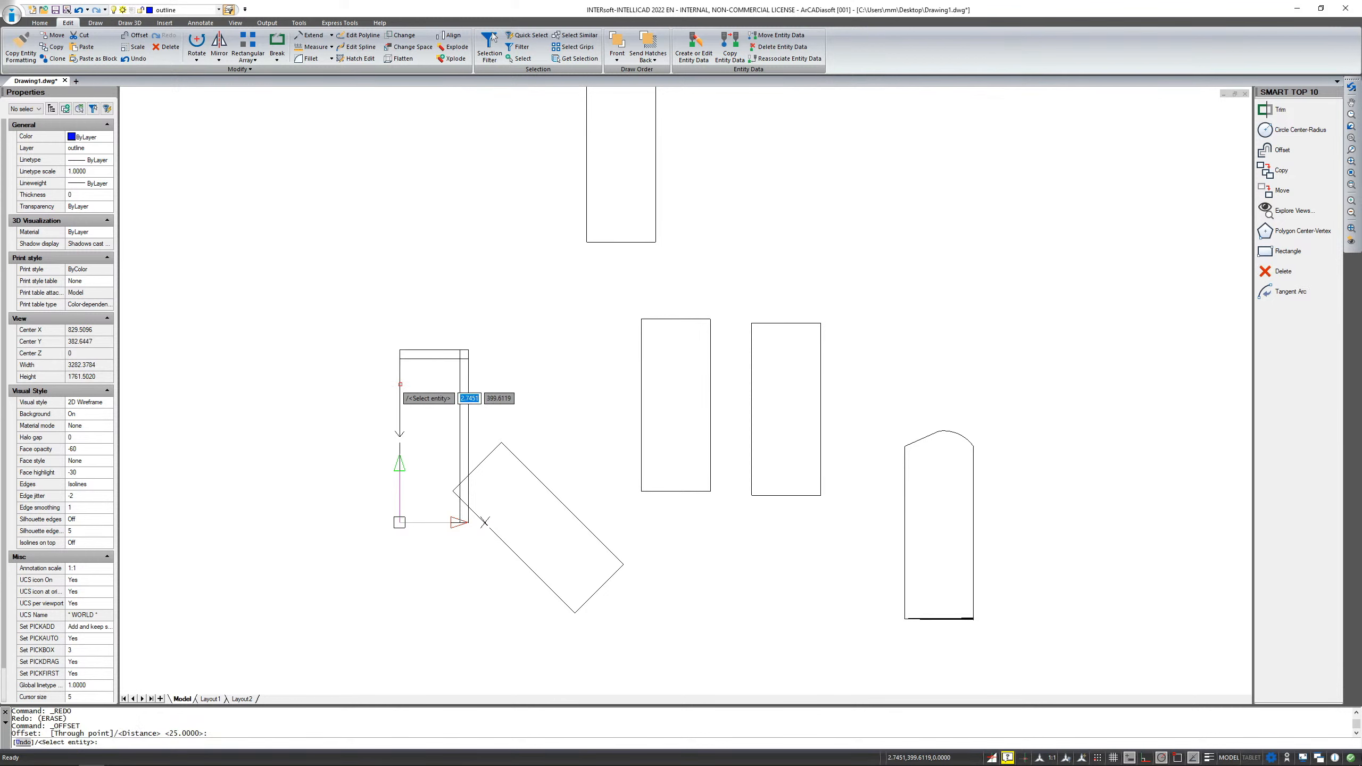
left_click(399, 384)
left_click(410, 384)
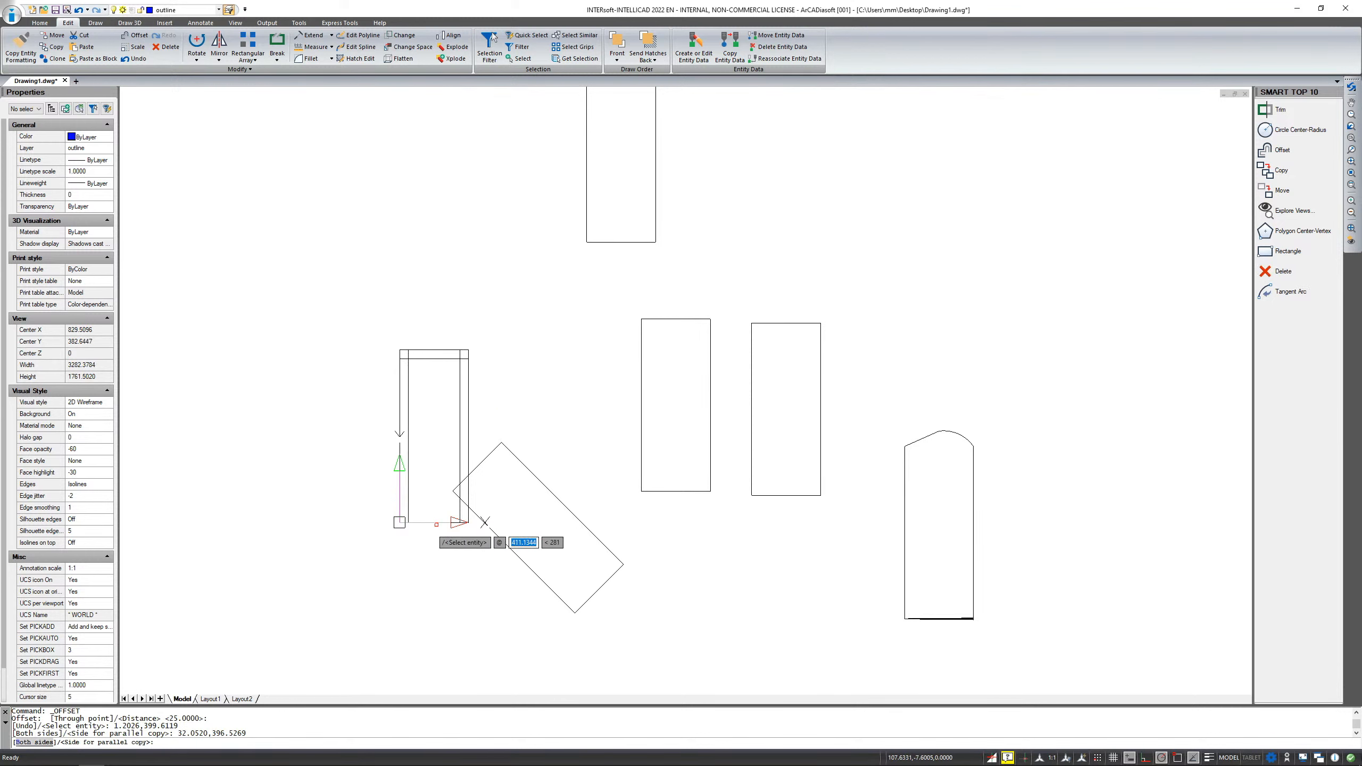
left_click(437, 522)
left_click(433, 507)
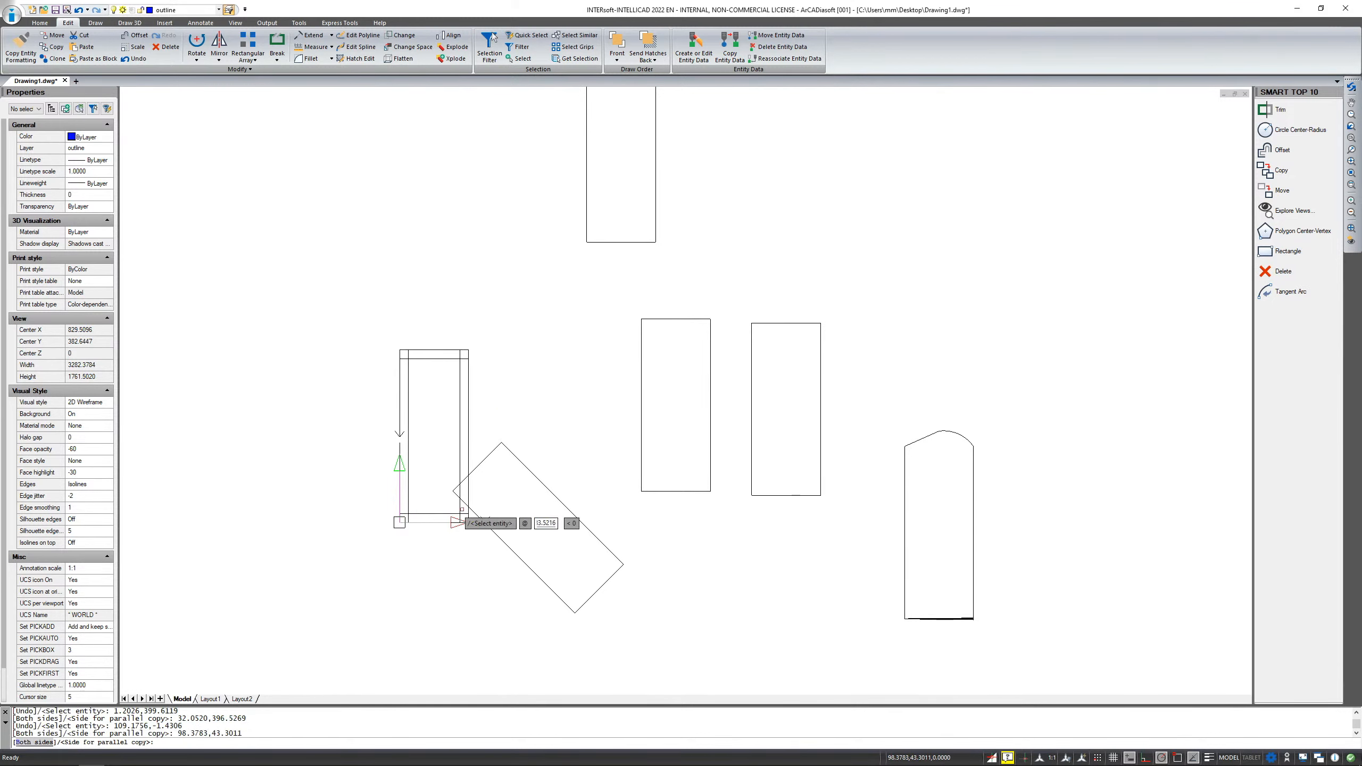
Offset the rotated rectangle 25 inward and end the Offset command.
left_click(557, 500)
left_click(542, 516)
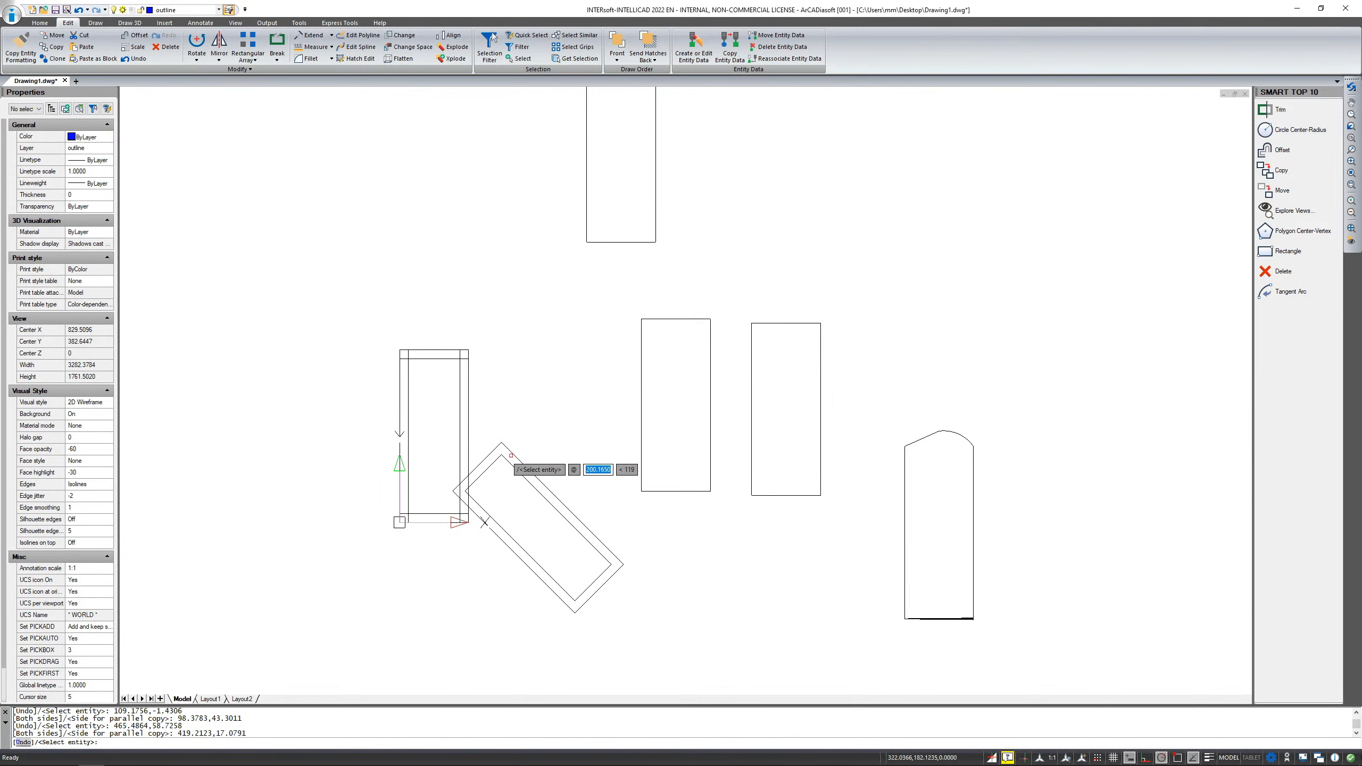
scroll(496, 451, "up", 3)
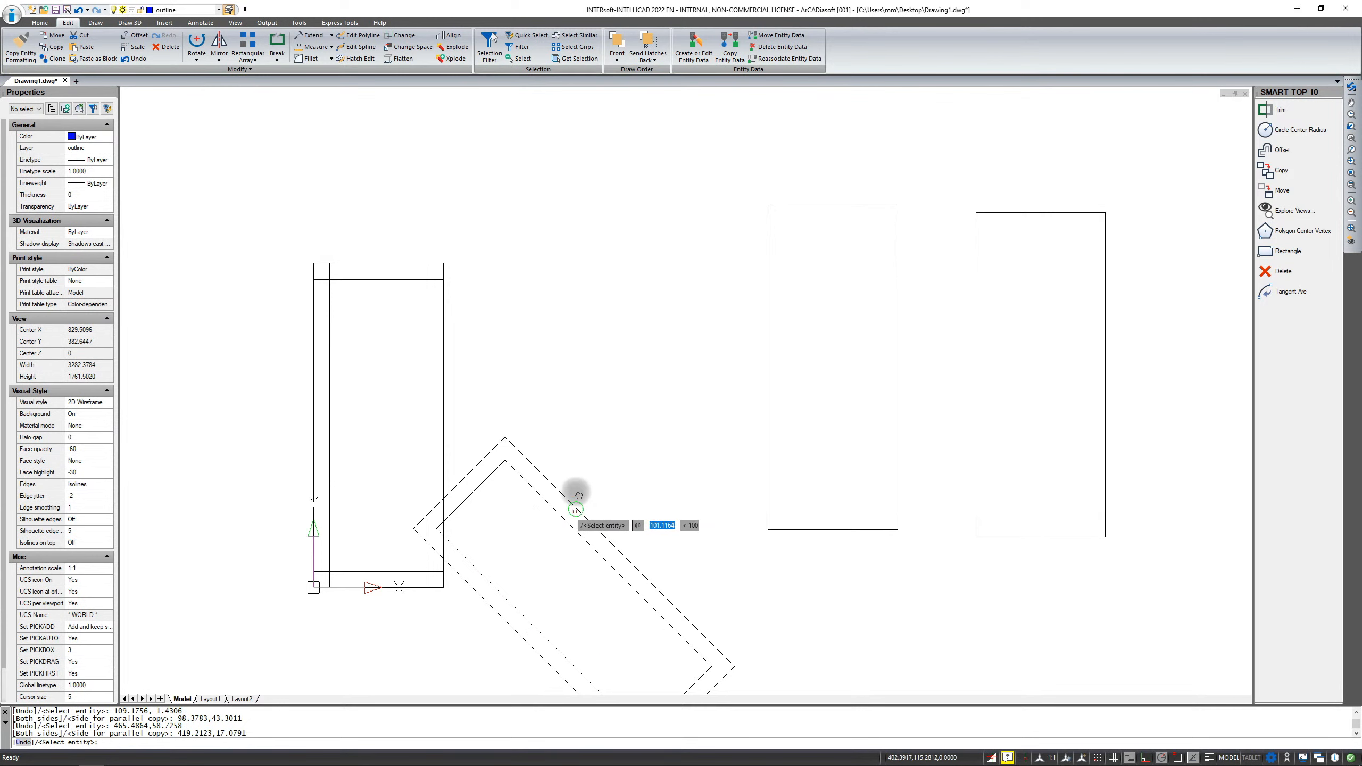
middle_click_drag(571, 491, 571, 399)
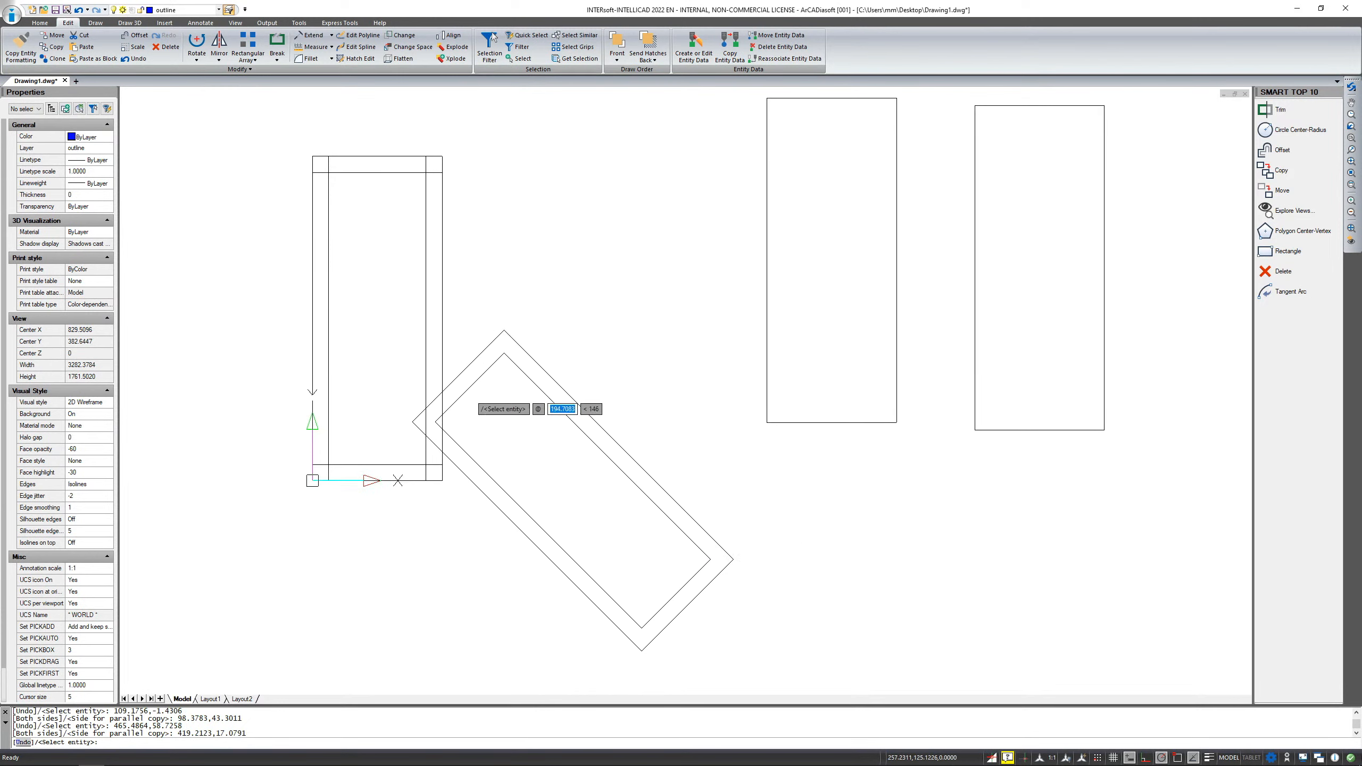
key("Escape")
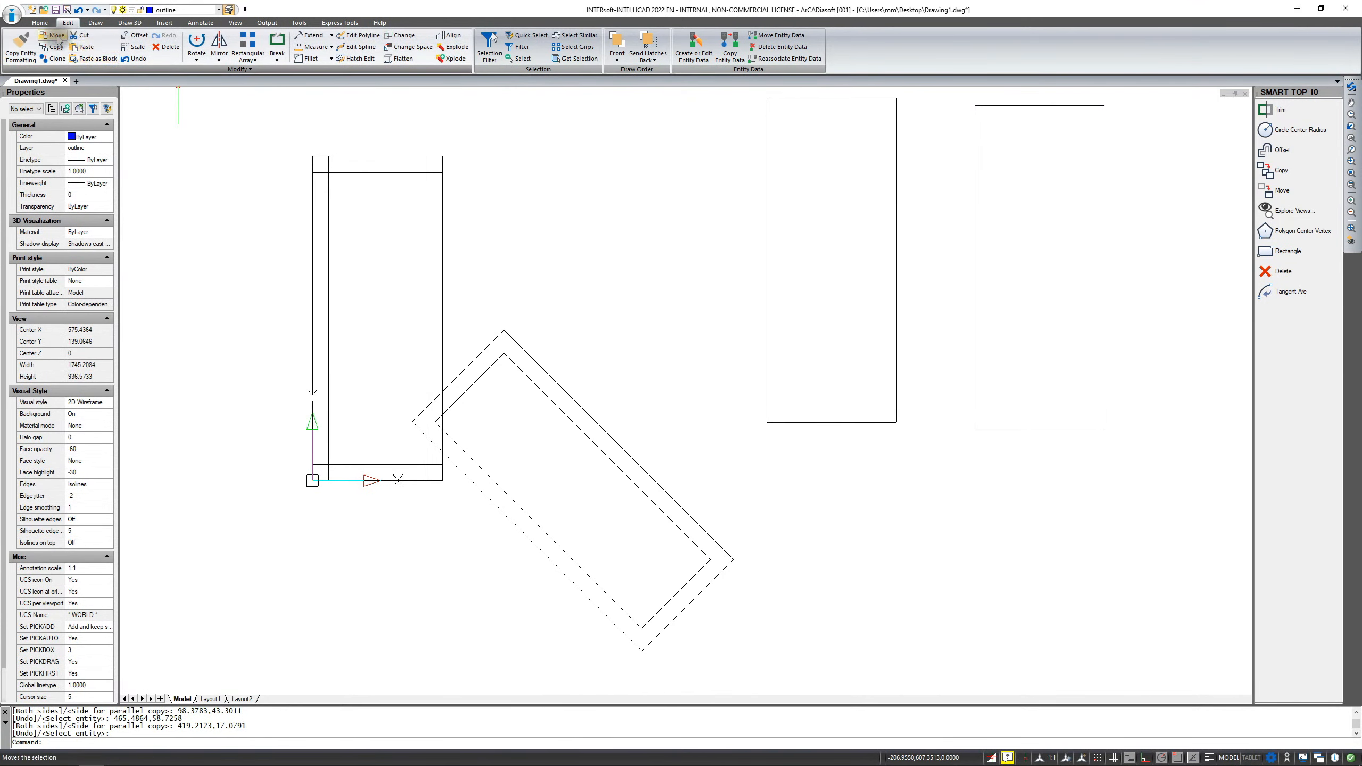
Select the rotated rectangle's inner outline and two vertical lines of the upright rectangle to compare their entity types.
left_click(40, 22)
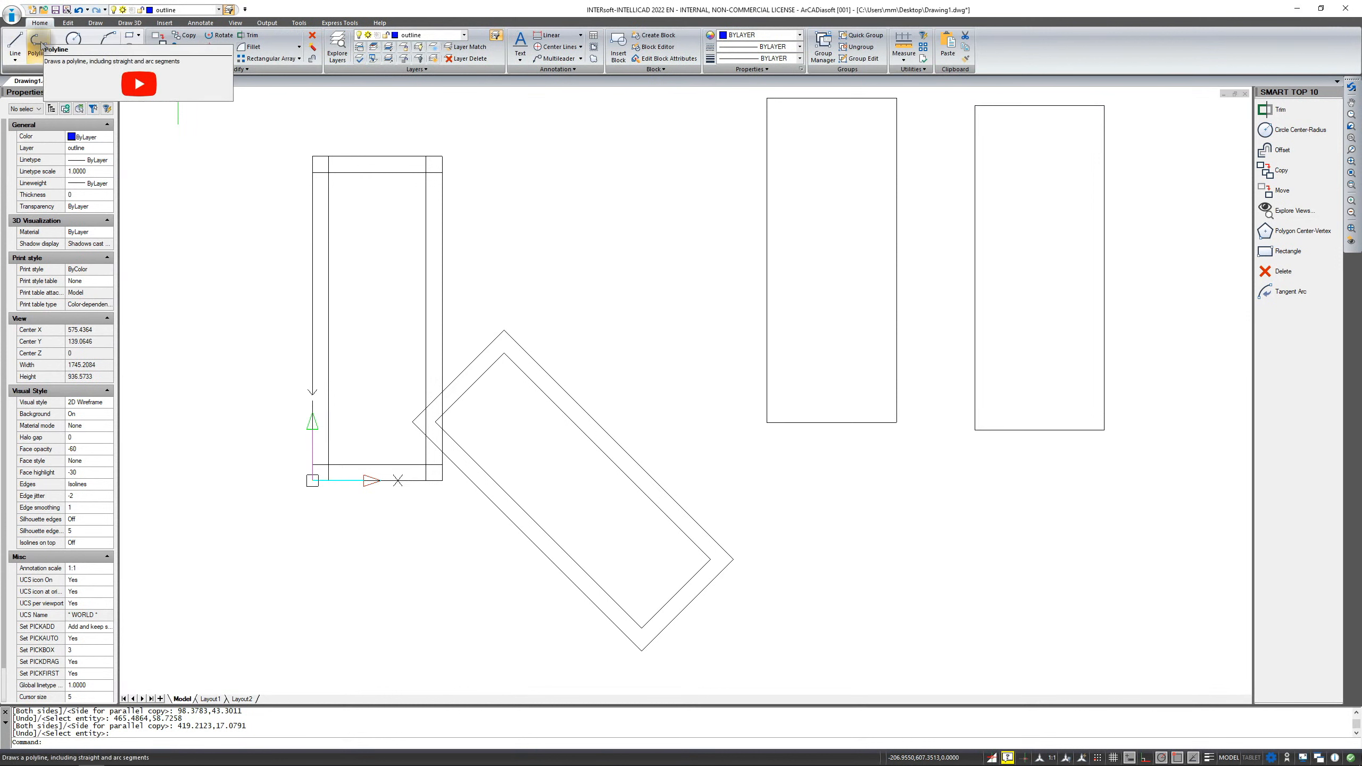
left_click(69, 23)
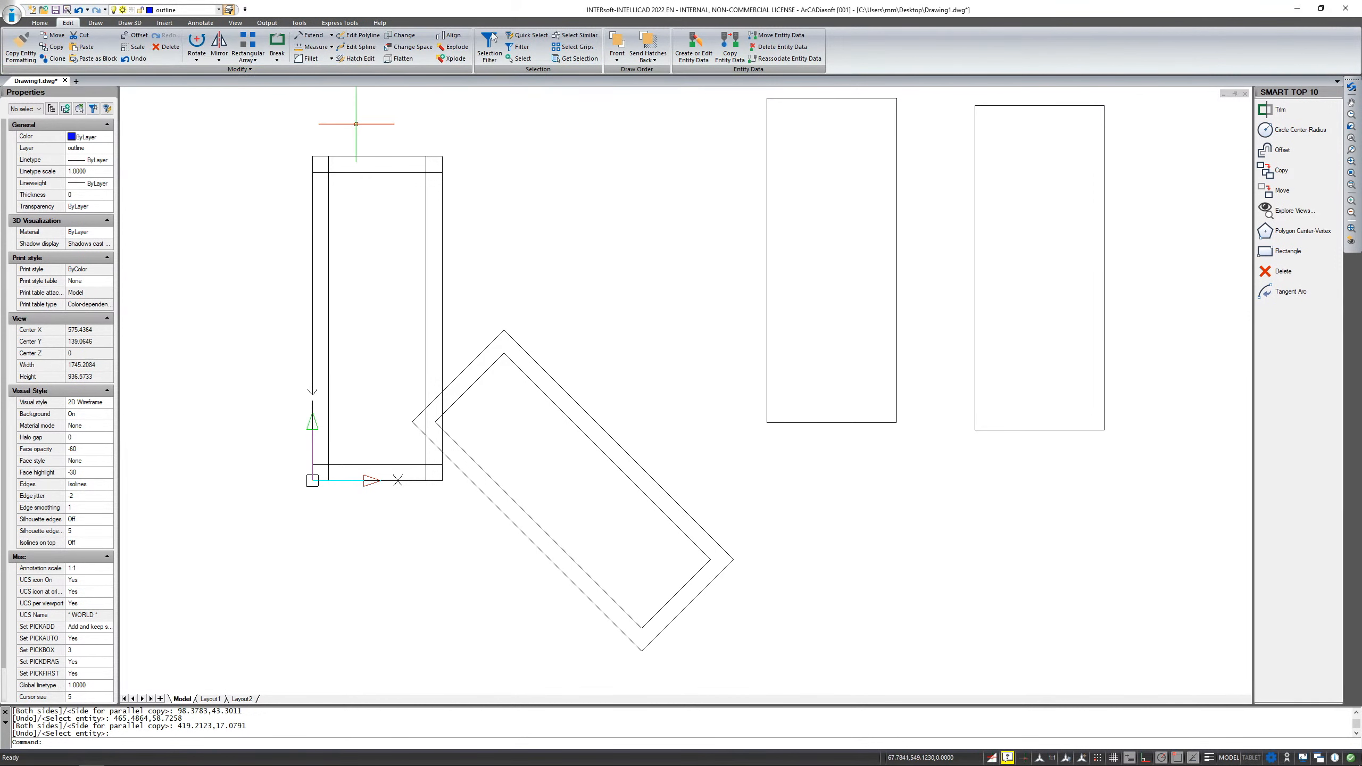
left_click(514, 363)
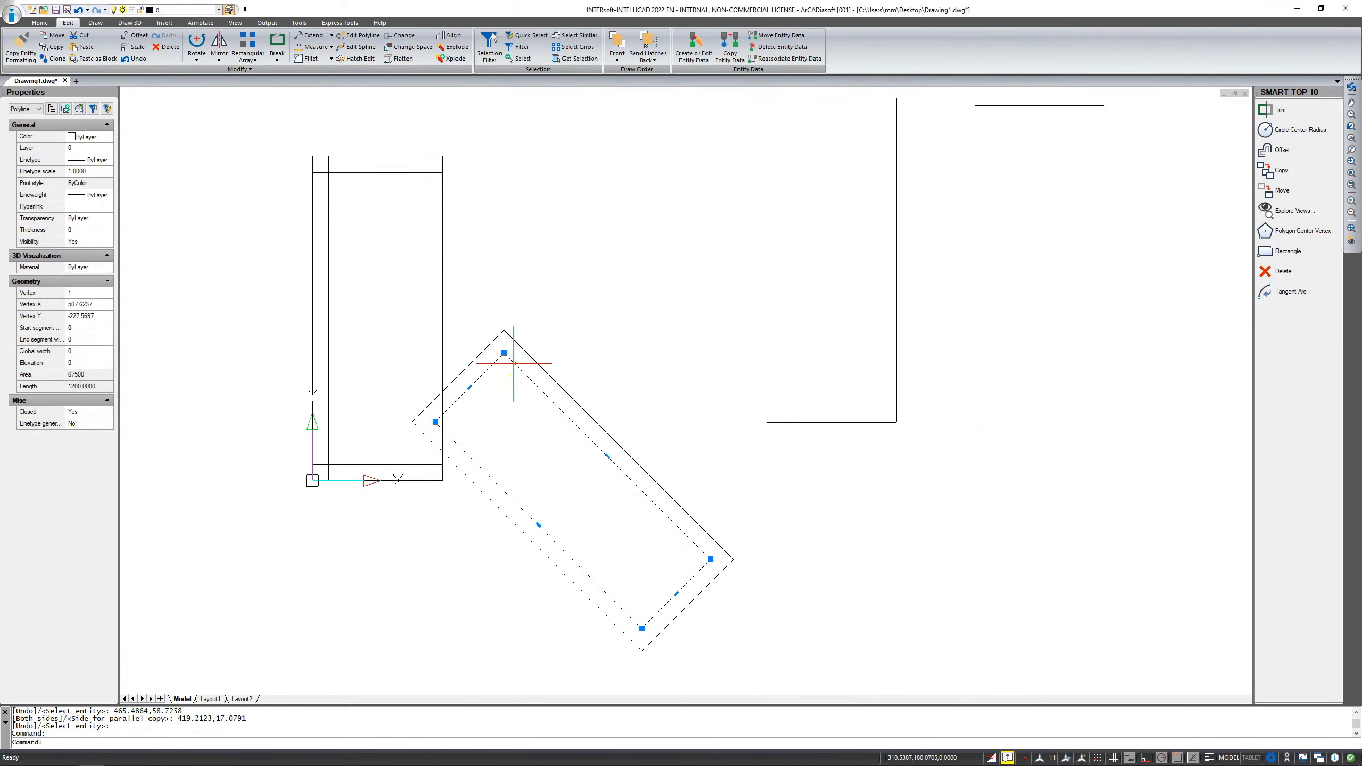
right_click(513, 363)
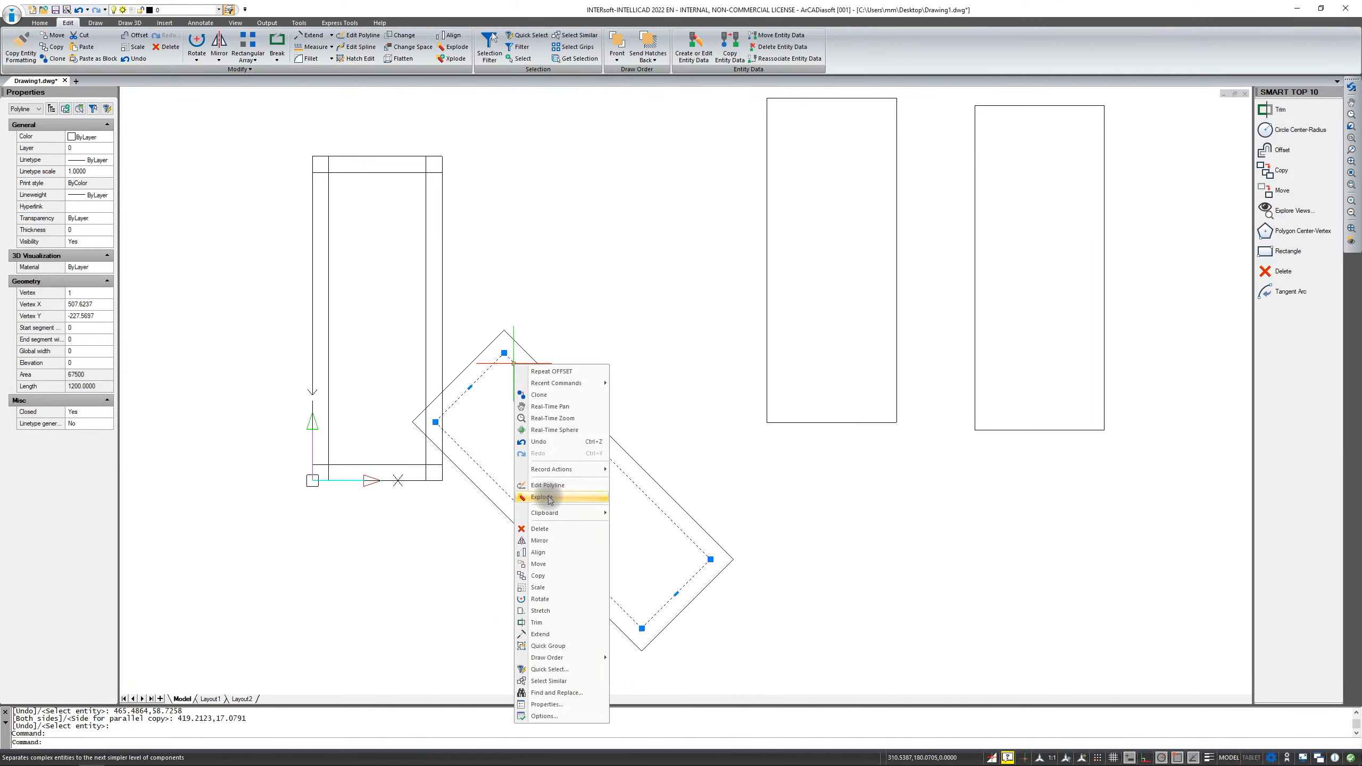
key("Escape")
key("Escape")
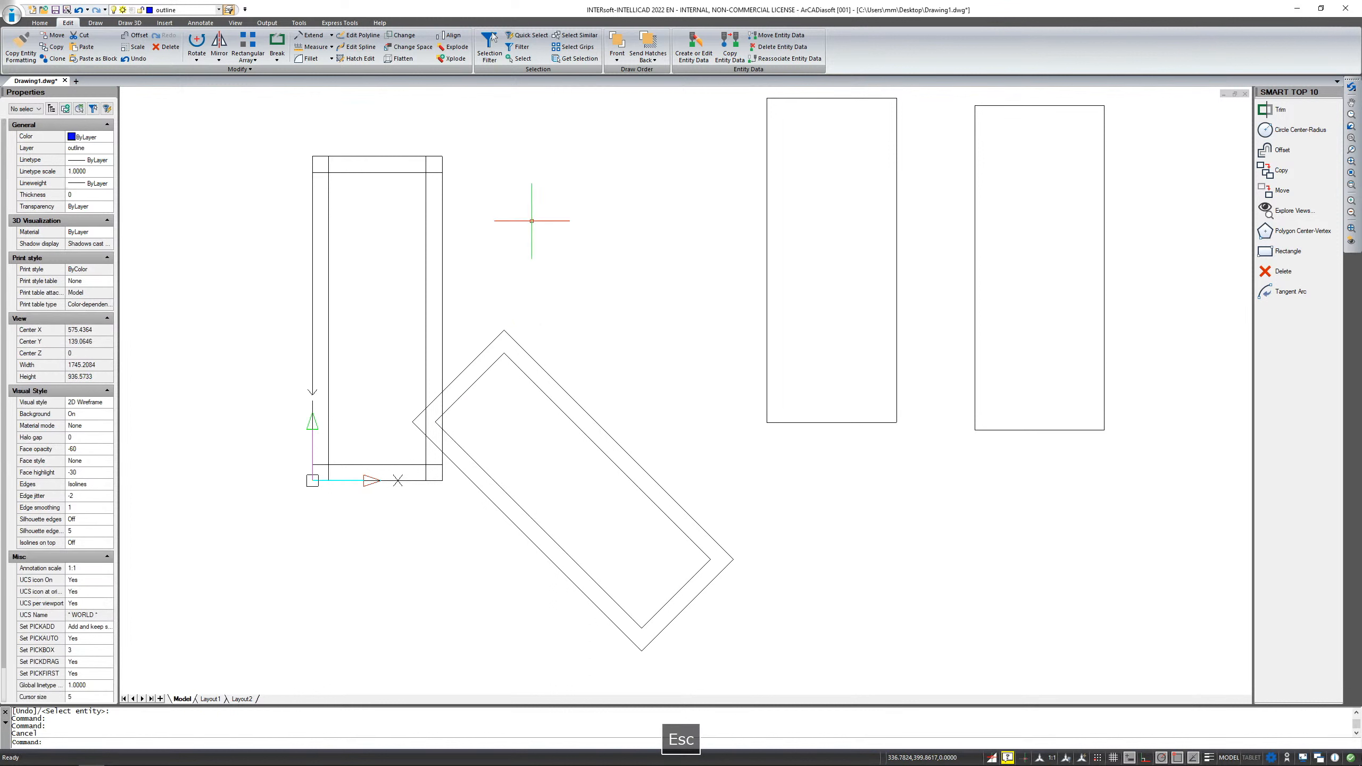
left_click(441, 188)
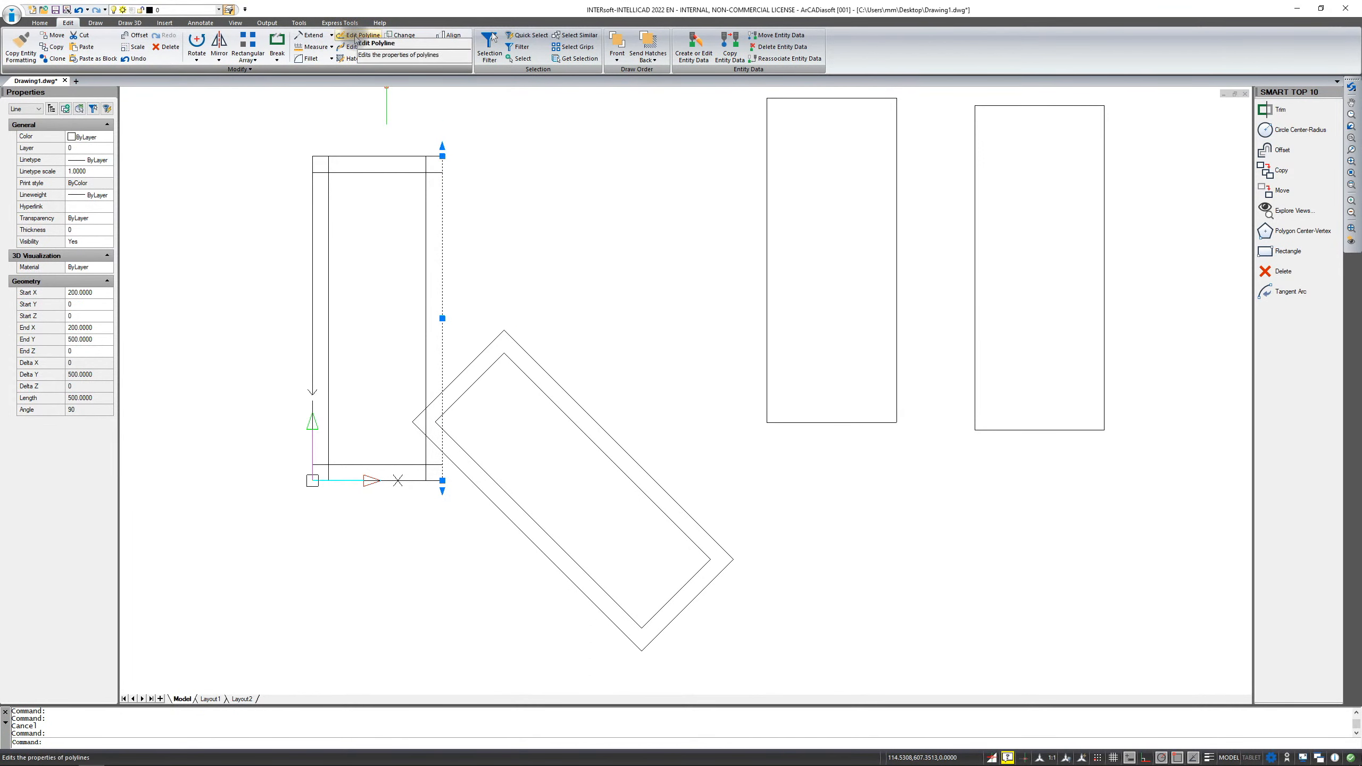
key("Escape")
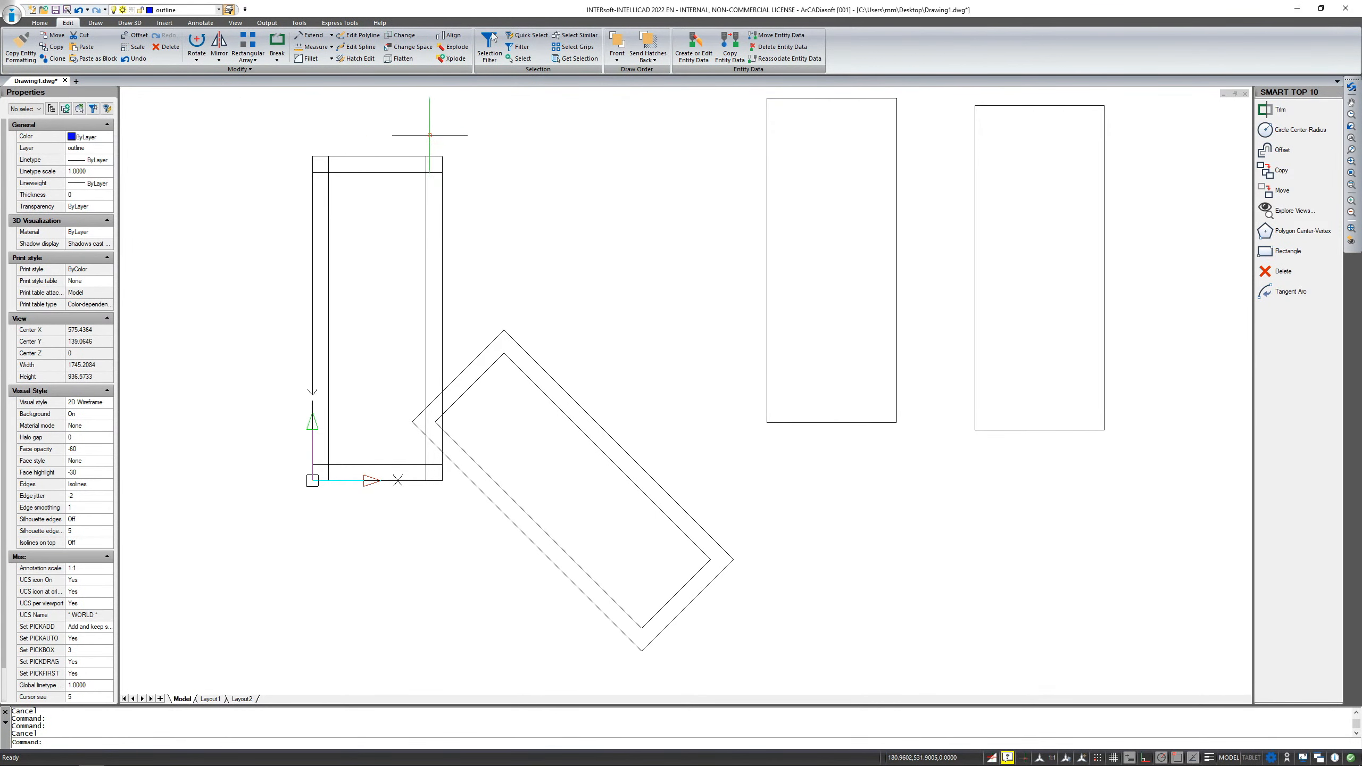
left_click(426, 170)
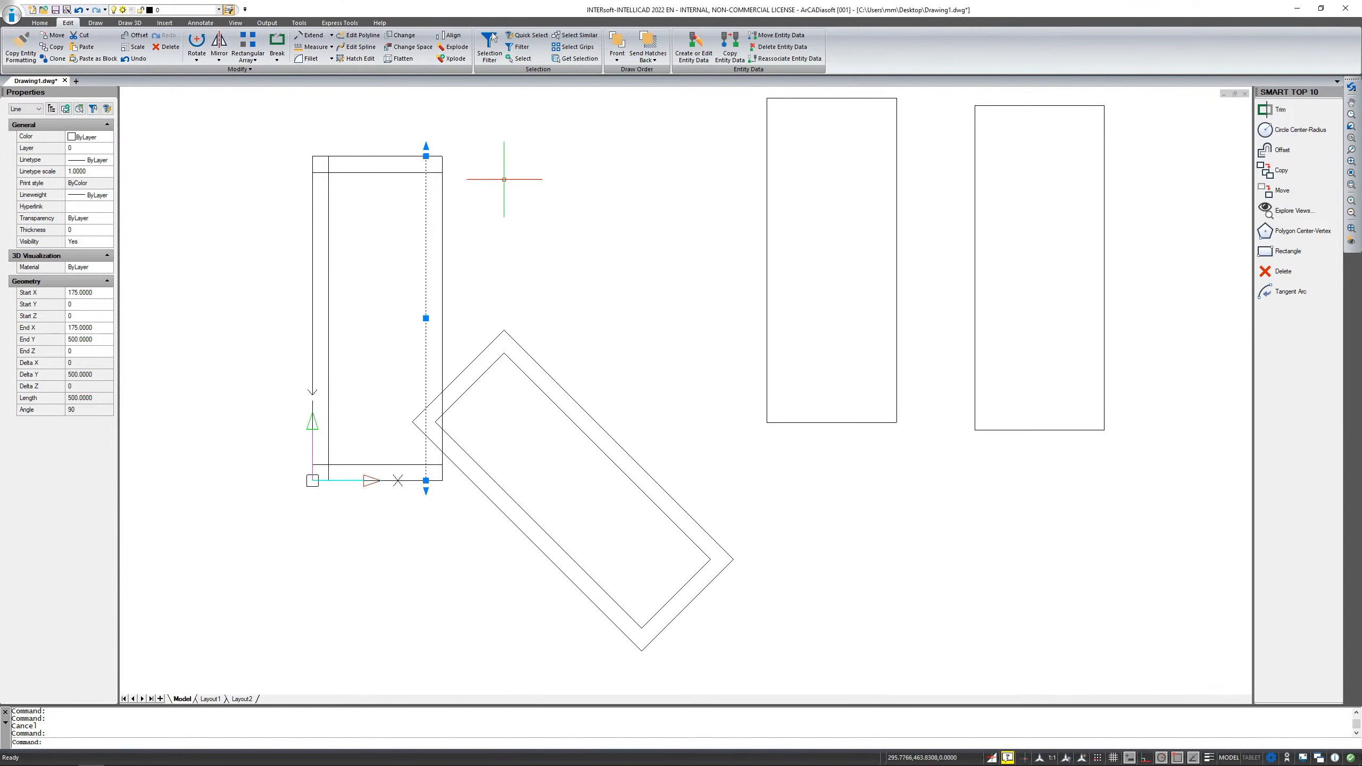
Draw a two-point circle whose diameter spans the top edge of the left rectangle in the side-by-side pair.
key("Escape")
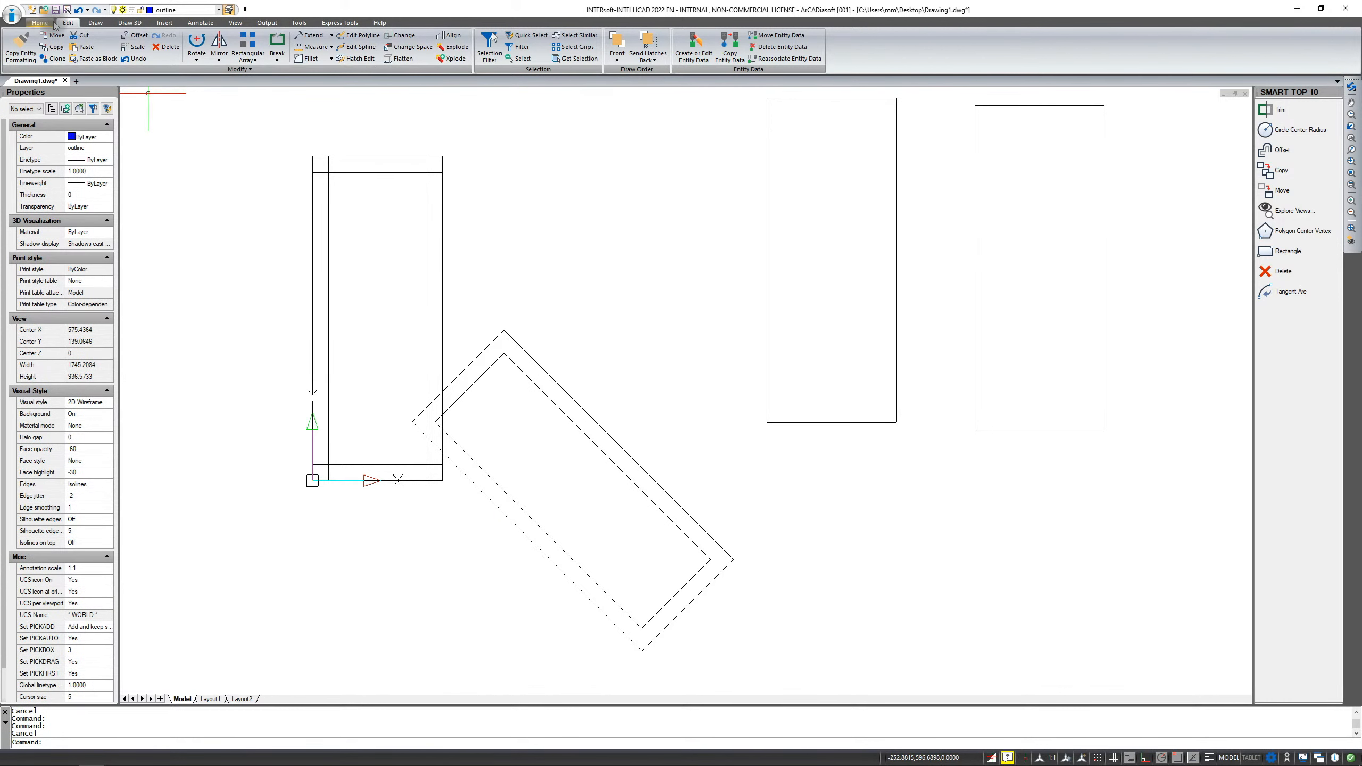
left_click(95, 22)
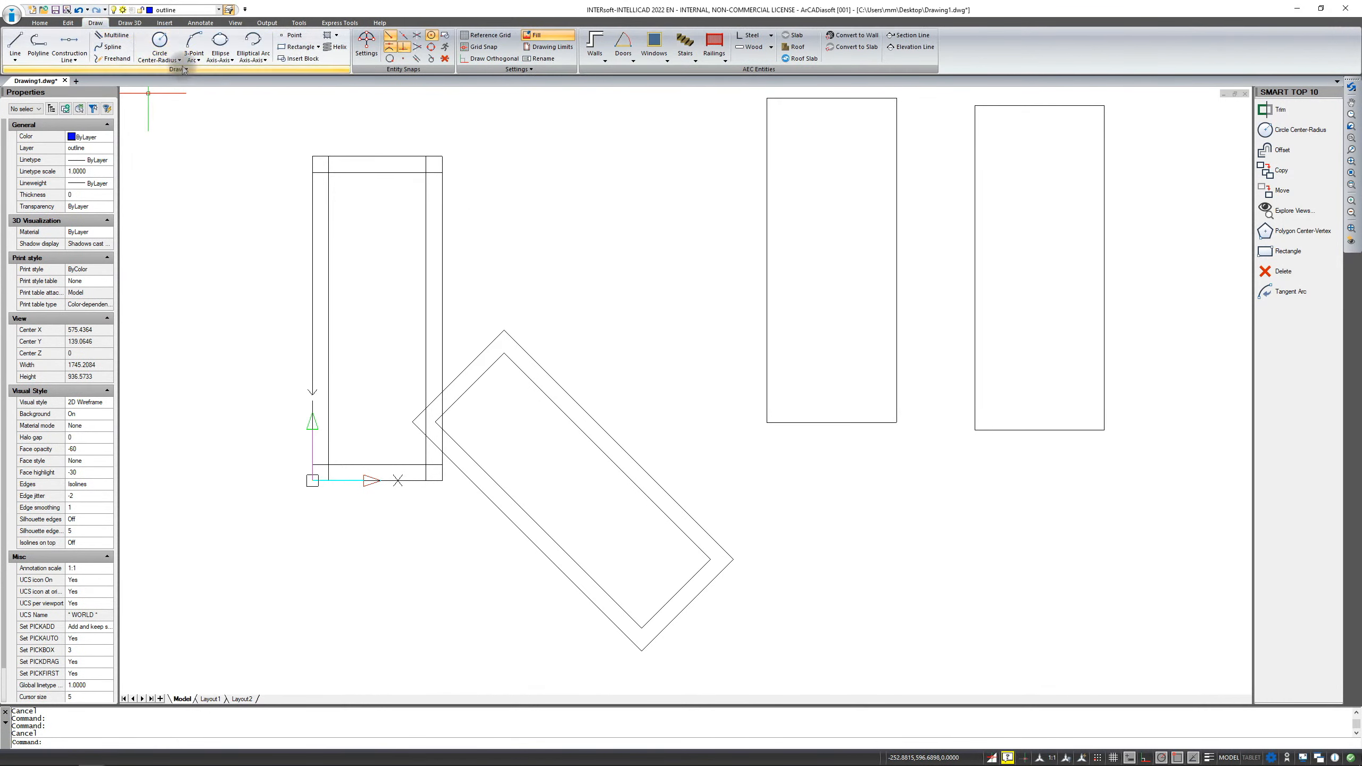
left_click(178, 59)
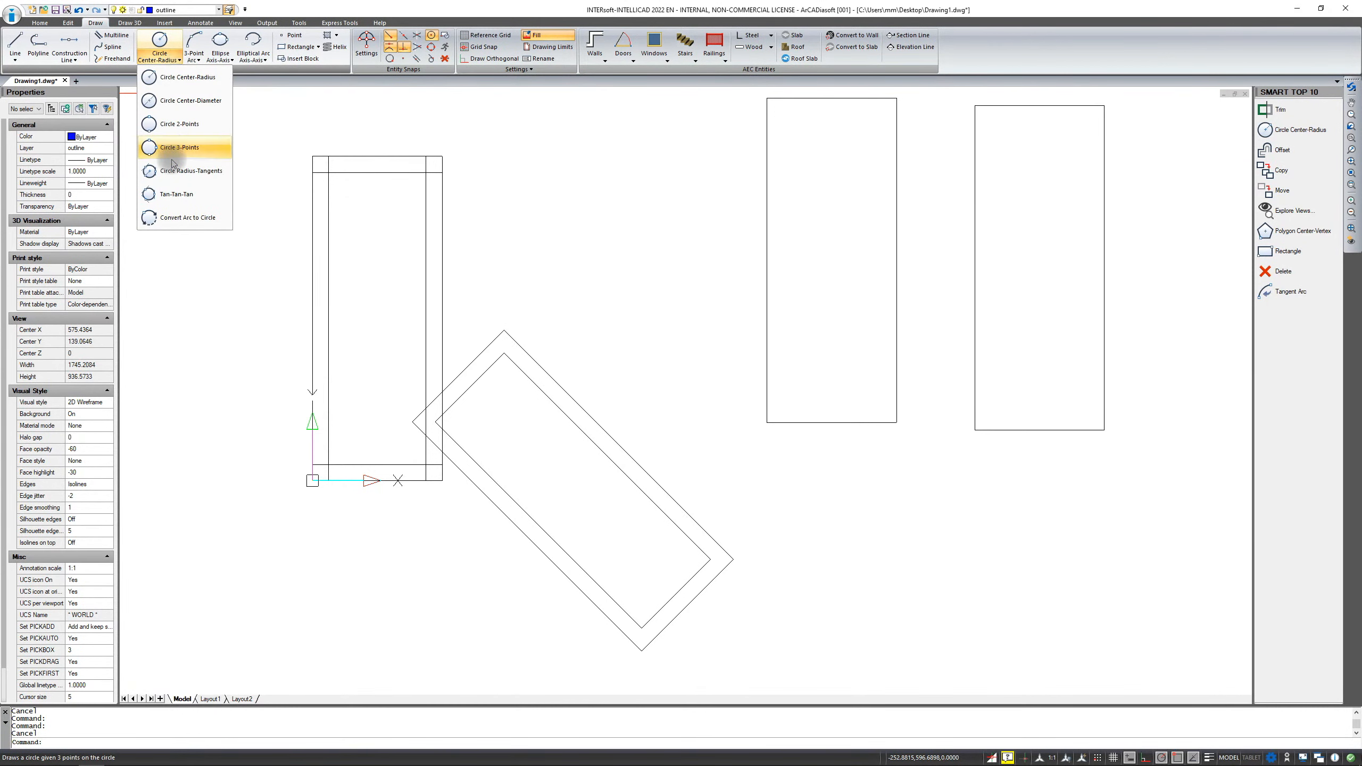
left_click(175, 127)
middle_click_drag(290, 195, 334, 461)
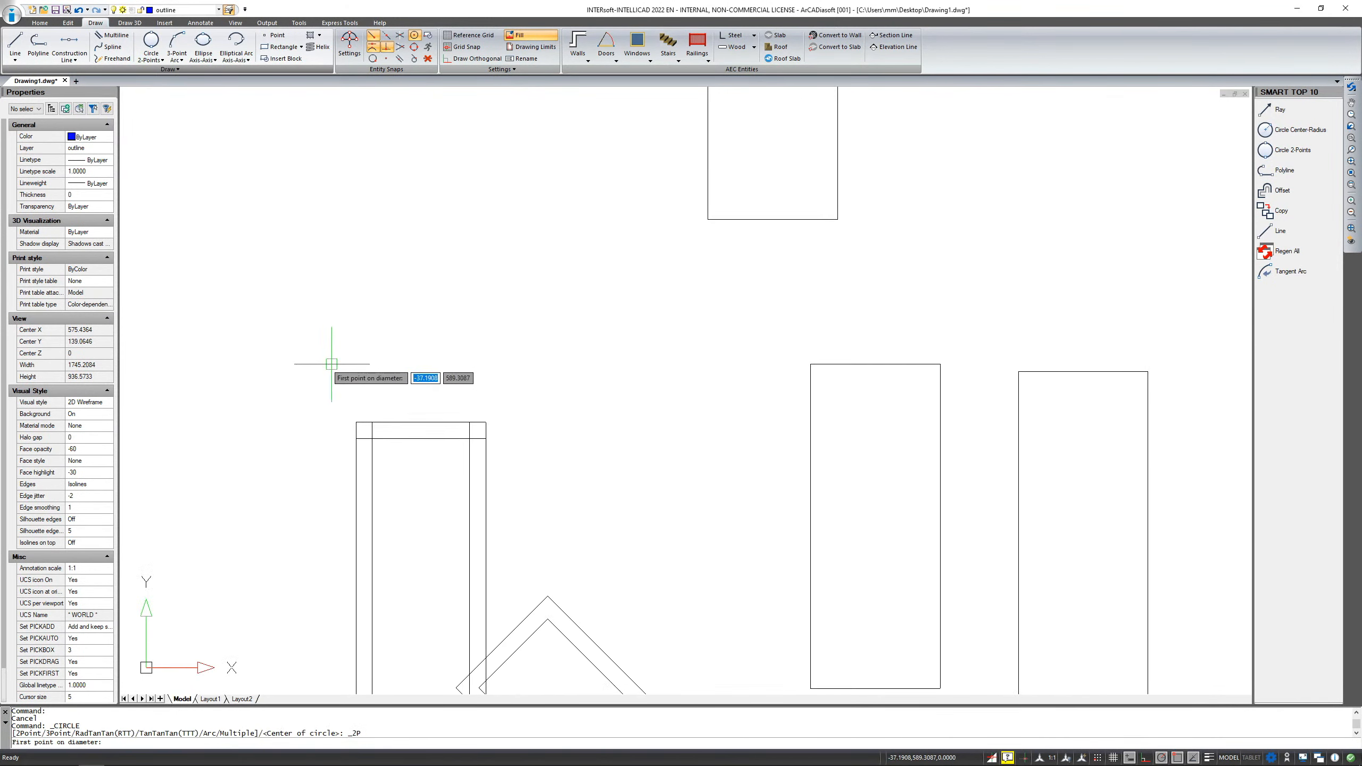
scroll(322, 375, "down", 3)
mouse_move(422, 262)
middle_mouse_down()
mouse_move(456, 313)
mouse_move(462, 285)
middle_mouse_up()
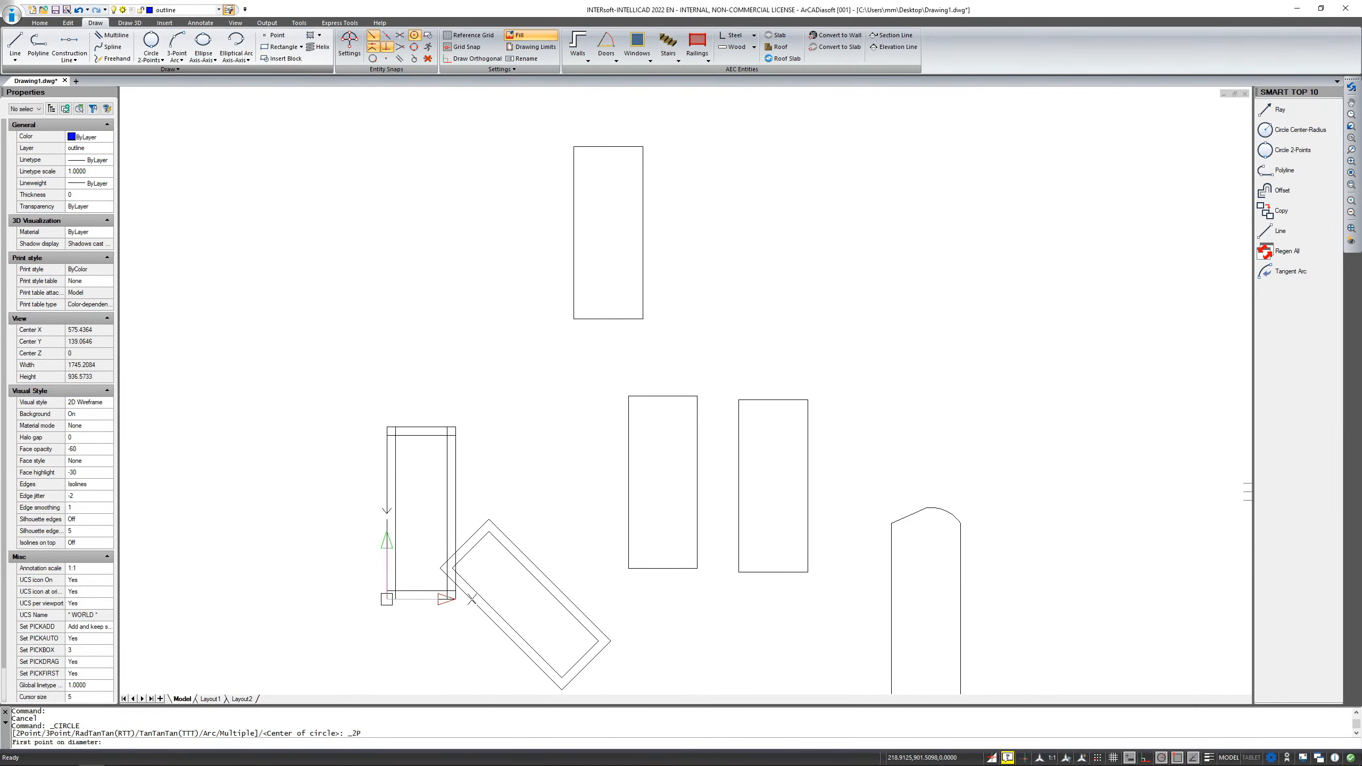
scroll(725, 406, "up", 2)
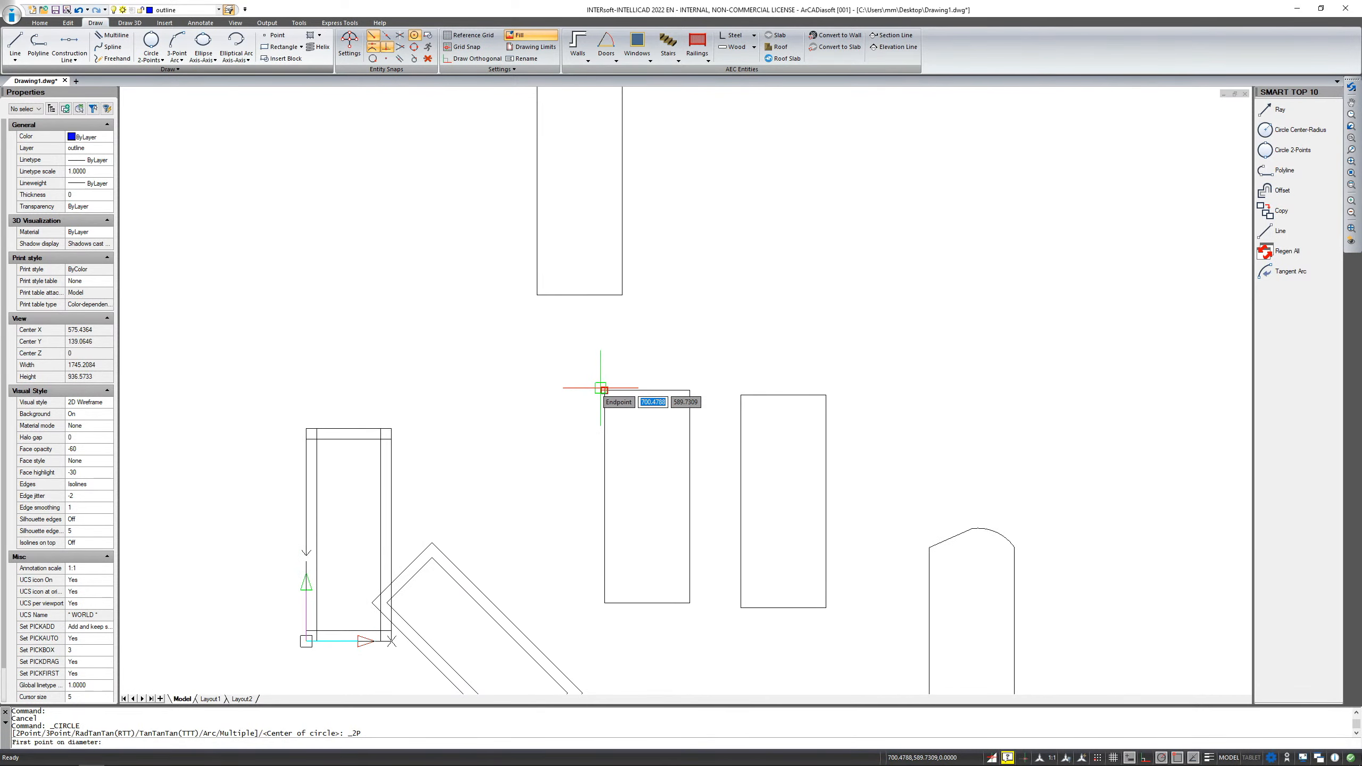
scroll(600, 388, "up", 1)
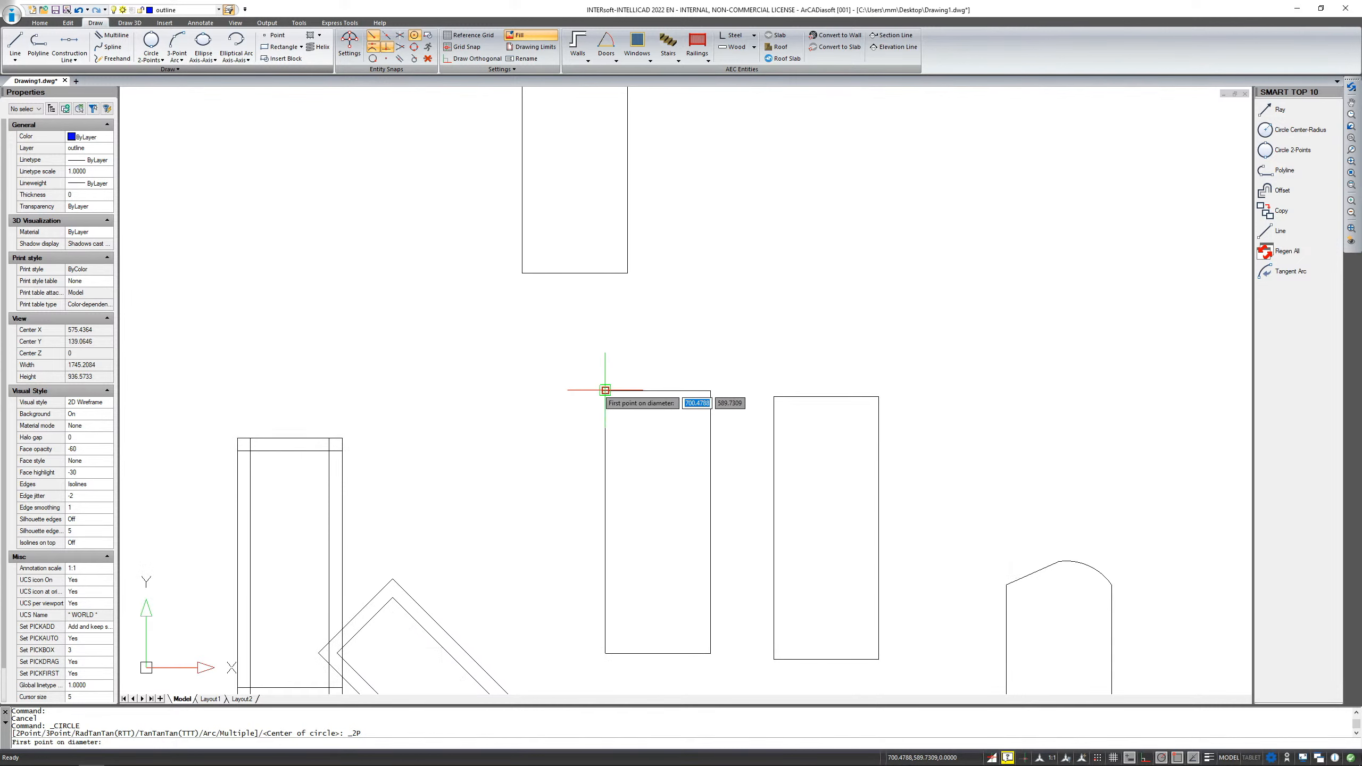
left_click(605, 390)
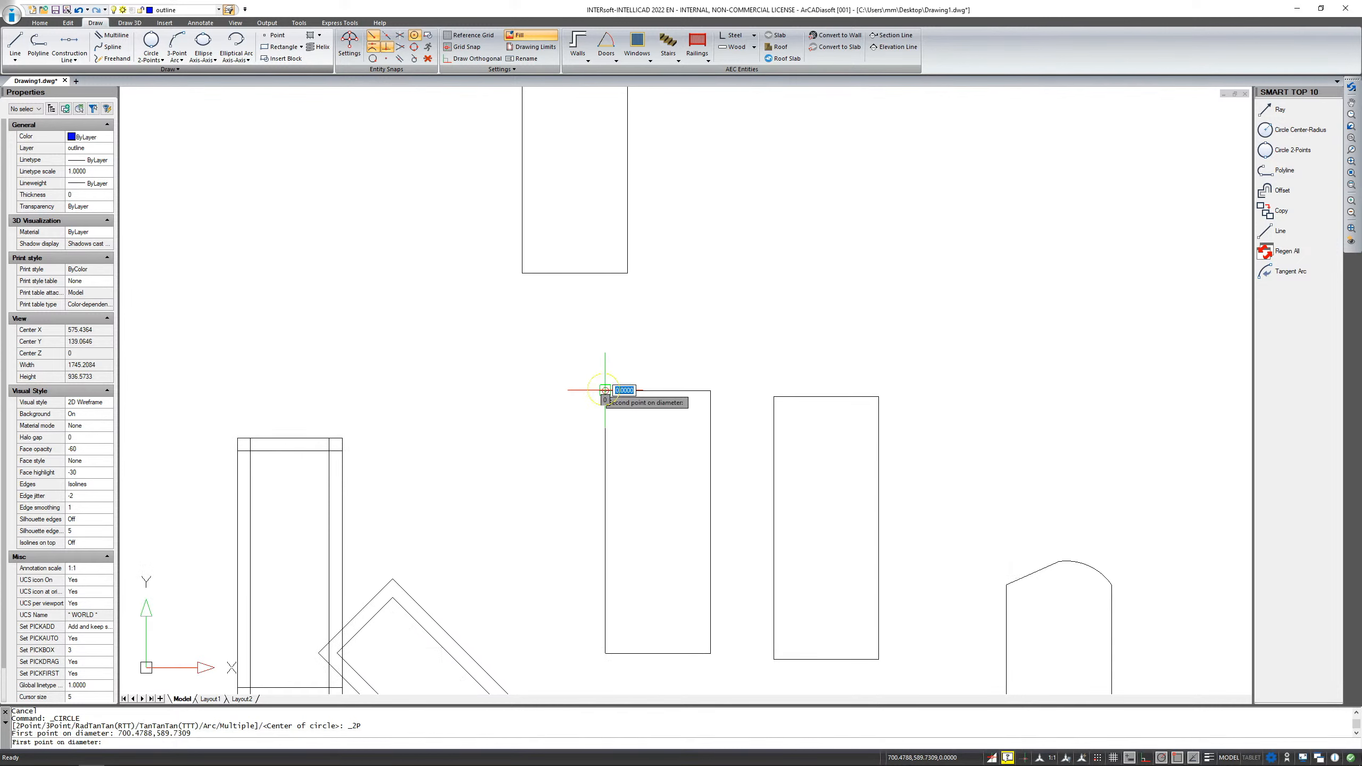
left_click(710, 390)
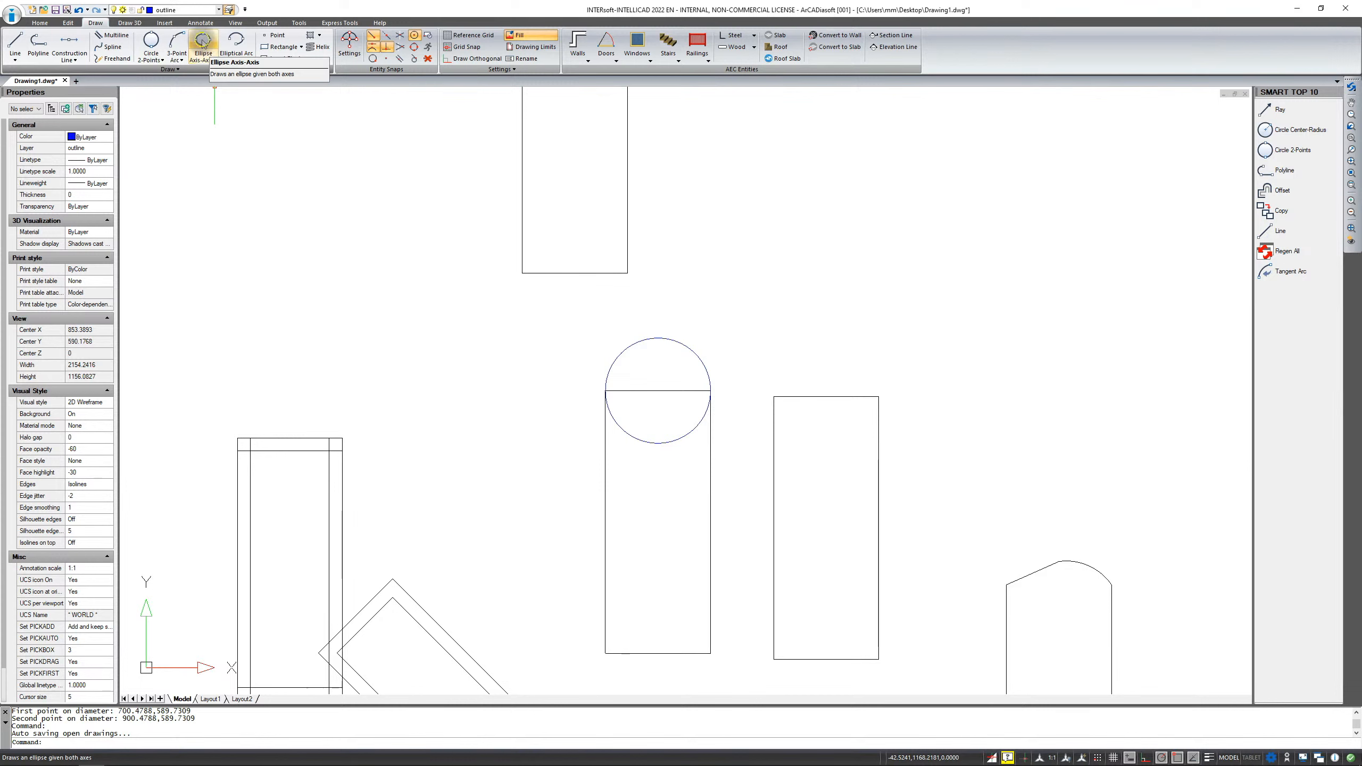
Draw an Axis-Axis ellipse above and right of the side-by-side rectangles, with a 500 horizontal axis and 100 for the other axis.
left_click(202, 43)
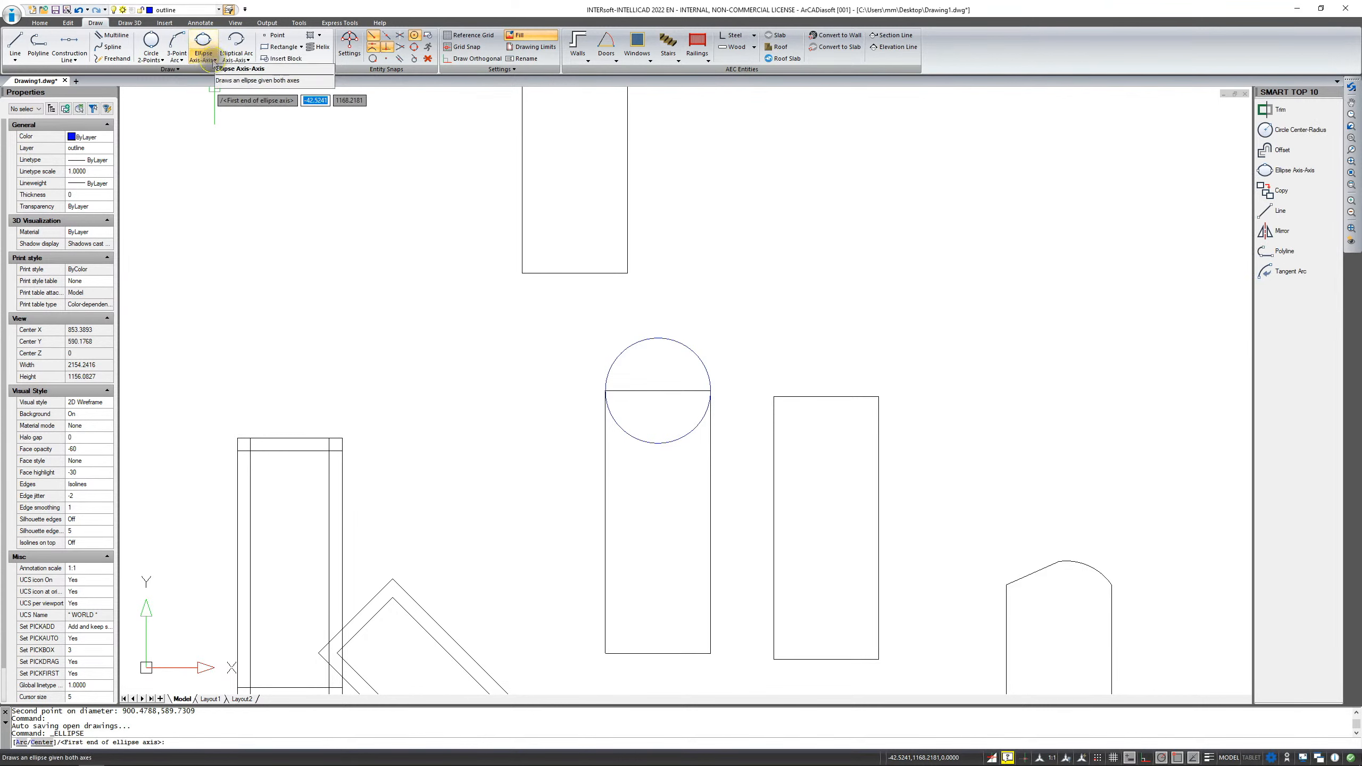
left_click(215, 60)
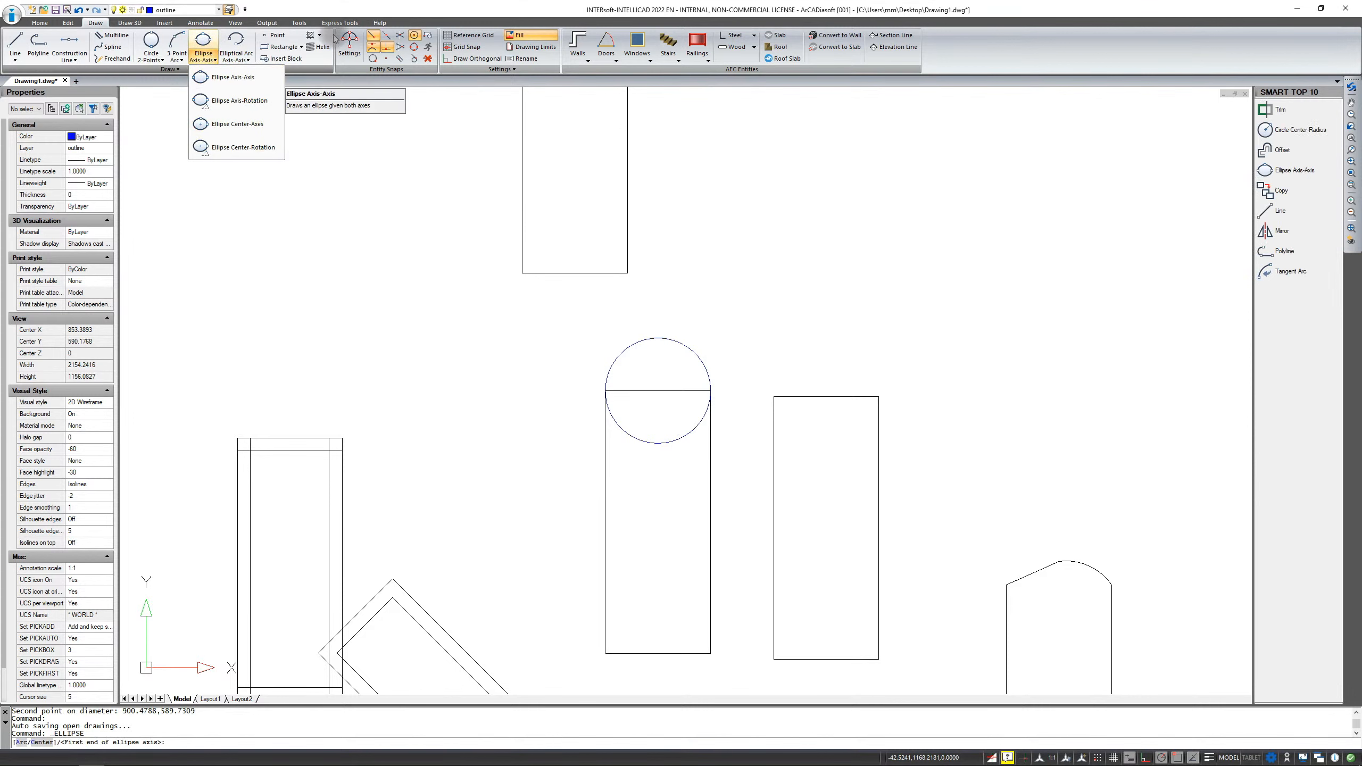
left_click(710, 5)
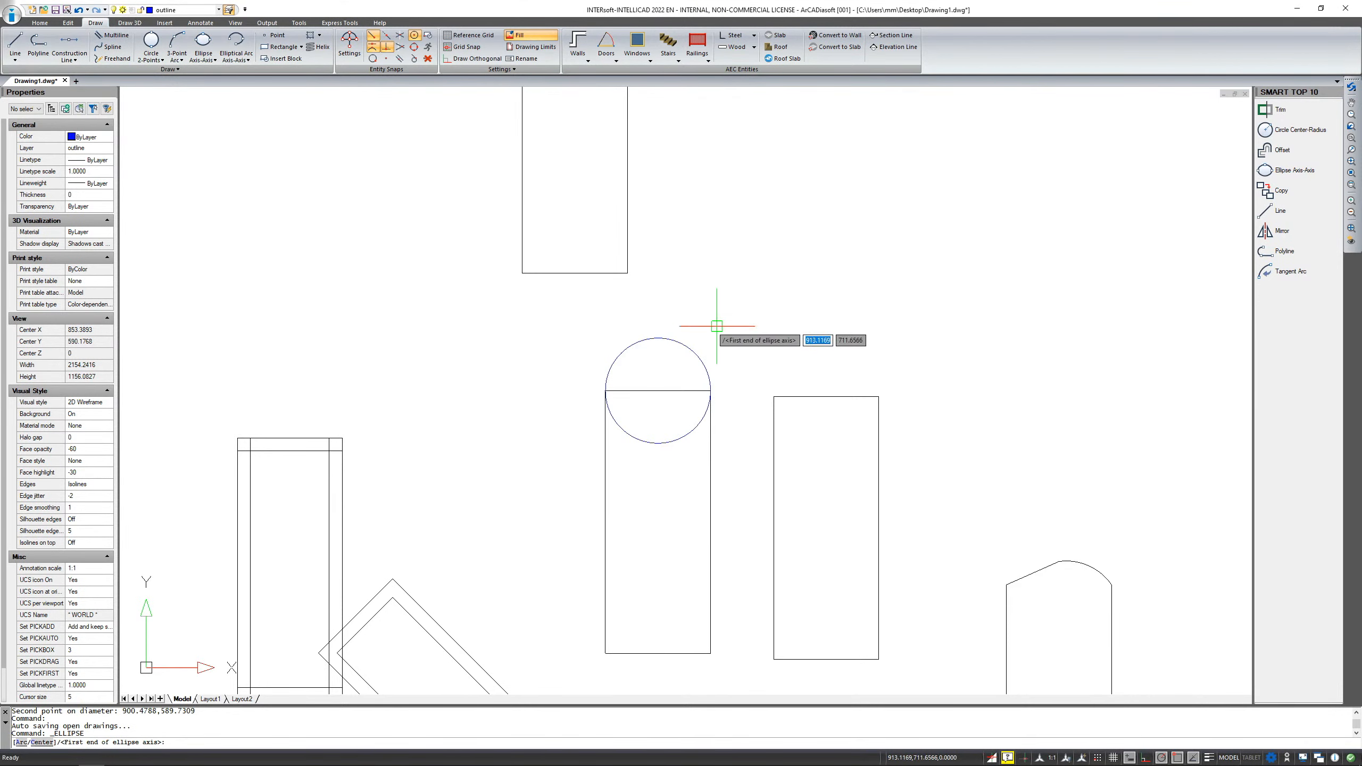
middle_click_drag(711, 296, 563, 299)
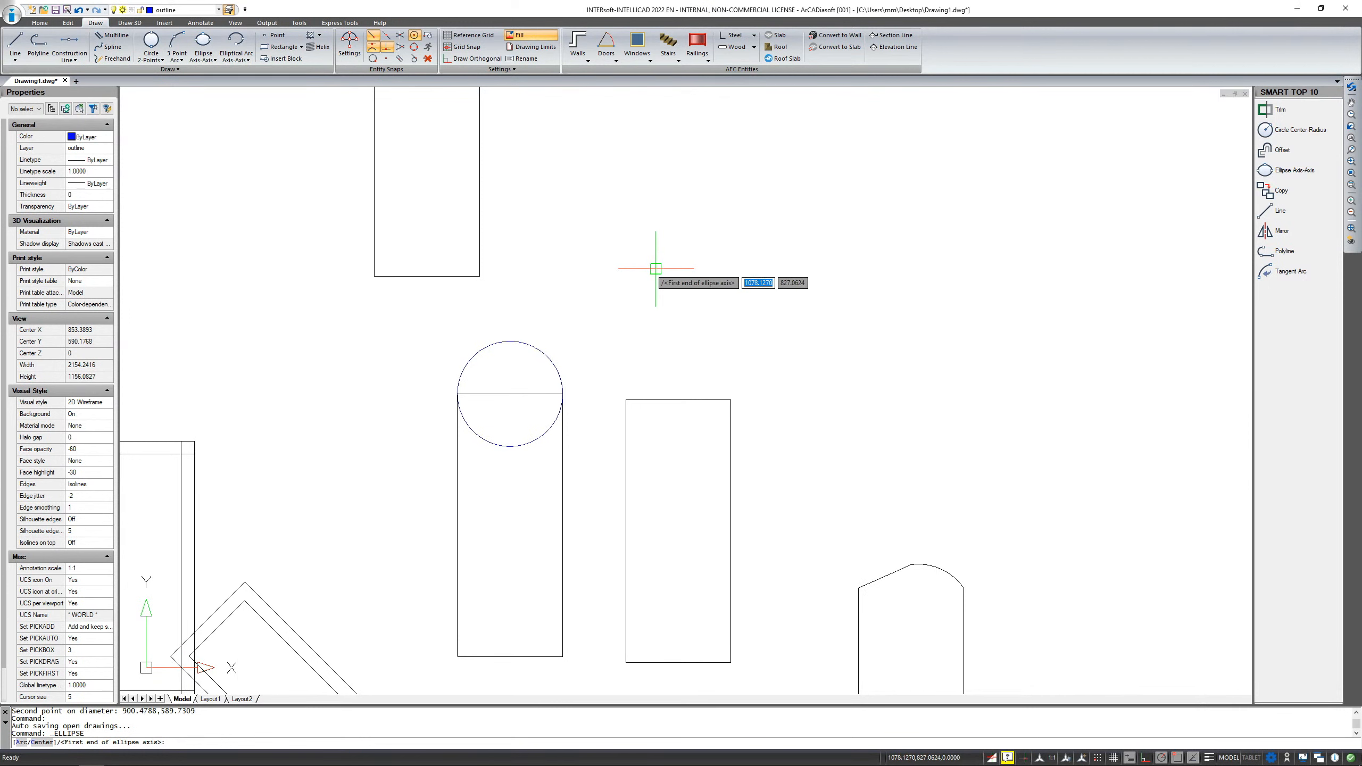
left_click(685, 263)
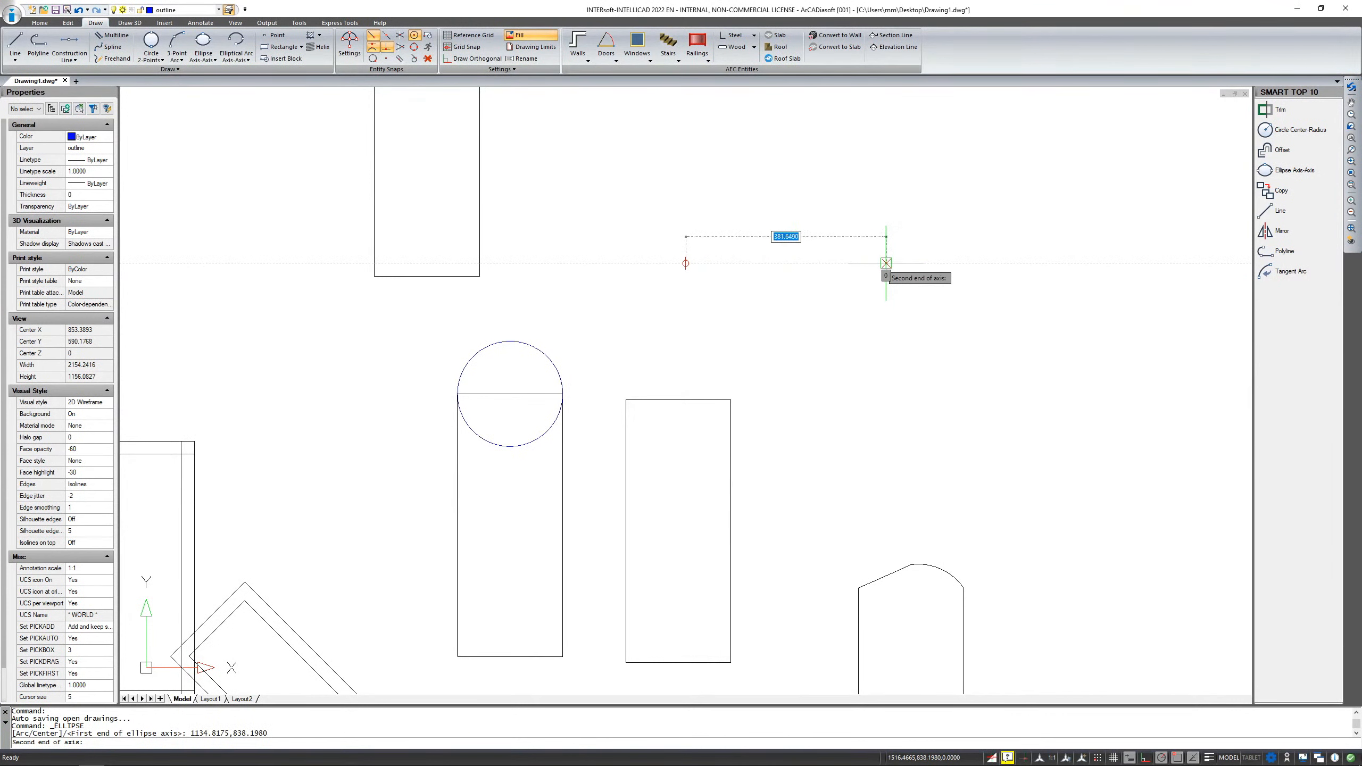
type("5")
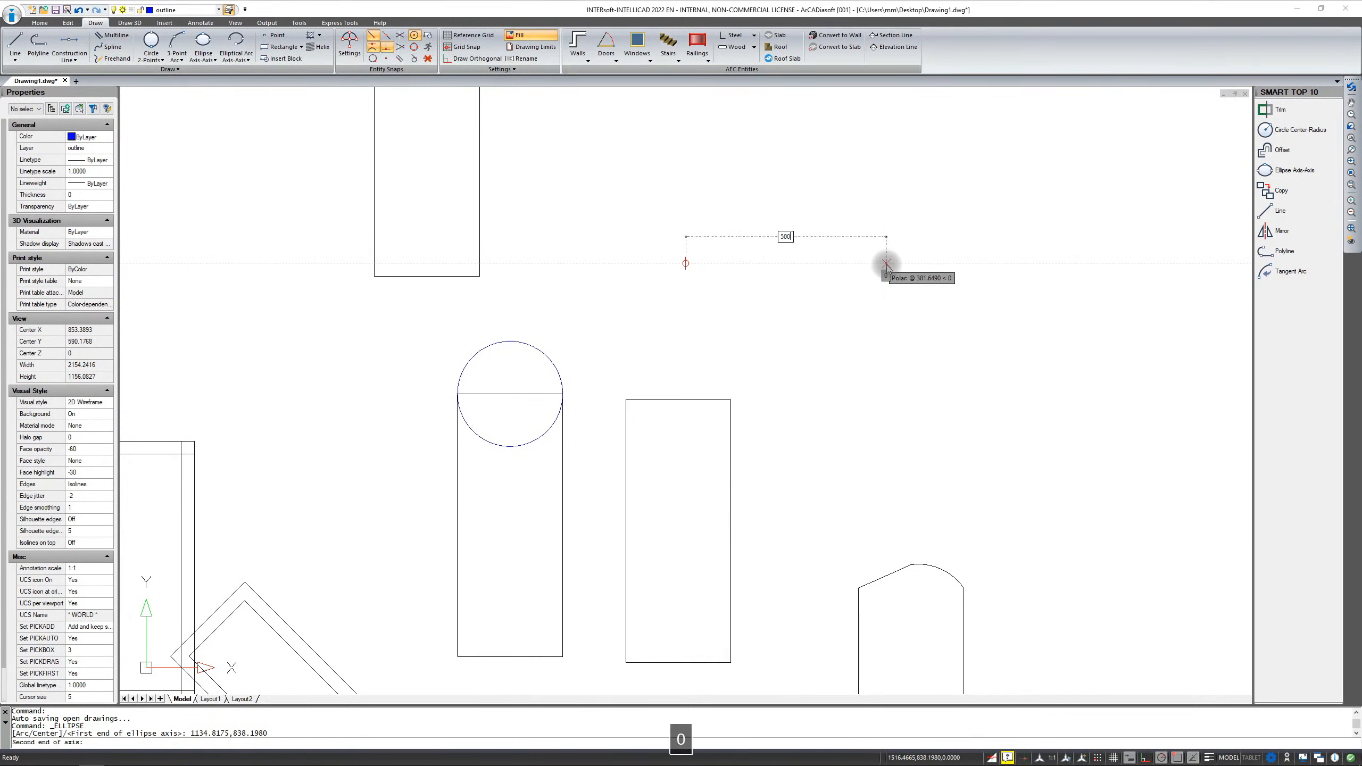
type("00")
key("Return")
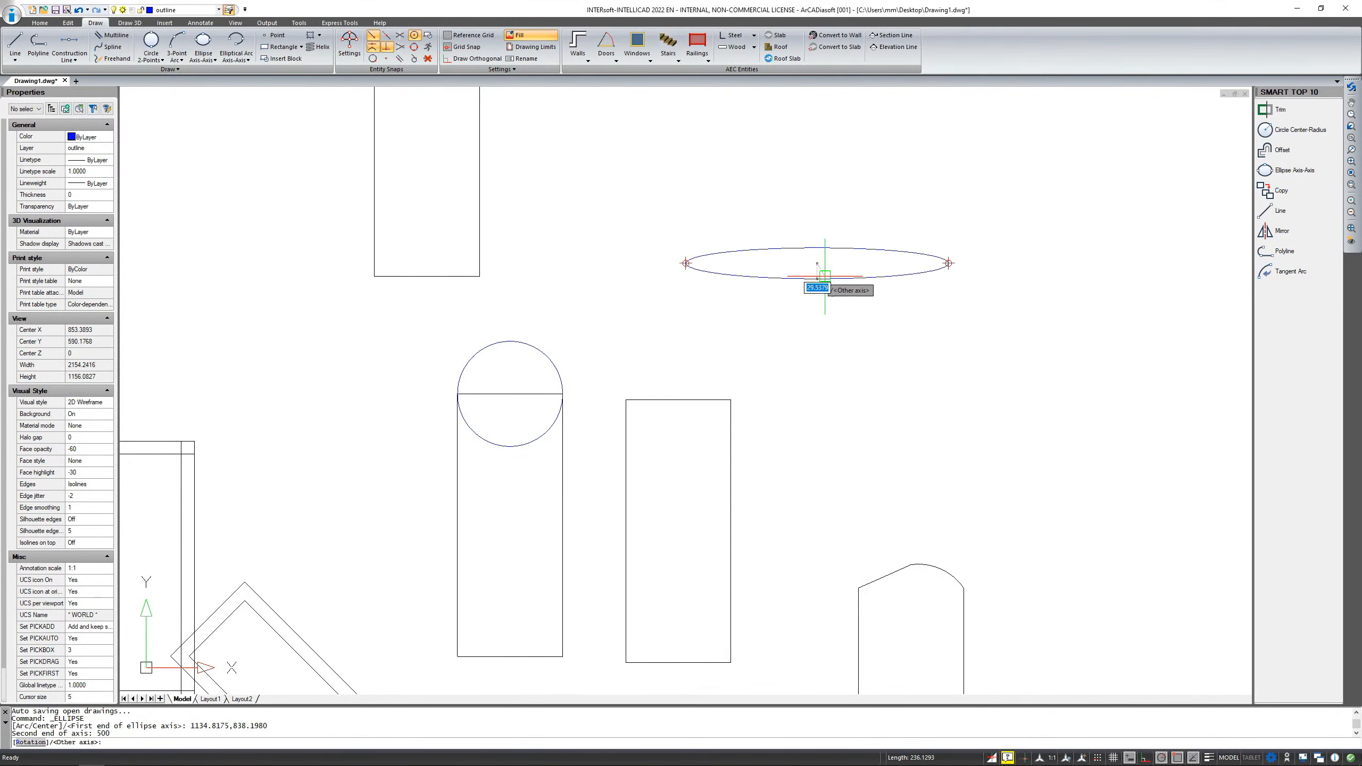
type("1")
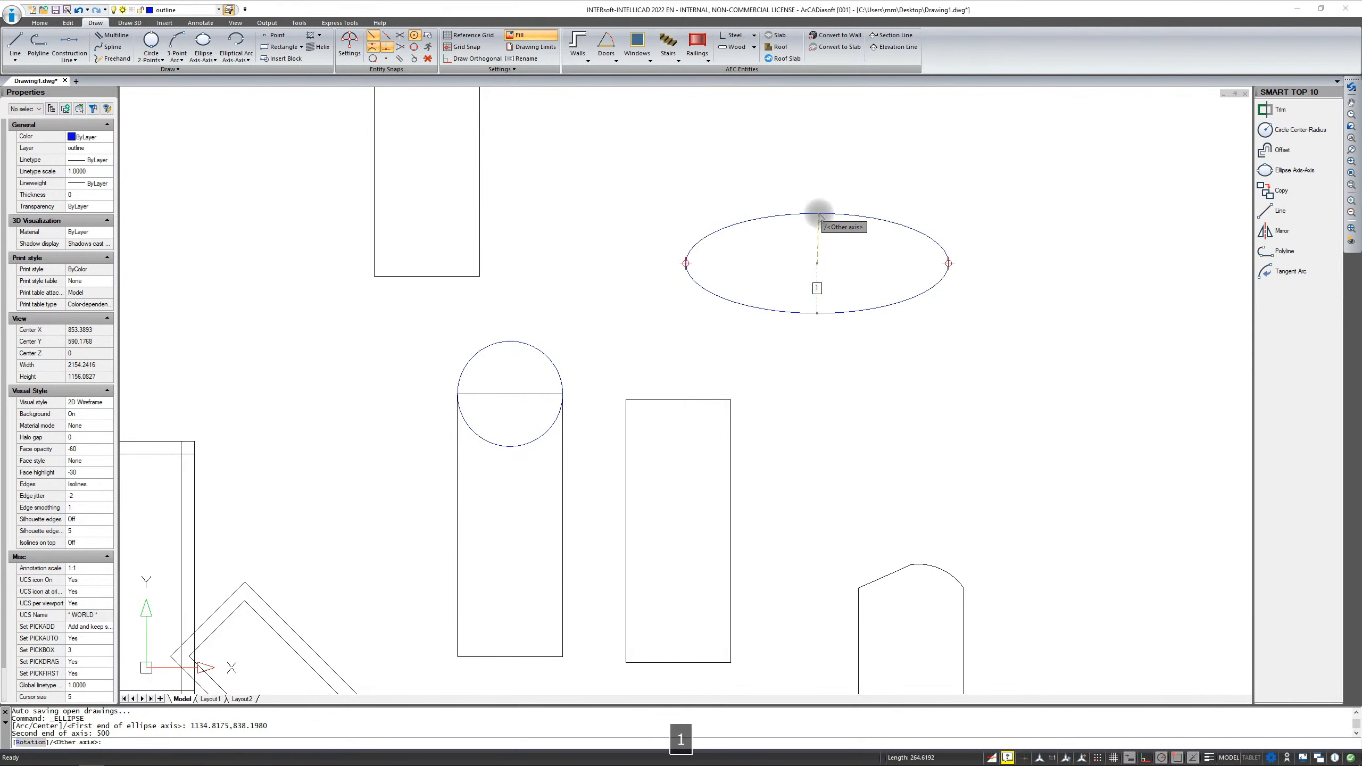
type("00")
key("Return")
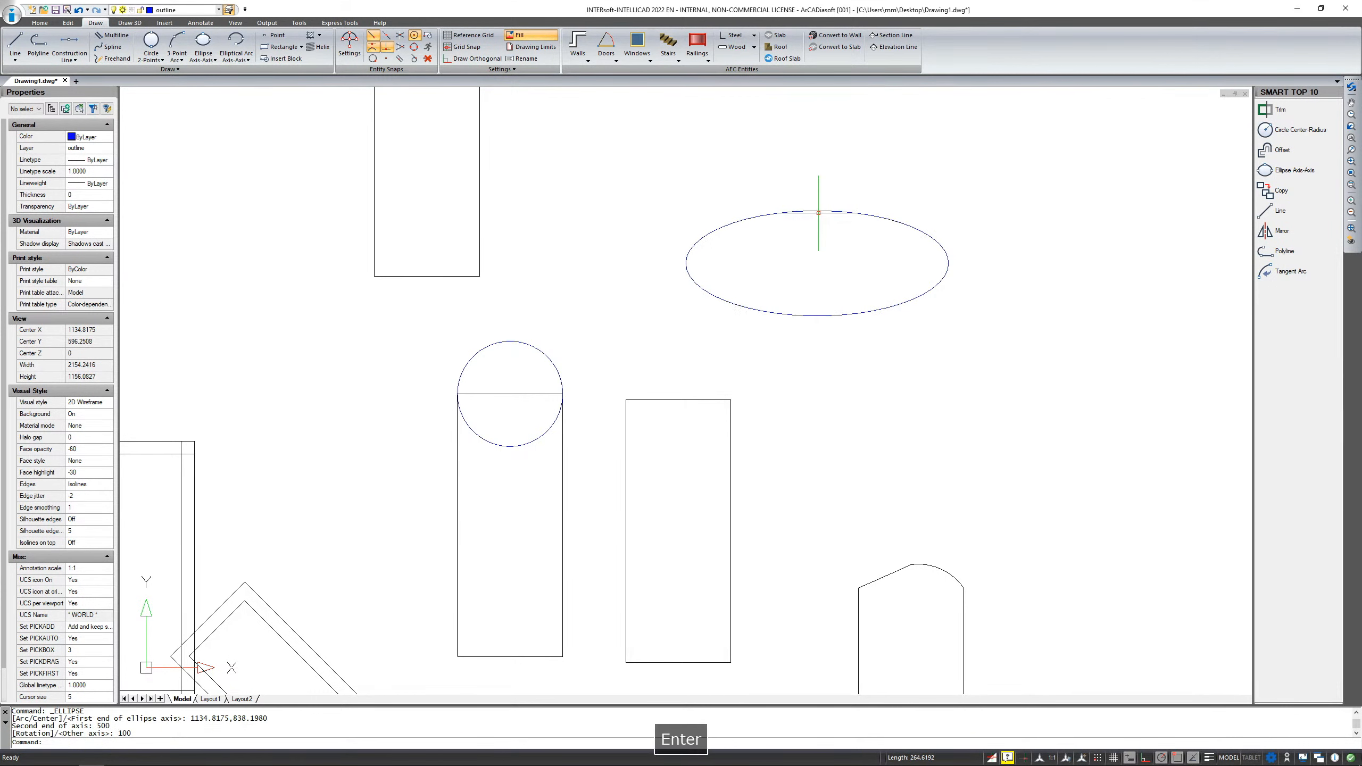
scroll(799, 221, "down", 2)
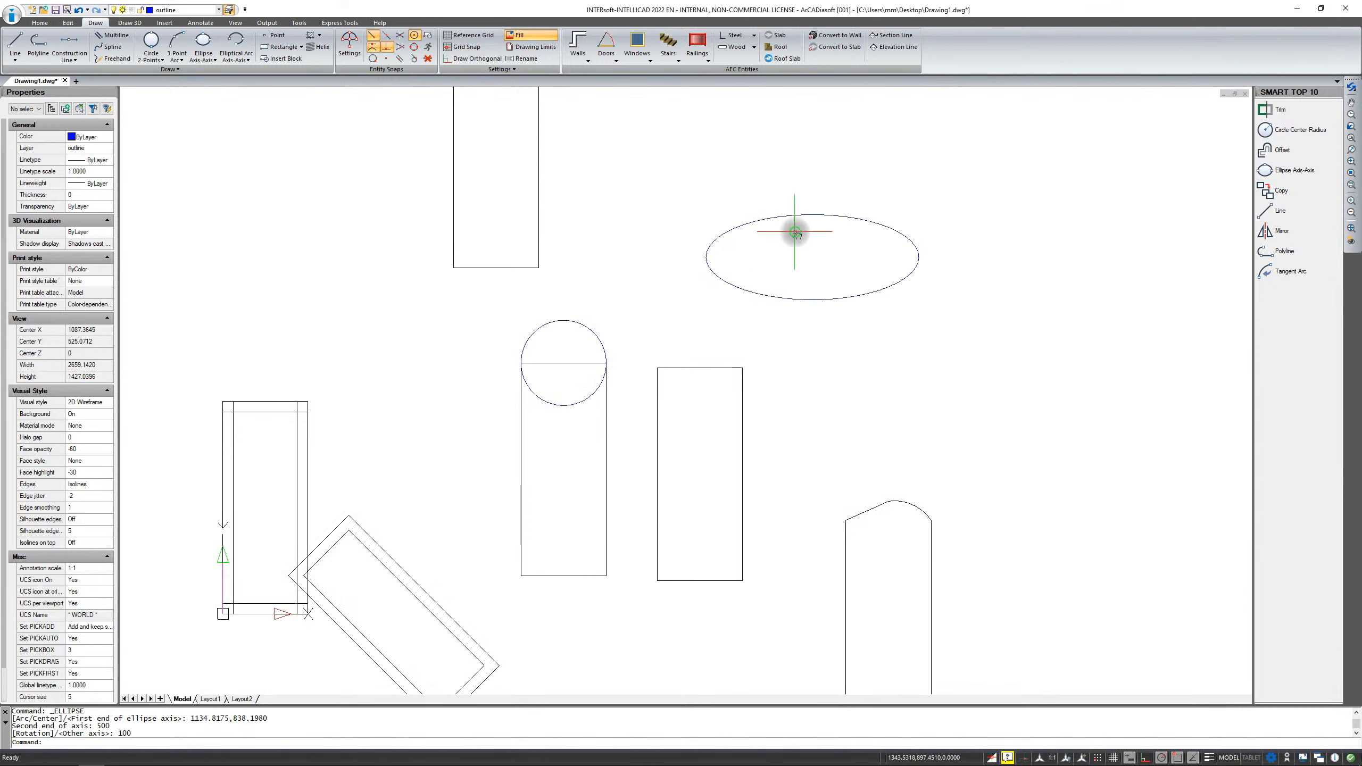
scroll(766, 257, "up", 1)
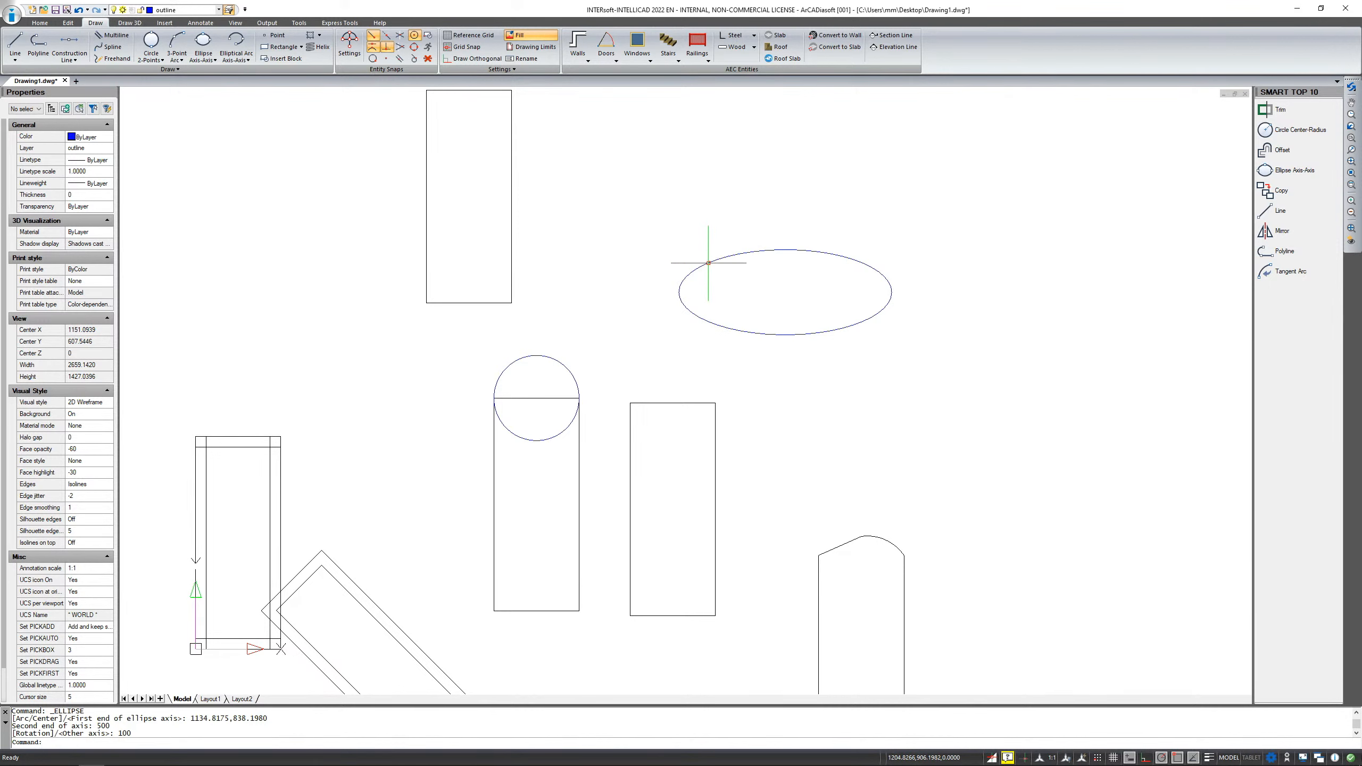
key("Escape")
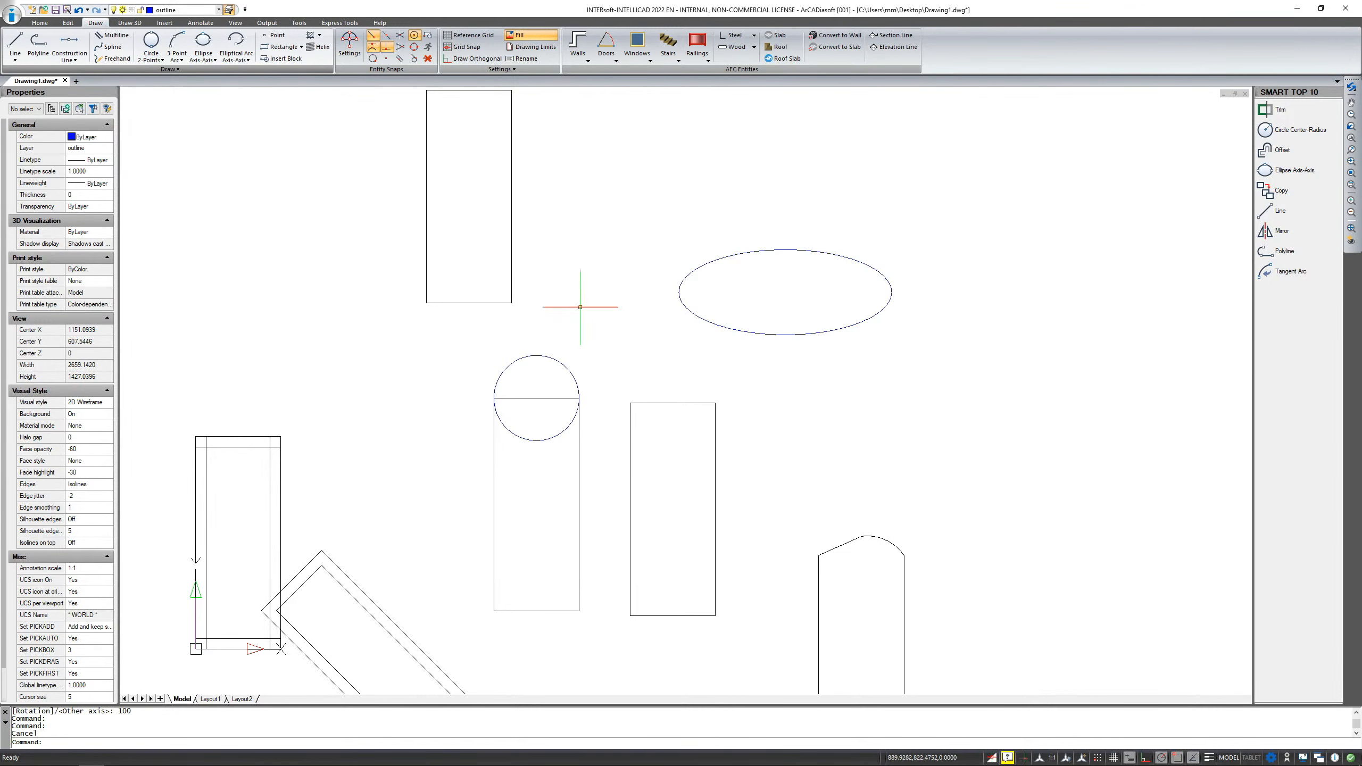
Draw a 3-point arc from the uppermost rectangle's lower-left corner through the right paired rectangle's upper-right corner to its lower-left corner.
left_click(177, 57)
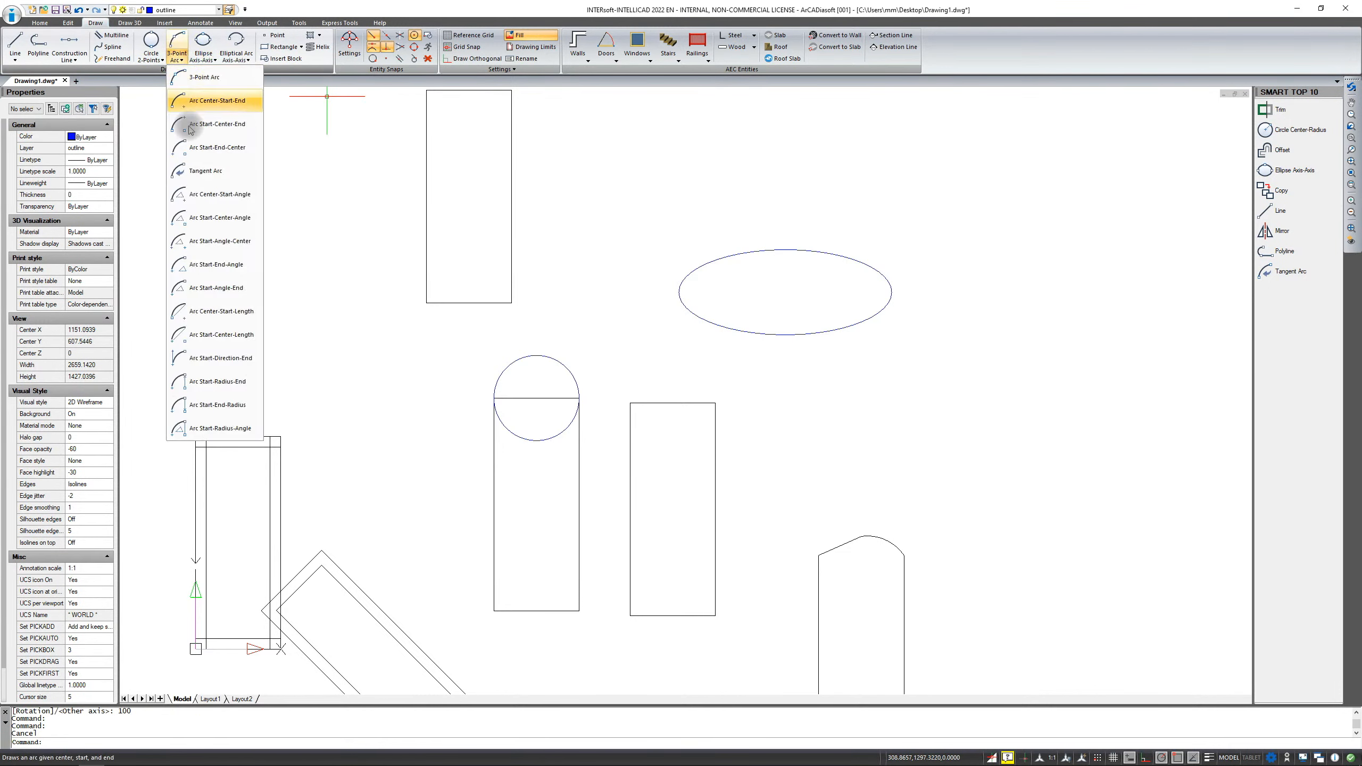
left_click(214, 80)
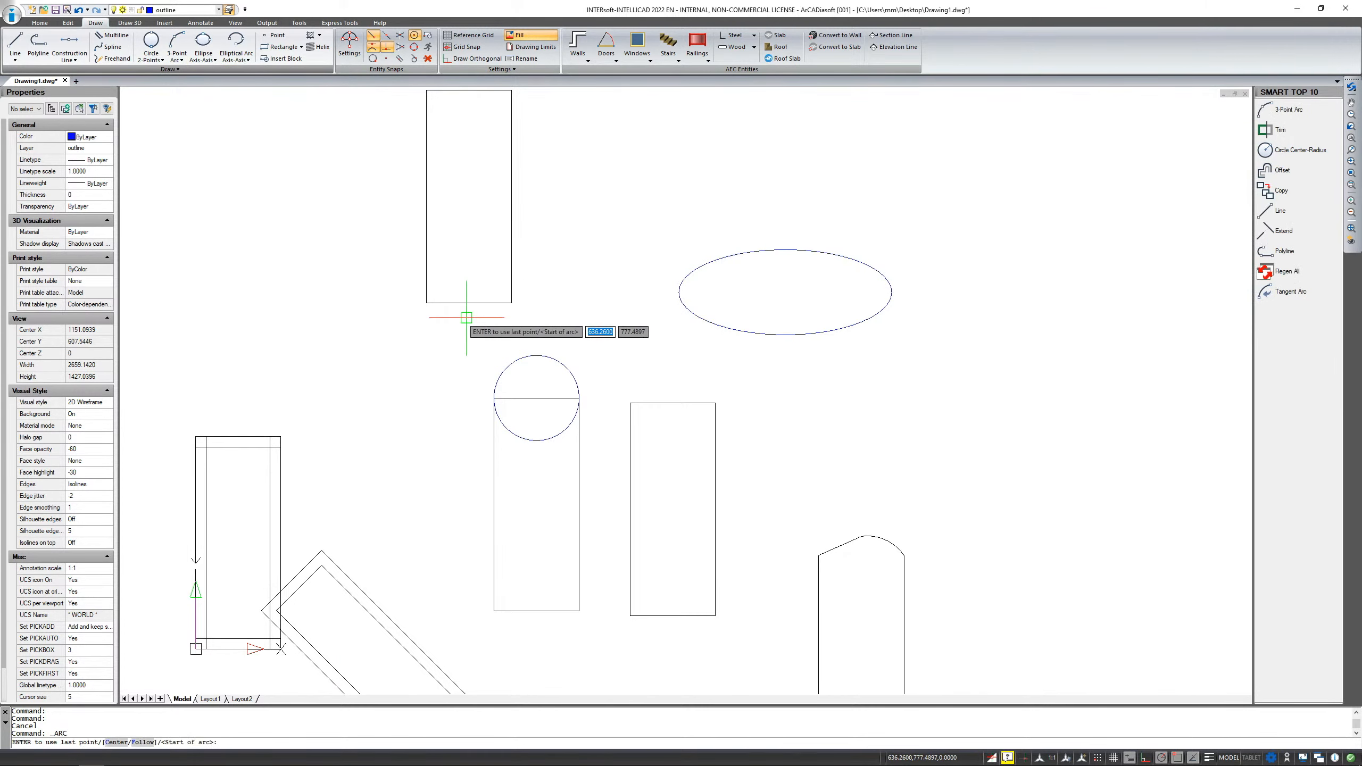
left_click(426, 303)
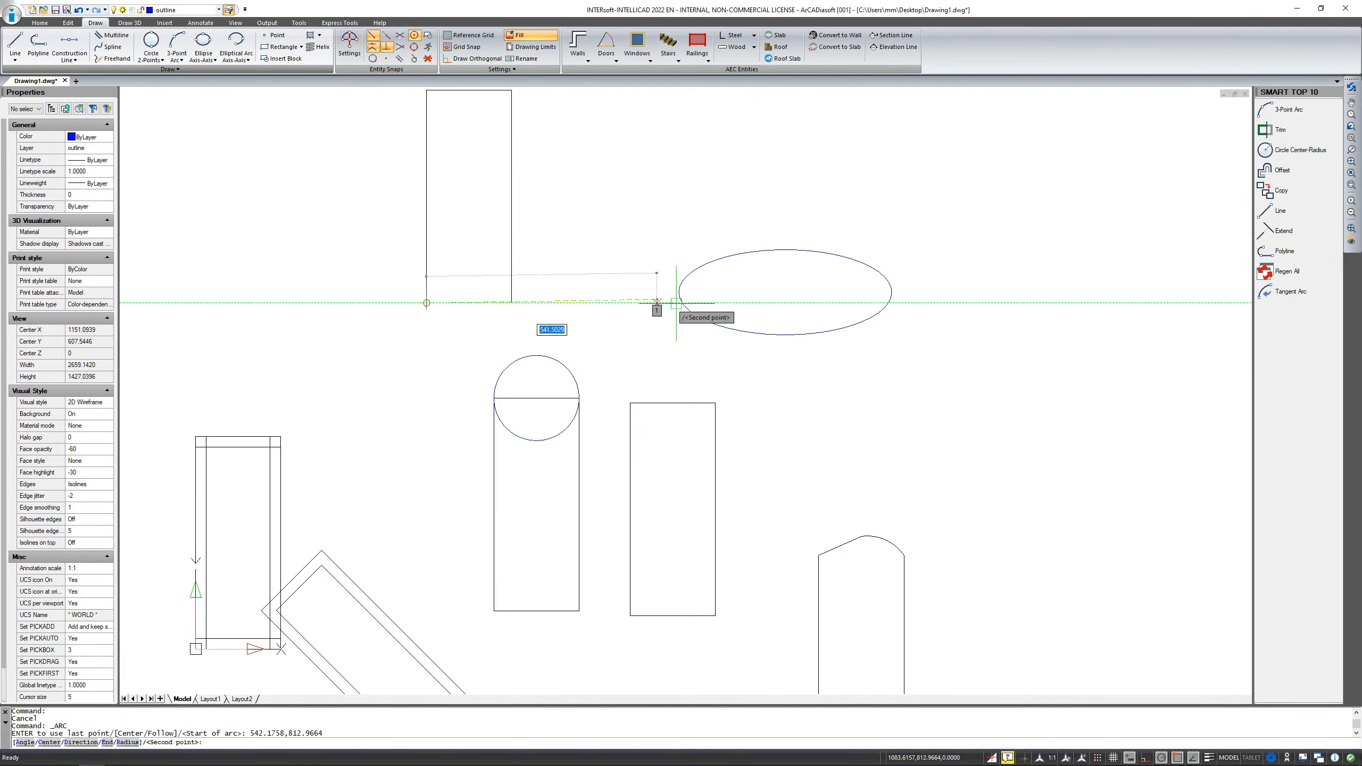
left_click(716, 402)
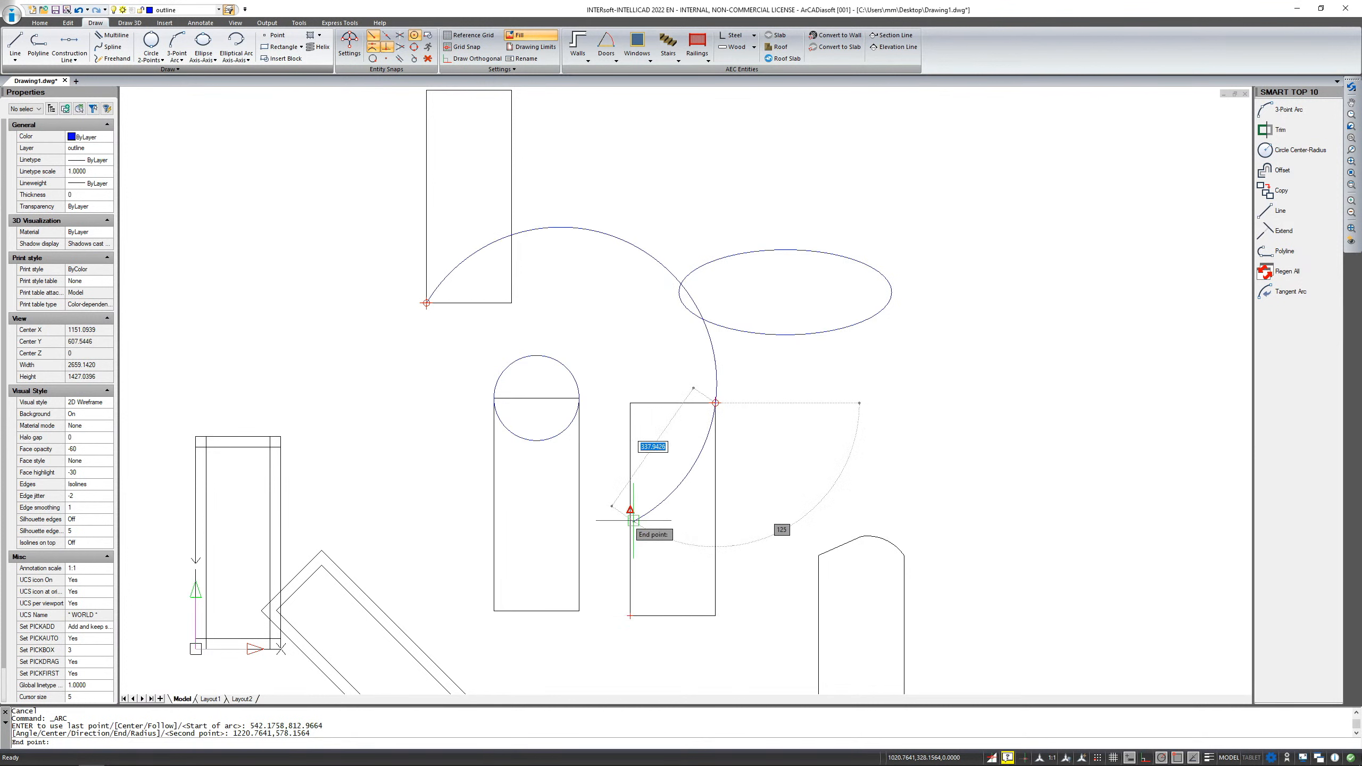
left_click(629, 615)
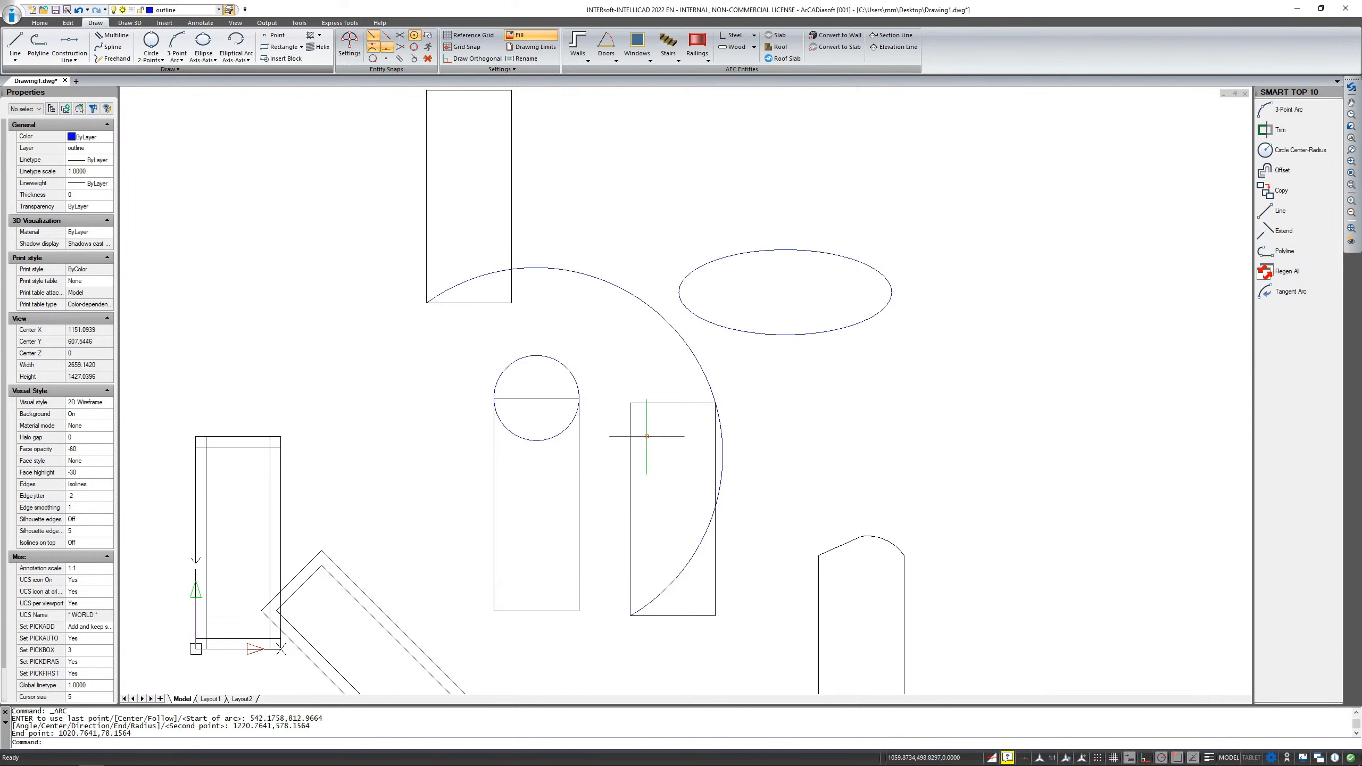
Draw a Center-Start-End arc over the right paired rectangle's top edge, centred midway between opposite corners, from its upper-right to upper-left corner.
left_click(178, 58)
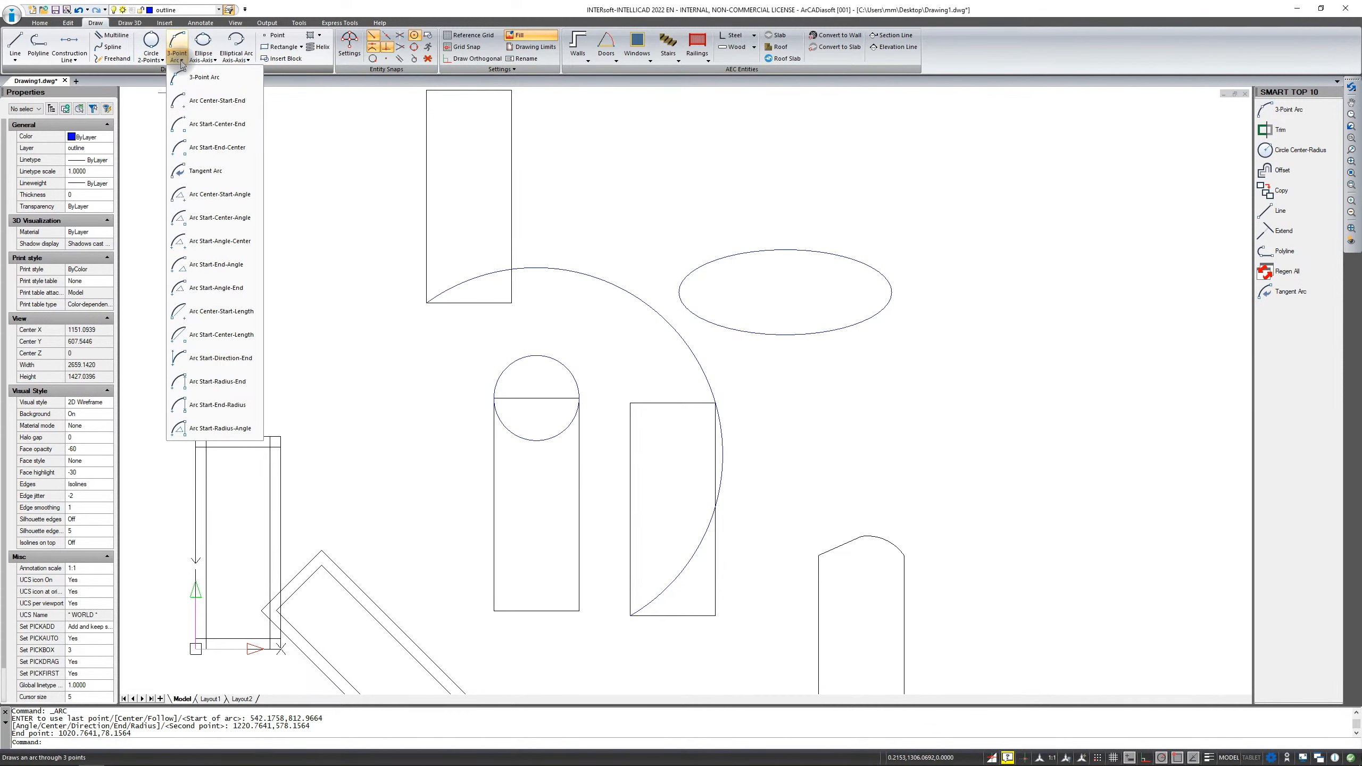
left_click(200, 104)
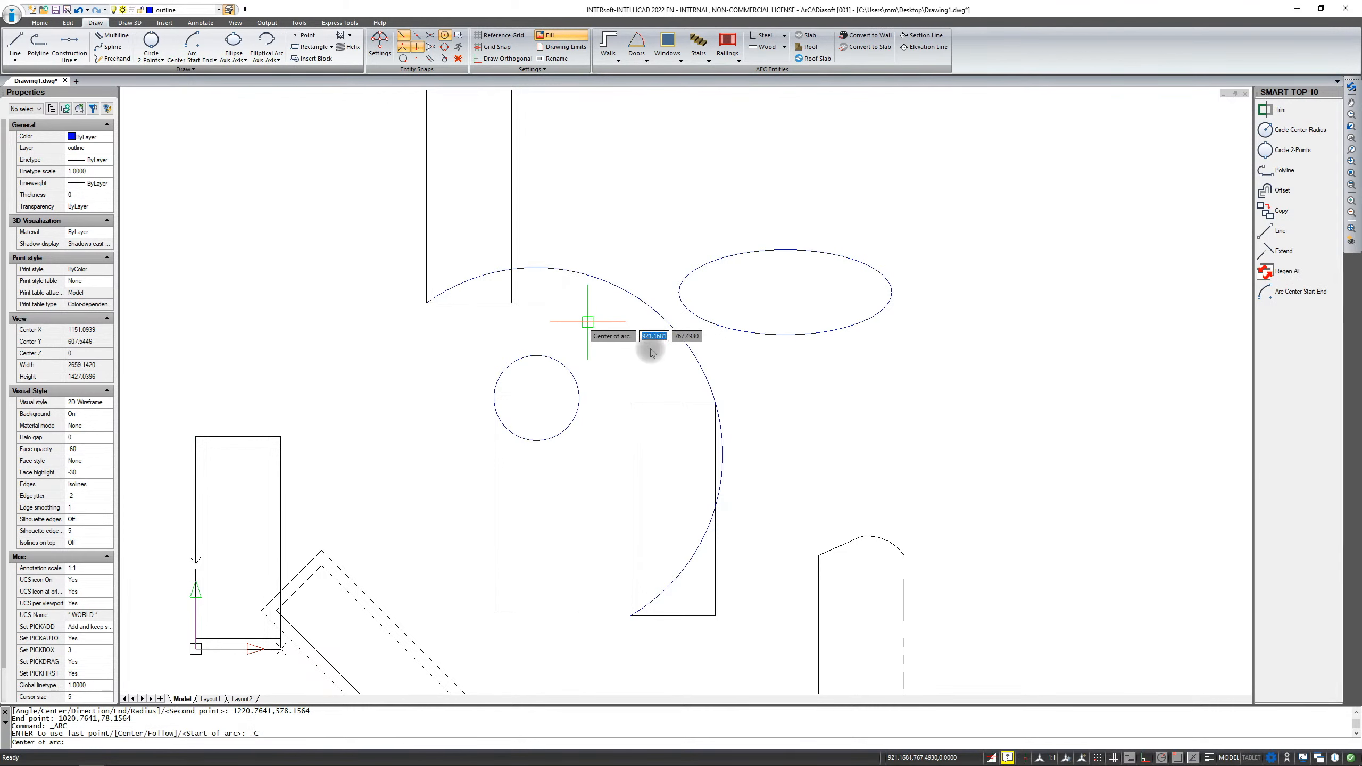
scroll(710, 405, "up", 5)
scroll(692, 284, "down", 3)
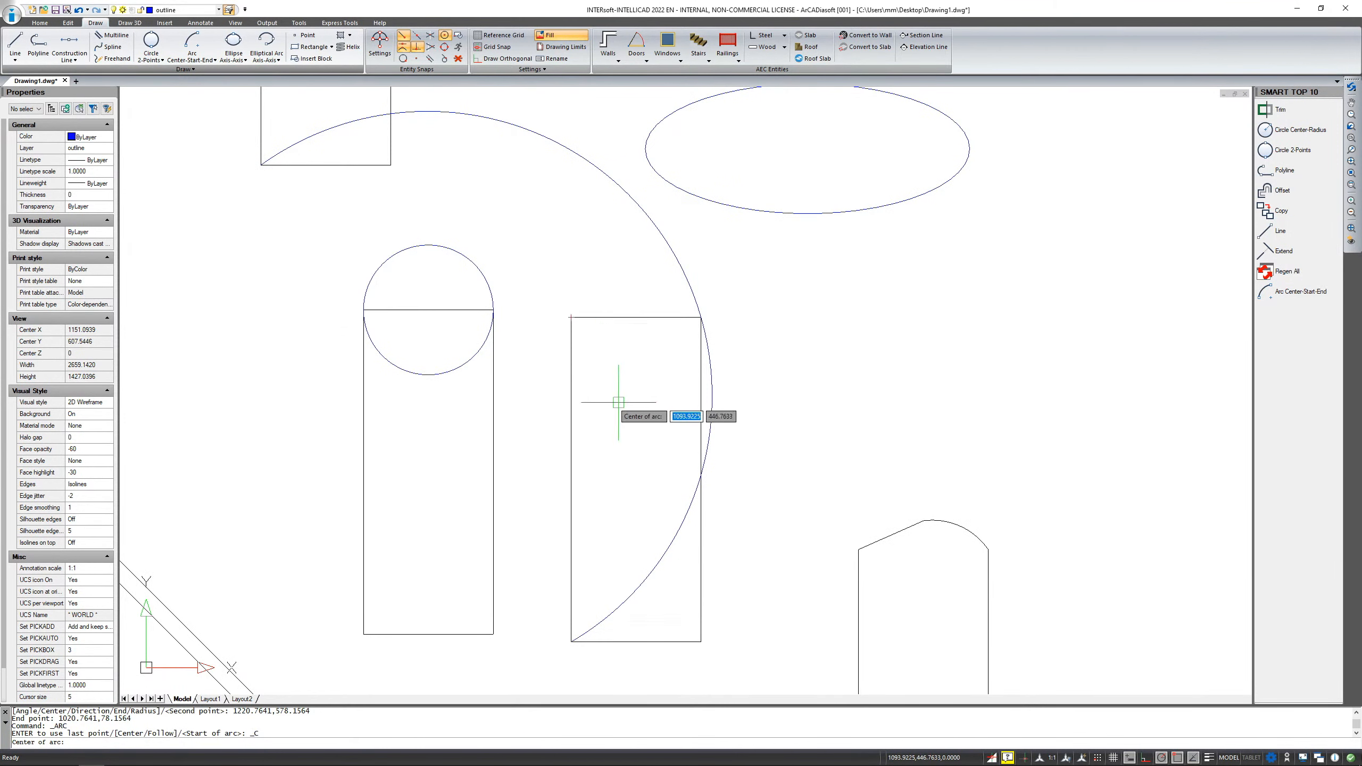
right_click(625, 423, "shift")
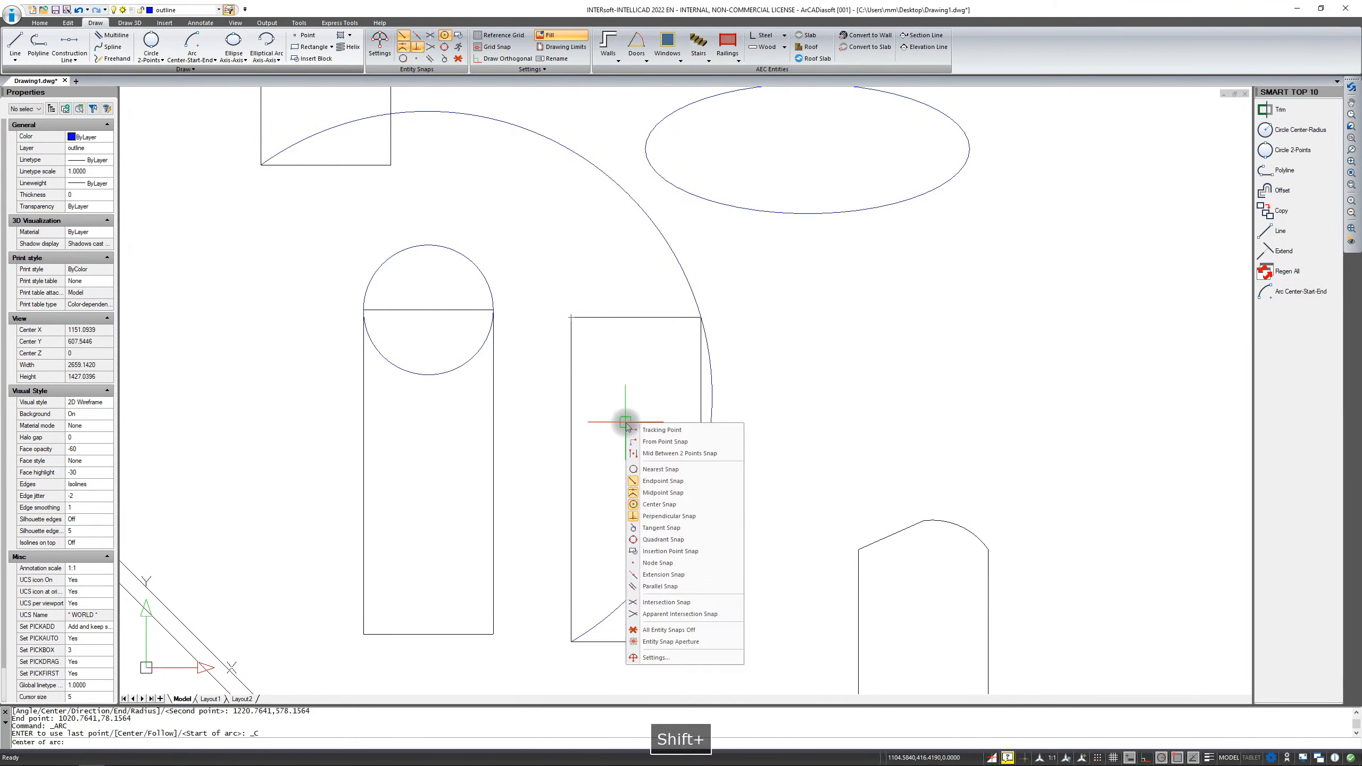
left_click(654, 454)
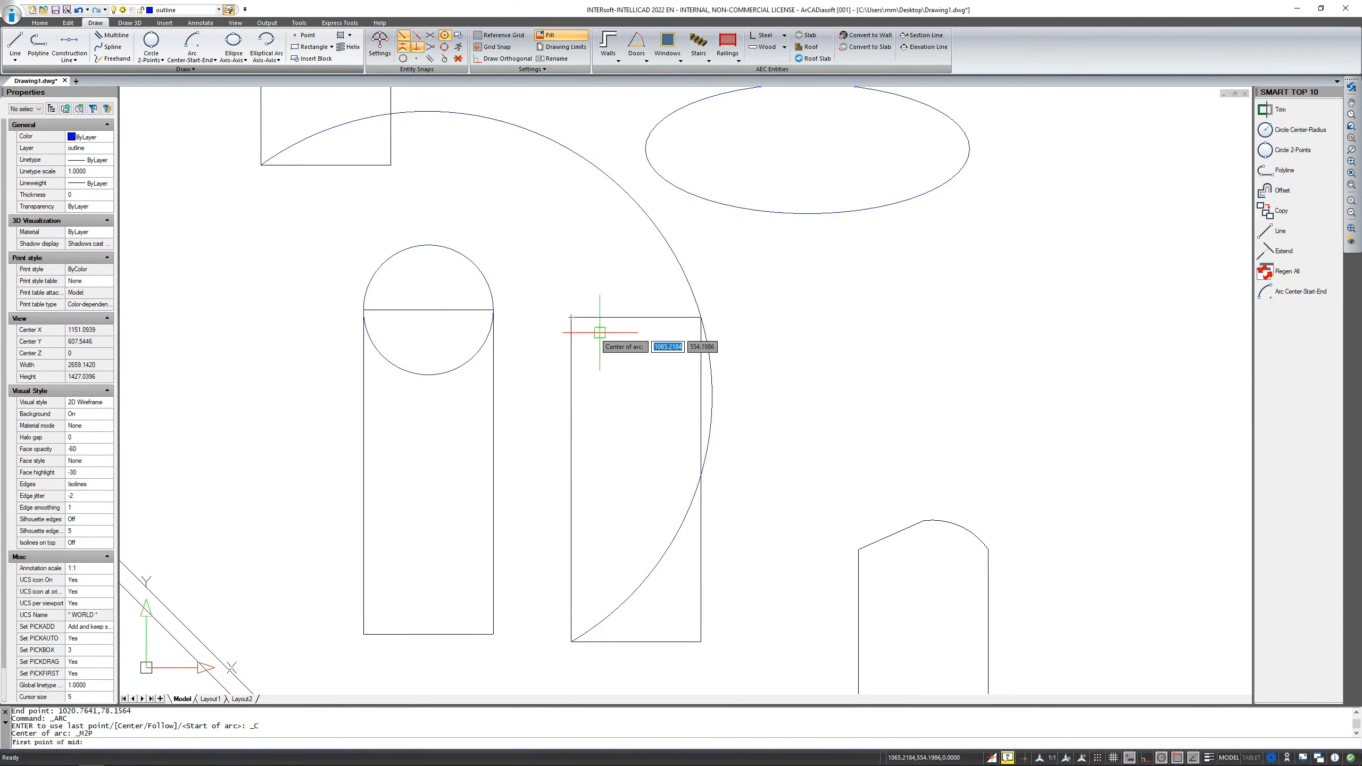
left_click(571, 317)
left_click(701, 642)
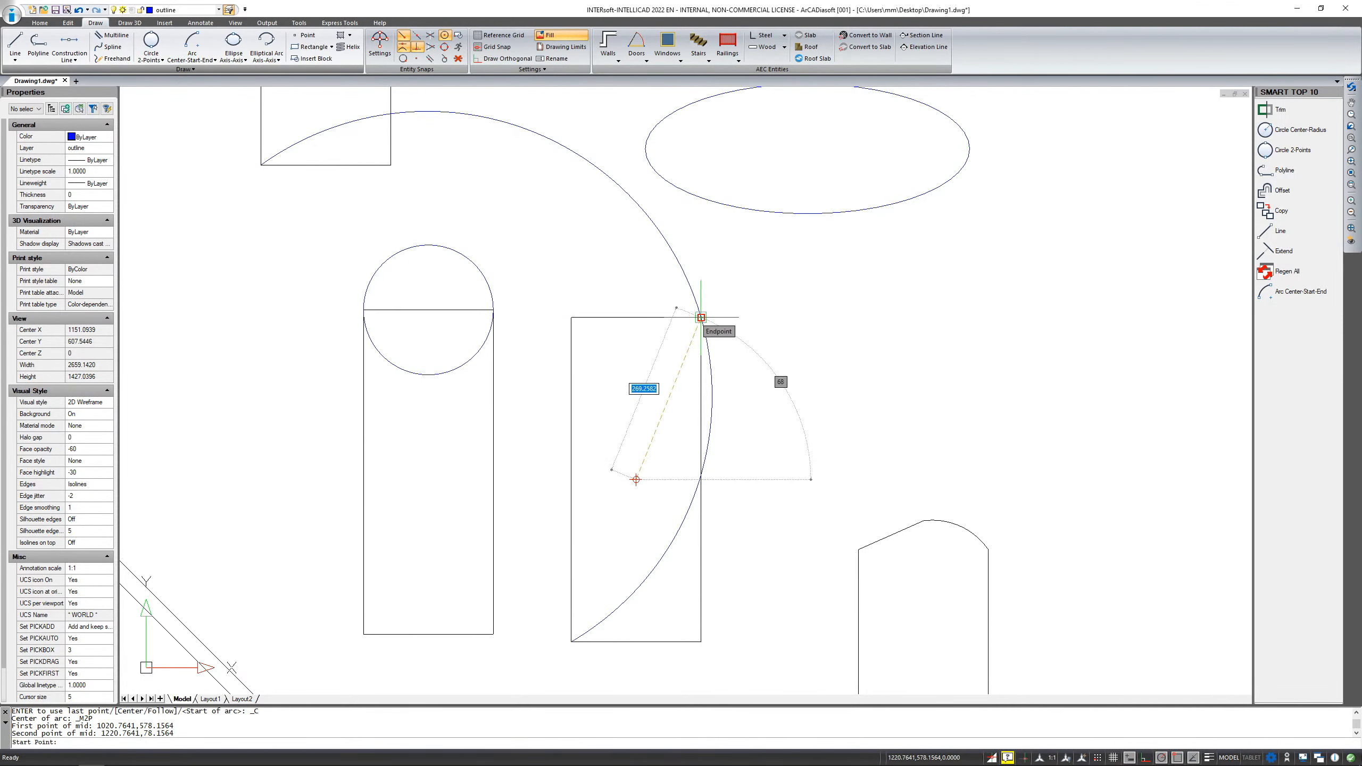
left_click(700, 317)
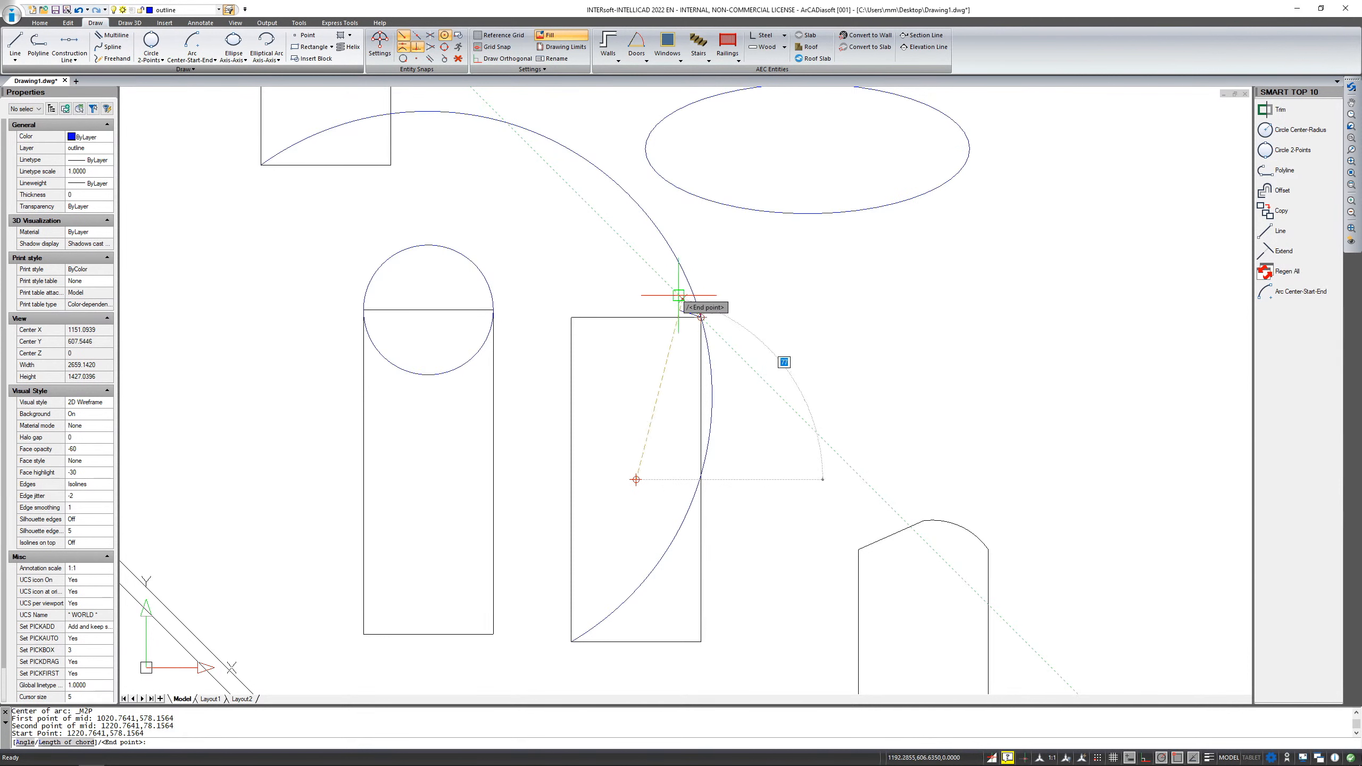
left_click(572, 316)
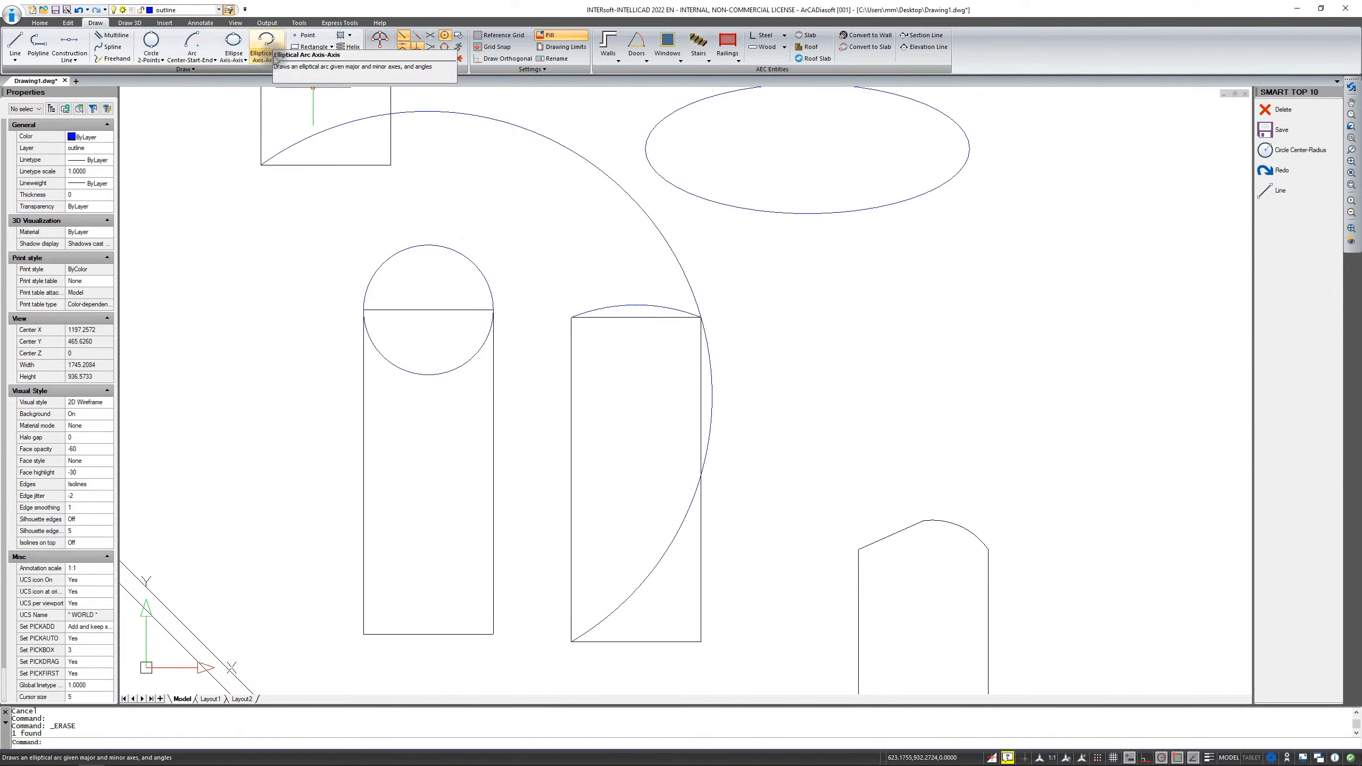
left_click(277, 59)
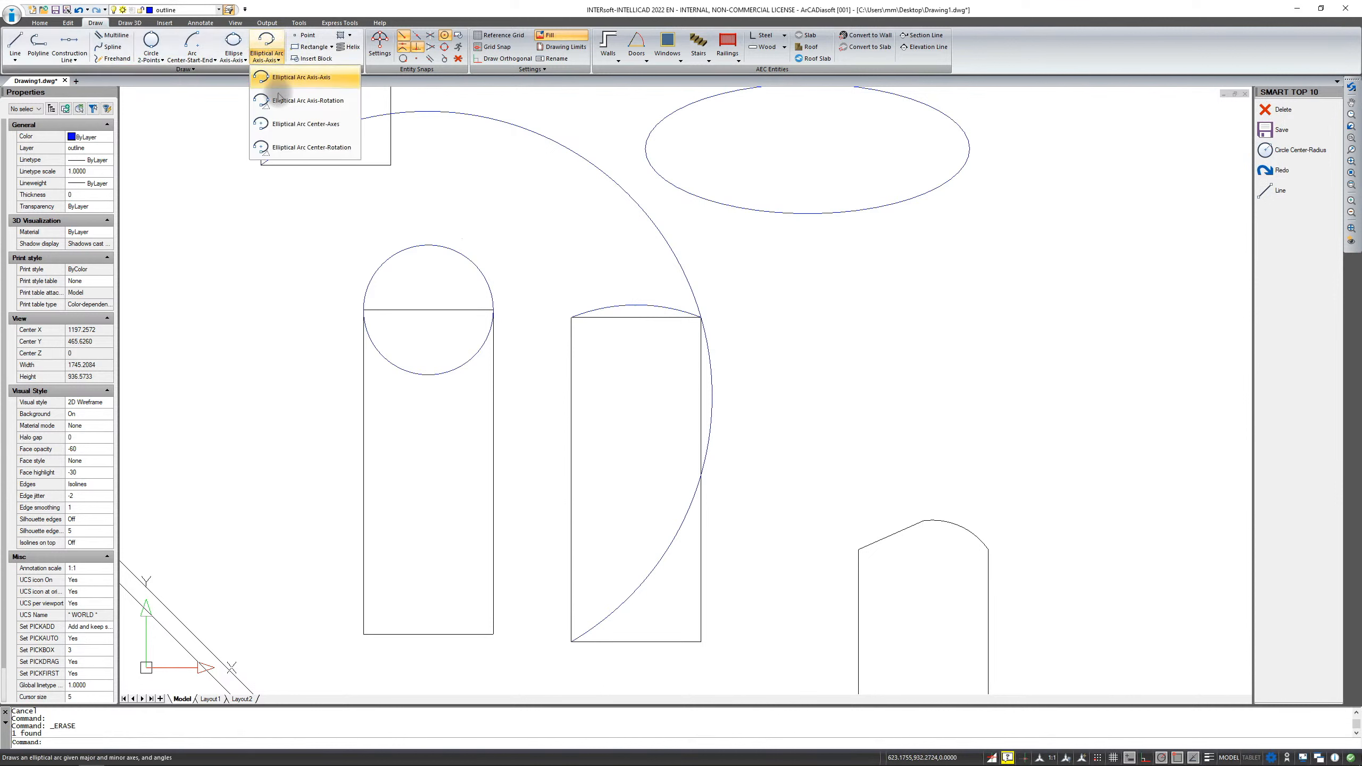
left_click(160, 59)
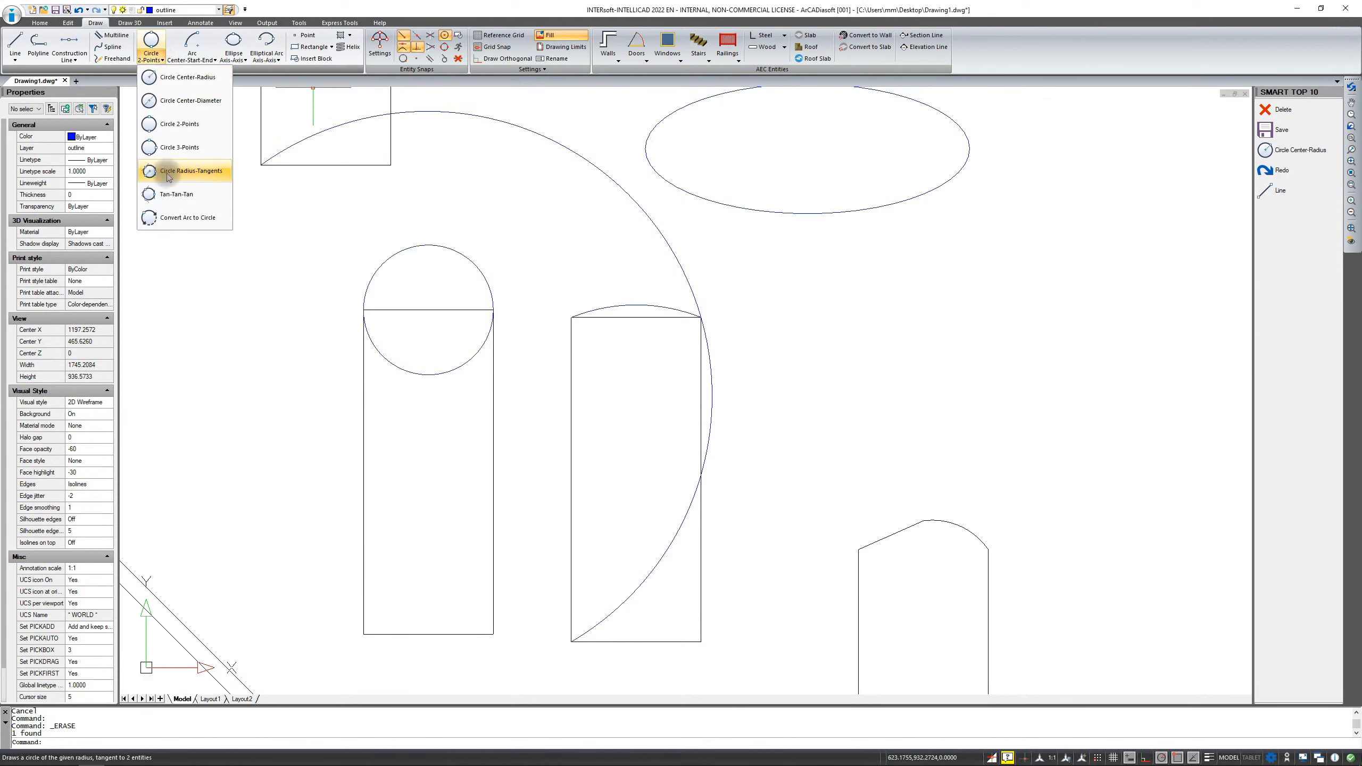
key("Escape")
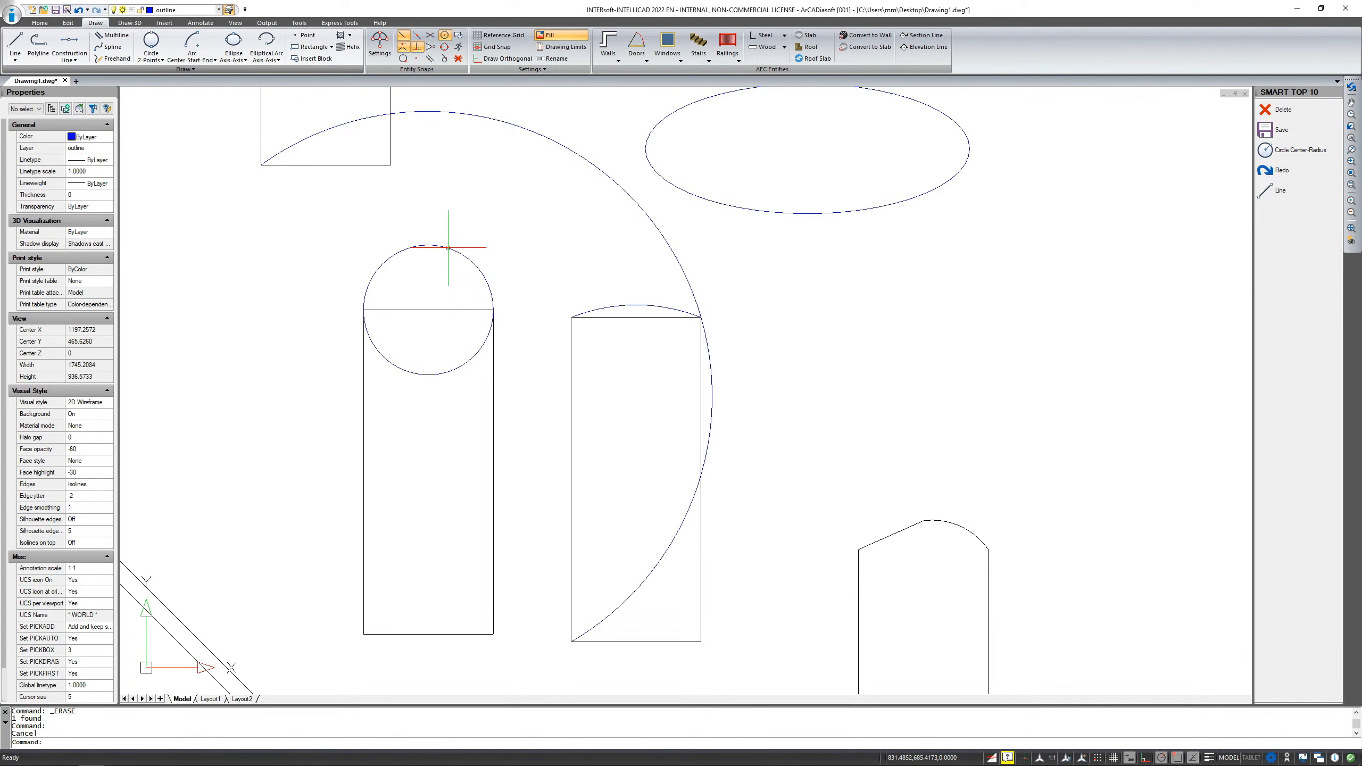
left_click(68, 22)
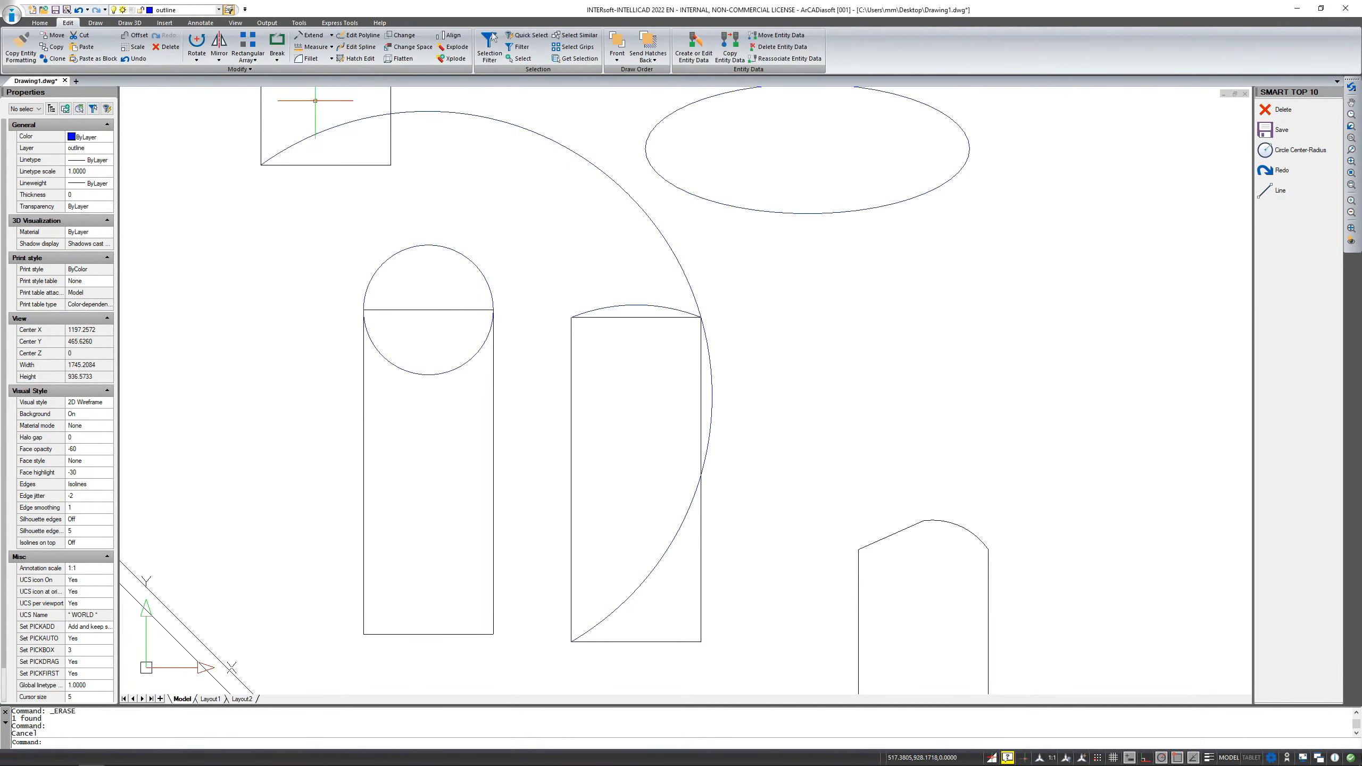
left_click(457, 251)
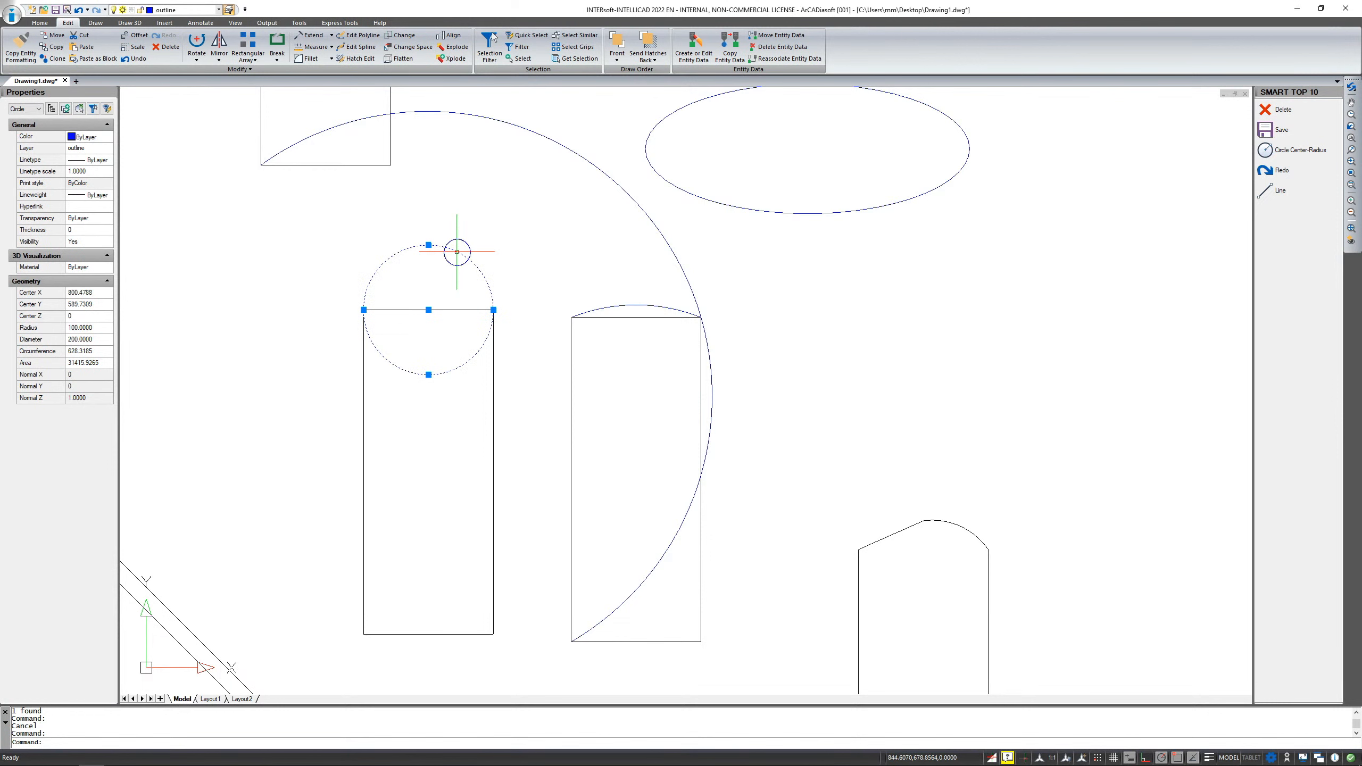
right_click(456, 251)
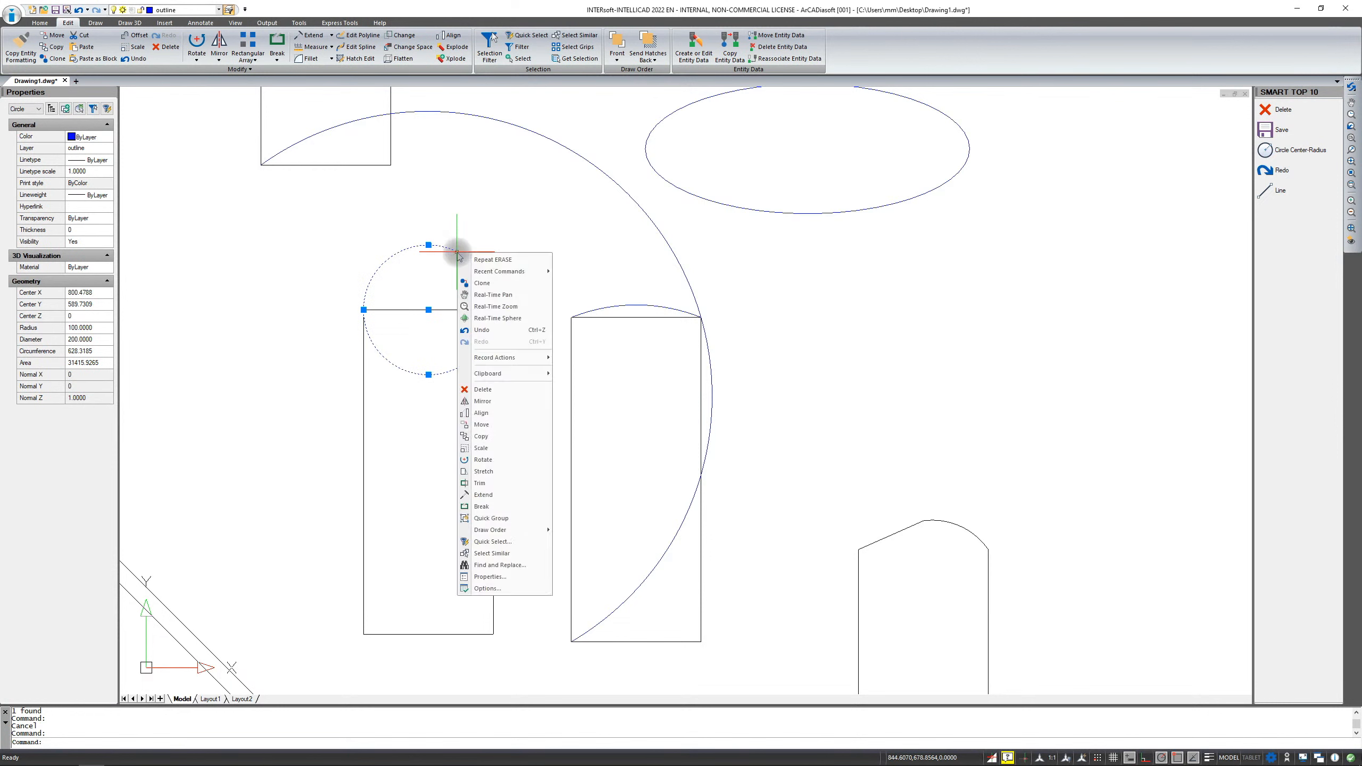
left_click(485, 437)
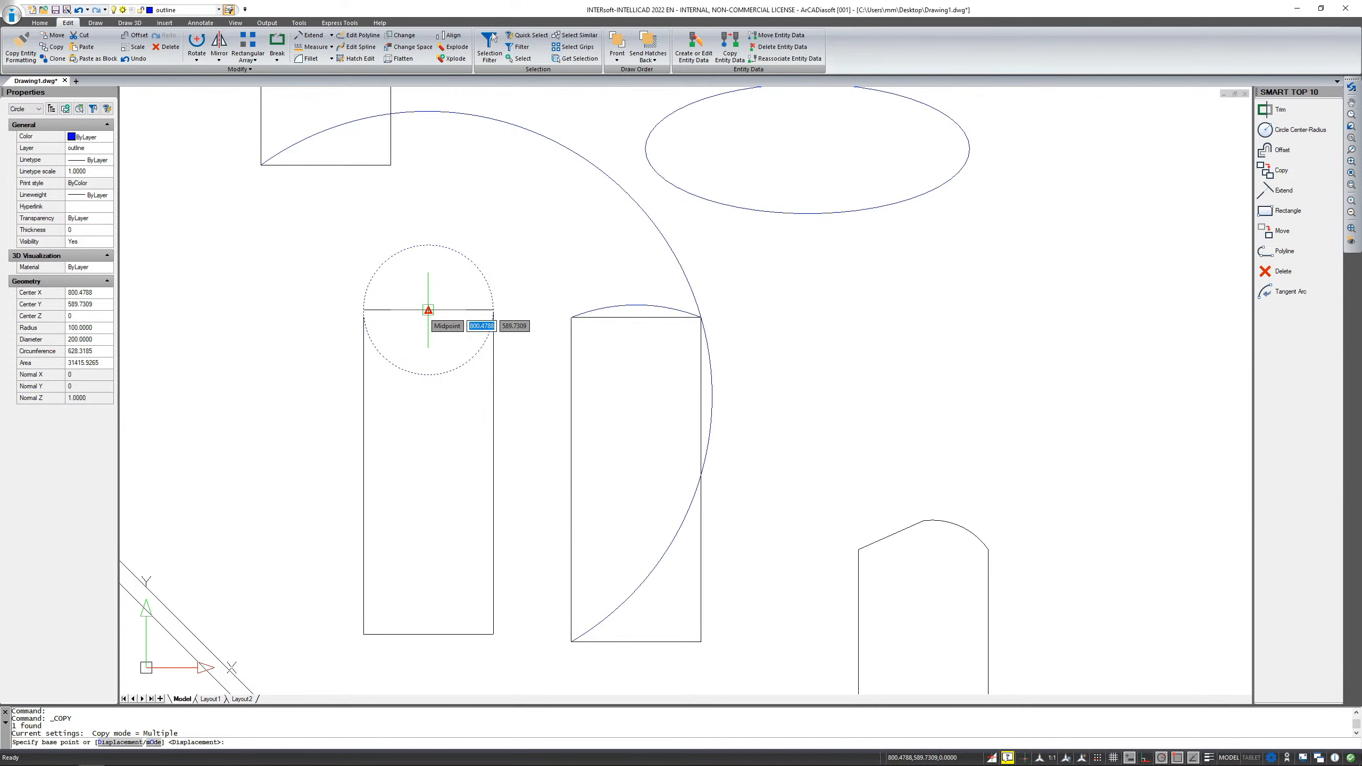
left_click(428, 309)
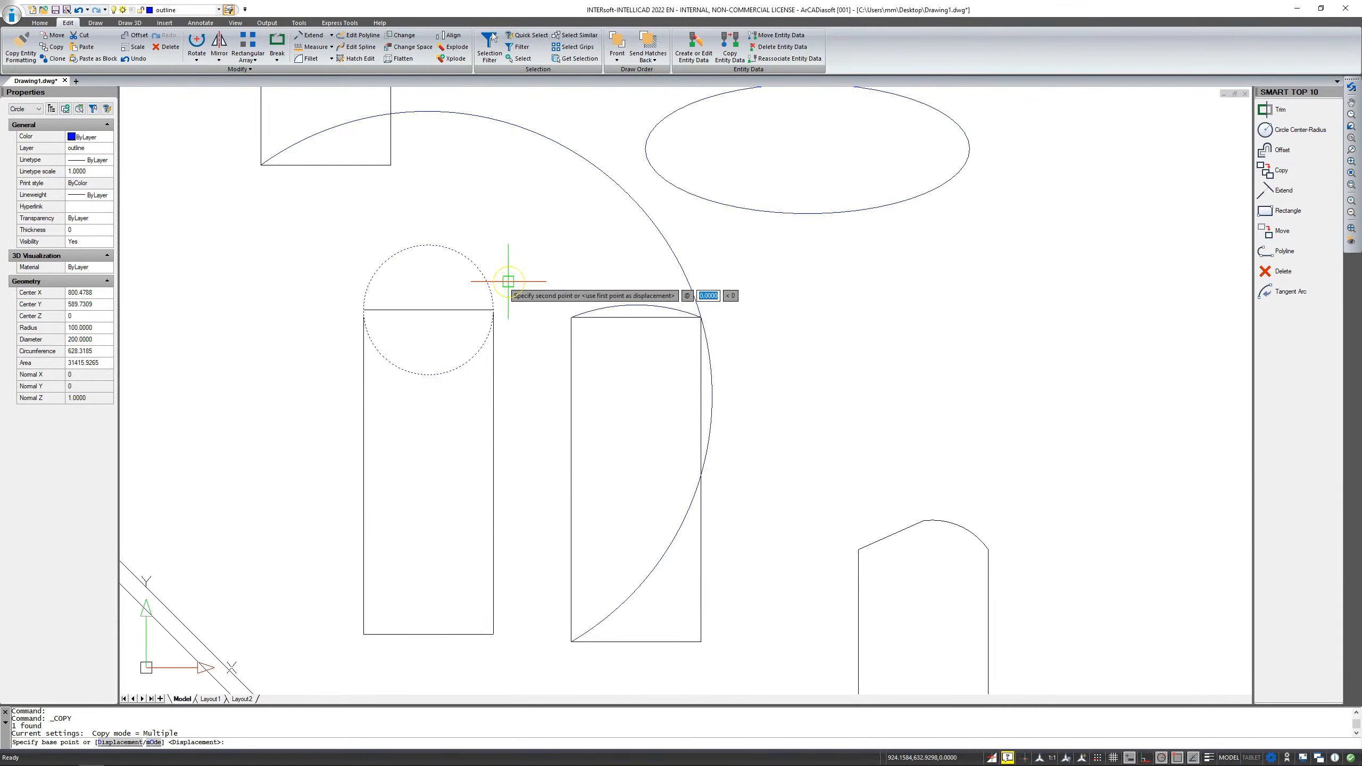
scroll(815, 264, "down", 2)
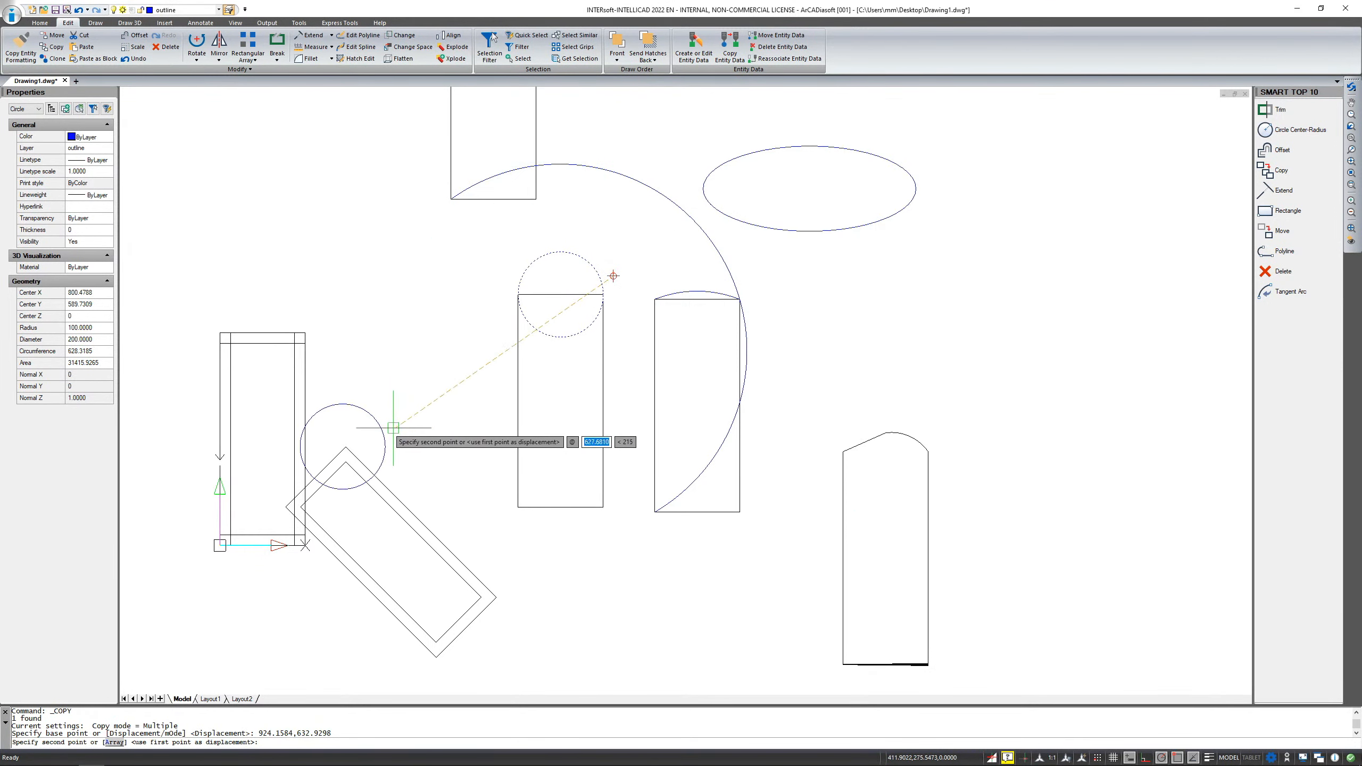
key("Escape")
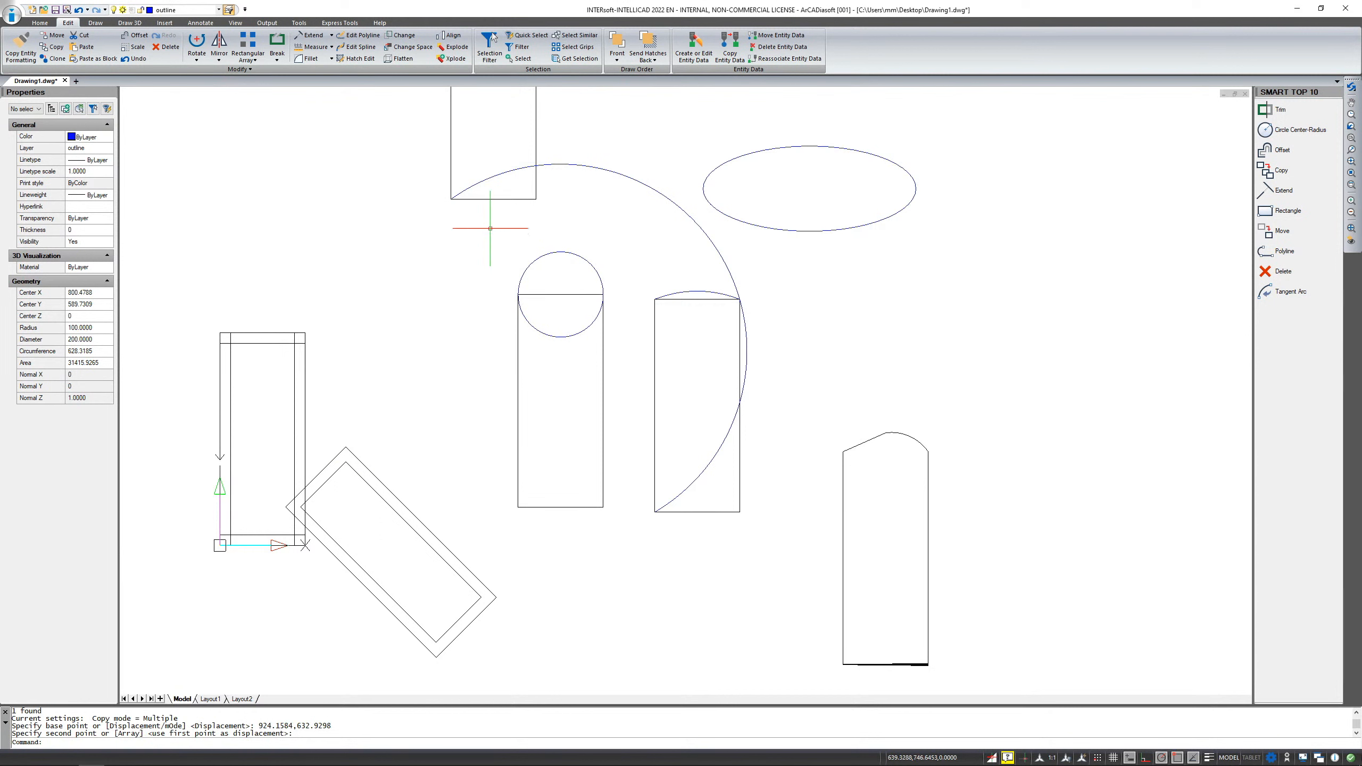
Copy the left paired rectangle's circle by its centre to the uppermost rectangle's bottom midpoint, the rotated rectangle's top corner, and its own rectangle's bottom midpoint.
left_click(579, 255)
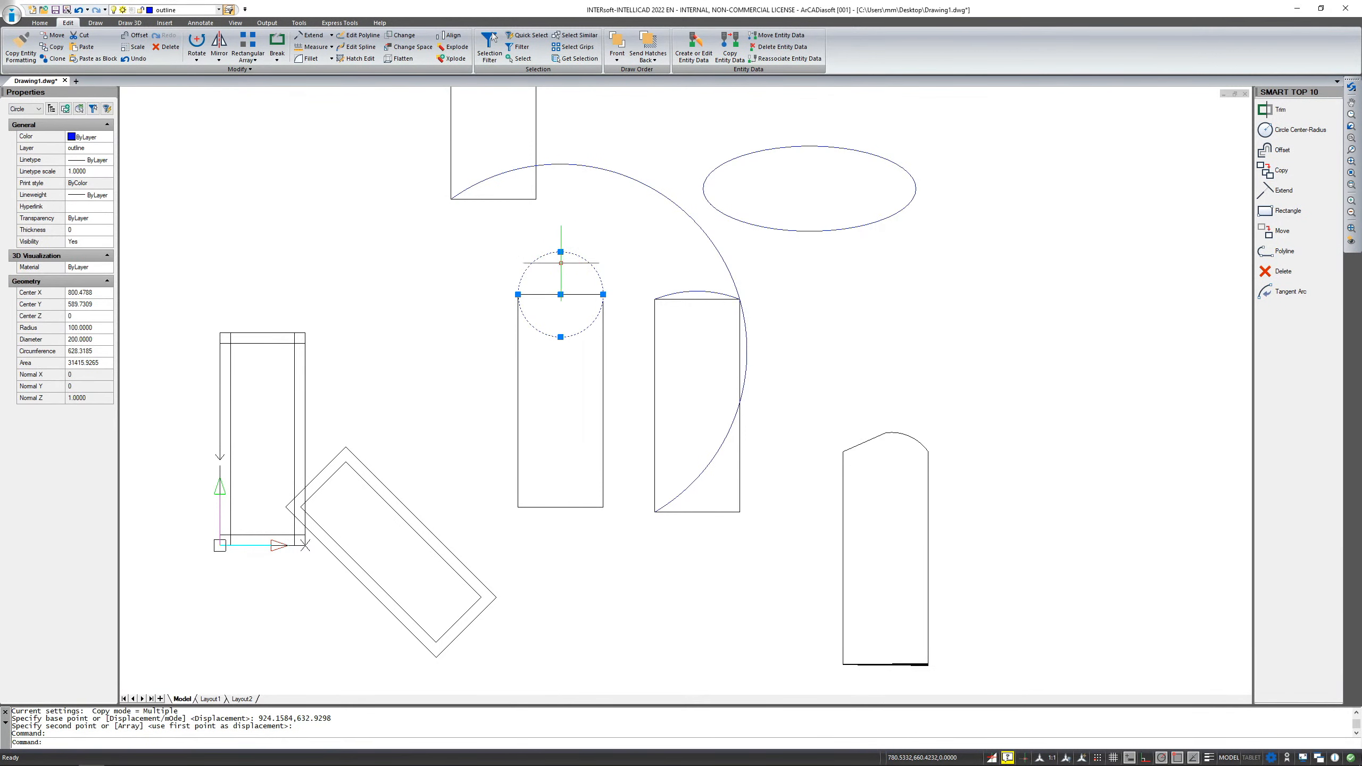
right_click(613, 261)
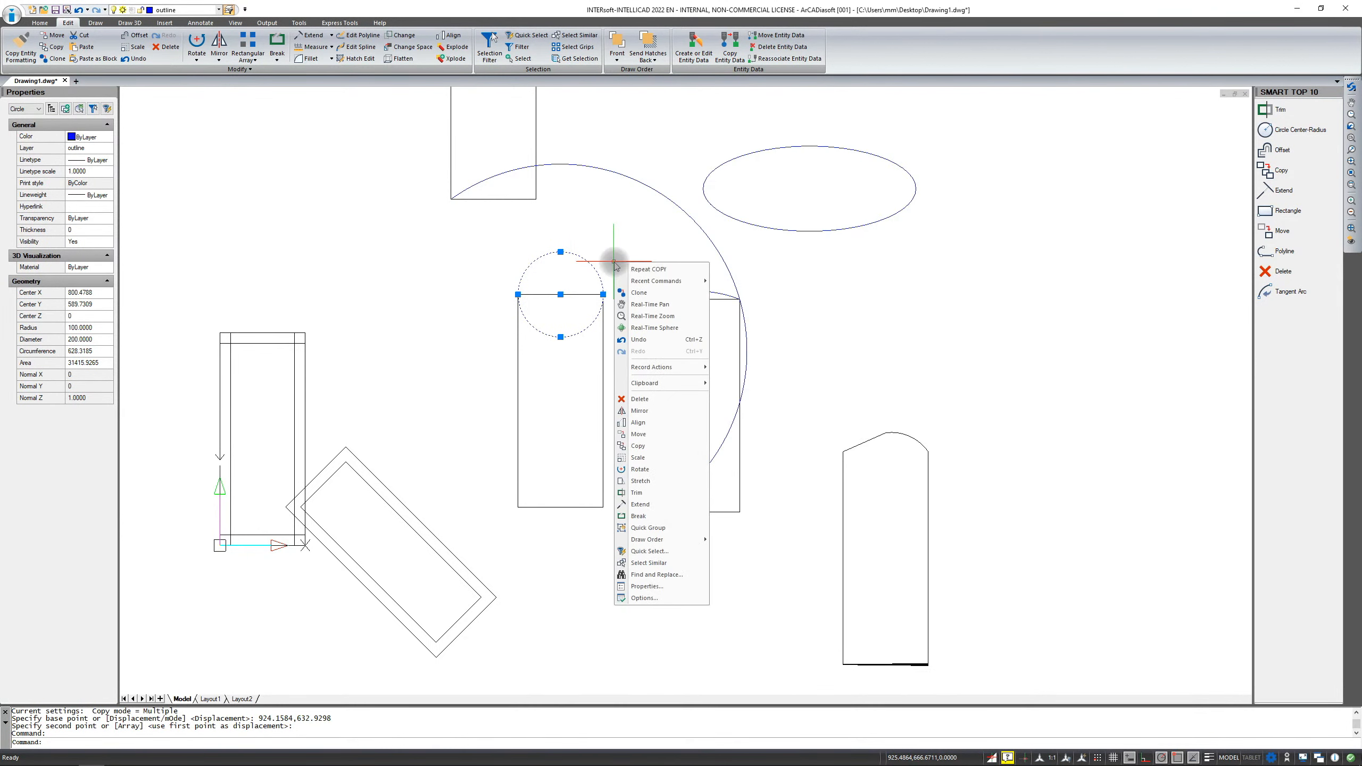
left_click(638, 448)
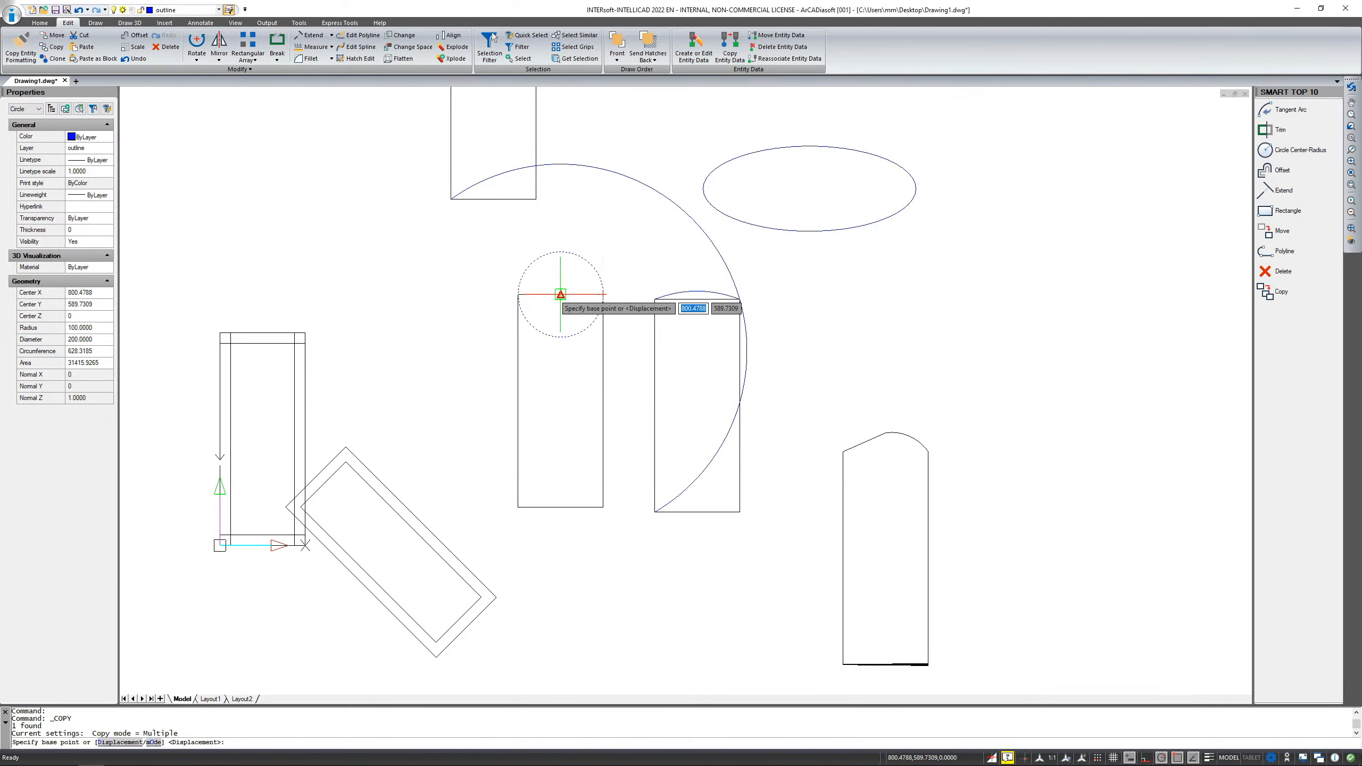
left_click(560, 294)
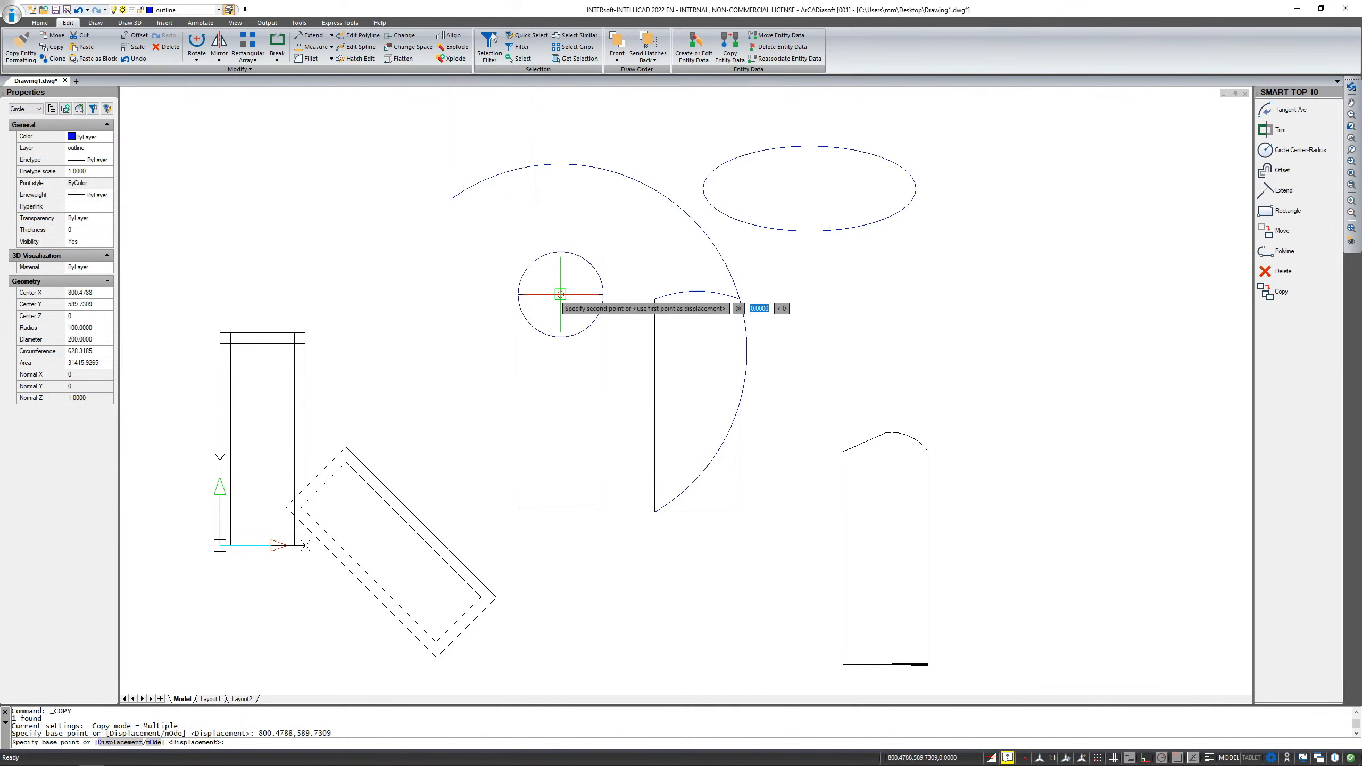
left_click(493, 199)
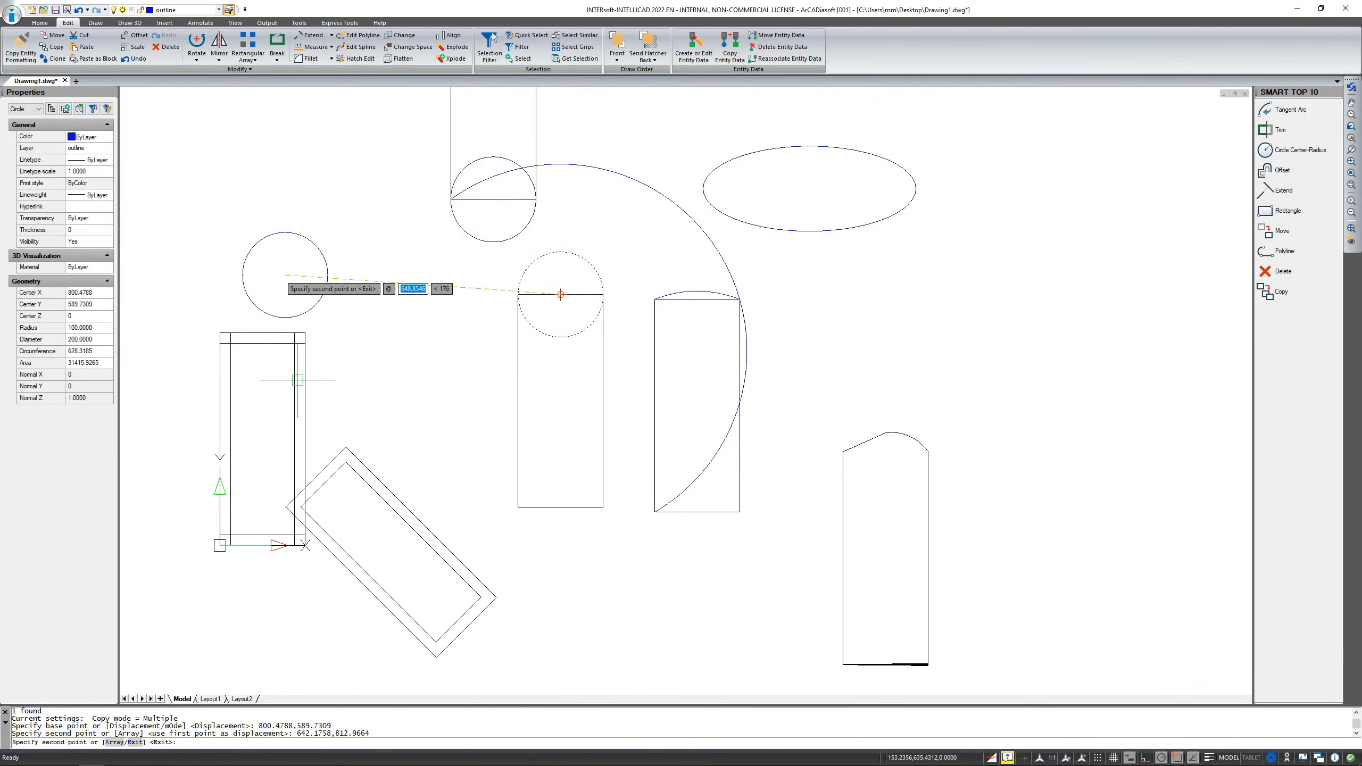
left_click(346, 446)
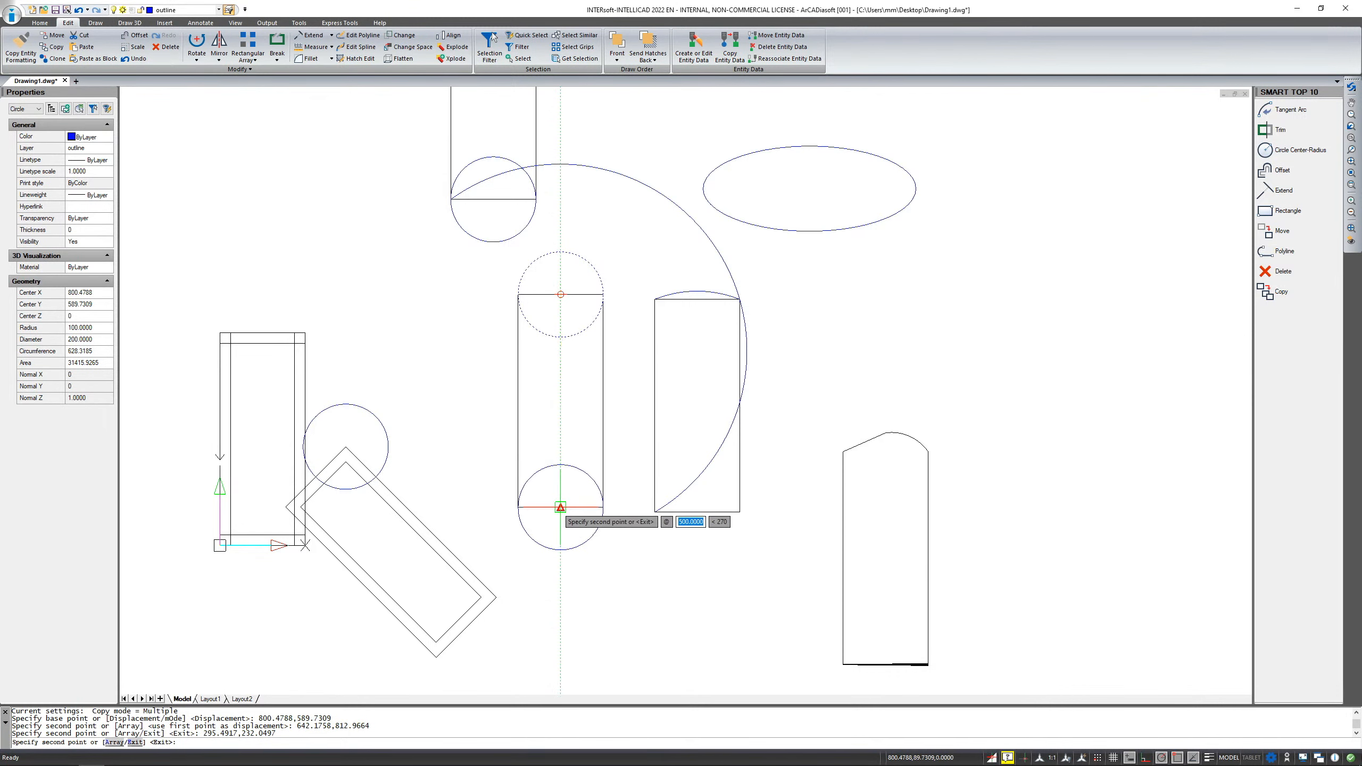
left_click(564, 497)
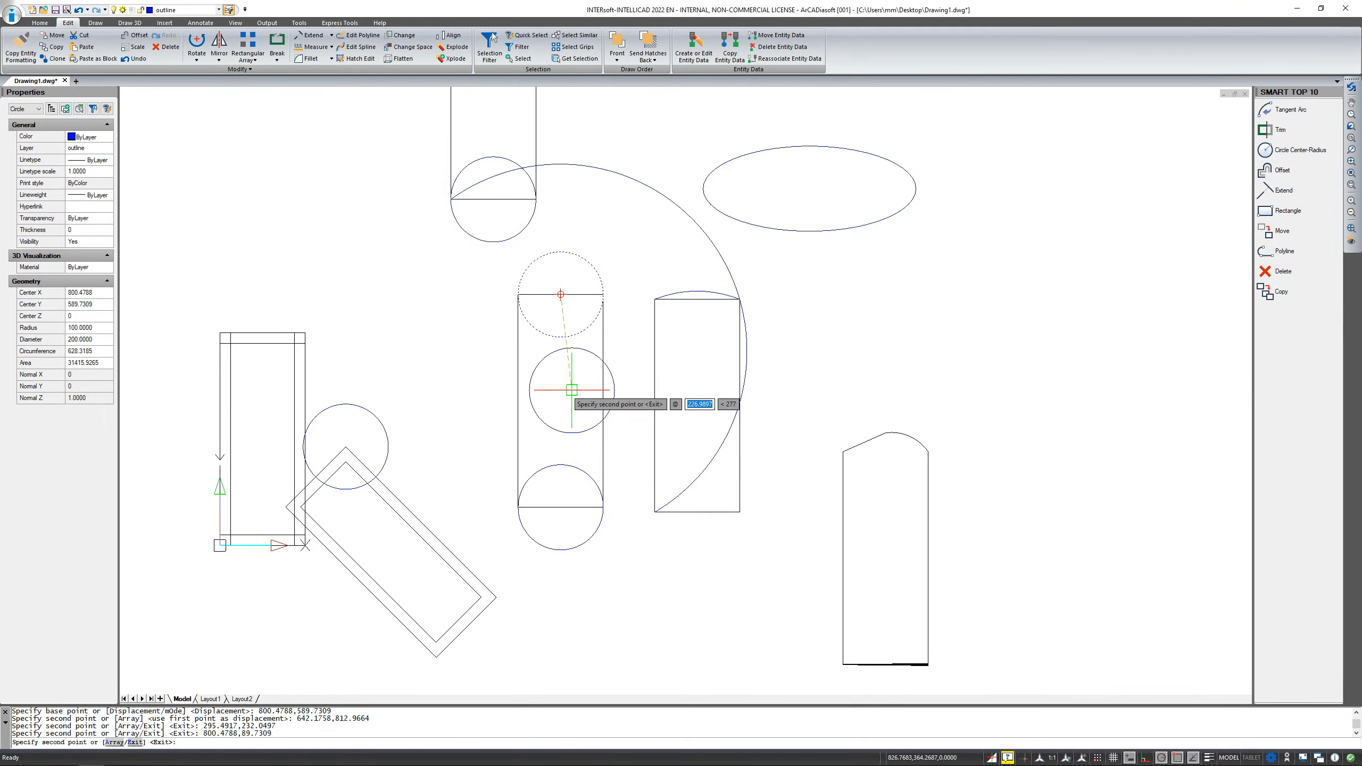
key("Escape")
key("Escape")
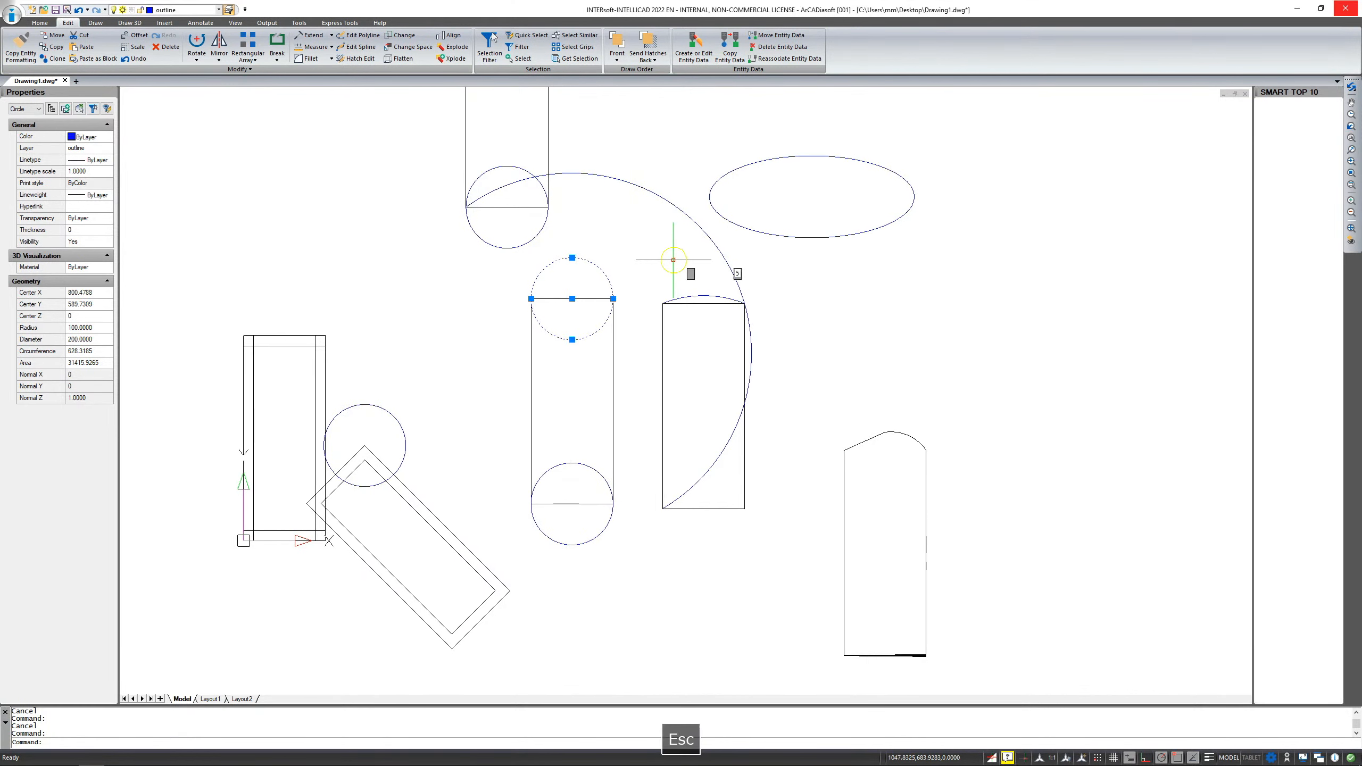
left_click(674, 260)
key("Escape")
Copy the vertical axis through the two concentric circles using the Displacement option with a displacement of 650,0.
scroll(615, 267, "down", 4)
scroll(1088, 331, "up", 2)
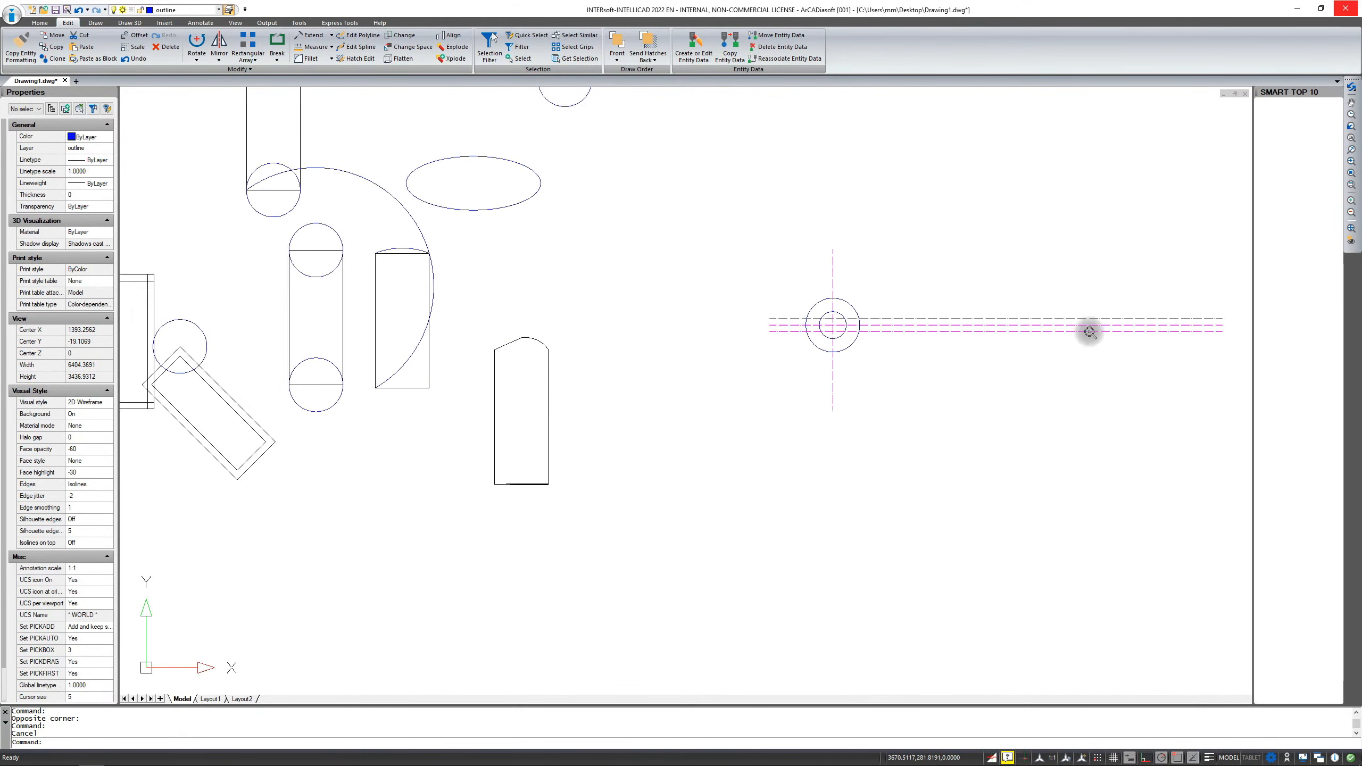
scroll(1086, 330, "up", 2)
middle_click_drag(1077, 328, 863, 393)
scroll(767, 391, "up", 1)
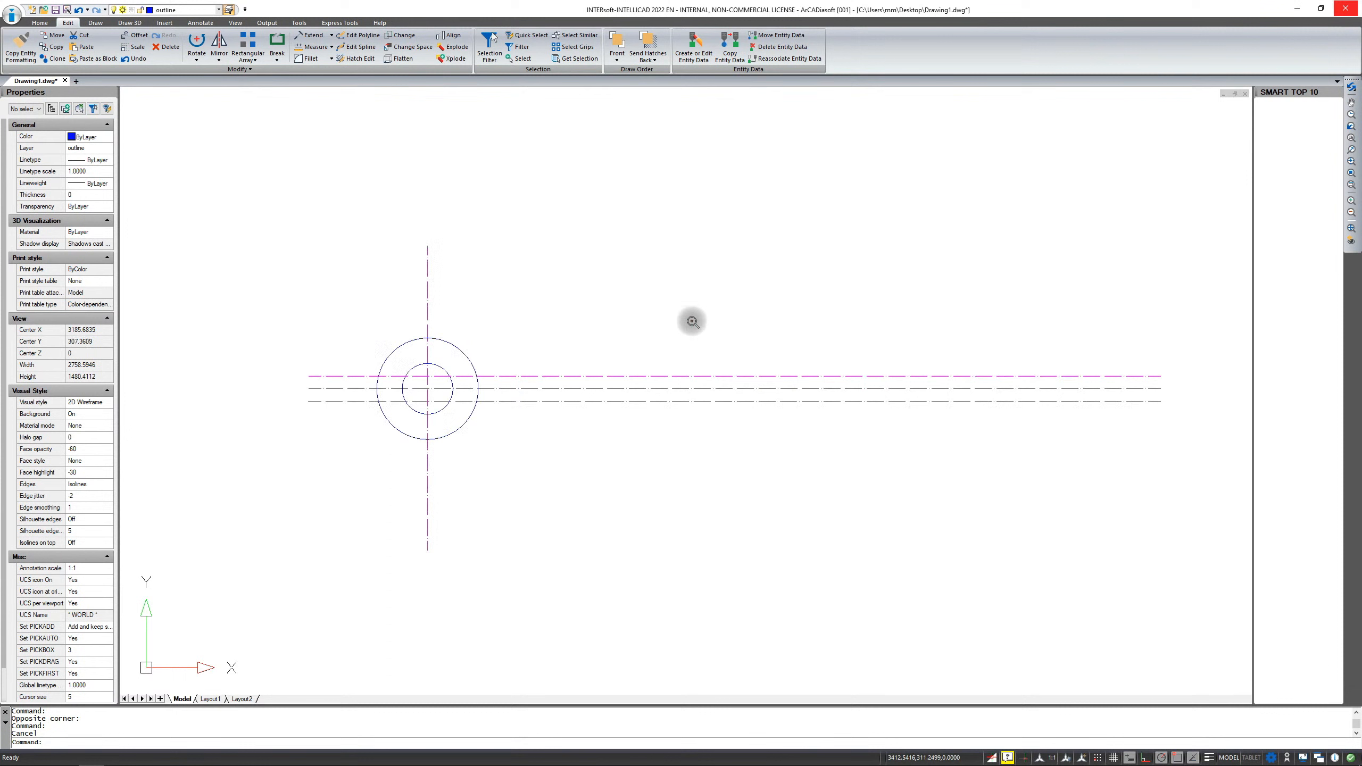
left_click(425, 270)
left_click(426, 268)
right_click(425, 268)
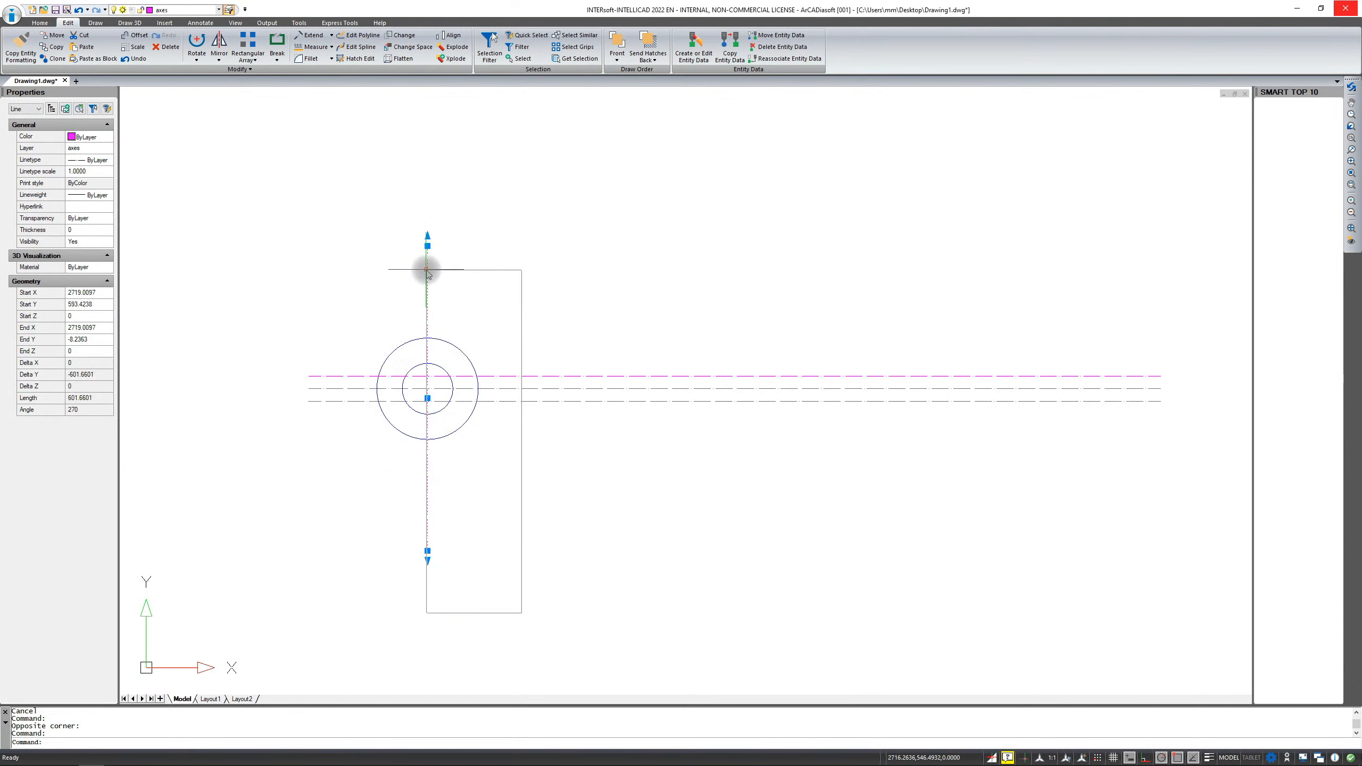
left_click(451, 453)
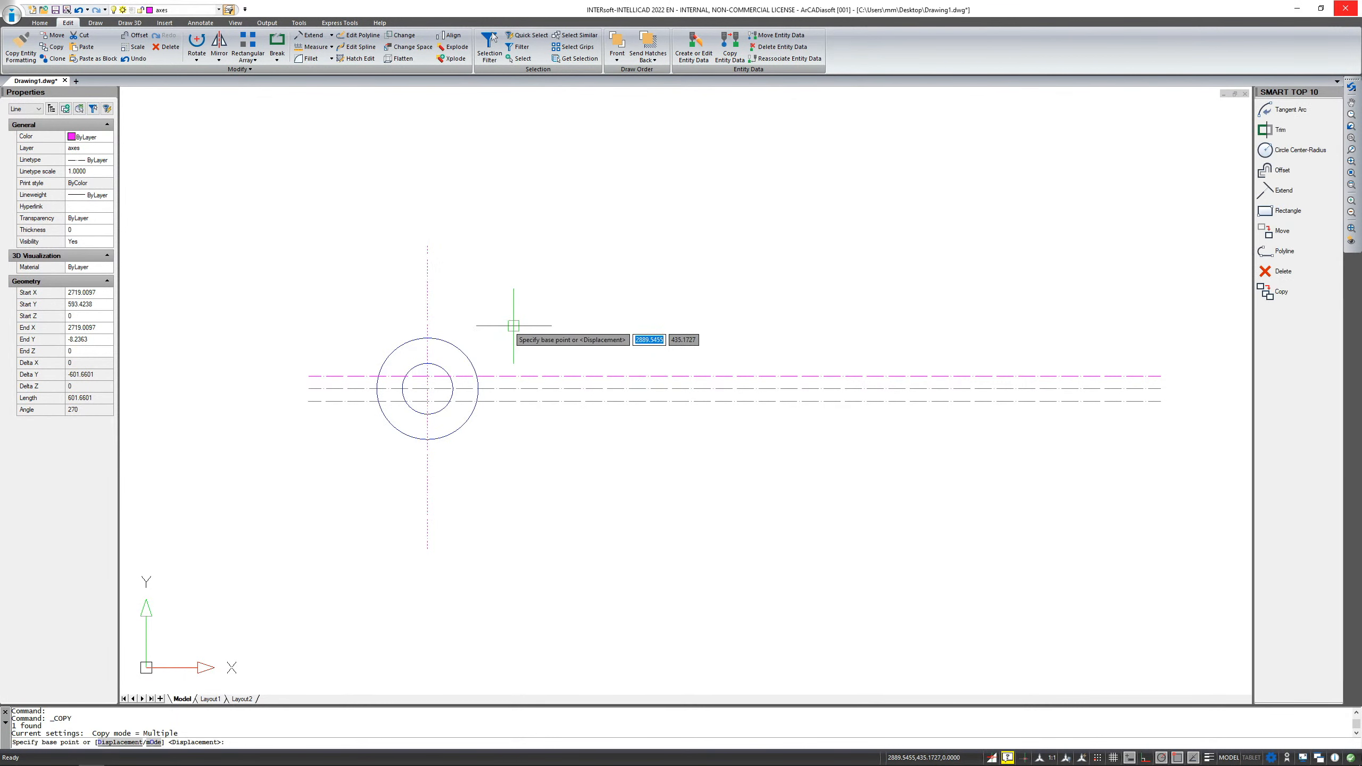
key("Down")
key("Down")
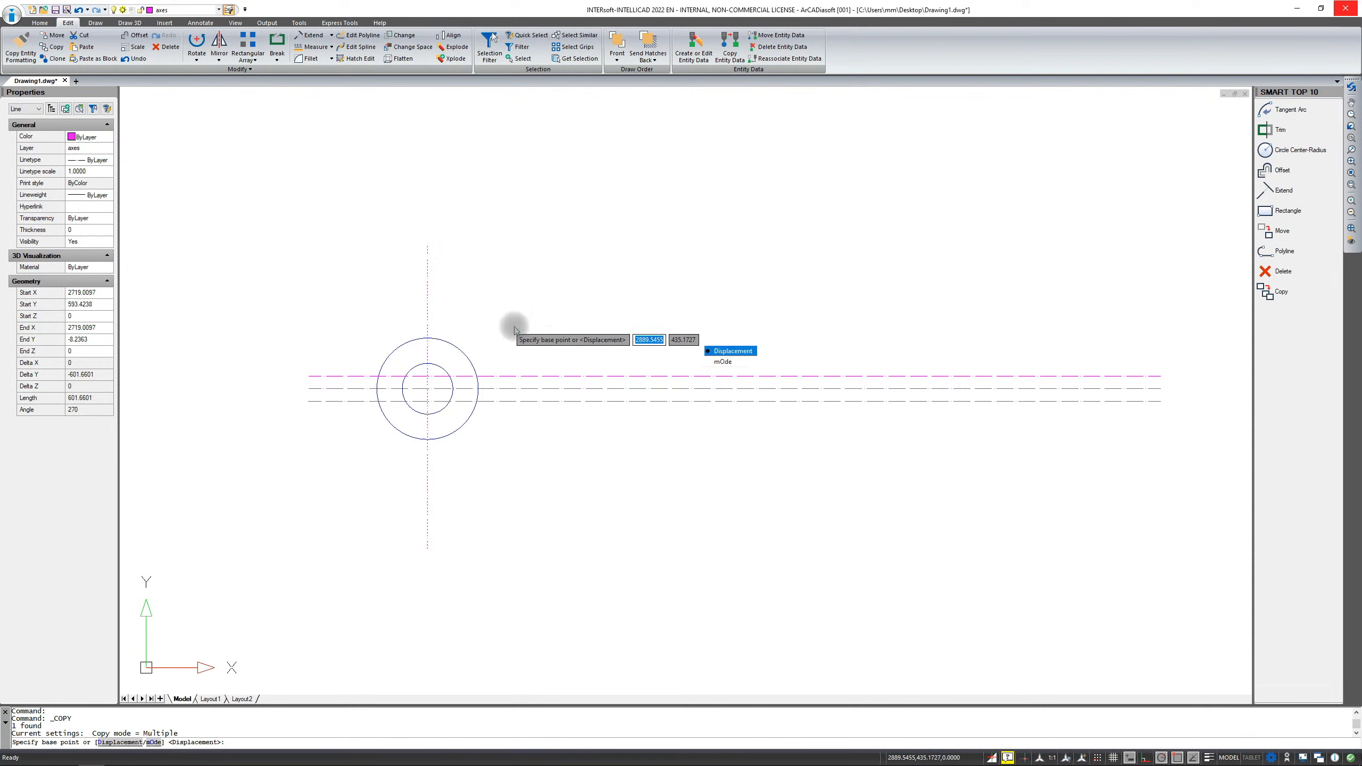
key("Return")
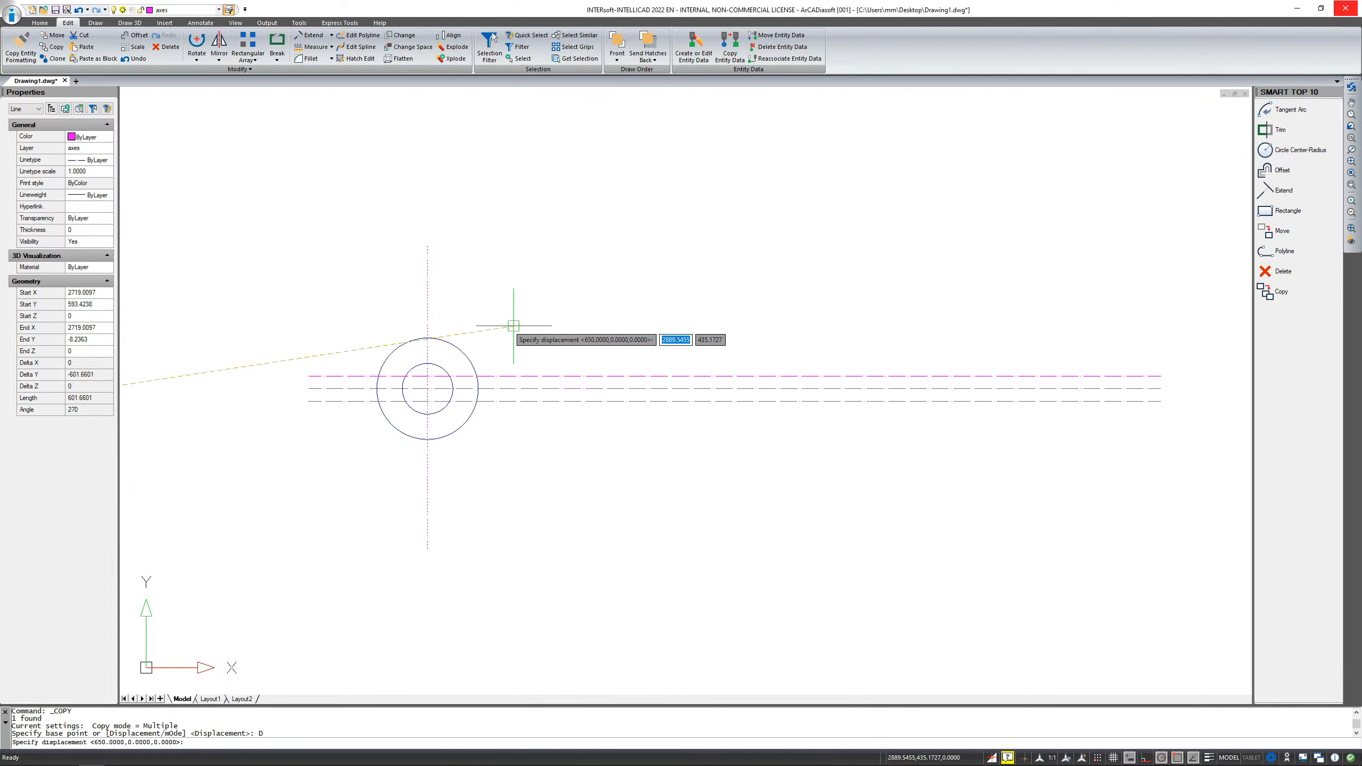
type("650")
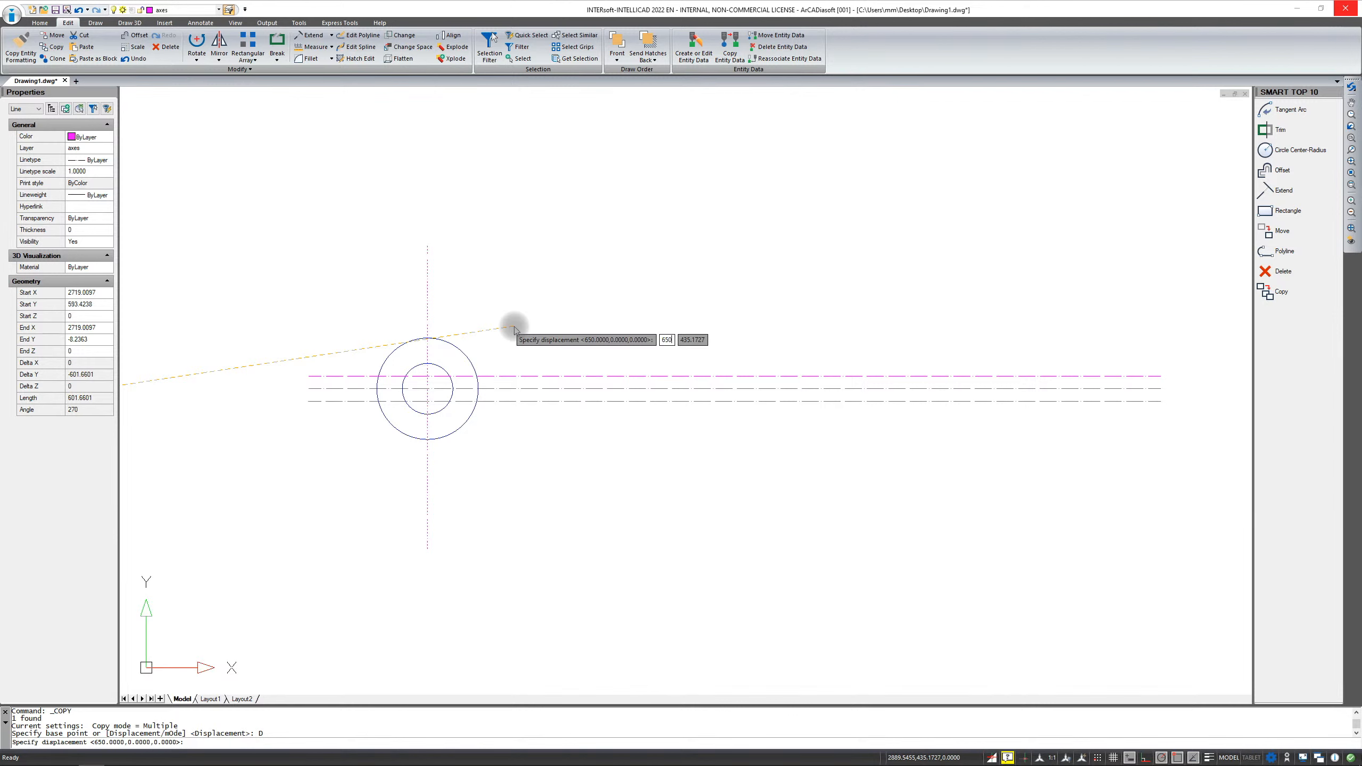
key("Tab")
type("0")
key("Return")
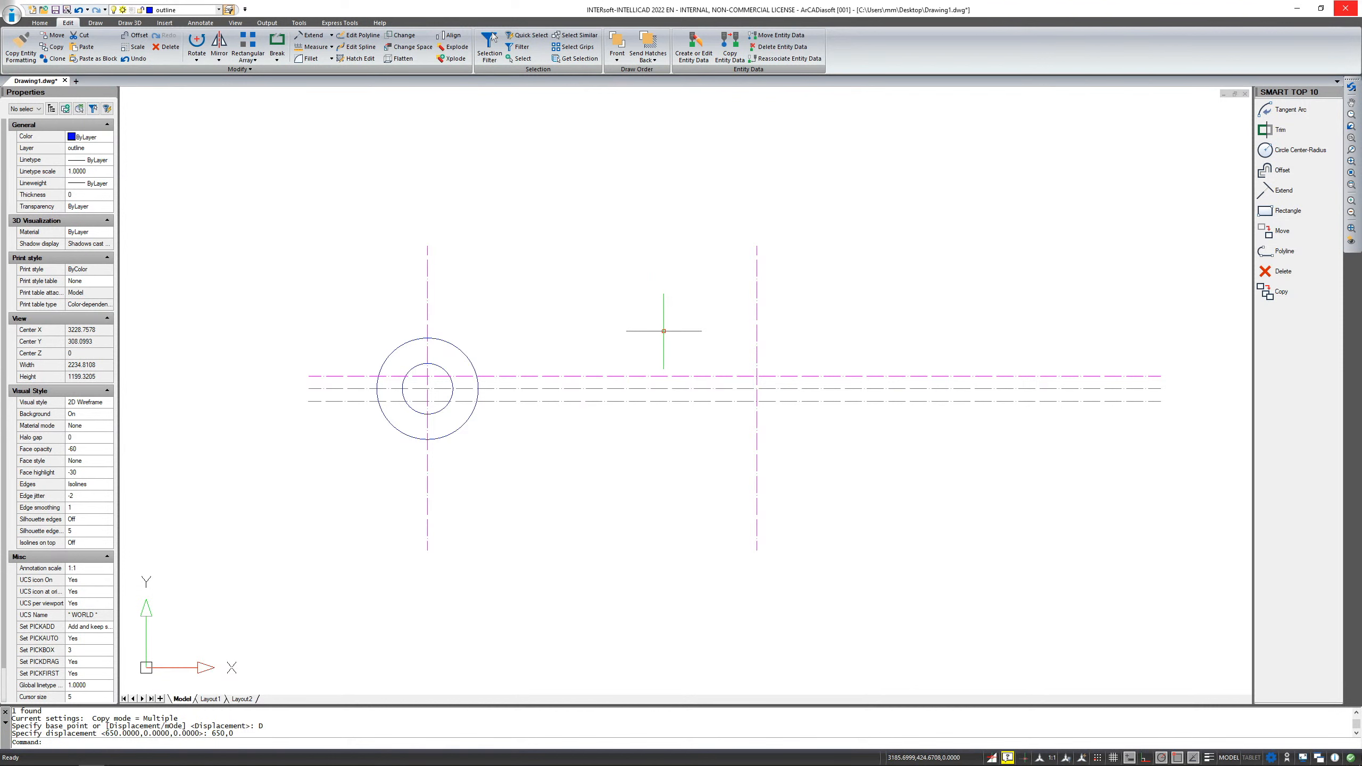
Measure the distance between the upper endpoints of the two vertical axes with the DIST command.
type("DIST")
key("Return")
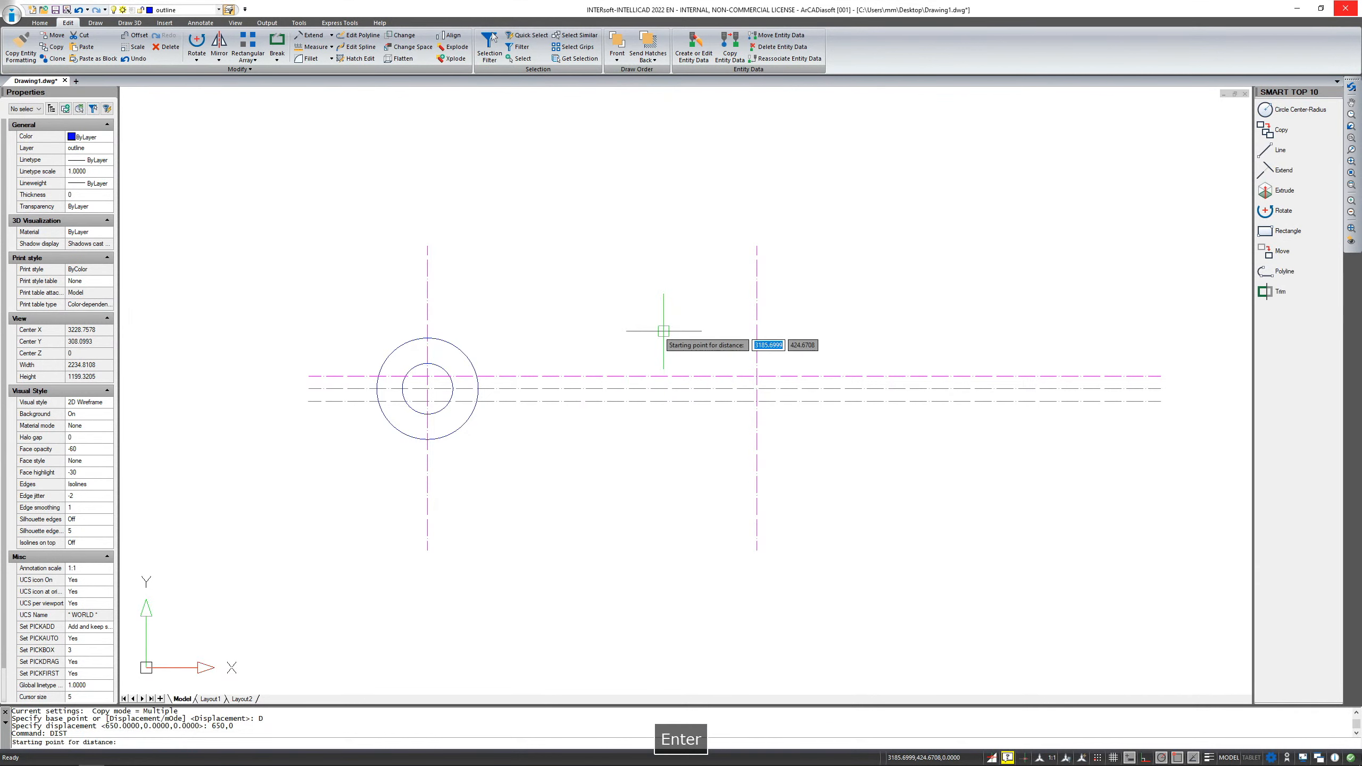
left_click(427, 246)
left_click(756, 246)
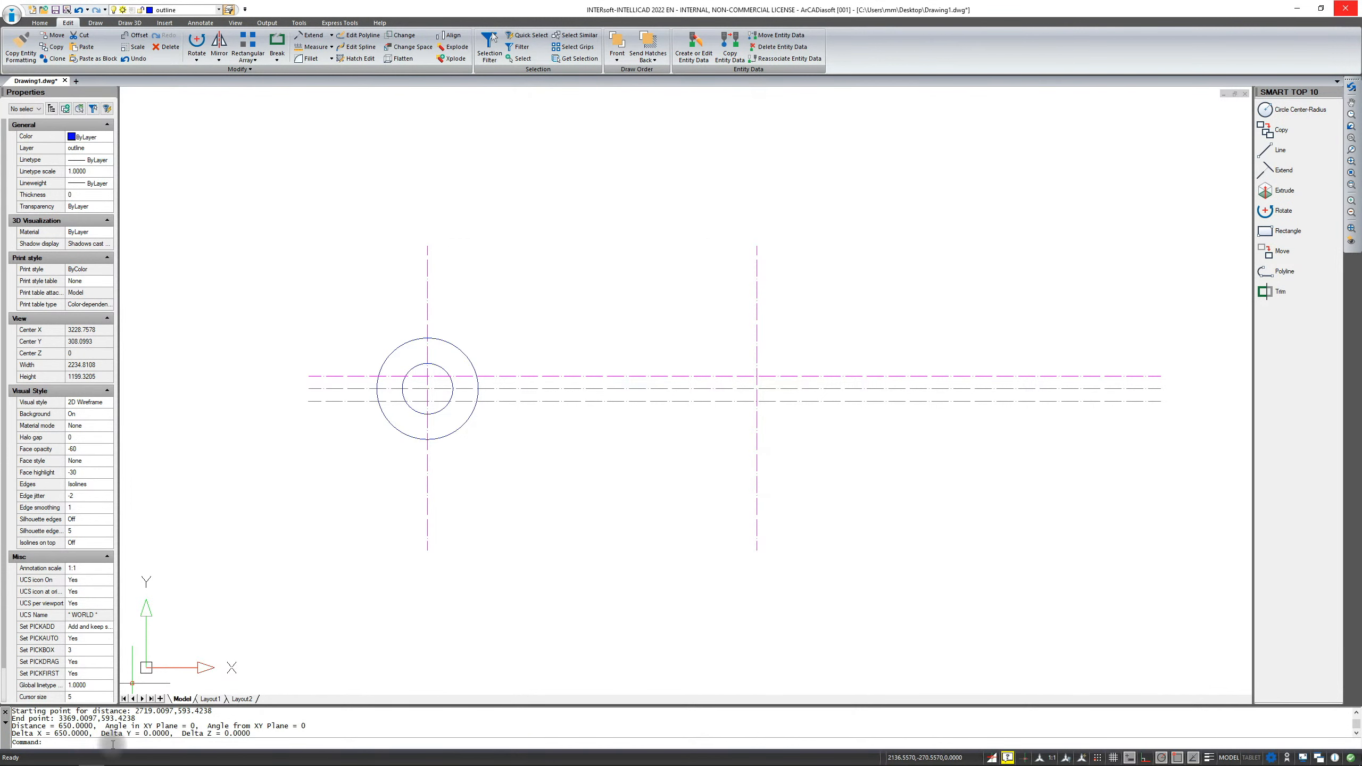
Draw a circle with radius 100 centred on the intersection of the copied vertical axis and the middle horizontal axis, using Intersection Snap.
scroll(399, 405, "up", 1)
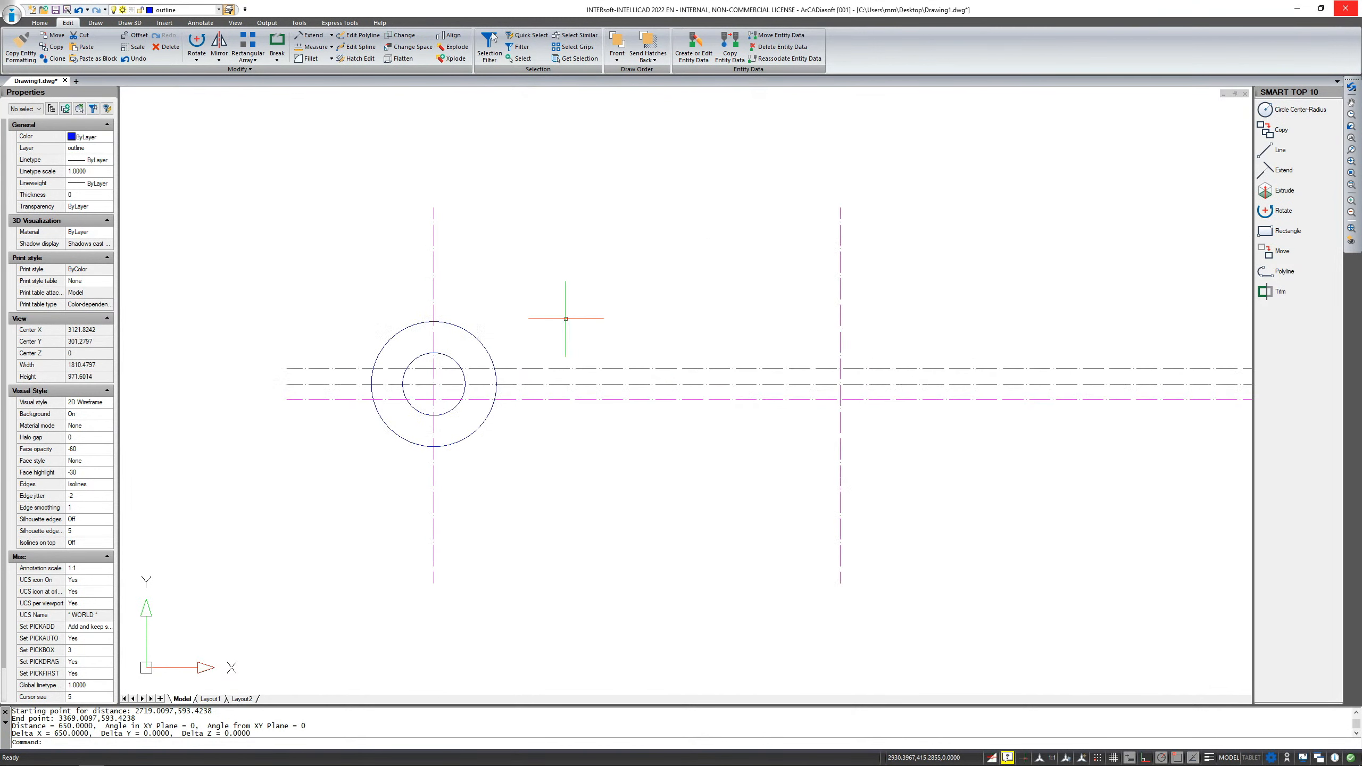
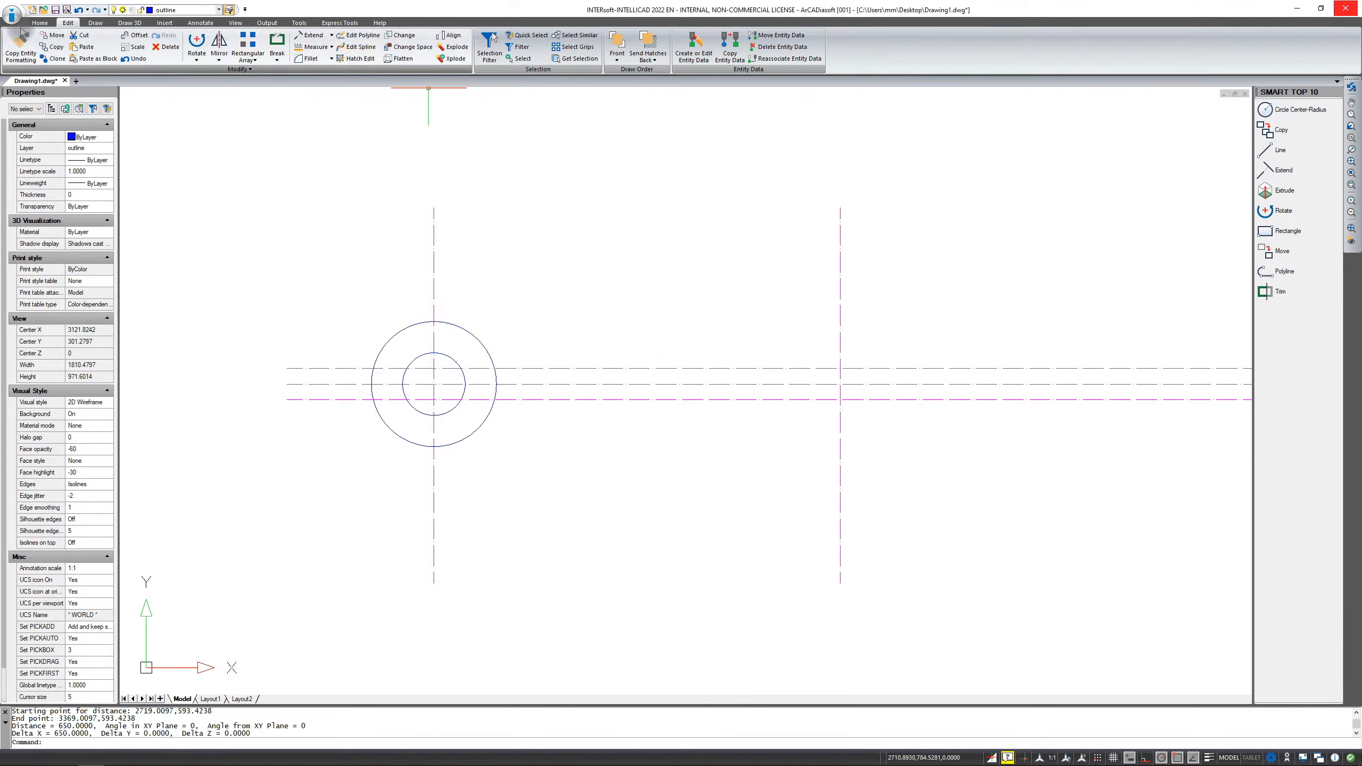
left_click(40, 23)
left_click(73, 42)
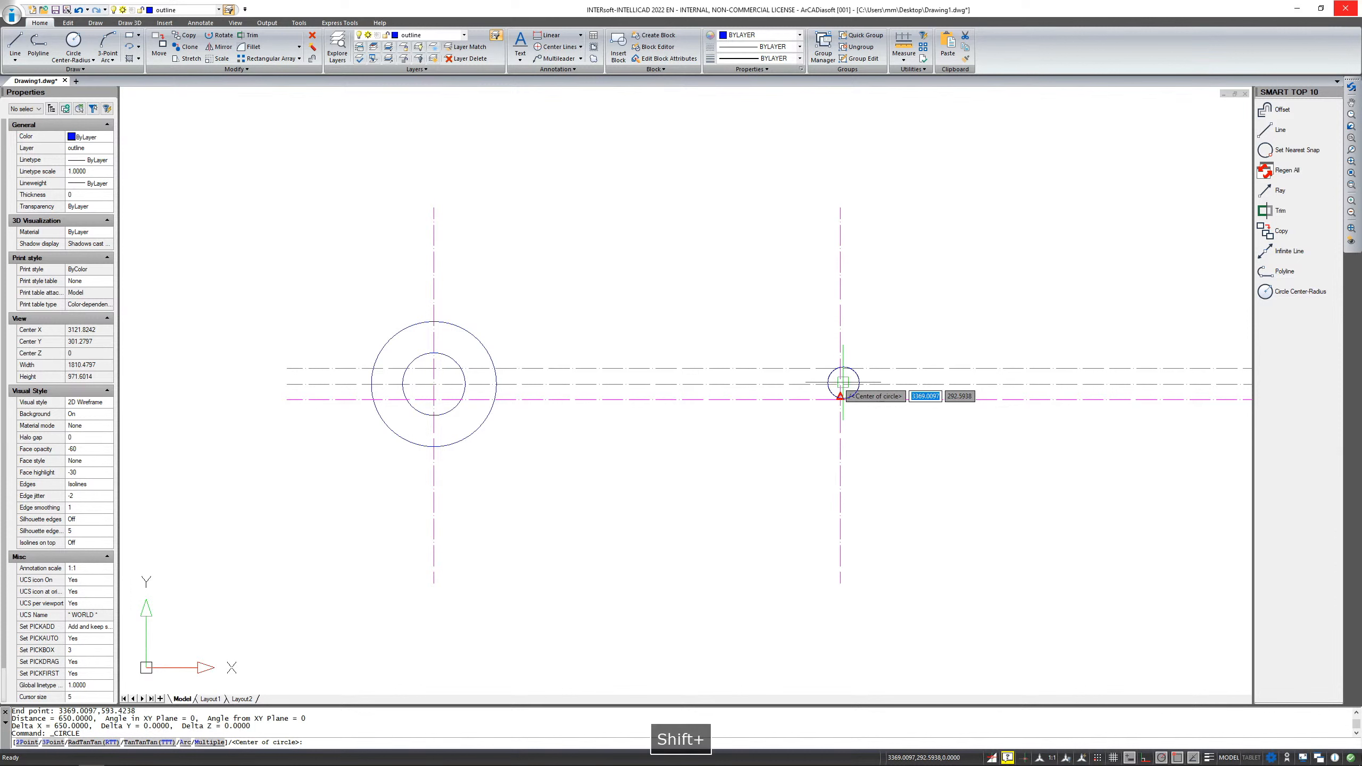
right_click(842, 382, "shift")
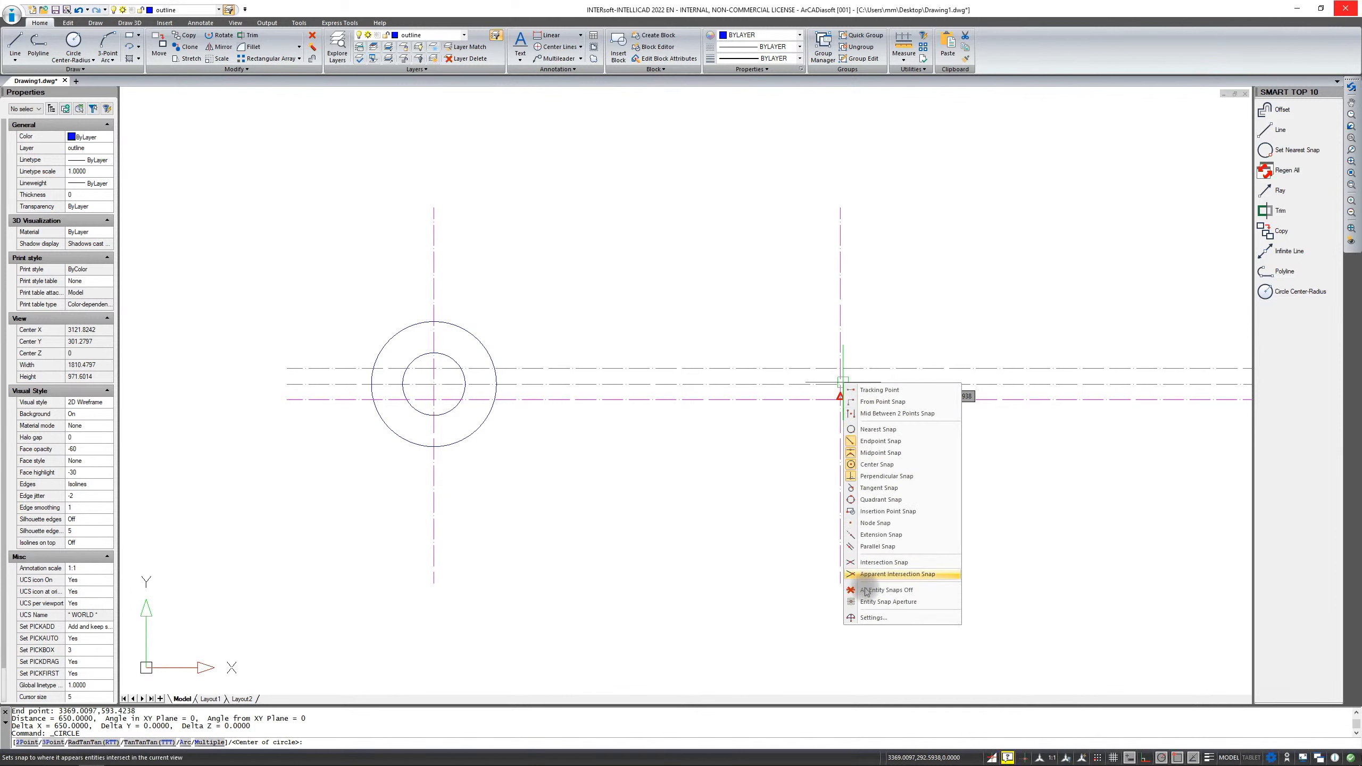
left_click(866, 562)
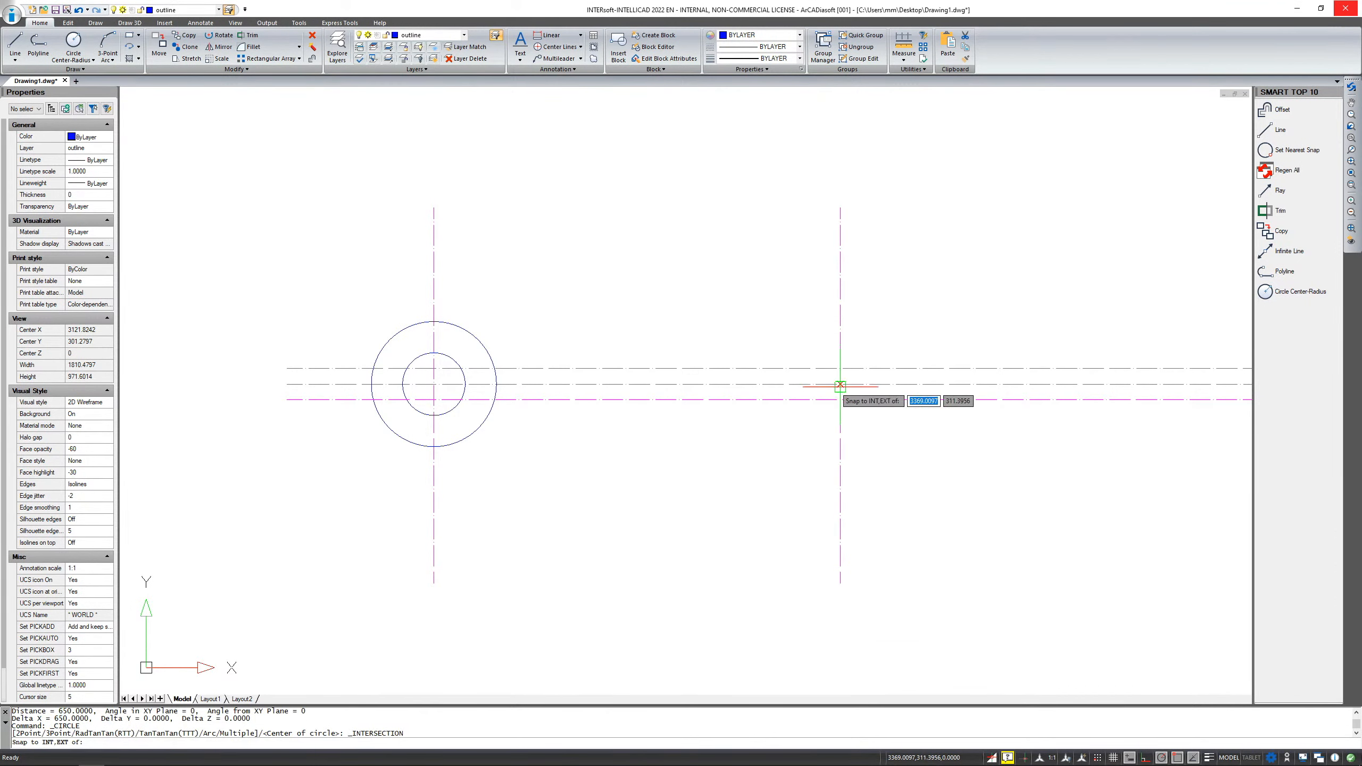
left_click(840, 383)
type("100")
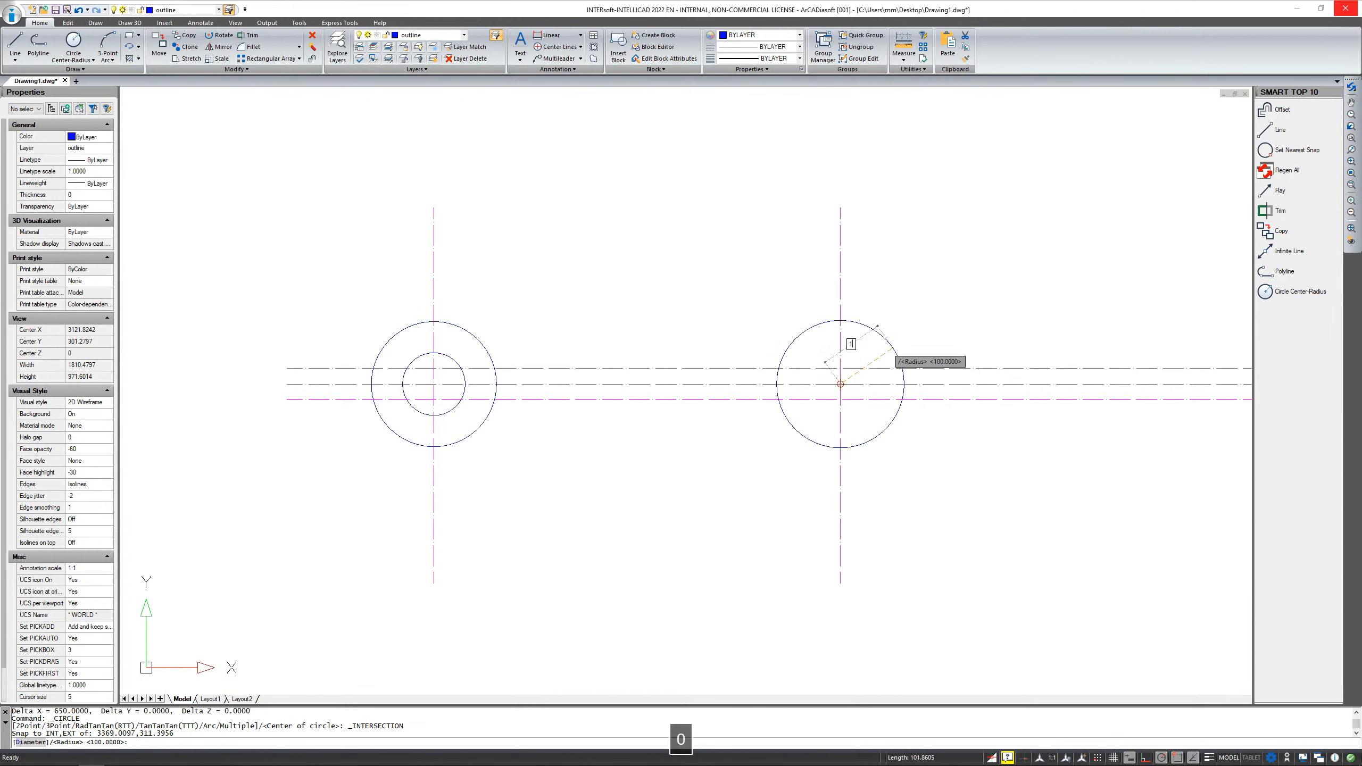
key("Return")
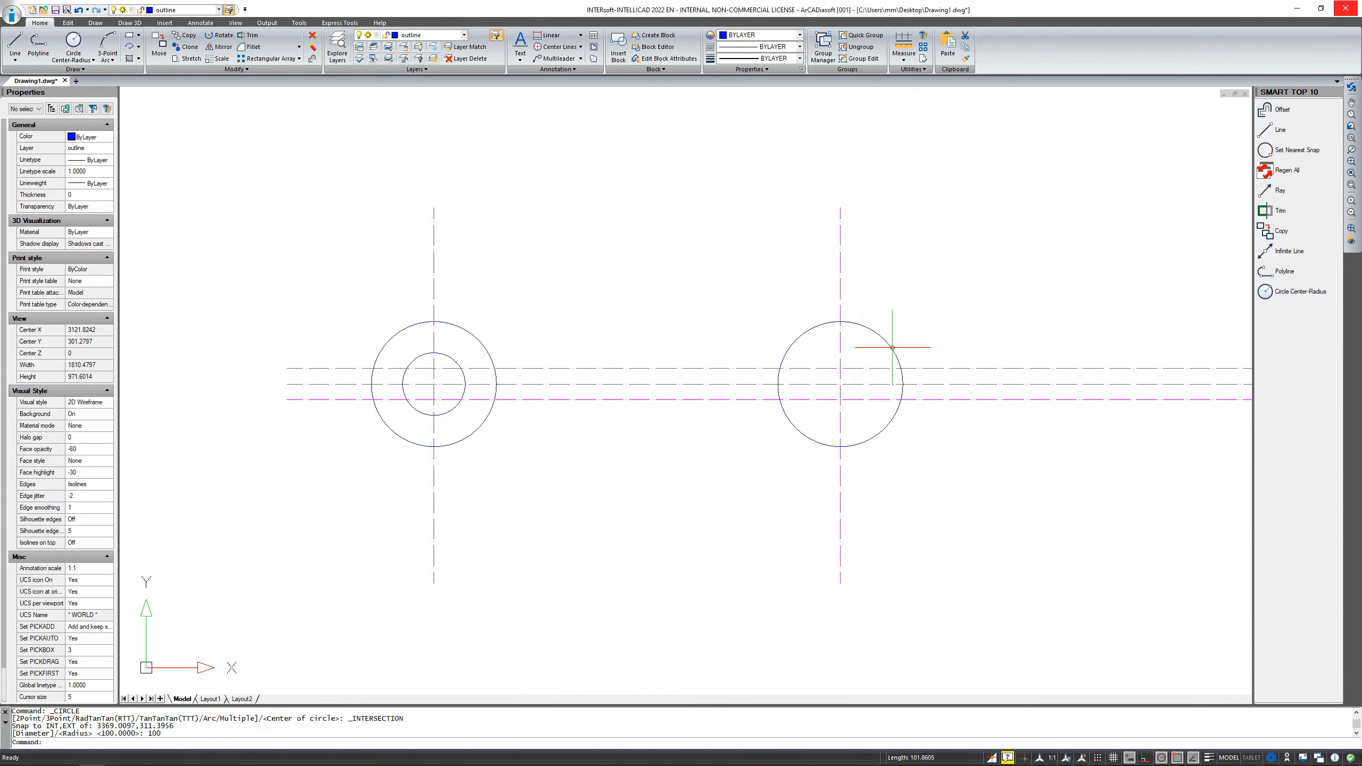
Start the Offset command.
left_click(313, 58)
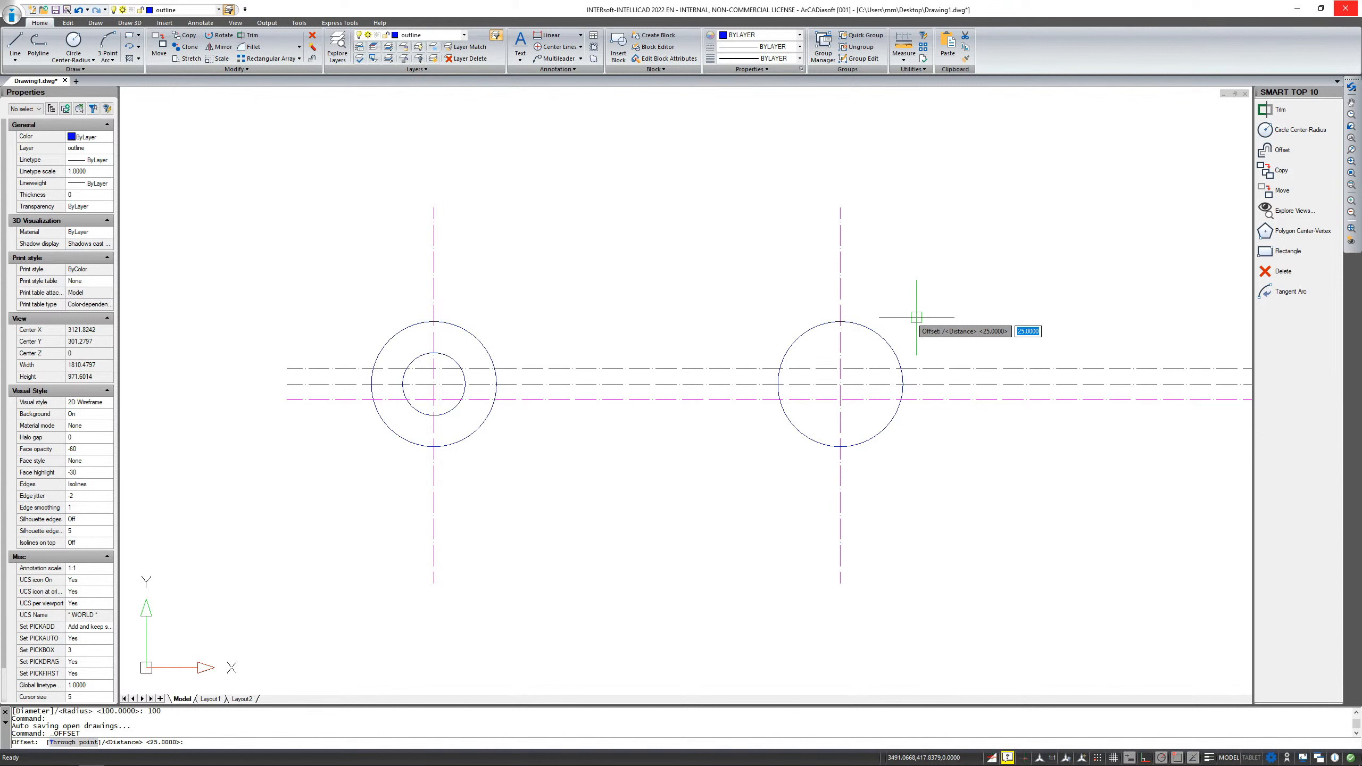
Offset the circle on the second vertical axis outward by a distance of 26.
type("26")
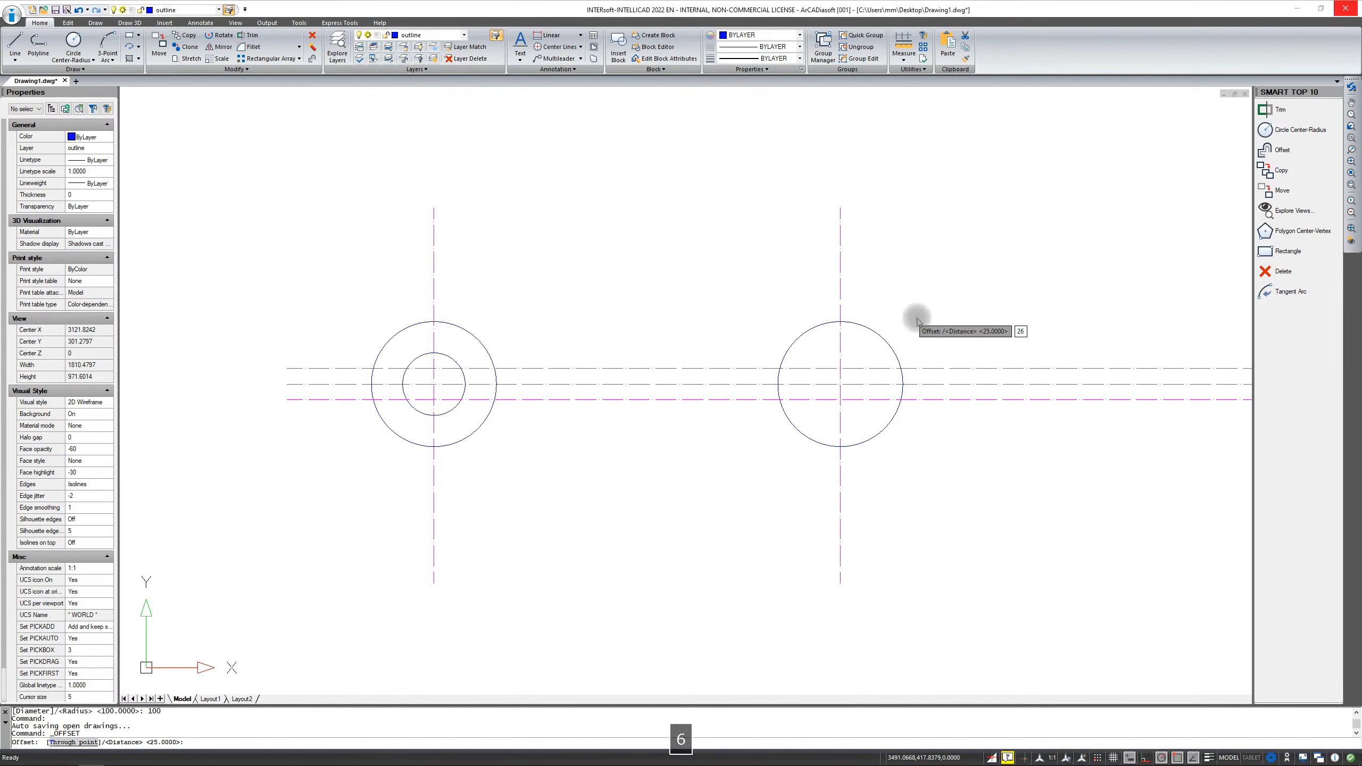
key("Return")
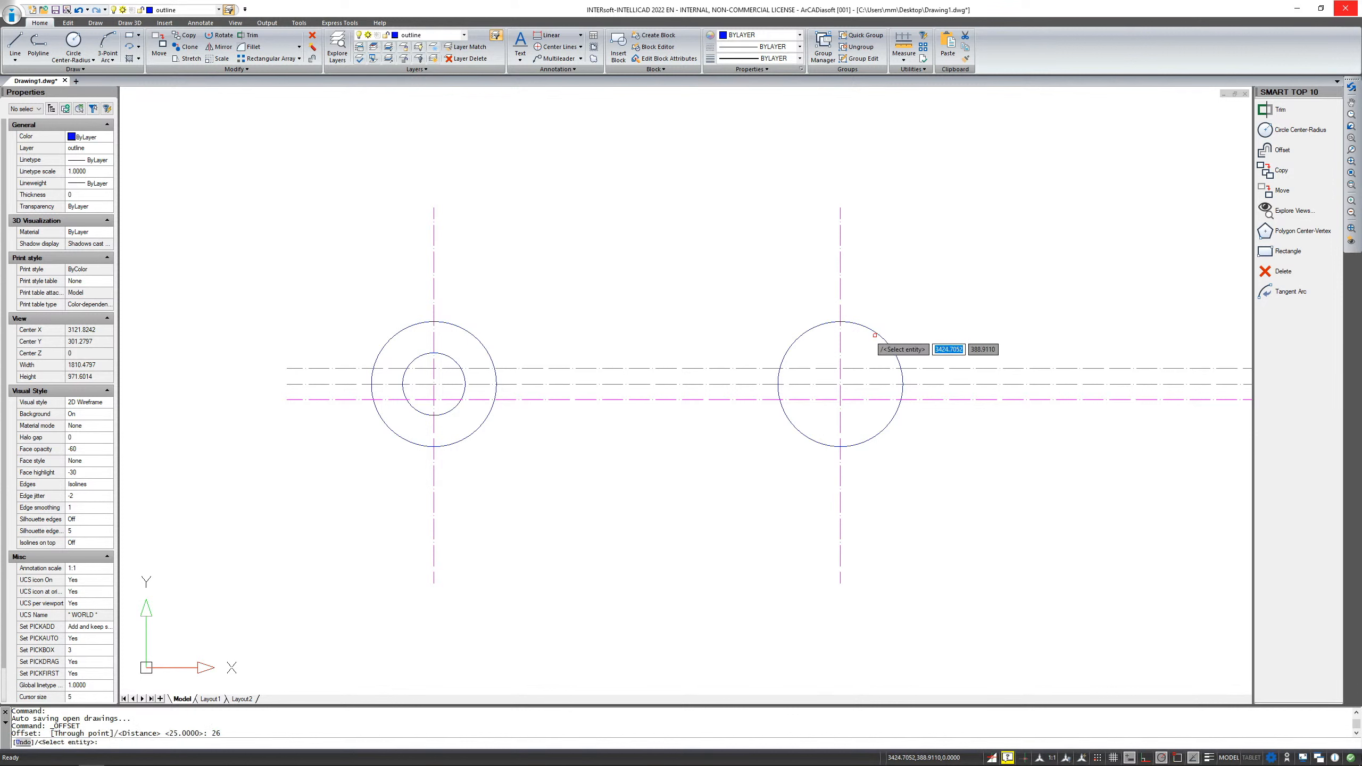
left_click(875, 331)
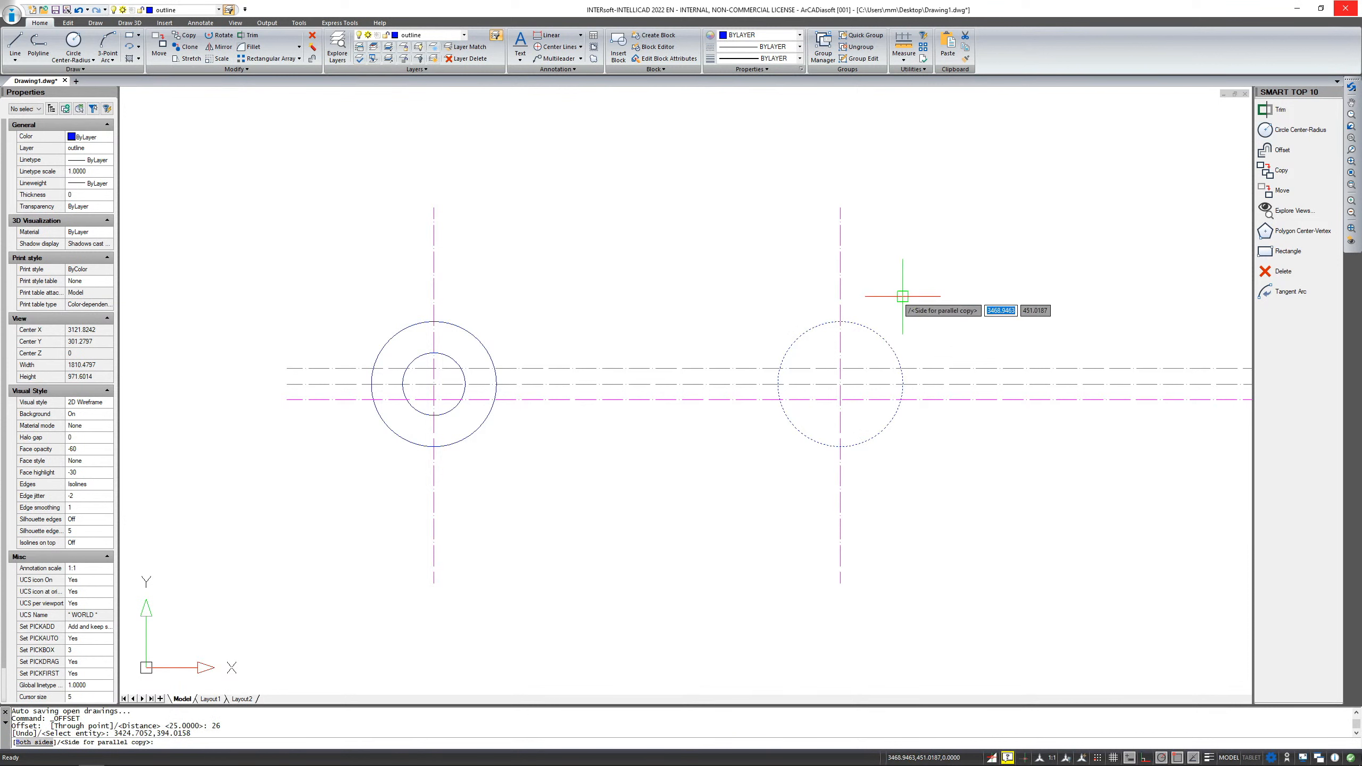
left_click(902, 296)
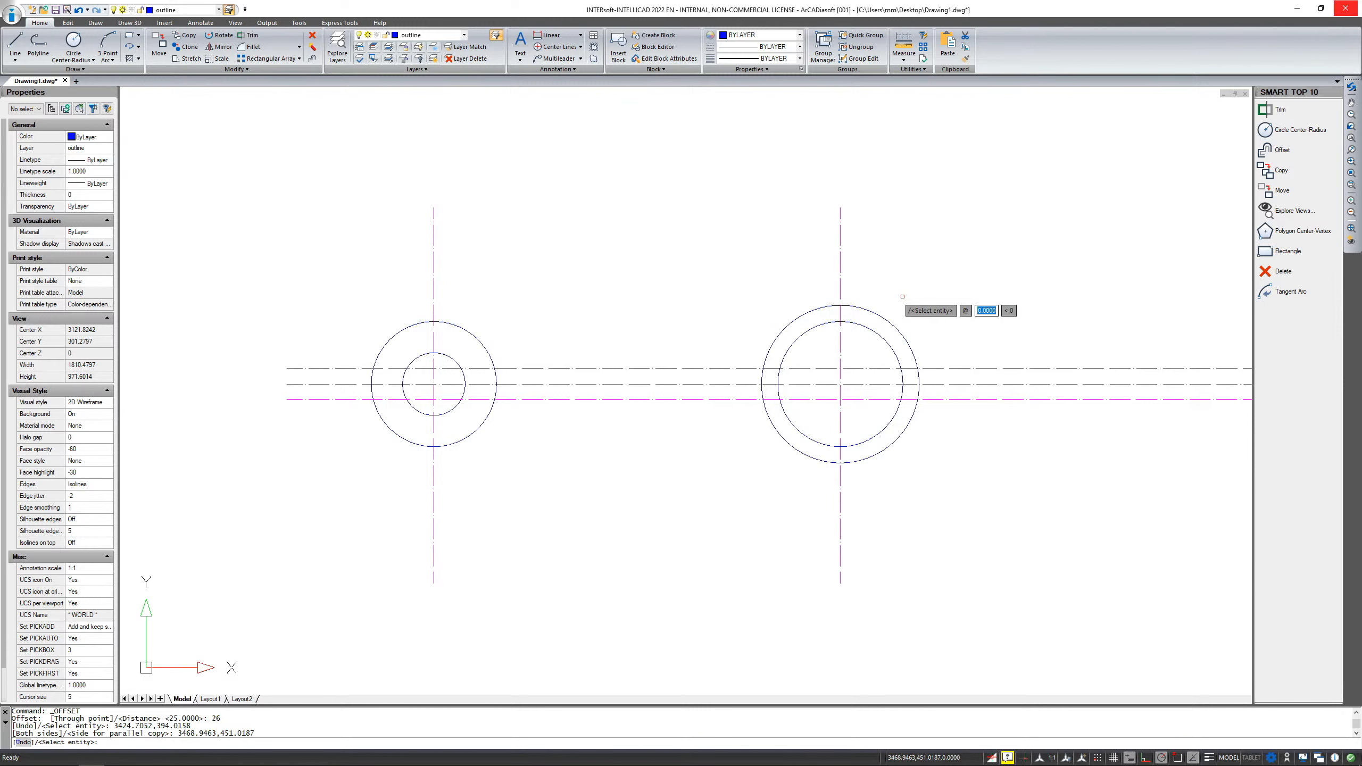
key("Escape")
middle_click_drag(885, 384, 819, 399)
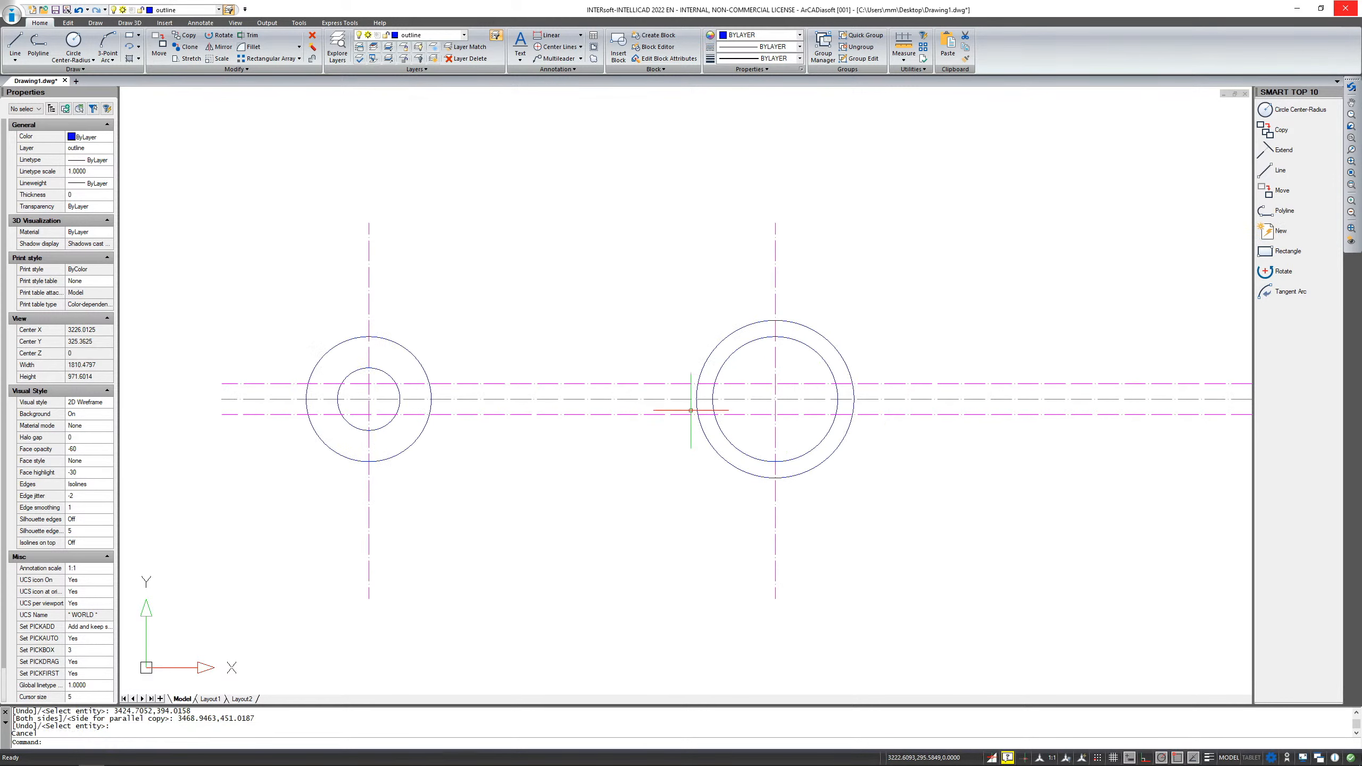
key("ctrl+z")
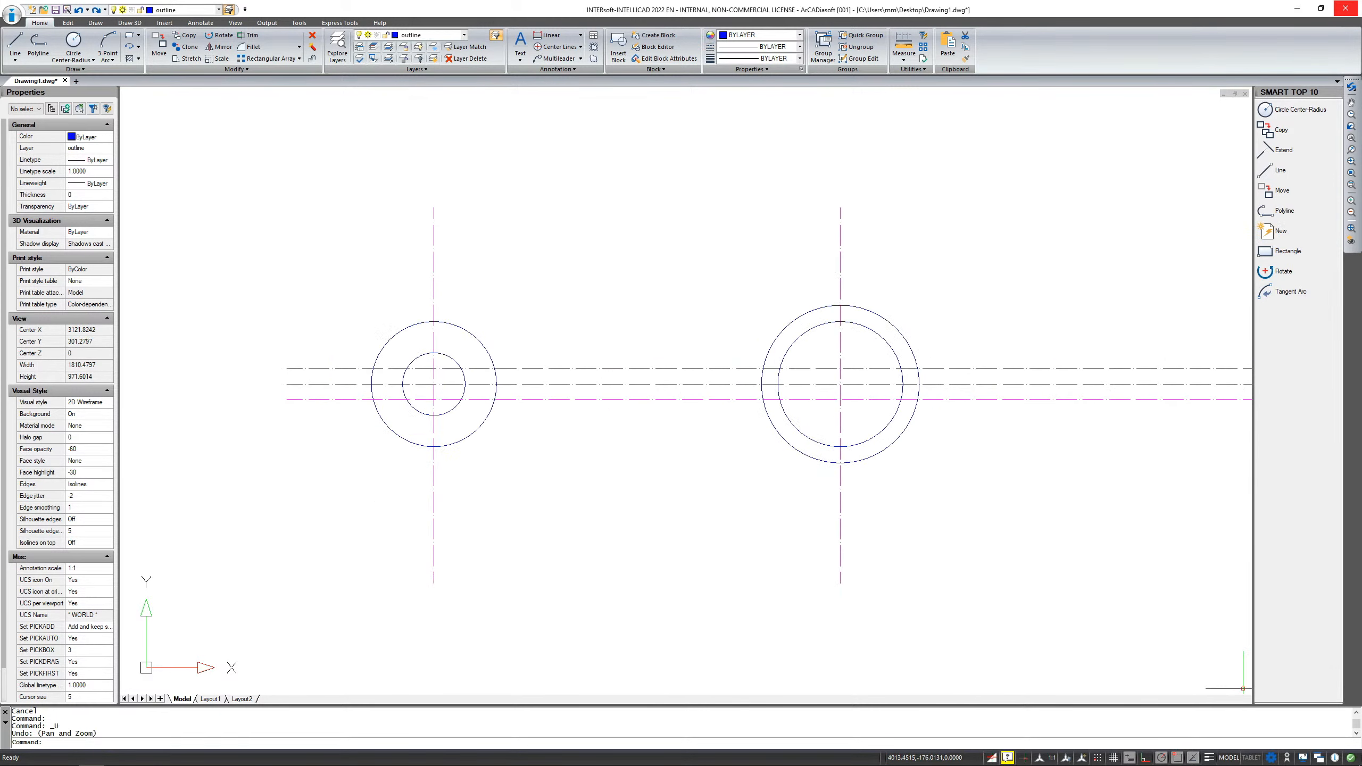
Move the two horizontal lines above and below the central axis from the axes layer to the outline layer.
scroll(724, 404, "up", 2)
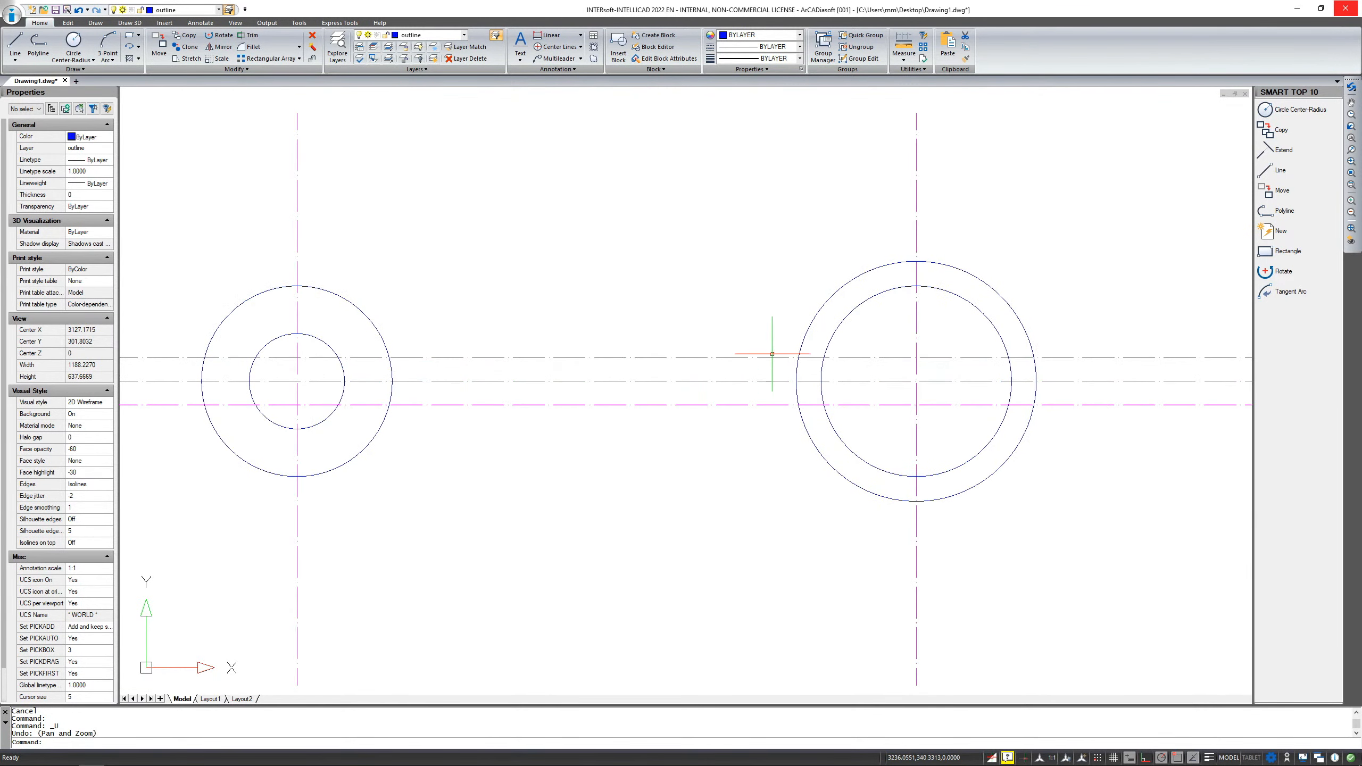
left_click(655, 358)
left_click(654, 404)
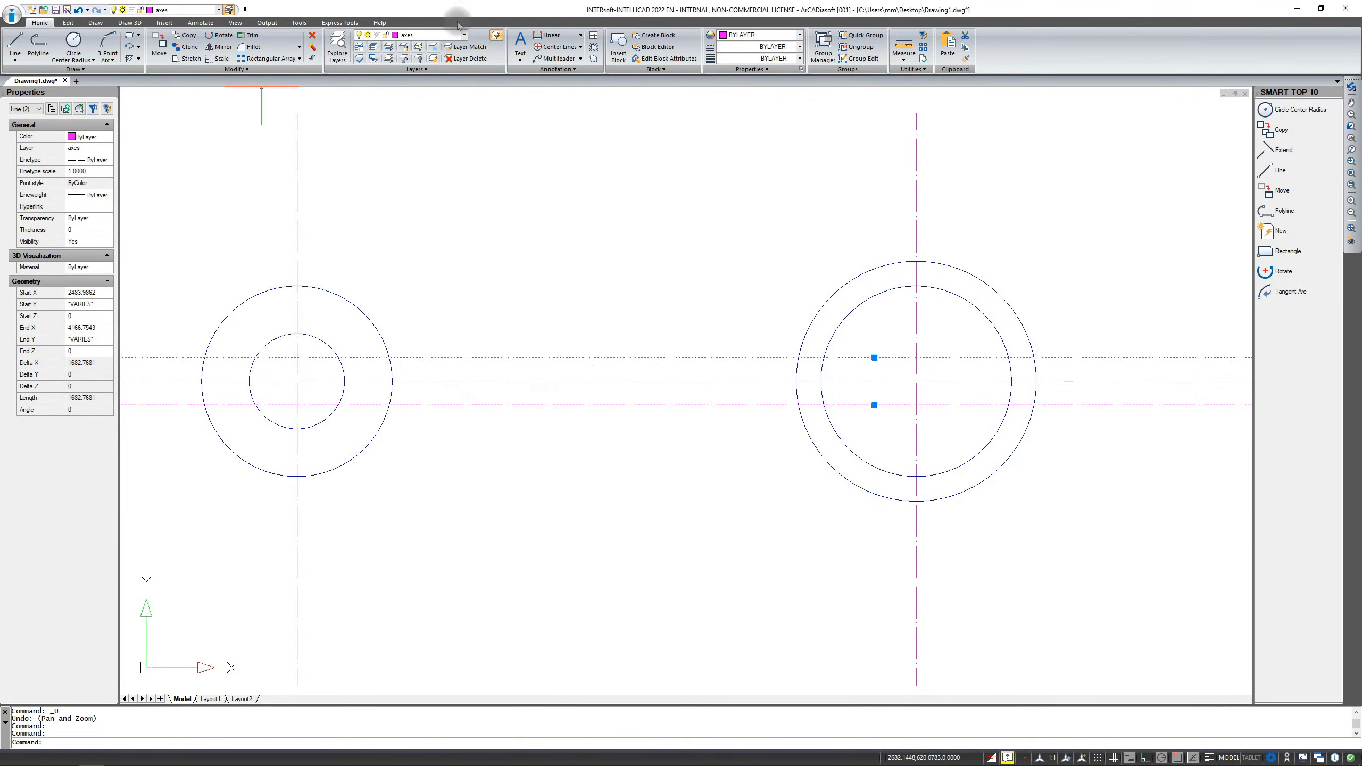
left_click(464, 35)
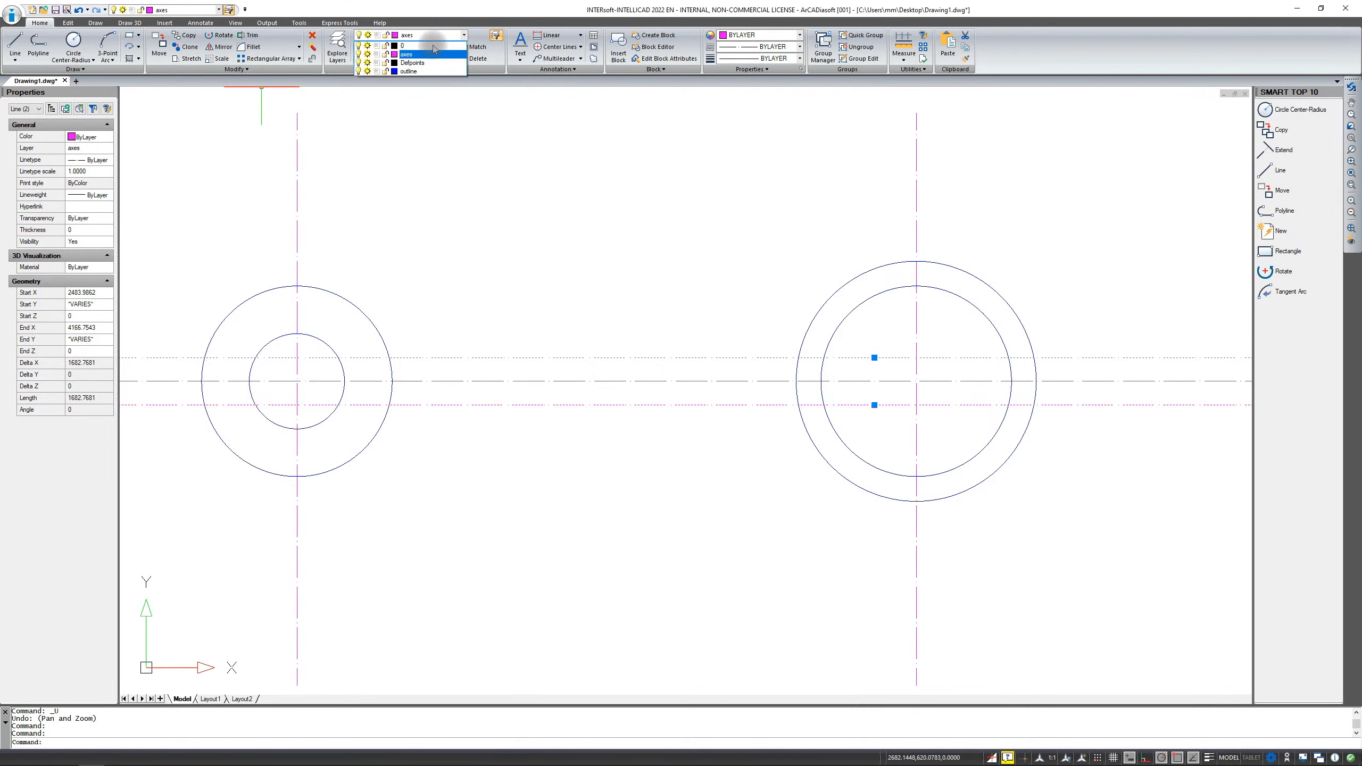
left_click(410, 79)
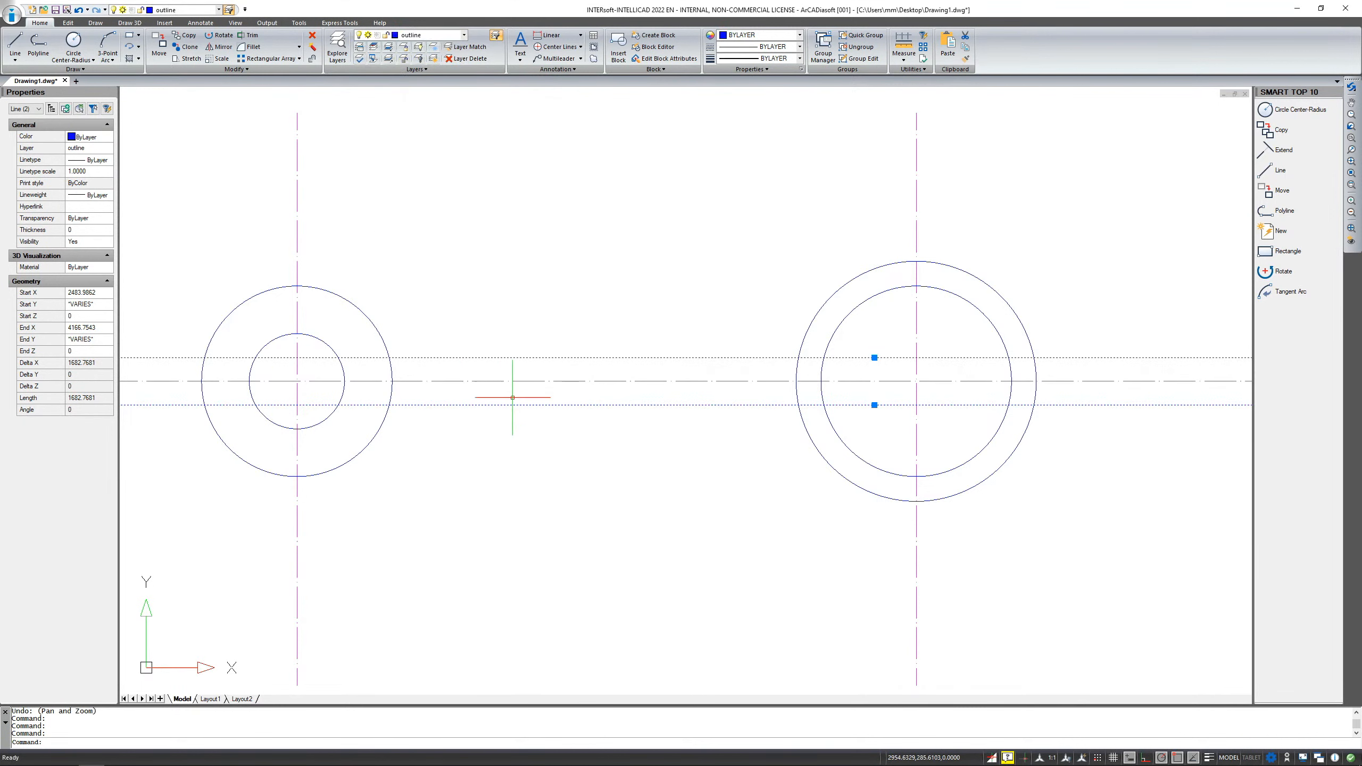
key("Escape")
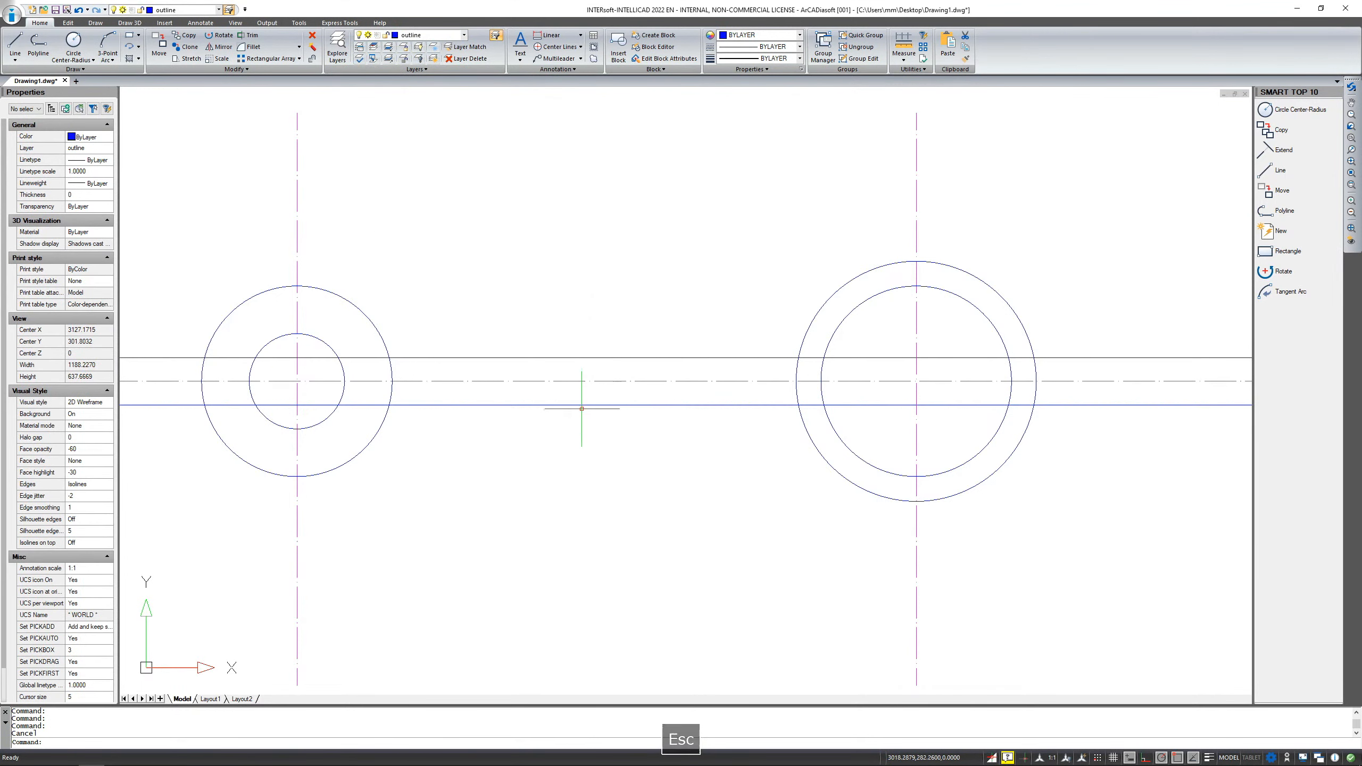
Draw a slanted line across the tall arc-topped rectangle so that it crosses the large arc twice.
scroll(659, 341, "down", 5)
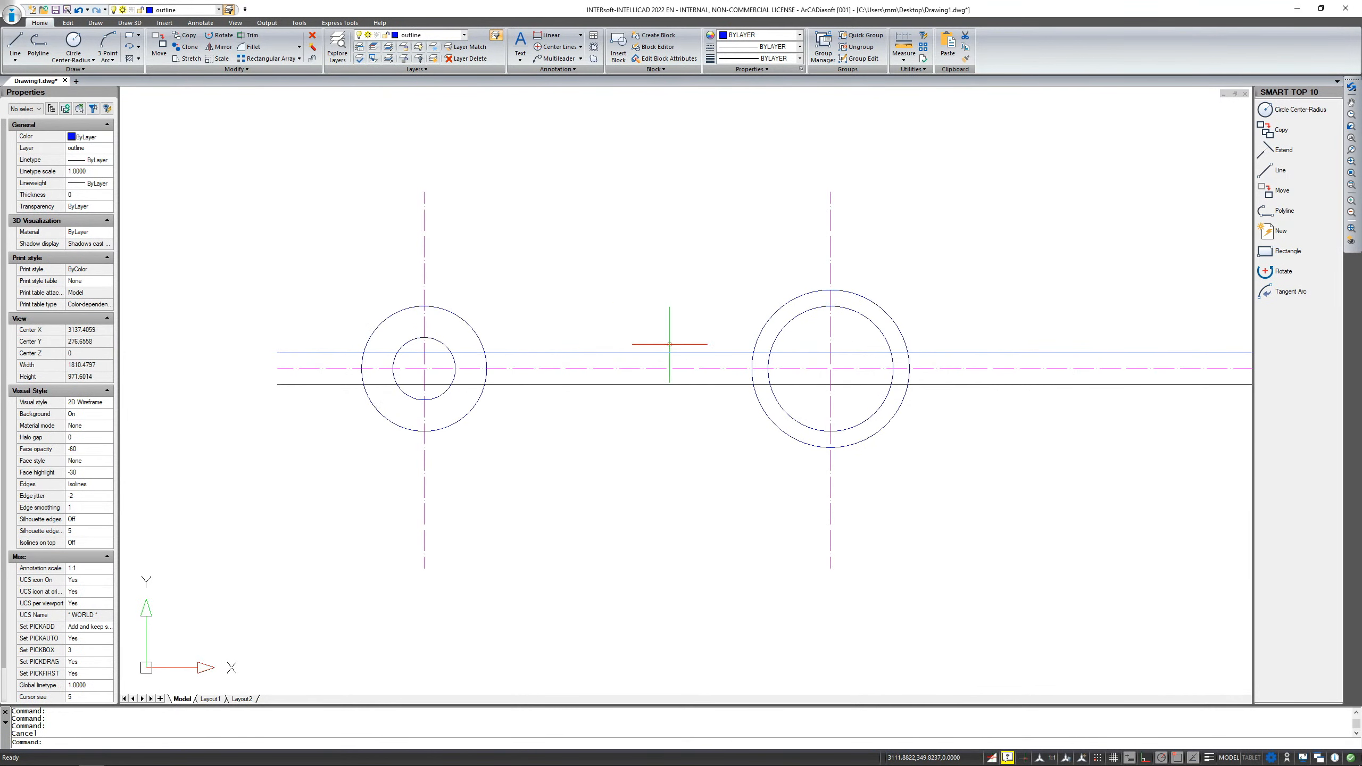
middle_click_drag(617, 343, 1140, 343)
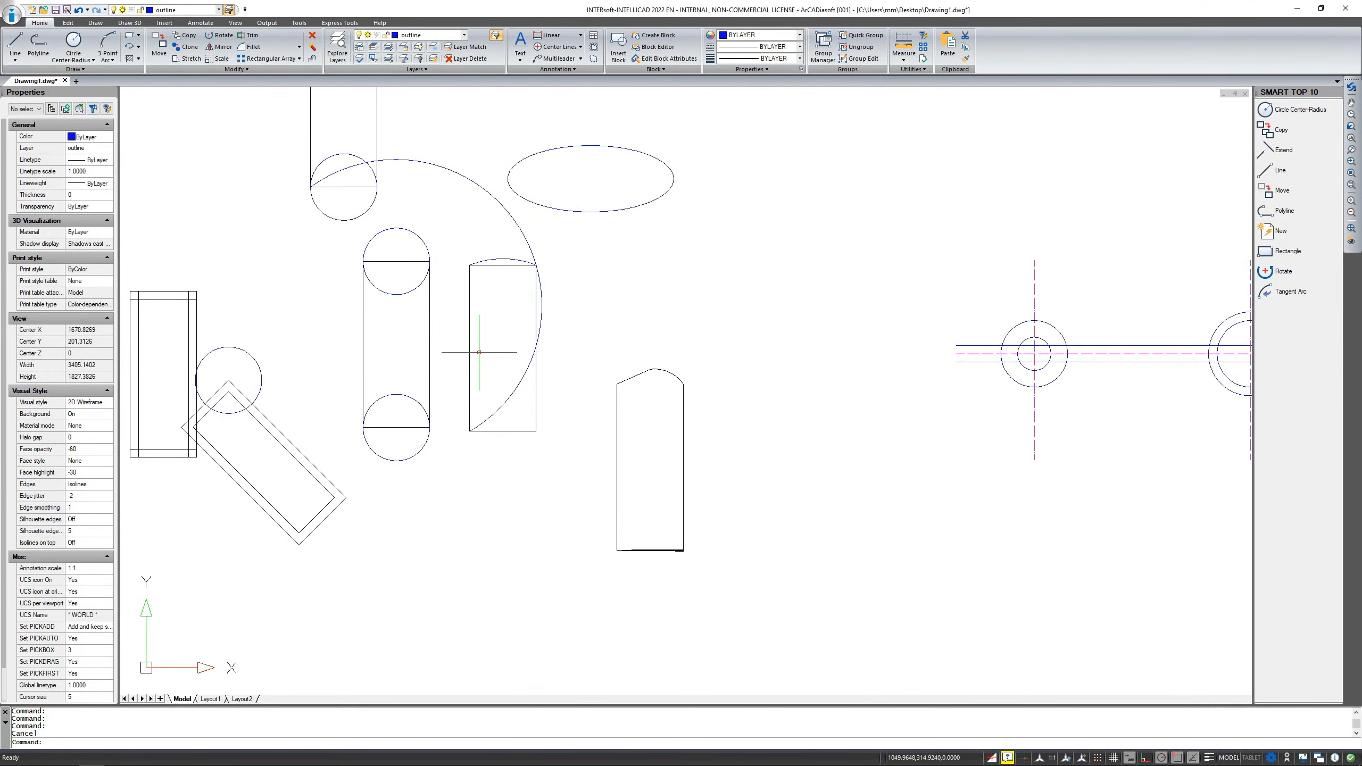
left_click(536, 307)
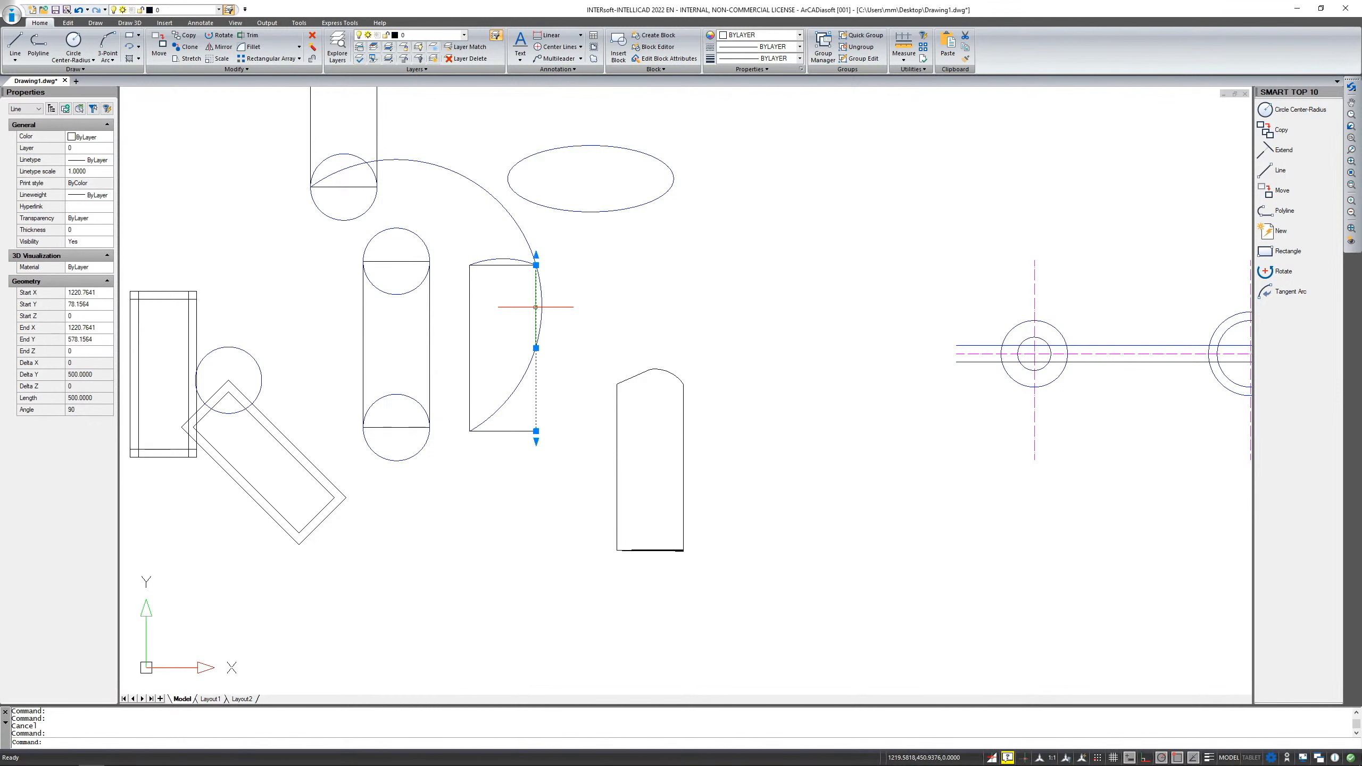
key("Escape")
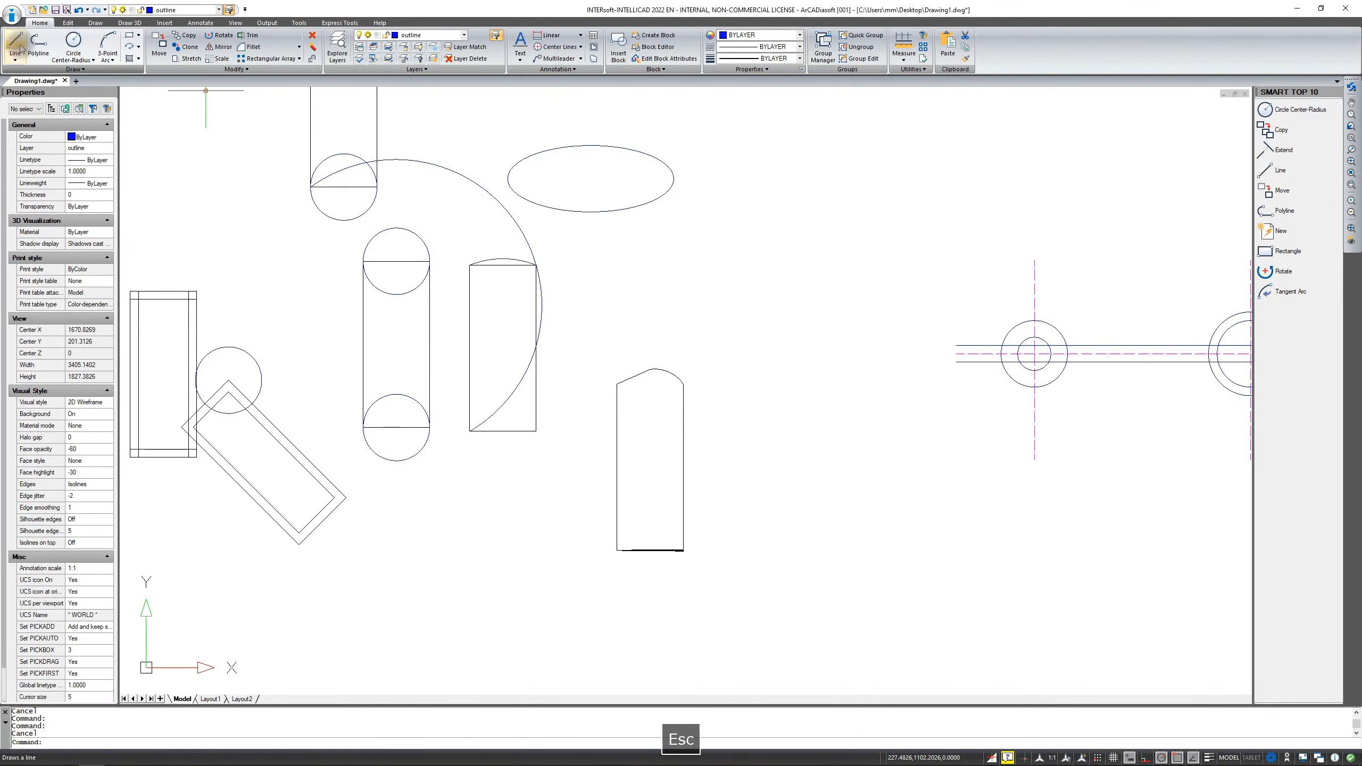
left_click(15, 42)
left_click(564, 282)
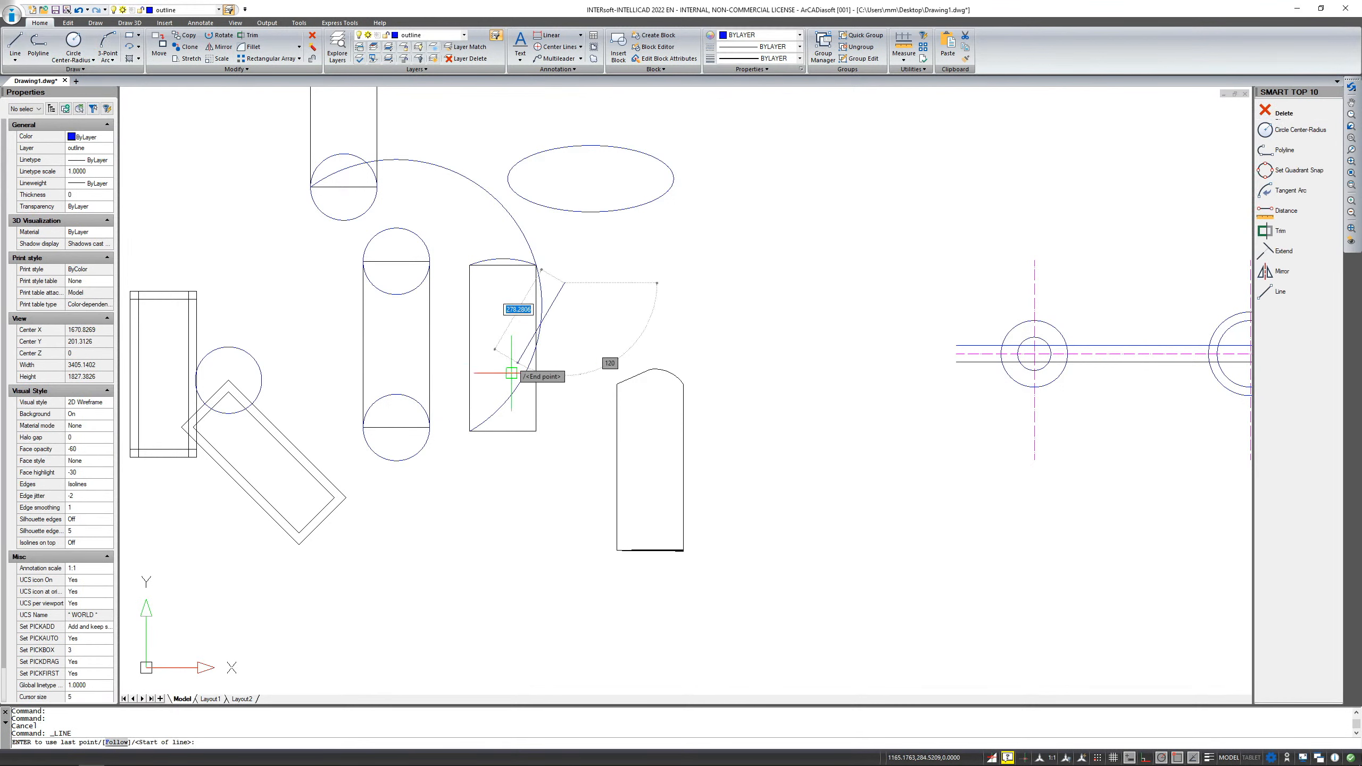
left_click(445, 495)
key("Return")
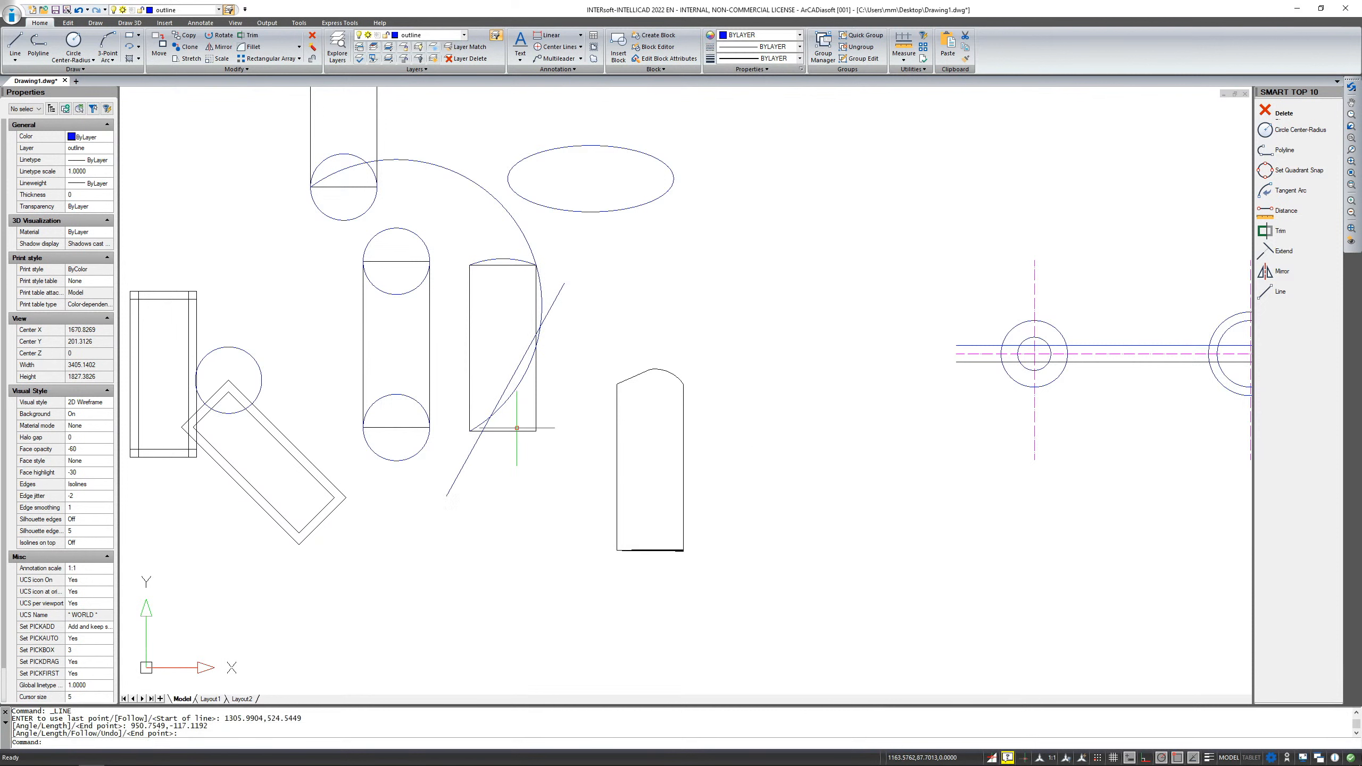
scroll(536, 396, "up", 1)
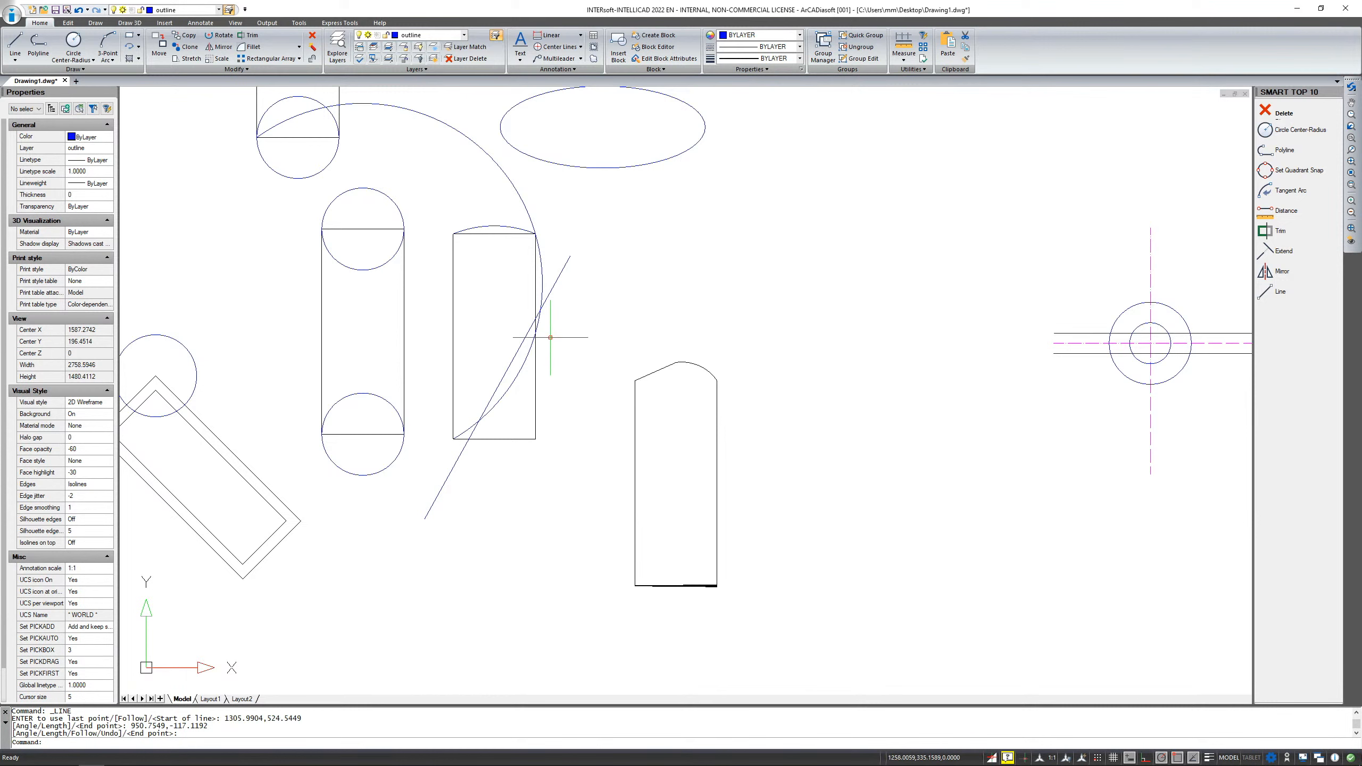
left_click(559, 276)
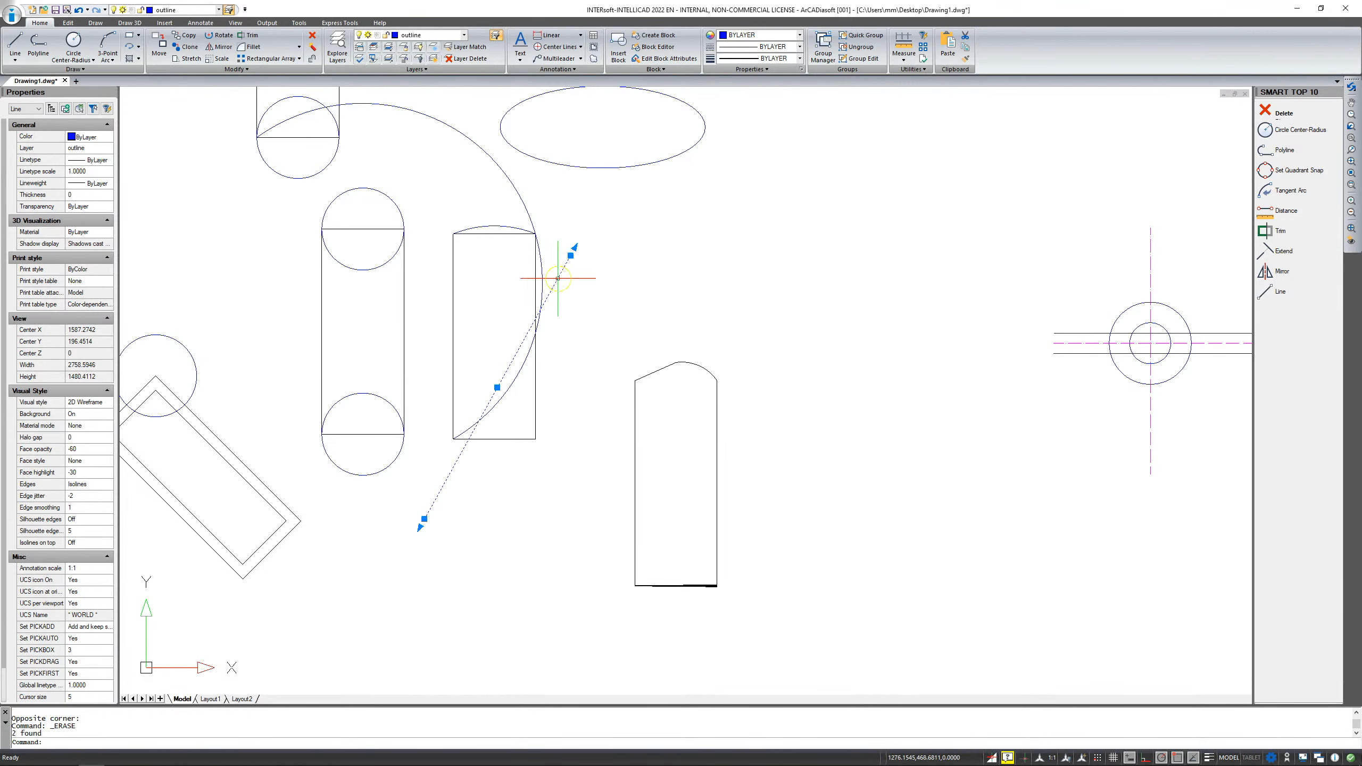
left_click(463, 35)
left_click(397, 46)
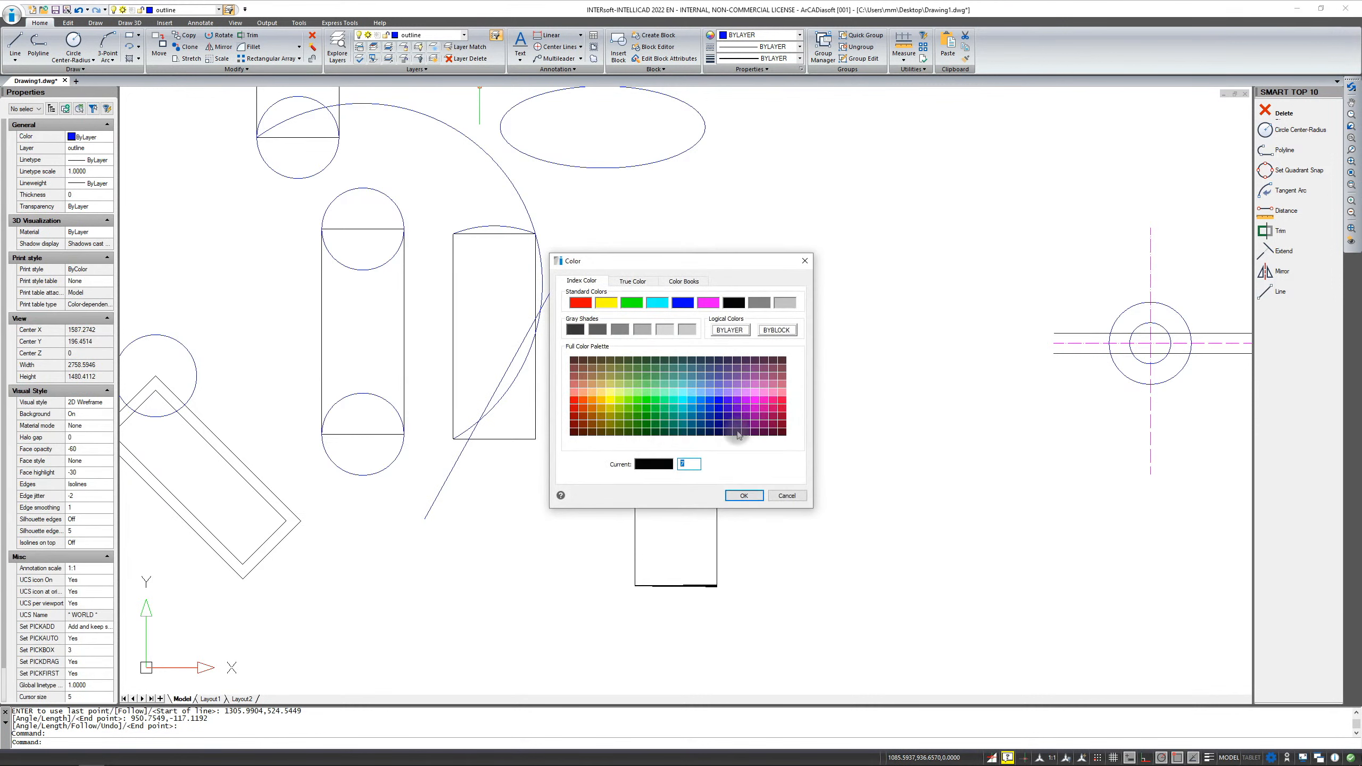
left_click(787, 496)
key("Escape")
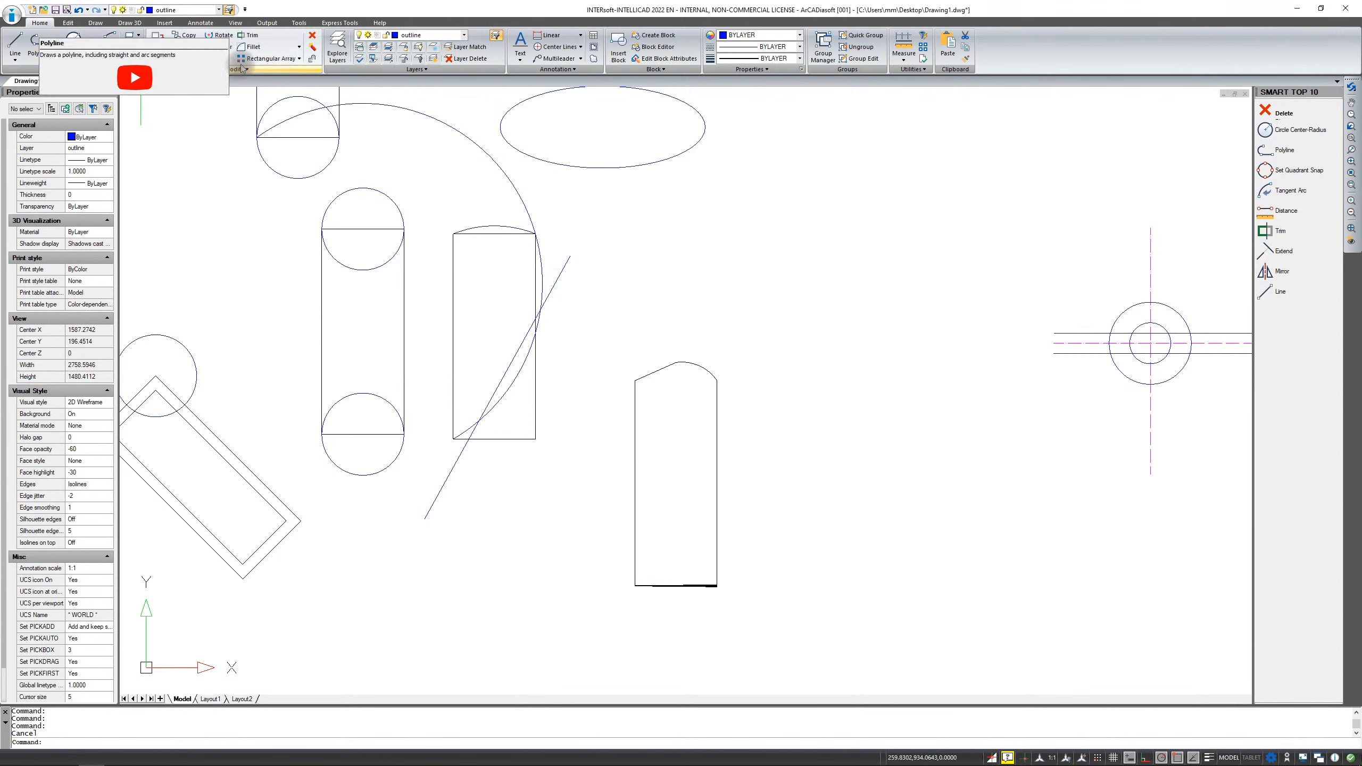
Trim away the portion of the large arc that lies beyond the slanted line, using that line as the cutting edge.
left_click(67, 23)
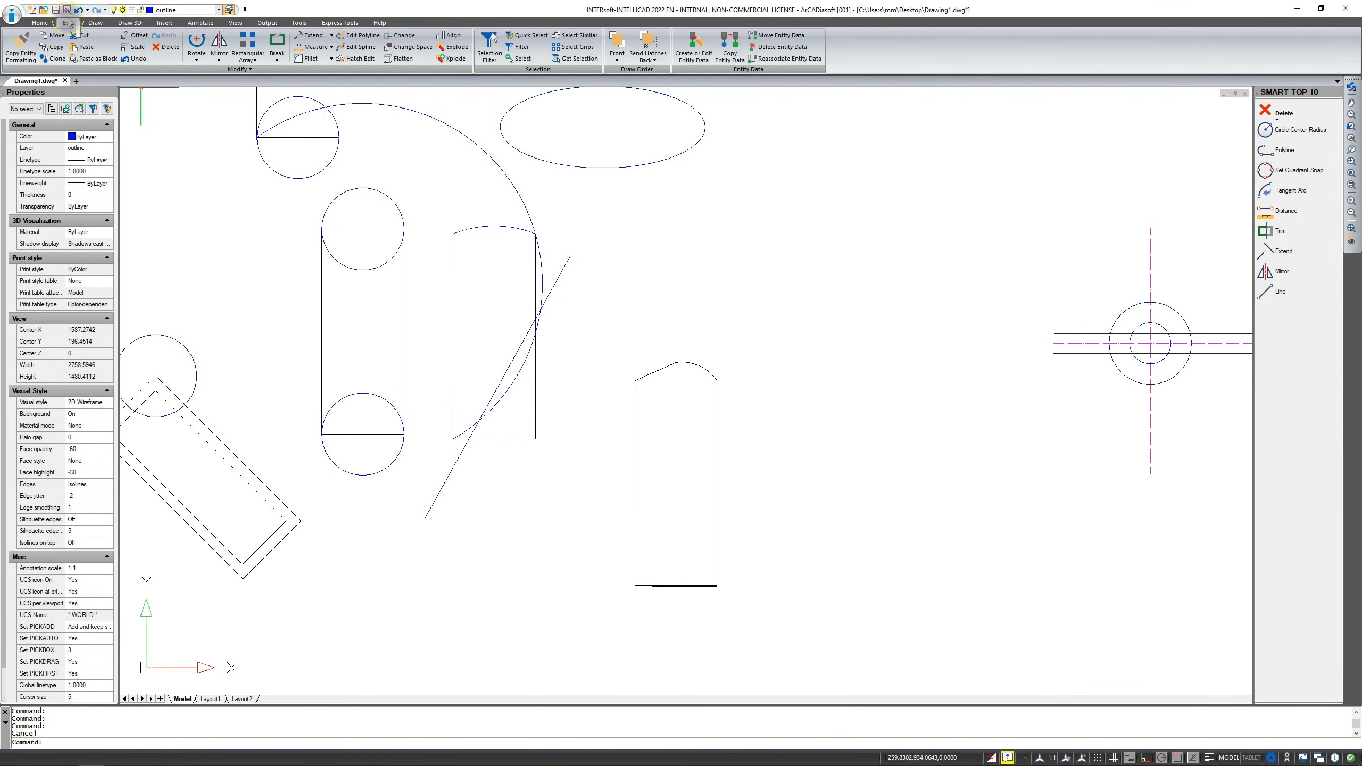
left_click(277, 58)
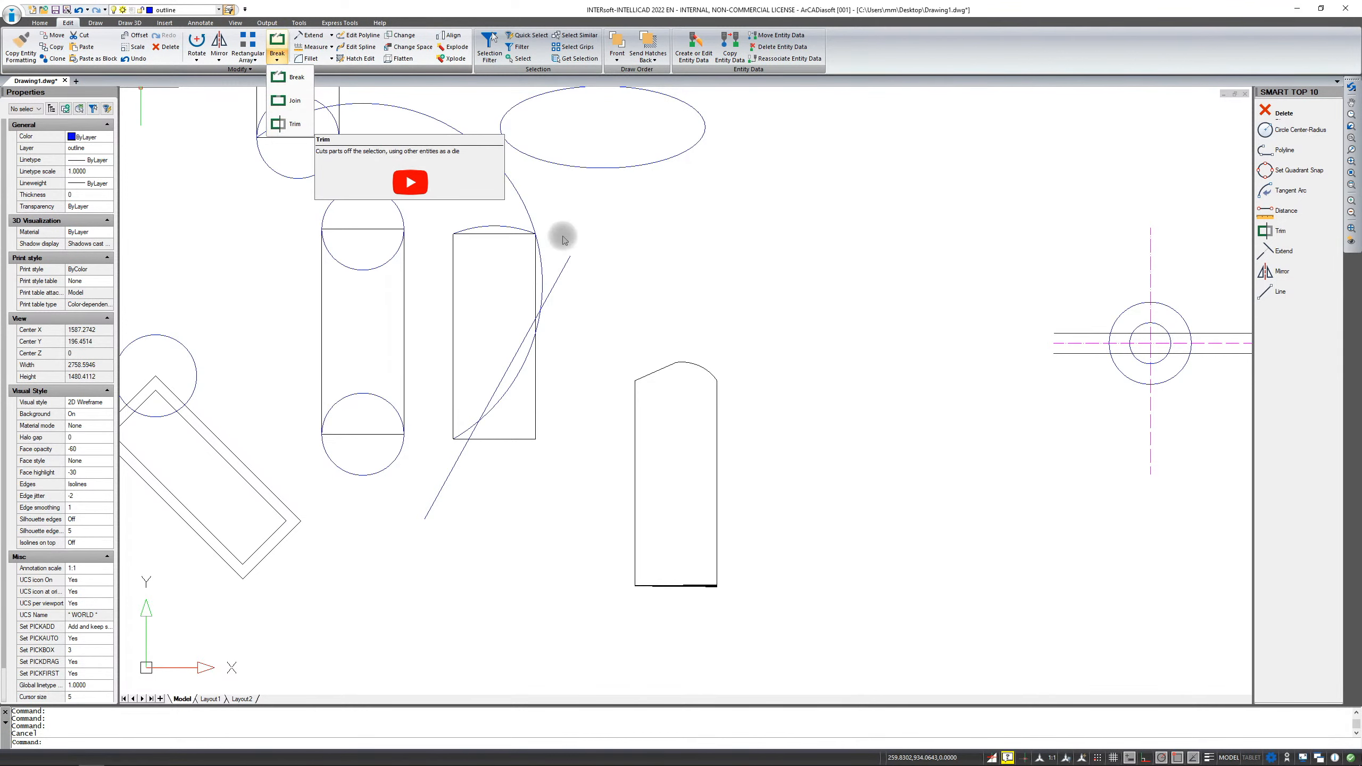
left_click(559, 277)
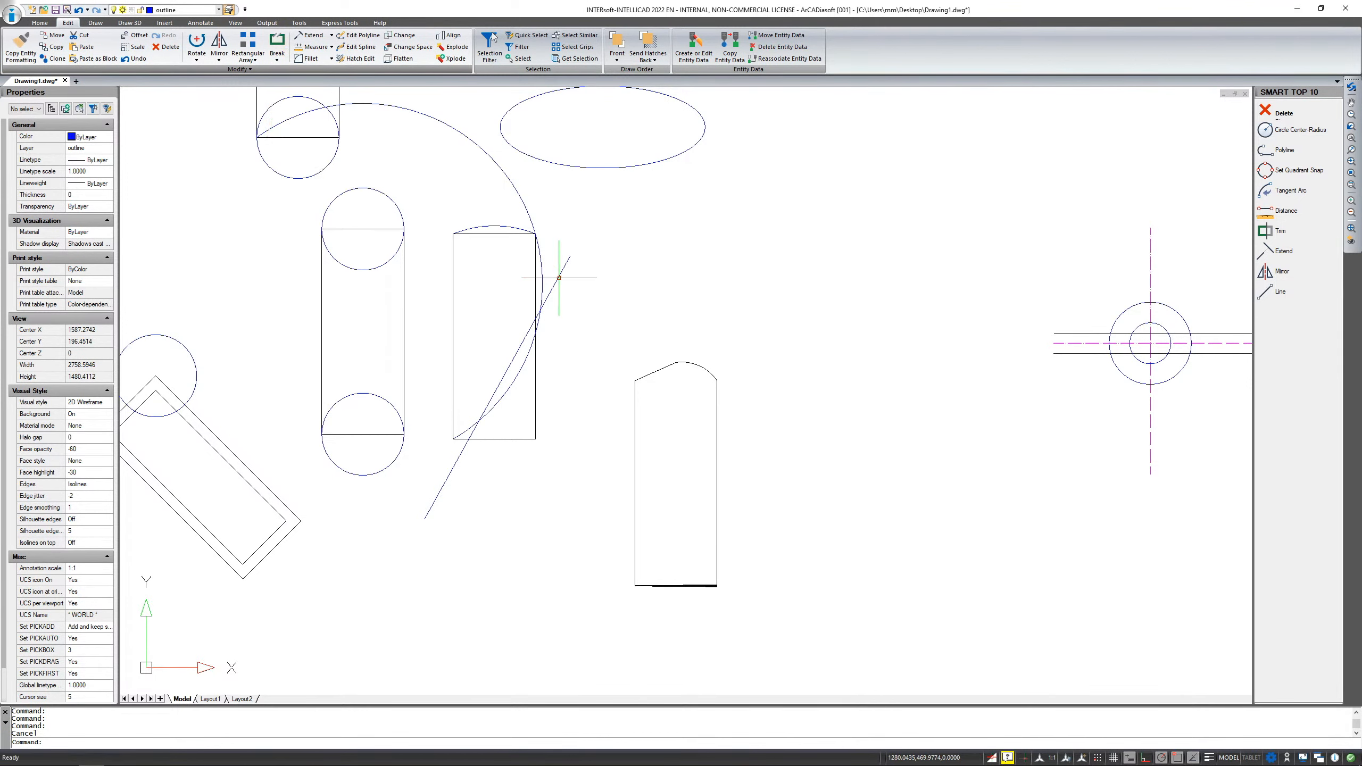
left_click(276, 59)
left_click(281, 124)
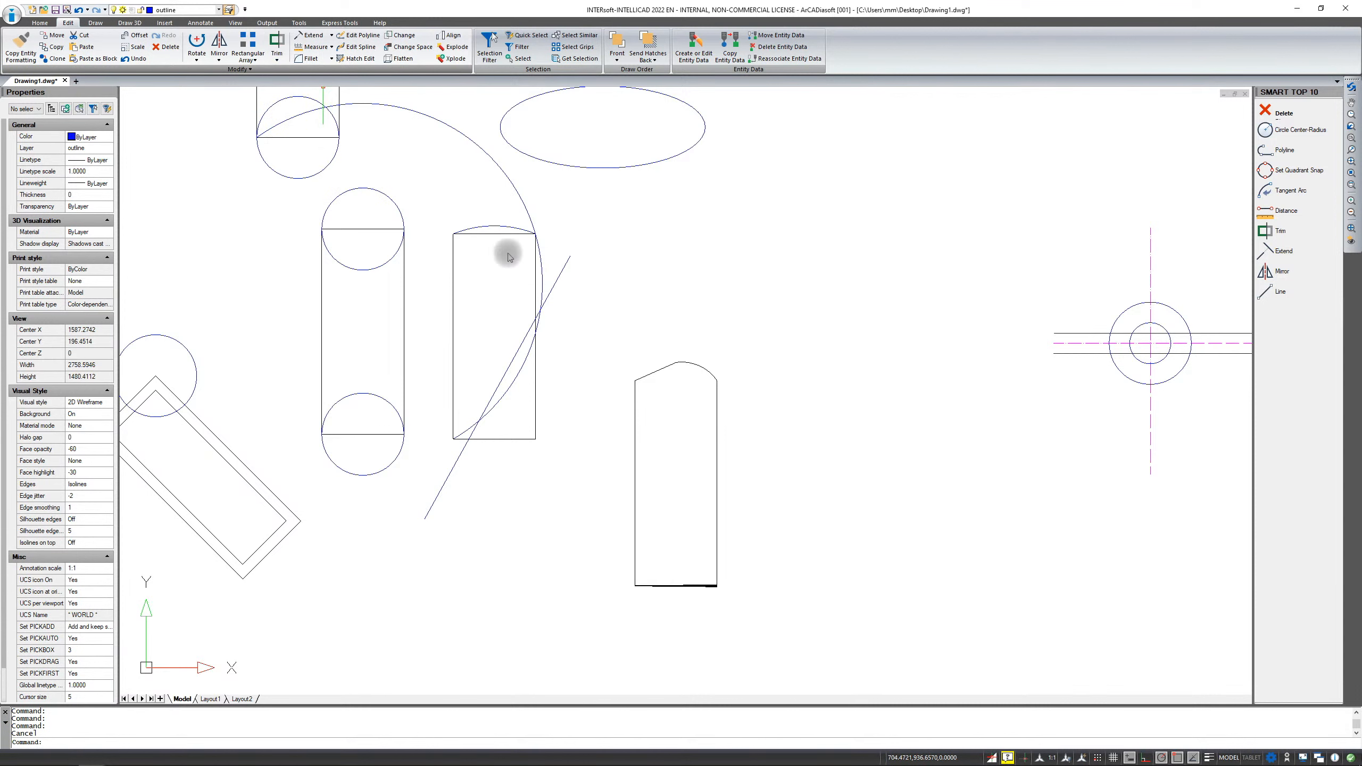
left_click(554, 284)
key("Return")
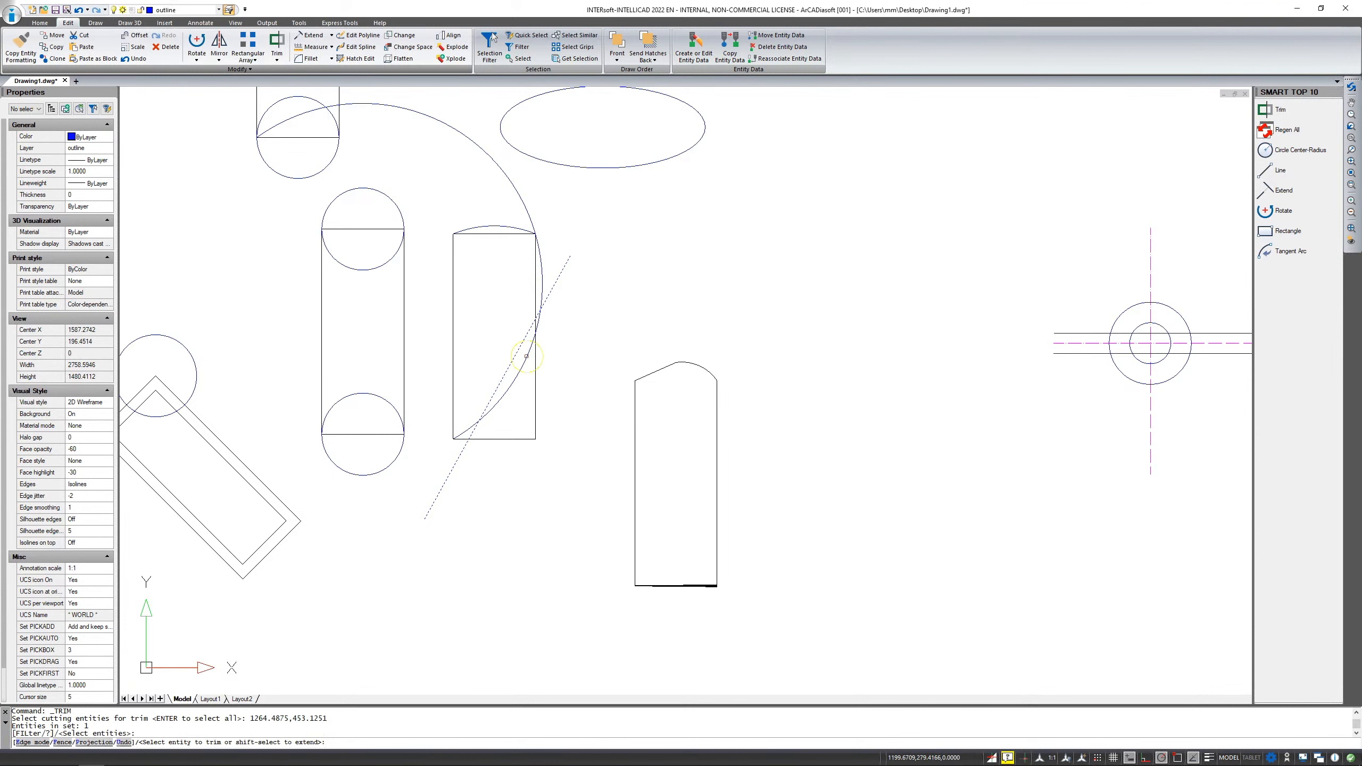
left_click(527, 356)
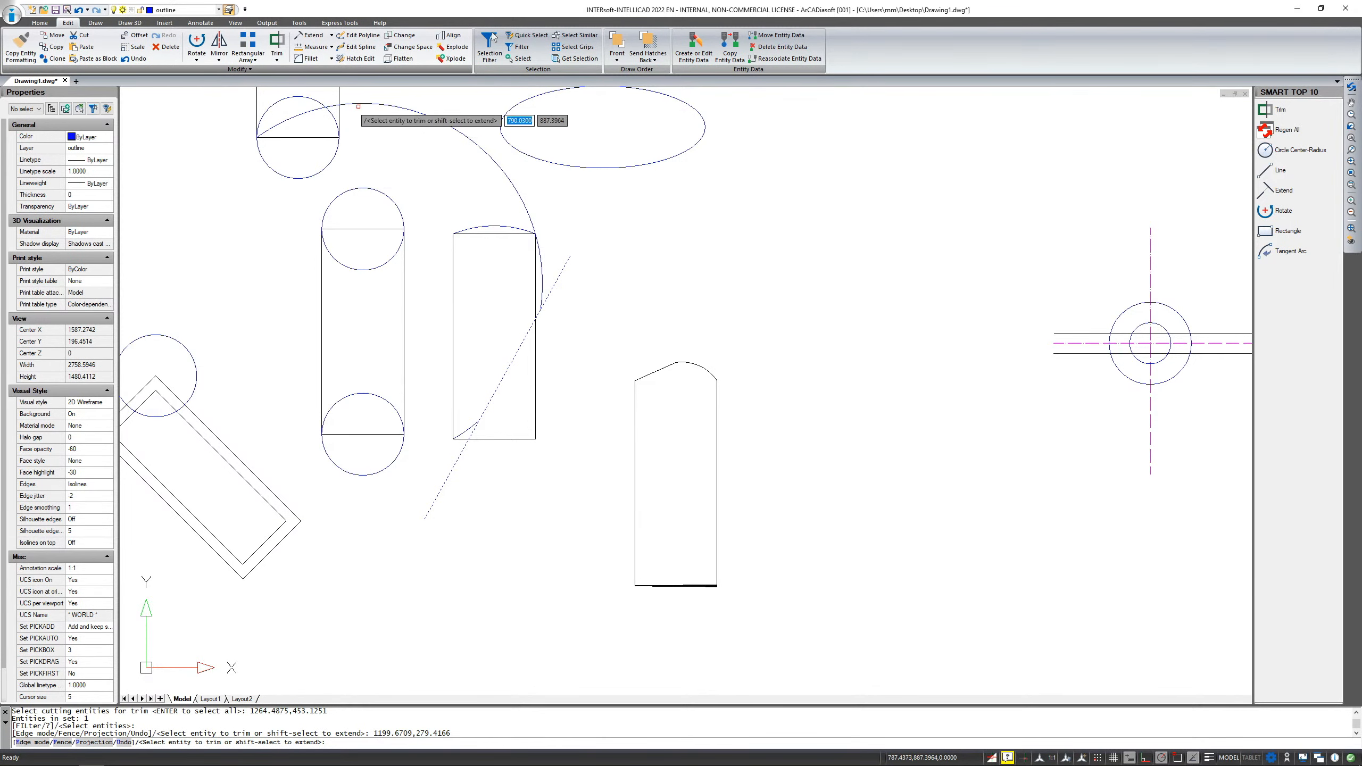
key("Escape")
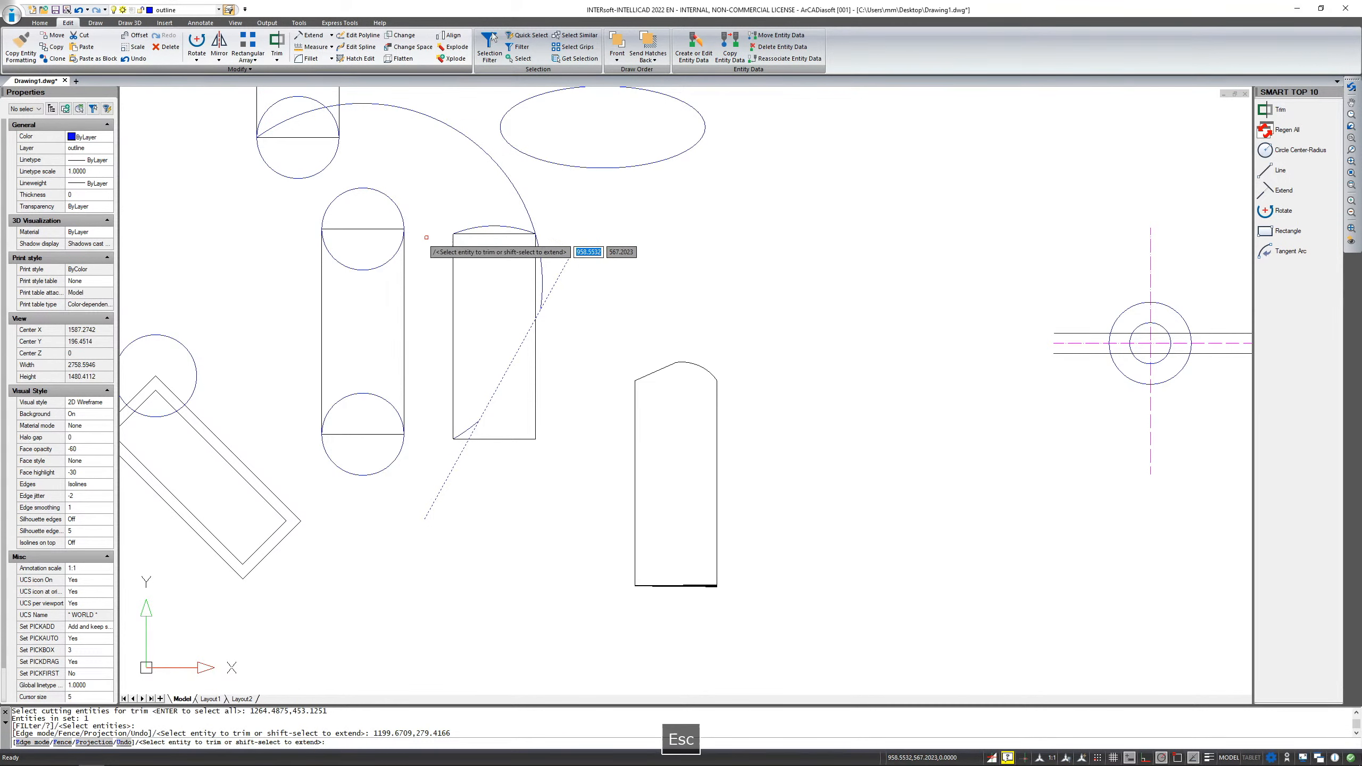
Trim the large arc's part inside the circle at its start, using that circle as the cutting edge, and undo the trim.
scroll(511, 268, "down", 2)
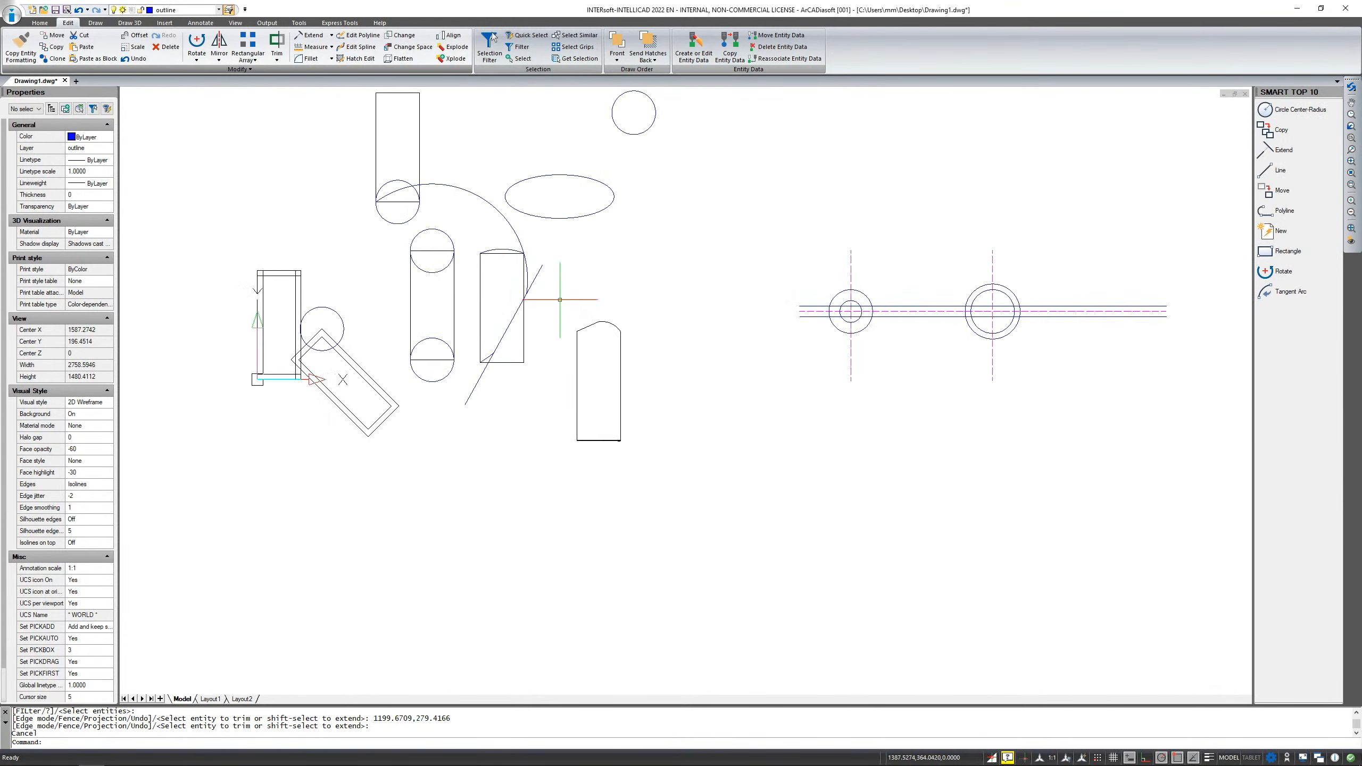
middle_click_drag(560, 299, 557, 337)
scroll(392, 215, "up", 3)
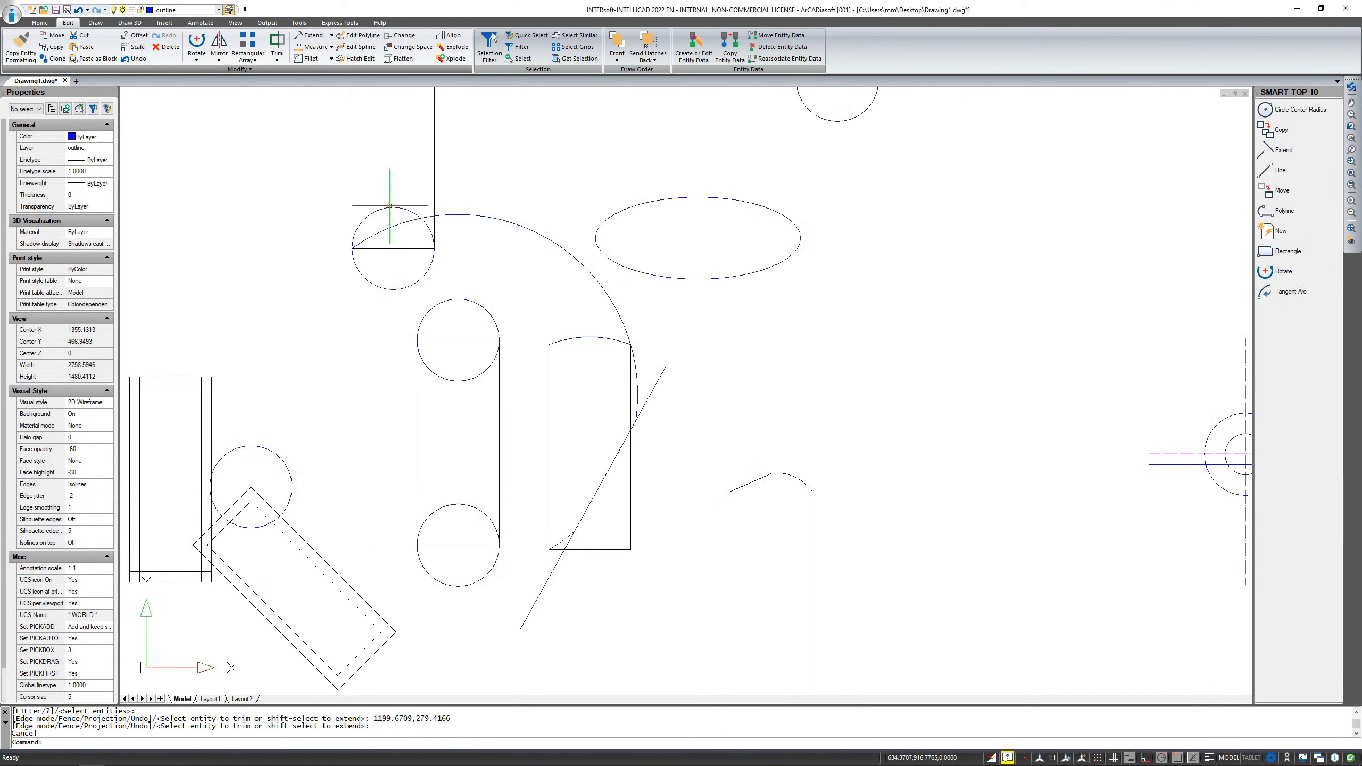
left_click(390, 208)
right_click(391, 208)
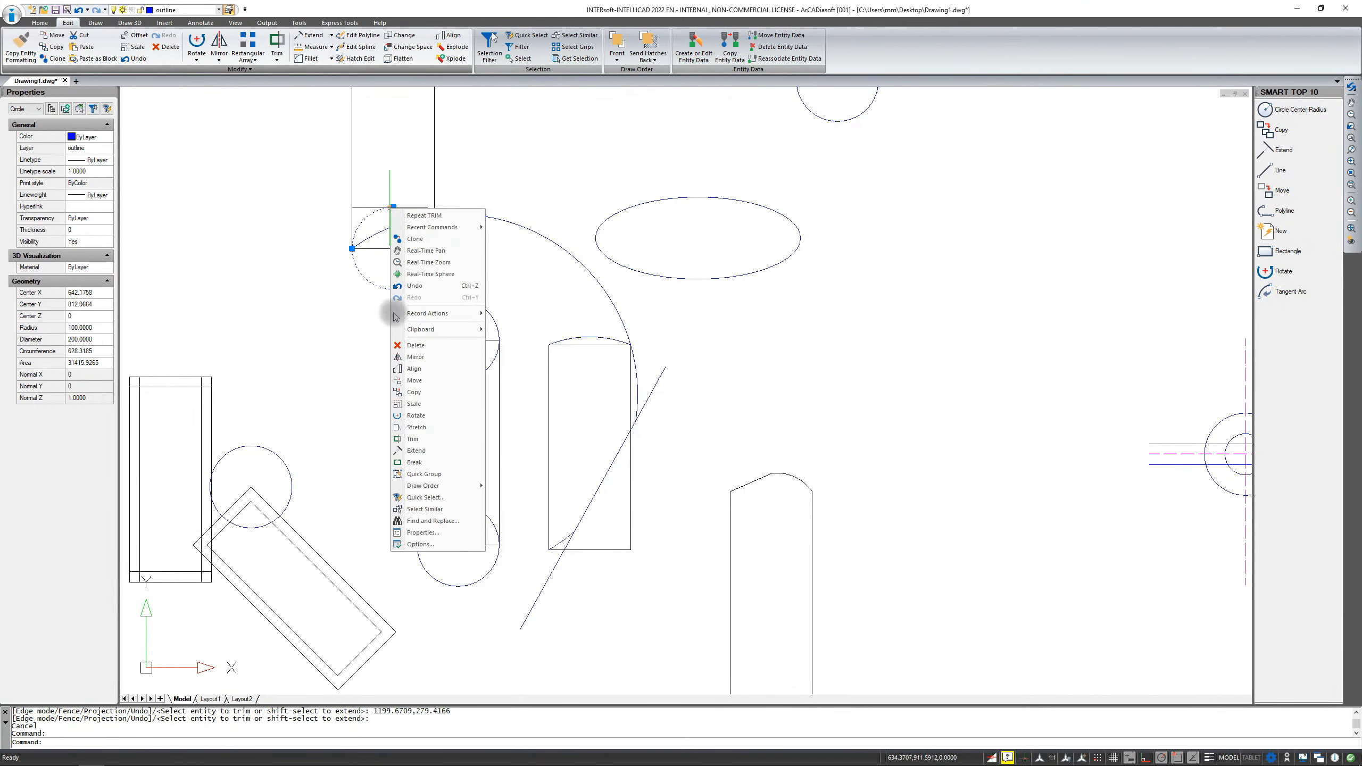
left_click(412, 440)
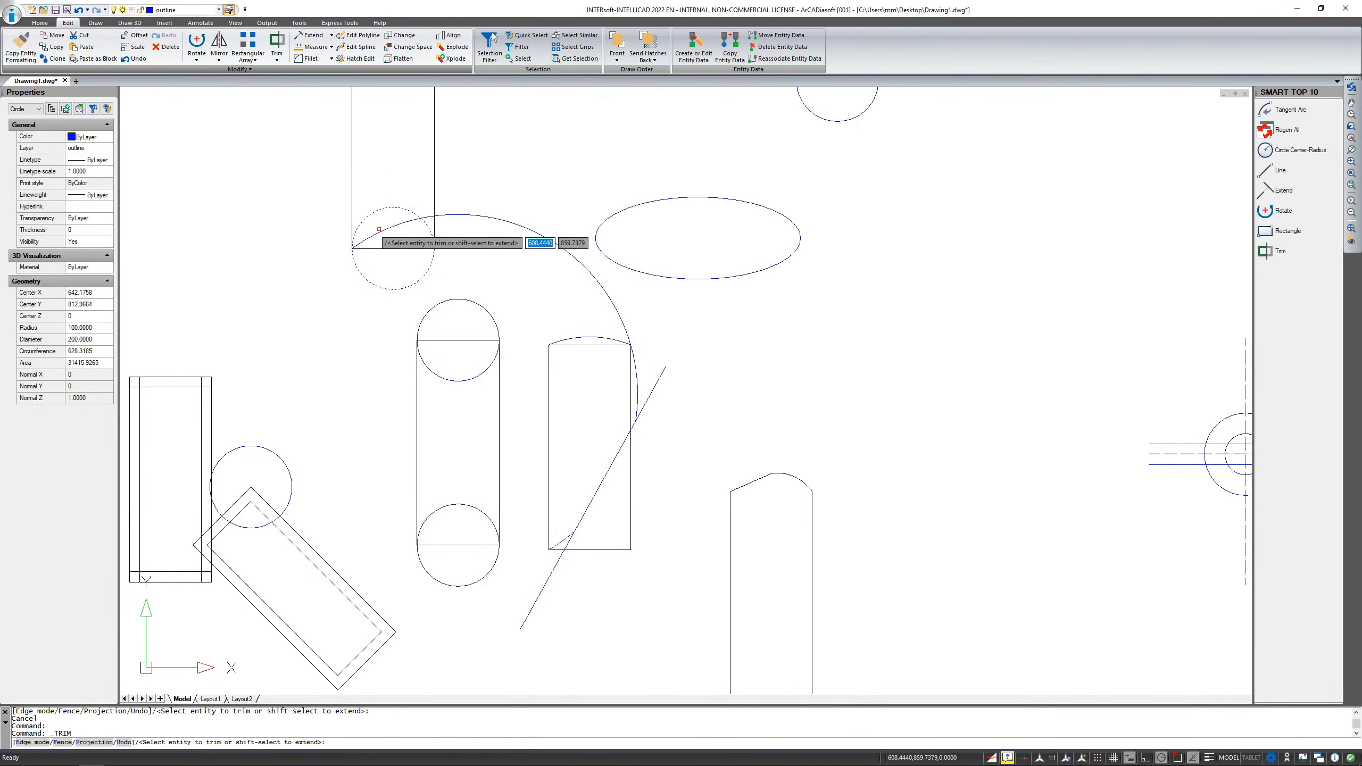
left_click(380, 232)
key("Return")
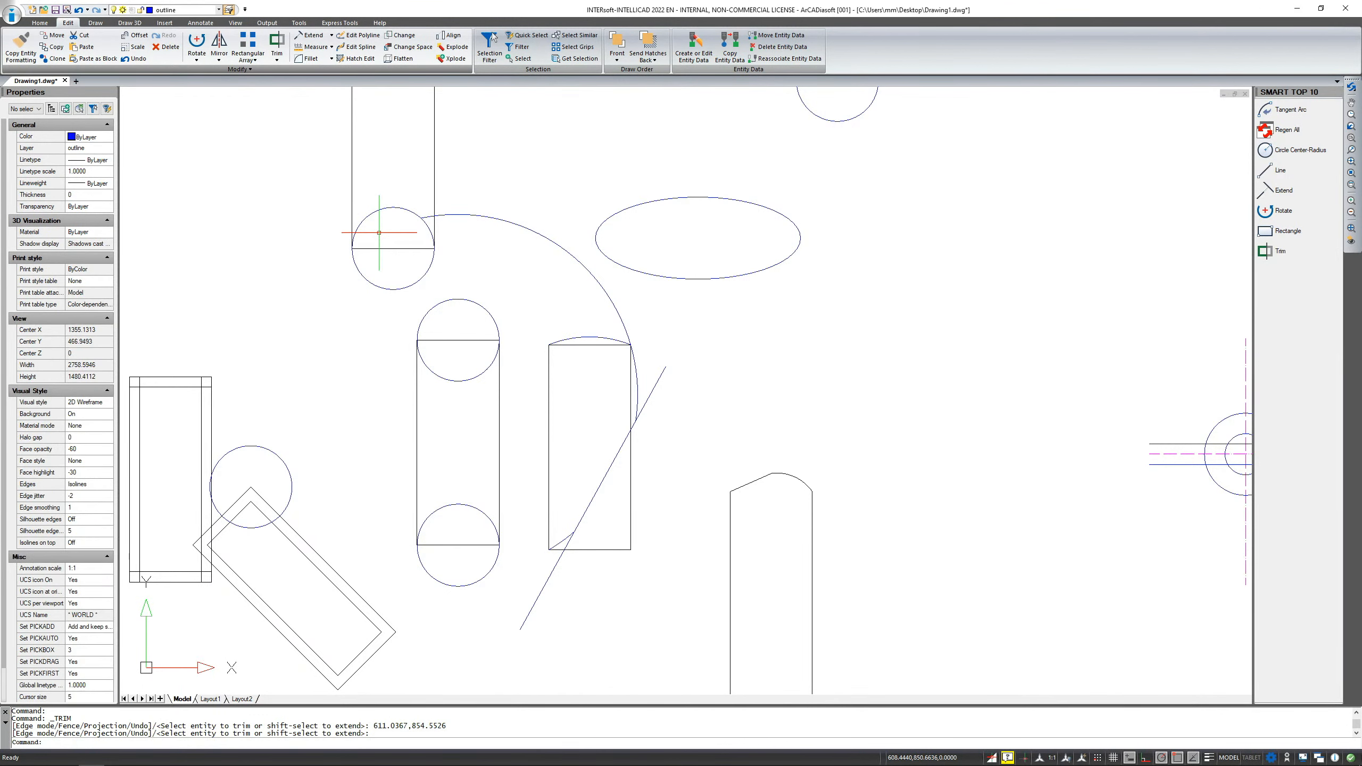
key("ctrl+z")
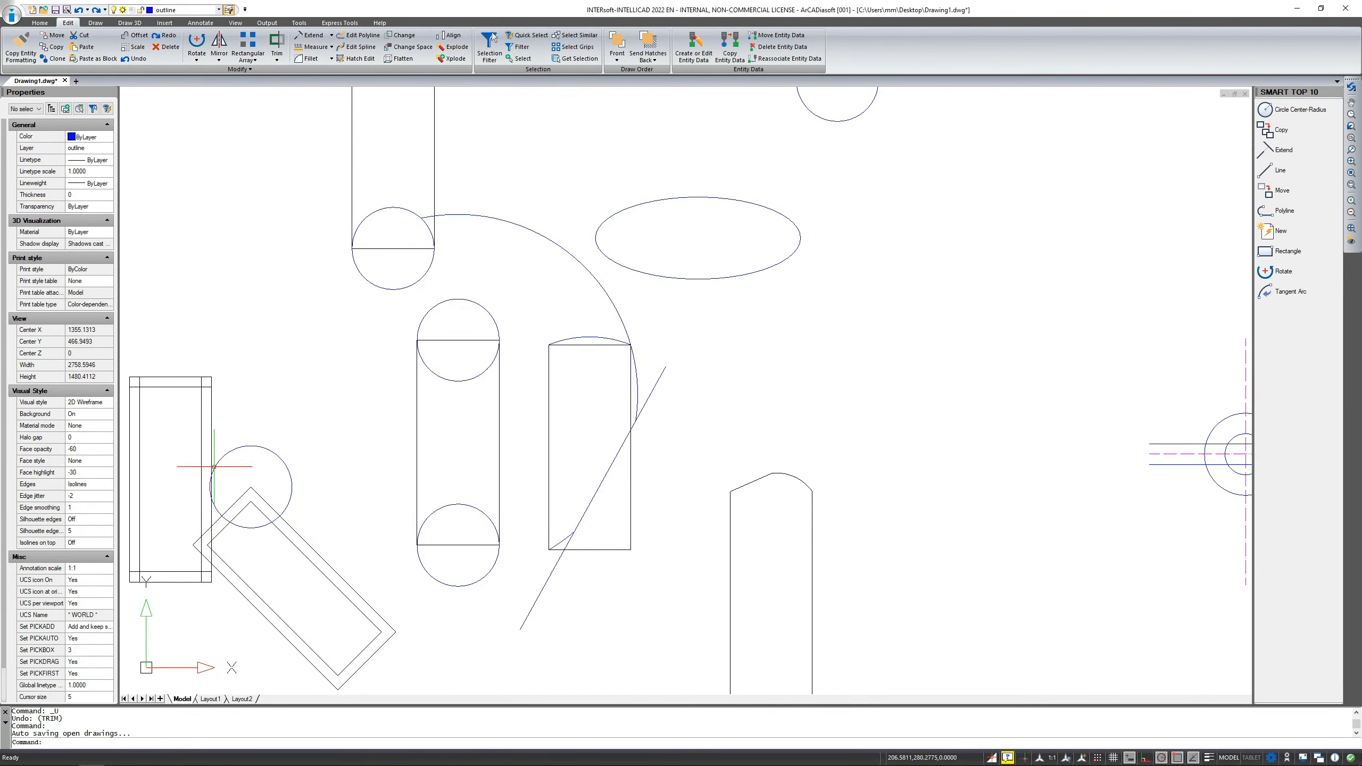
Trim the small part of the circle that crosses into the upright double rectangle, using that rectangle's outer vertical line beside the circle as the cutting edge.
scroll(188, 517, "up", 5)
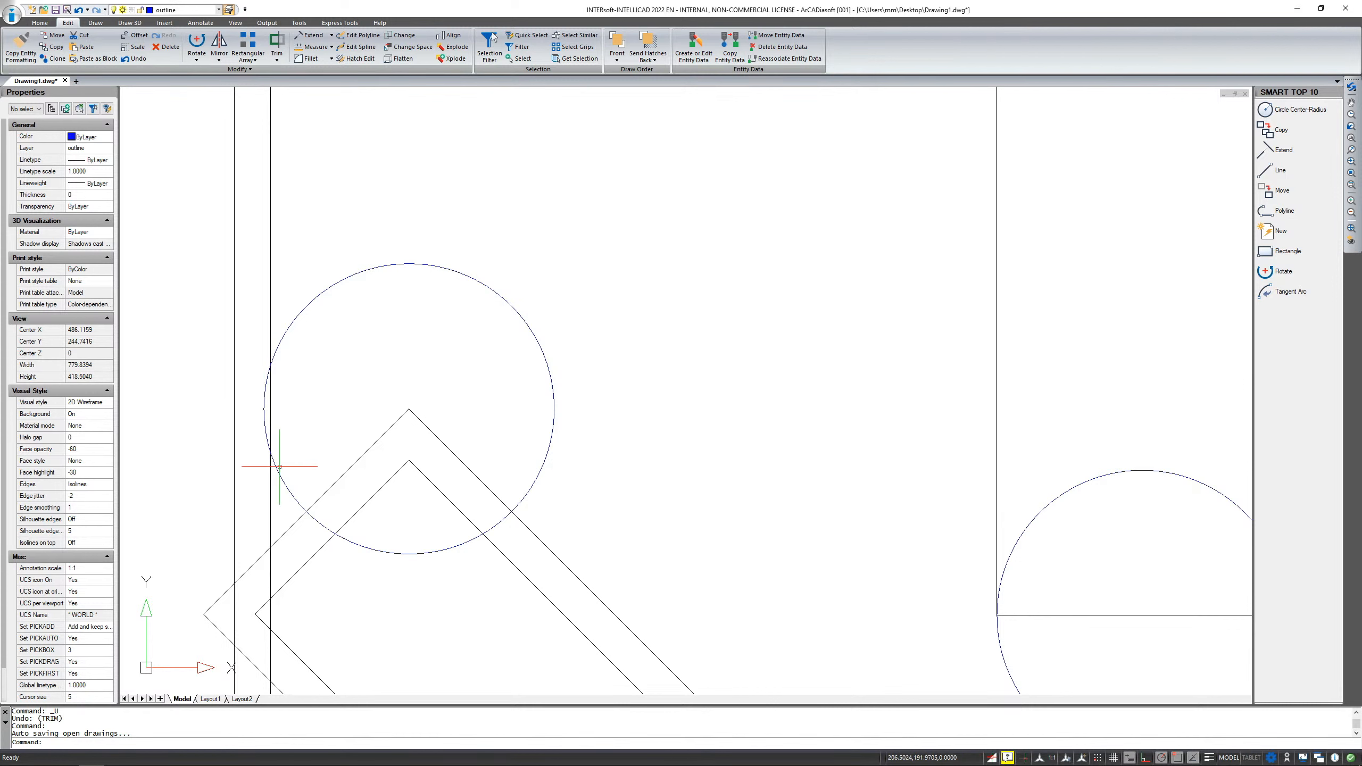
left_click(271, 392)
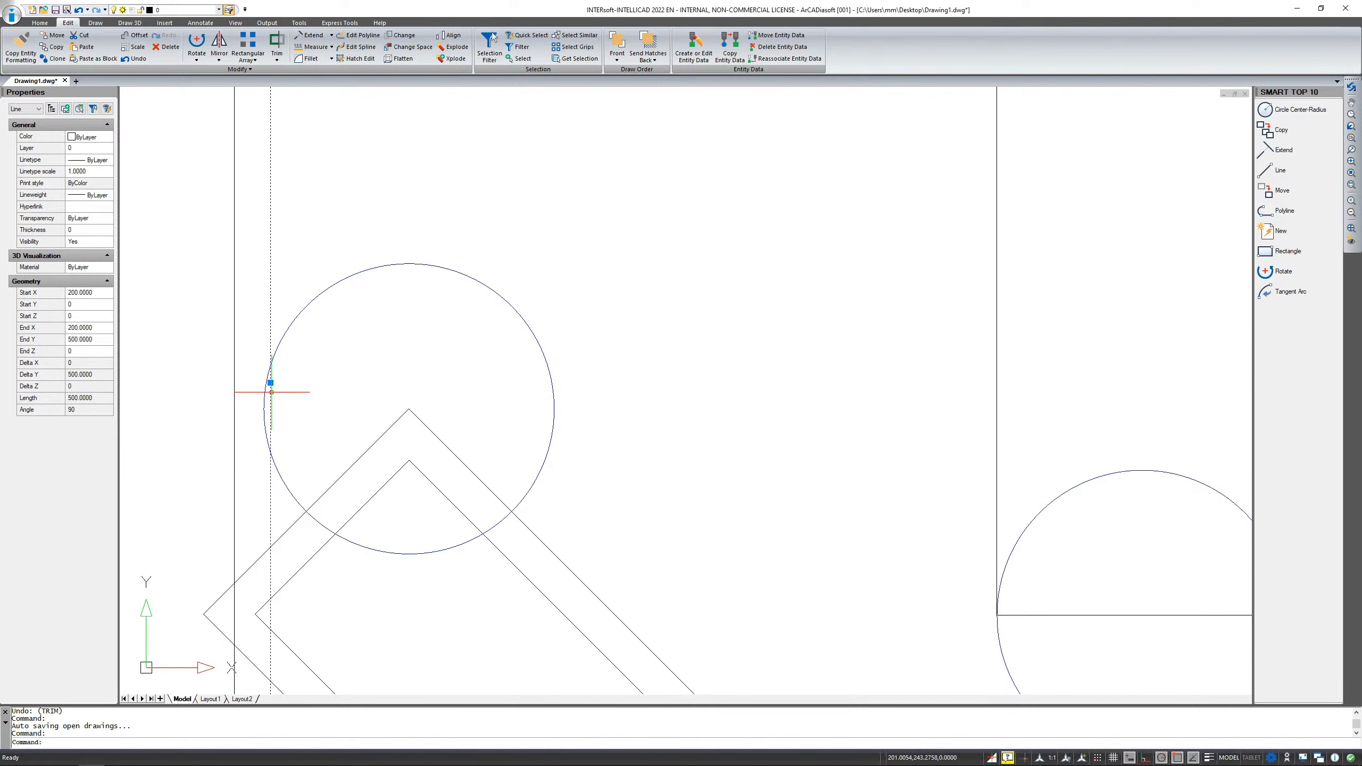
left_click(276, 43)
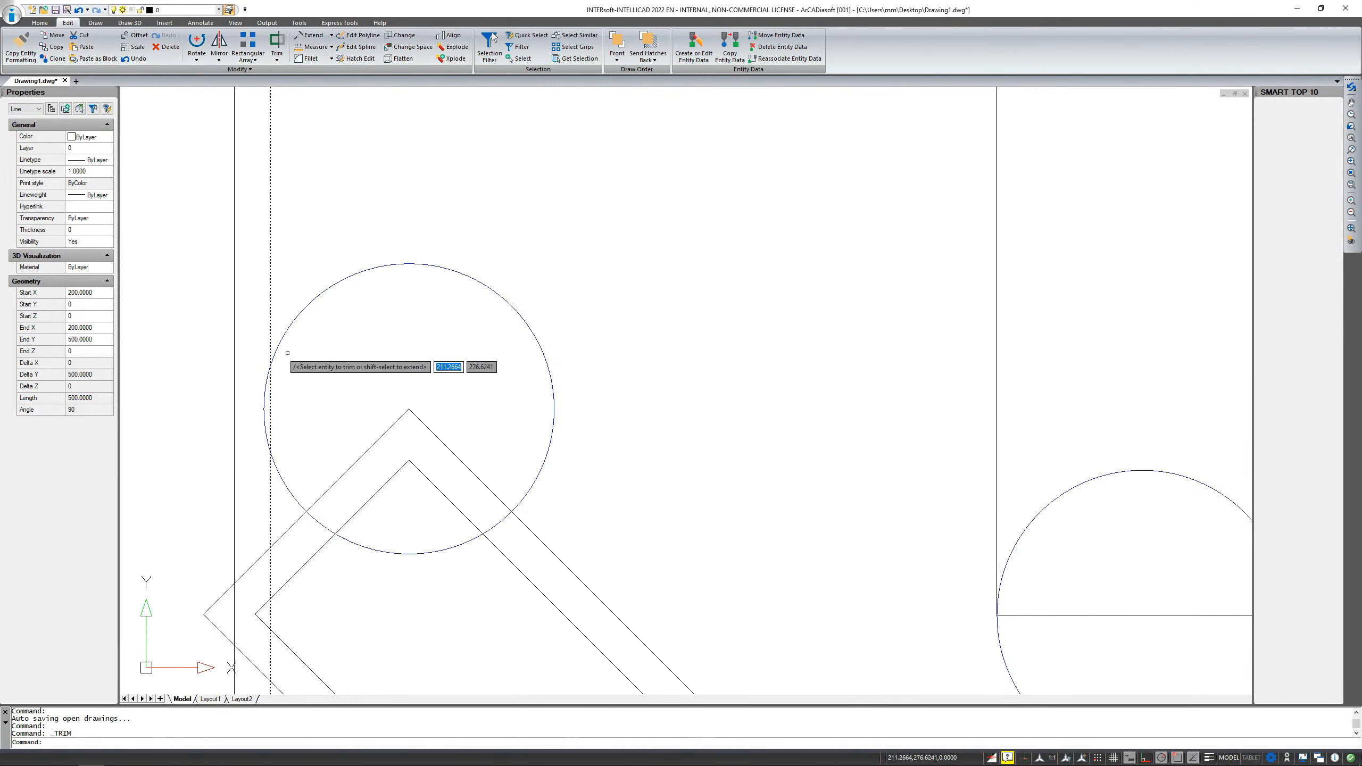
left_click(265, 402)
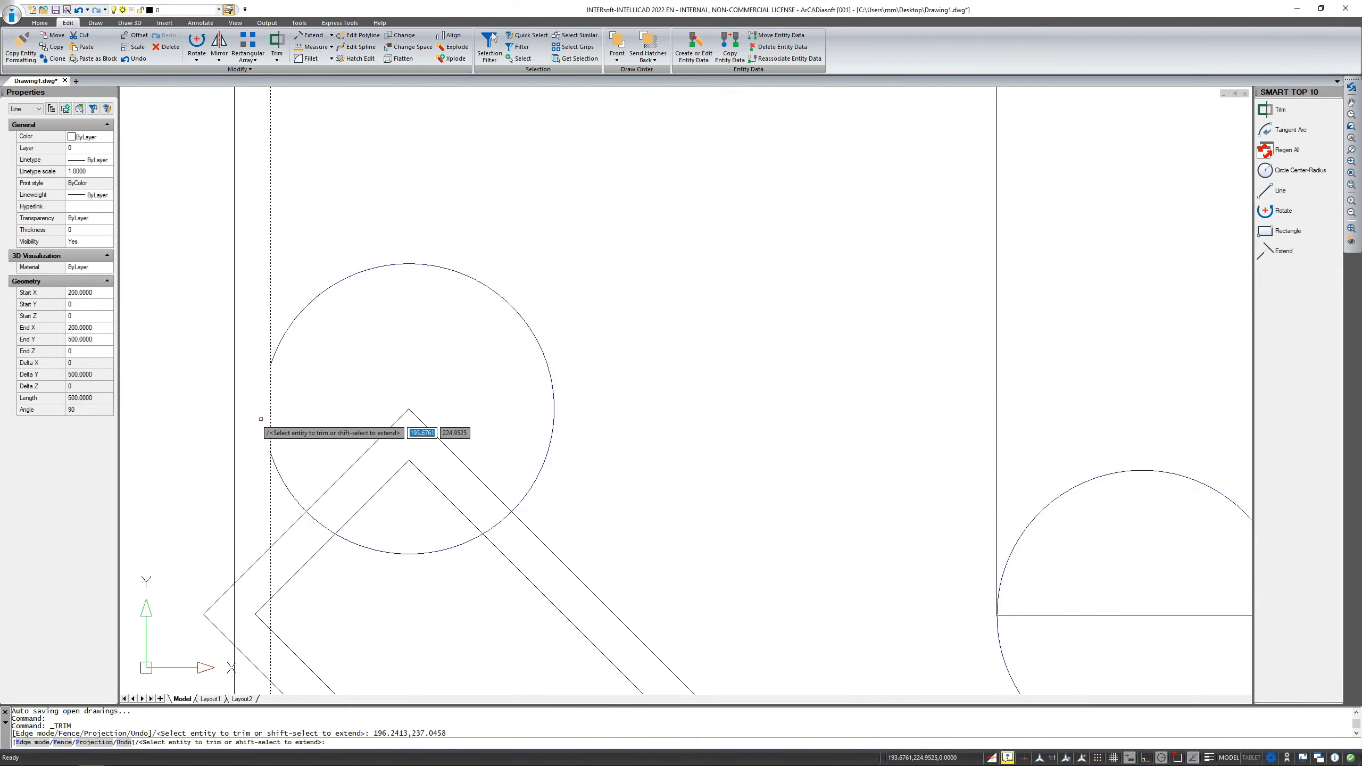
key("Return")
Extend the horizontal line through the slot's lower circle to the outer rotated rectangle as the boundary.
scroll(298, 346, "down", 3)
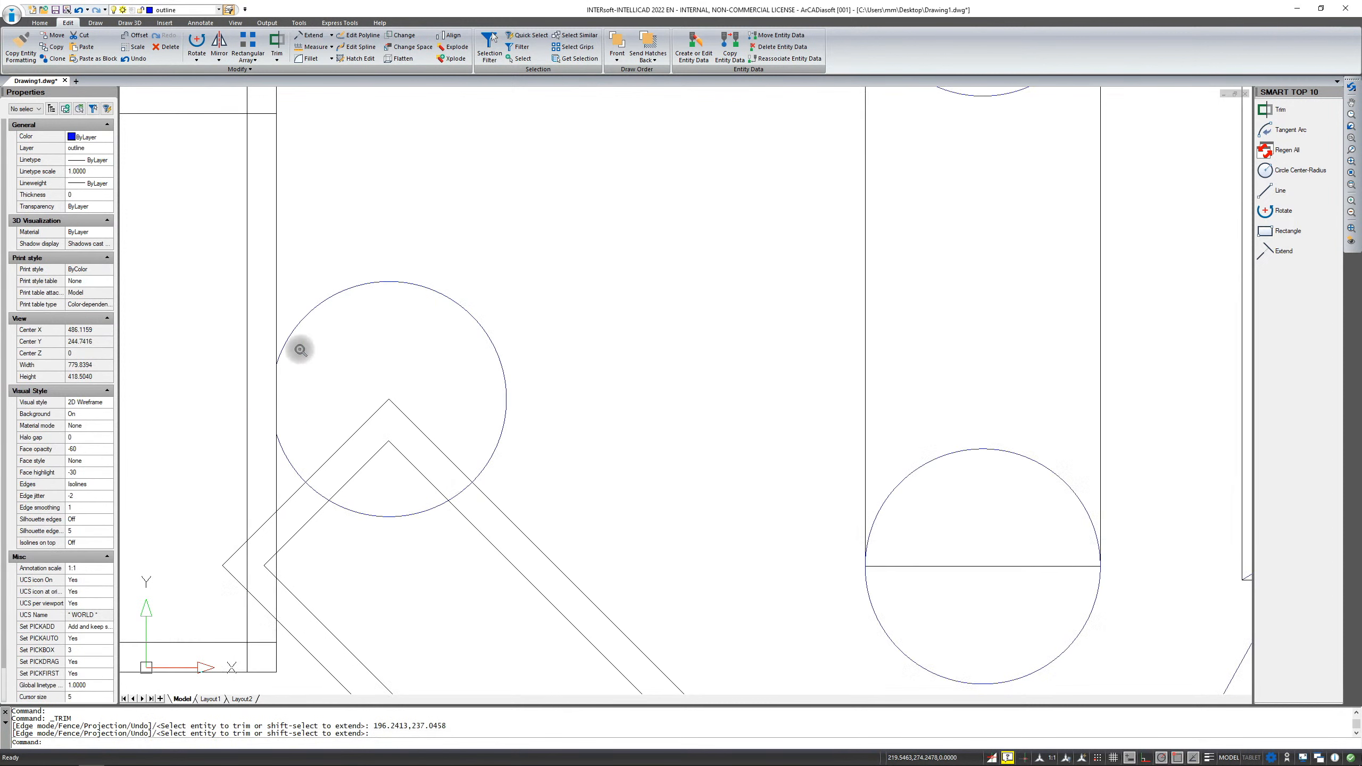
middle_click_drag(336, 483, 345, 454)
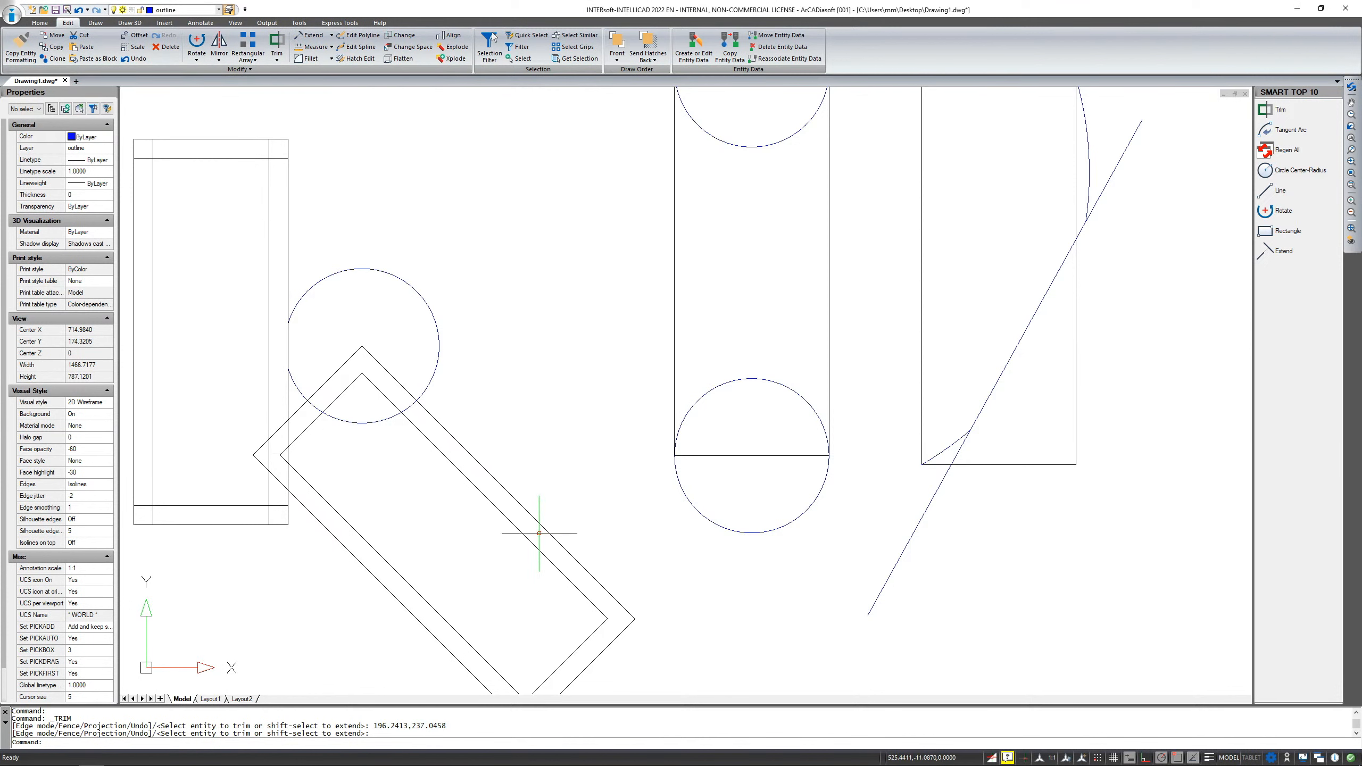
left_click(309, 37)
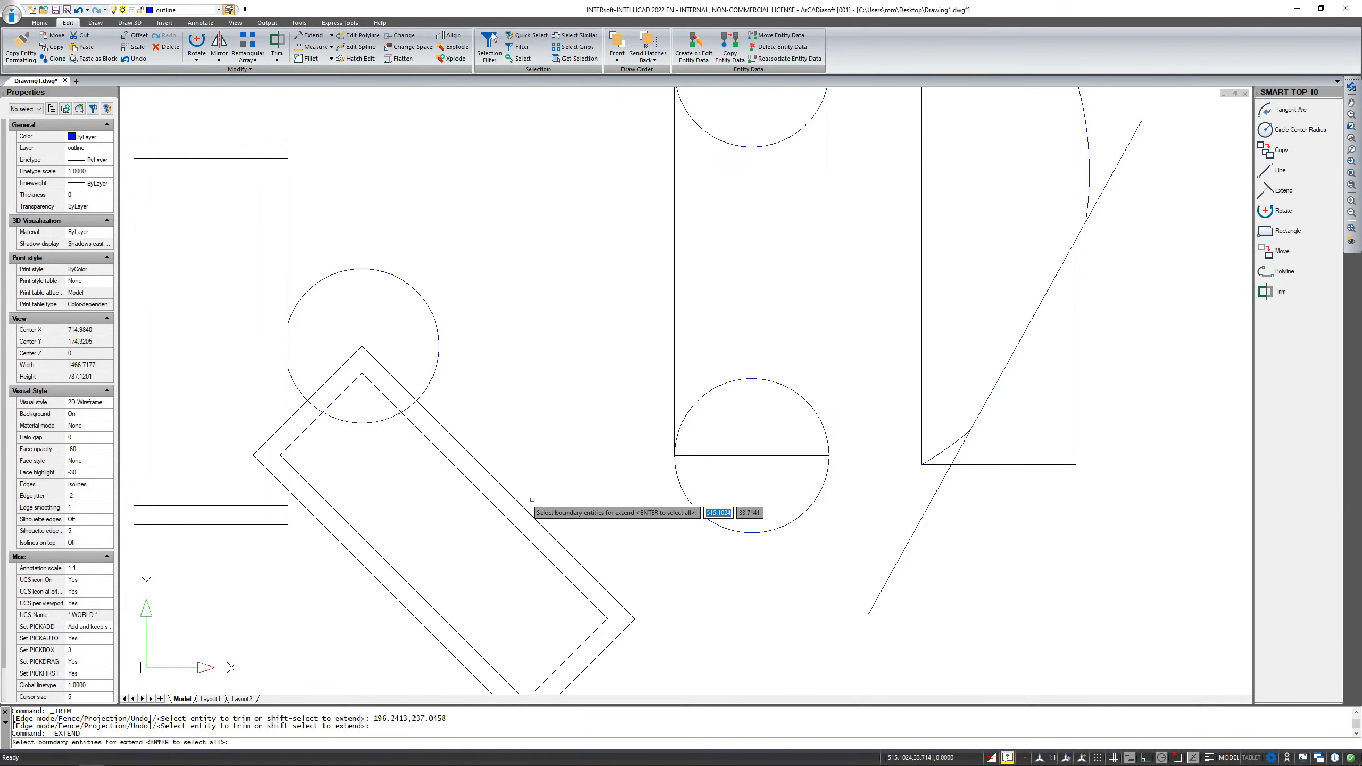
left_click(464, 448)
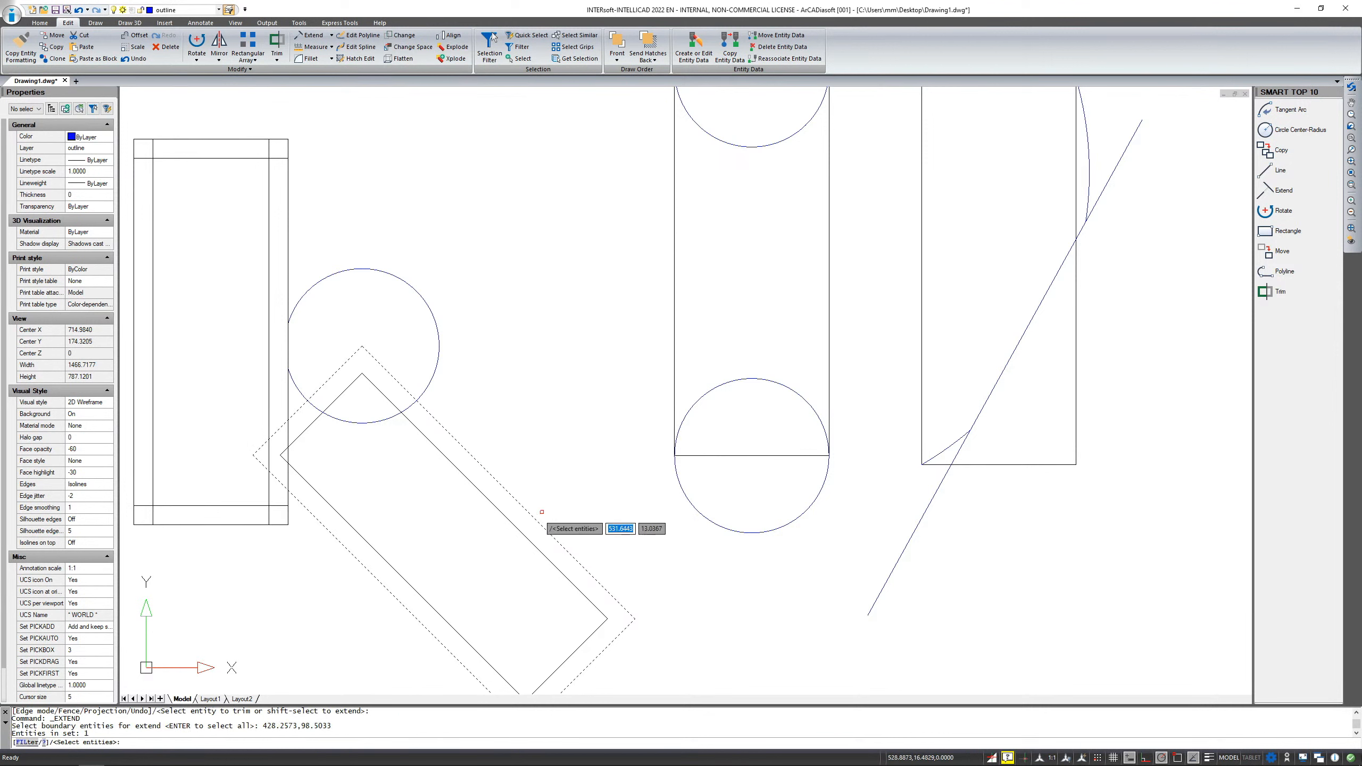
right_click(518, 458)
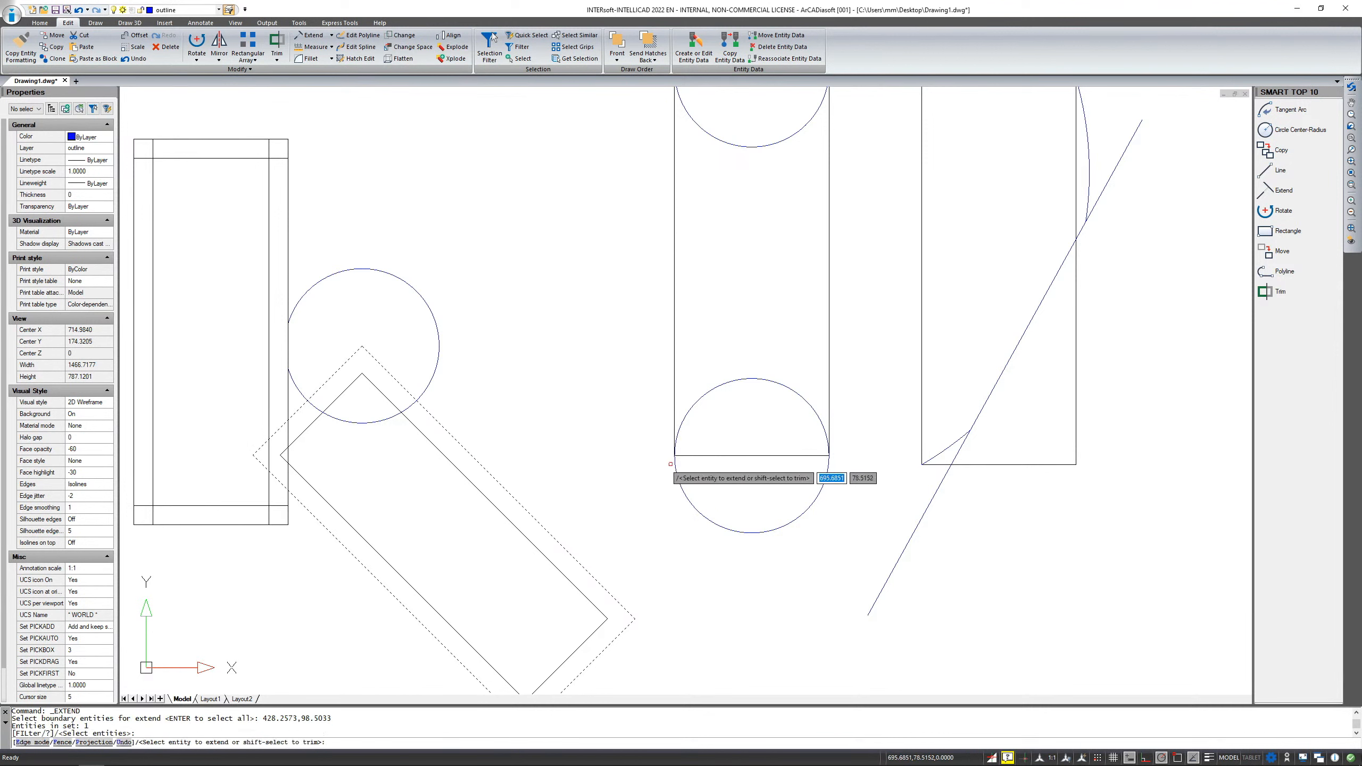
left_click(685, 456)
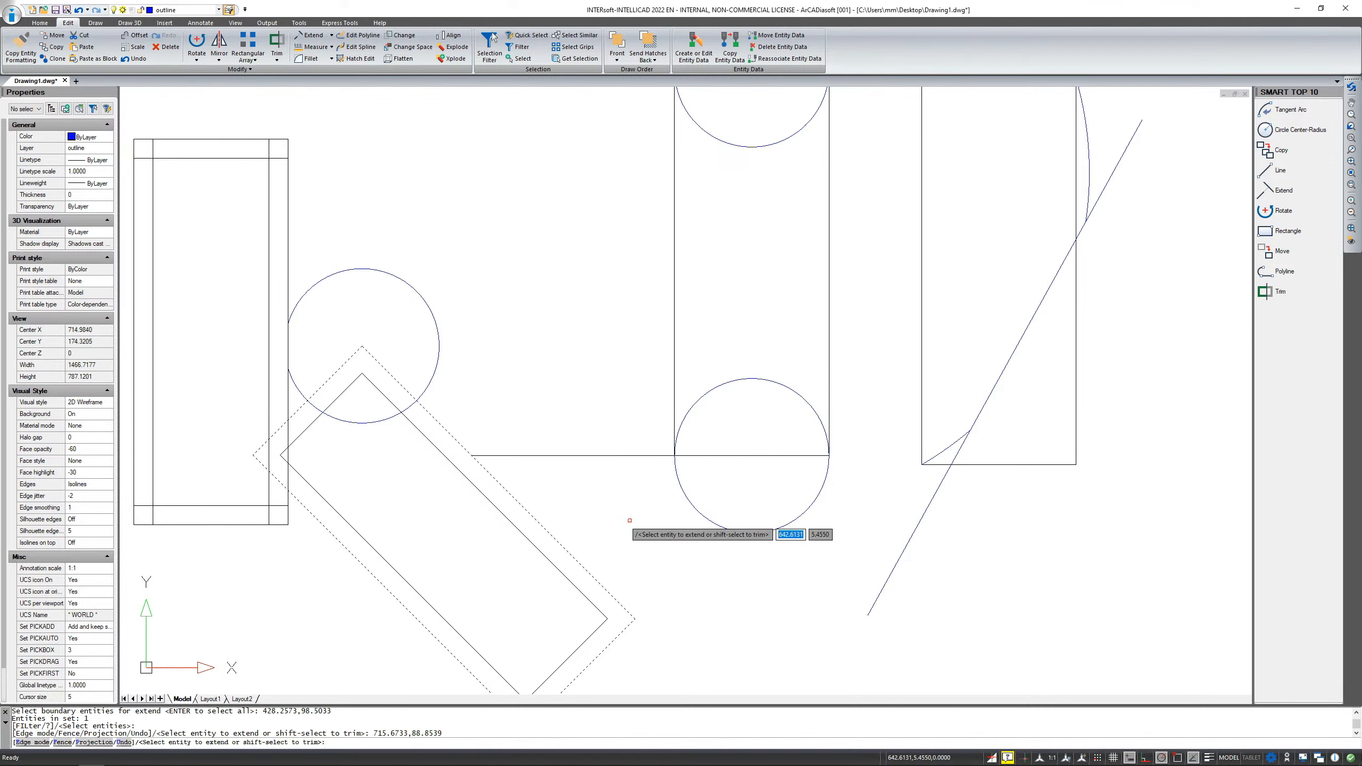
right_click(629, 519)
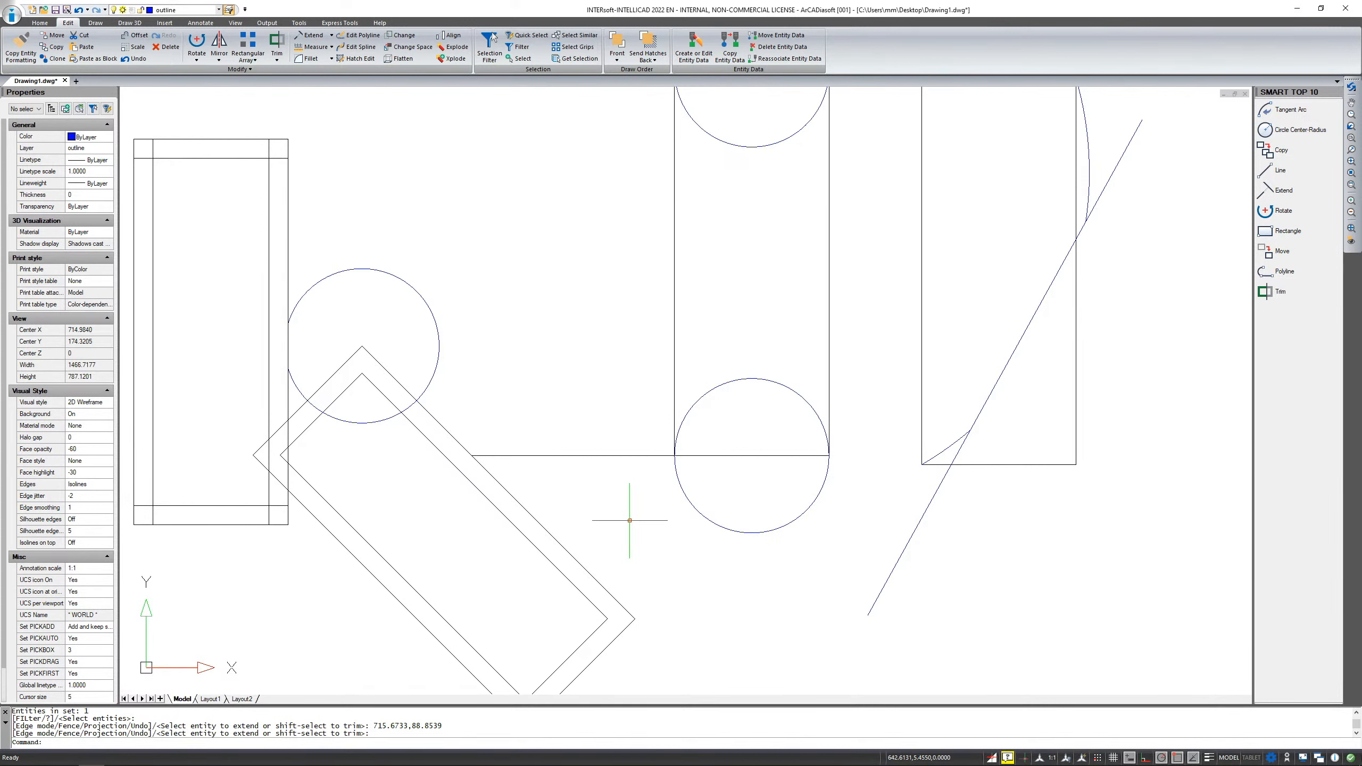
Trim the rotated rectangles' segments between the upright rectangle's two vertical lines nearest the circle, using both lines as cutting edges.
middle_click_drag(343, 540, 395, 539)
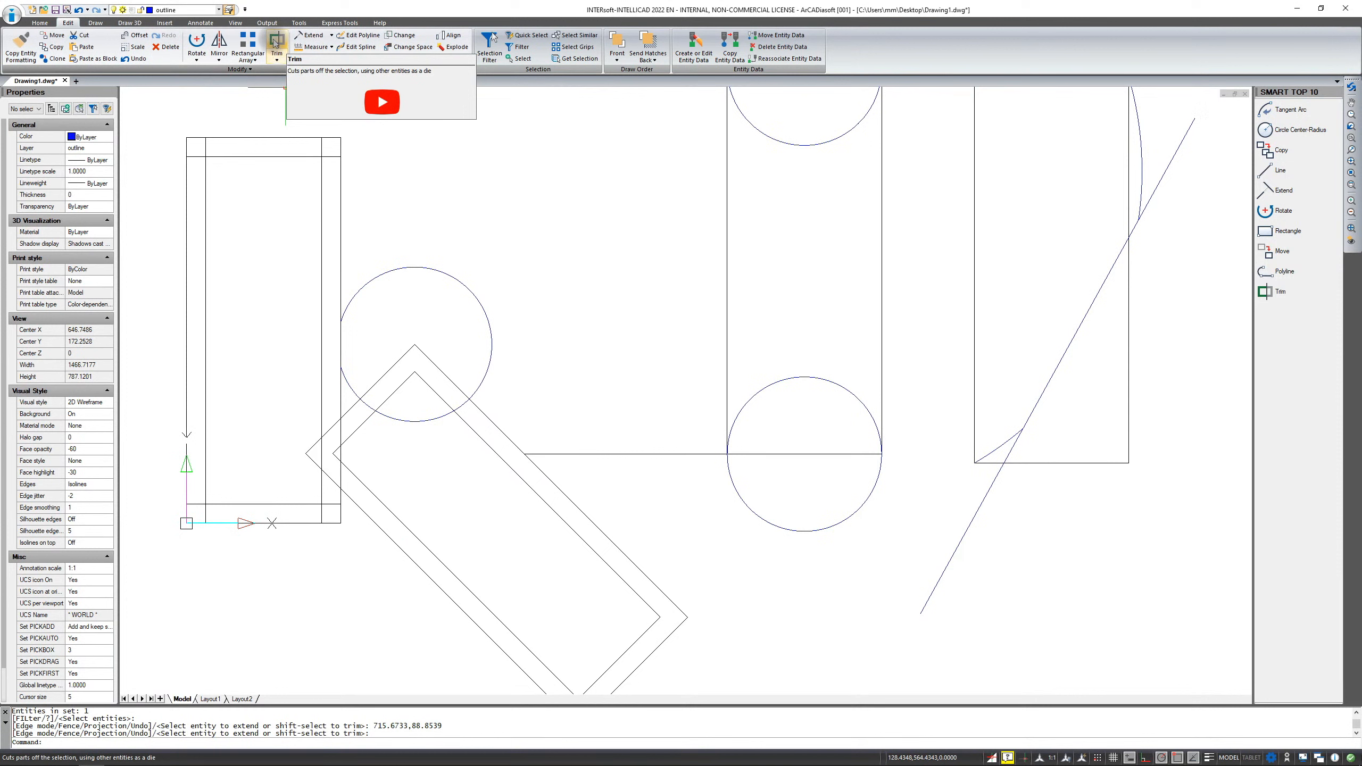
left_click(340, 404)
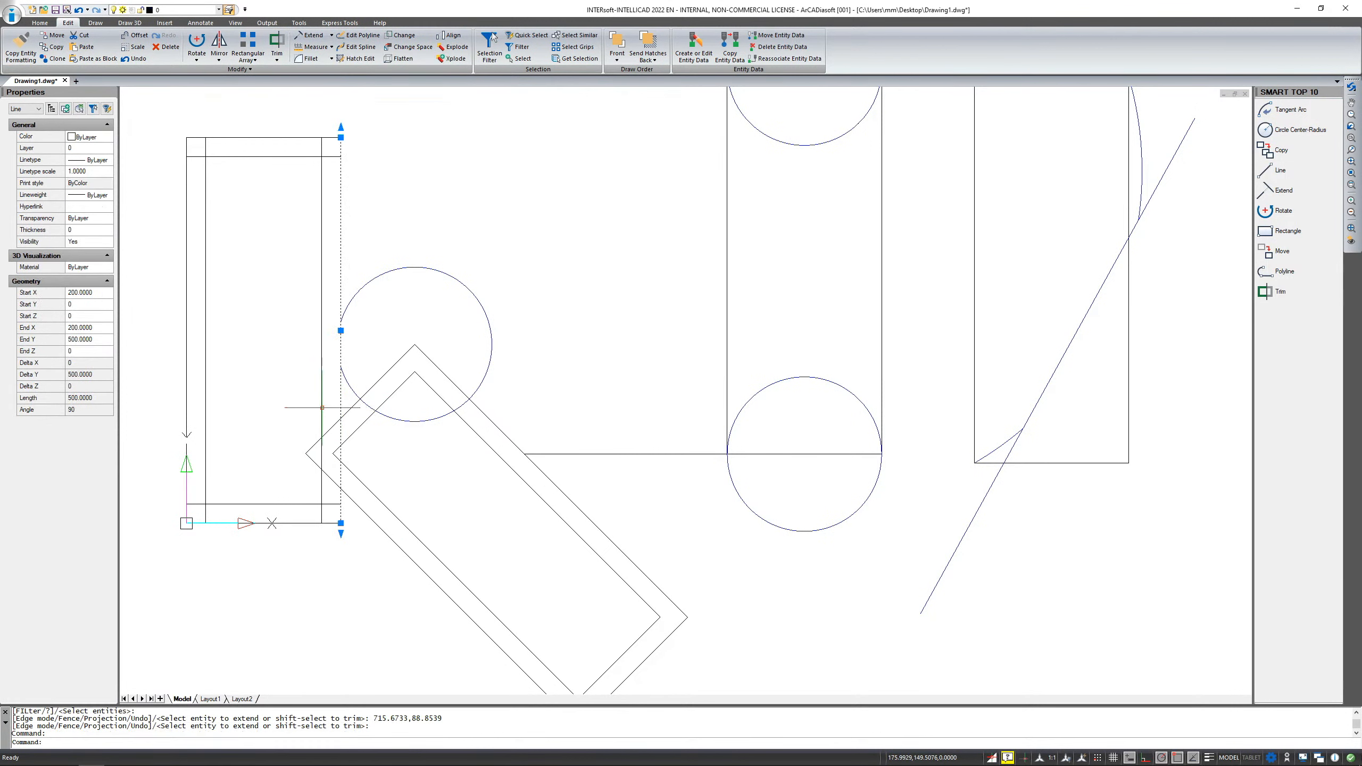
left_click(322, 407)
right_click(322, 407)
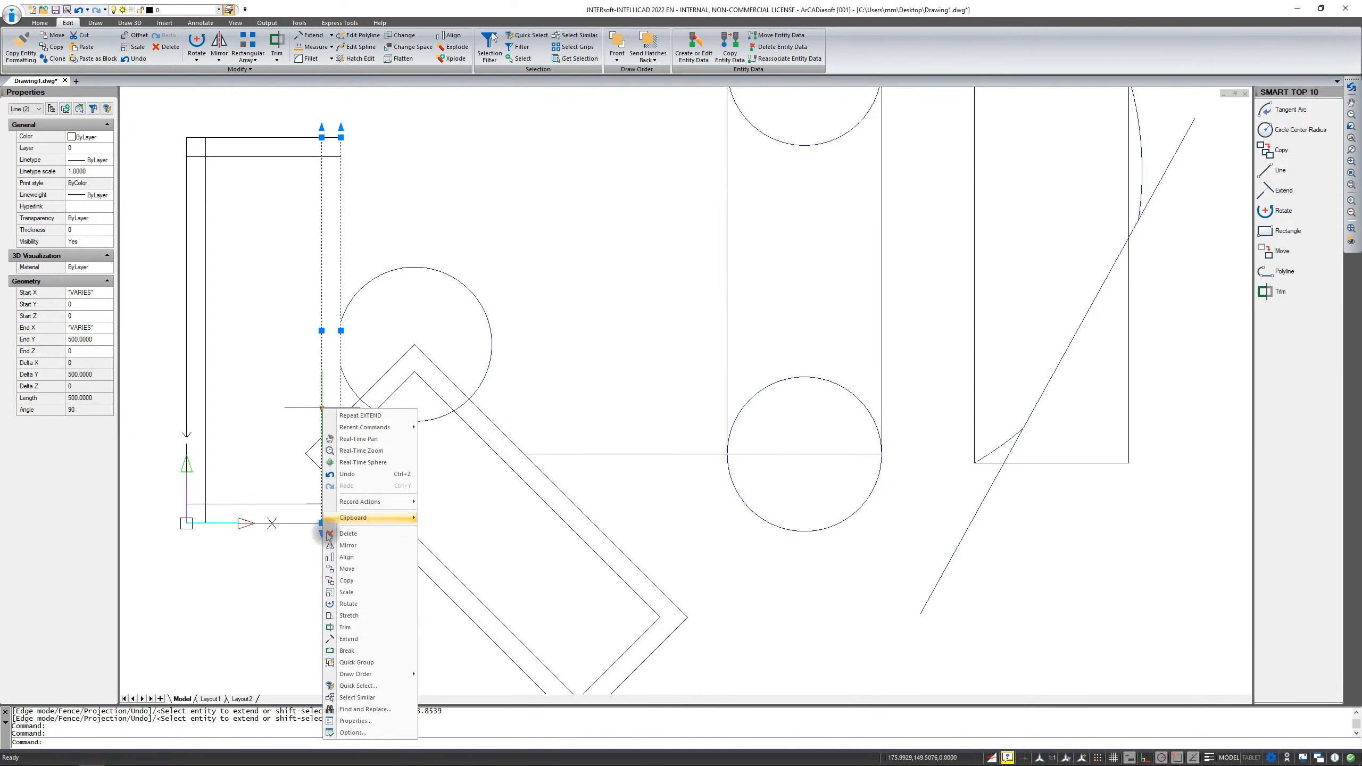
left_click(346, 629)
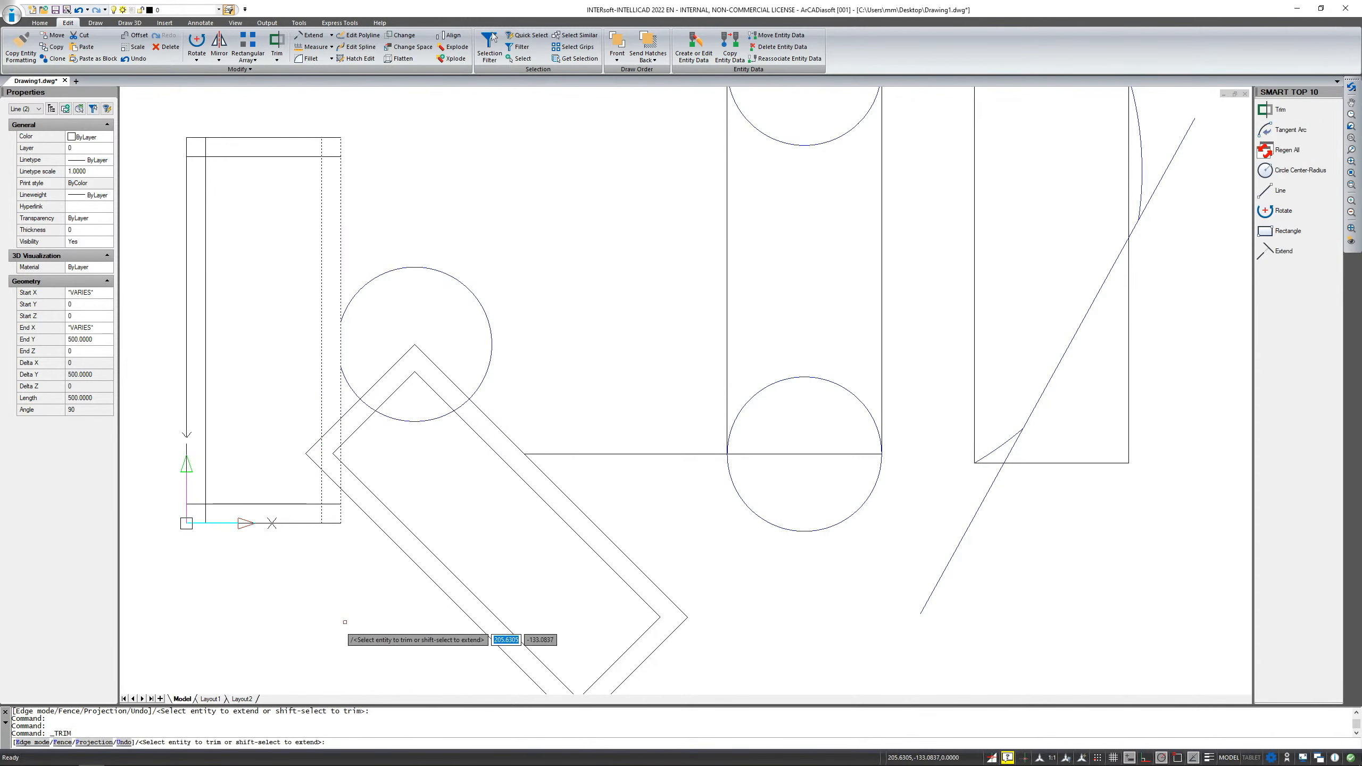
scroll(364, 456, "up", 1)
scroll(360, 469, "up", 1)
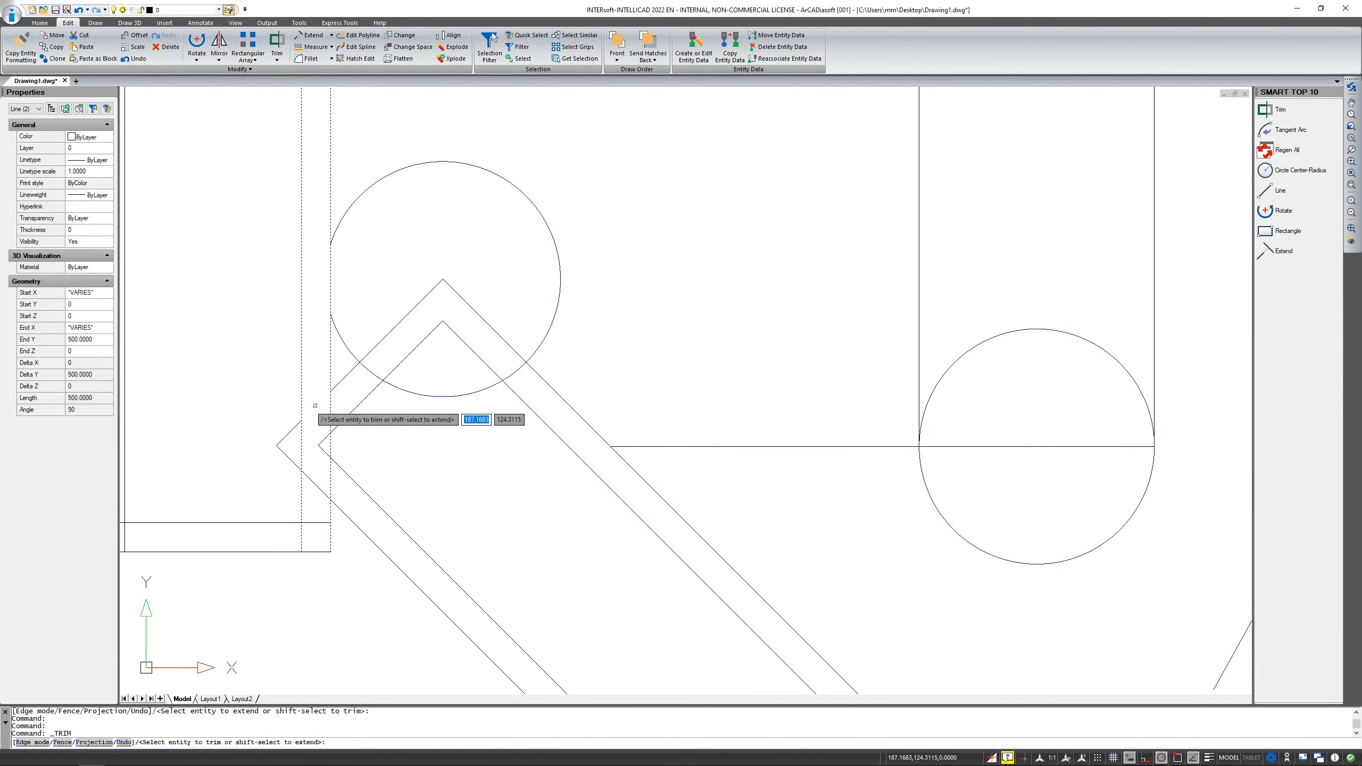
left_click(315, 405)
left_click(322, 441)
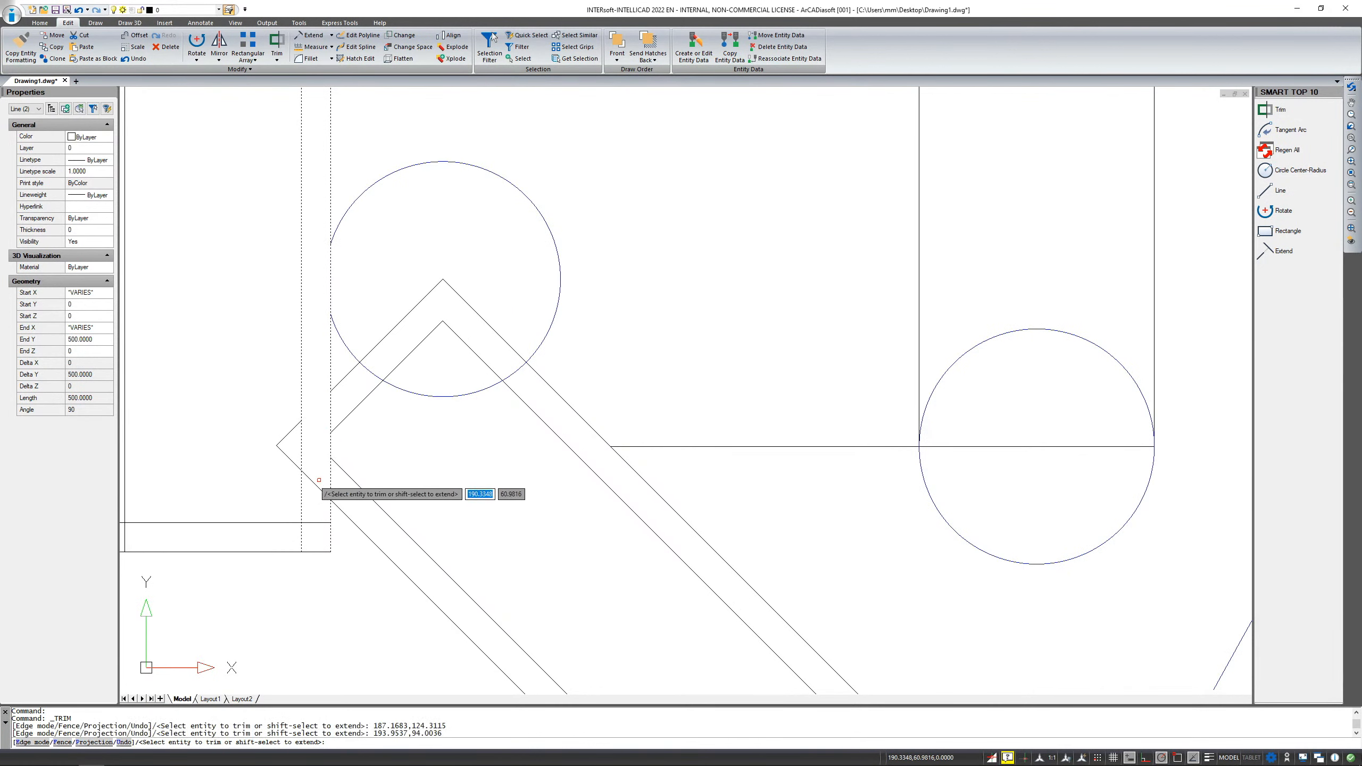
left_click(315, 484)
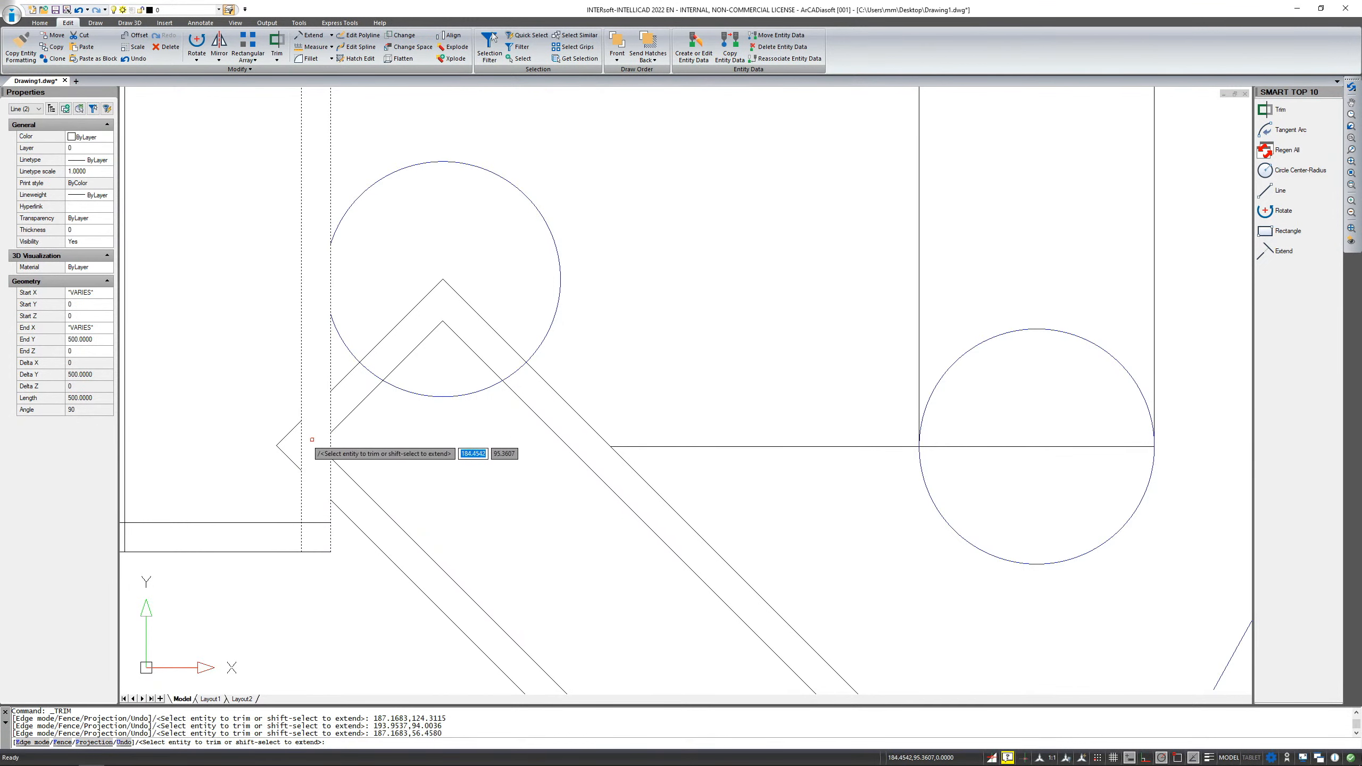
Extend the lower long side of the inner rotated rectangle to the inner vertical cutting line within the Trim command.
left_click(335, 464, "shift")
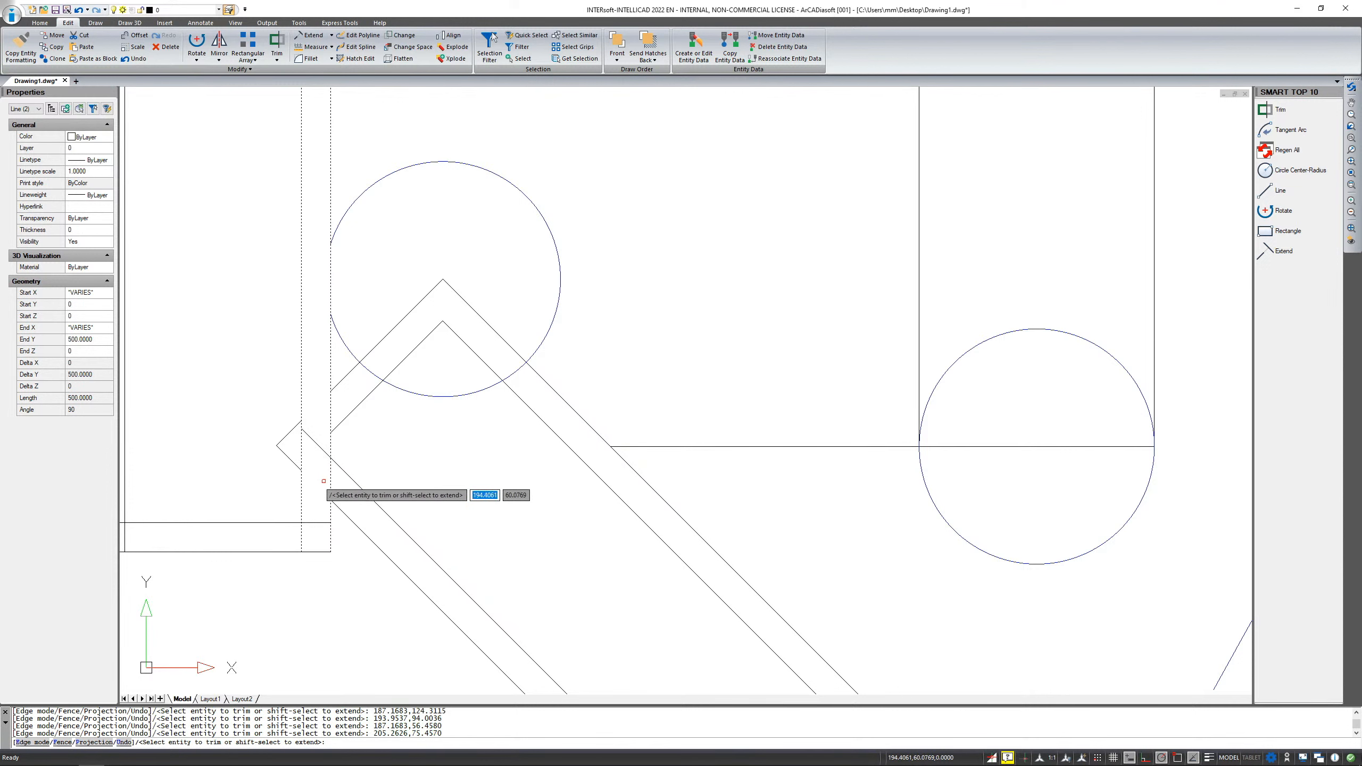
key("Return")
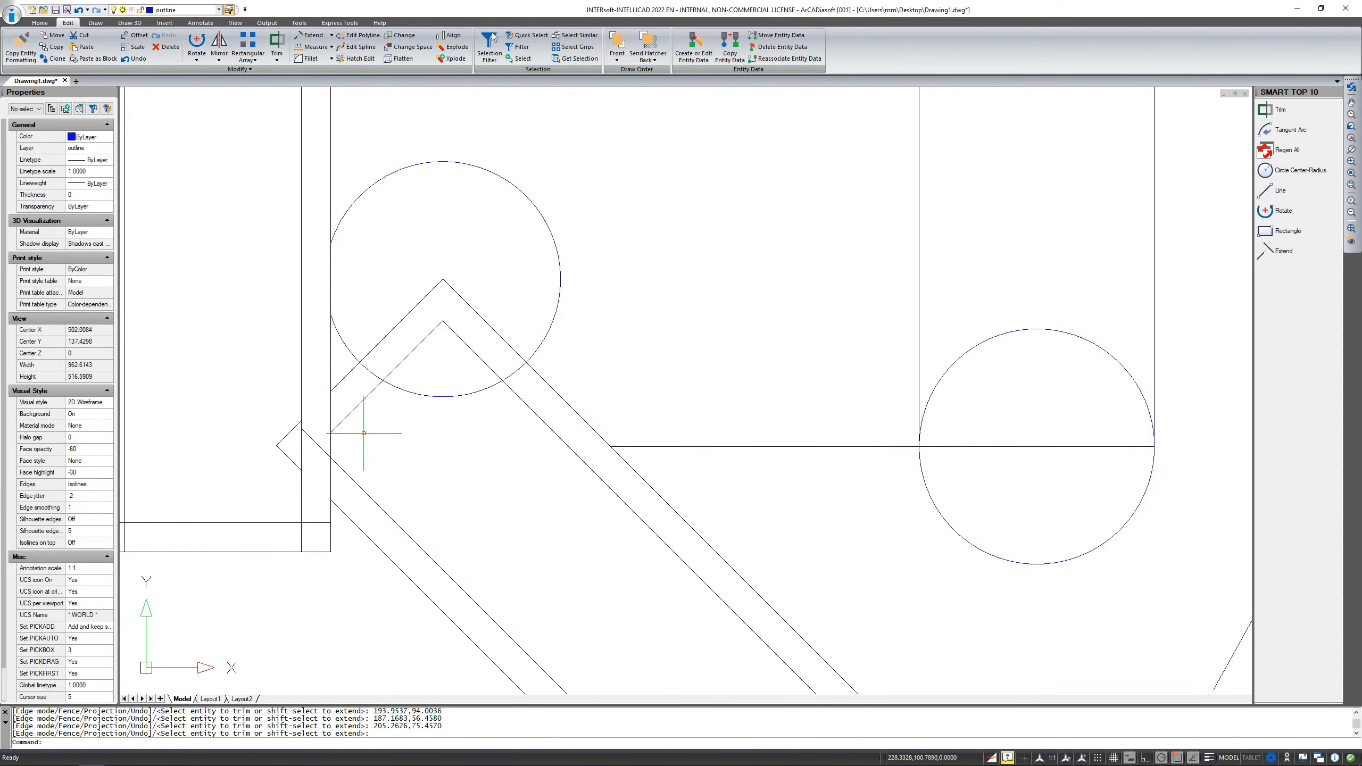
scroll(359, 397, "down", 4)
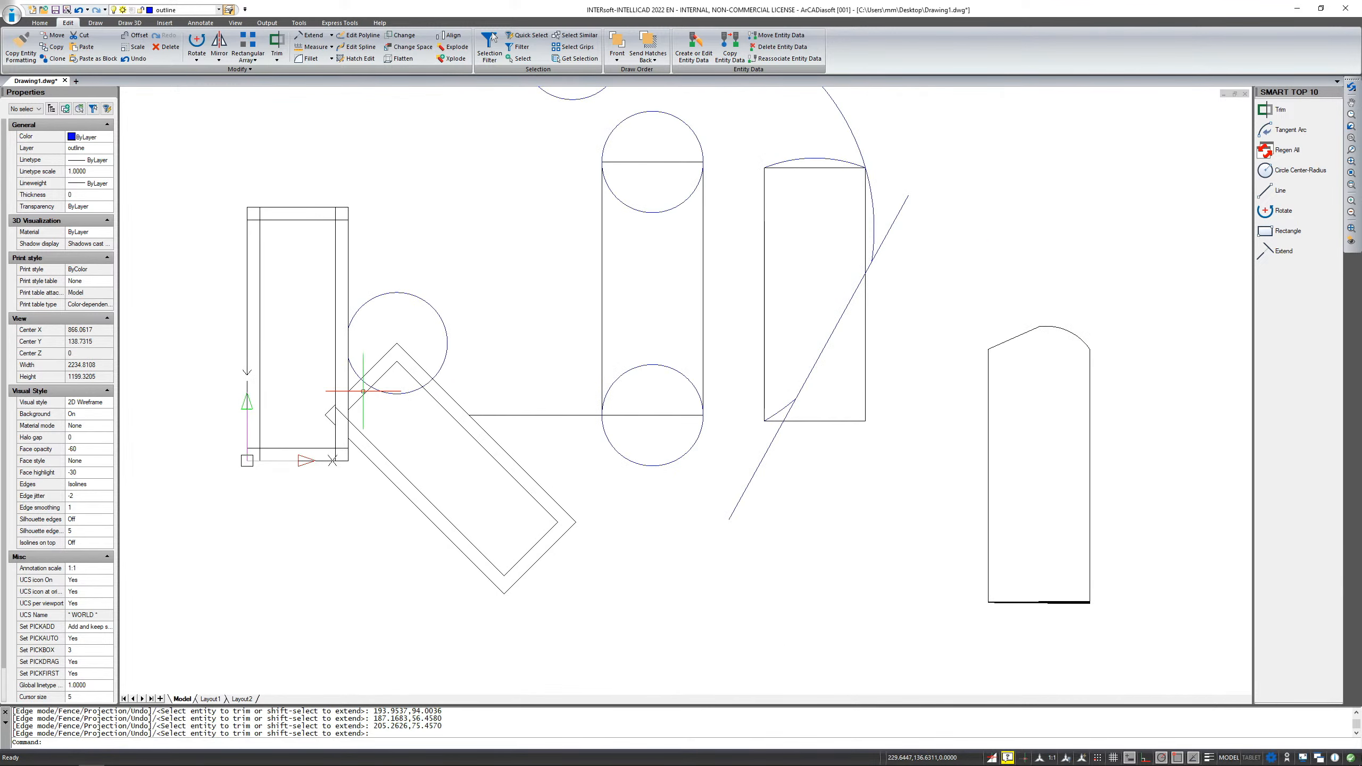
scroll(363, 391, "down", 1)
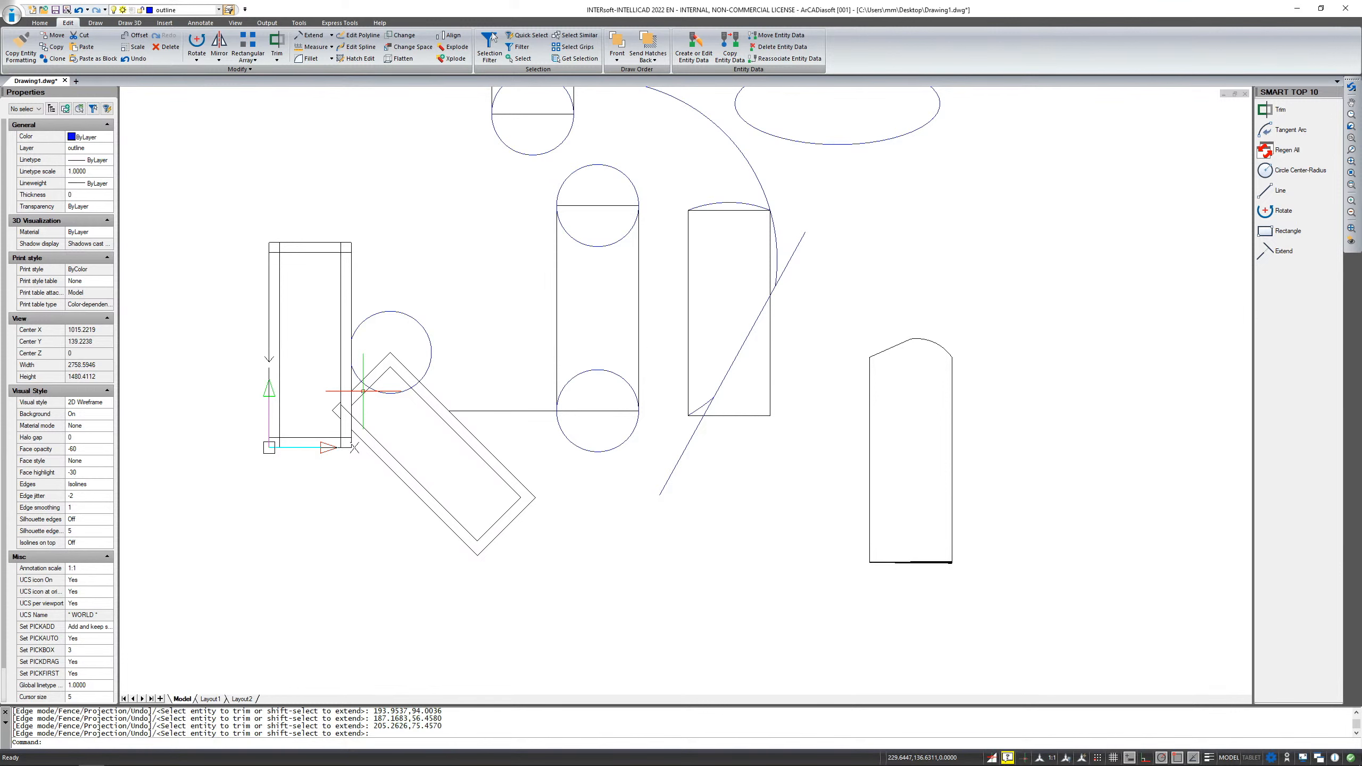
key("ctrl+z")
left_click(40, 22)
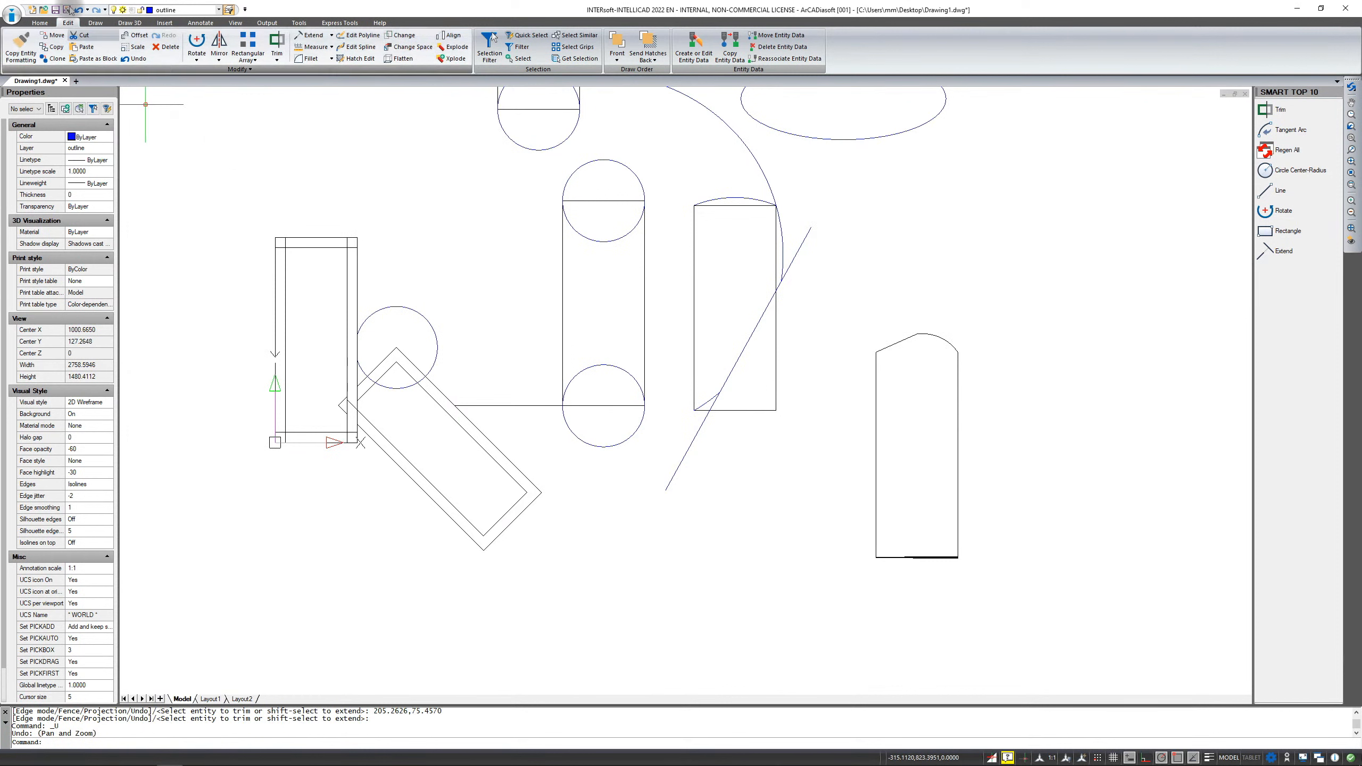
left_click(16, 54)
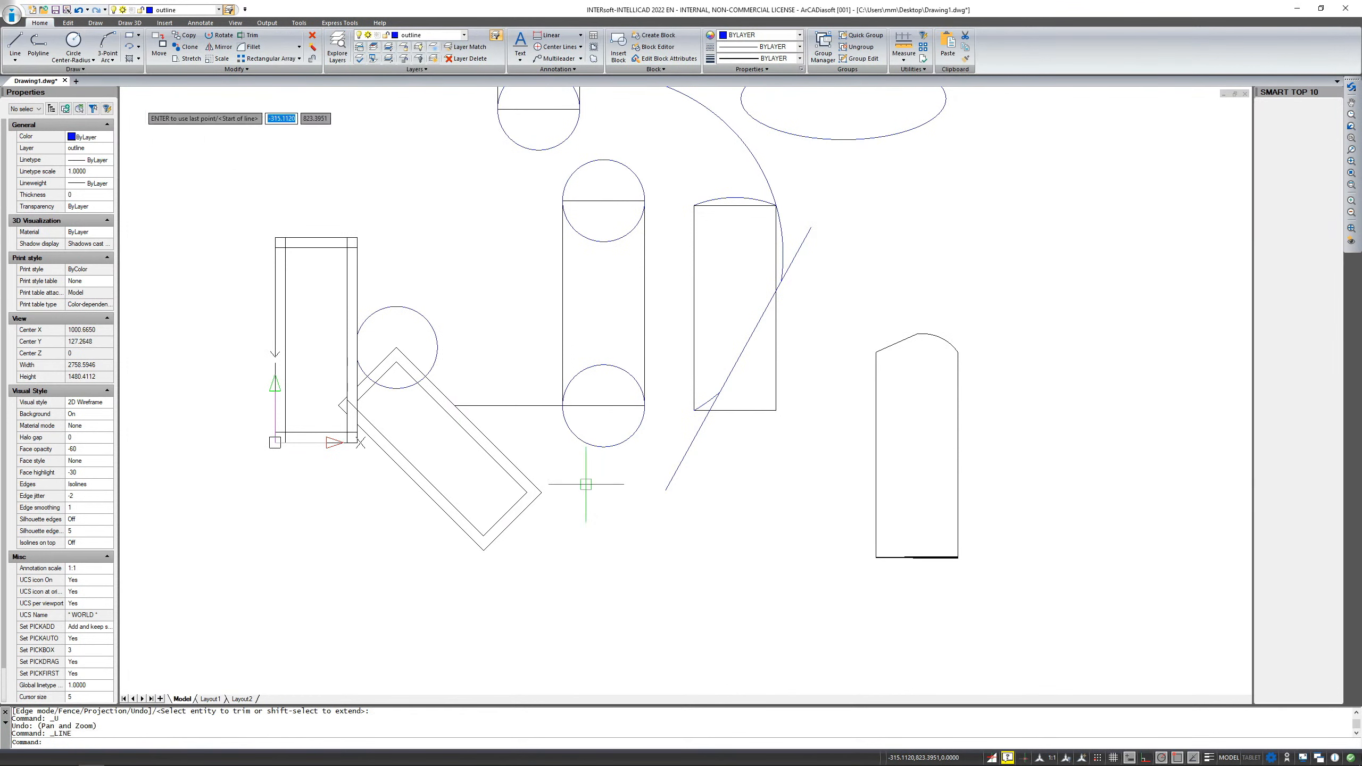
left_click(604, 608)
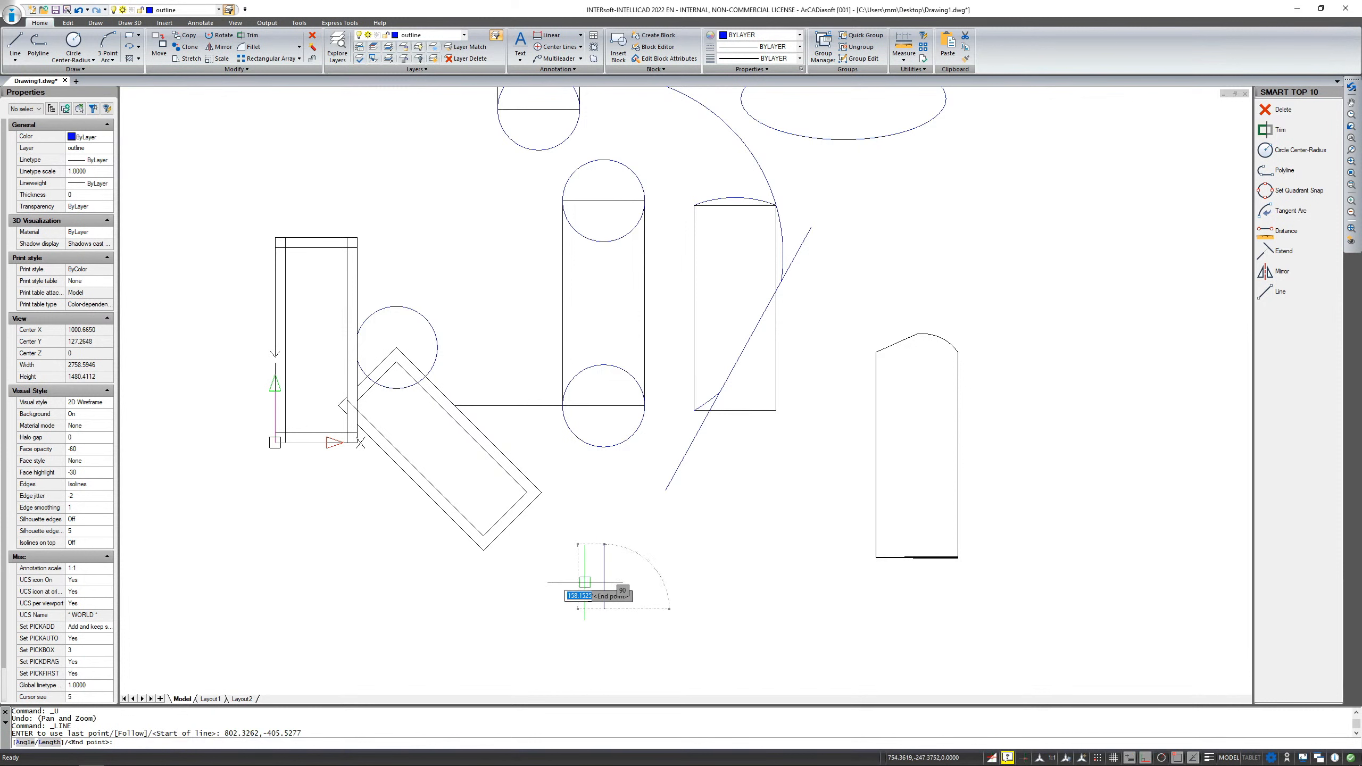
key("F8")
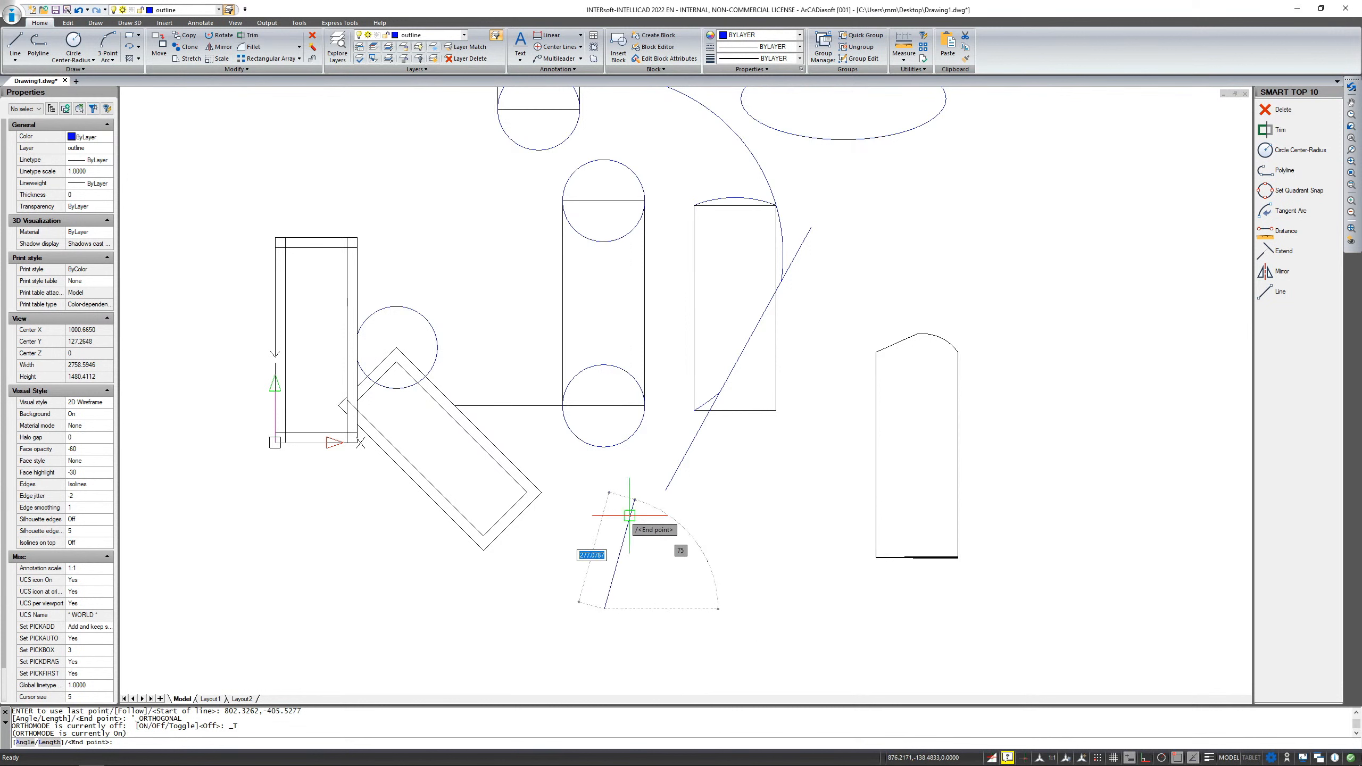
key("Escape")
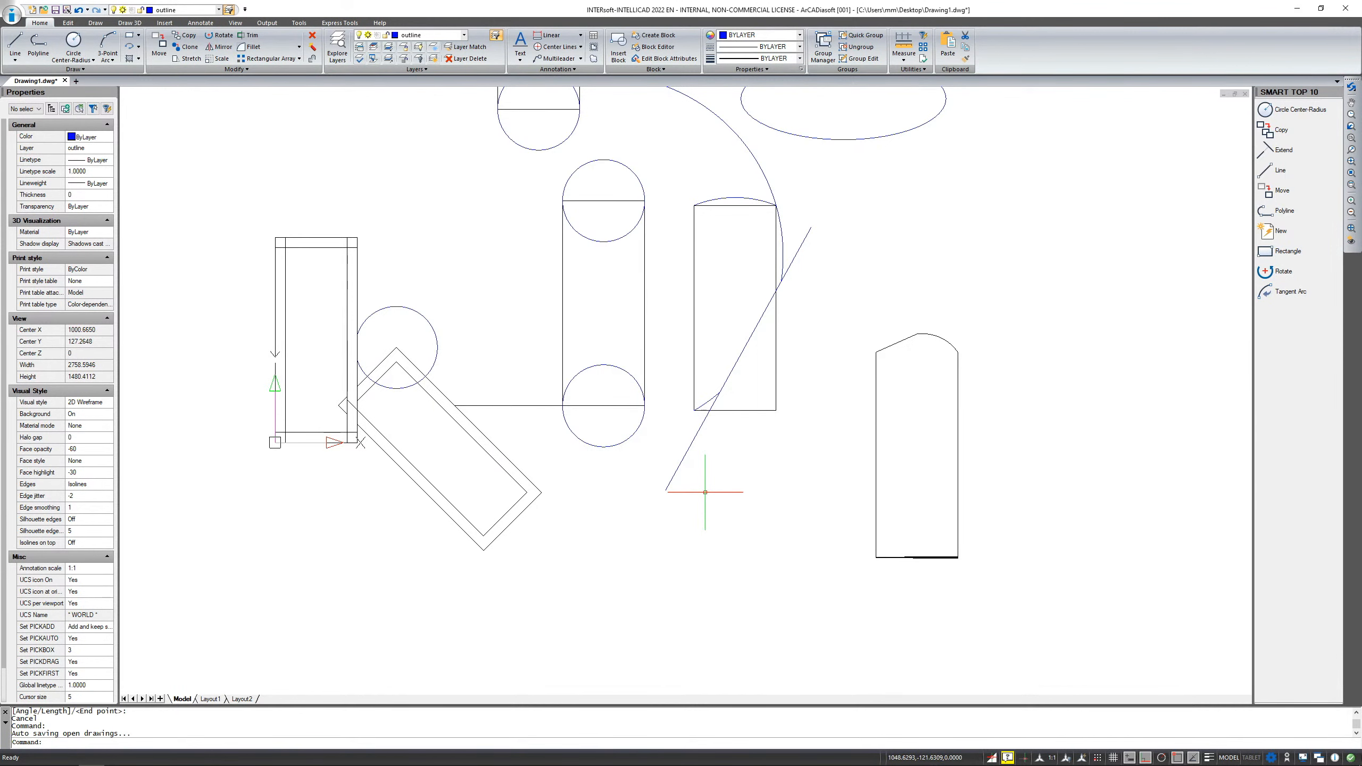
Start the Fillet command for the two-circle link outline and set the fillet radius to 40 in its settings.
mouse_move(952, 514)
middle_mouse_down()
mouse_move(793, 485)
mouse_move(289, 574)
middle_mouse_up()
scroll(549, 469, "up", 2)
scroll(608, 369, "up", 1)
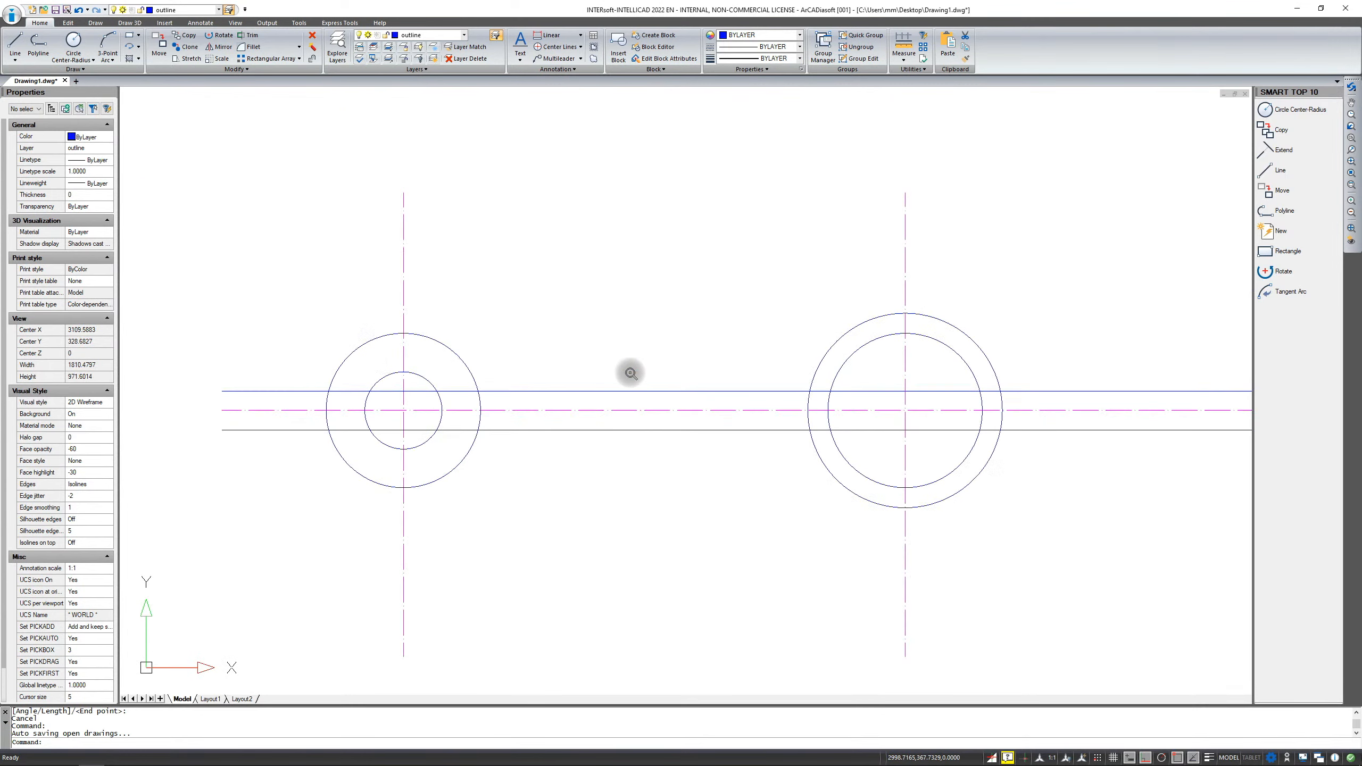
middle_click_drag(629, 436, 584, 450)
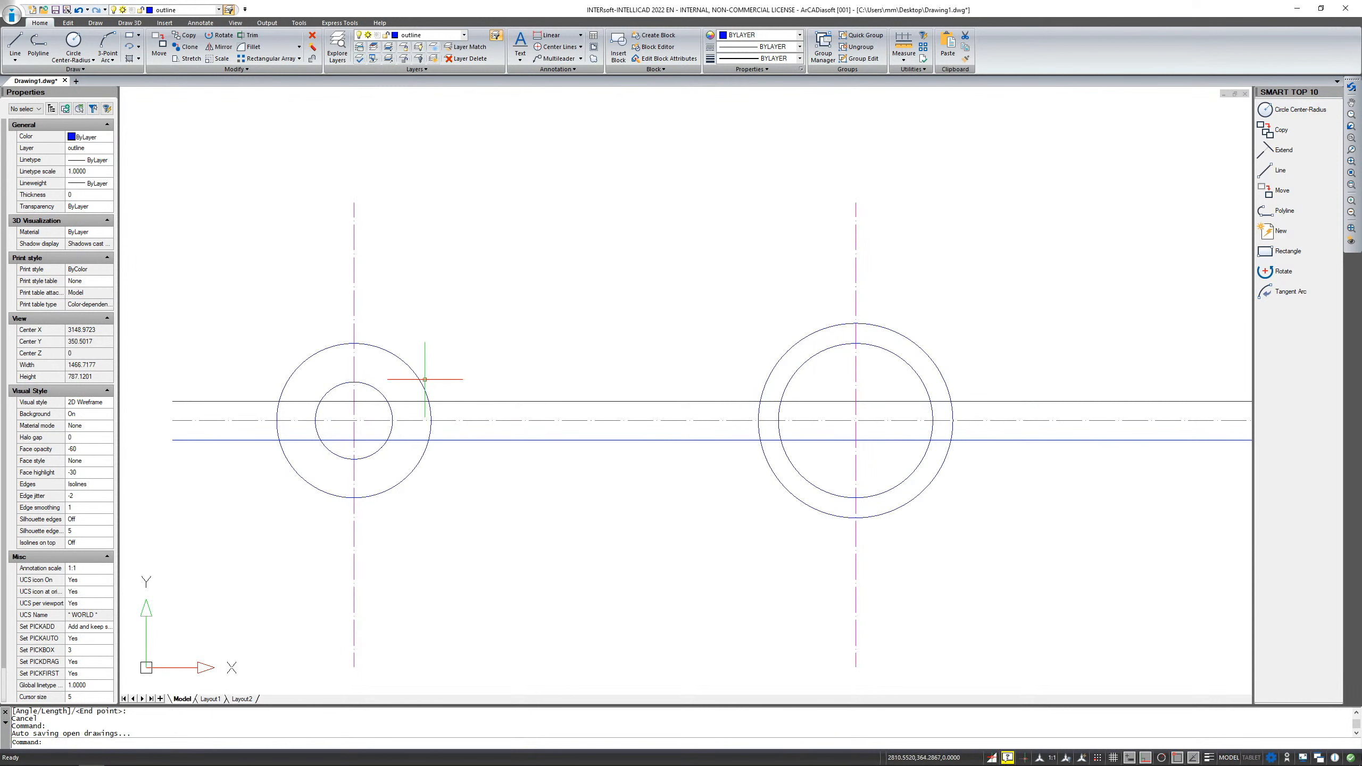
scroll(443, 398, "up", 2)
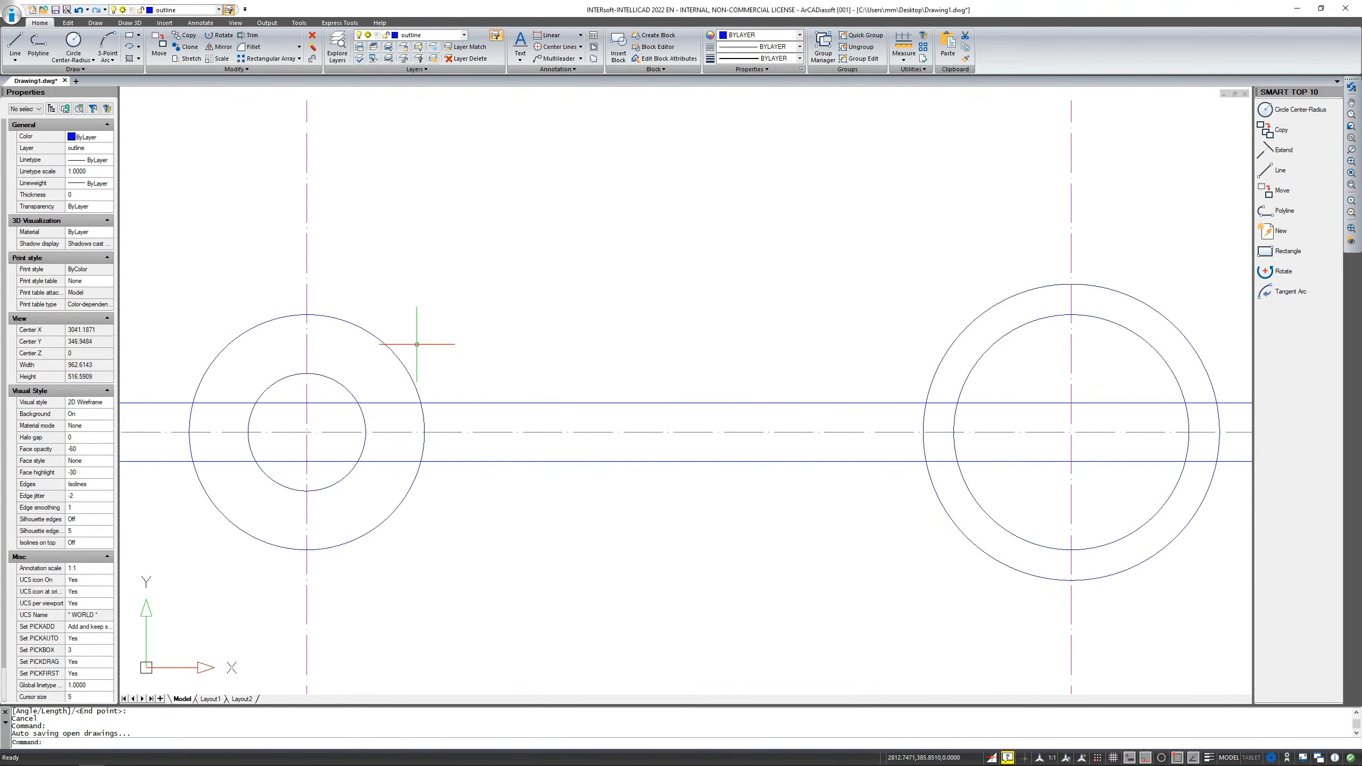
left_click(255, 48)
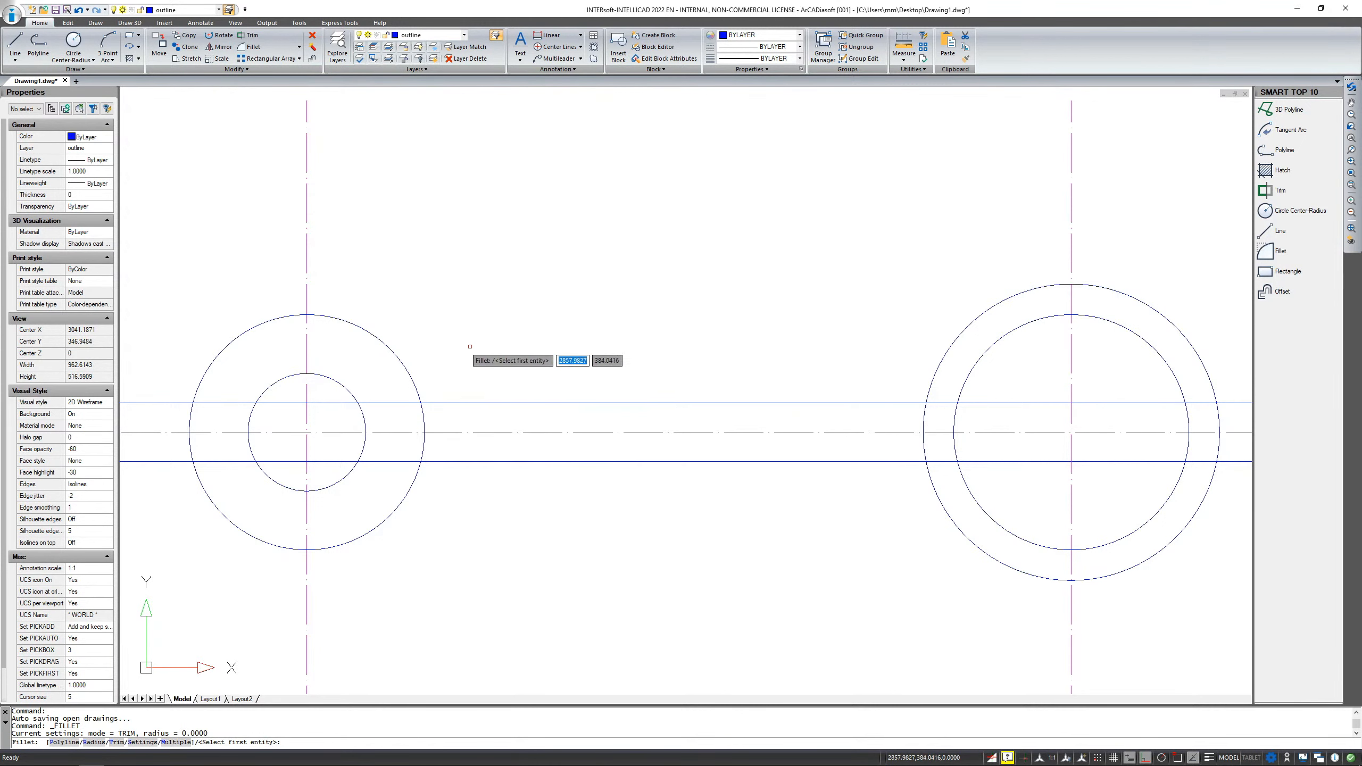
type("s")
key("Return")
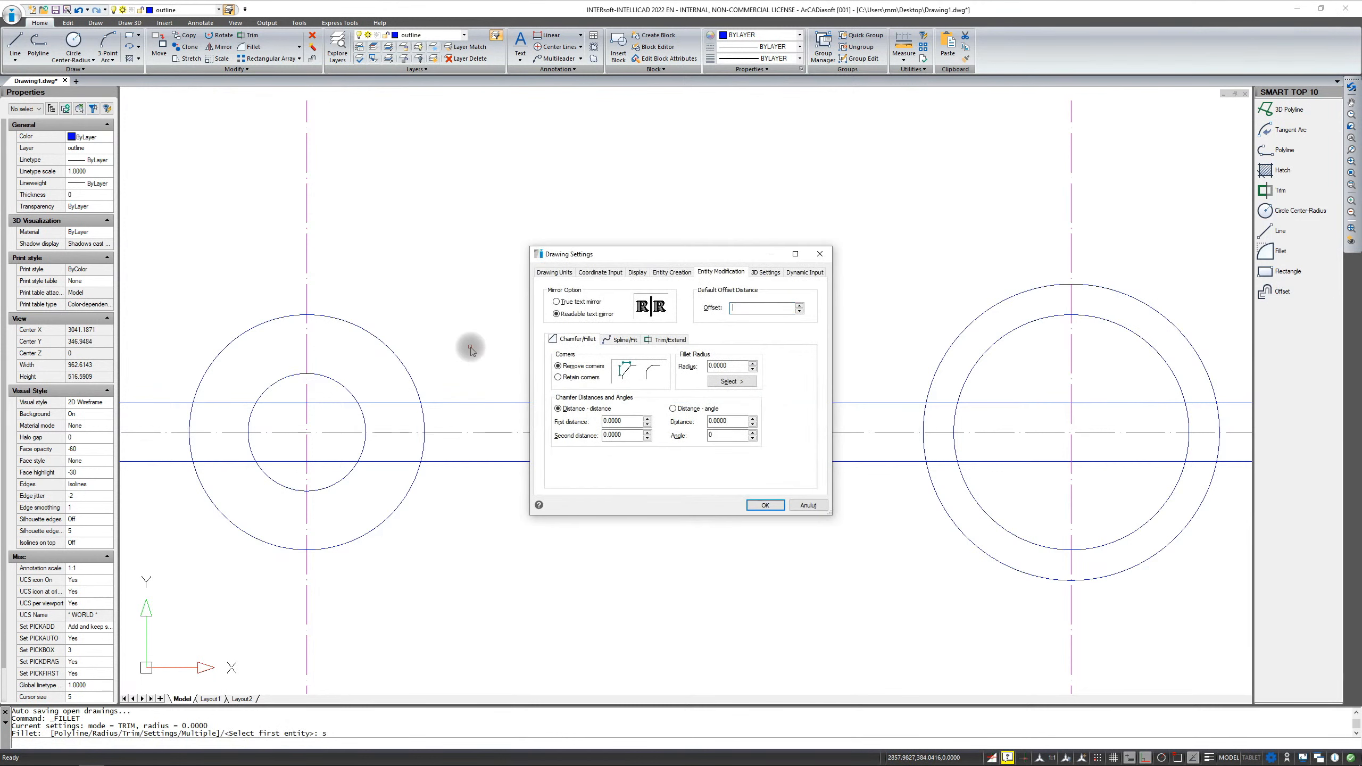
left_click_drag(742, 366, 687, 370)
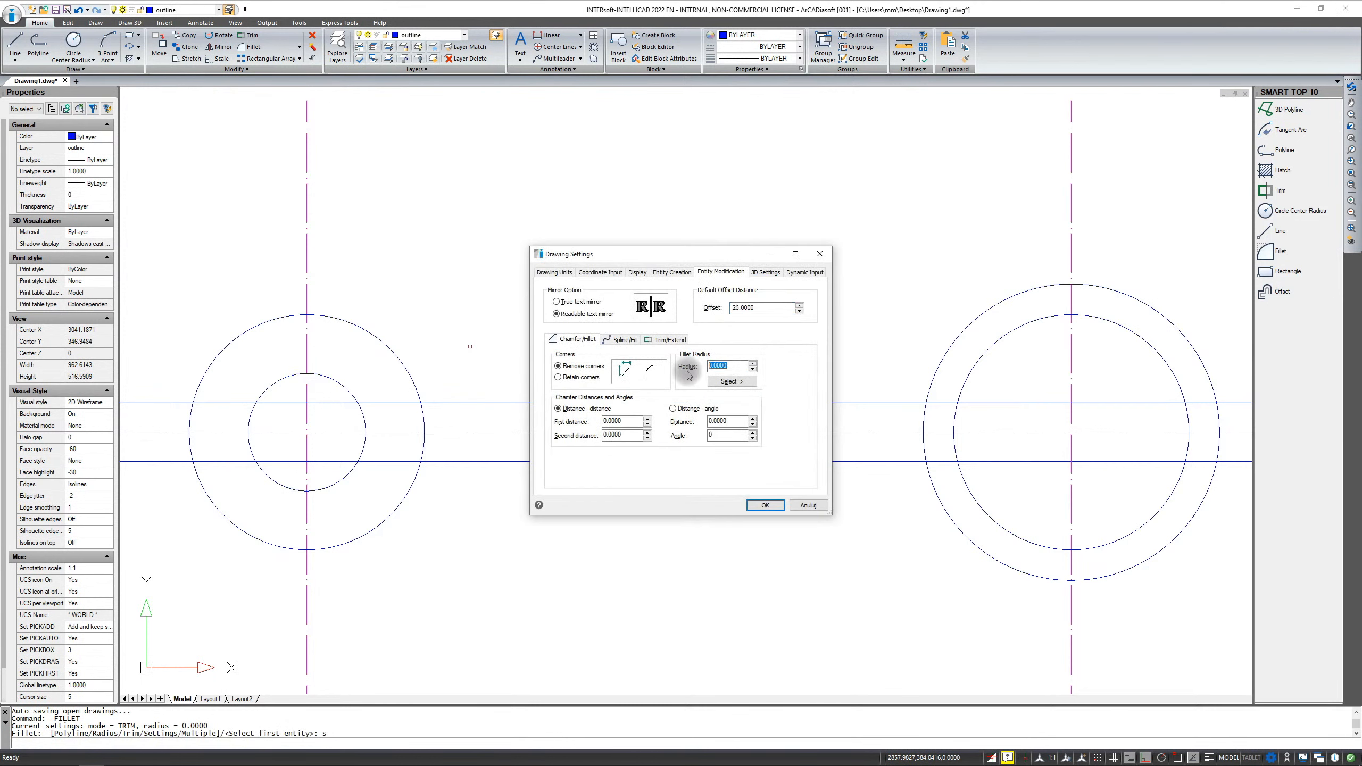
type("40")
key("Return")
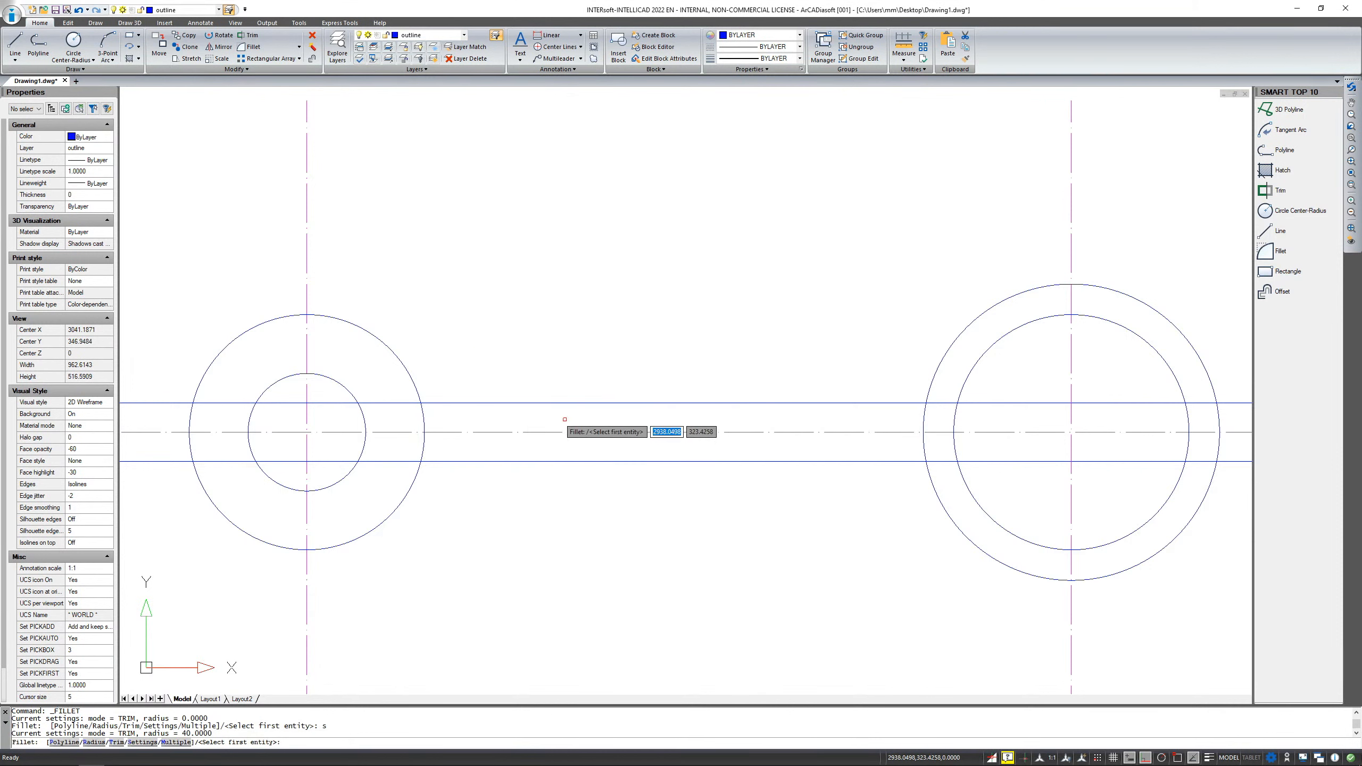
Fillet both horizontal outline lines with the outer circle of the link's smaller end at radius 40.
left_click(441, 403)
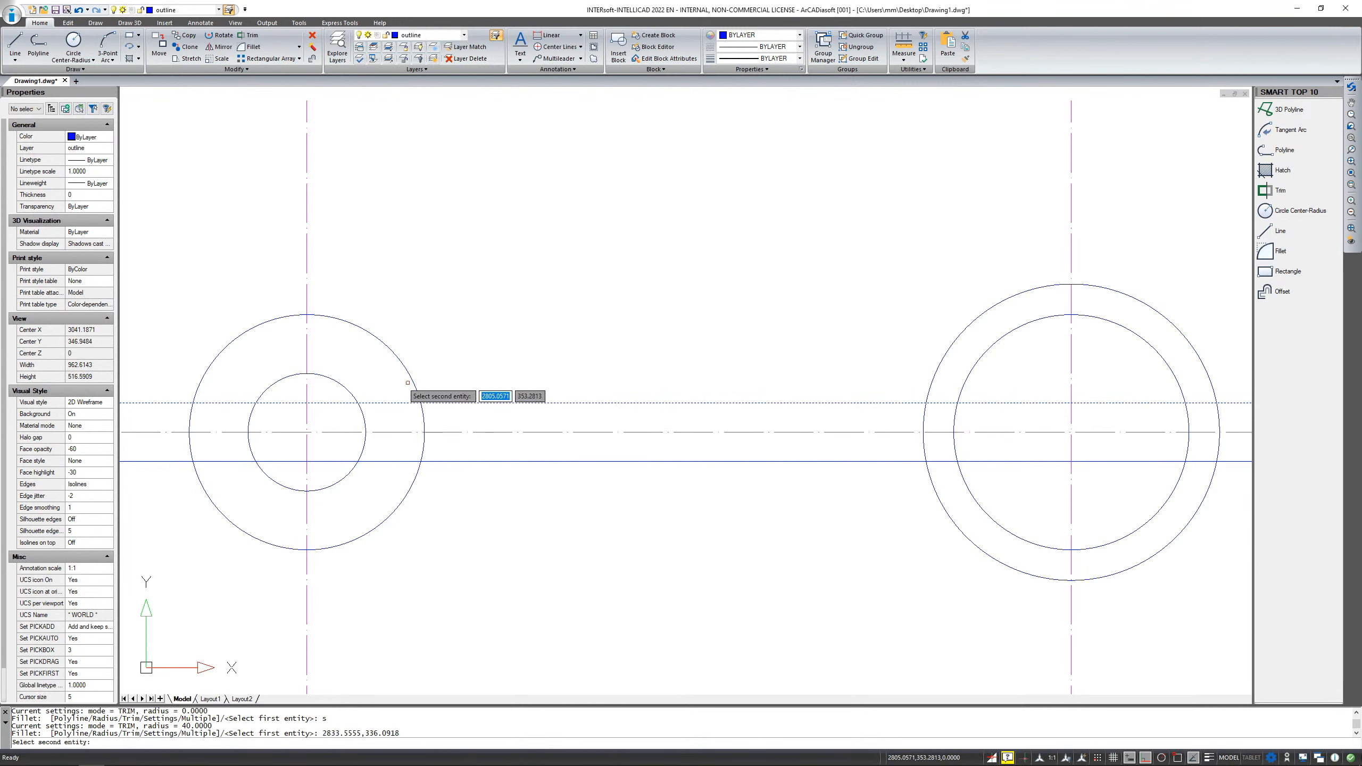
left_click(411, 378)
key("Return")
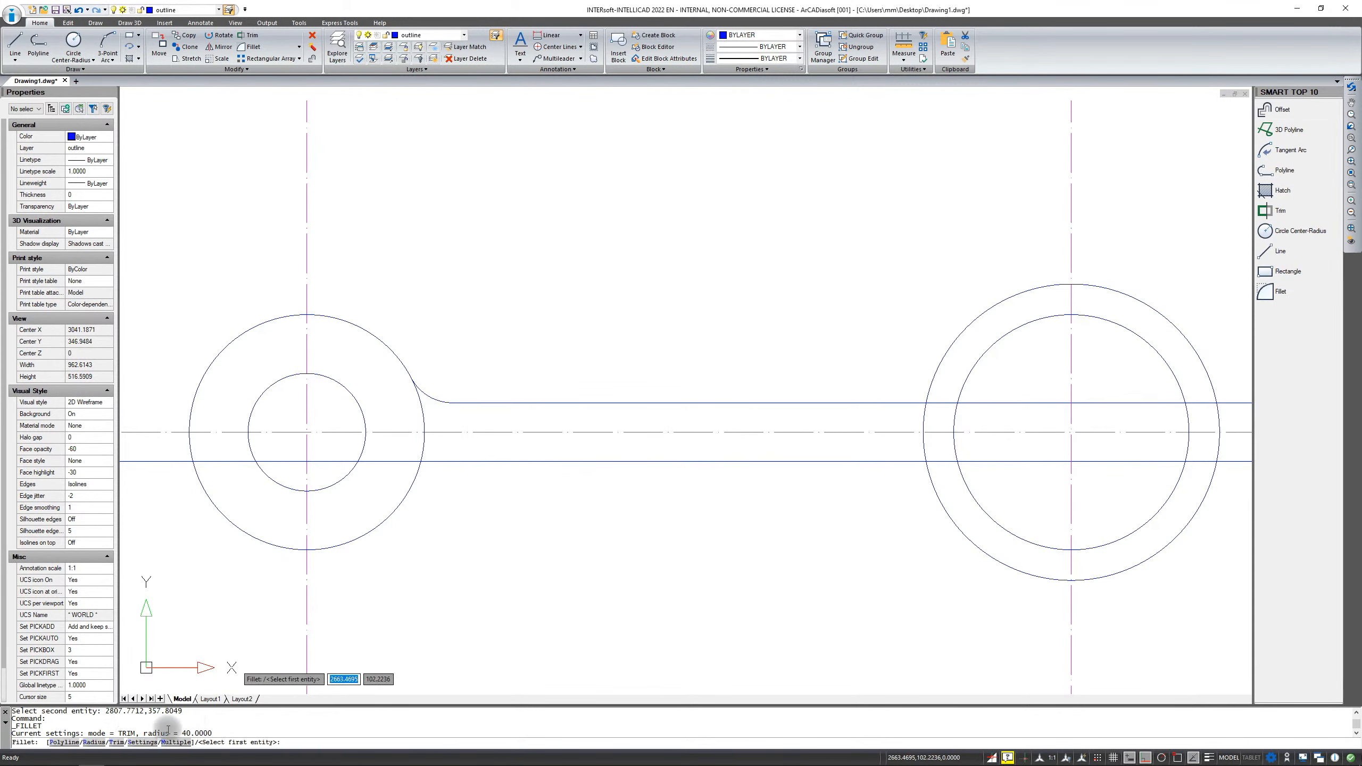
left_click(436, 462)
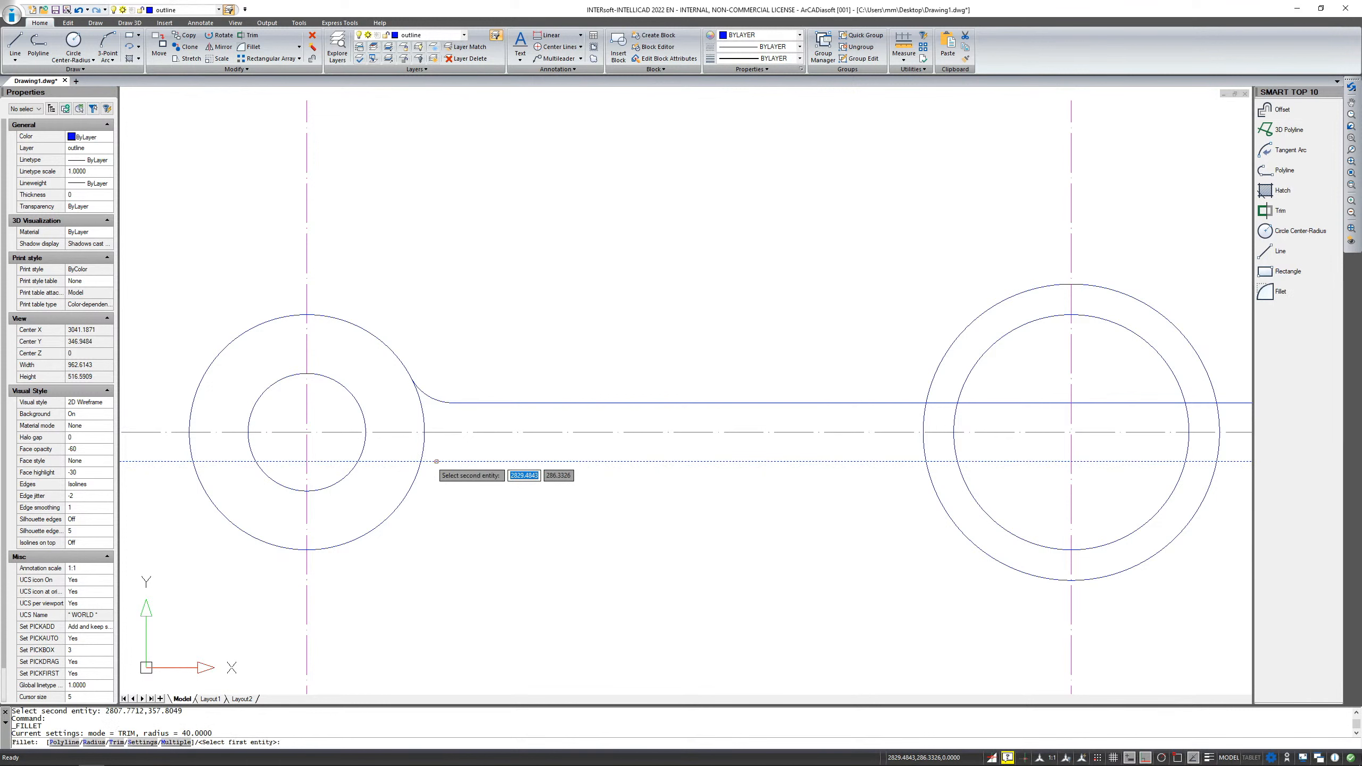
left_click(408, 489)
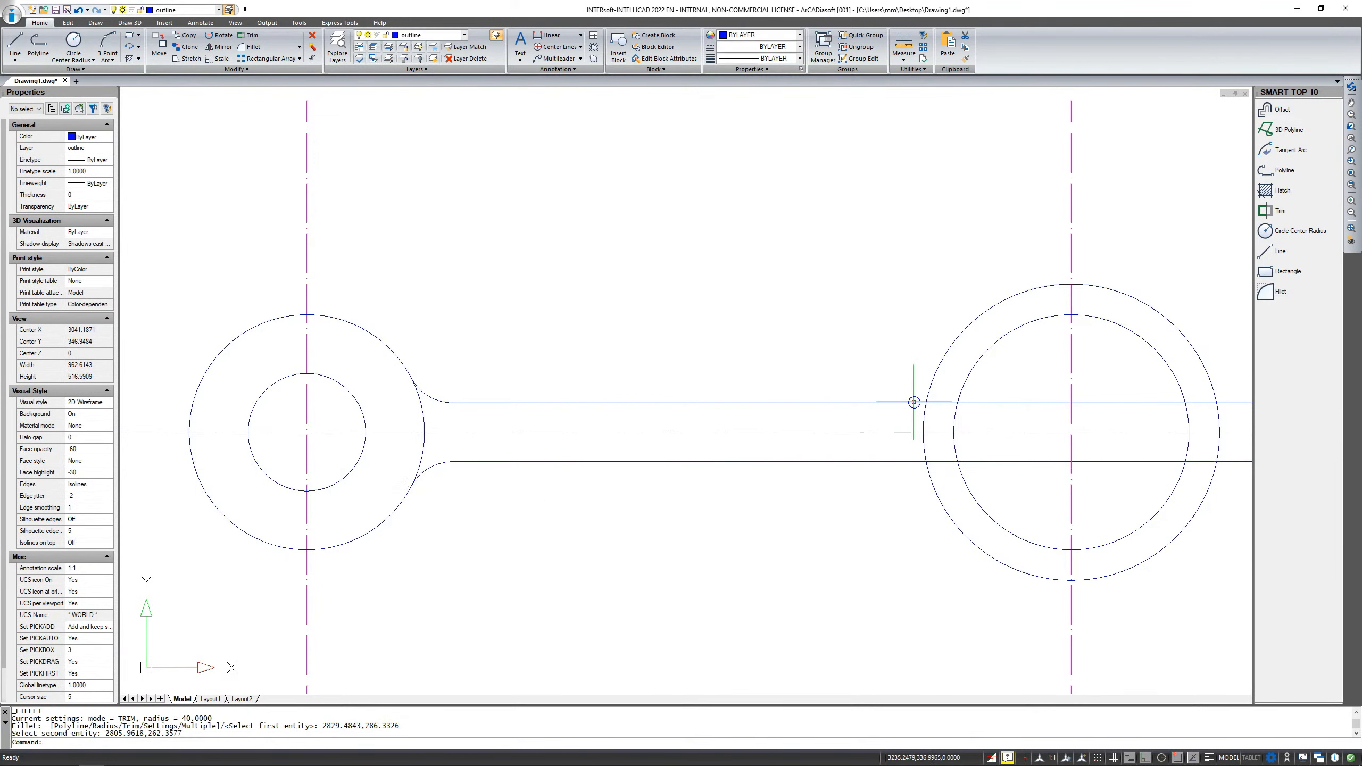
Fillet both horizontal outline lines with the outer circle of the link's larger end at radius 40.
key("Return")
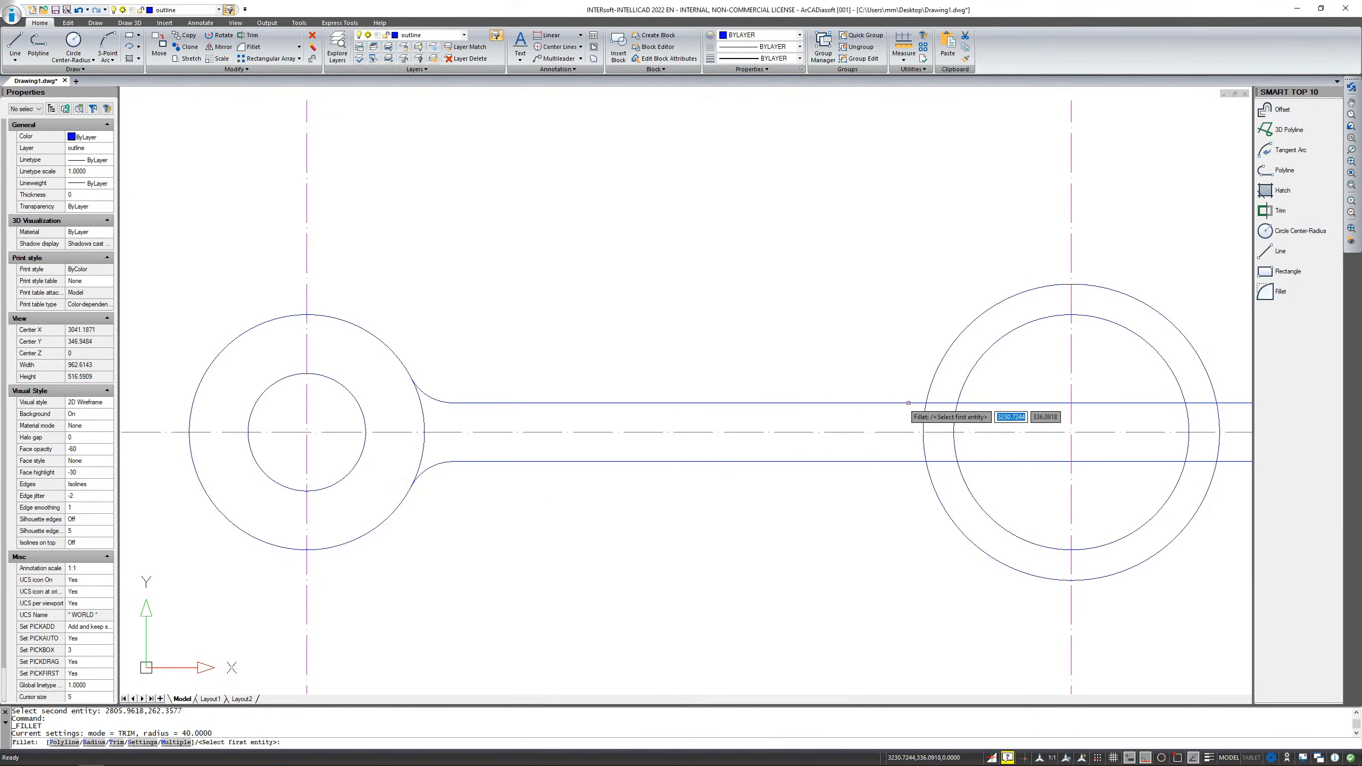
left_click(907, 403)
left_click(929, 384)
key("Return")
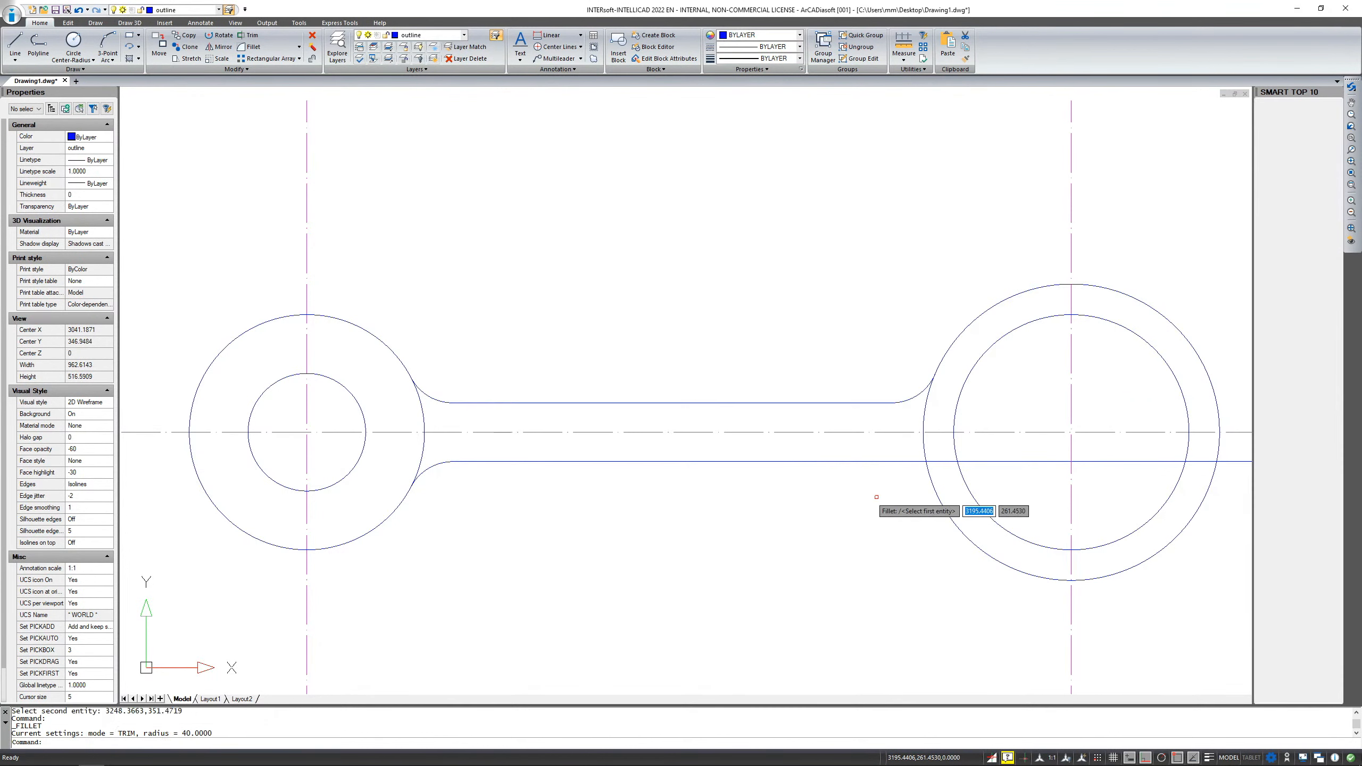
left_click(909, 463)
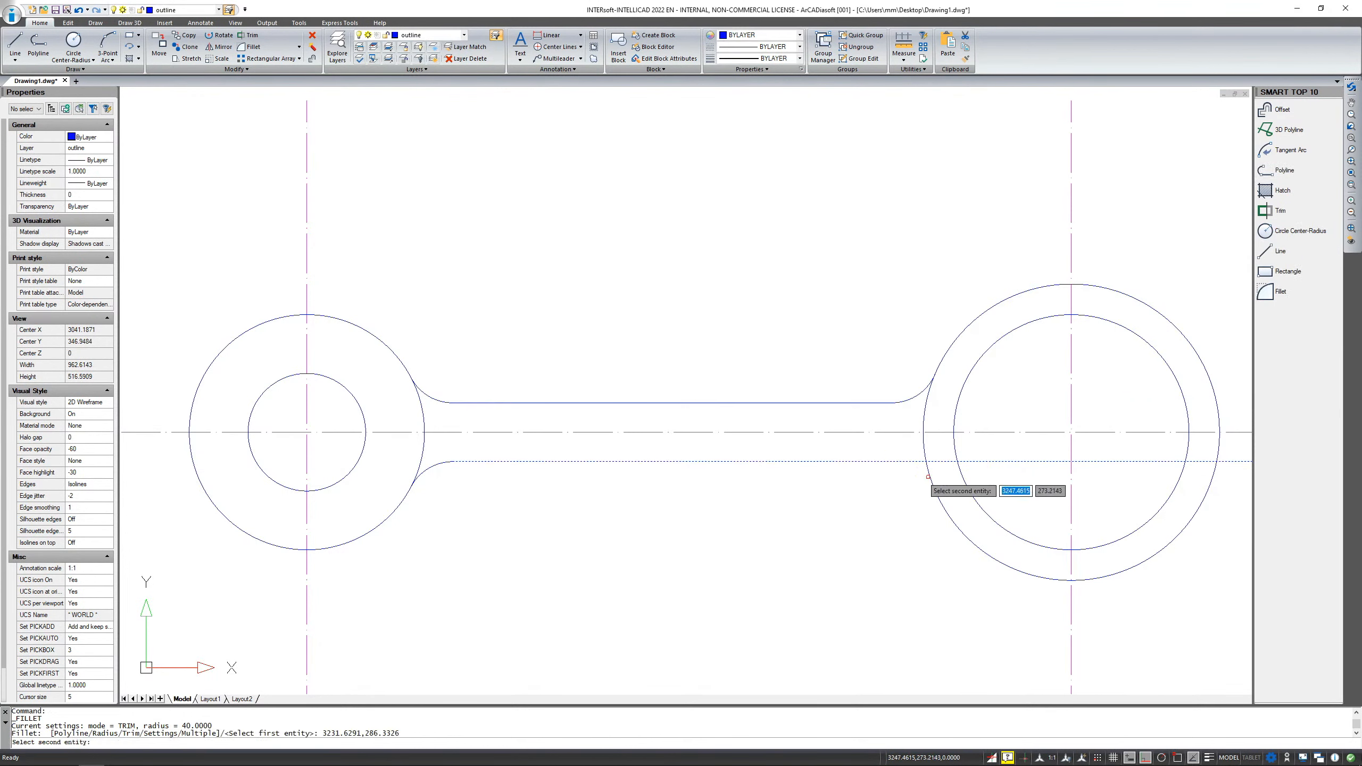
left_click(927, 477)
scroll(1042, 413, "down", 4)
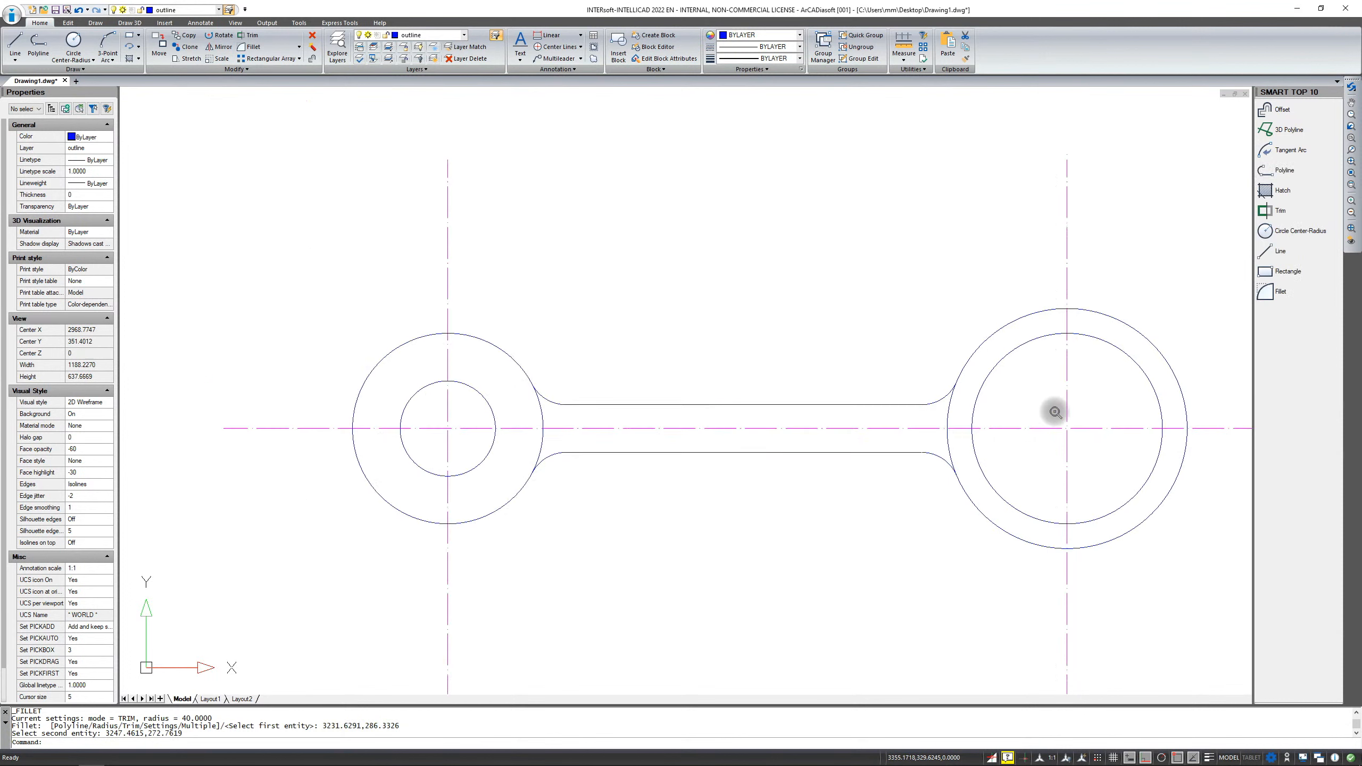
middle_click_drag(633, 460, 1057, 428)
middle_click_drag(448, 417, 964, 396)
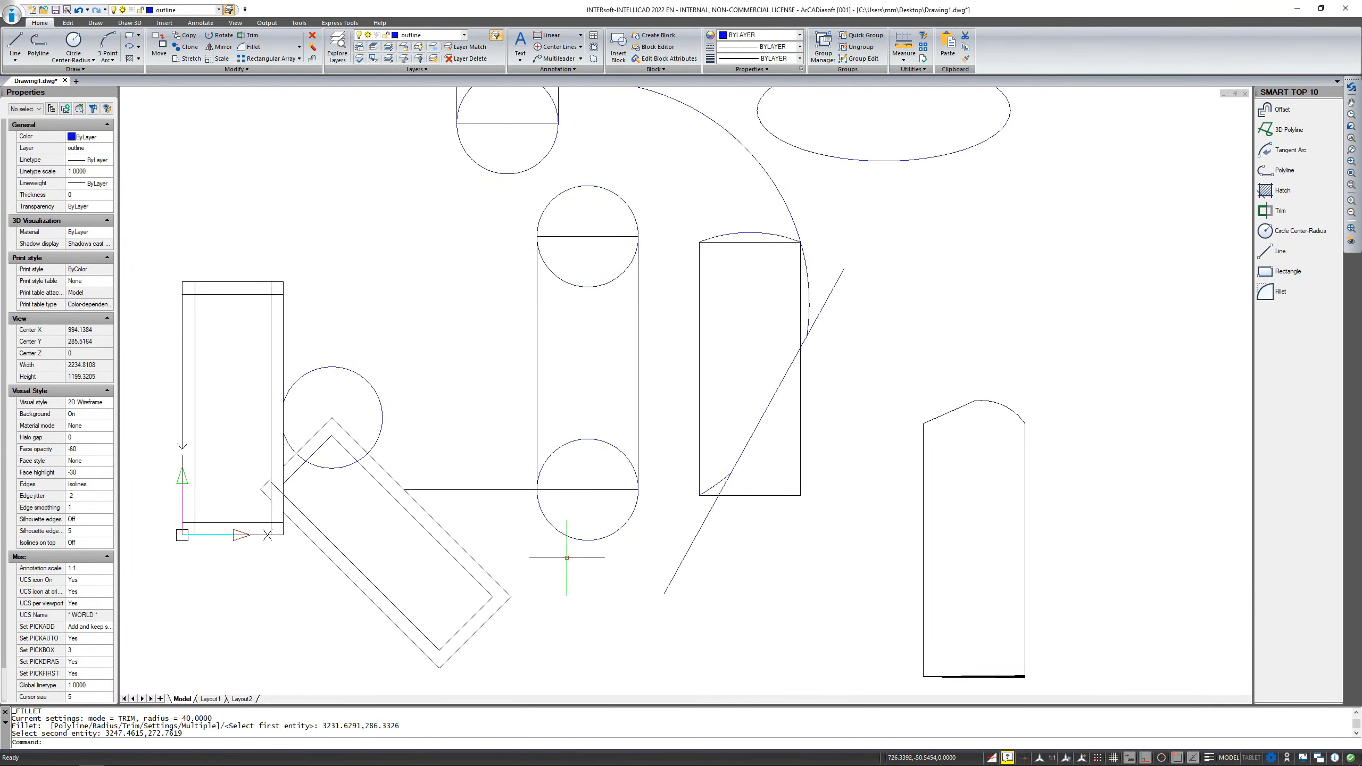
key("Return")
left_click(498, 583)
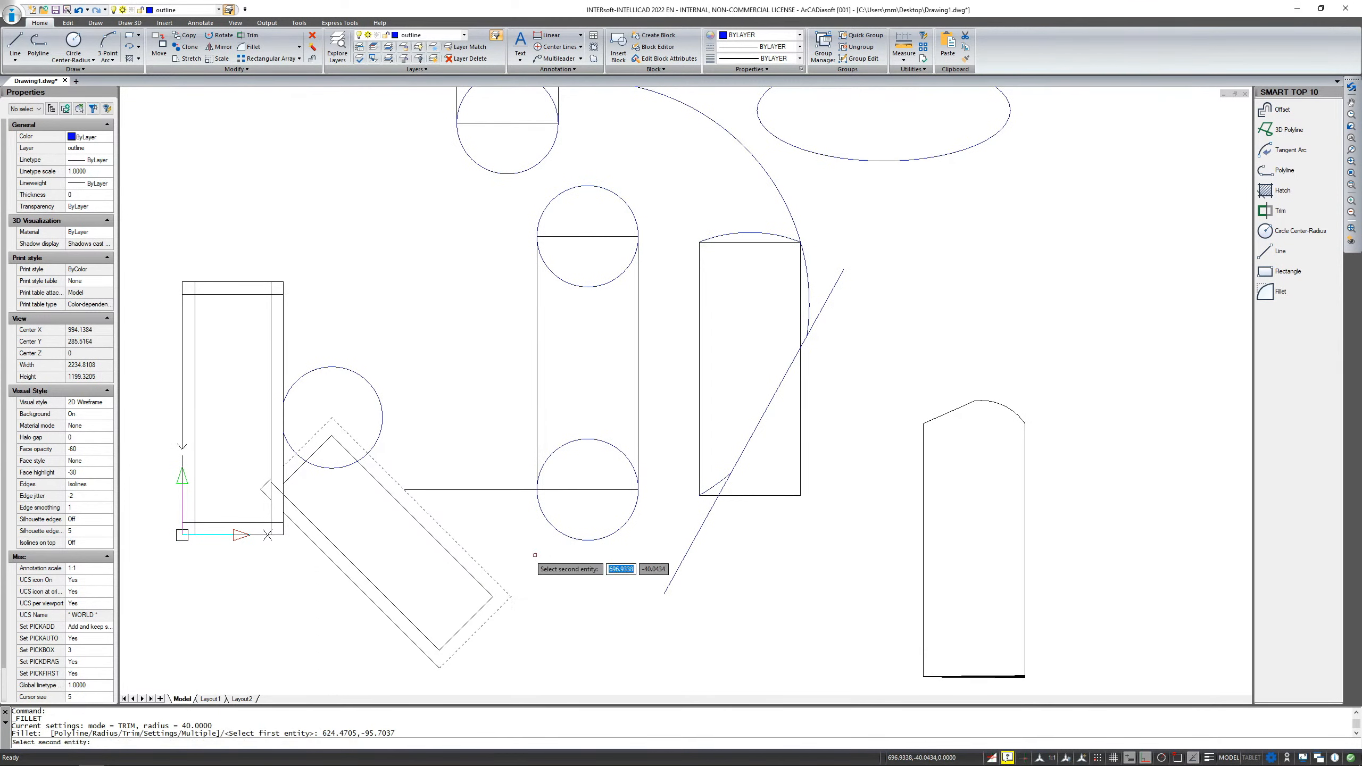
key("Escape")
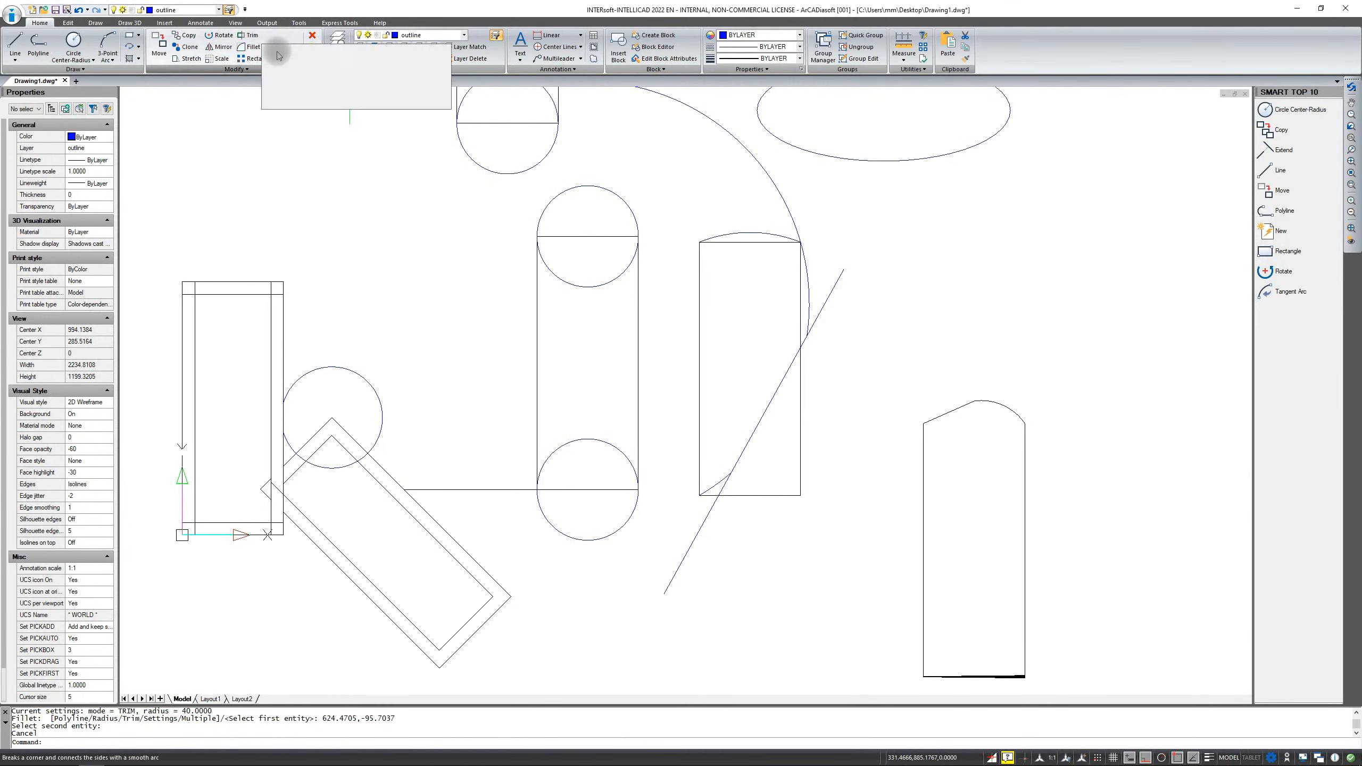
Chamfer the two upper inner corners of the upright double rectangle with zero distances, so the inner lines meet in sharp corners.
left_click(299, 47)
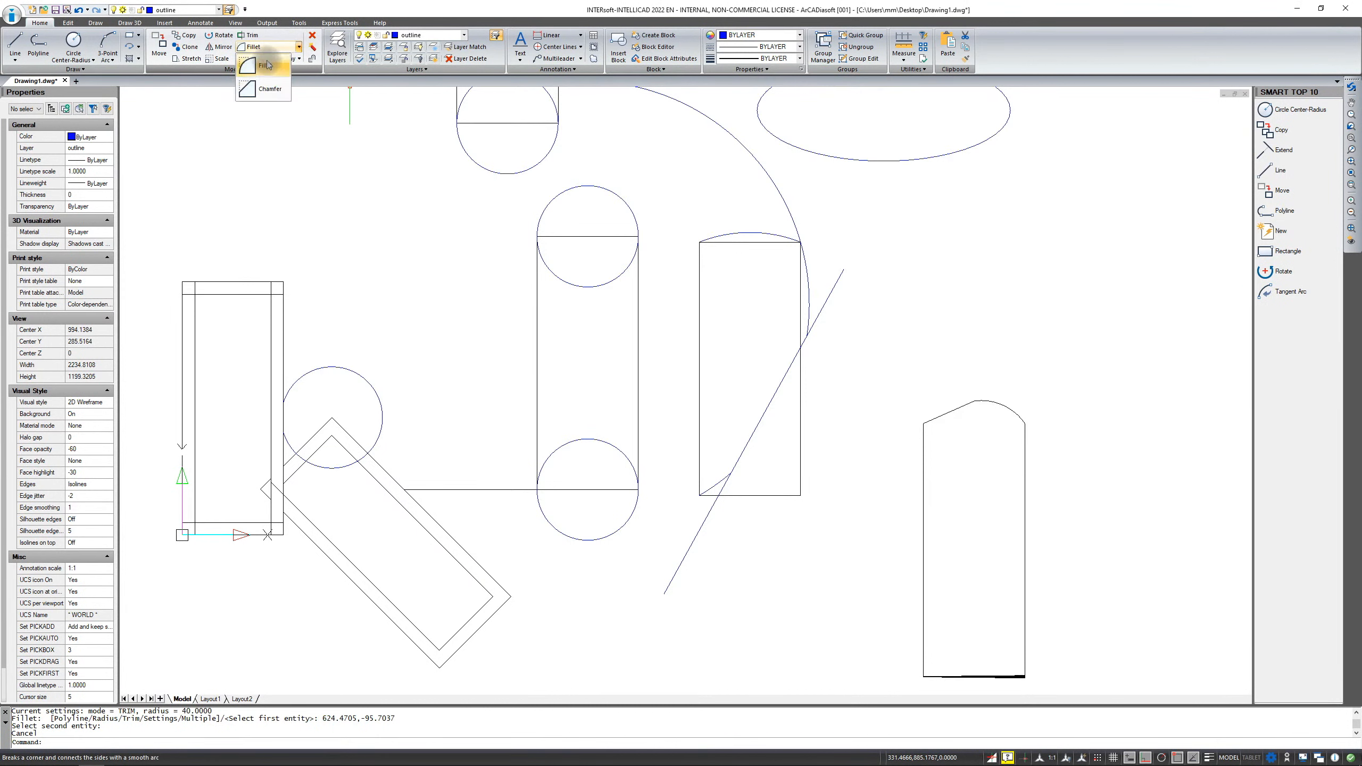
left_click(265, 90)
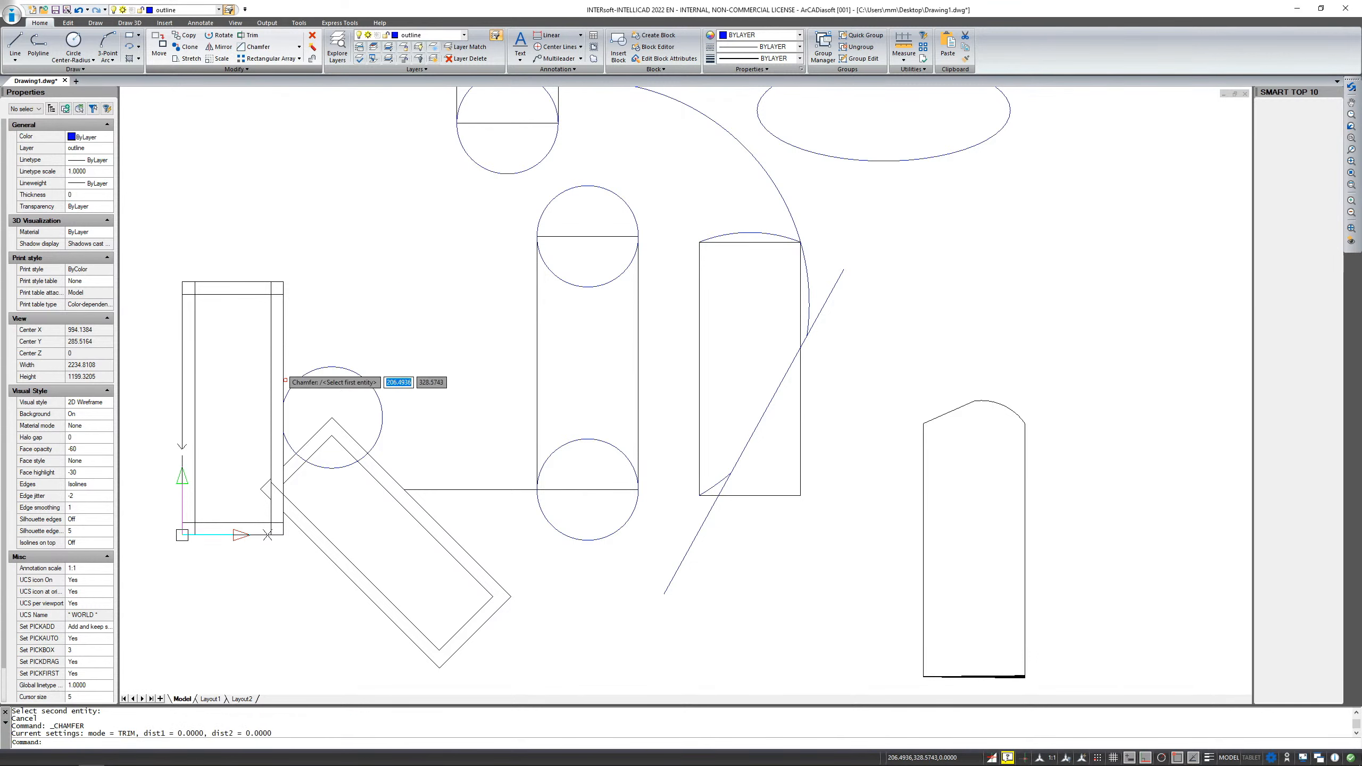
scroll(268, 303, "up", 3)
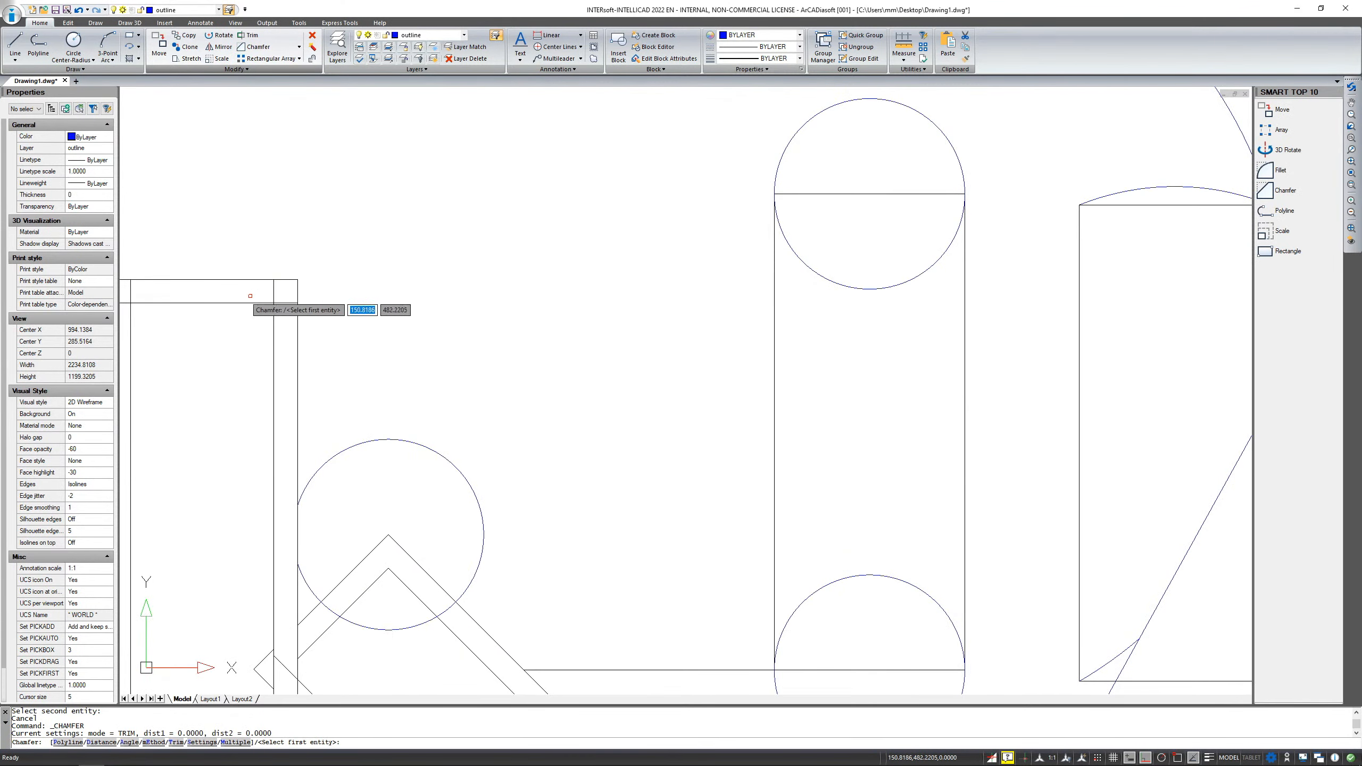
middle_click_drag(349, 364, 815, 366)
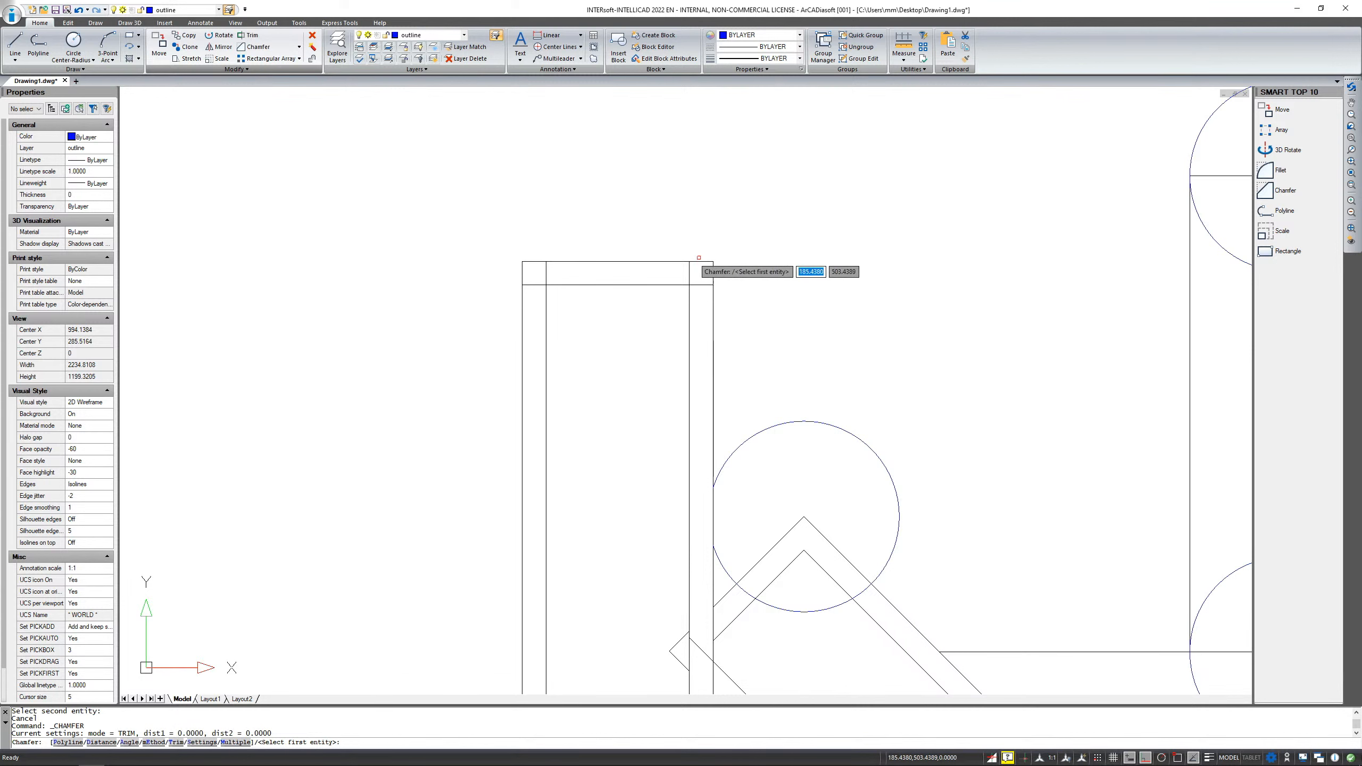
left_click(680, 284)
left_click(688, 298)
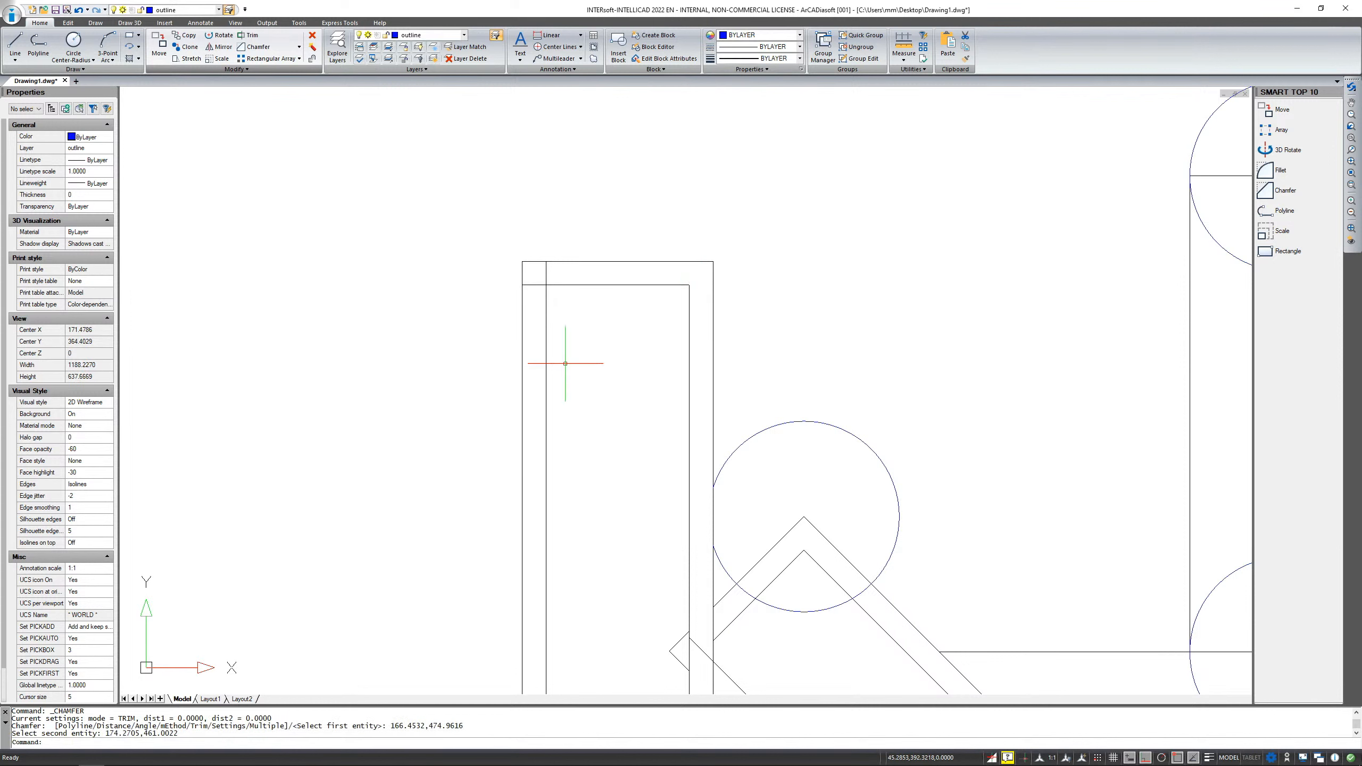
key("Return")
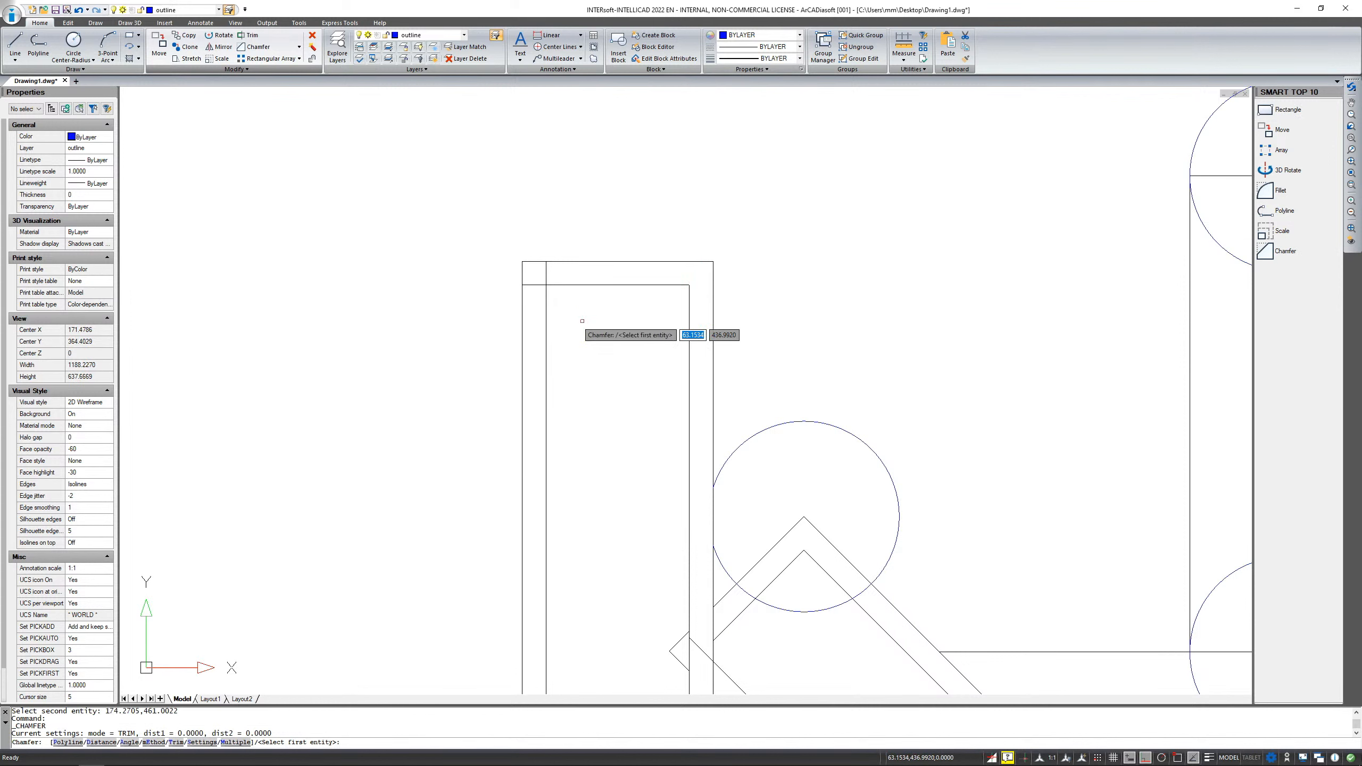
left_click(553, 285)
left_click(546, 307)
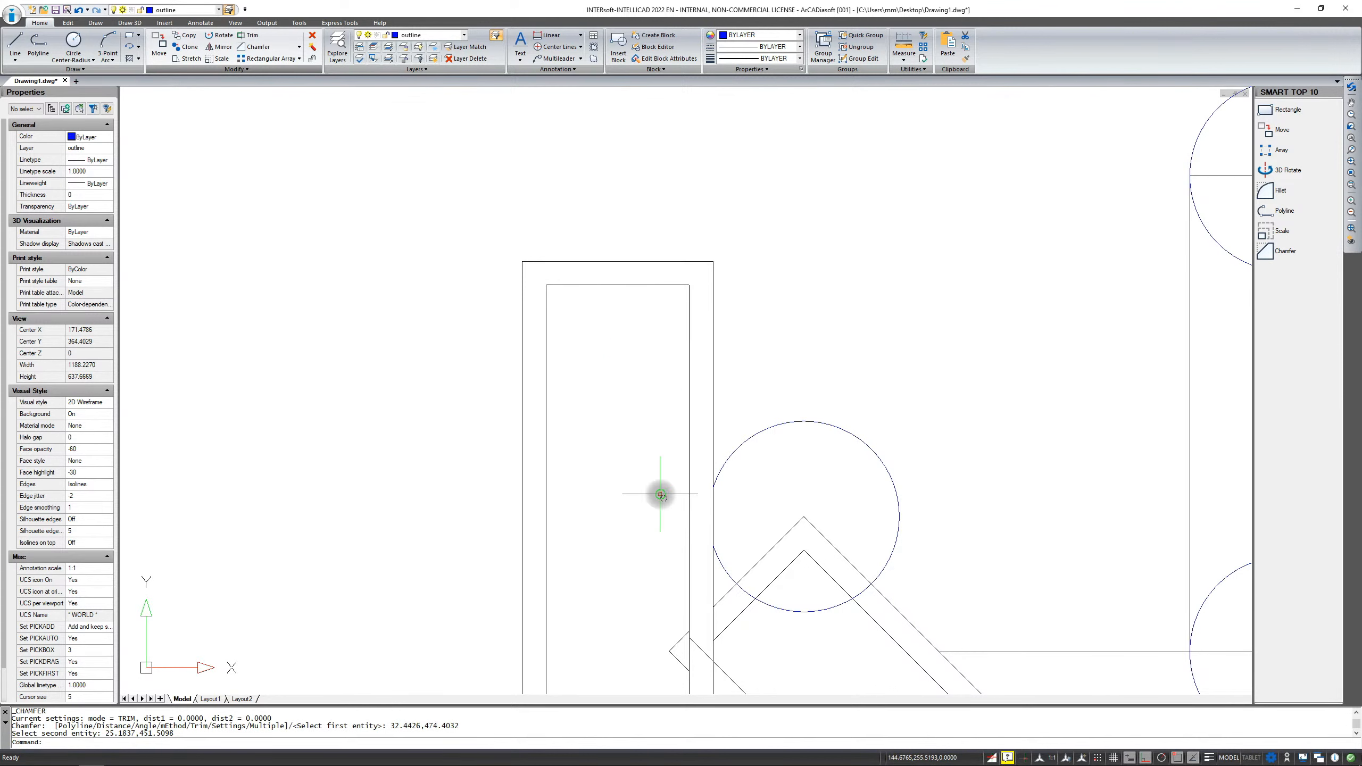
Chamfer the lower inner corner beside the coordinate origin in the upright double rectangle with zero distances.
middle_click_drag(659, 492, 622, 374)
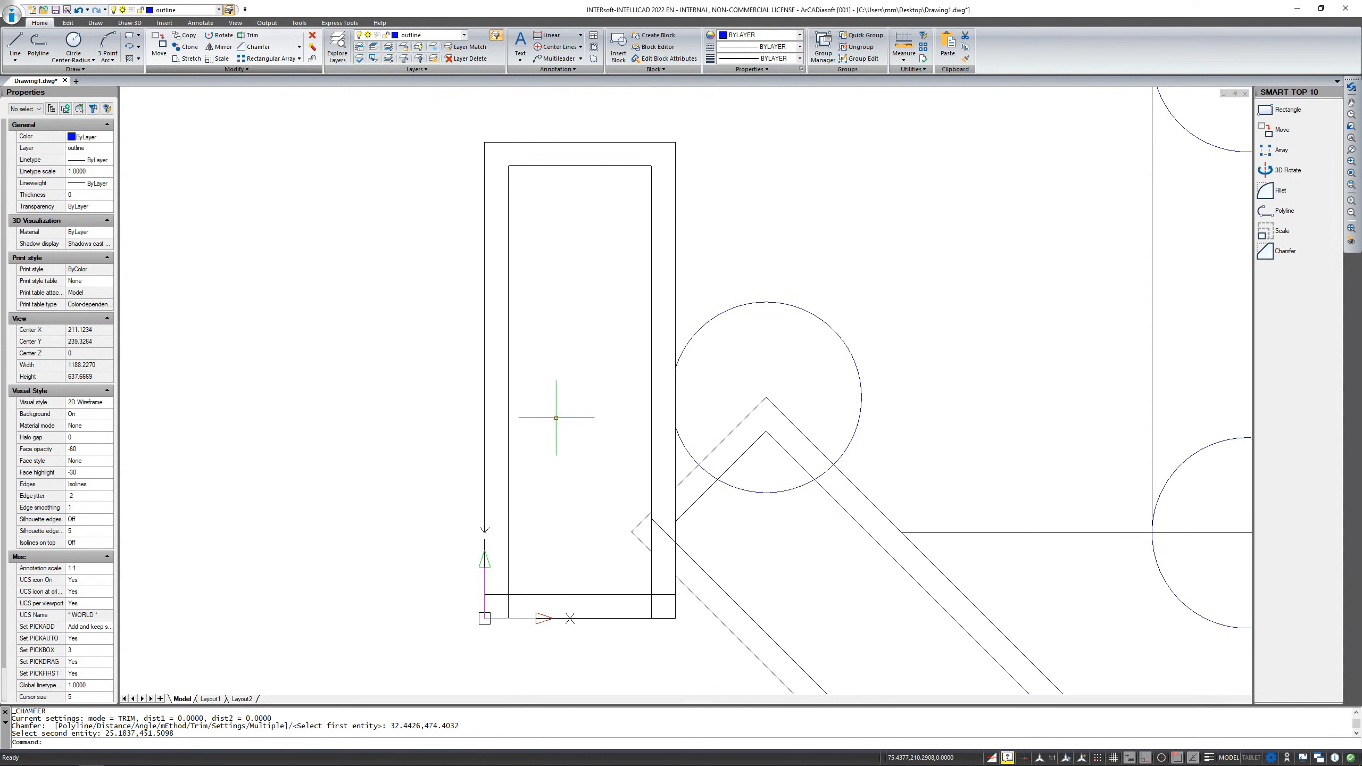
scroll(555, 418, "down", 1)
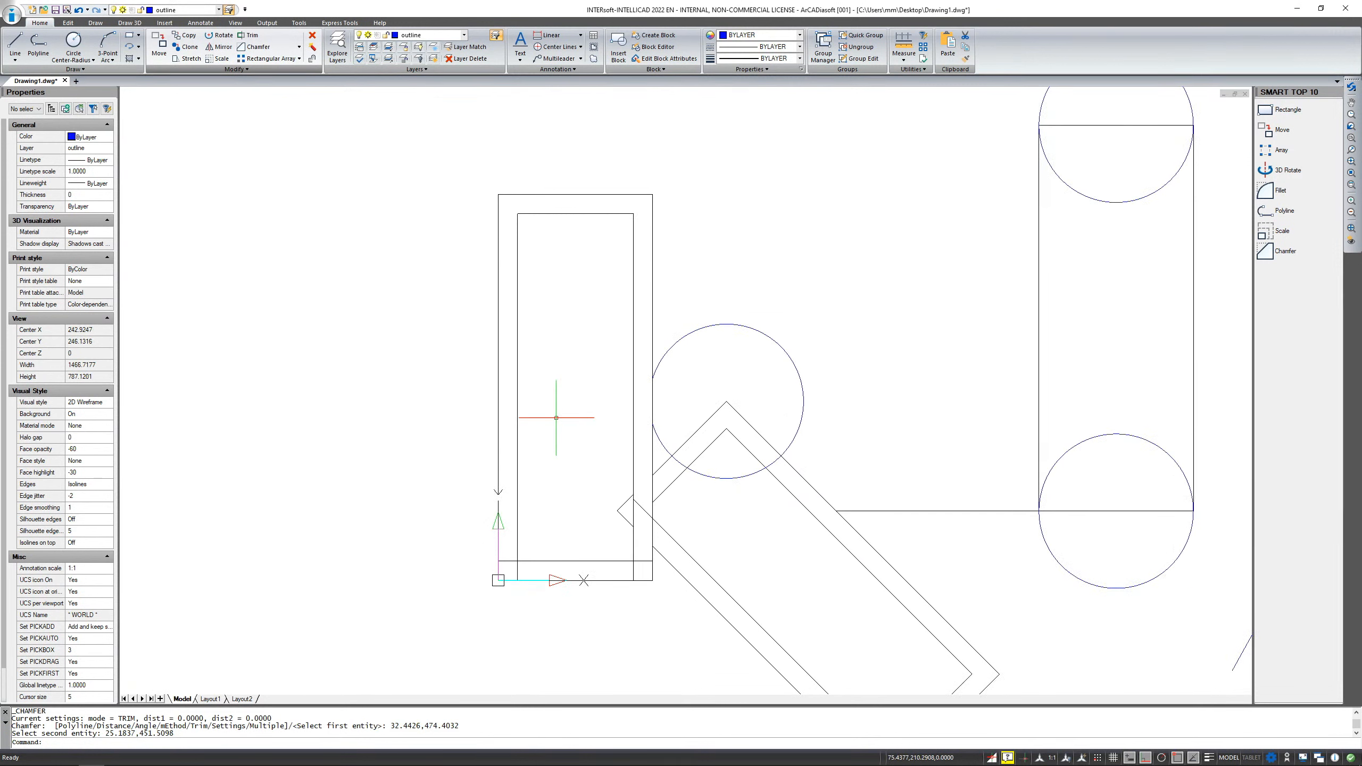
key("Return")
left_click(523, 560)
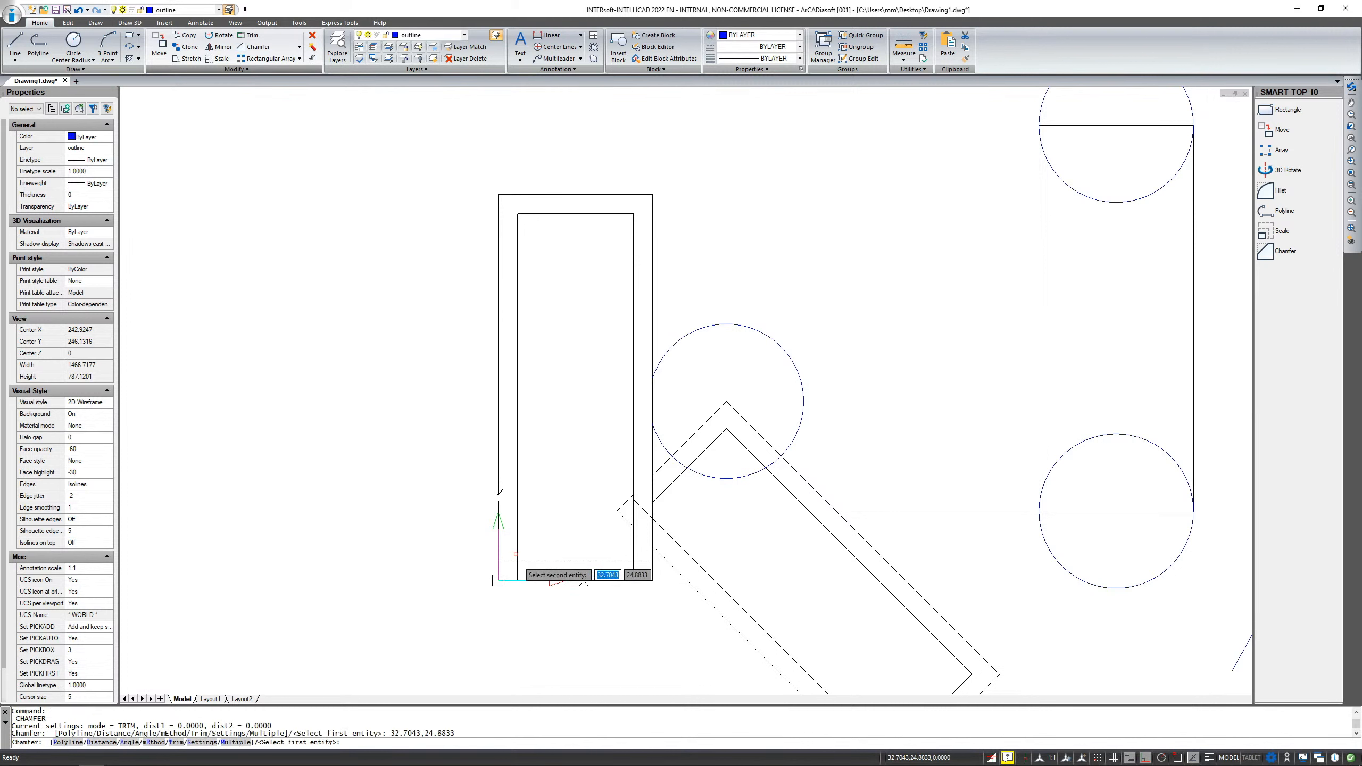
left_click(516, 553)
key("Return")
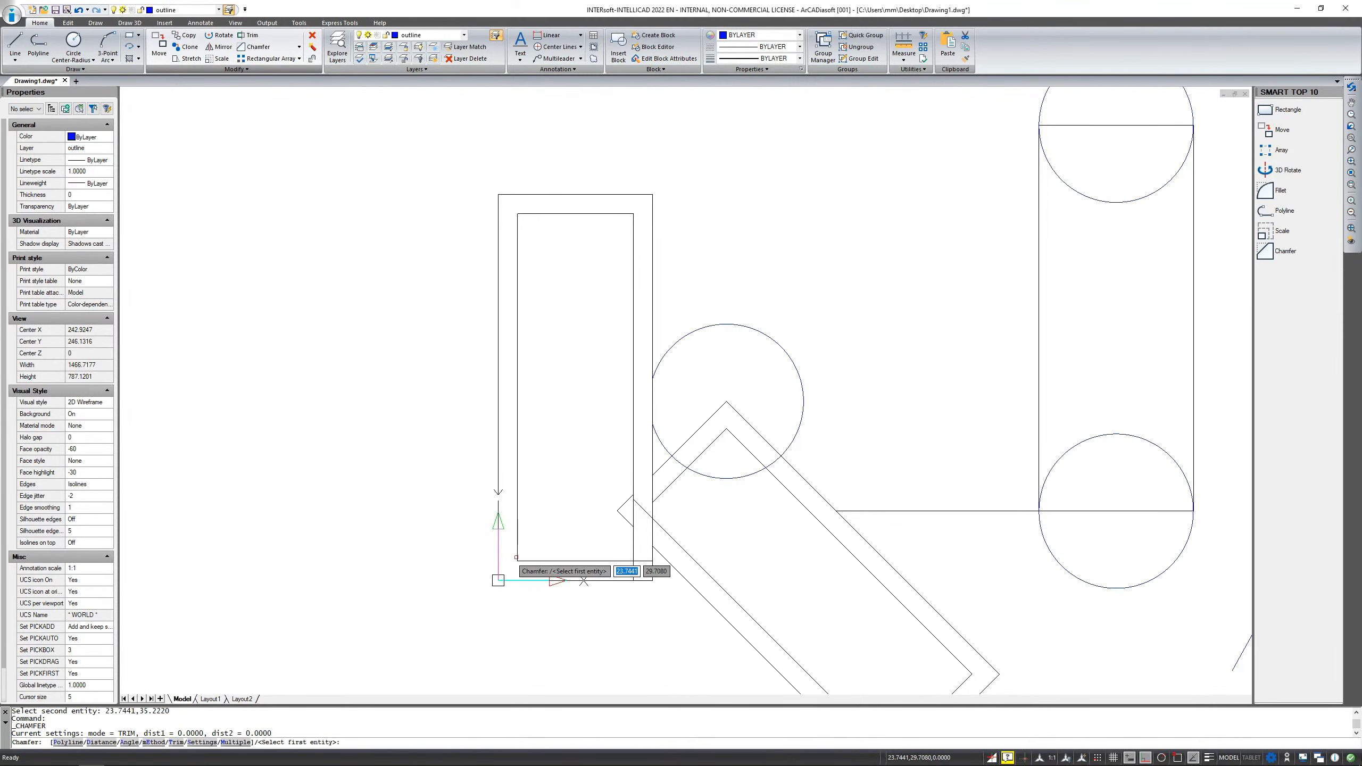
key("Escape")
Rotate the whole two-circle link 30° about the smaller end's centre with orthogonal mode off, and undo the rotation.
scroll(429, 550, "down", 5)
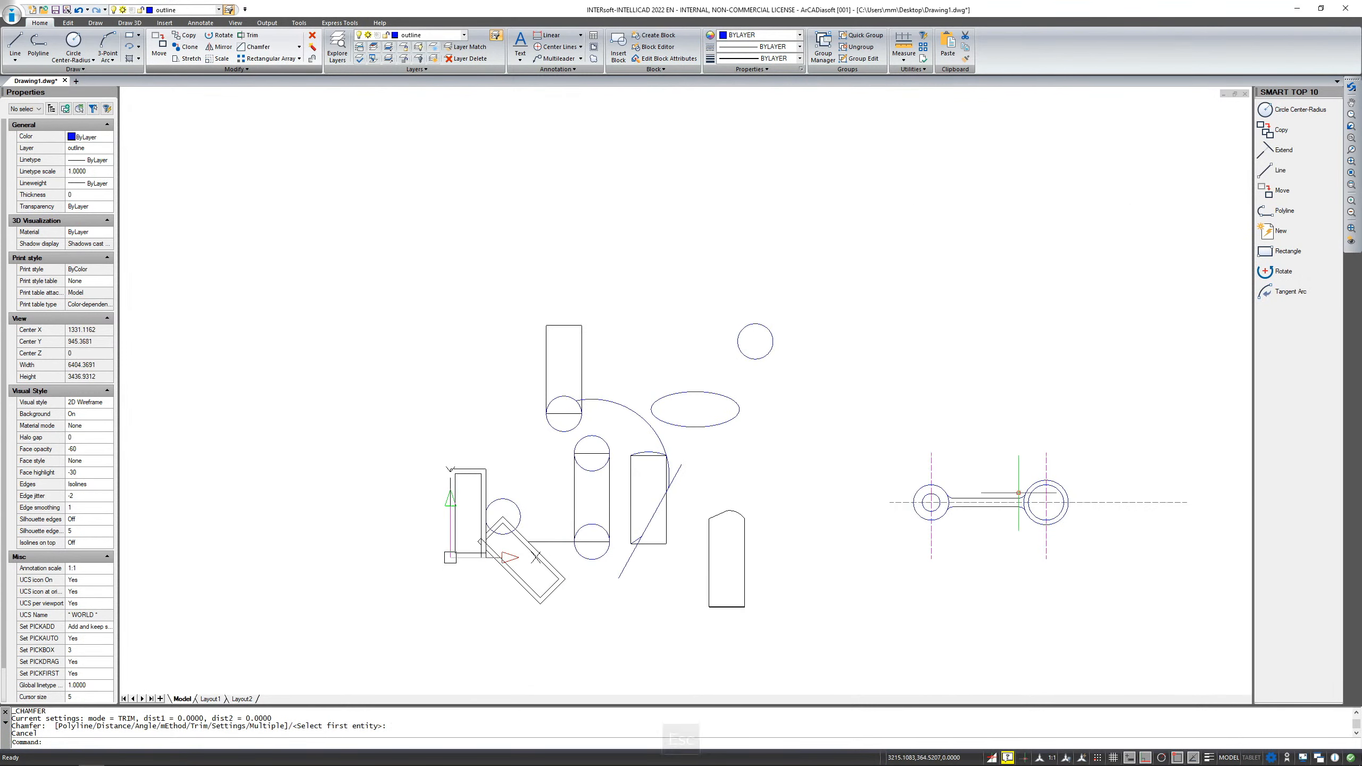
scroll(1118, 501, "up", 4)
scroll(1118, 501, "up", 2)
middle_click_drag(1079, 511, 930, 465)
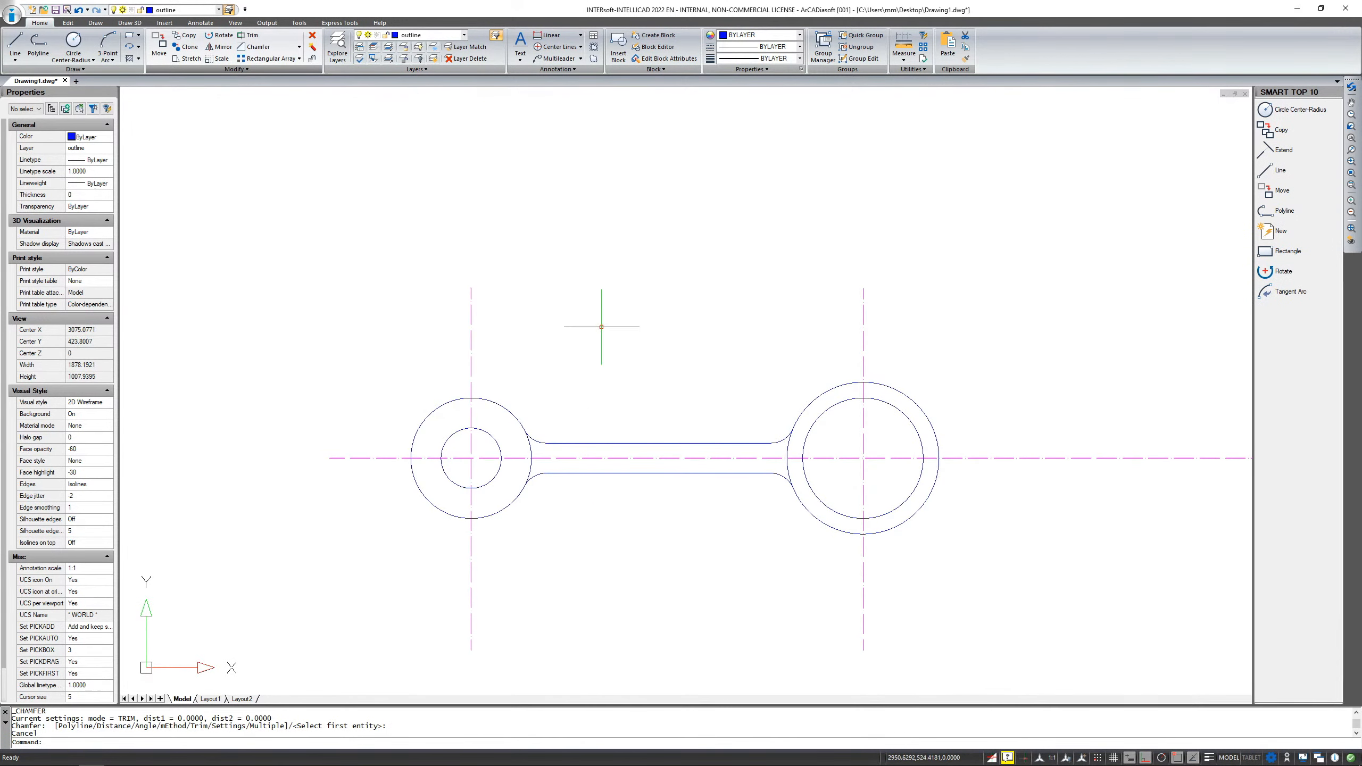
left_click(981, 256)
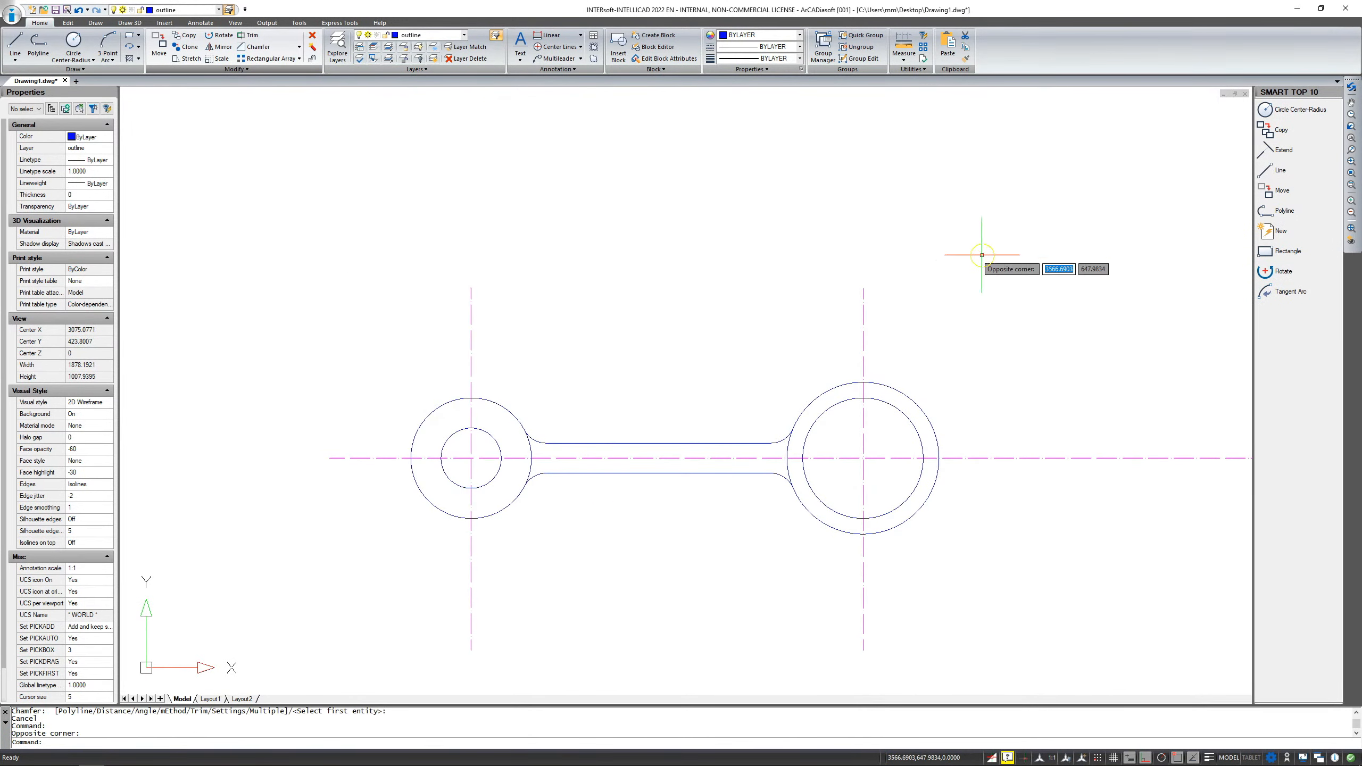
left_click(284, 601)
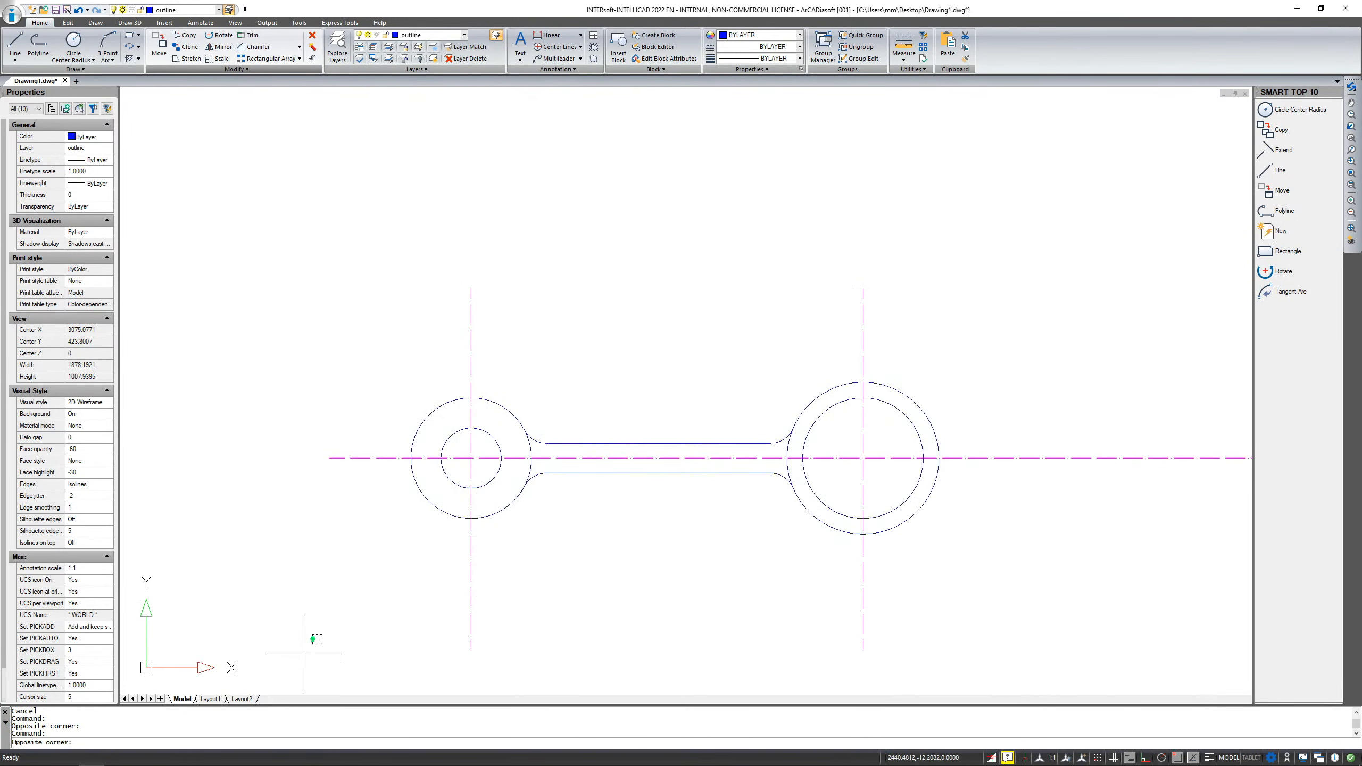
right_click(499, 561)
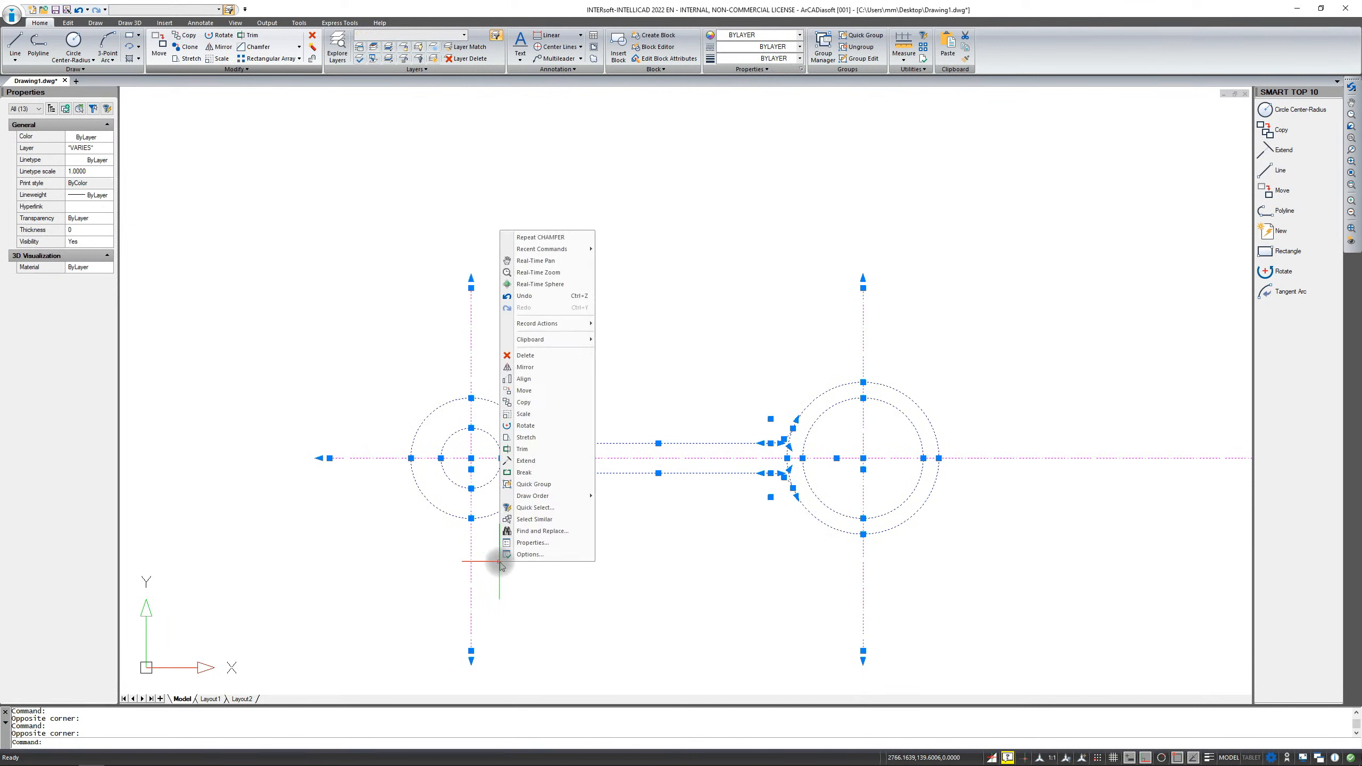
left_click(525, 426)
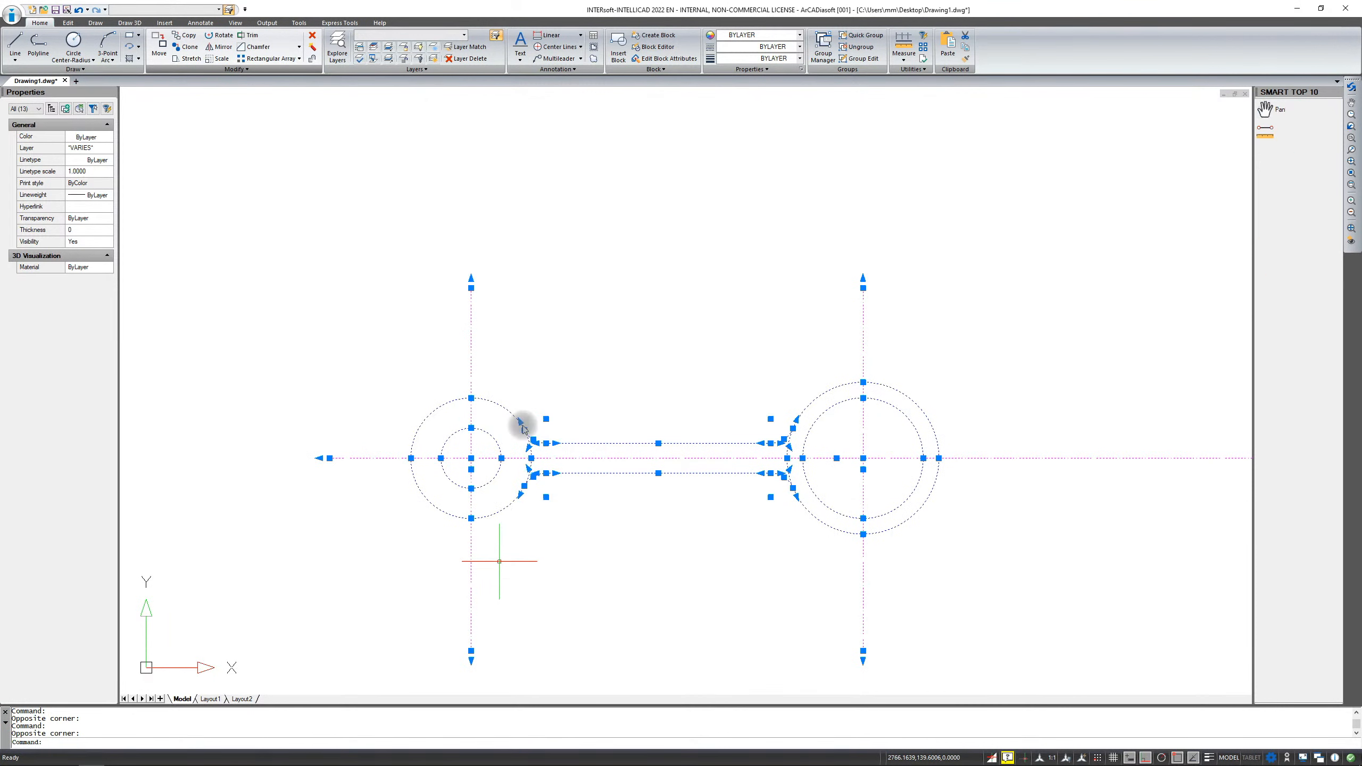
left_click(470, 458)
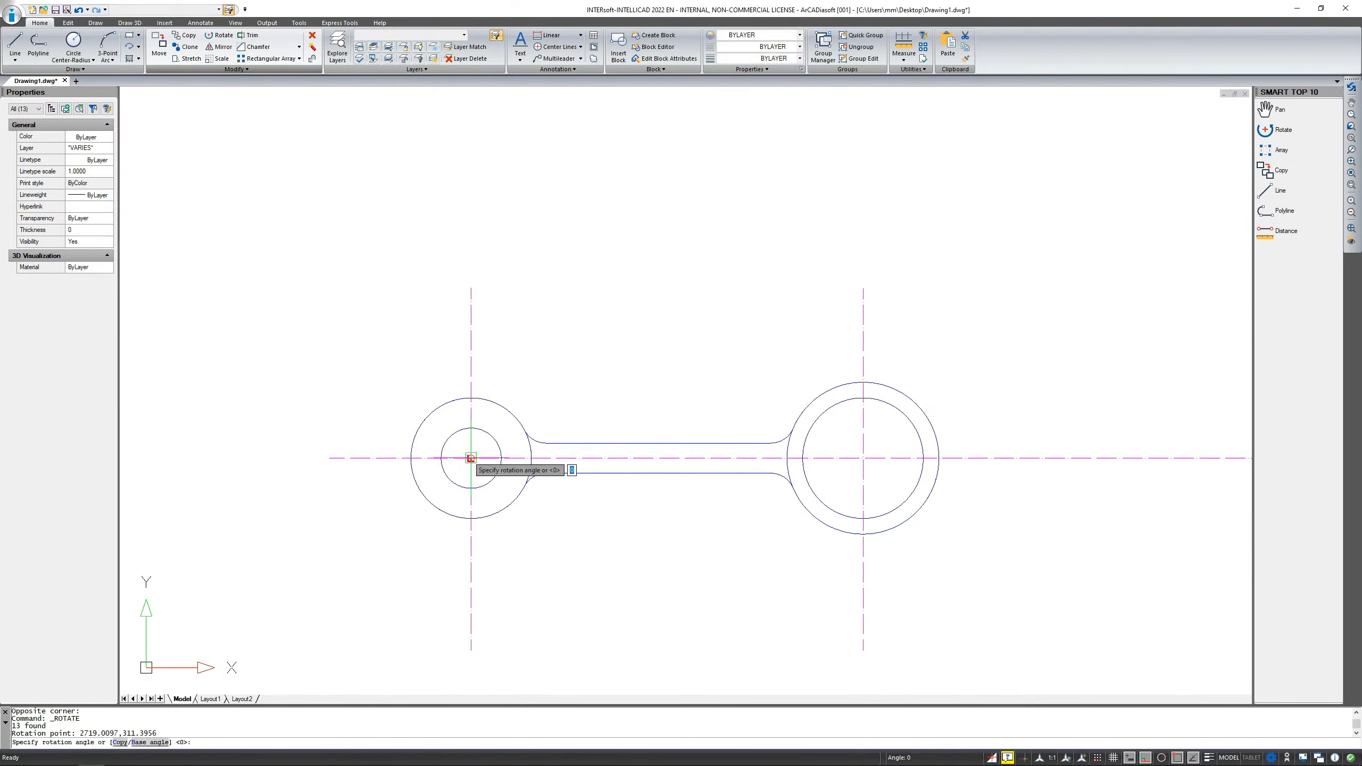
left_click(1130, 757)
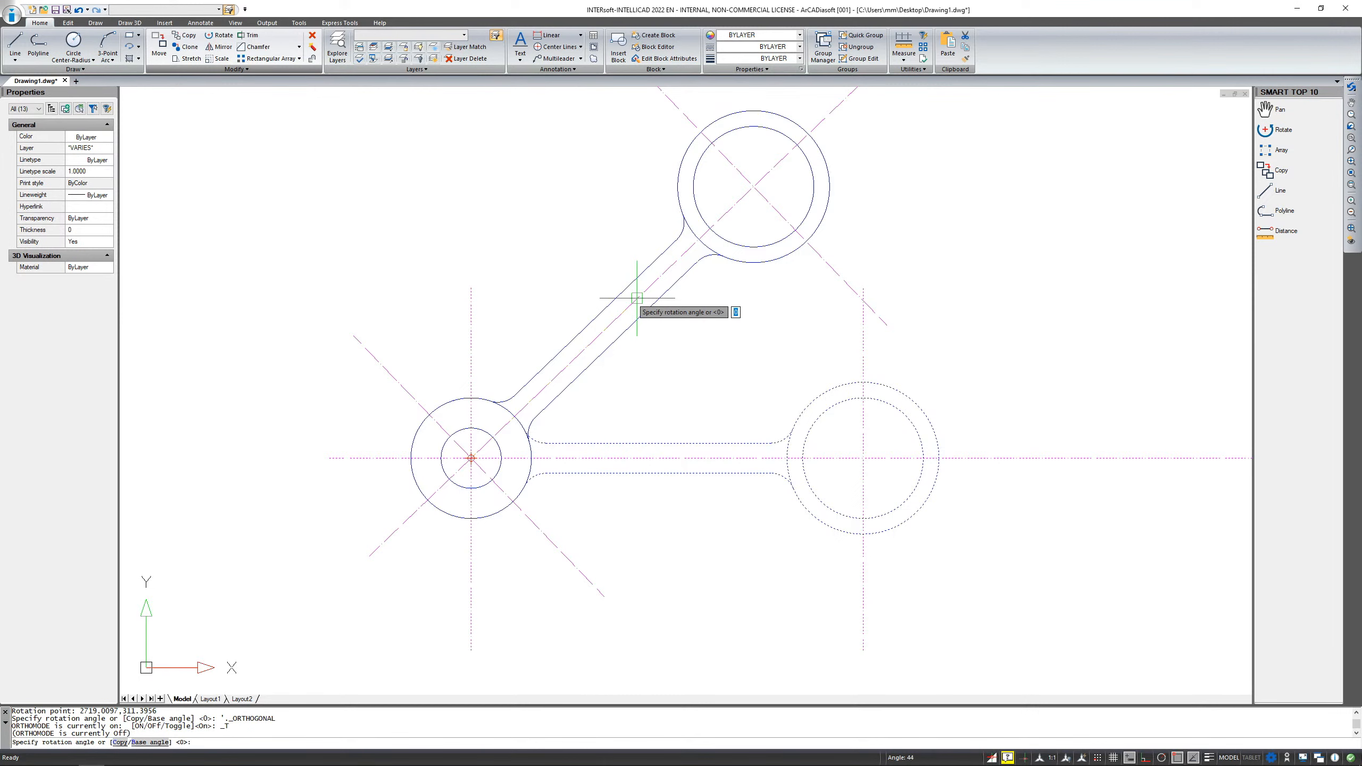
type("30")
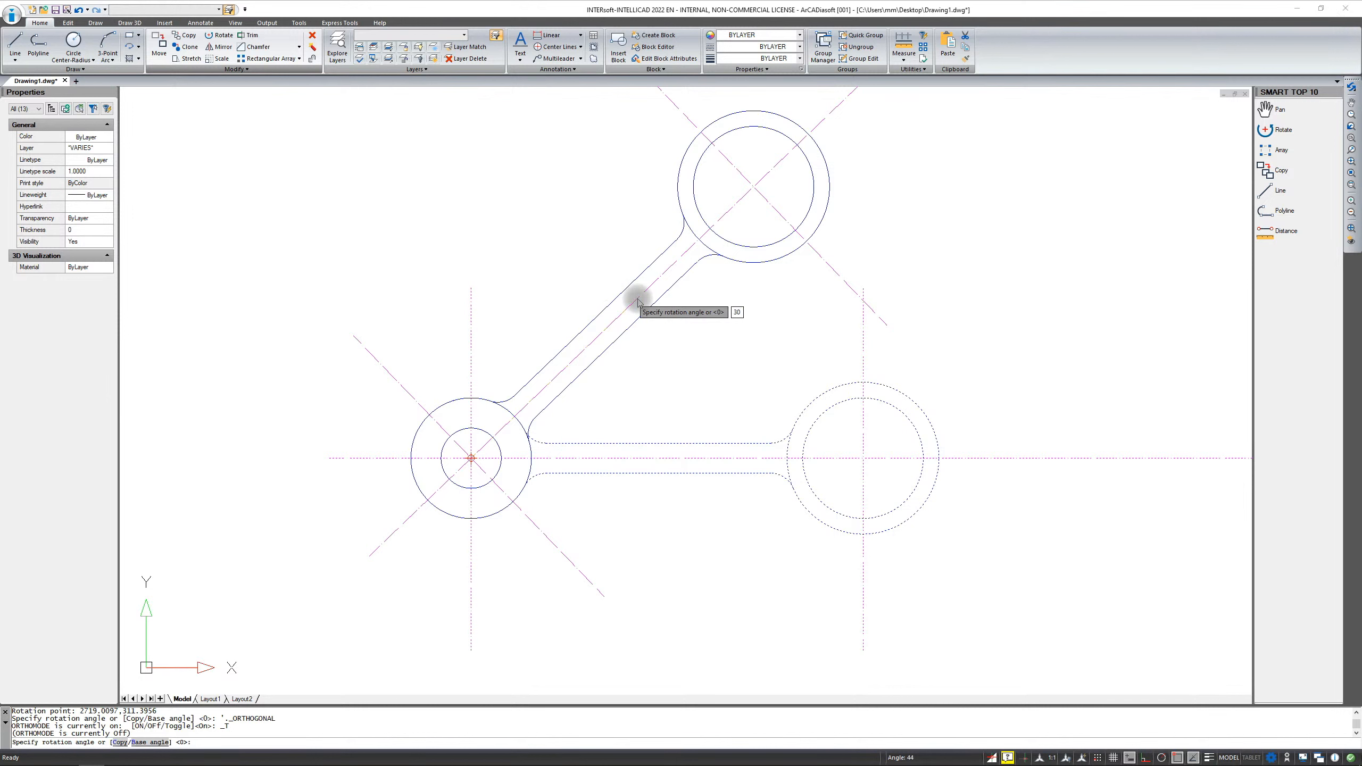
key("Return")
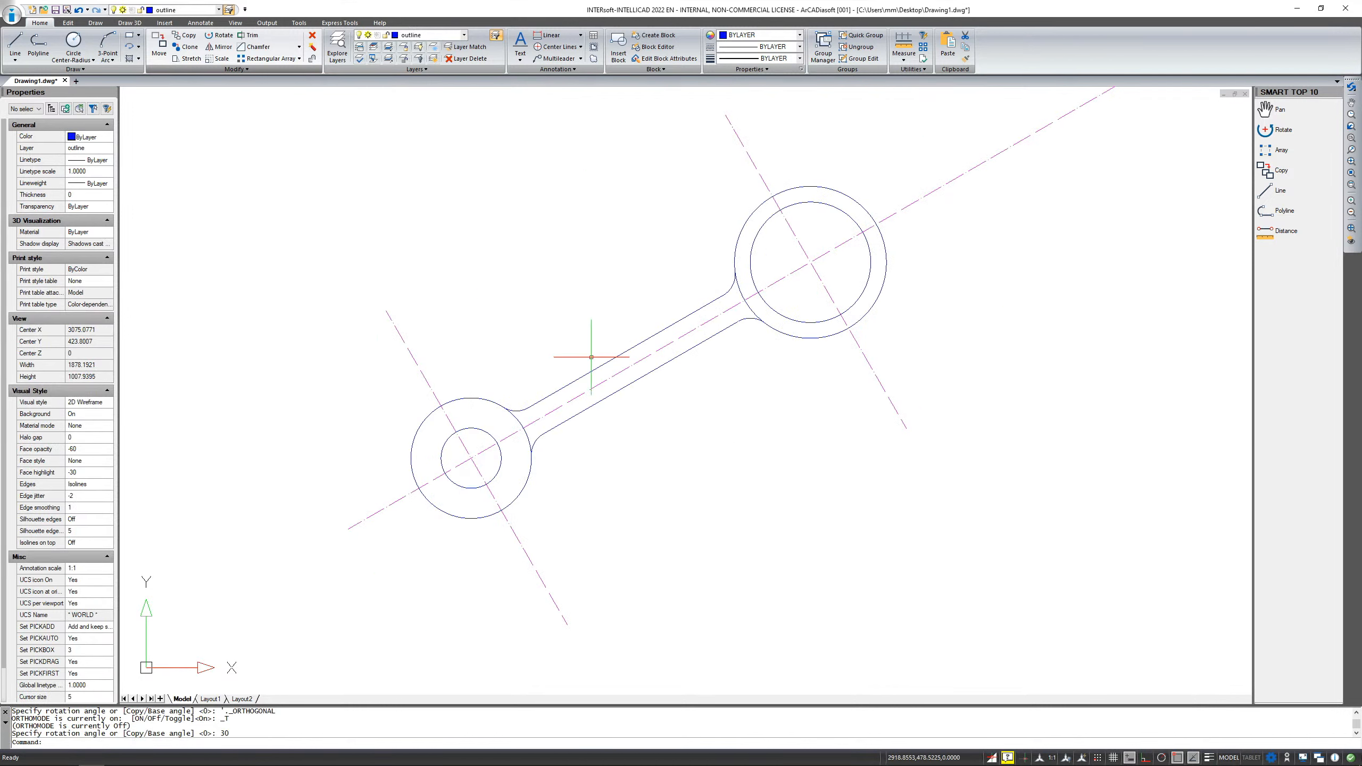
key("ctrl+z")
Rotate a copy of the whole two-circle link 30° about the smaller end's centre, with orthogonal mode off.
left_click(1066, 246)
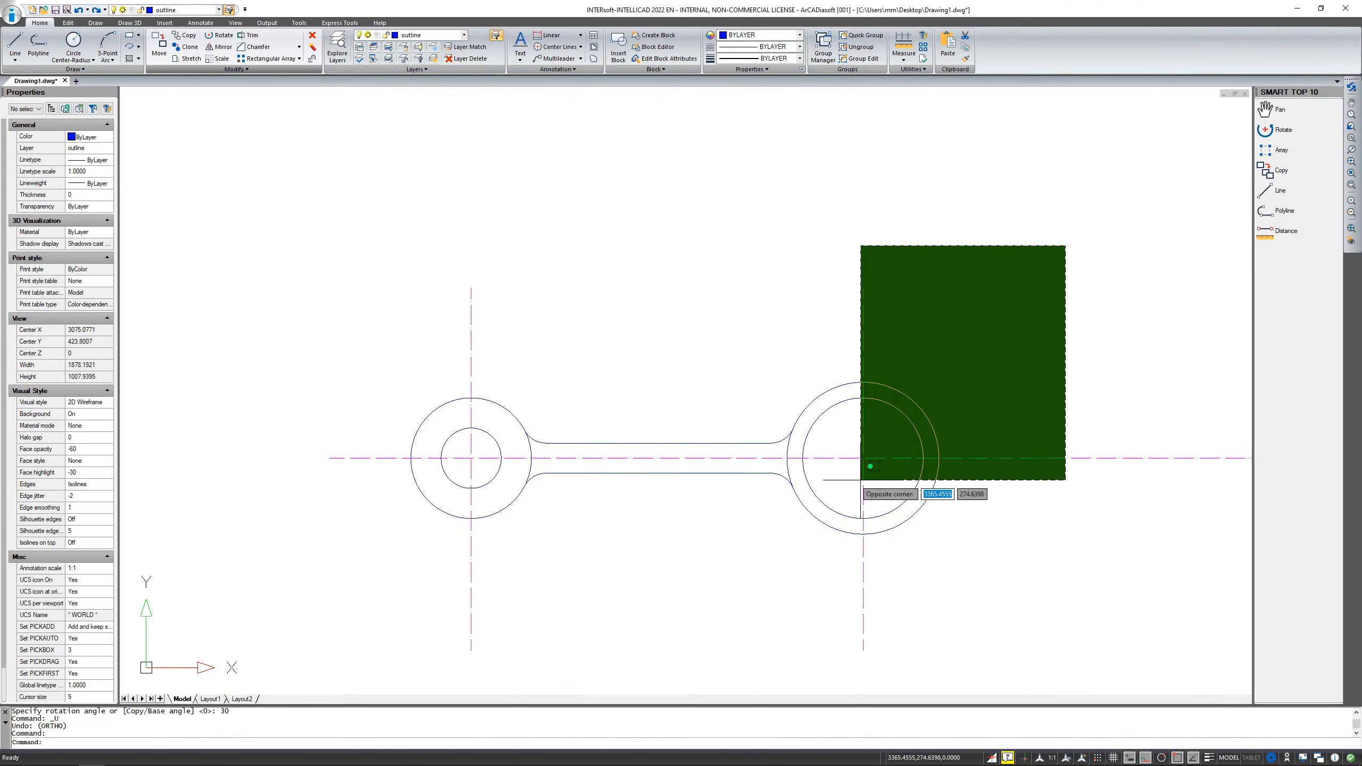
left_click(336, 610)
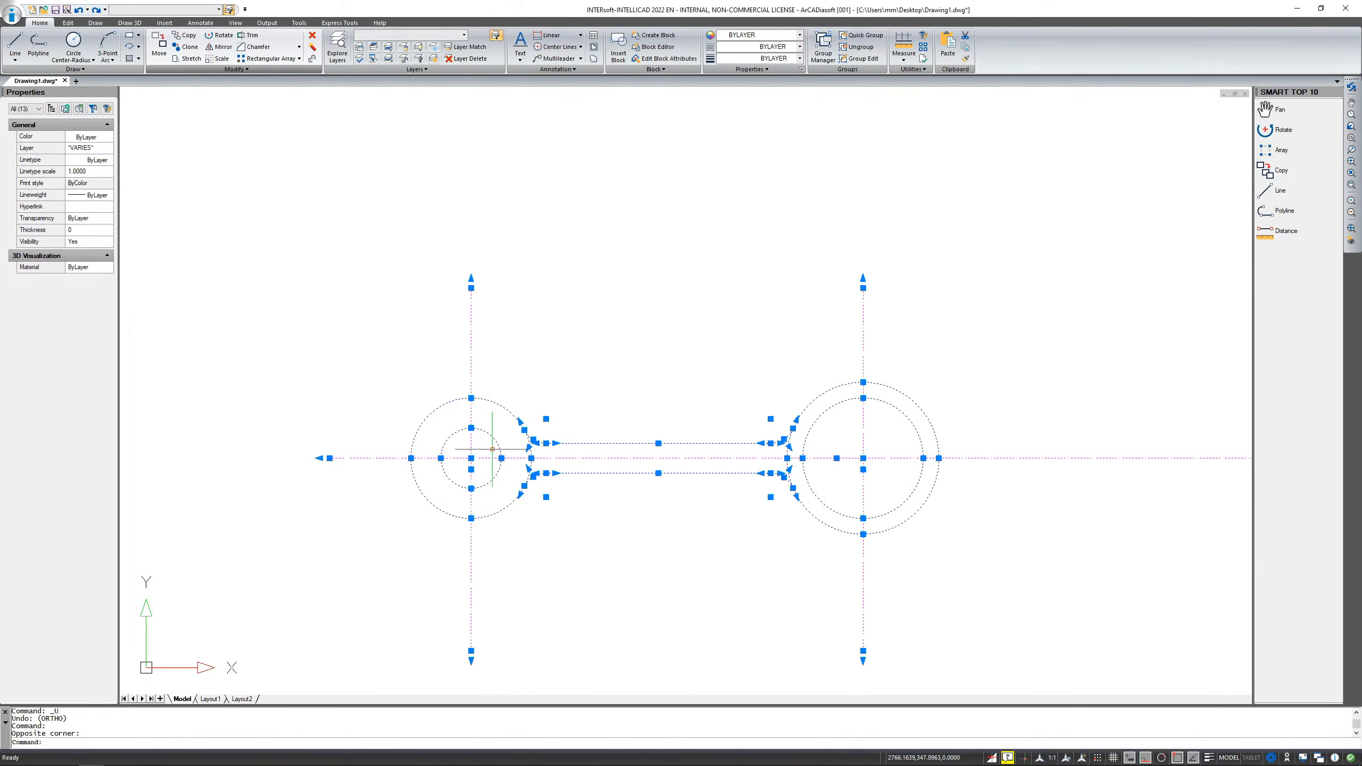
right_click(551, 339)
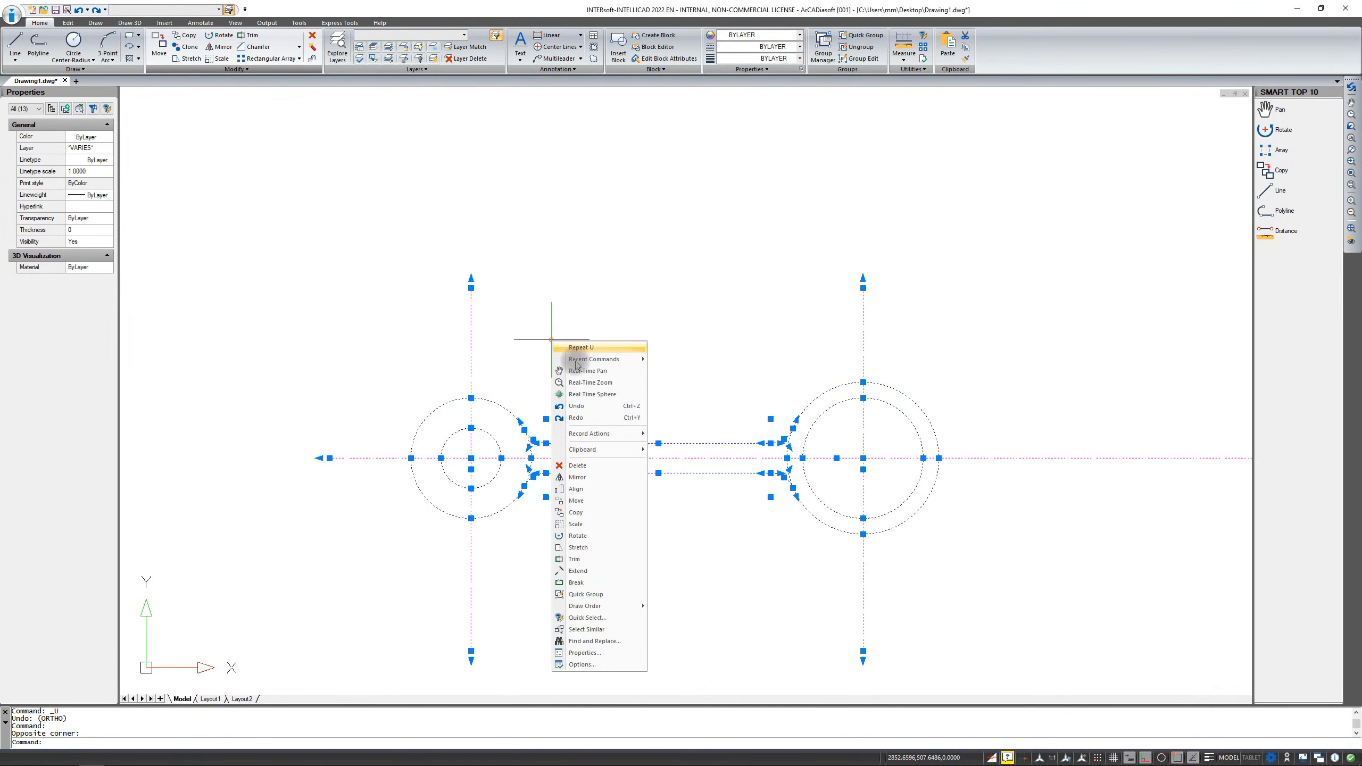
left_click(576, 535)
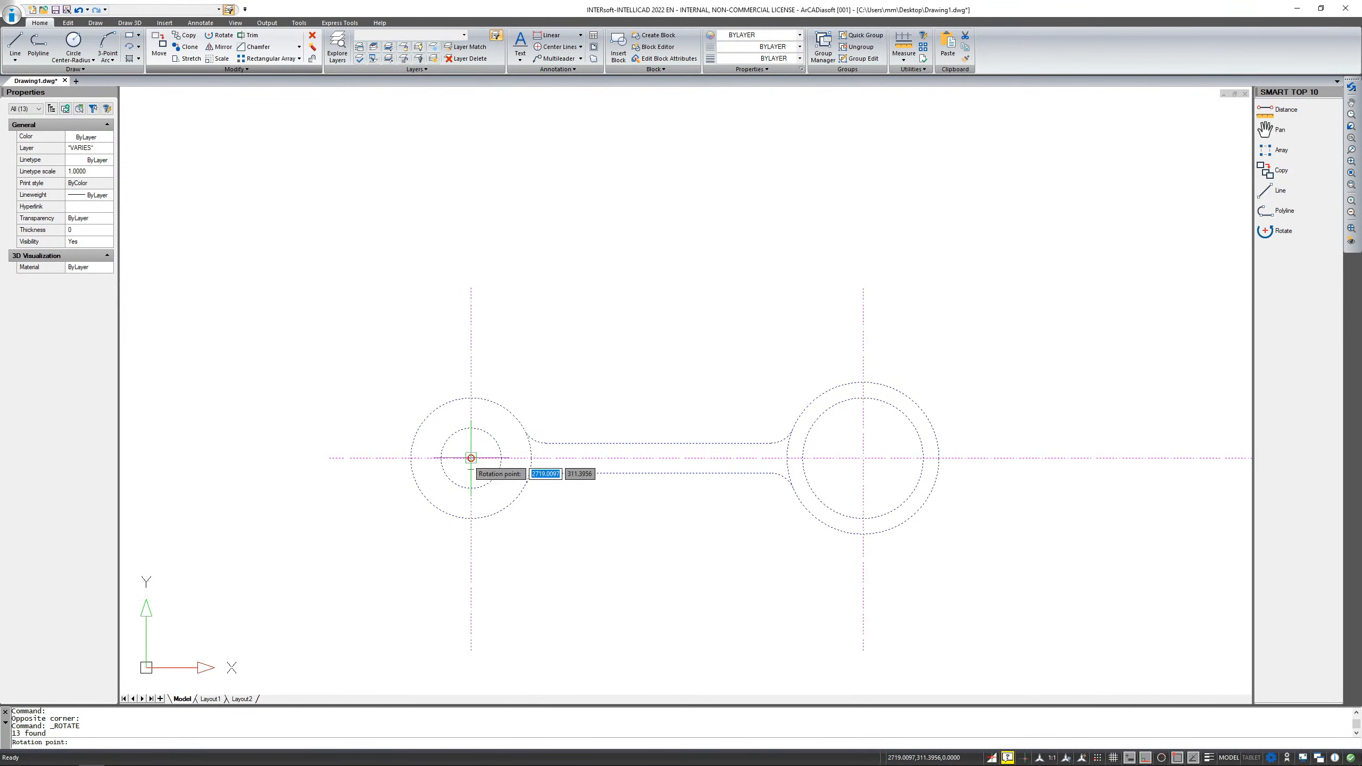
left_click(471, 458)
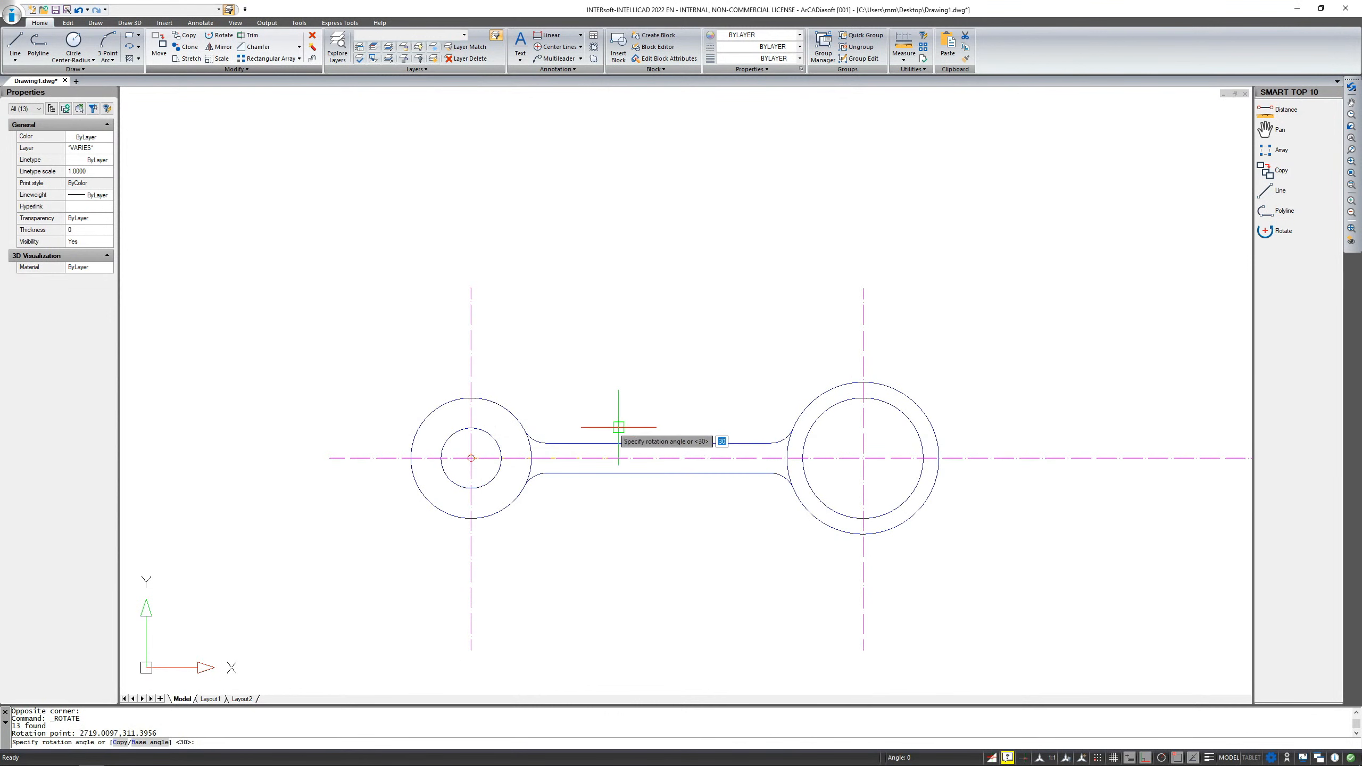
left_click(1144, 757)
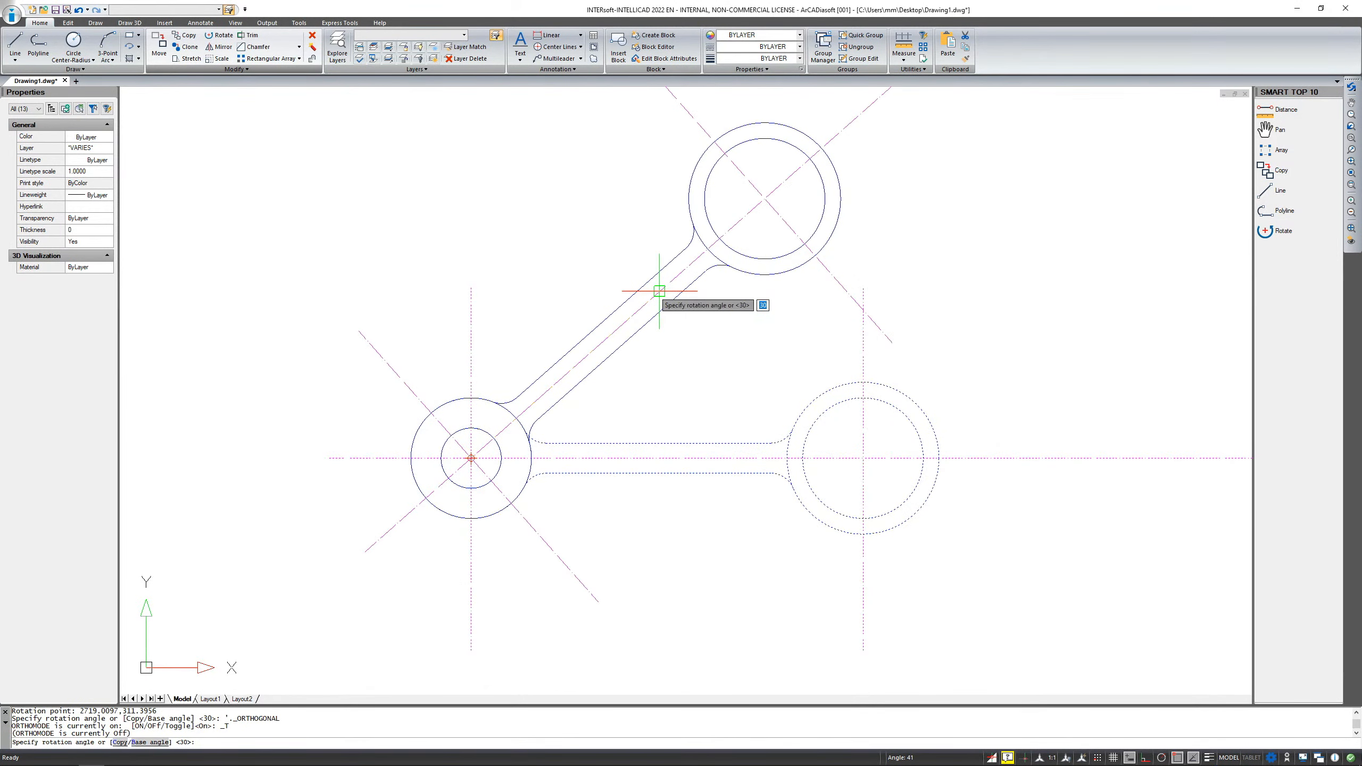
key("Down")
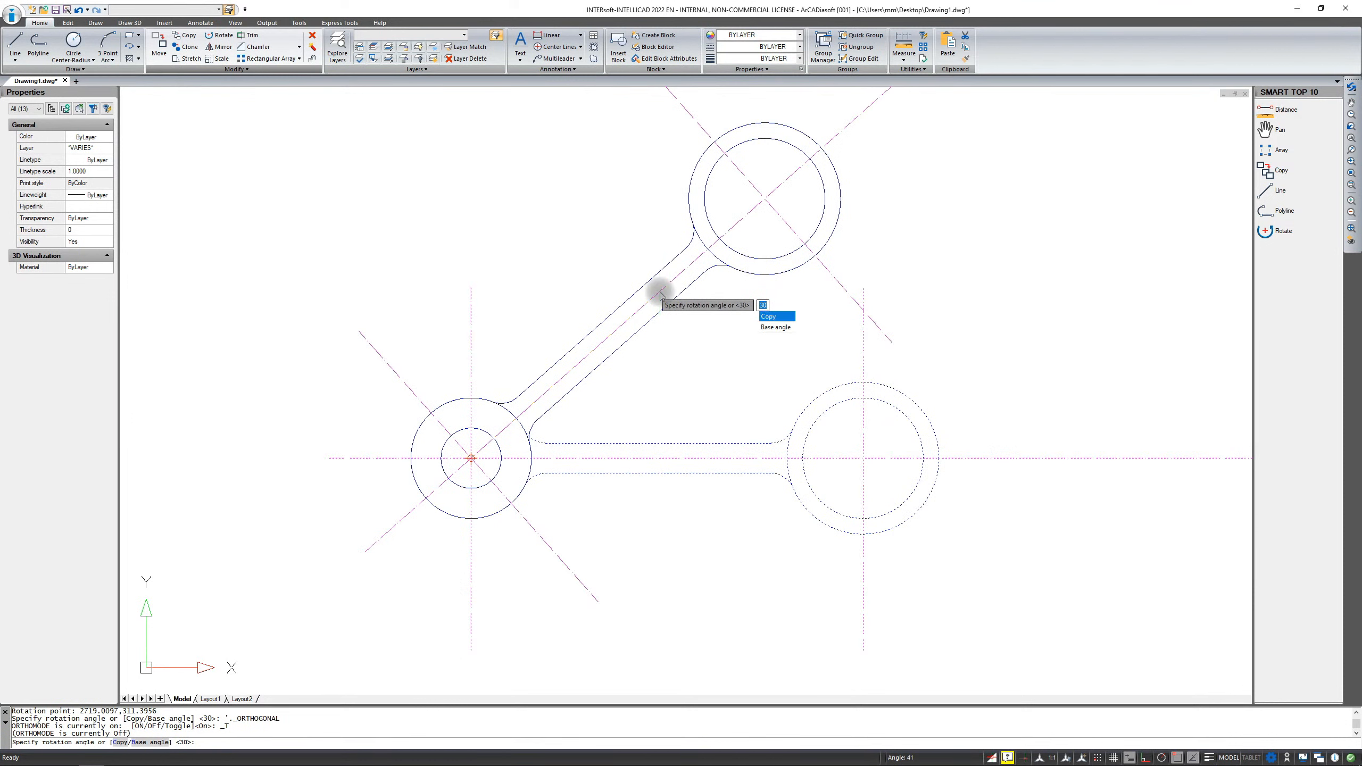
key("Return")
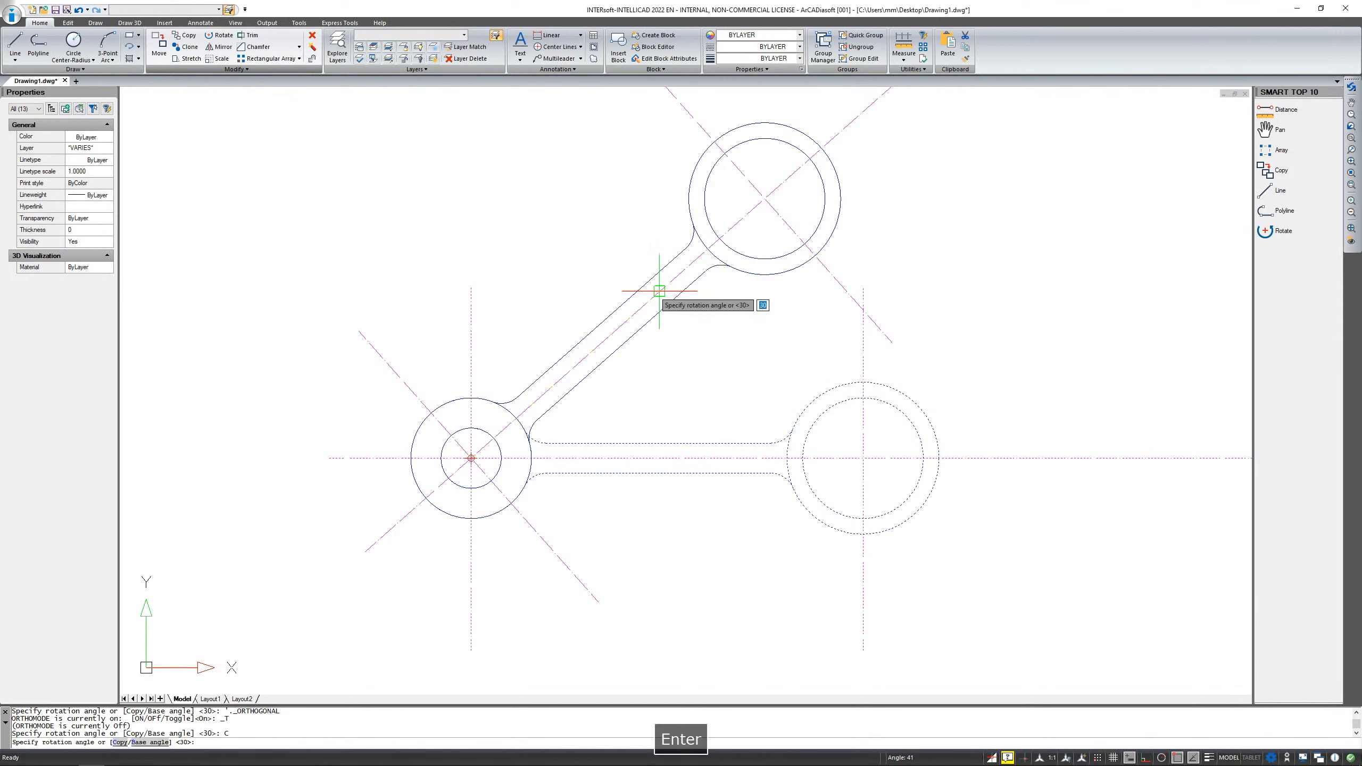
key("Return")
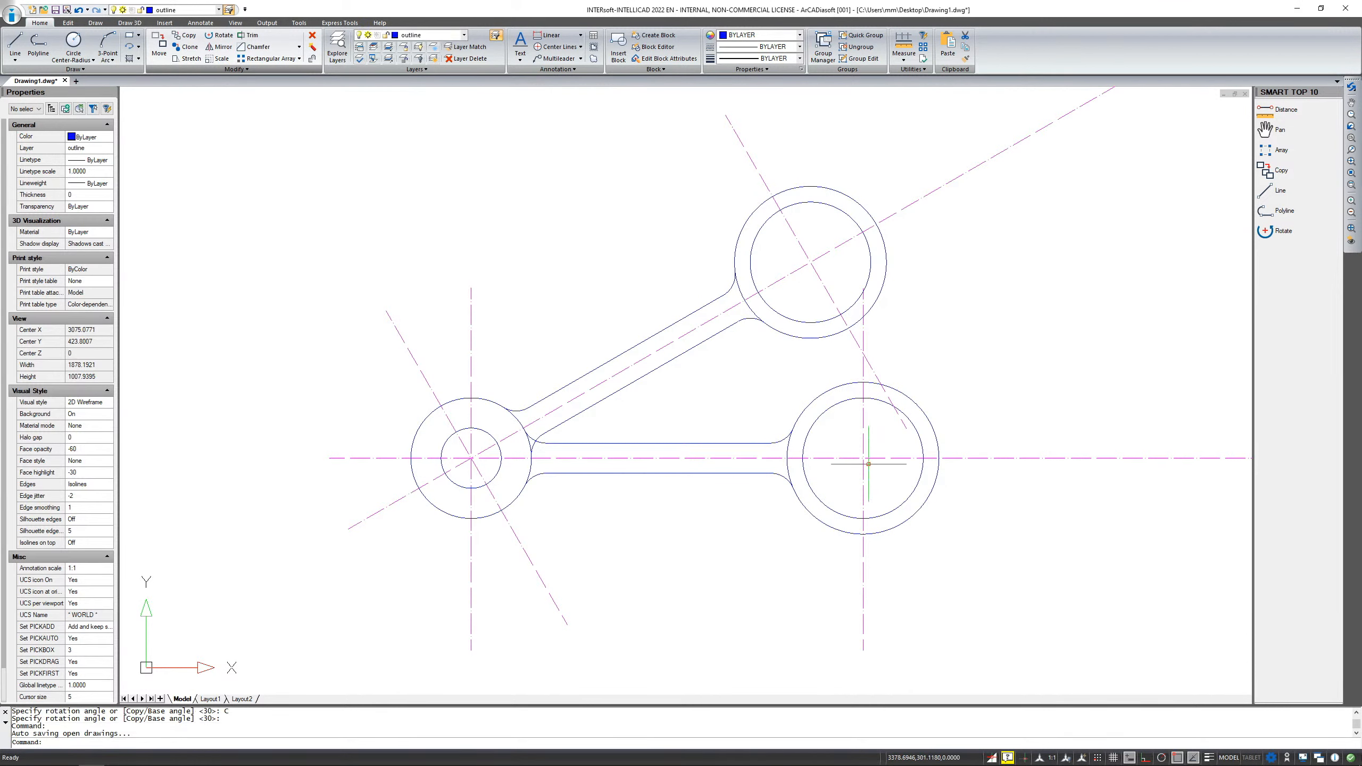
Rotate a copy of the horizontal link by -60° about the smaller end's centre, leaving the slanted cross axis there out of the selection.
left_click_drag(961, 573, 496, 455)
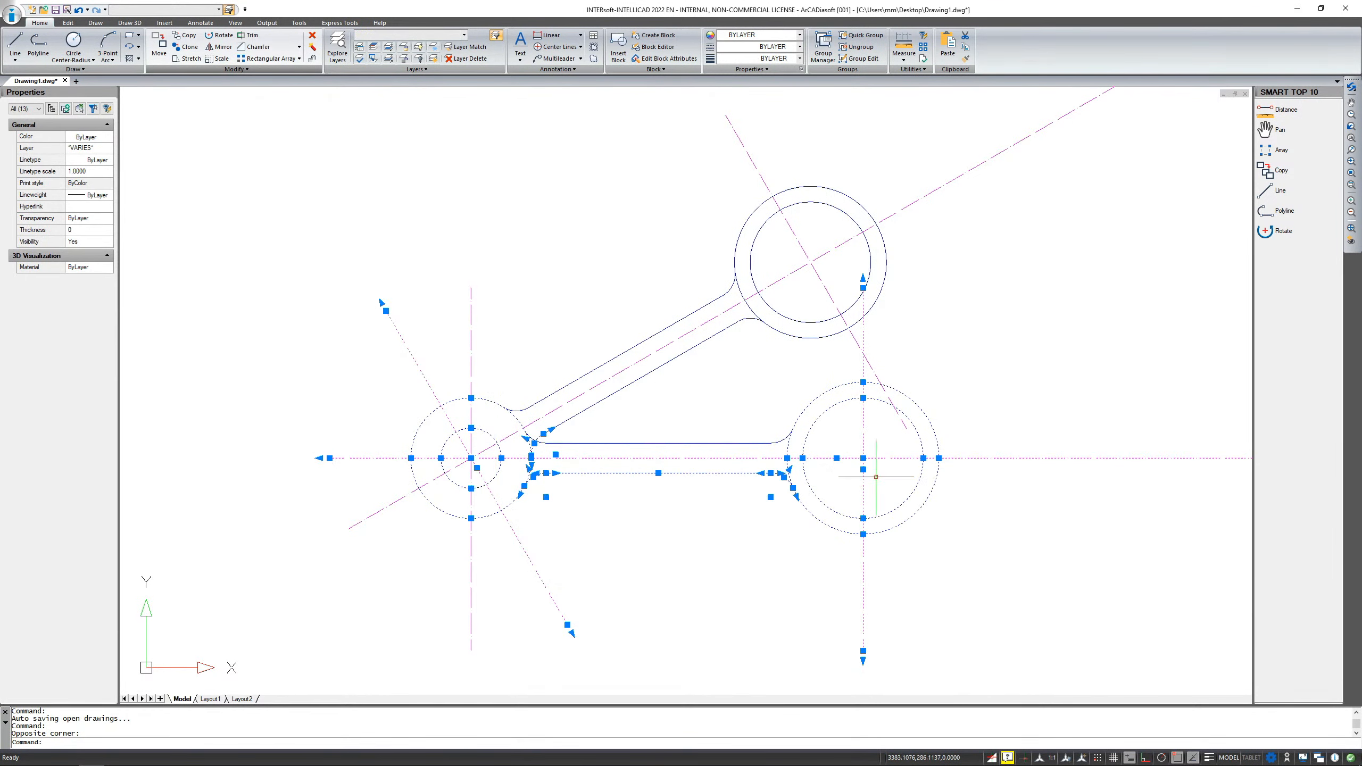
left_click_drag(794, 411, 533, 443)
scroll(534, 443, "up", 1)
scroll(533, 440, "up", 1)
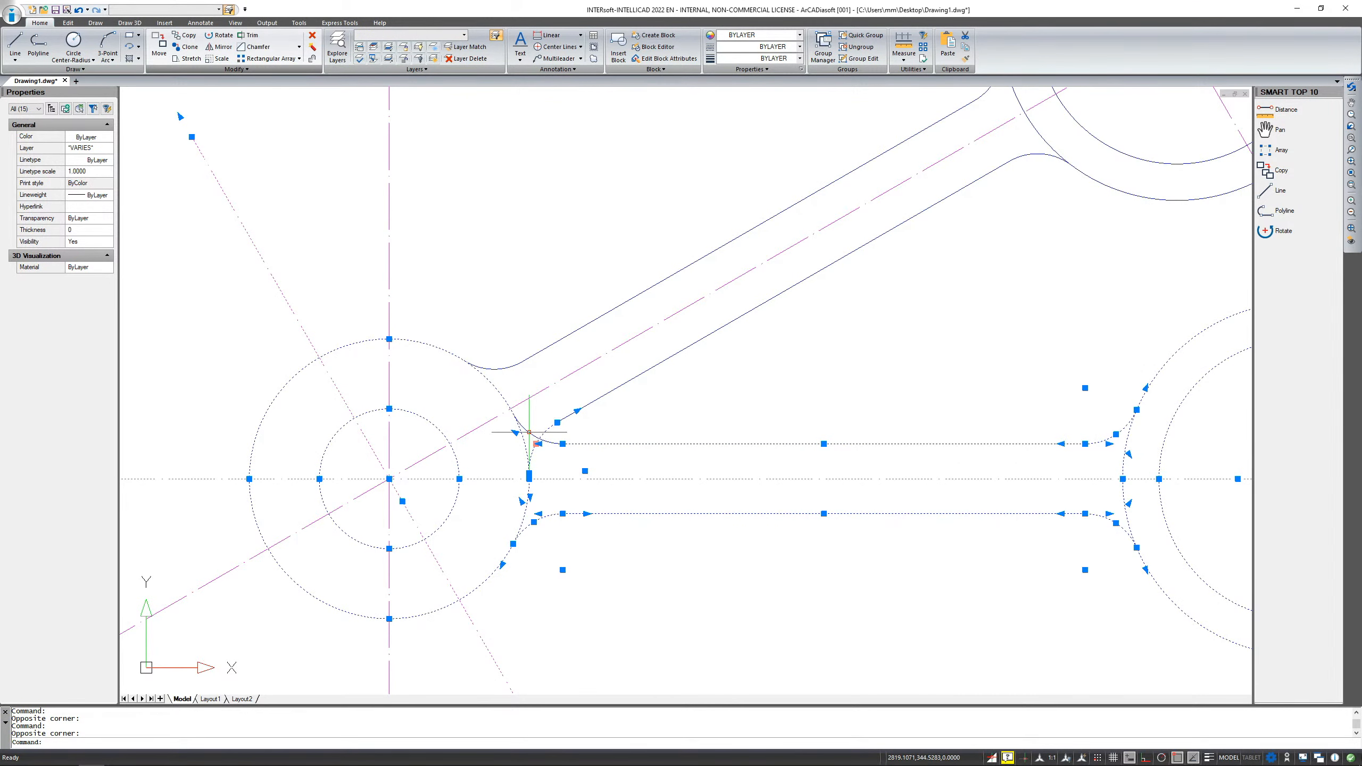
left_click(529, 432)
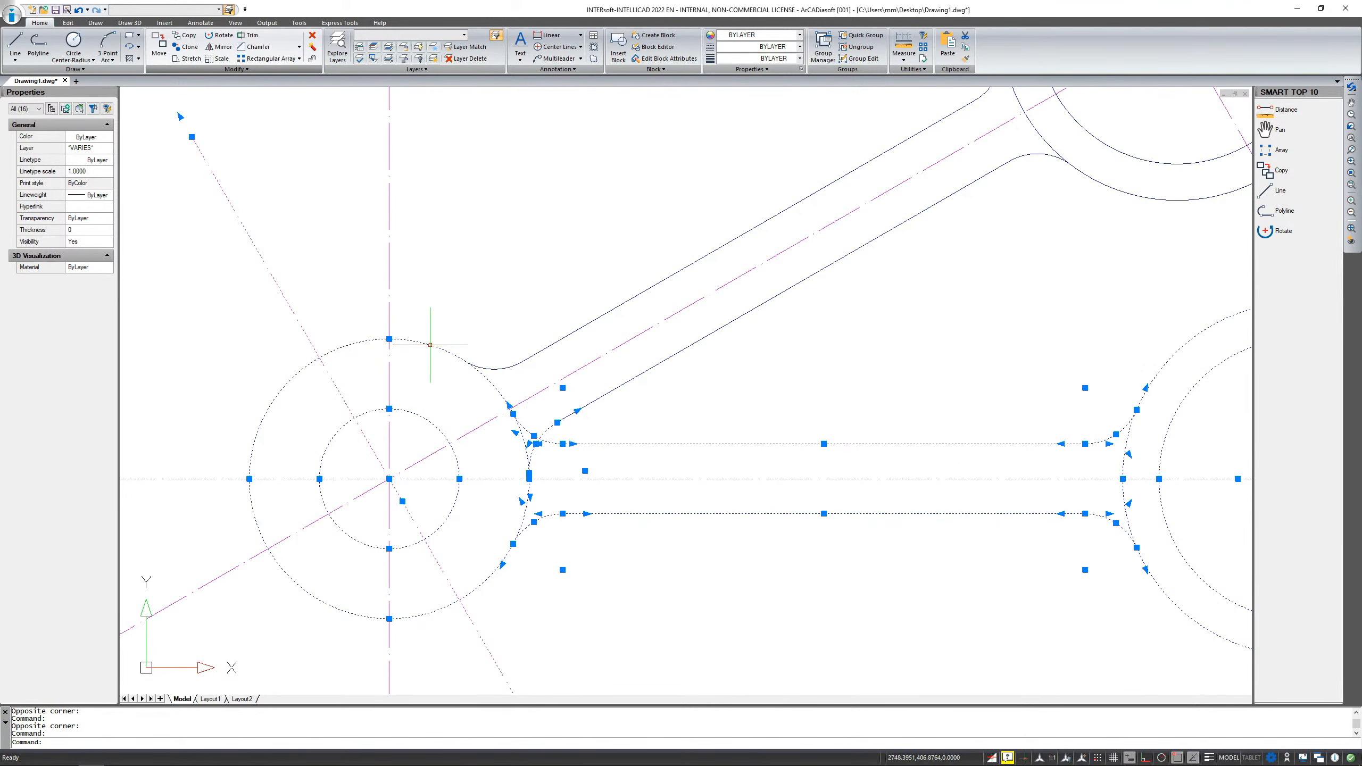
left_click(429, 344, "shift")
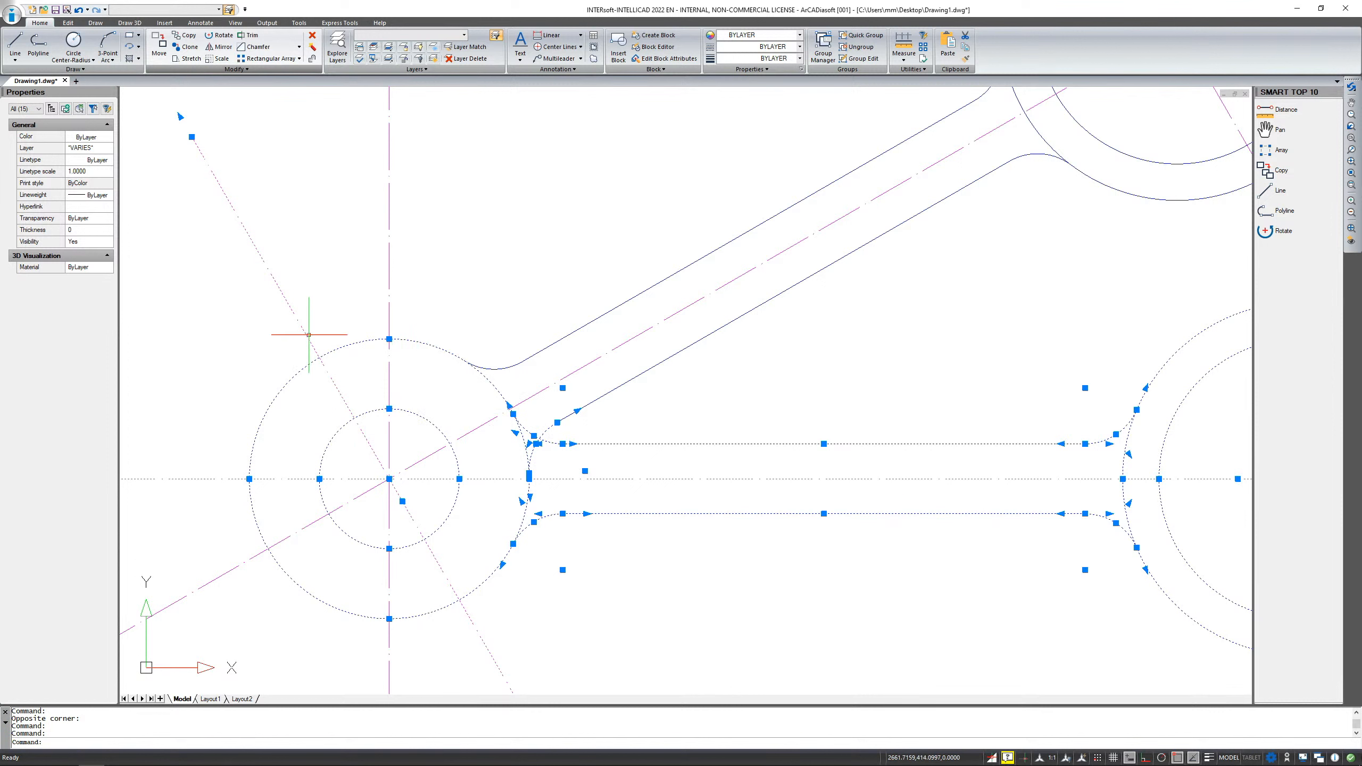
left_click(303, 335, "shift")
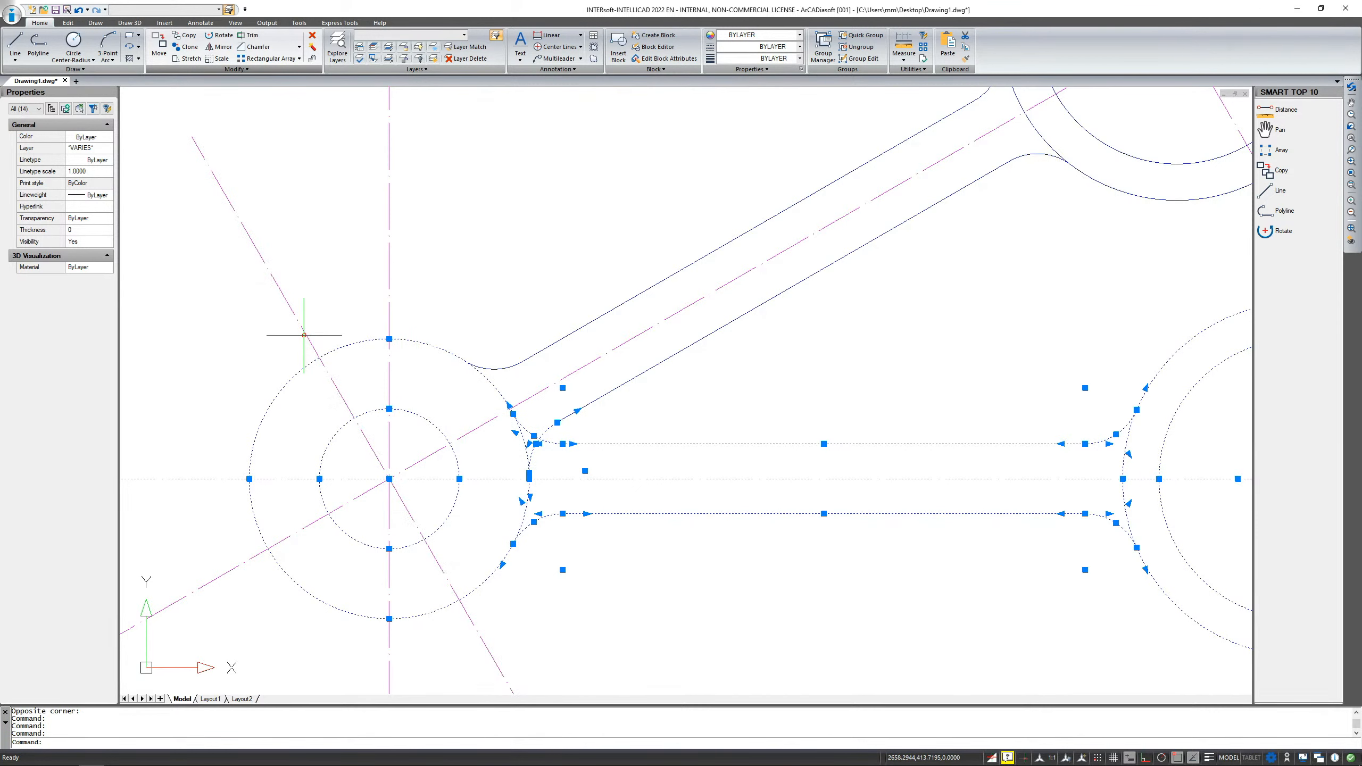
scroll(471, 313, "down", 3)
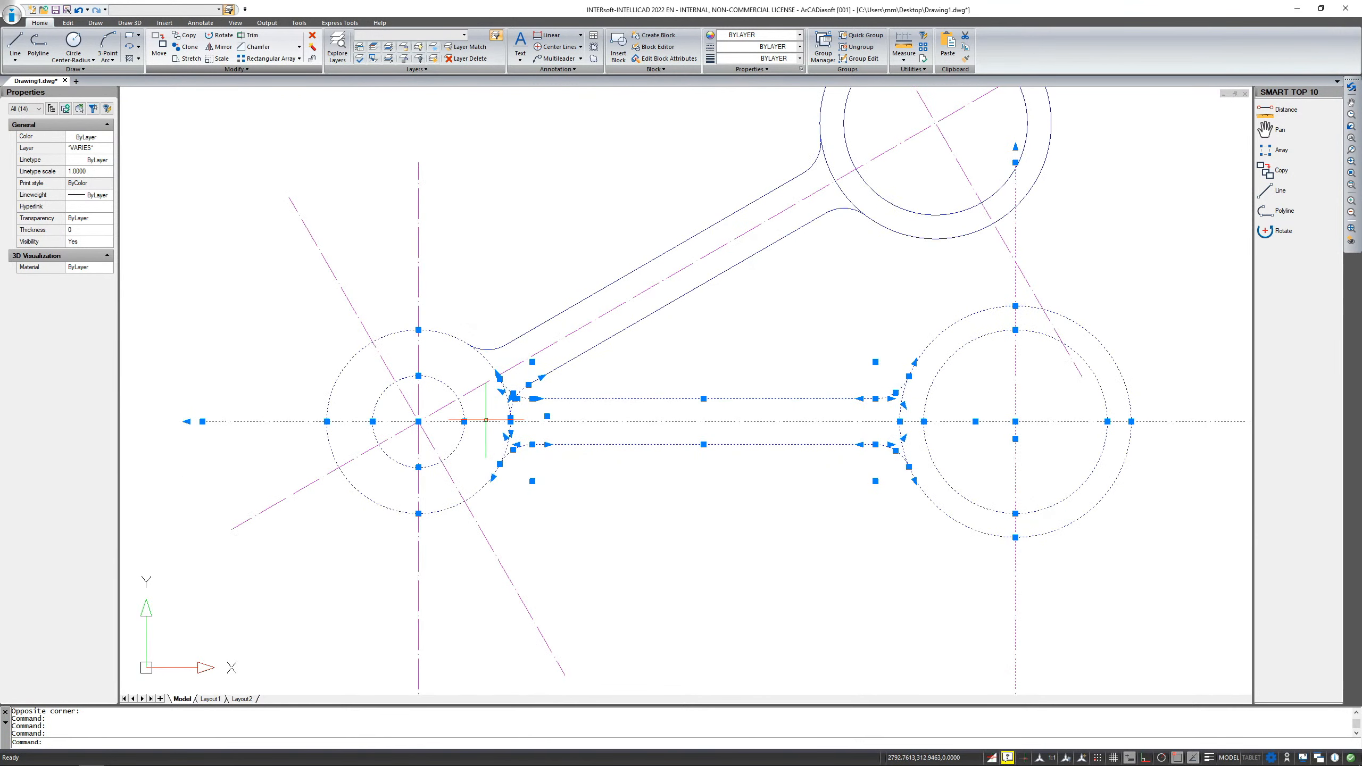
left_click(279, 421, "shift")
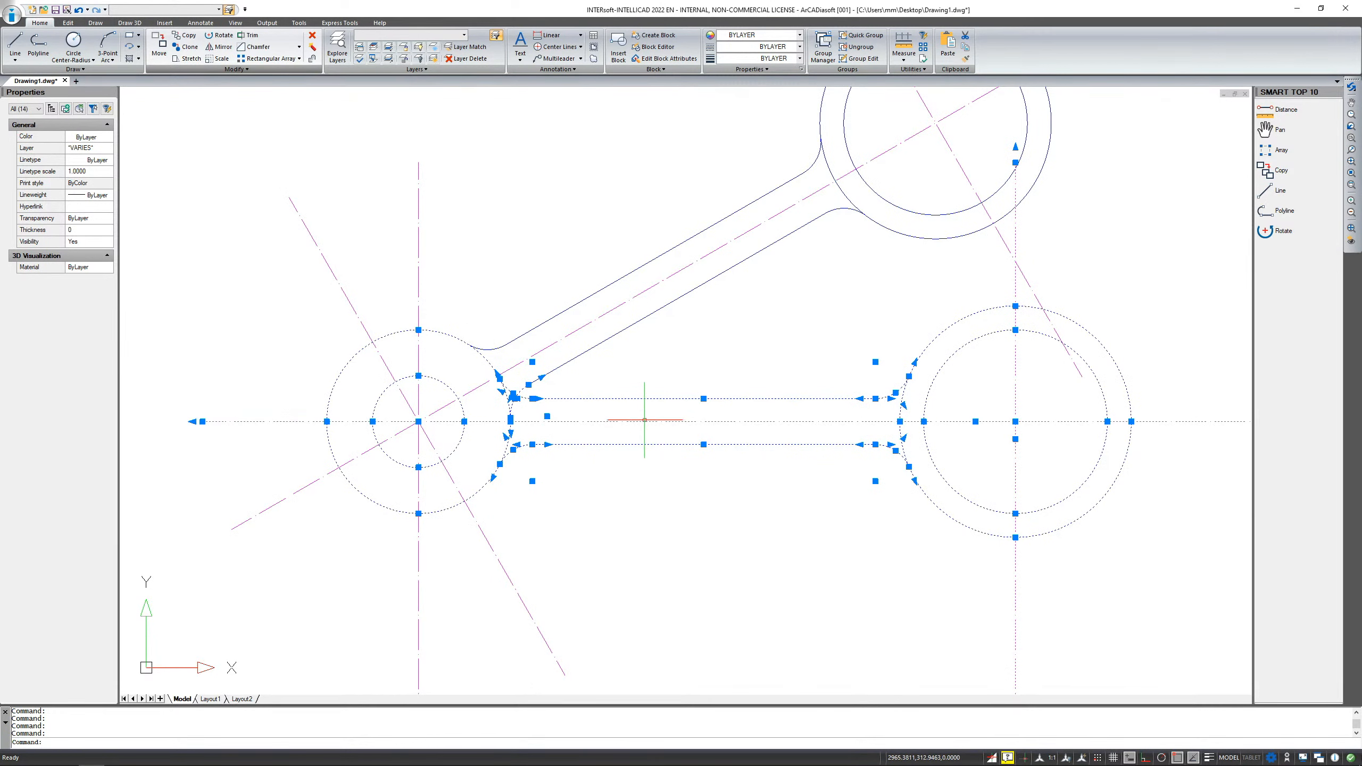
scroll(665, 346, "down", 4)
scroll(608, 357, "up", 3)
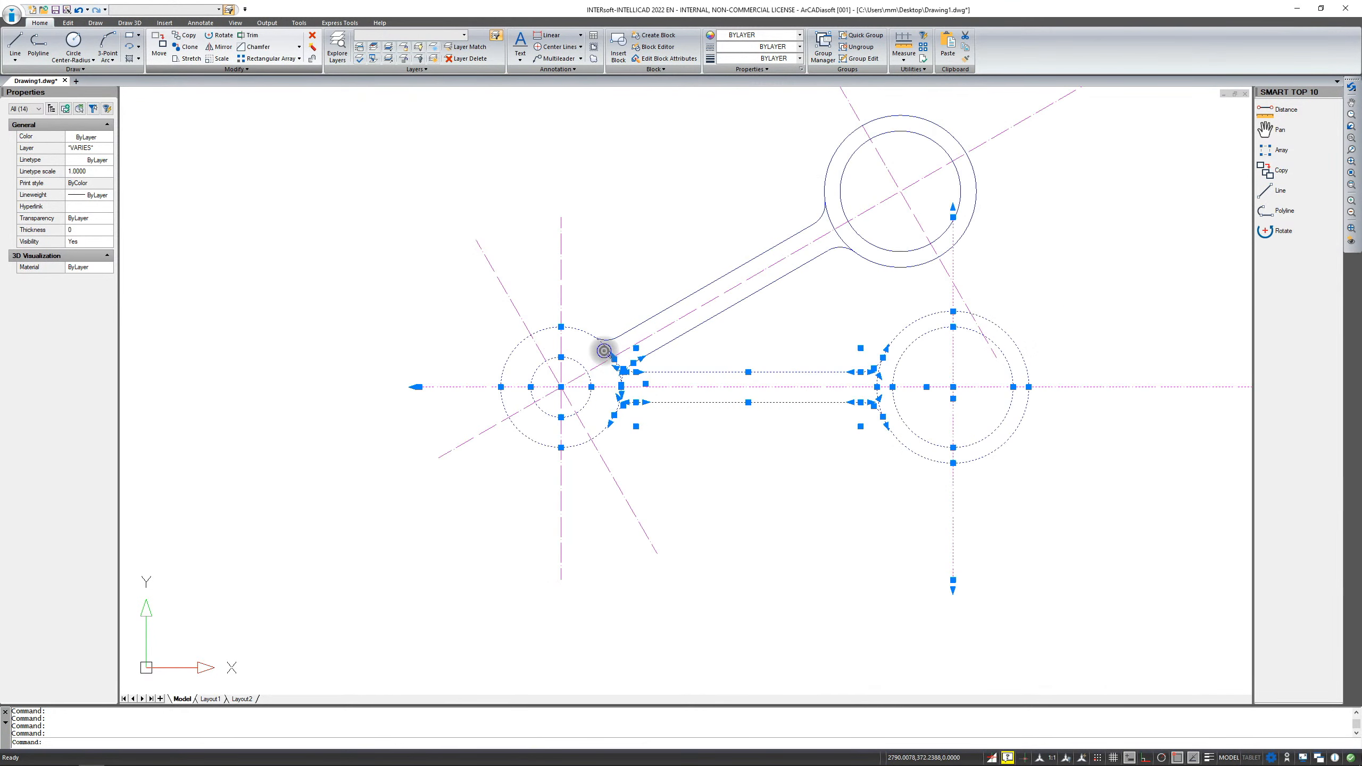
right_click(604, 349)
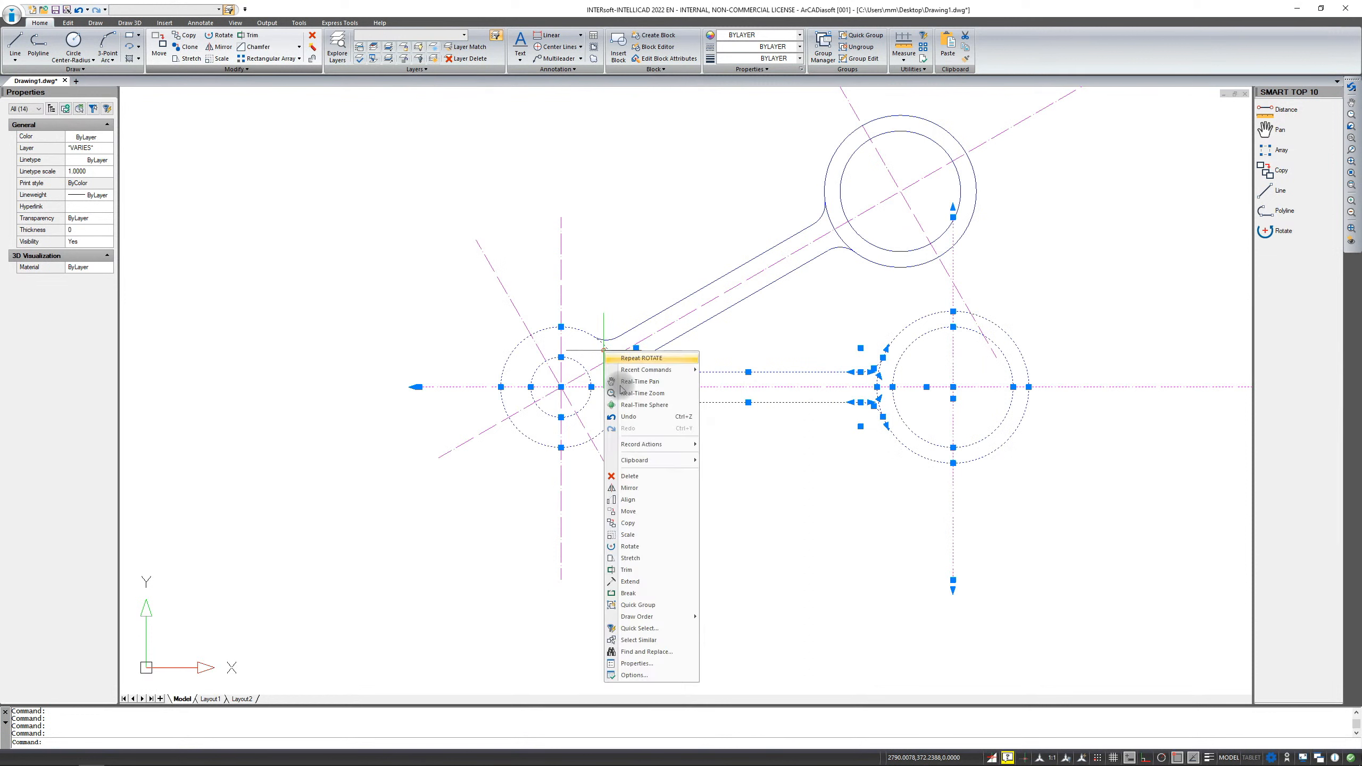
left_click(628, 546)
left_click(561, 387)
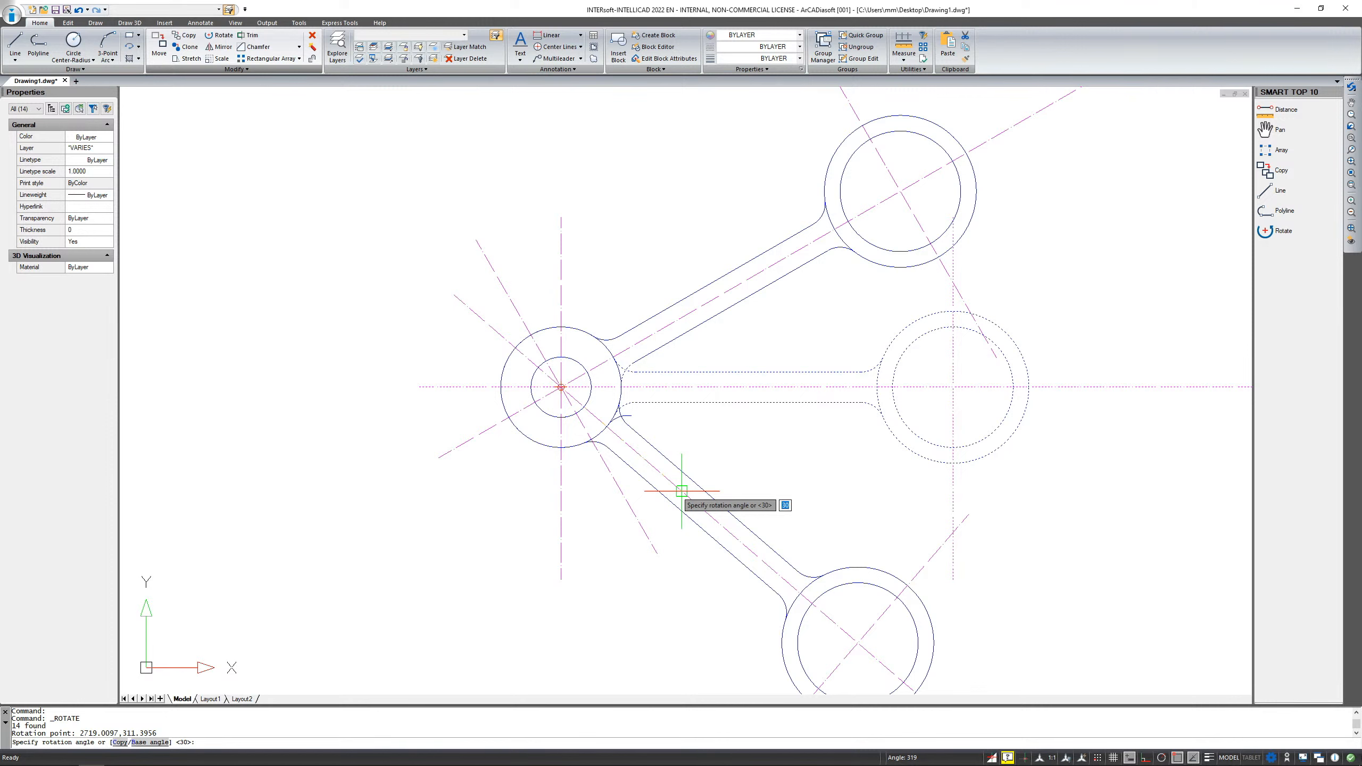
key("Down")
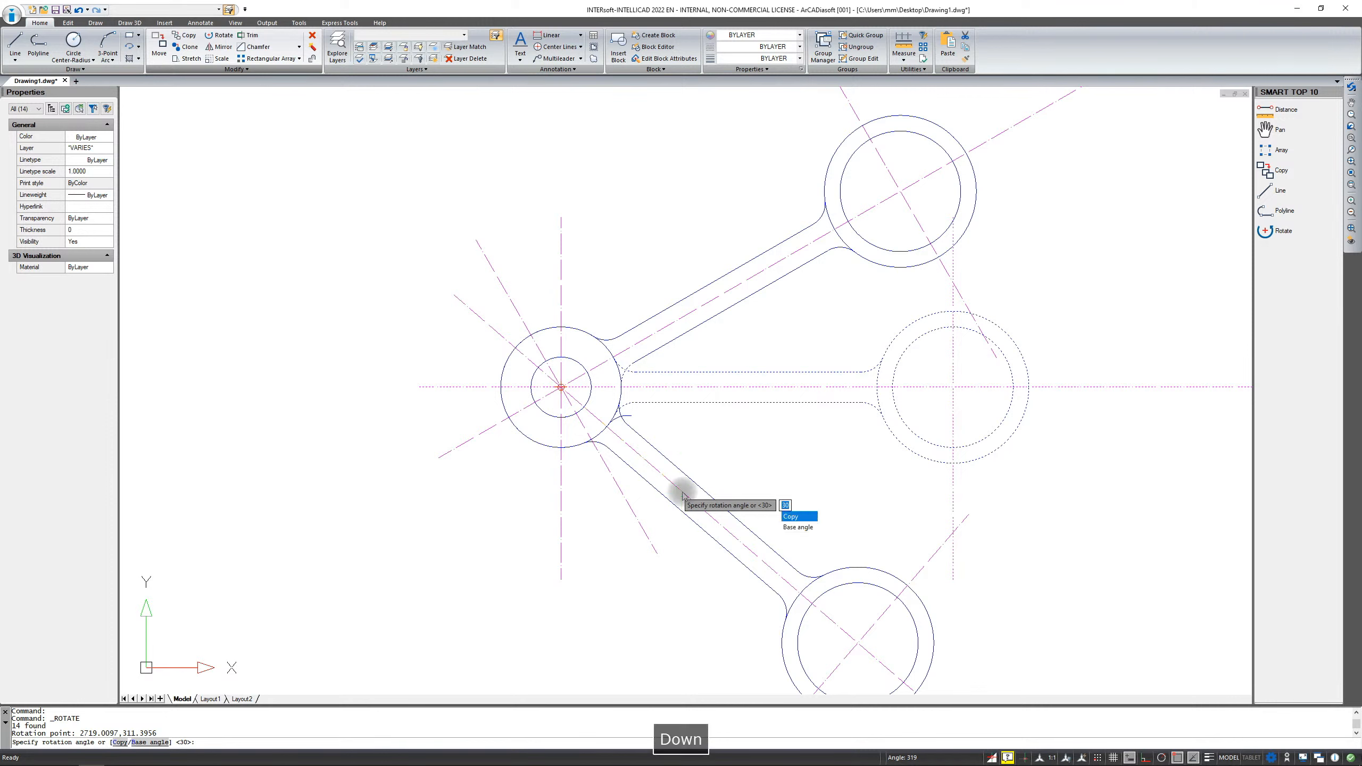
key("Return")
type("-")
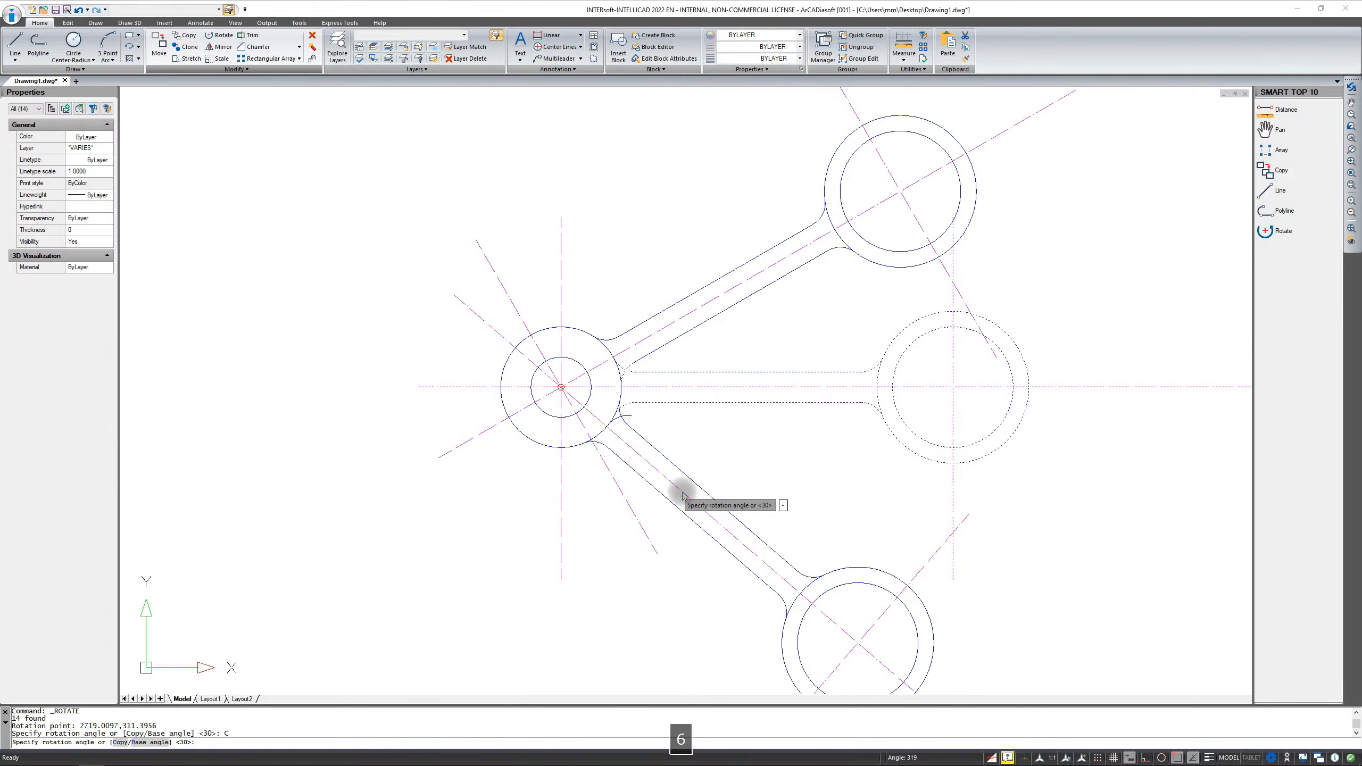
type("60")
key("Return")
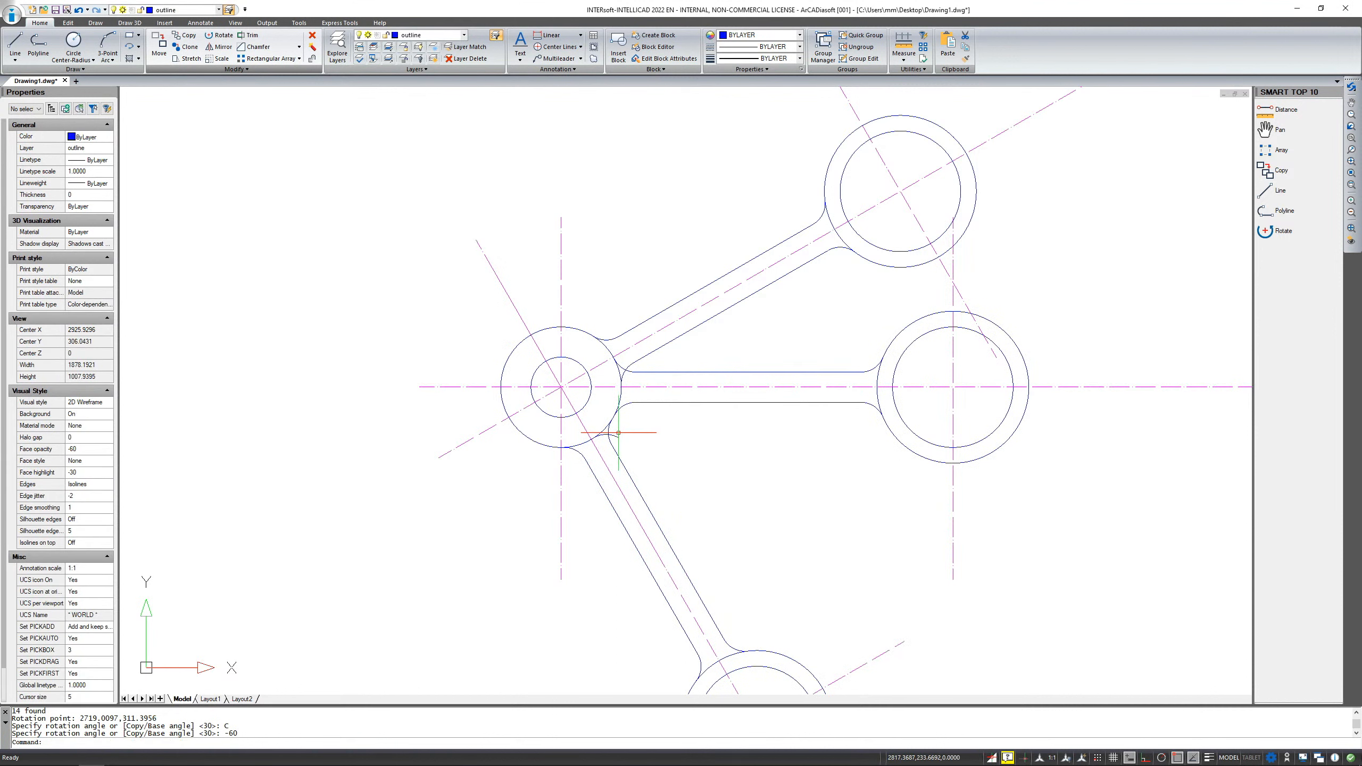
Delete the stray fillet arc where the downward link copy meets the smaller end's outer circle.
left_click(613, 436)
key("Delete")
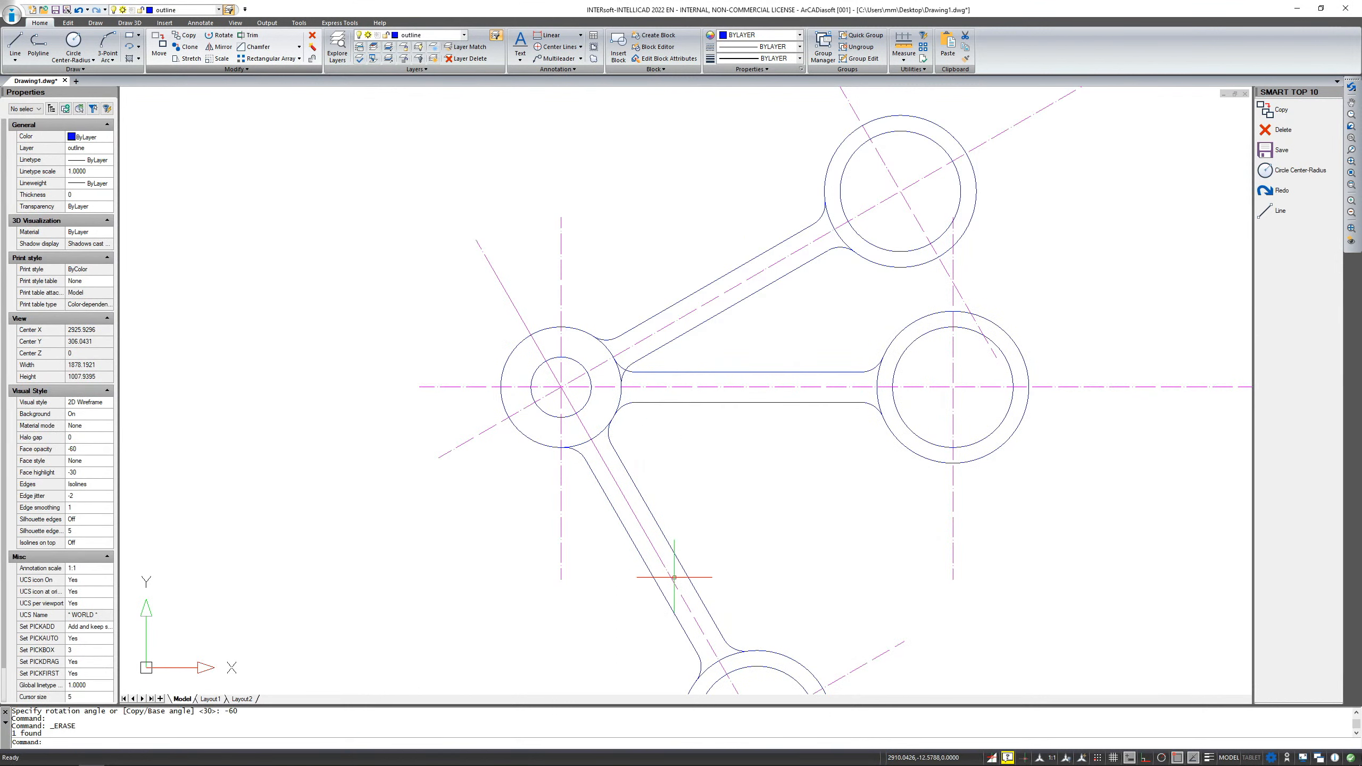
mouse_move(775, 492)
middle_mouse_down()
mouse_move(663, 365)
mouse_move(708, 523)
middle_mouse_up()
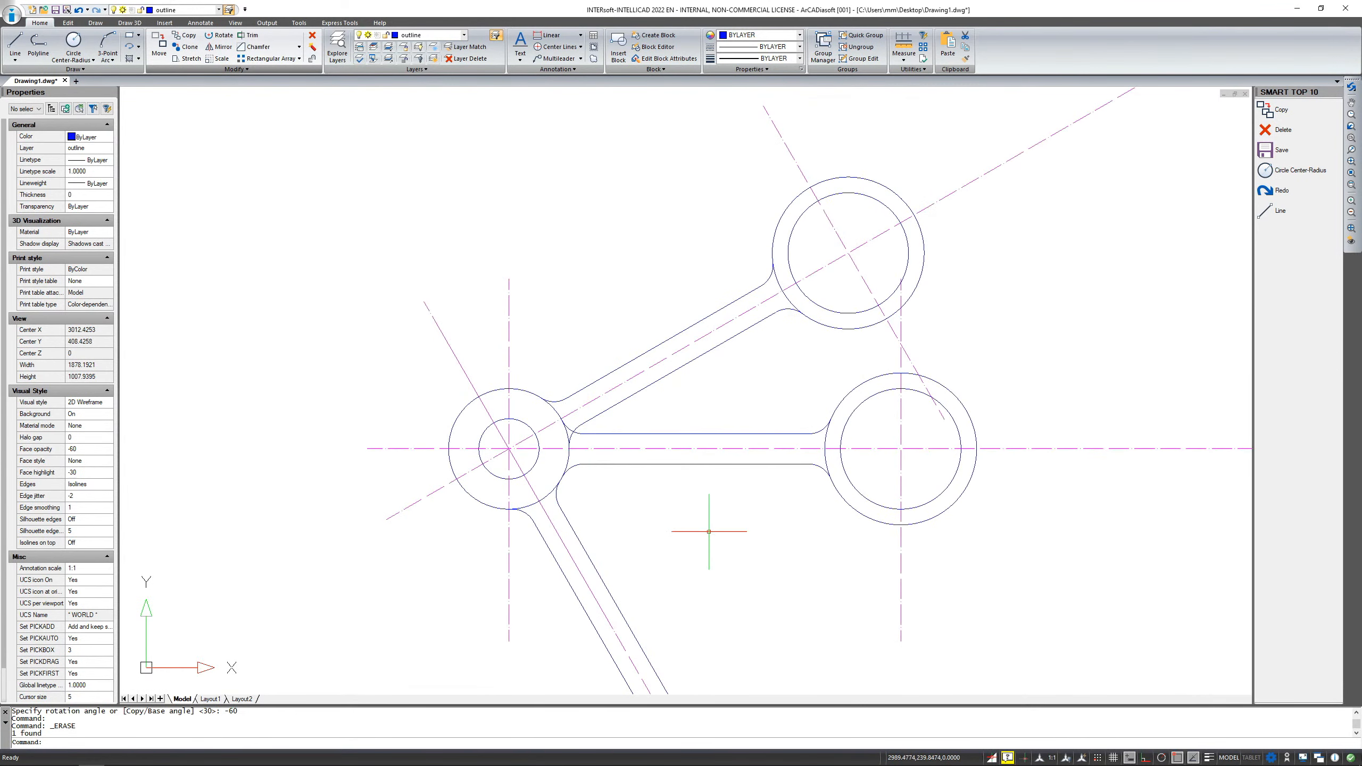
Delete one of the overlapping slanted axis lines that run through the smaller end's centre along the downward link.
left_click(450, 349)
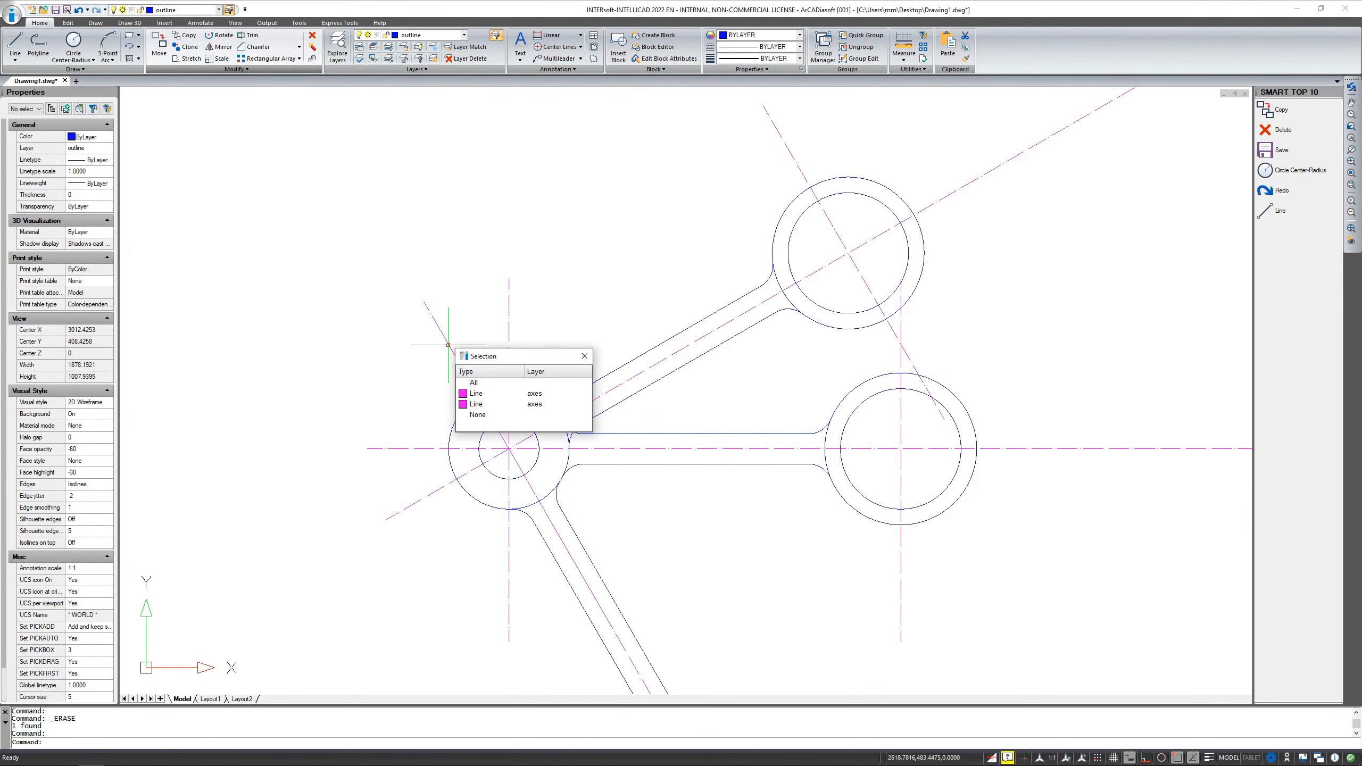
left_click(482, 395)
key("Delete")
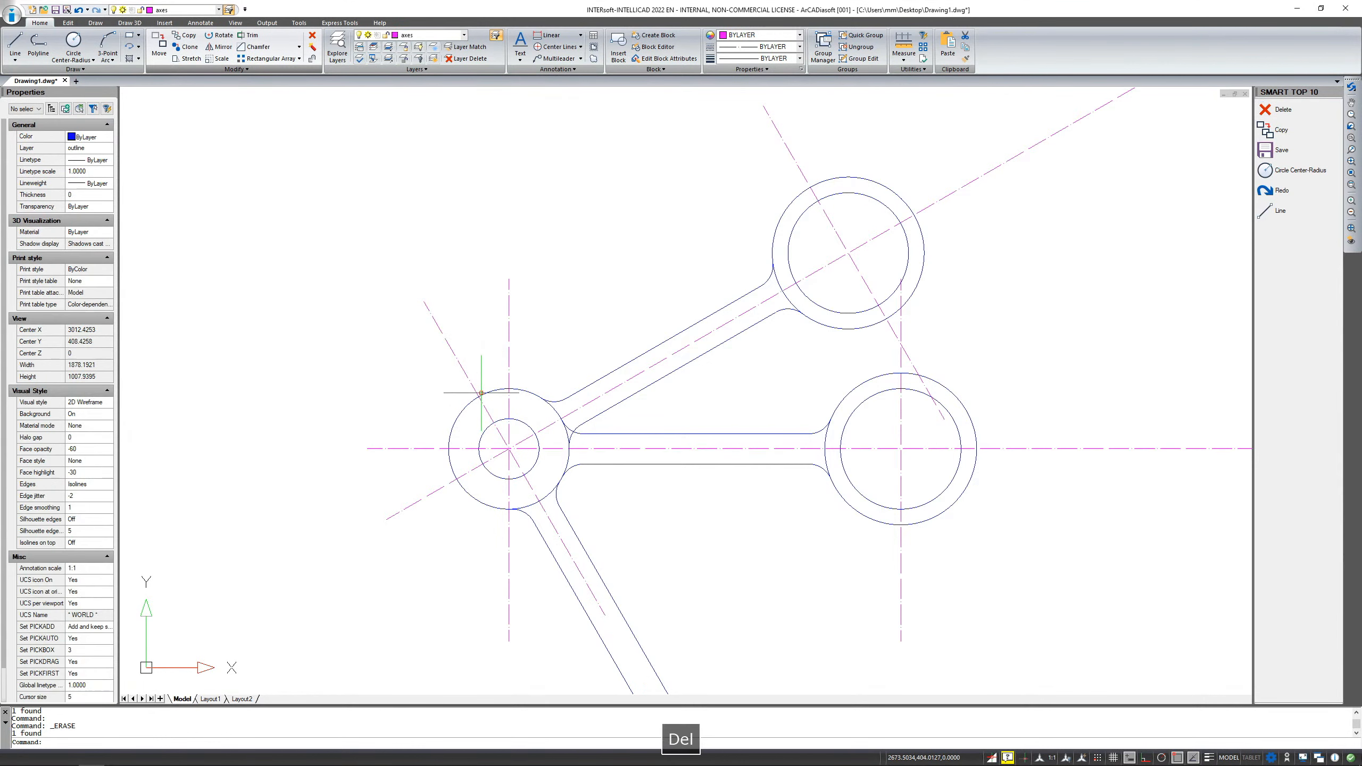
Trim the slanted link's lower fillet arc at the smaller end, using the horizontal link's upper fillet arc as the cutting edge.
middle_click_drag(623, 413, 568, 305)
scroll(492, 333, "up", 3)
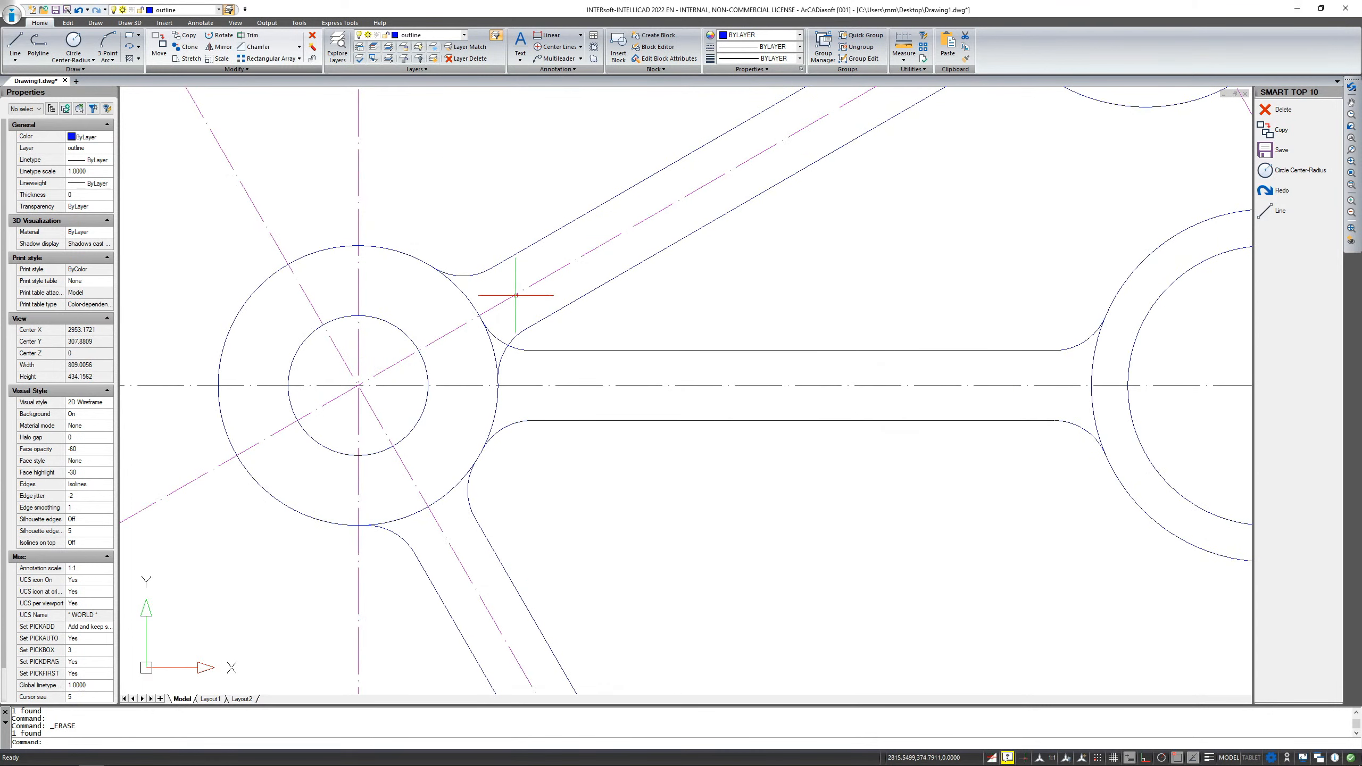
left_click(249, 35)
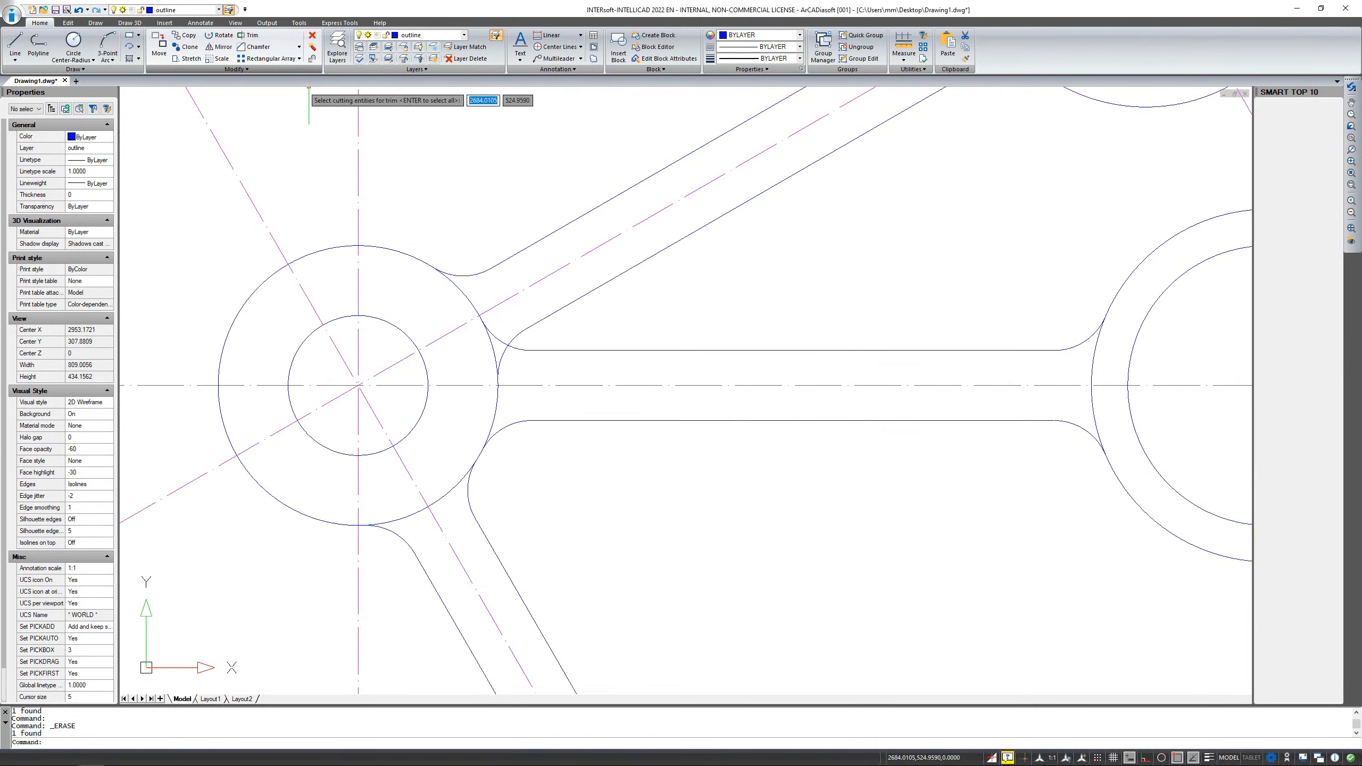
left_click(499, 339)
key("Return")
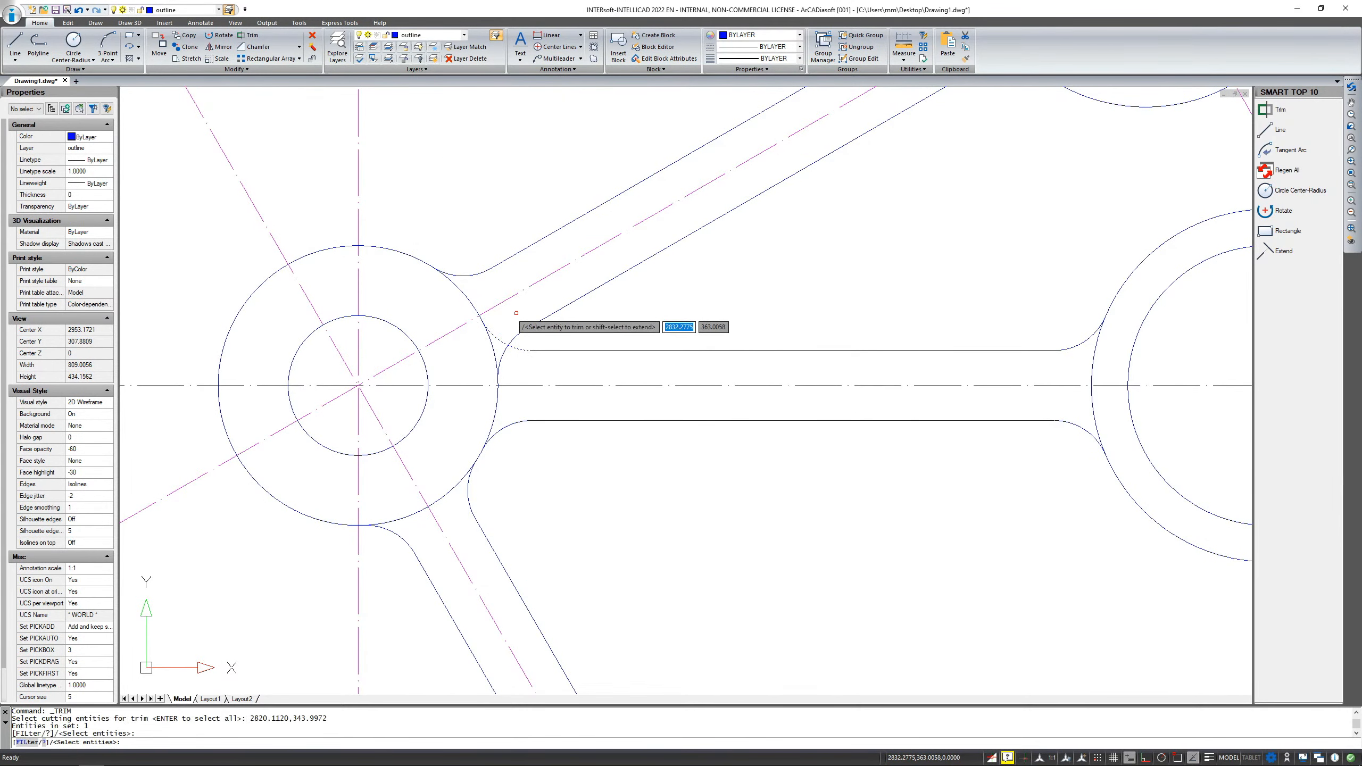
left_click(502, 358)
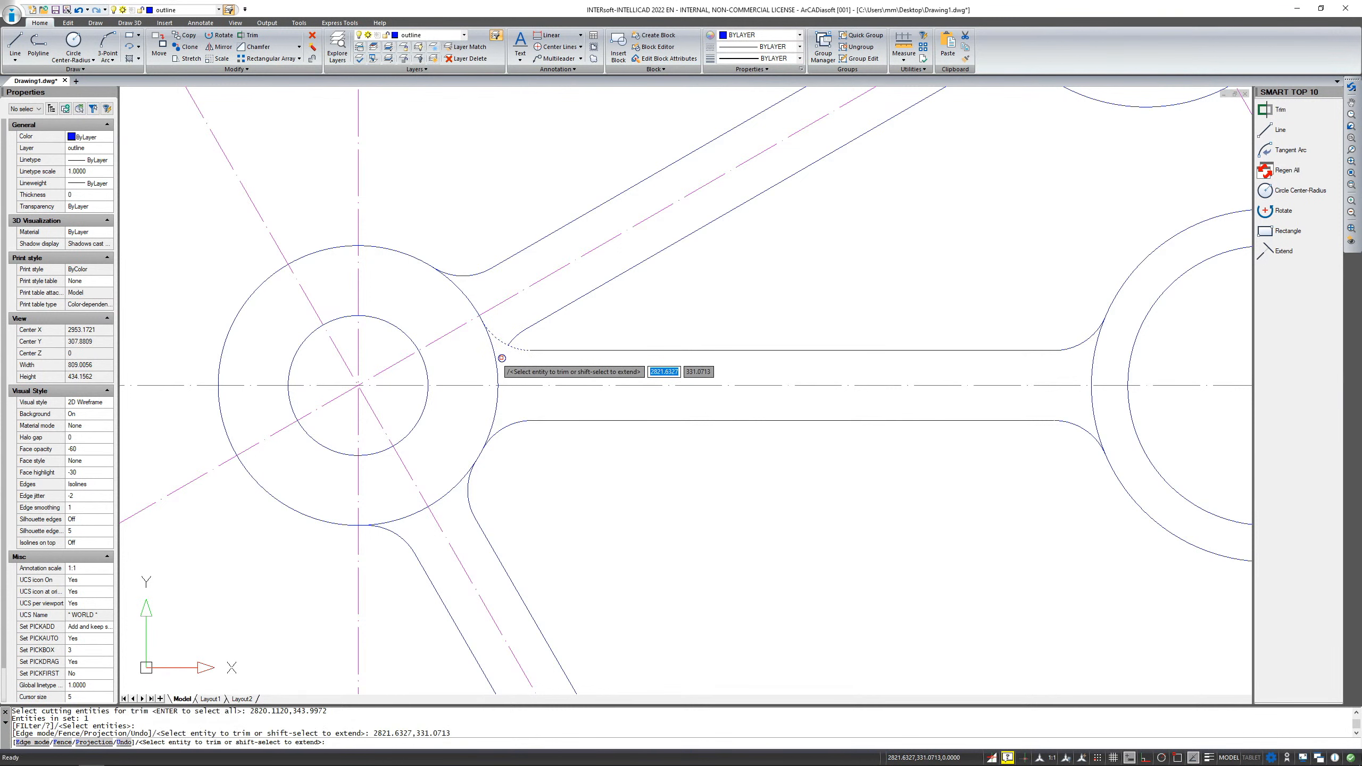
key("Return")
scroll(460, 301, "down", 3)
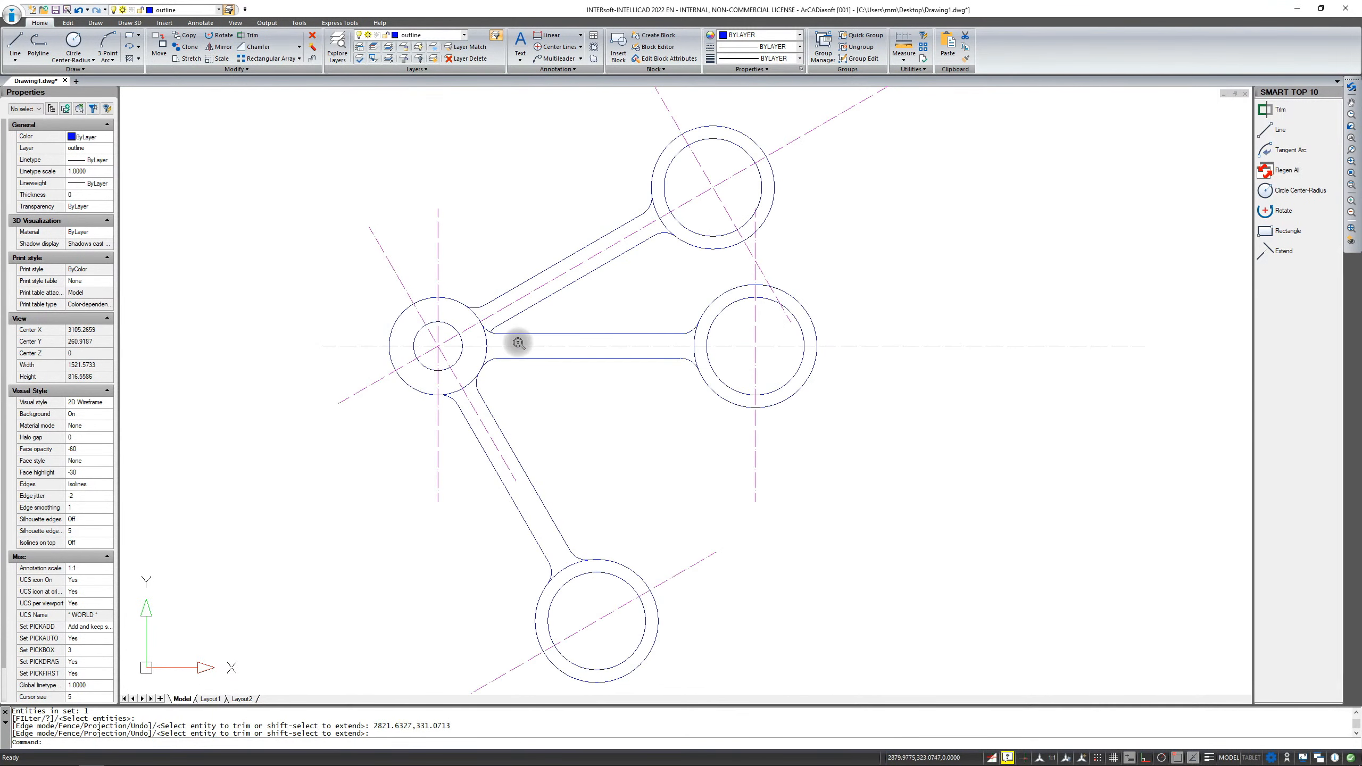
scroll(518, 342, "down", 1)
middle_click_drag(529, 351, 566, 345)
scroll(566, 344, "up", 1)
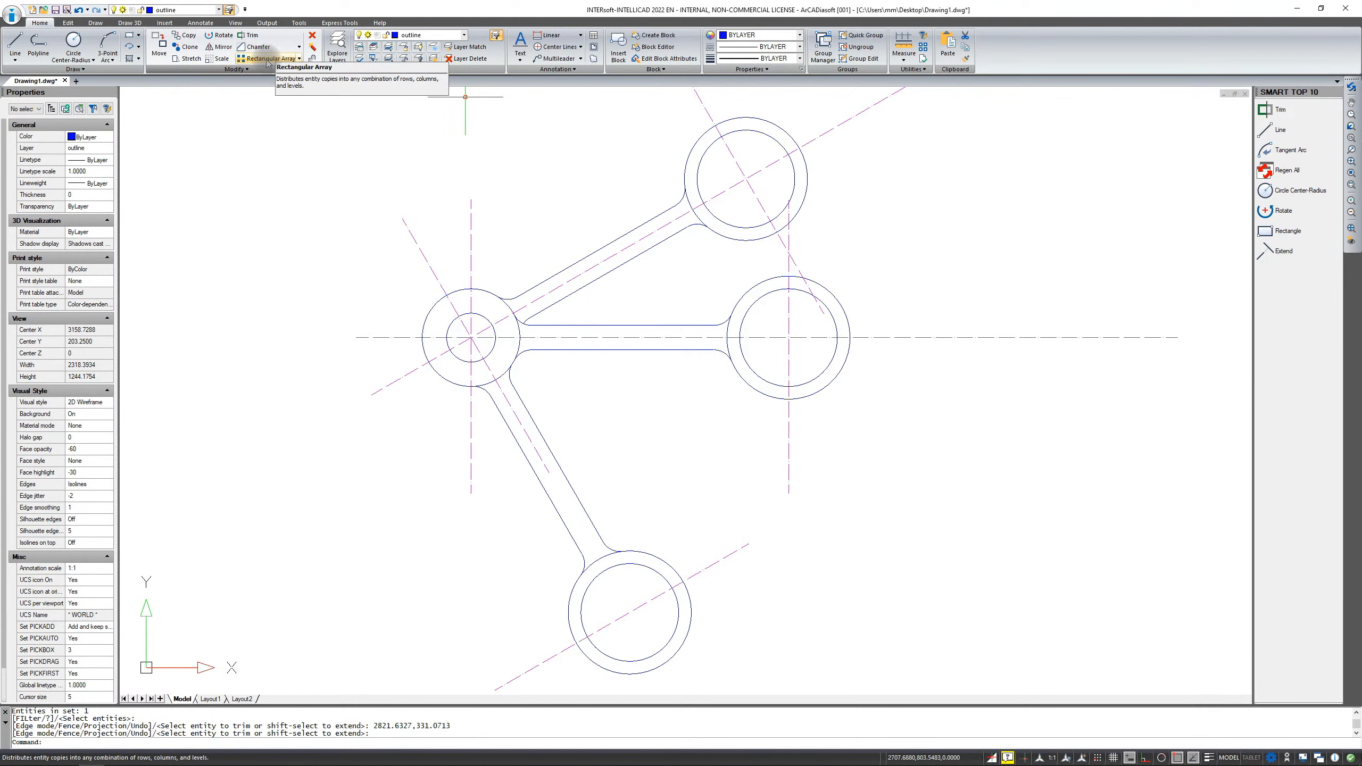
left_click(299, 59)
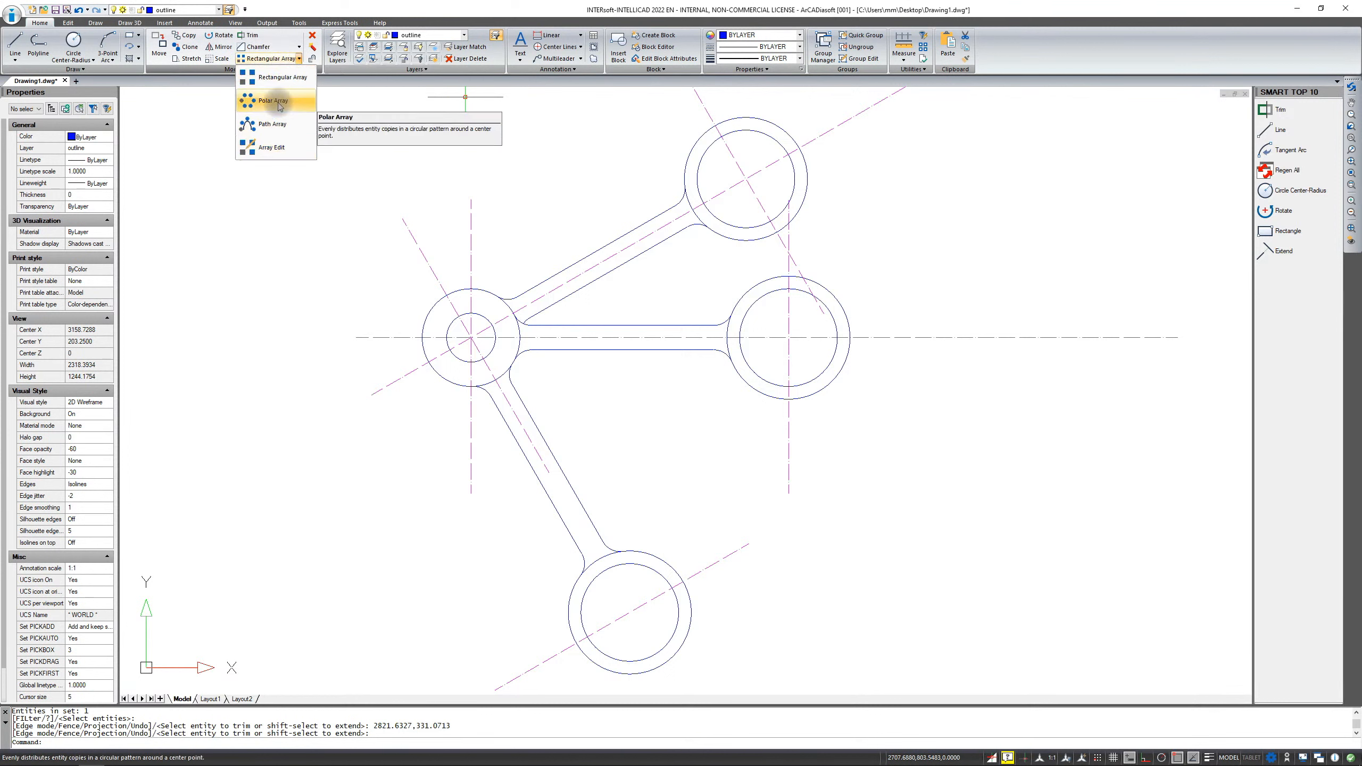
left_click(555, 259)
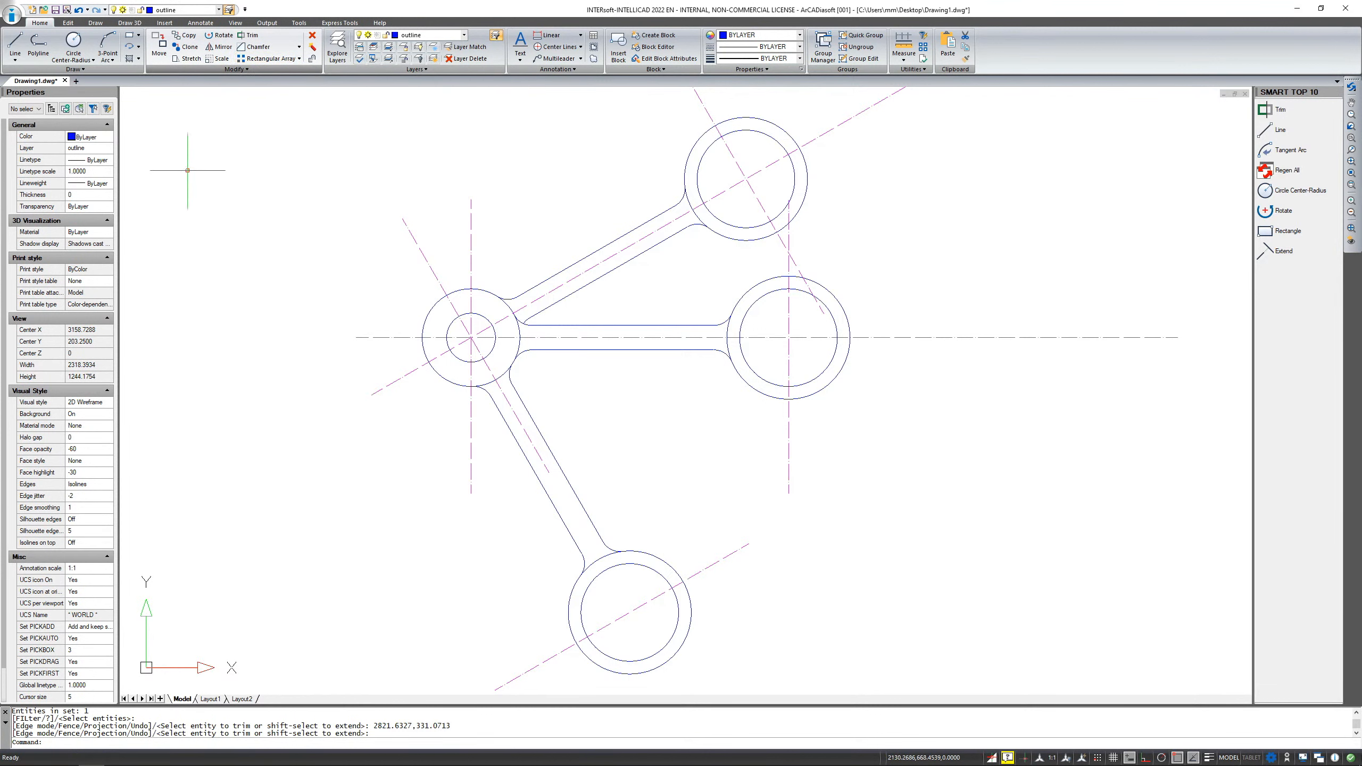
Draw a 90 by 90 rectangle in the empty area above the linked arms.
left_click(129, 35)
scroll(914, 370, "down", 5)
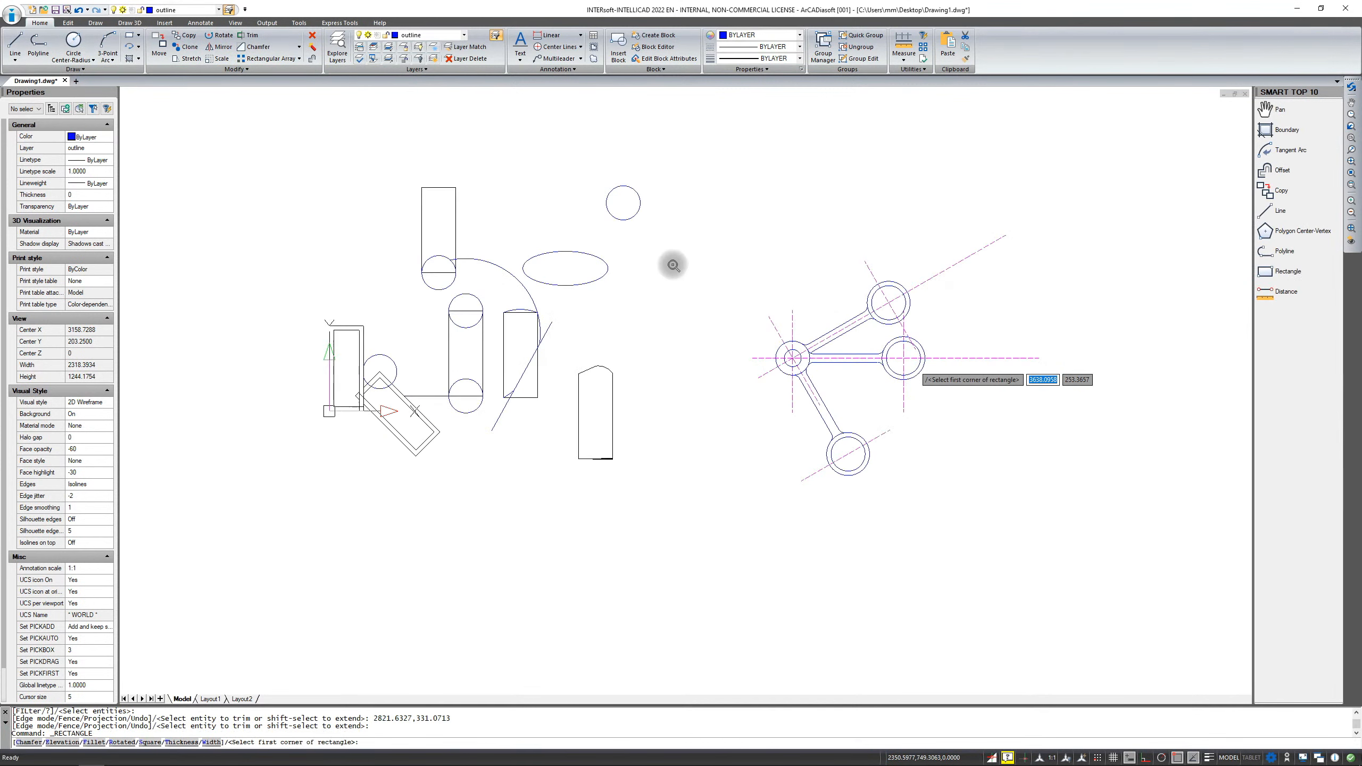
scroll(768, 343, "up", 3)
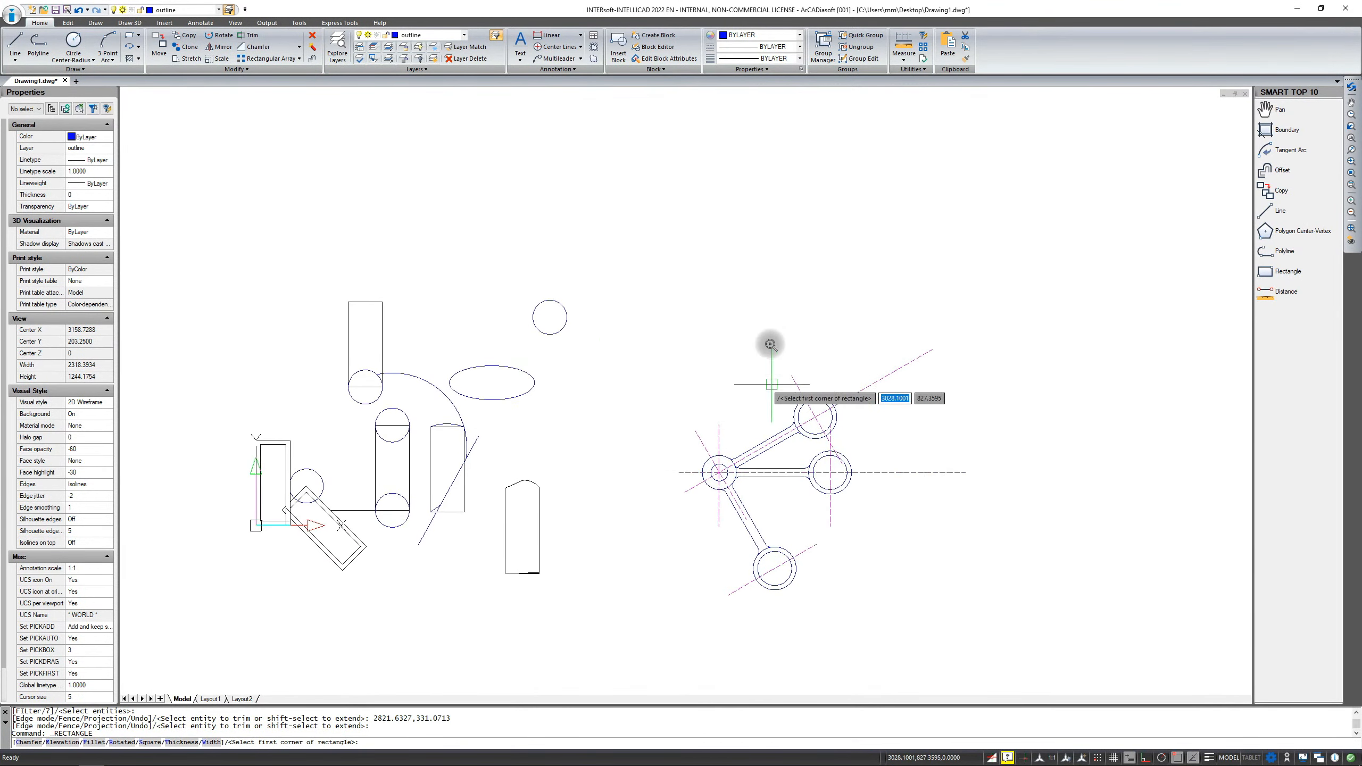
left_click(598, 329)
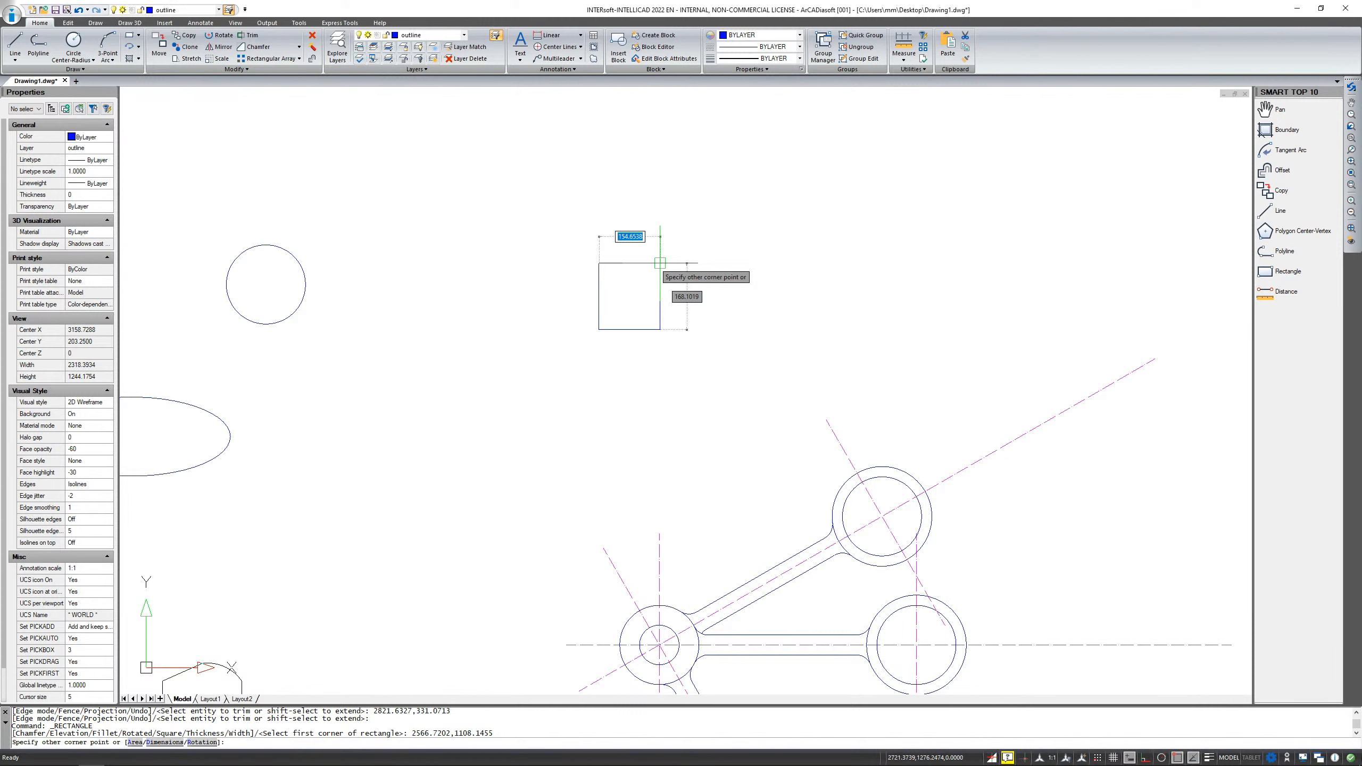
type("@90,9")
type("0")
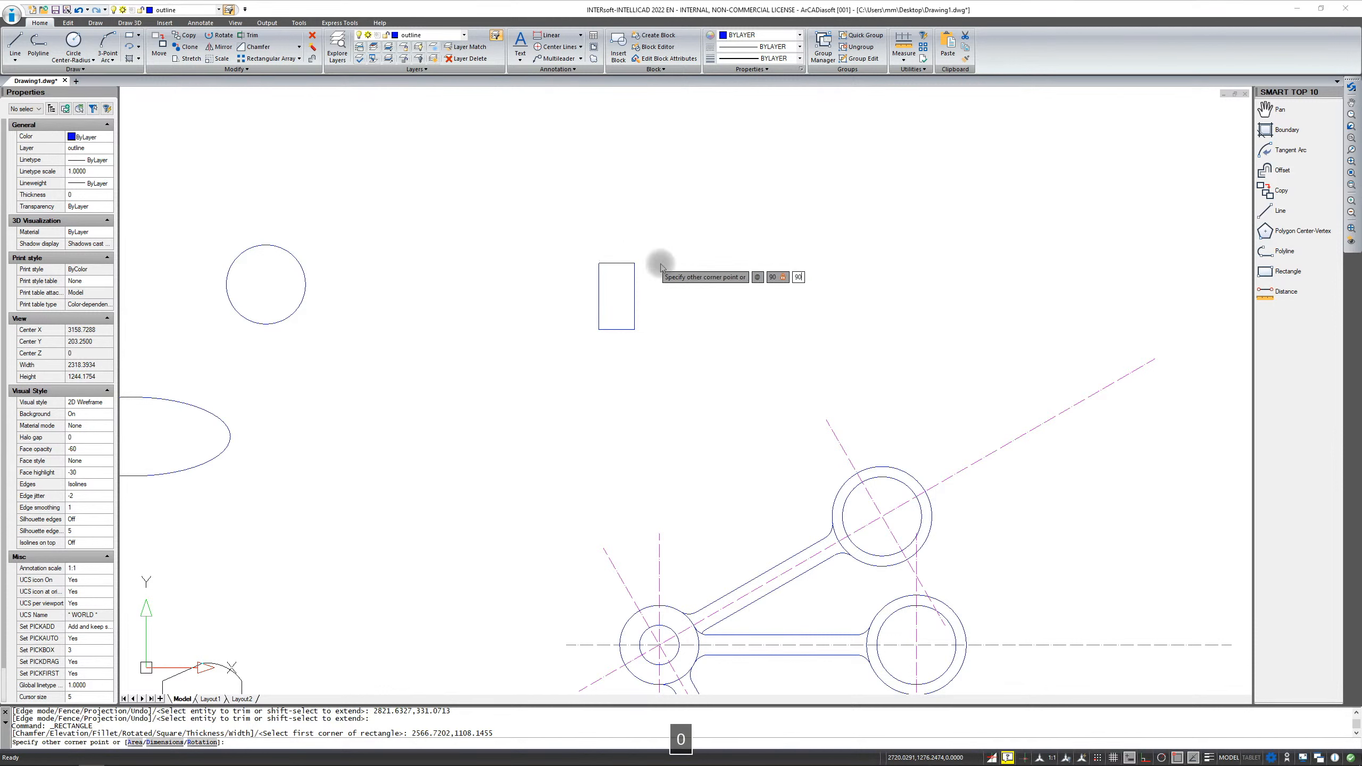
key("Return")
Draw a rectangle 45 wide and 40 high just above the square's upper edge.
scroll(622, 309, "up", 6)
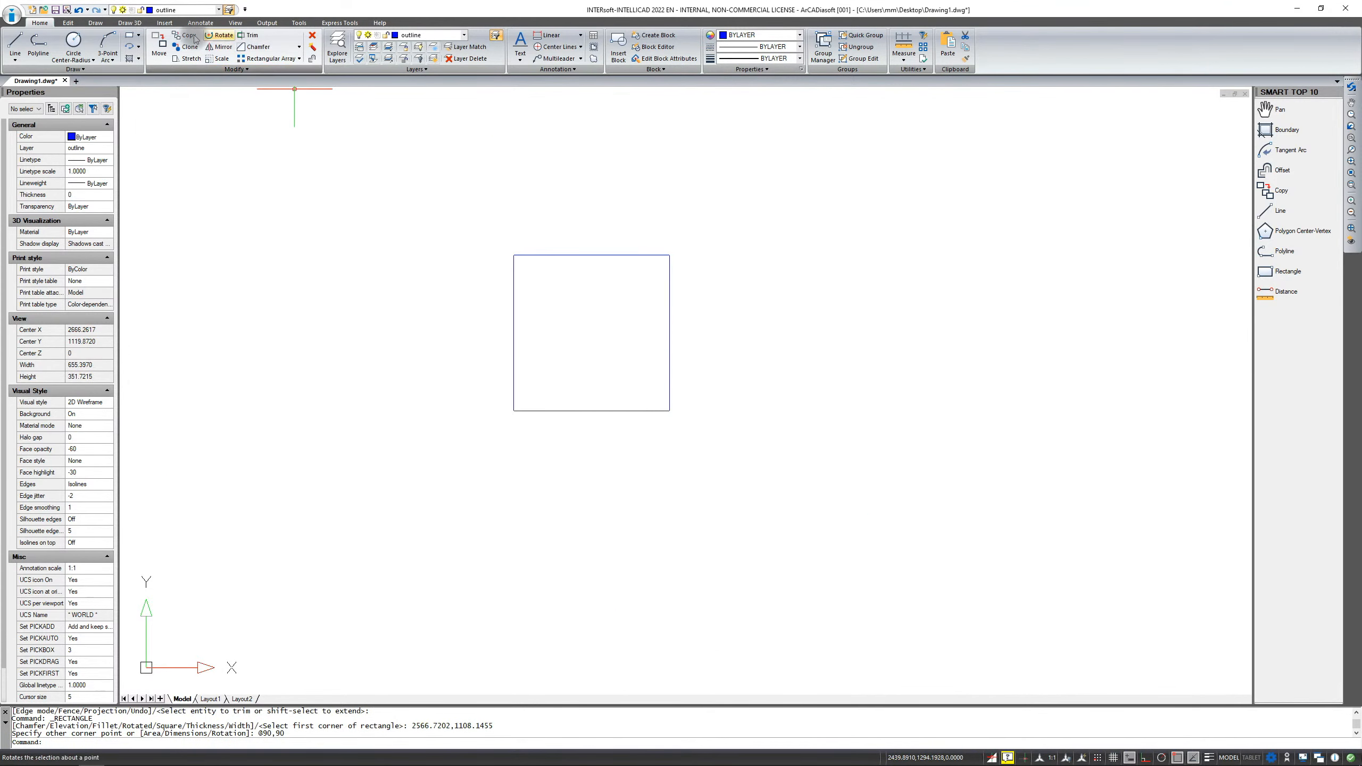
left_click(129, 35)
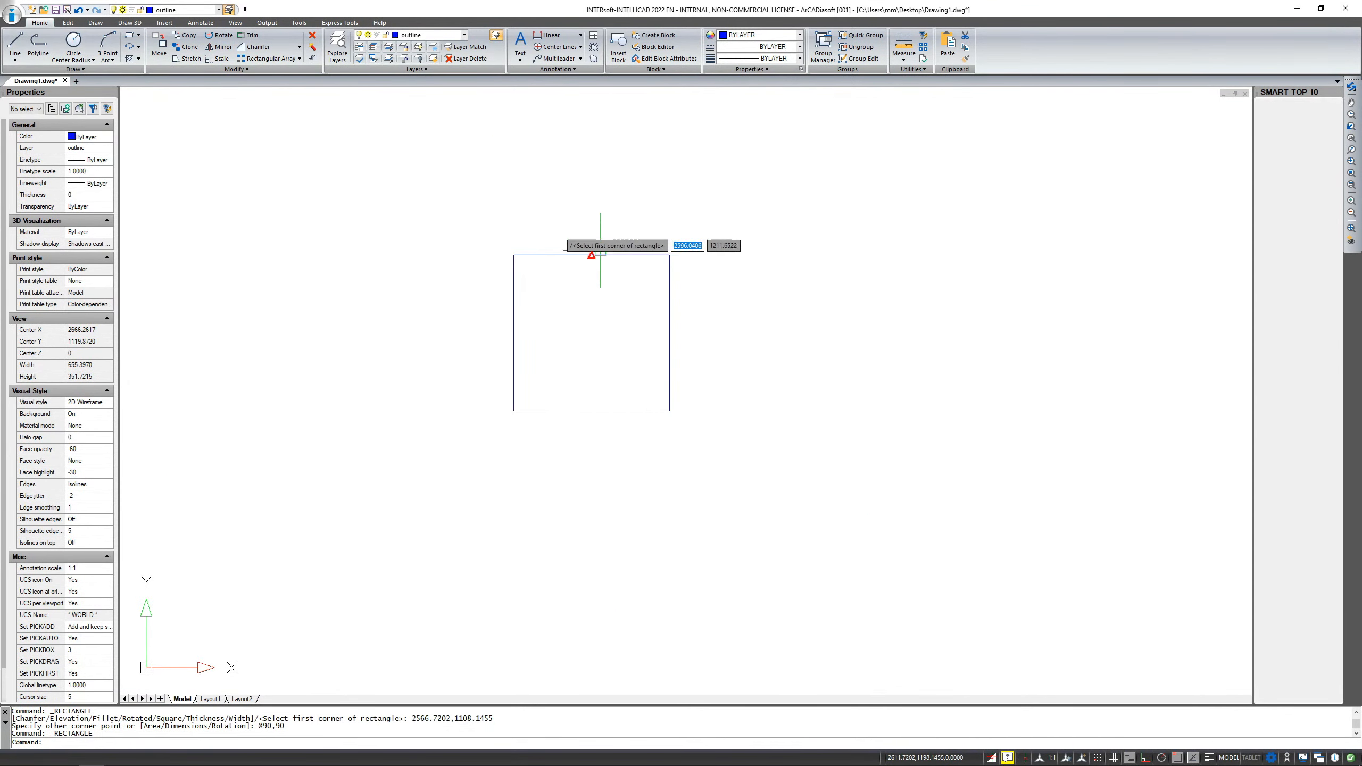
scroll(557, 246, "up", 1)
left_click(557, 248)
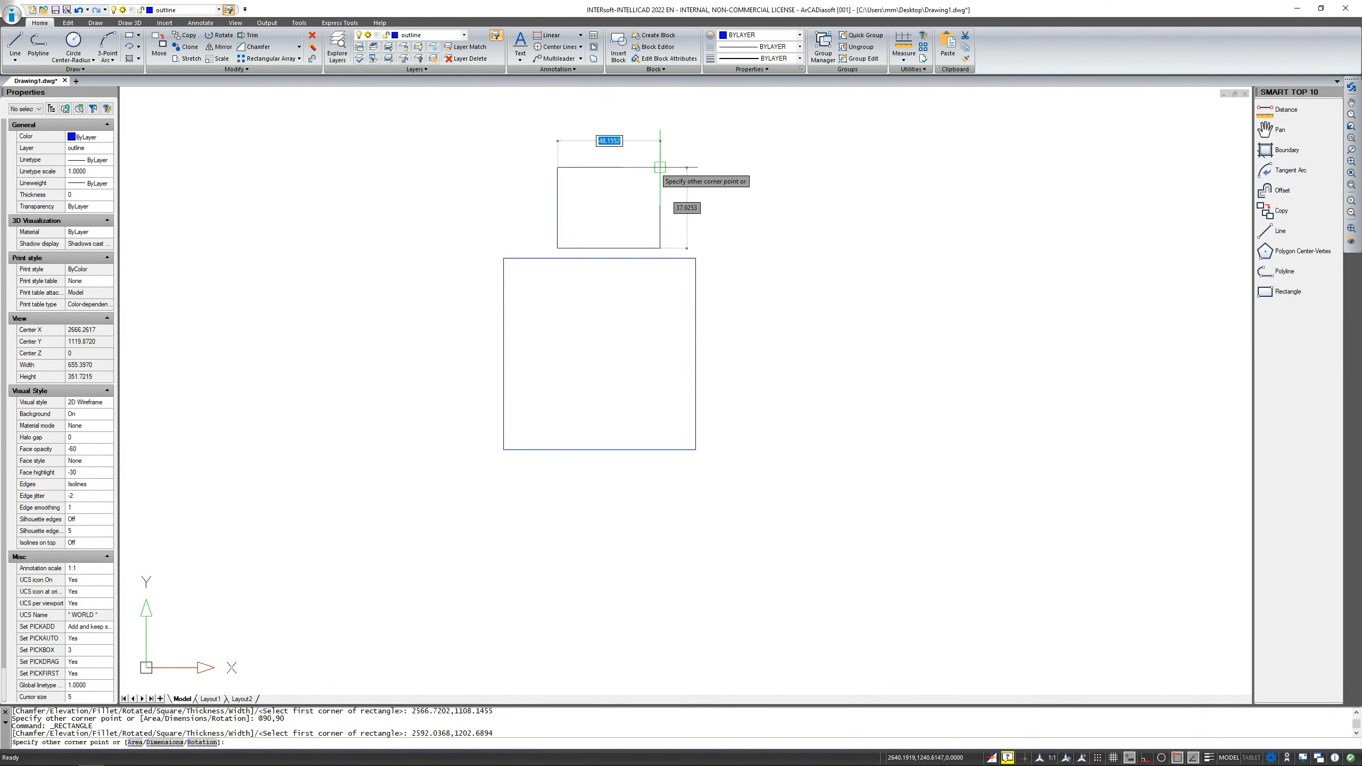
type("@45,4")
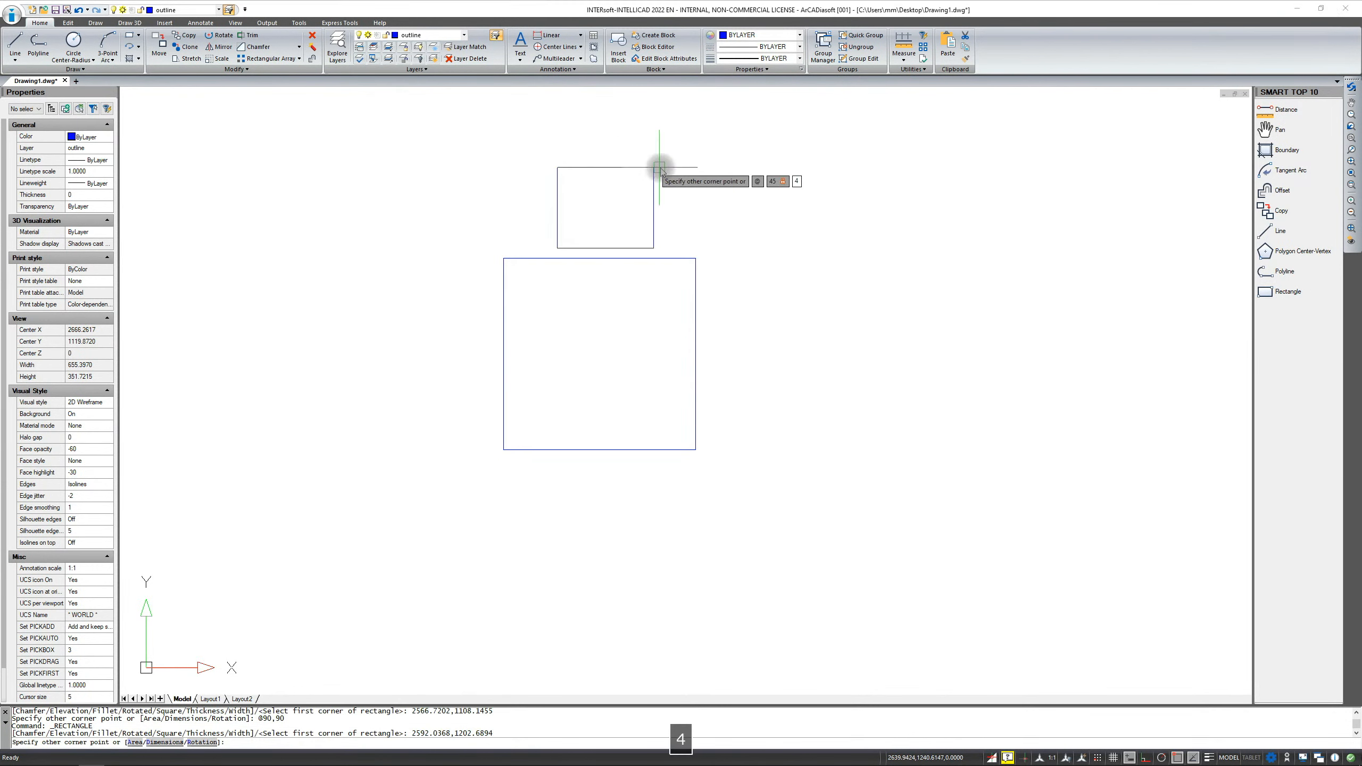
type("0")
key("Return")
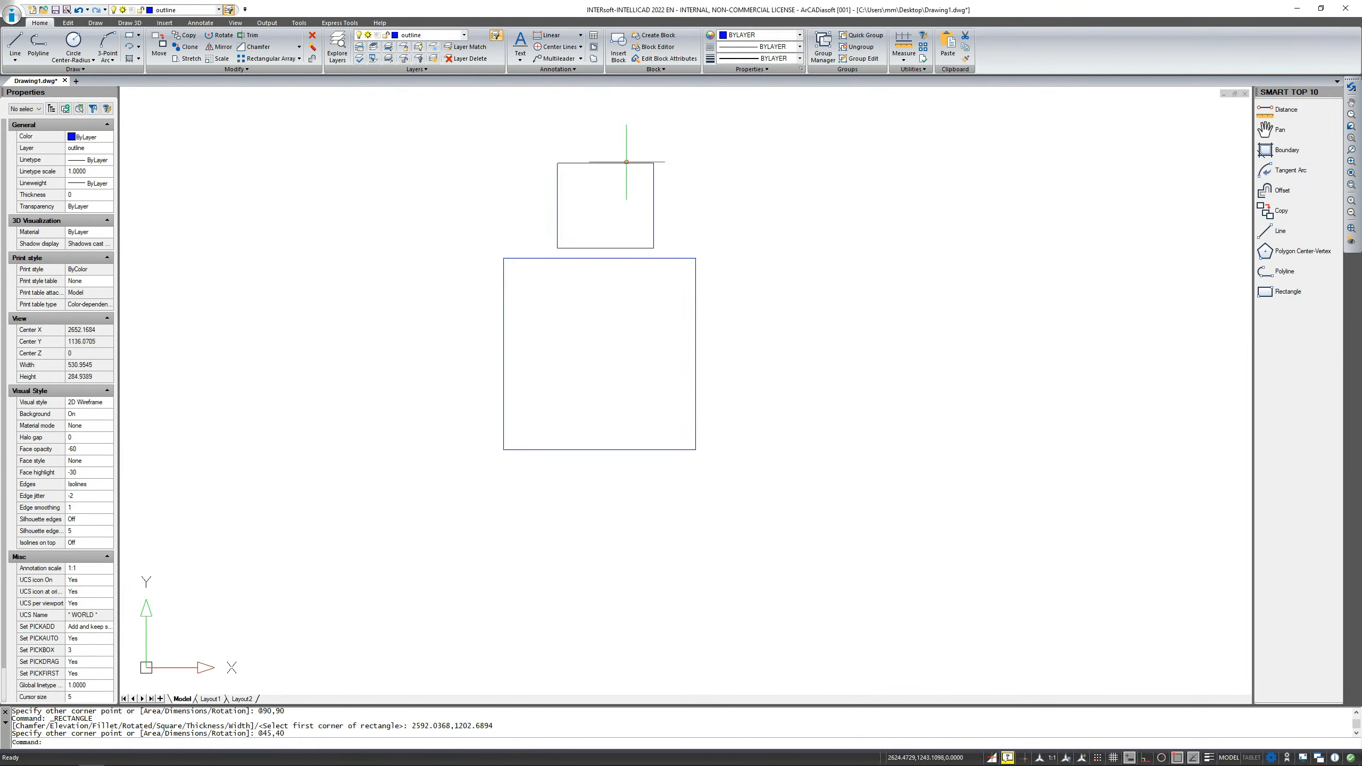
Convert the small rectangle's upper edge to an outward arc with a stretch value of 5.
left_click(627, 162)
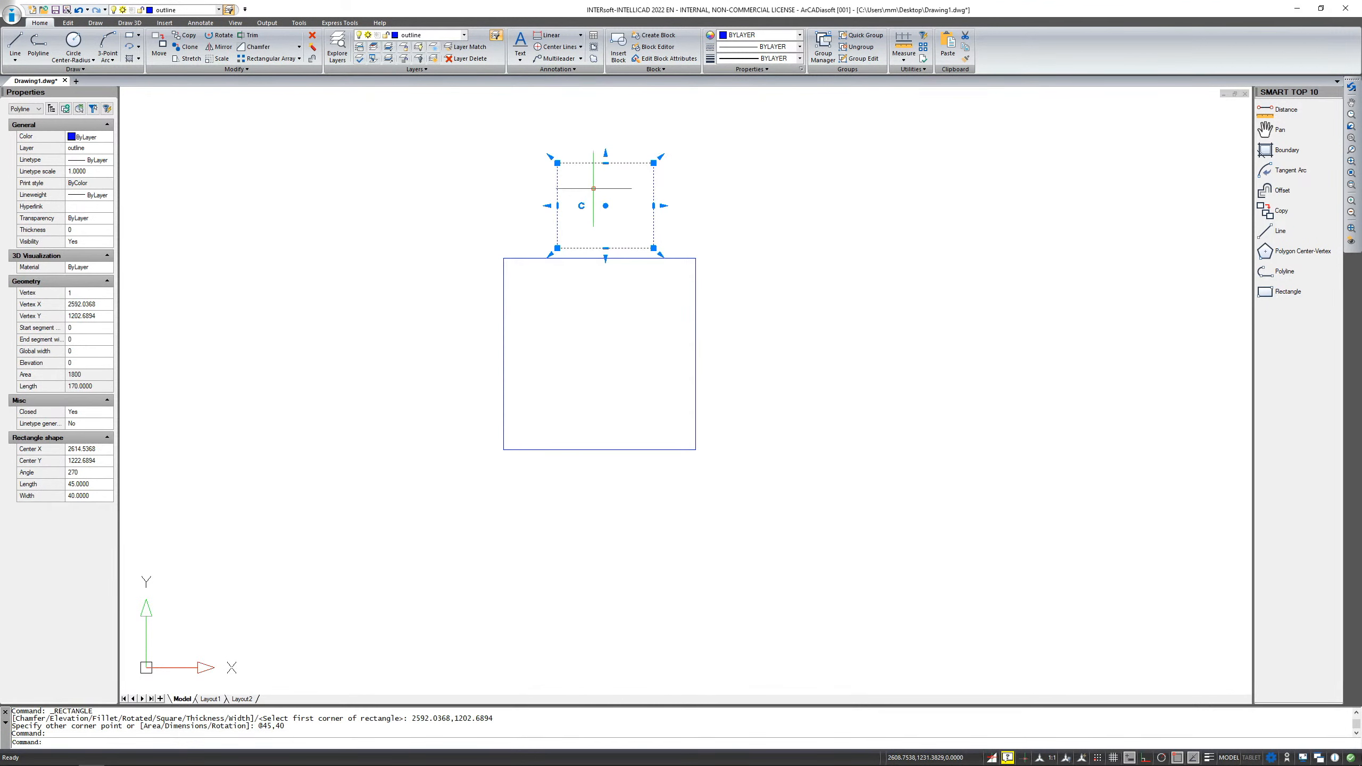
mouse_move(605, 163)
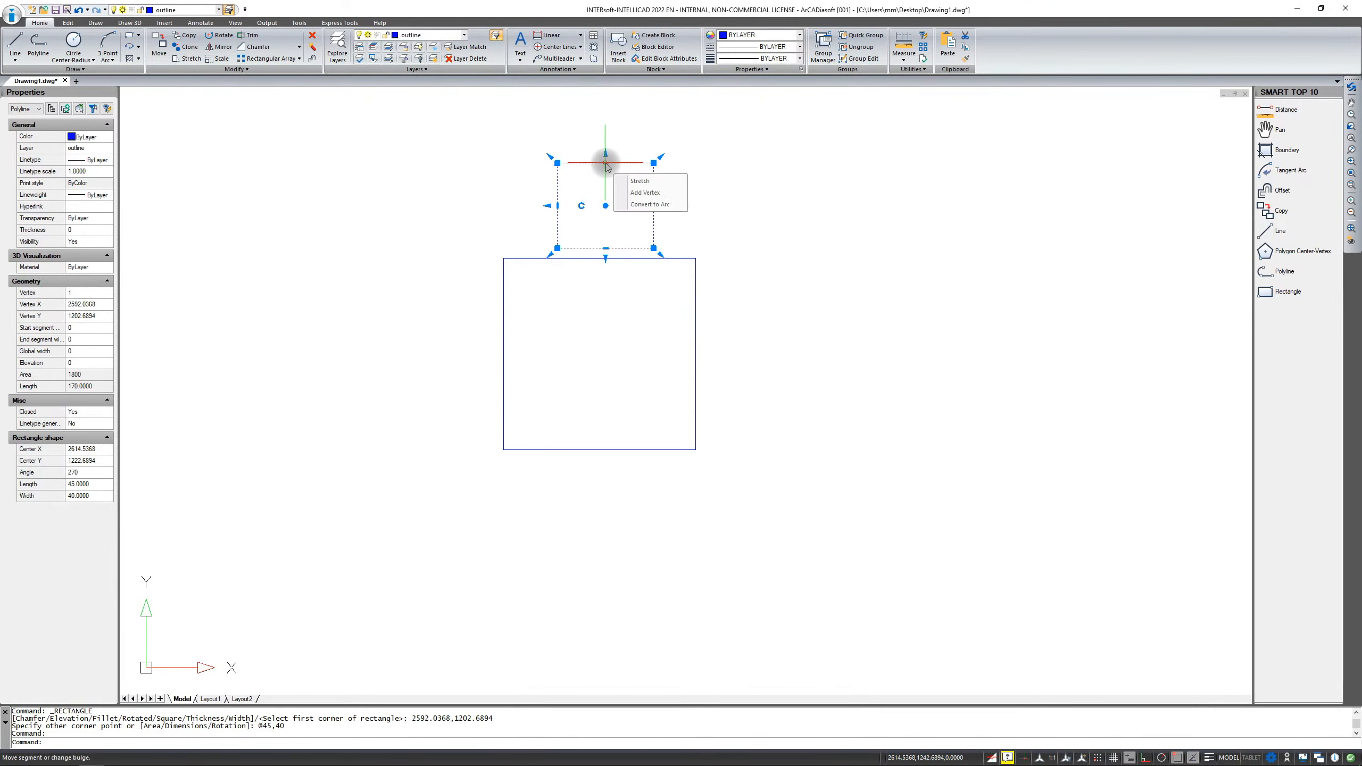
left_click(638, 205)
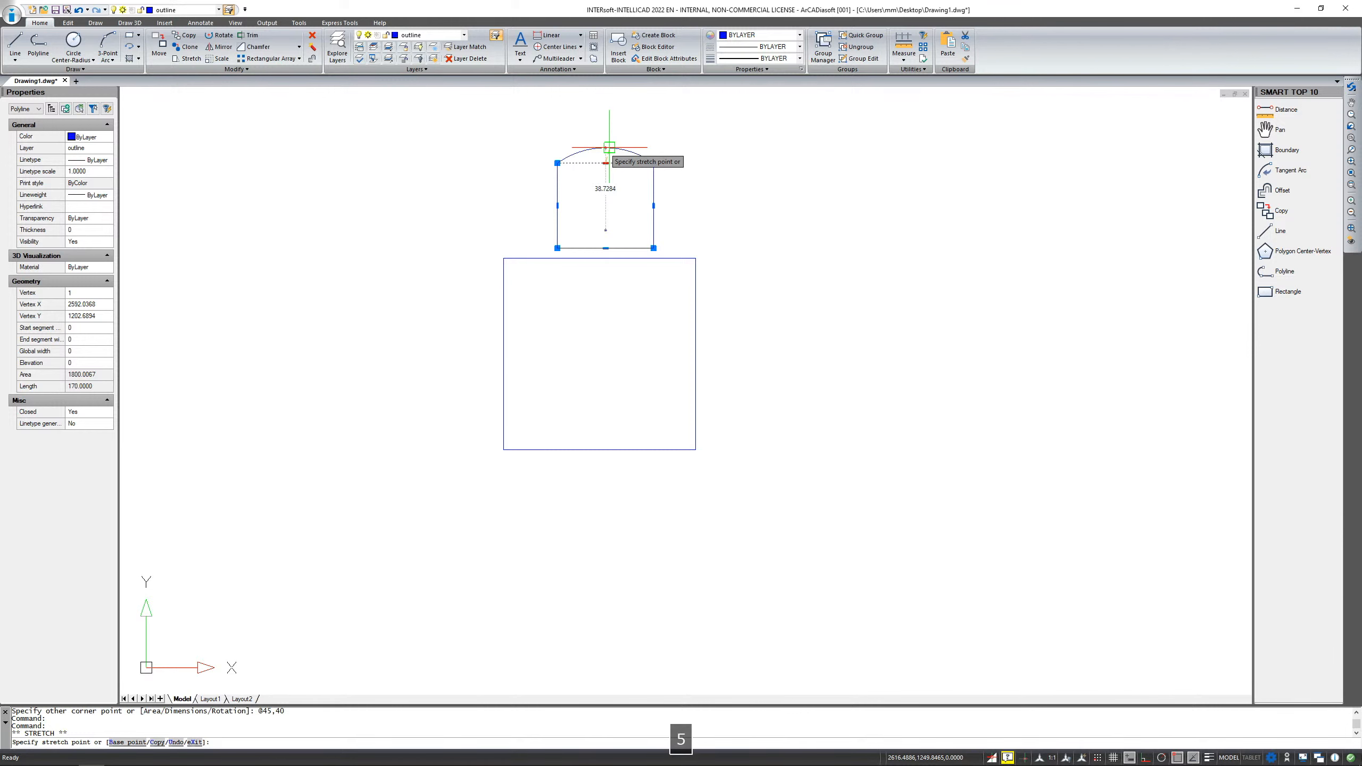
key("Return")
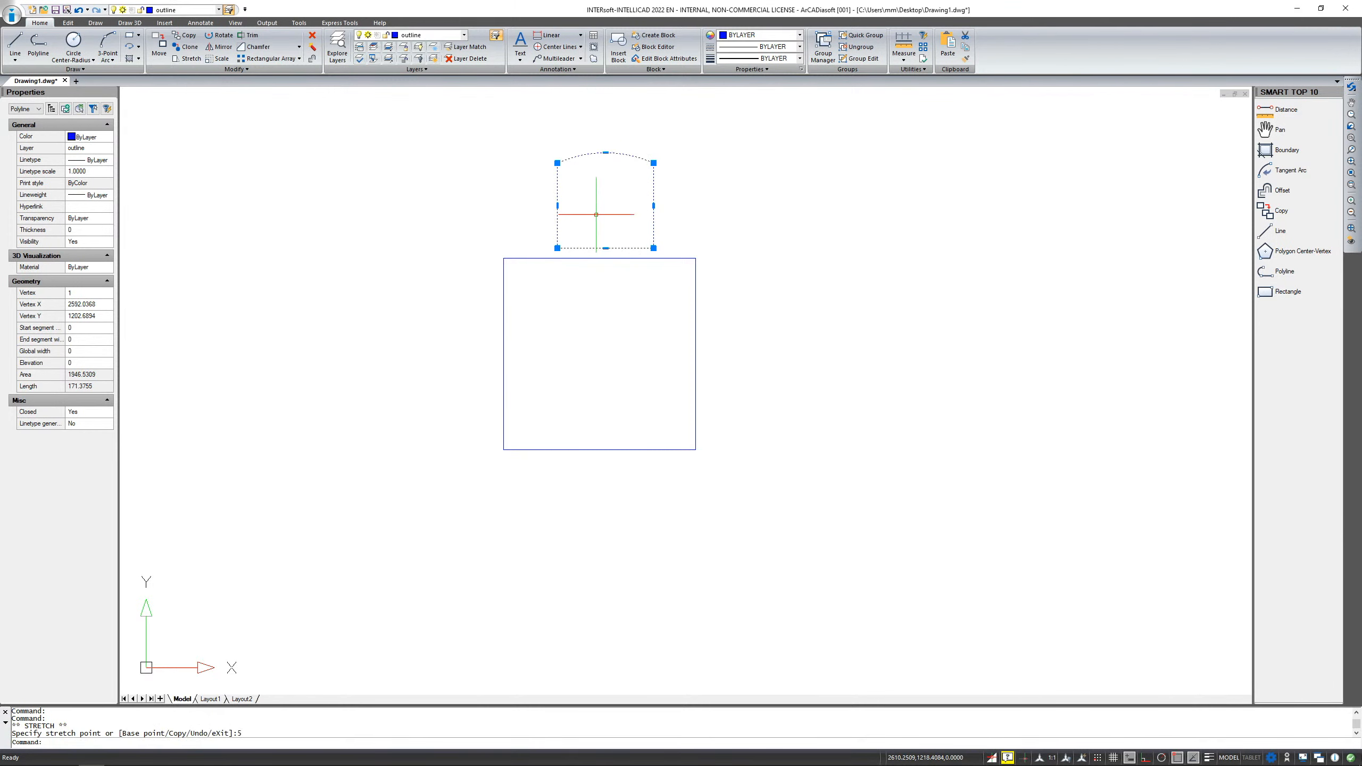
key("Escape")
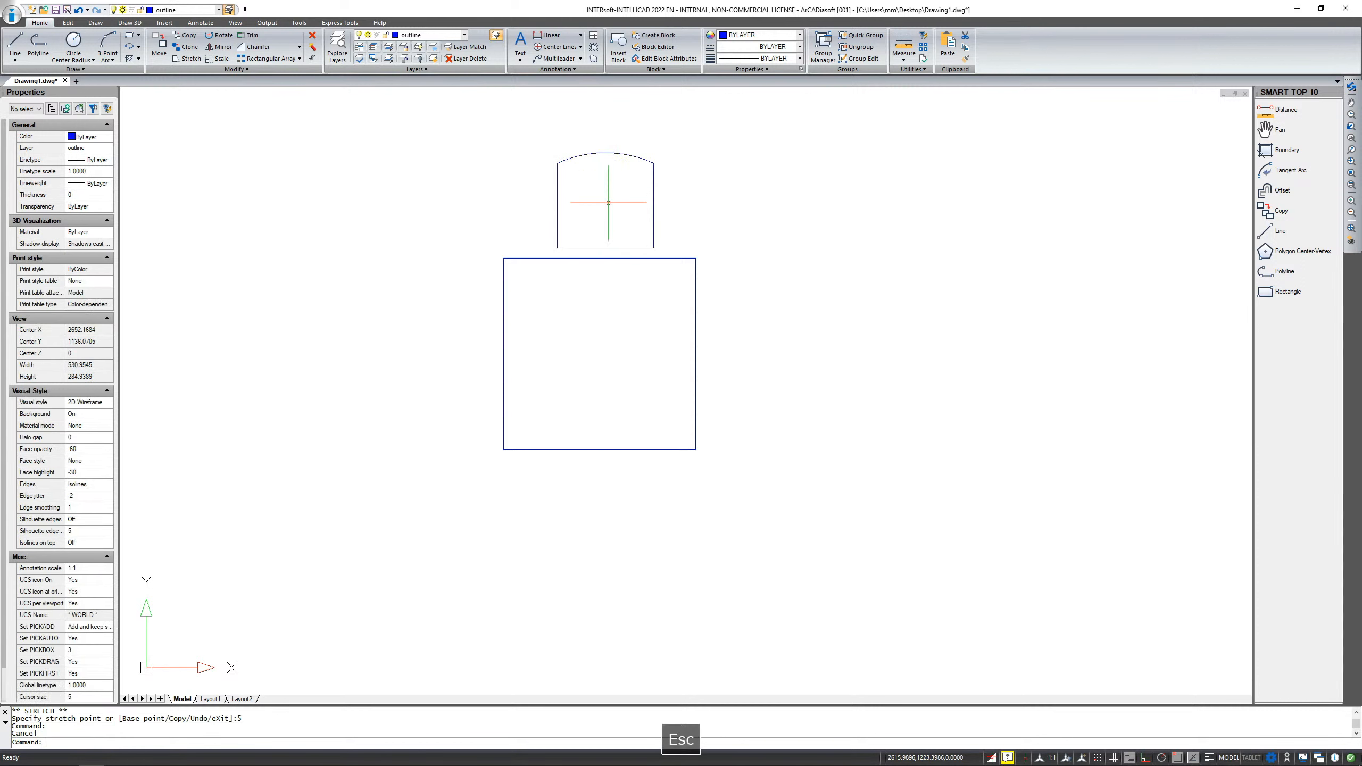
Move the arched shape so its lower edge's midpoint sits on the midpoint of the square's upper edge.
left_click(583, 249)
right_click(593, 209)
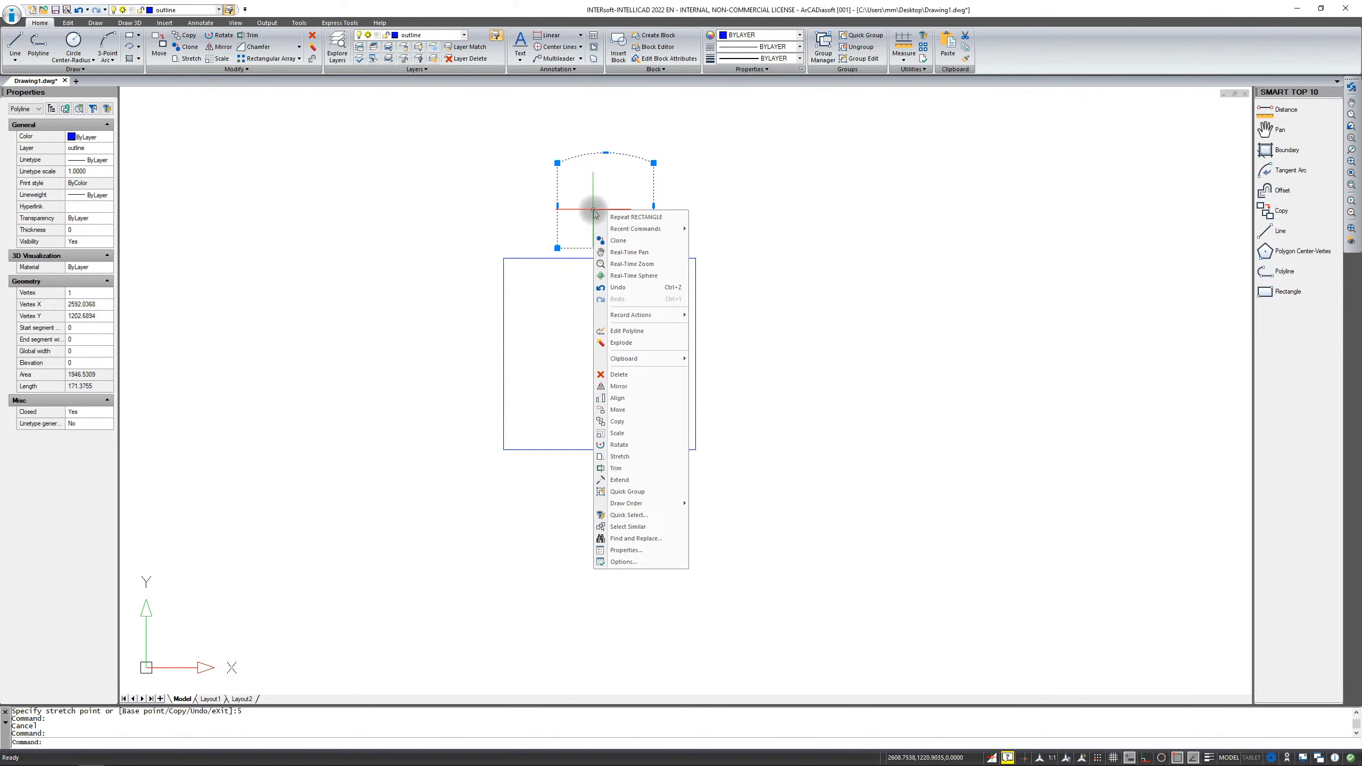
left_click(621, 410)
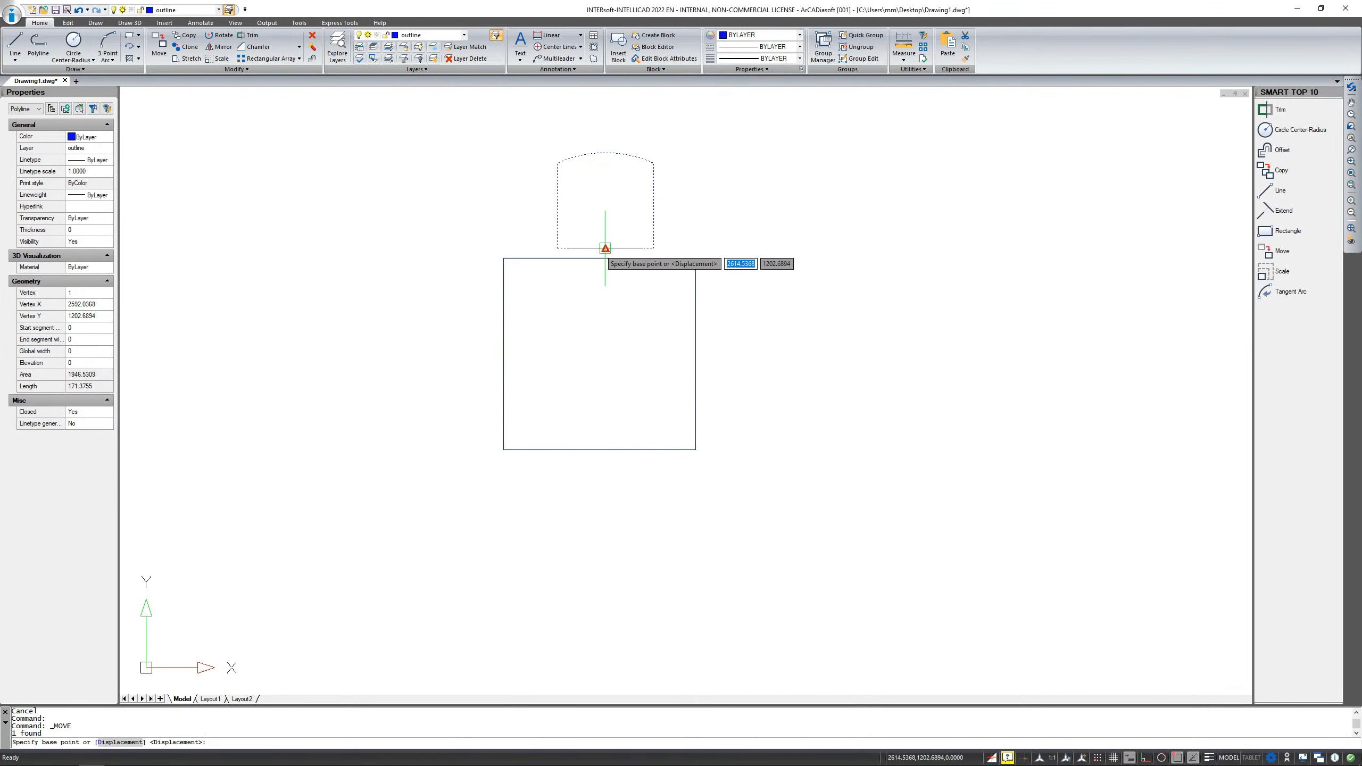
left_click(605, 248)
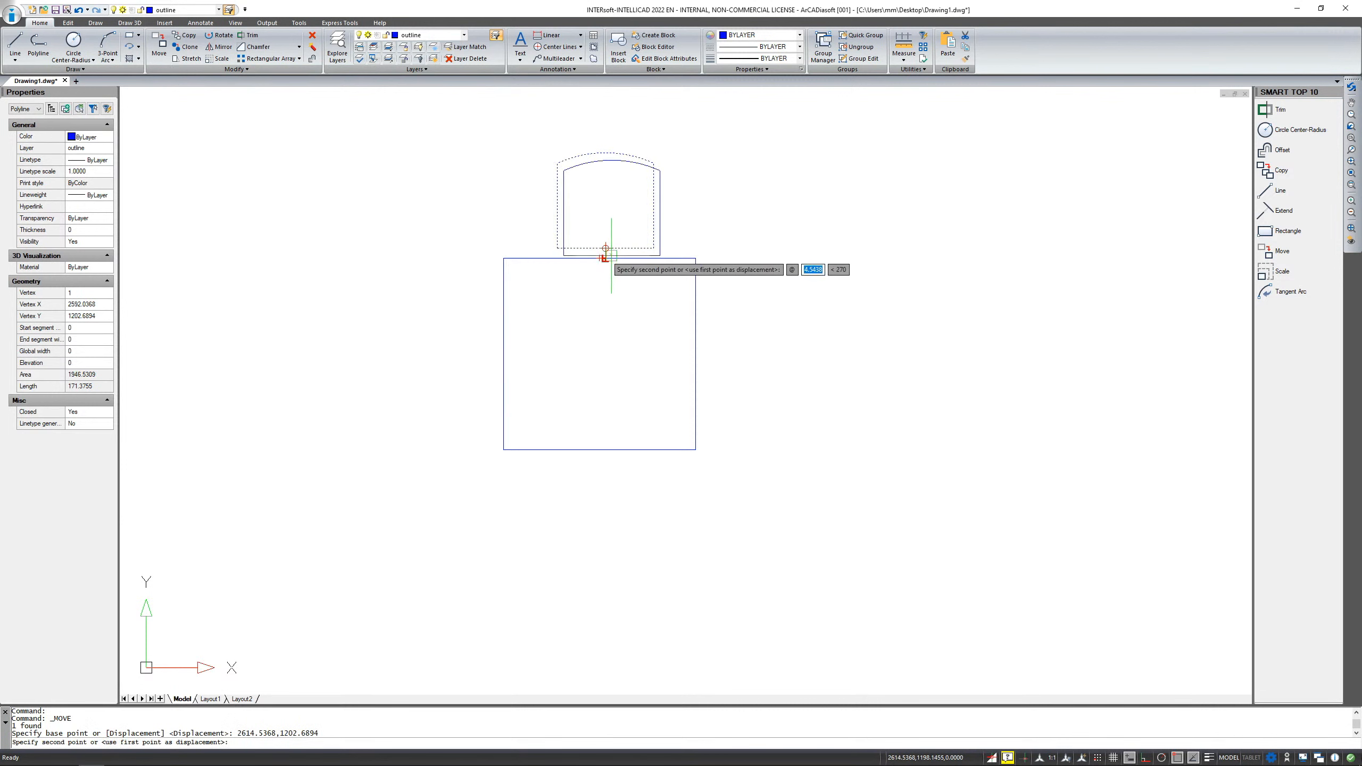
scroll(611, 256, "up", 5)
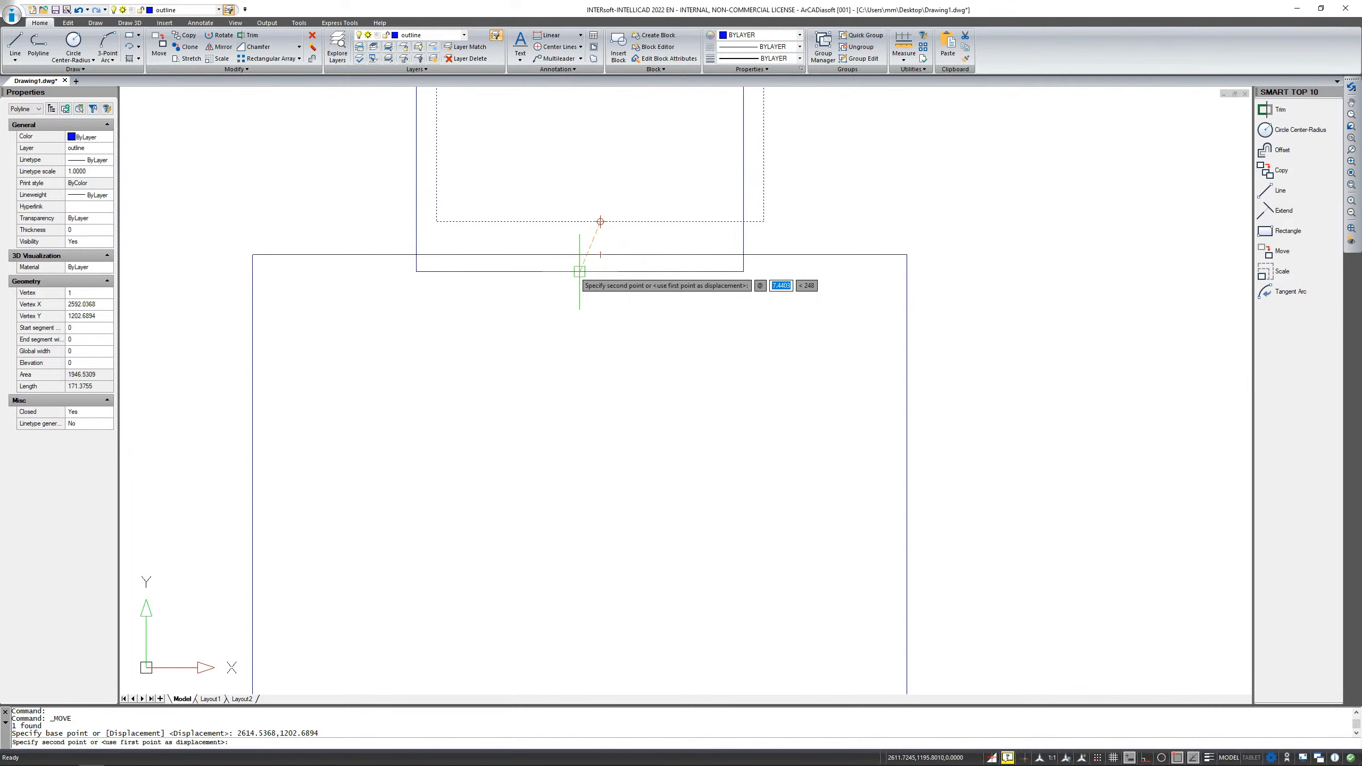
scroll(582, 255, "down", 1)
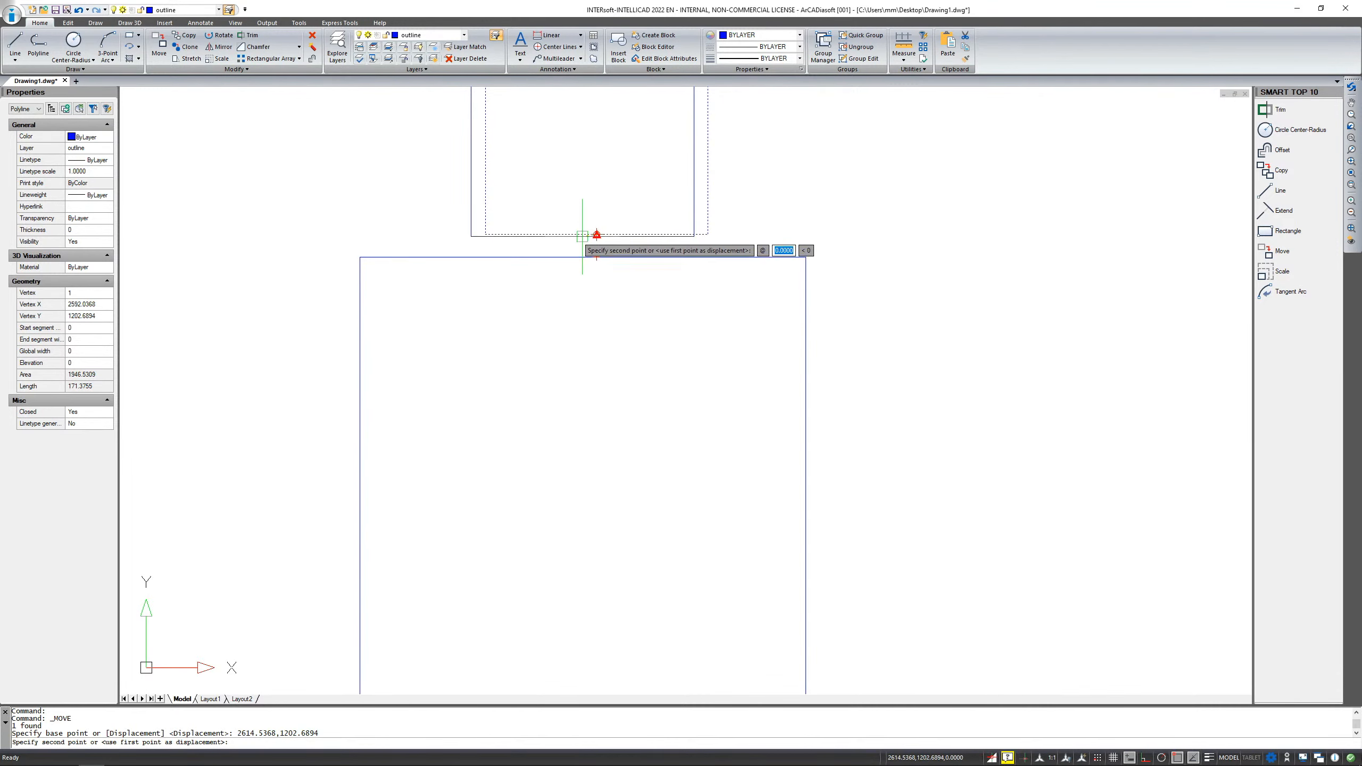
left_click(583, 255)
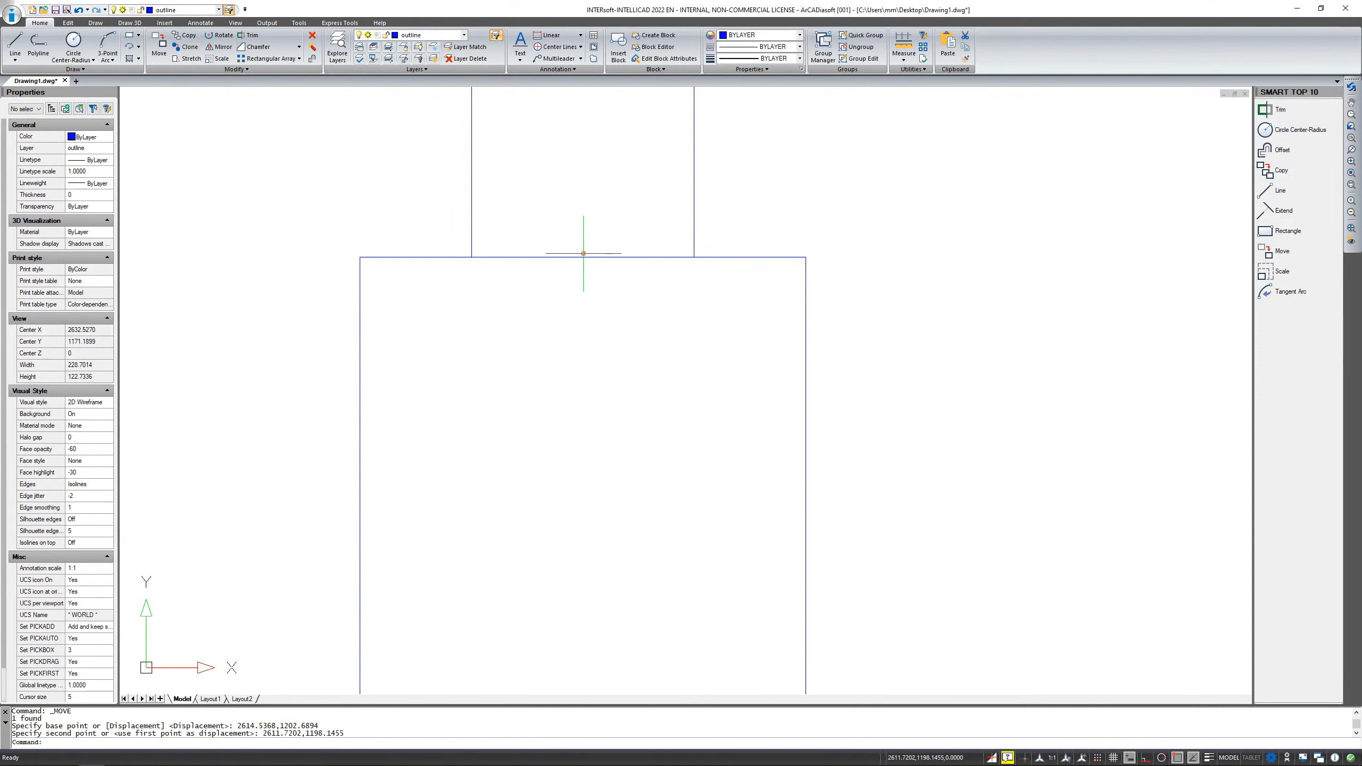
Move the arched shape up from its lower edge's midpoint by about 2.2, leaving a small gap above the square.
key("F9")
left_click(694, 234)
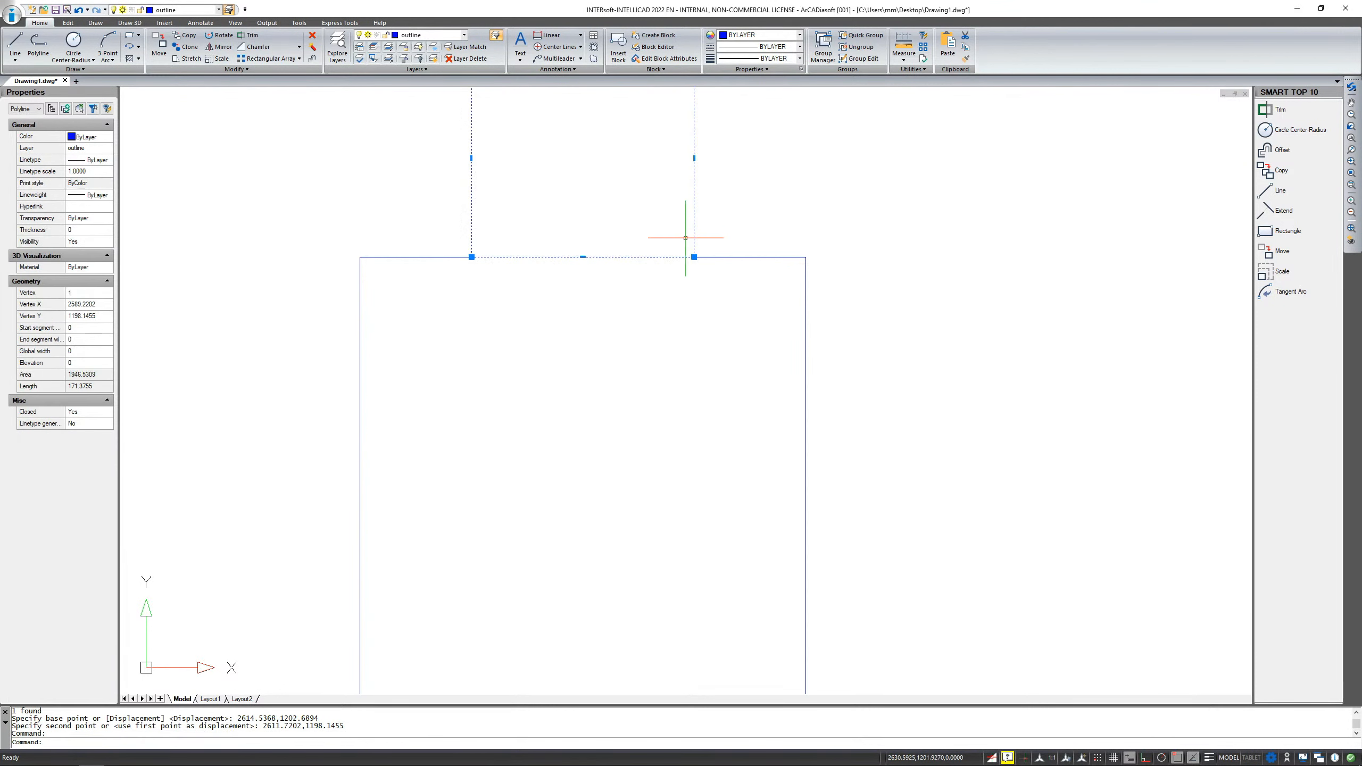
right_click(553, 223)
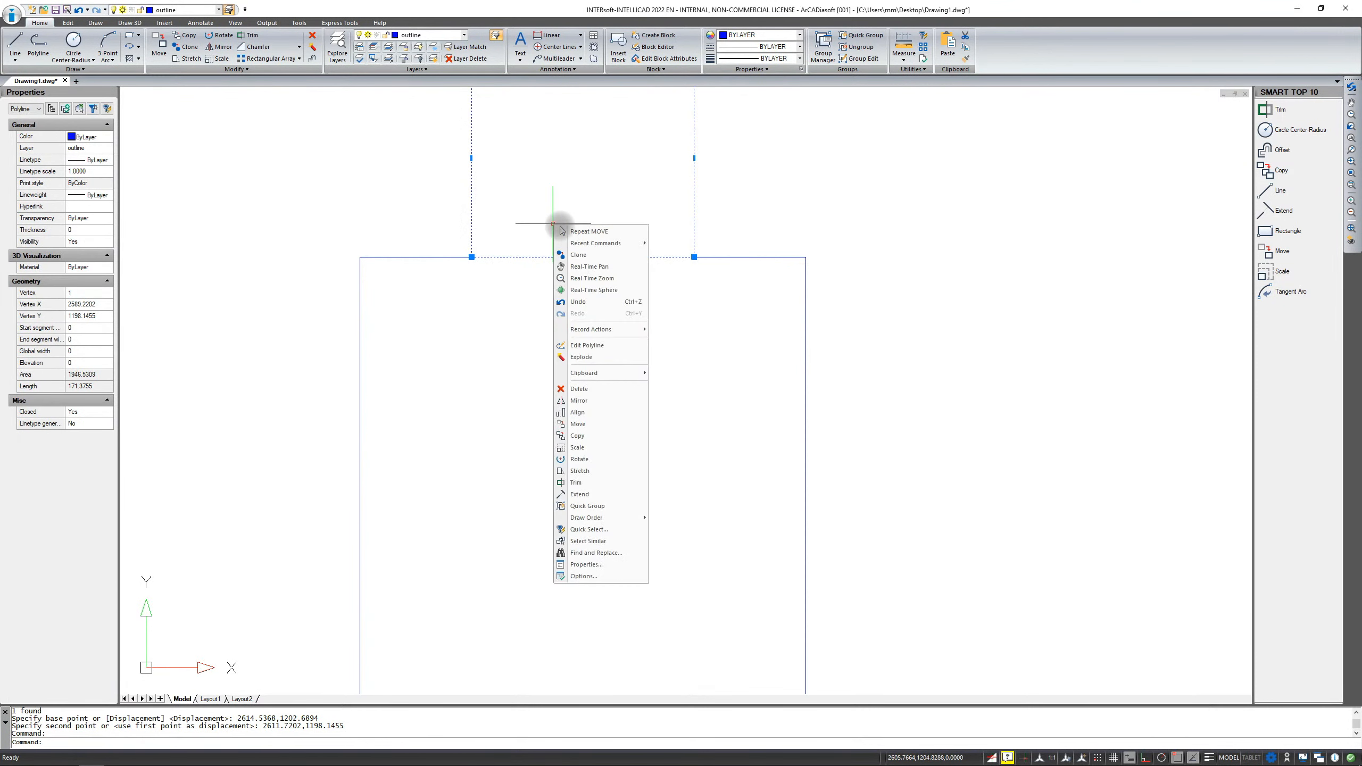
left_click(579, 425)
left_click(582, 257)
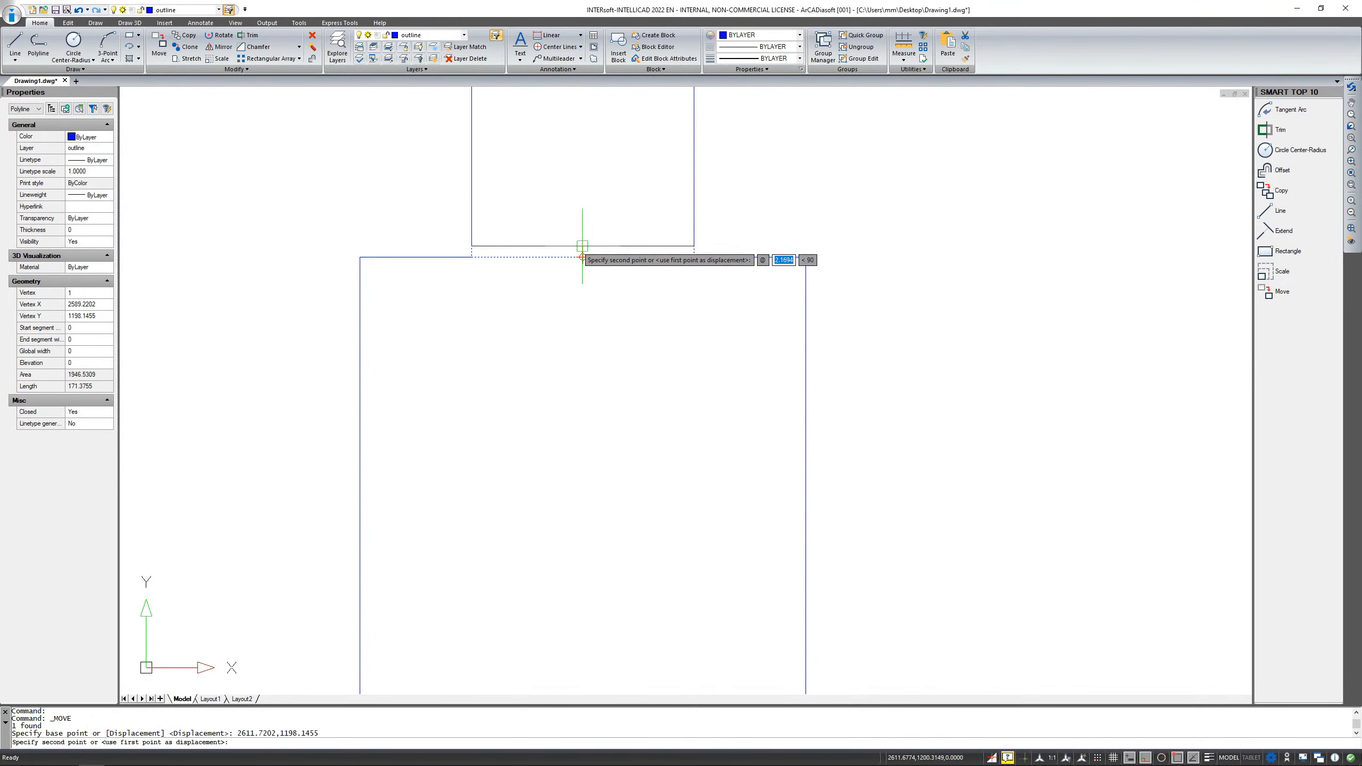
left_click(581, 246)
scroll(607, 280, "down", 4)
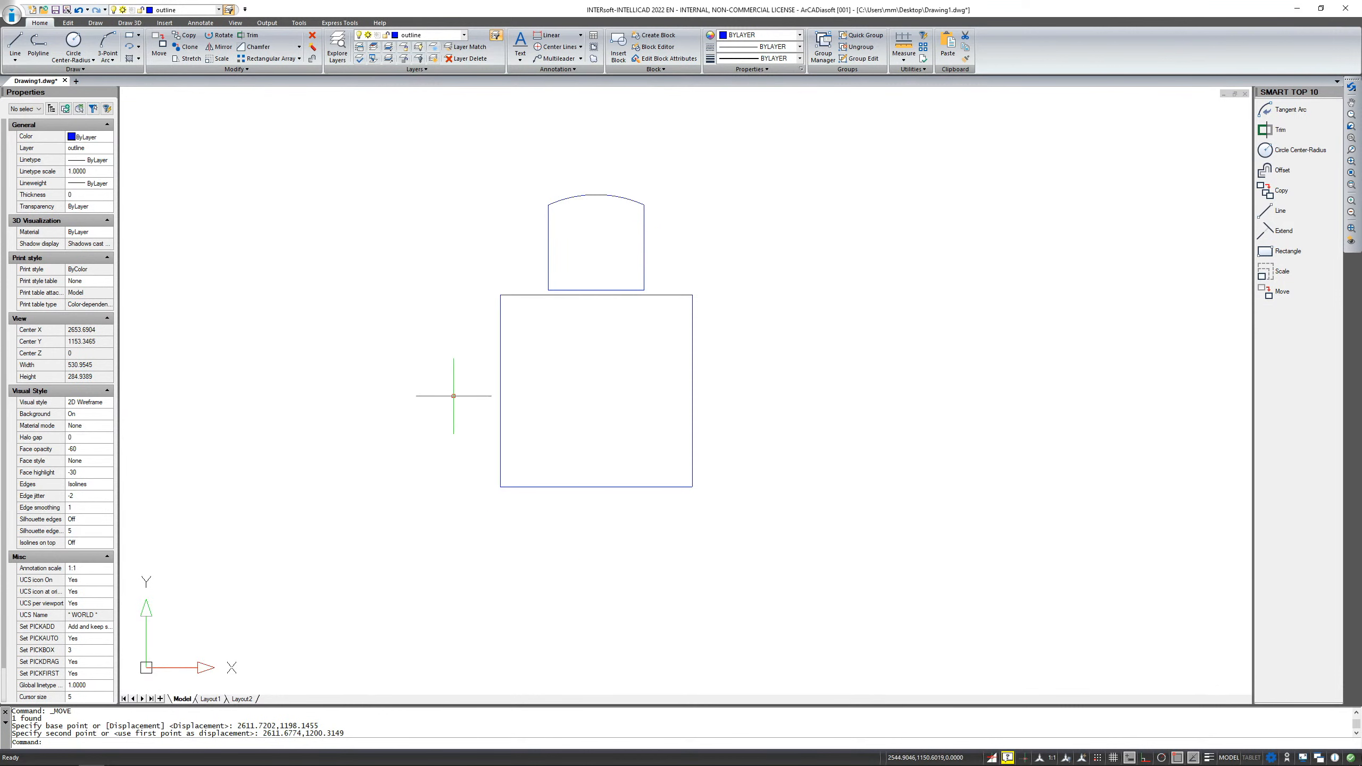
Create a polar array of the arched shape centred midway between the square's upper-left and lower-right corners.
left_click(644, 238)
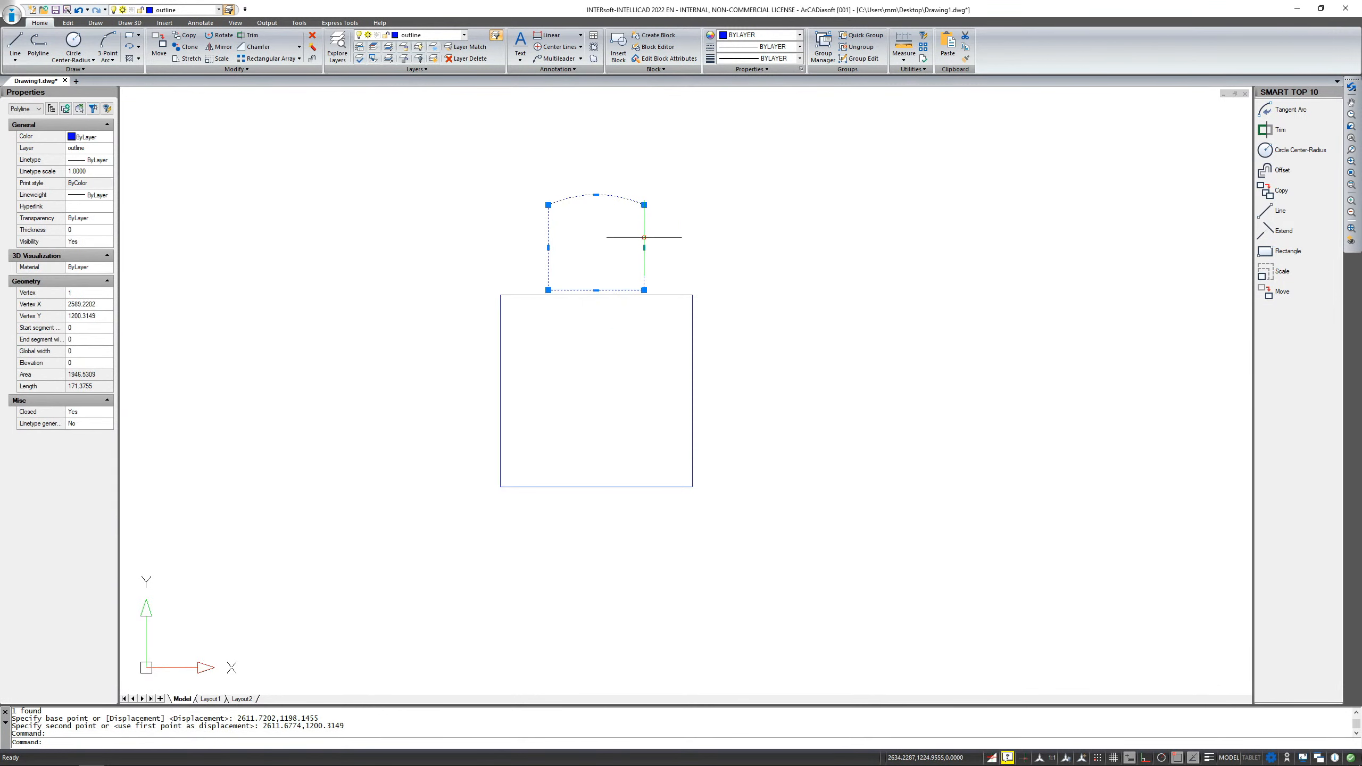
left_click(298, 59)
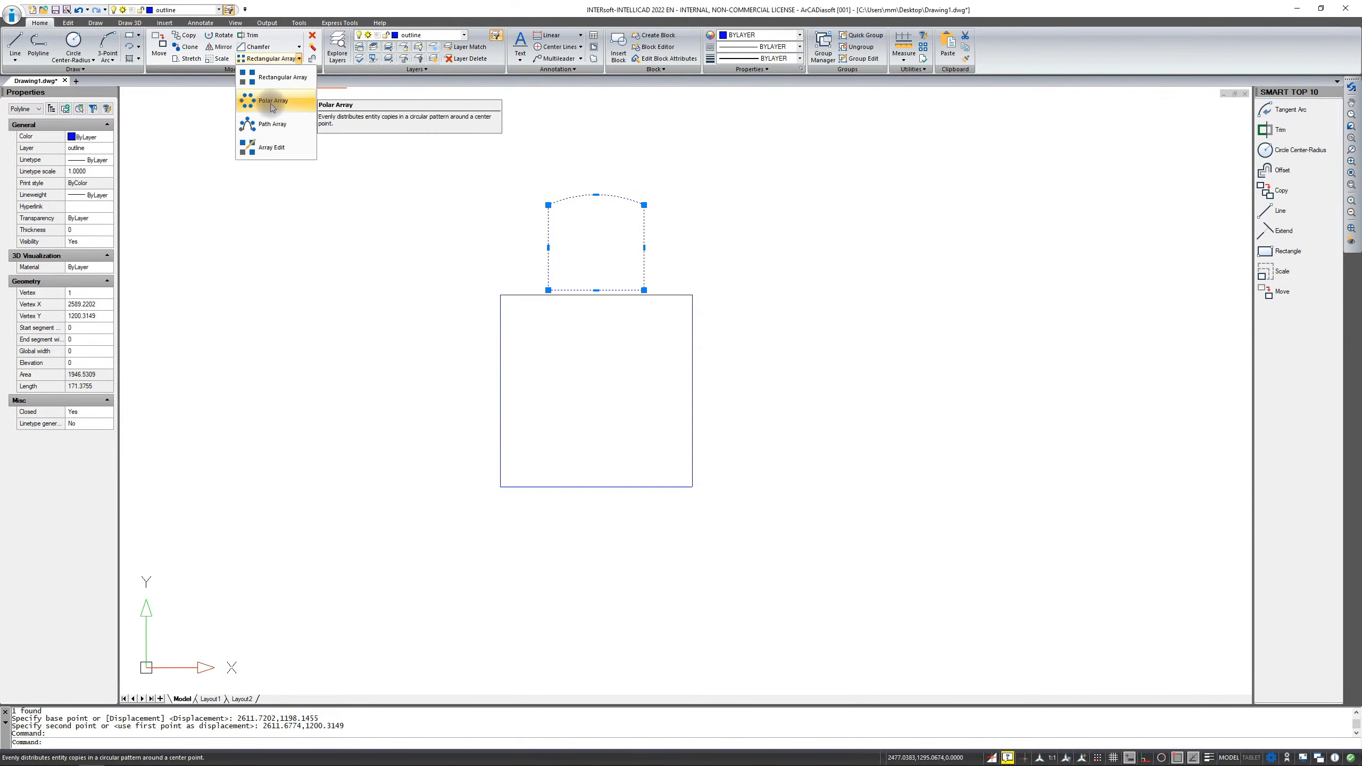
left_click(272, 103)
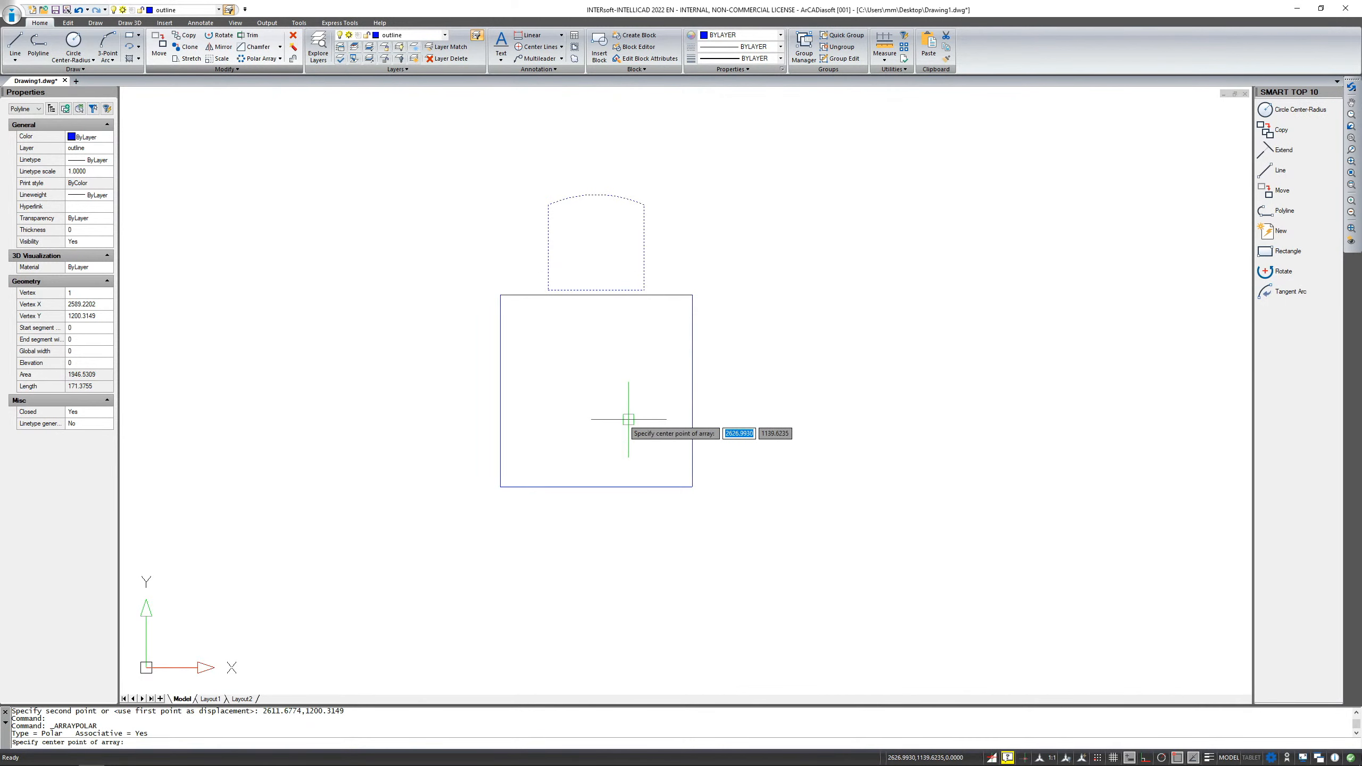
right_click(589, 375, "shift")
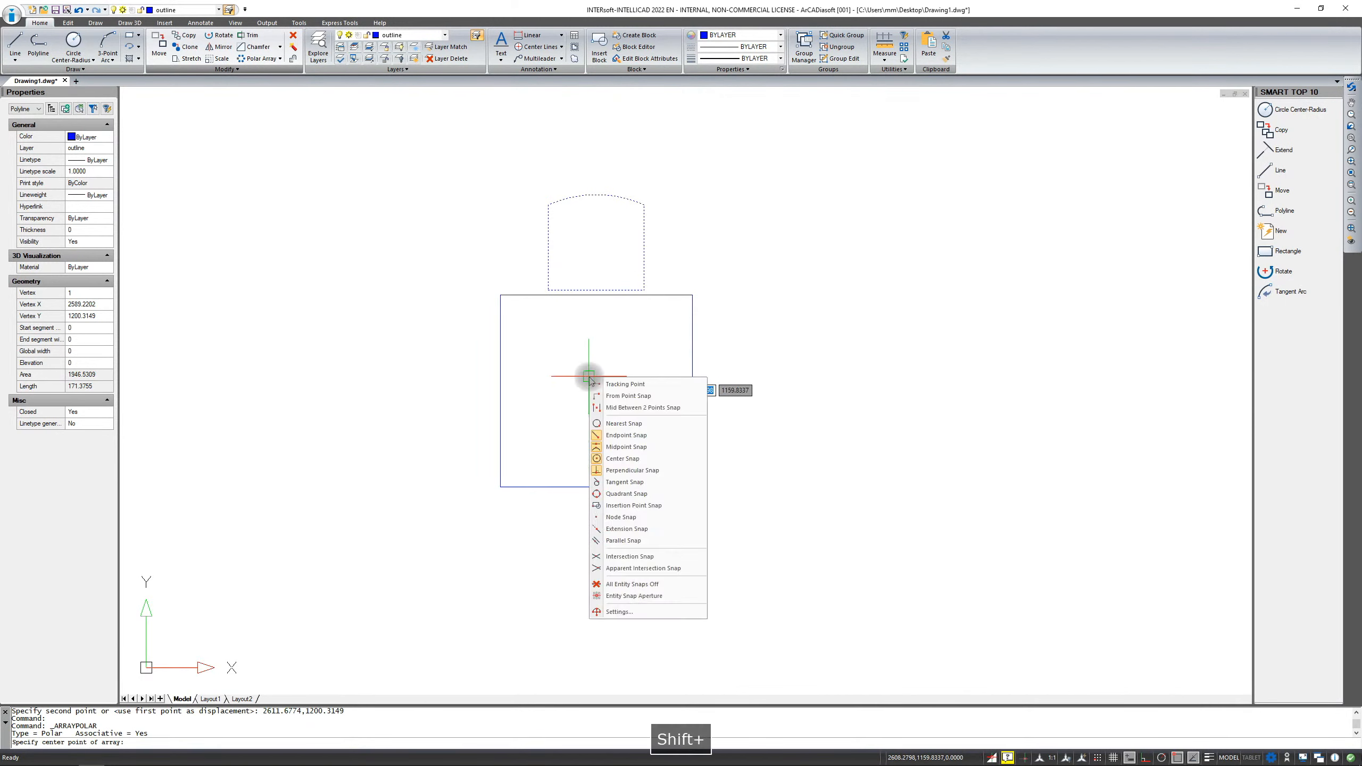
left_click(614, 408)
left_click(499, 294)
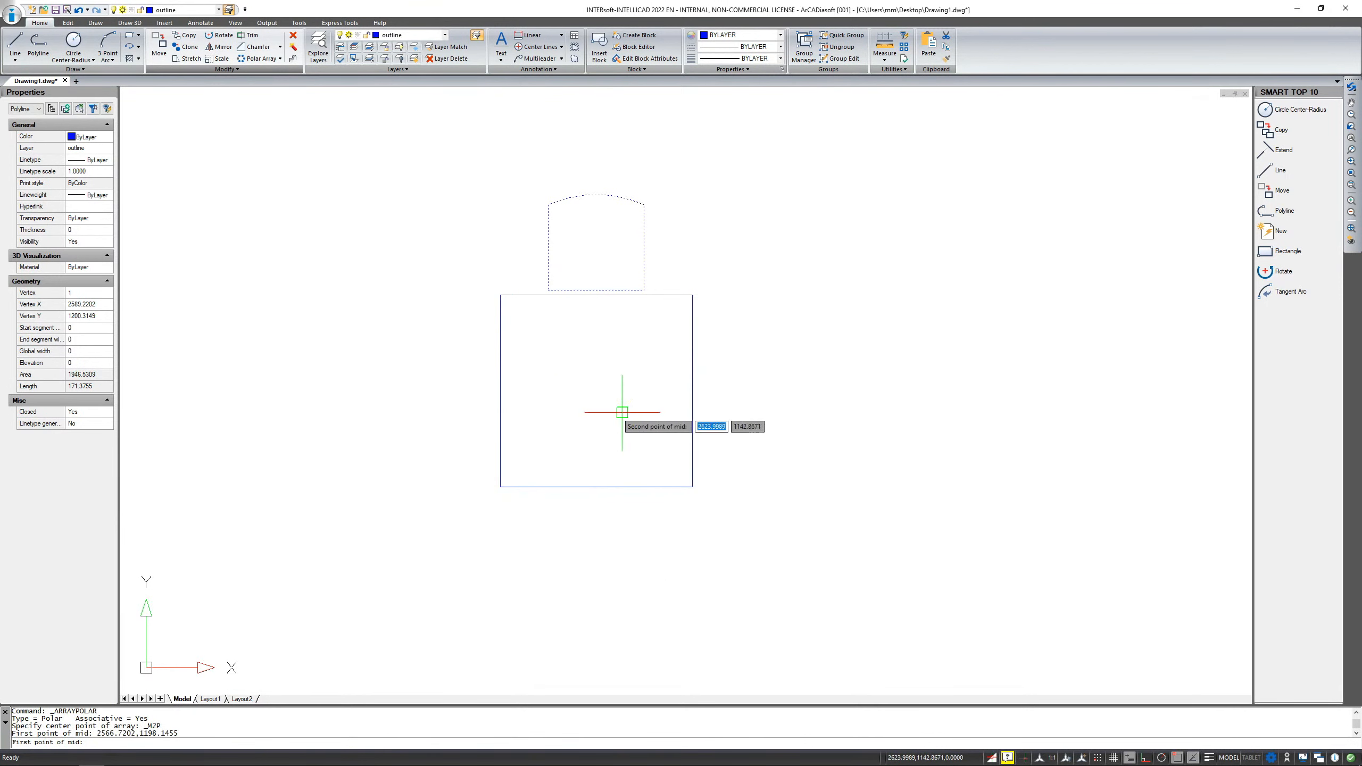
left_click(692, 487)
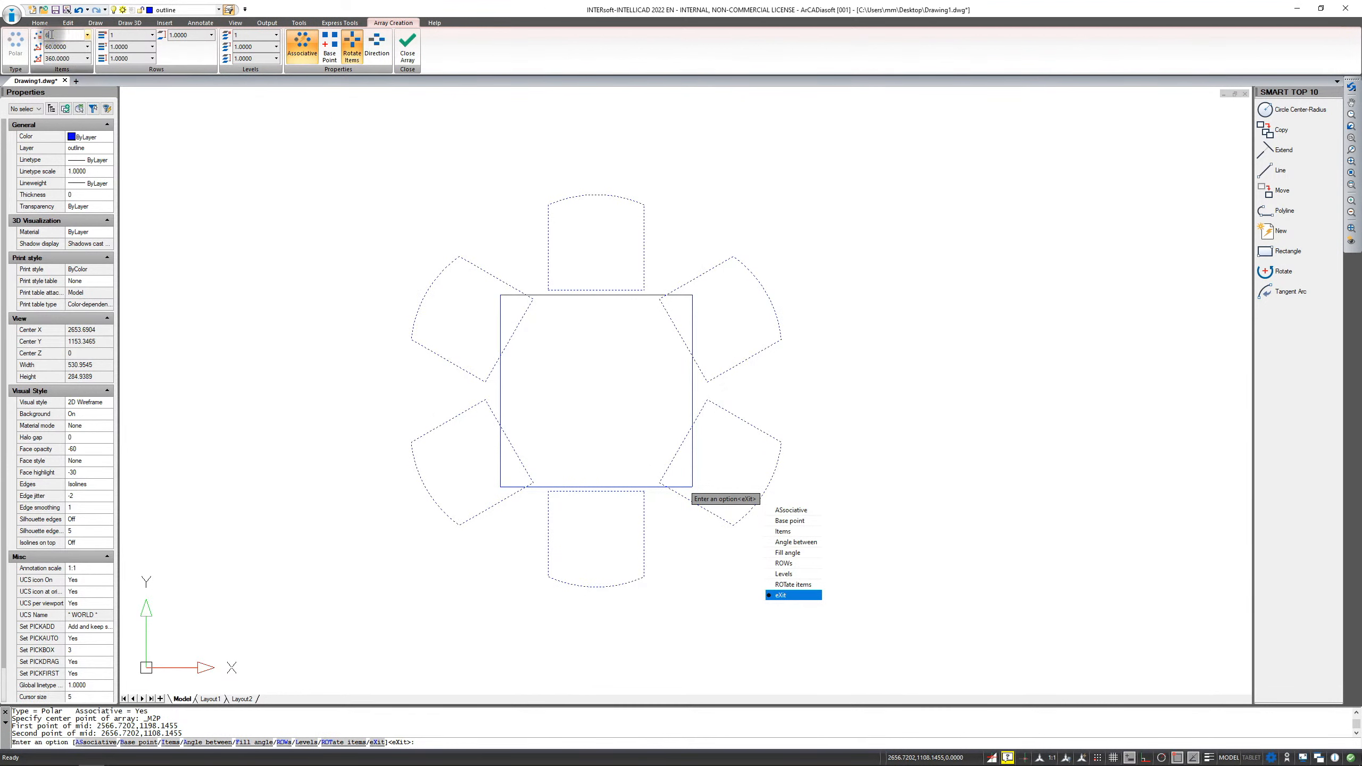
Set the number of items in the polar array to 4.
left_click_drag(52, 35, 39, 35)
type("4")
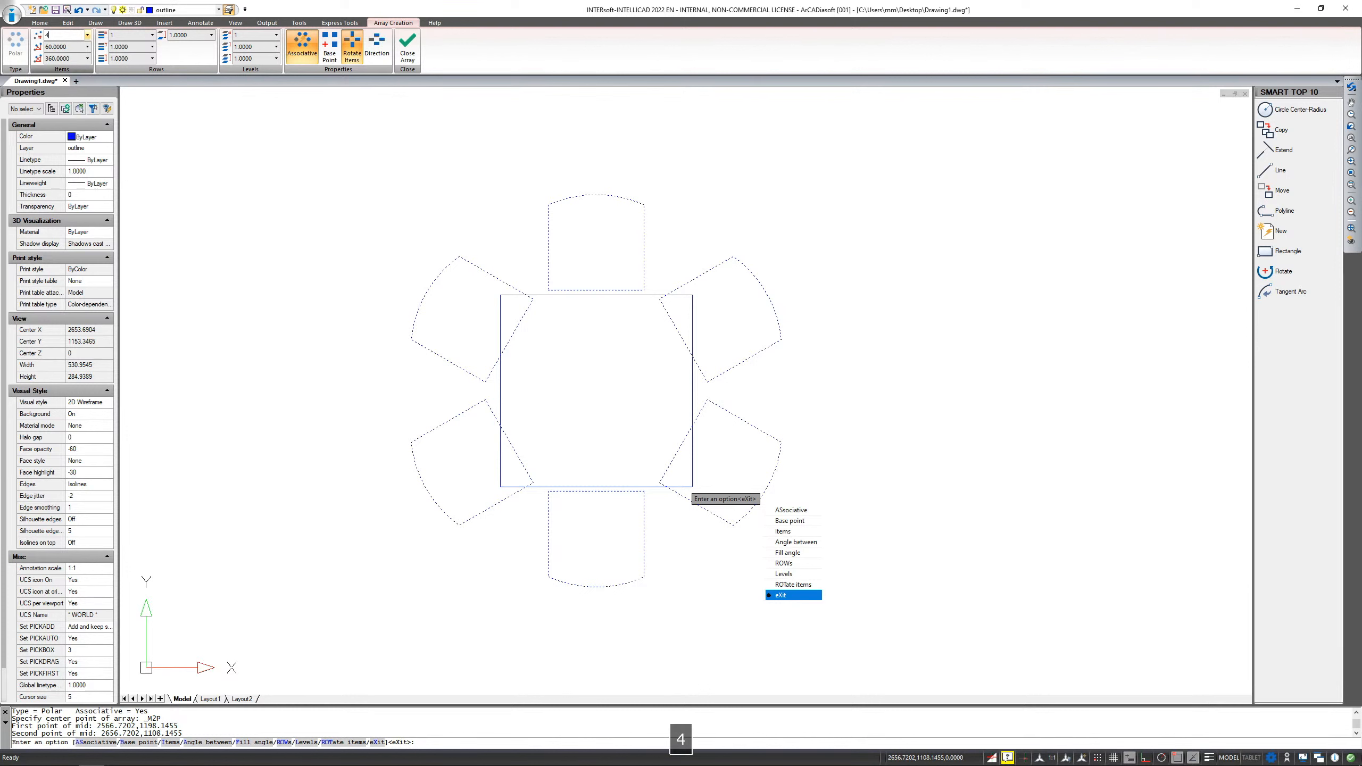
left_click(76, 47)
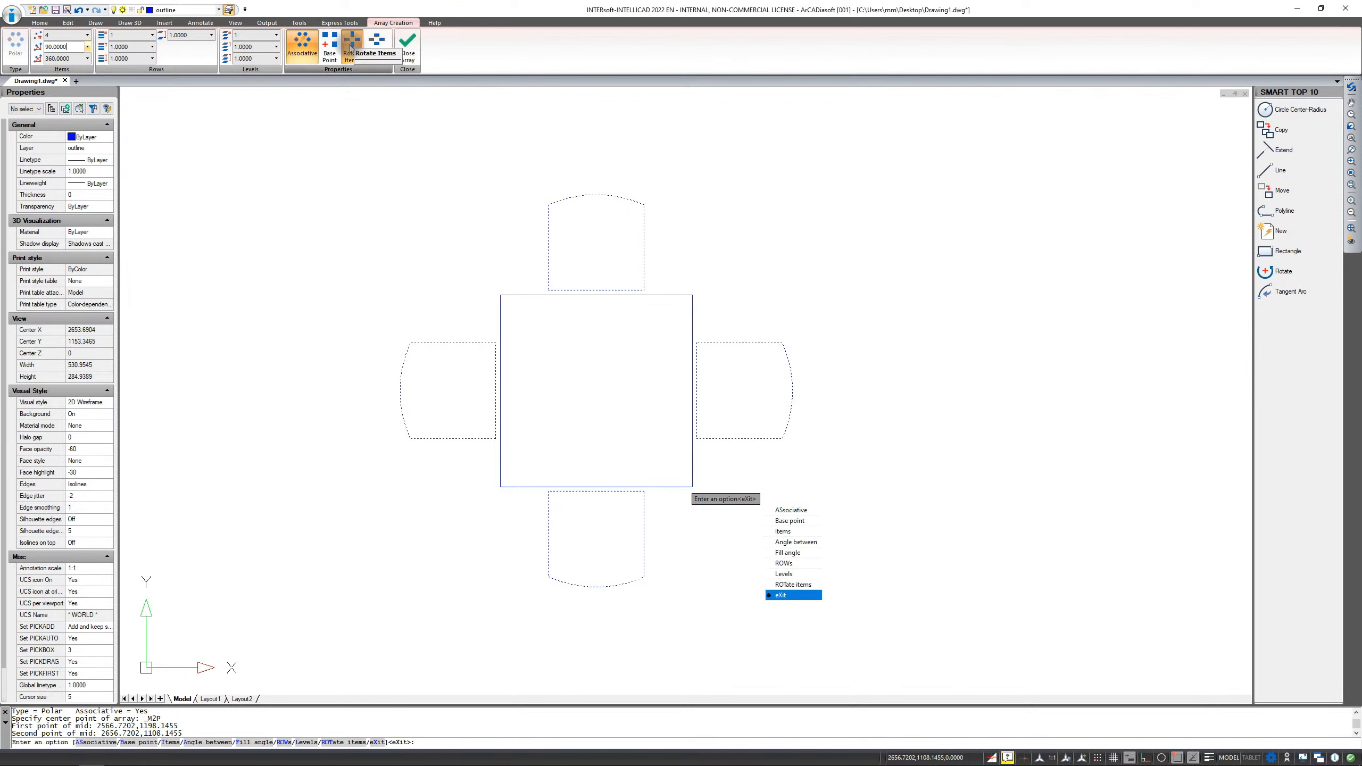
Try out the polar array's direction and item rotation options, keep the items rotated, and finish the array.
left_click(377, 45)
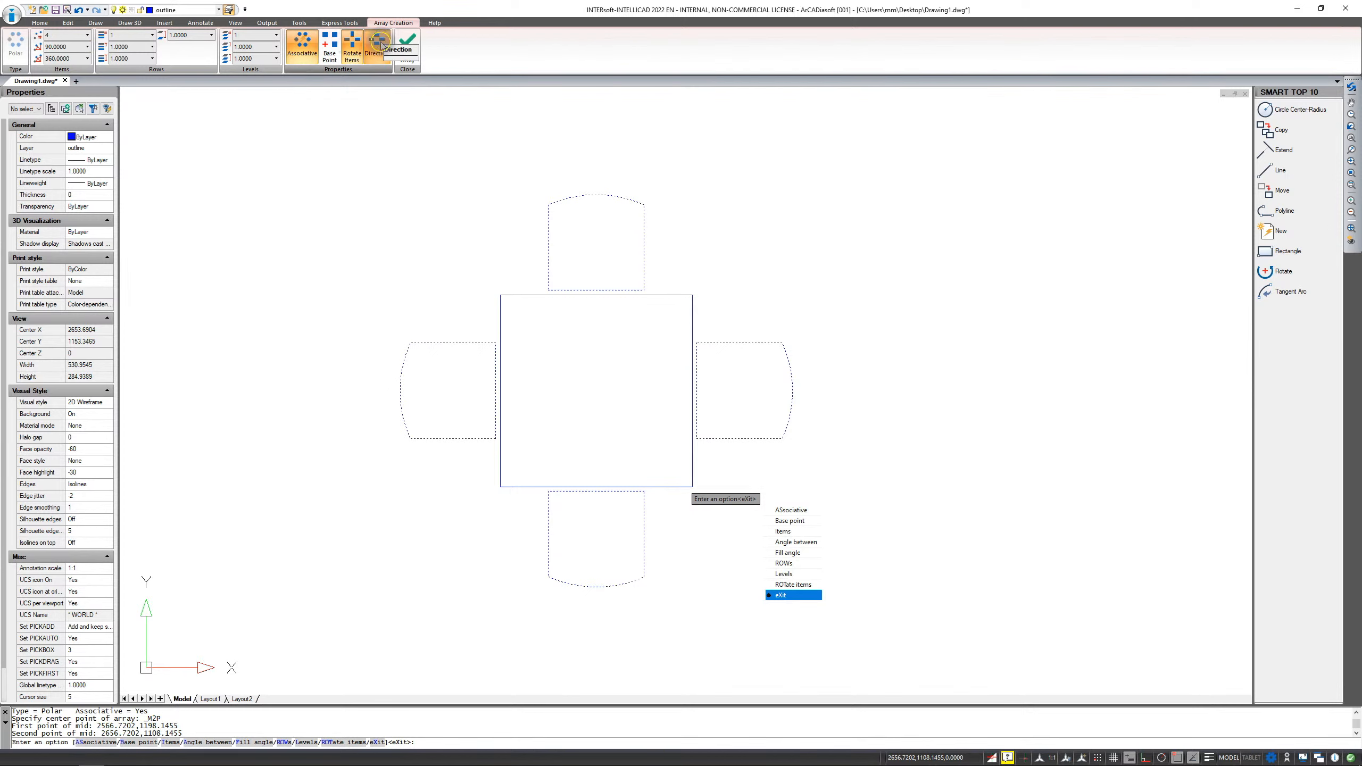
left_click(353, 53)
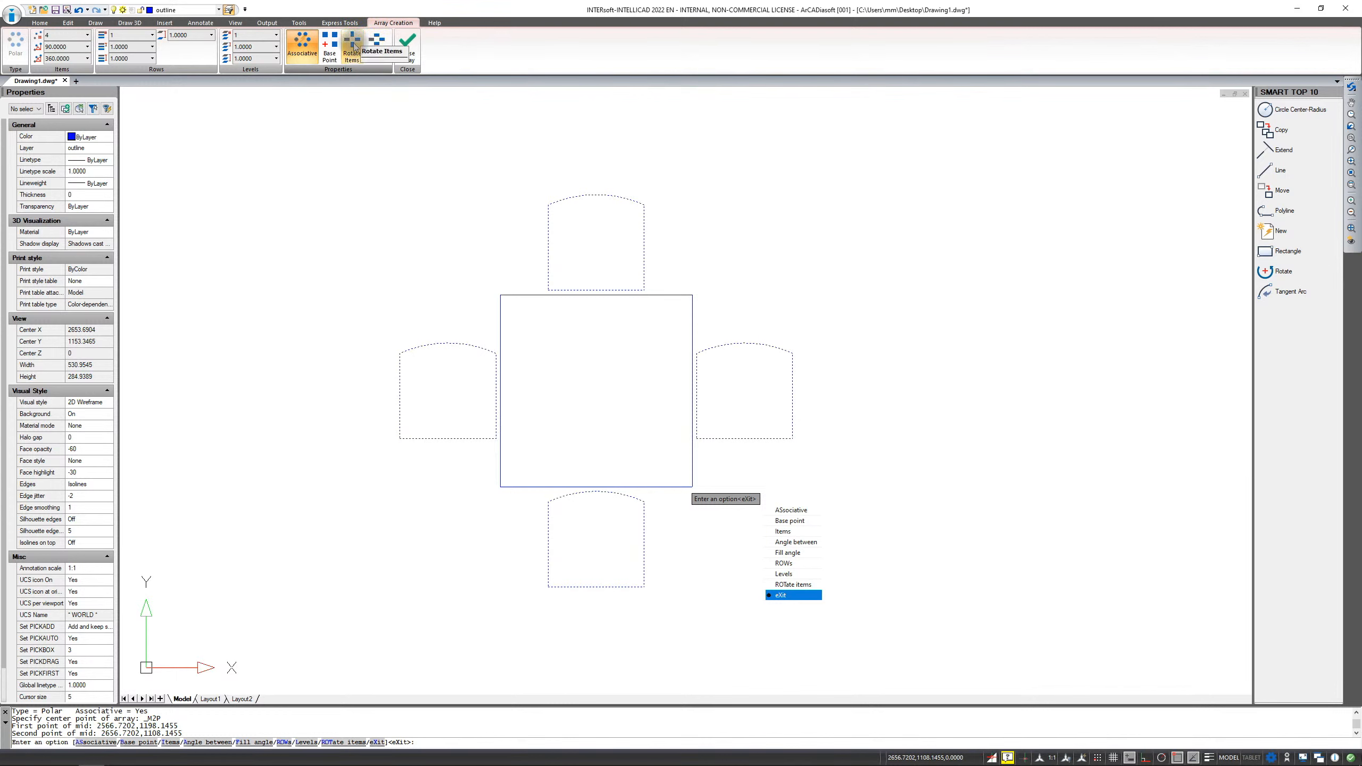
left_click(353, 47)
left_click(354, 46)
left_click(354, 46)
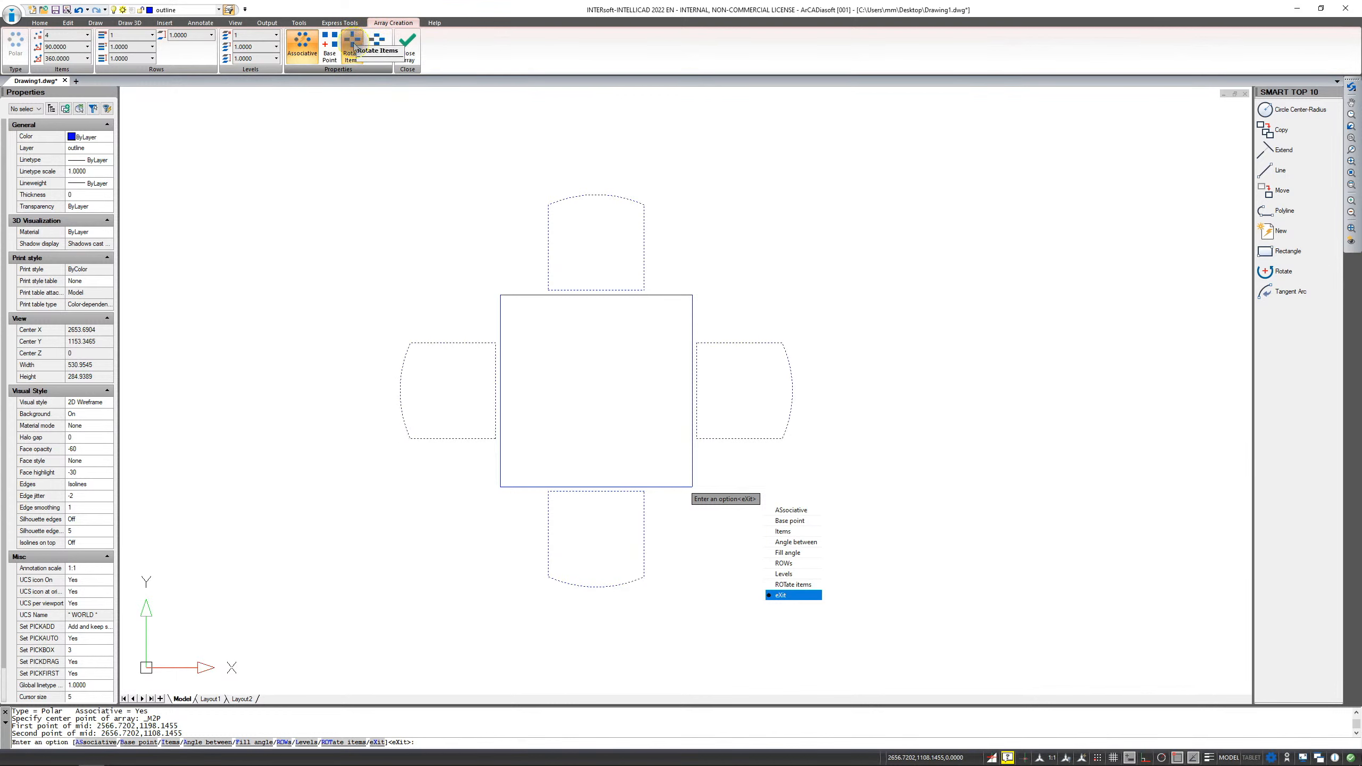
left_click(408, 51)
Draw a rectangle 200 wide and 90 high in the empty area to the right of the arrayed square.
middle_click_drag(866, 344, 561, 375)
scroll(551, 380, "down", 1)
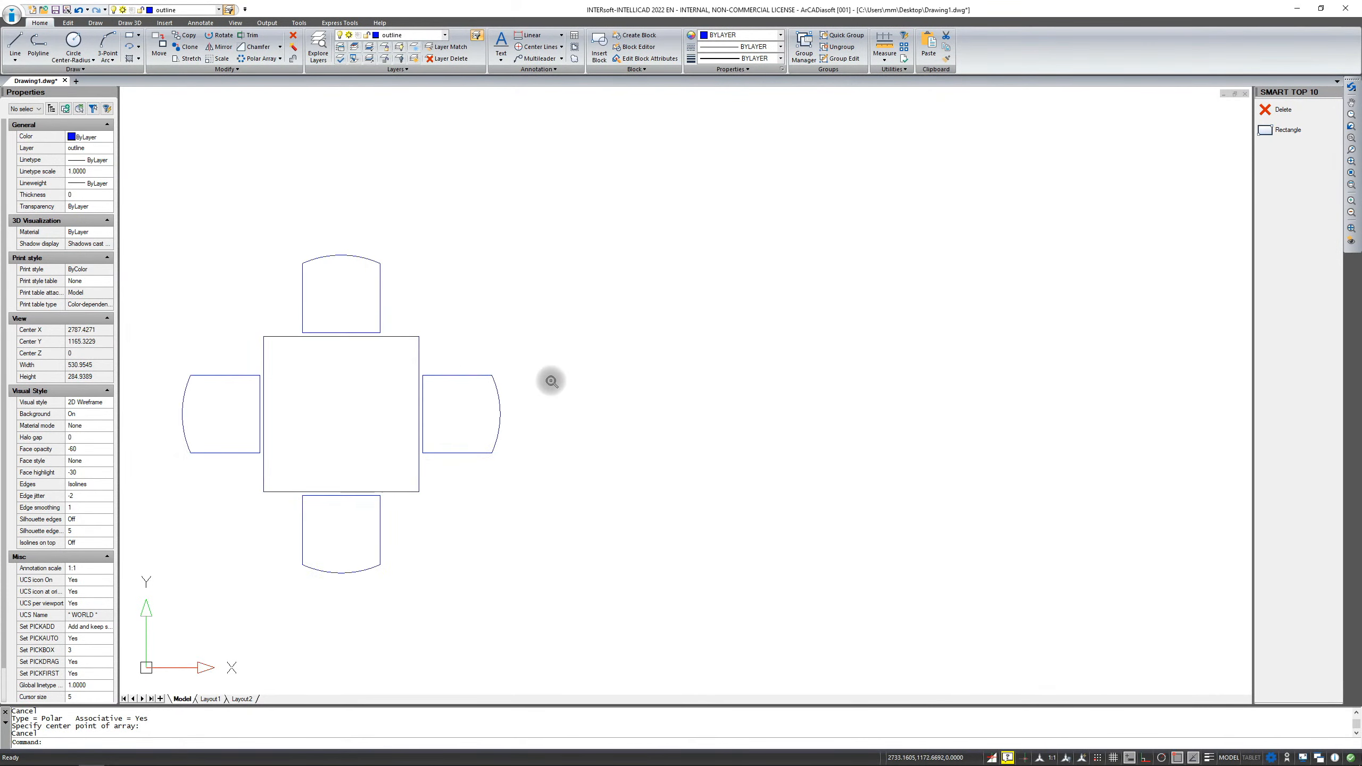
scroll(590, 397, "down", 1)
left_click(129, 35)
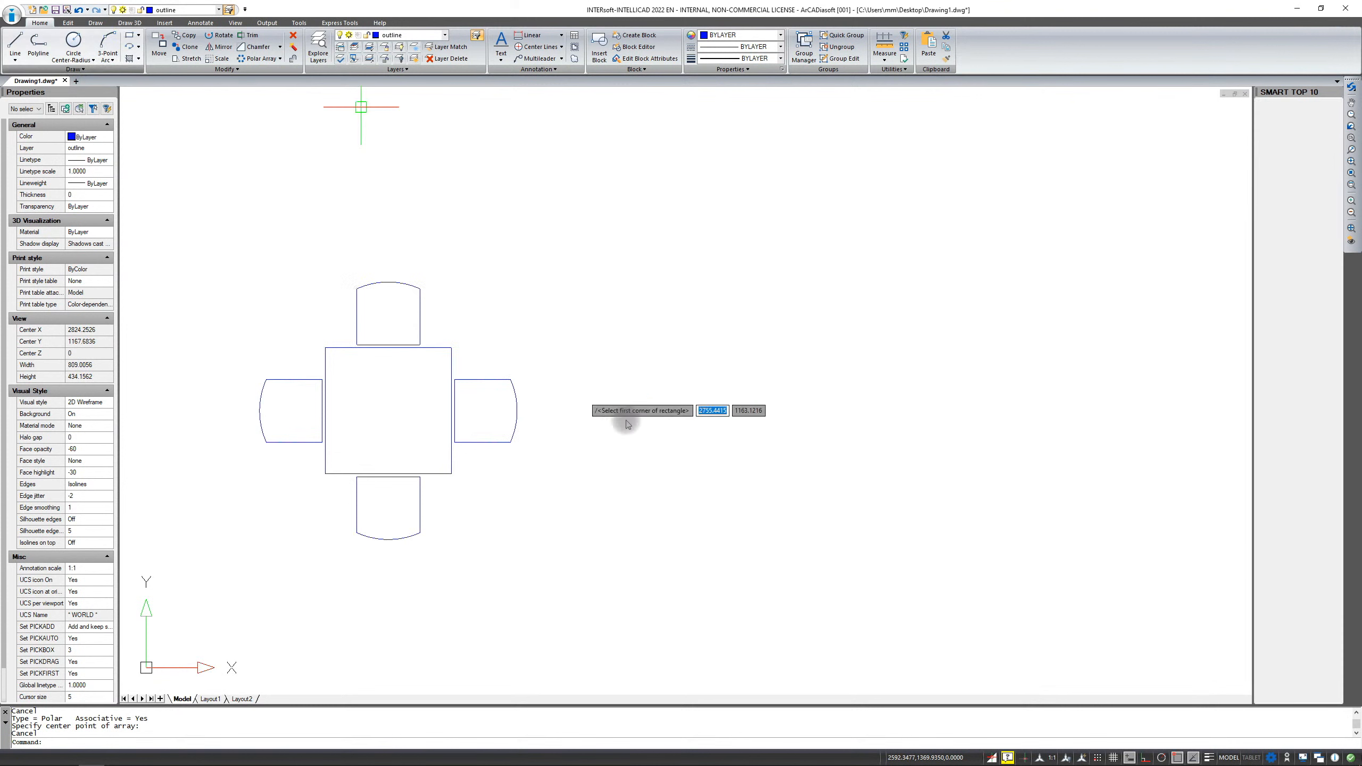
left_click(668, 435)
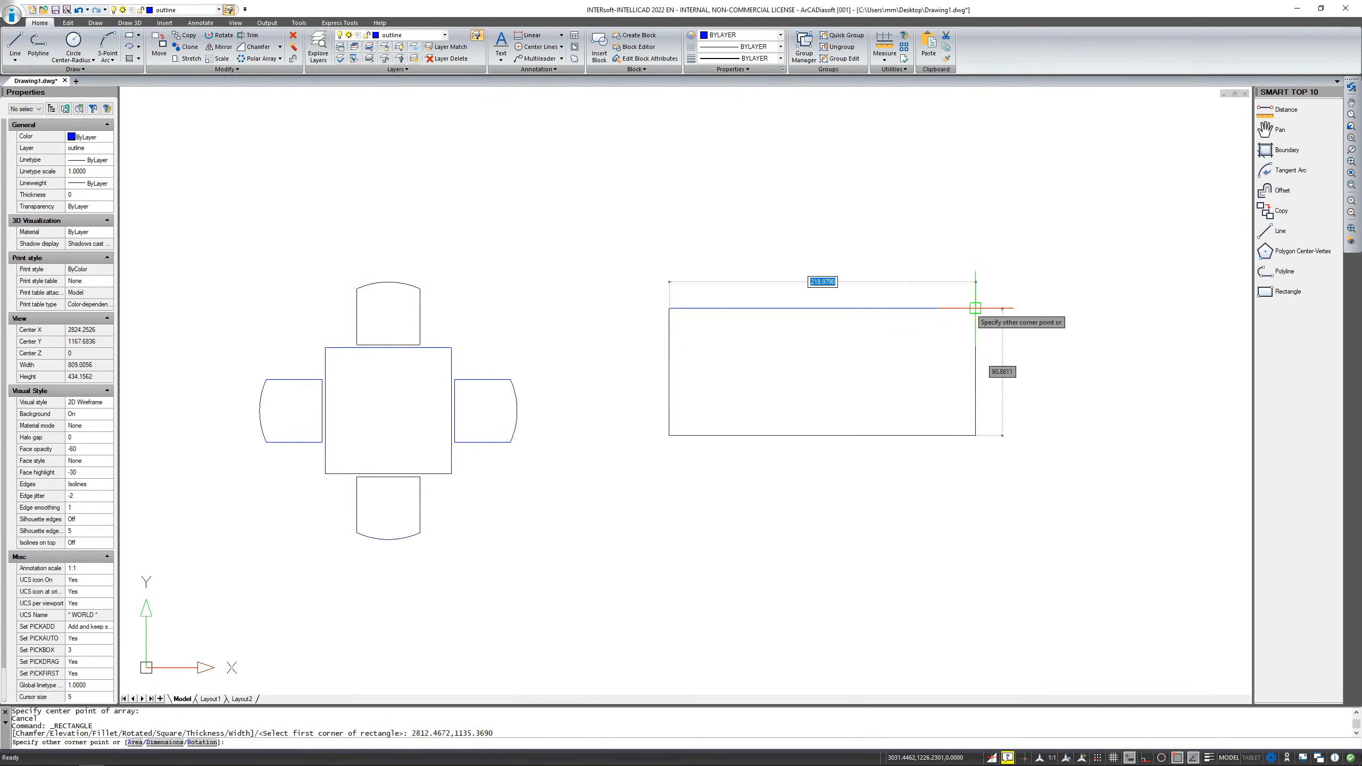
type("200")
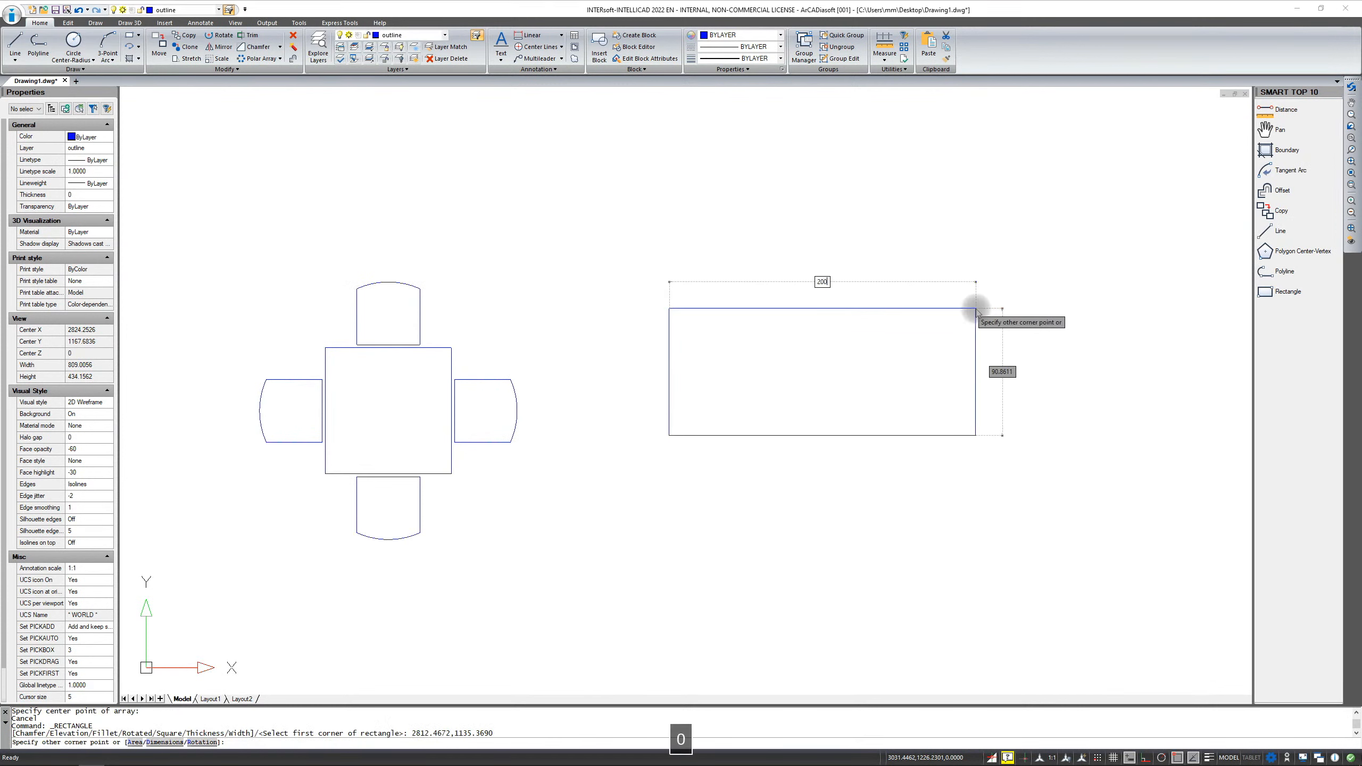
key("Tab")
type("90")
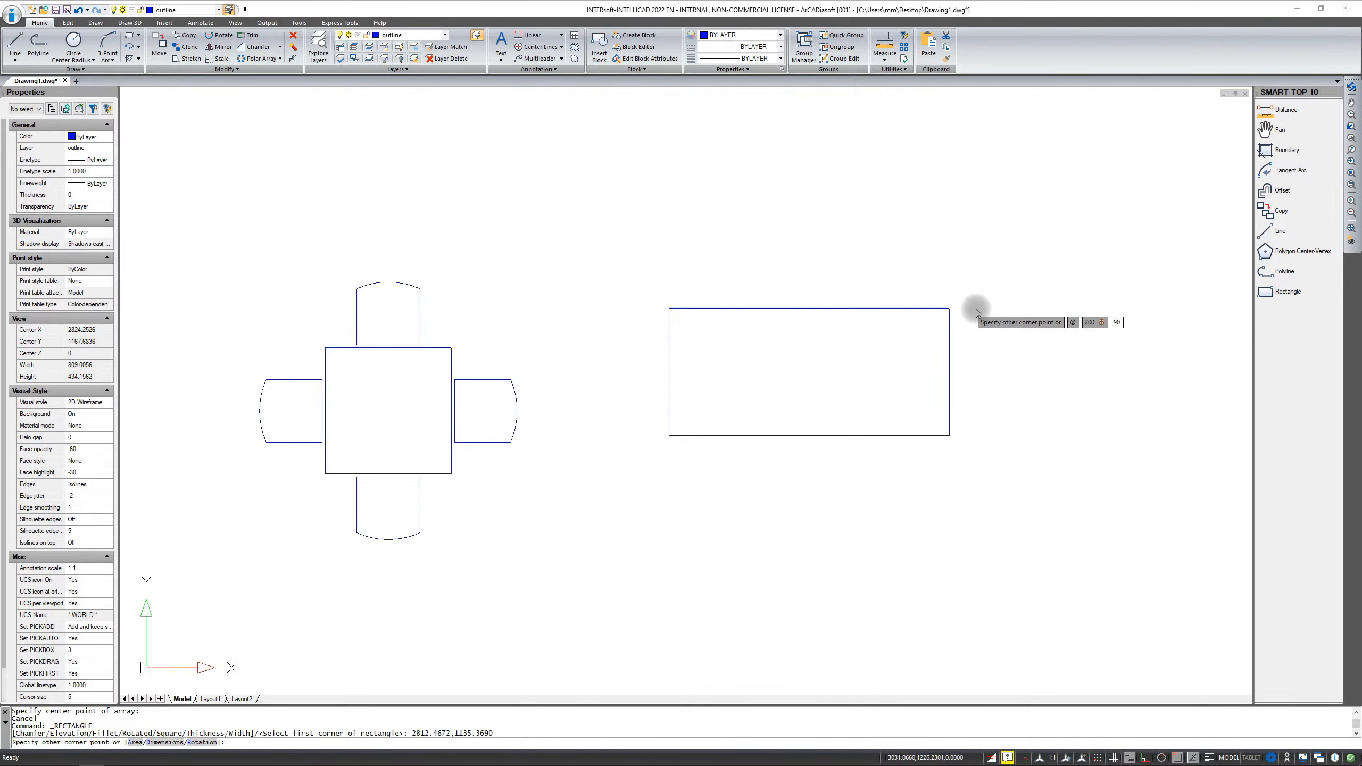
key("Return")
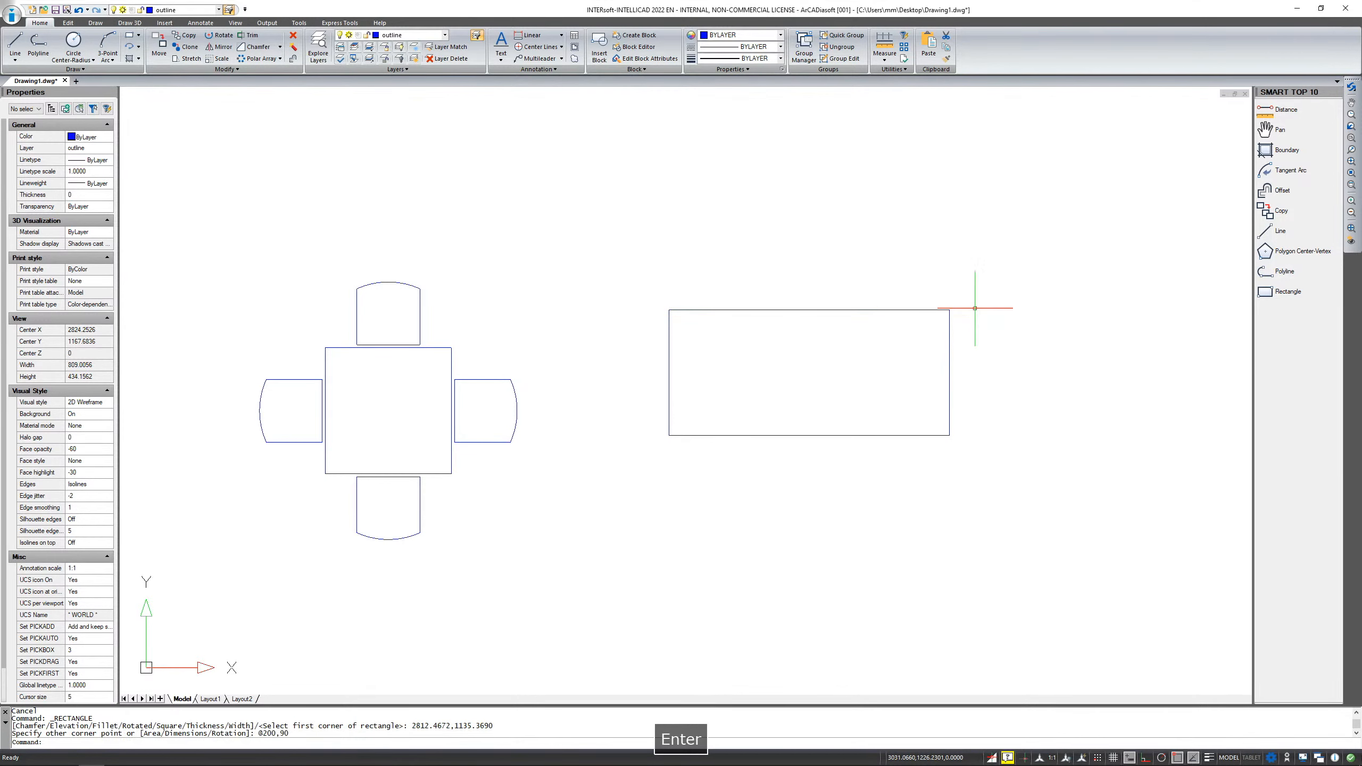
Draw a 45 by 45 square just above the large rectangle's upper edge, near its left end.
scroll(768, 243, "up", 2)
key("Return")
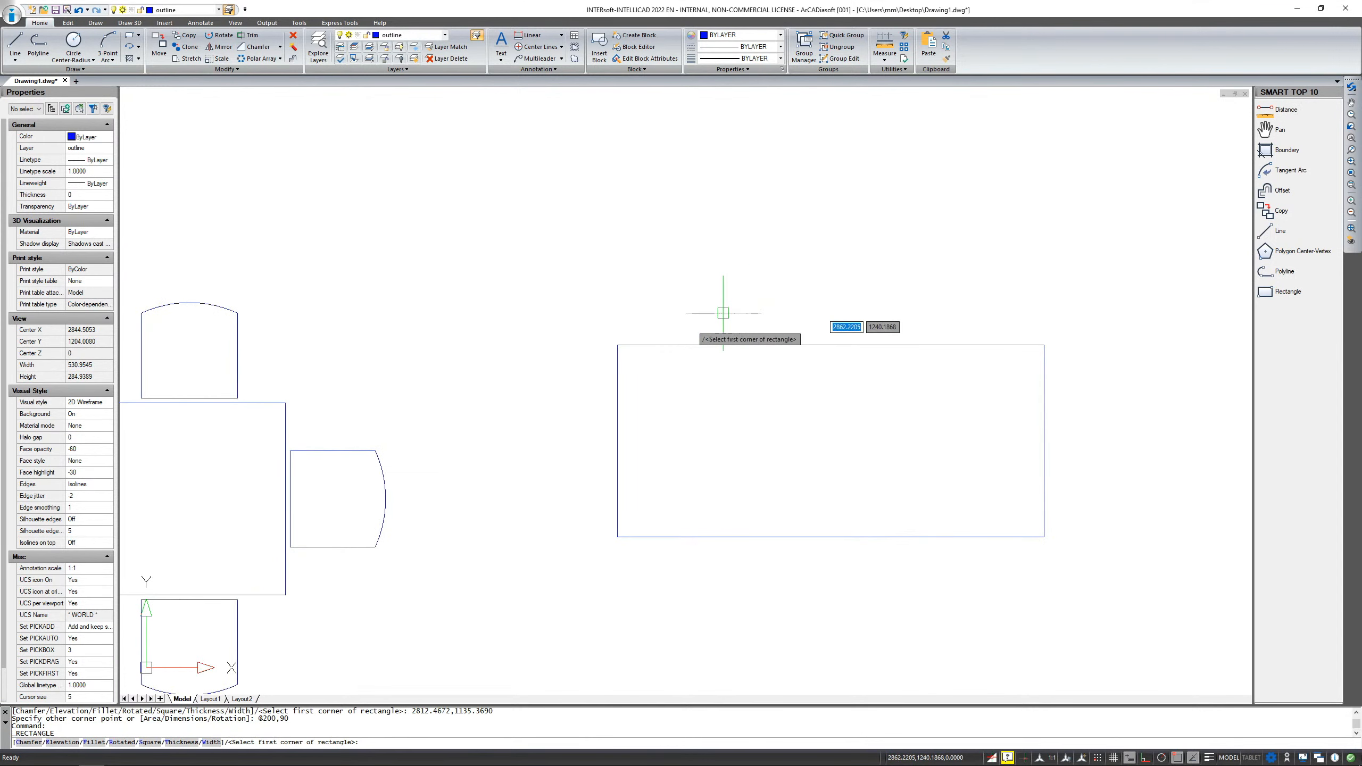
left_click(651, 330)
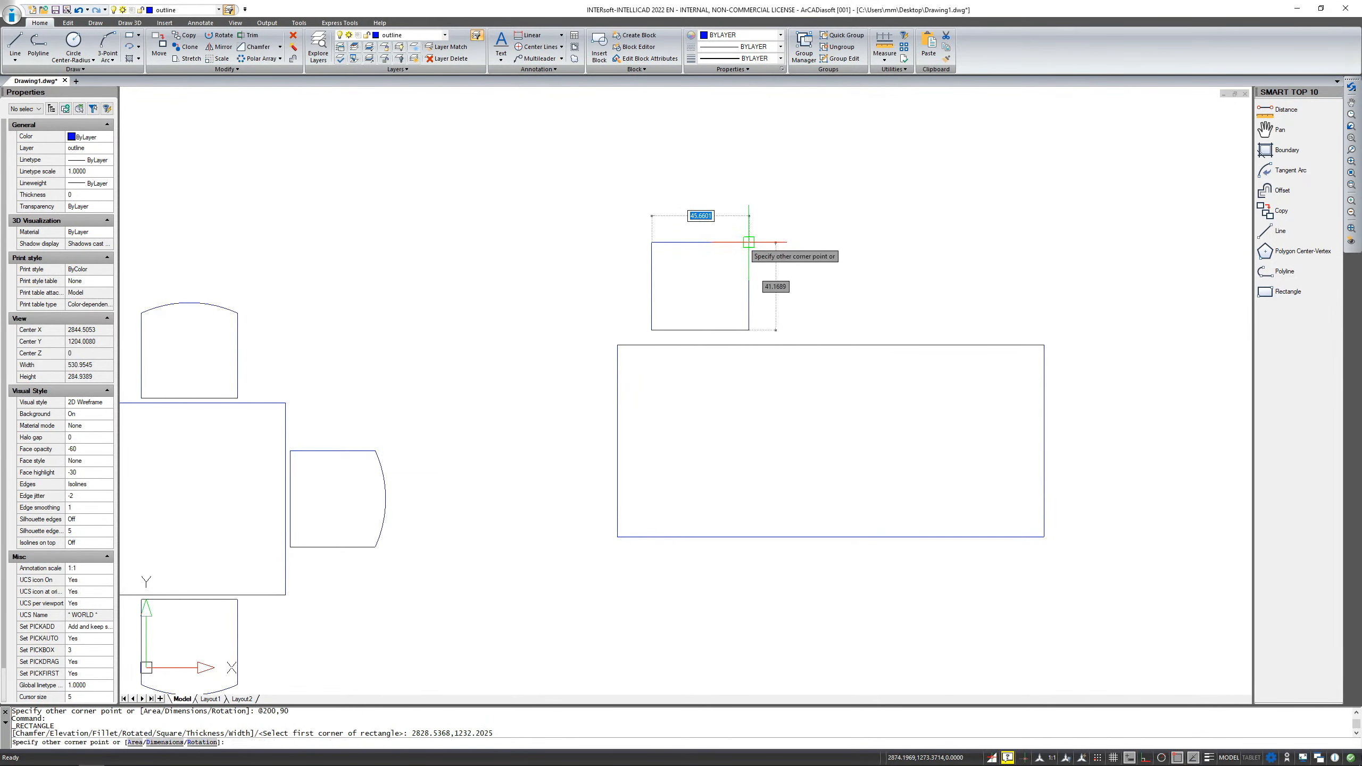
type("45")
key("Tab")
type("45")
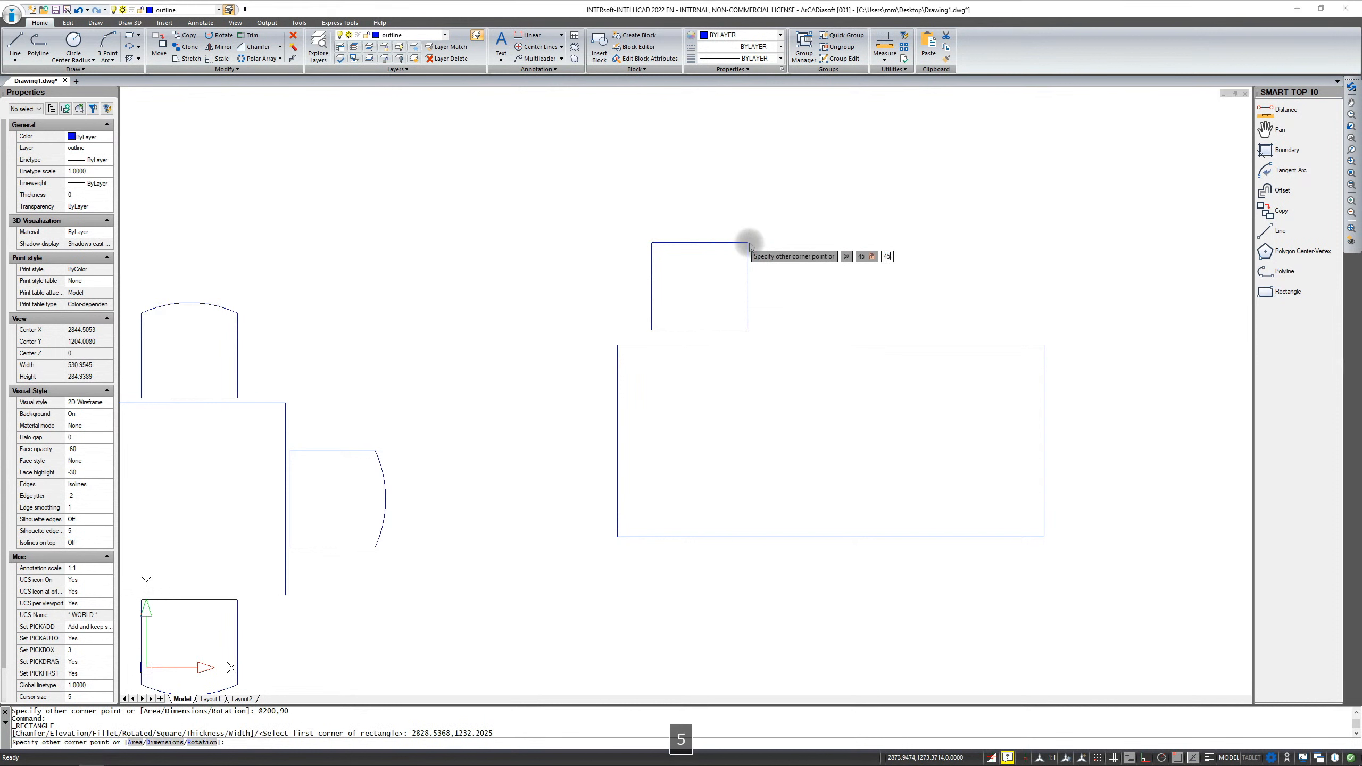
key("Return")
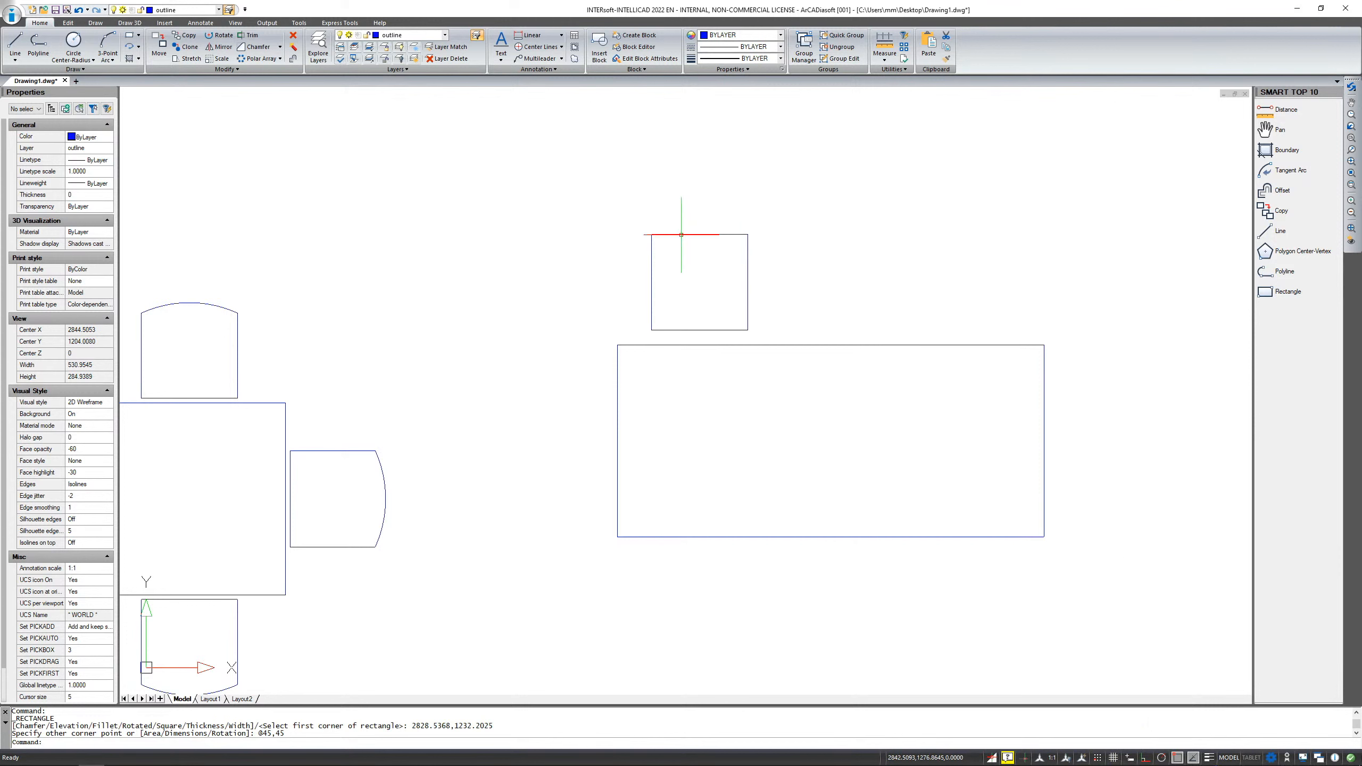
Stretch both upper corners of the small square inward by 5 each to form a trapezoid.
left_click(677, 235)
left_click(651, 234)
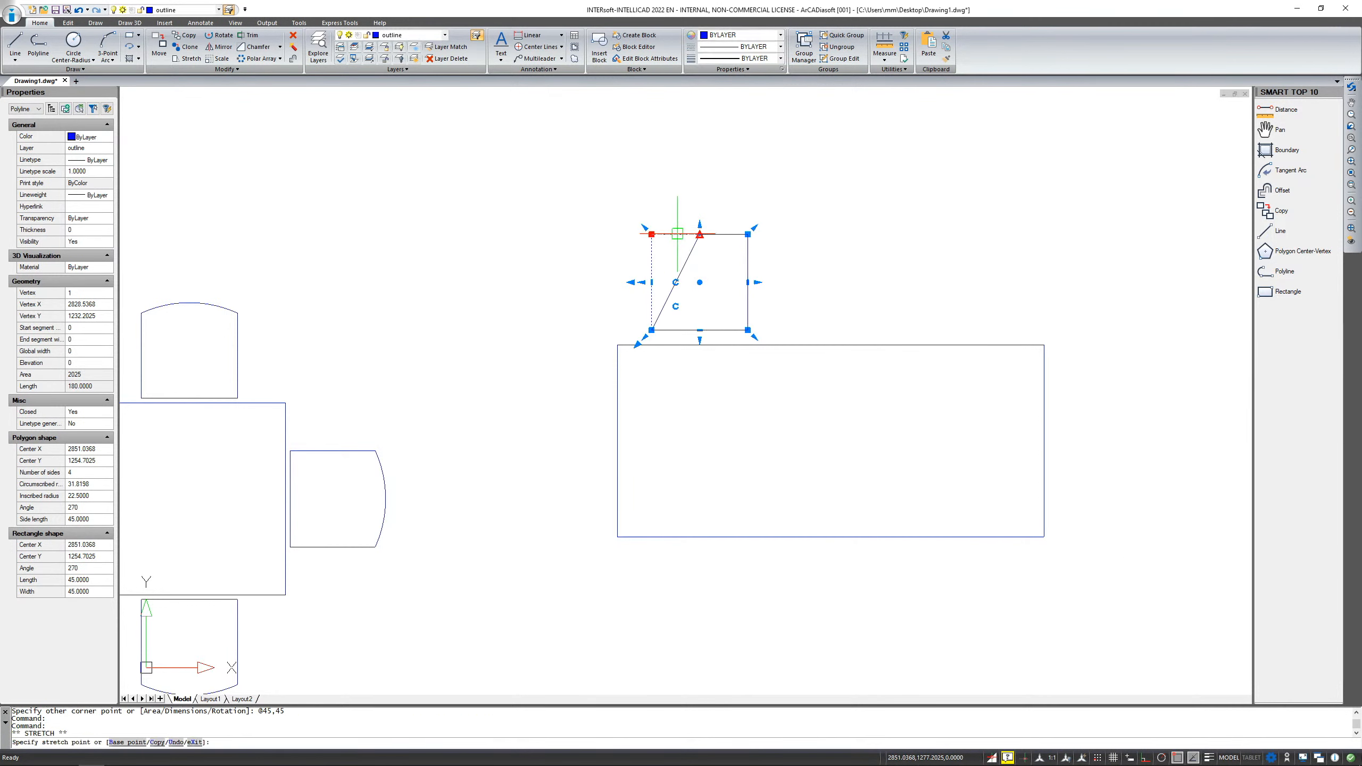
type("5")
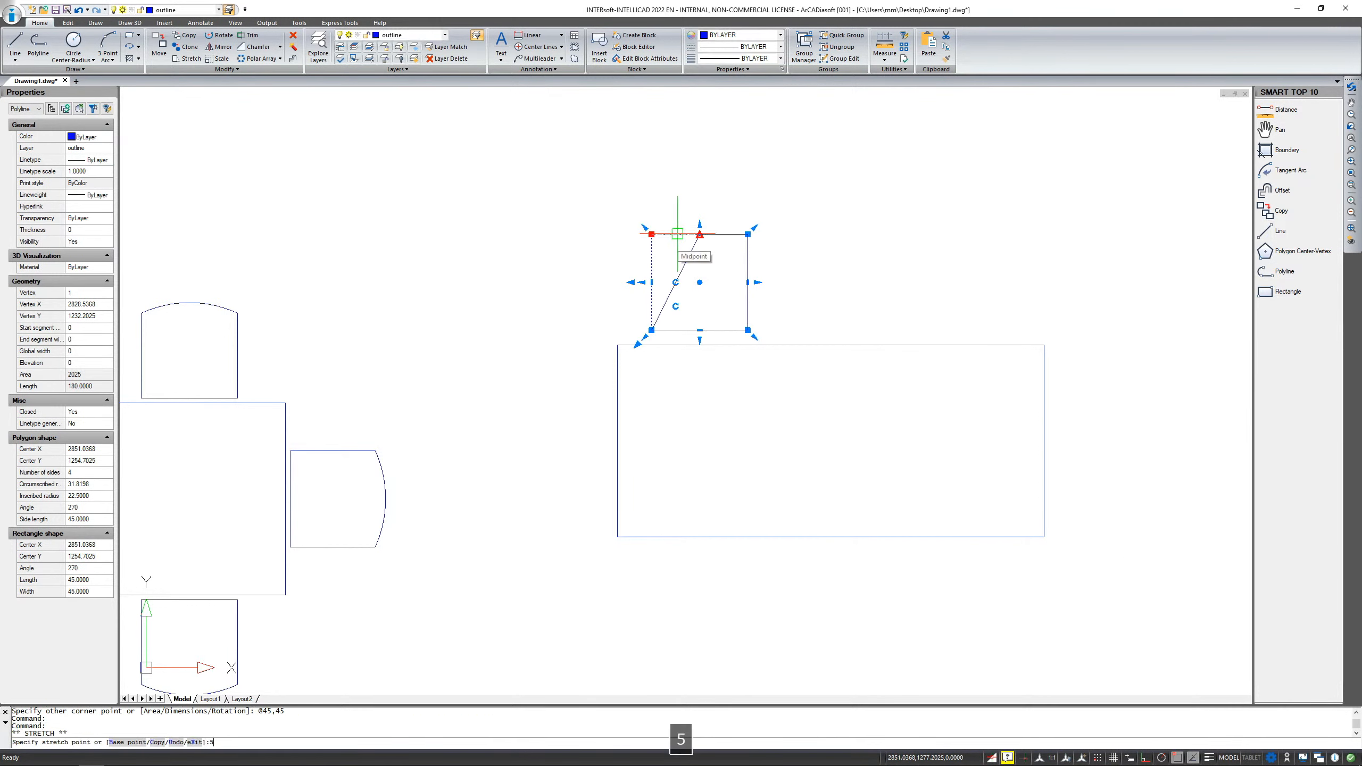
key("Return")
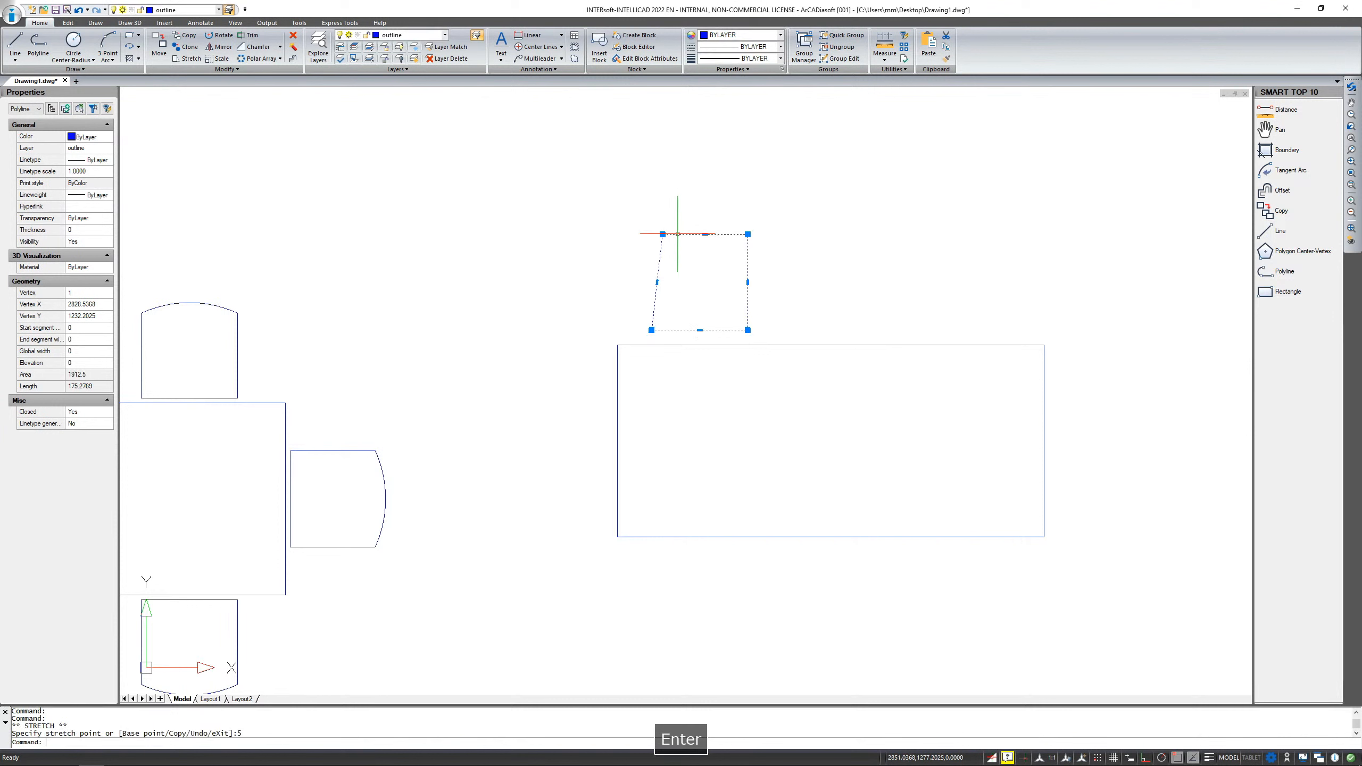
left_click(748, 235)
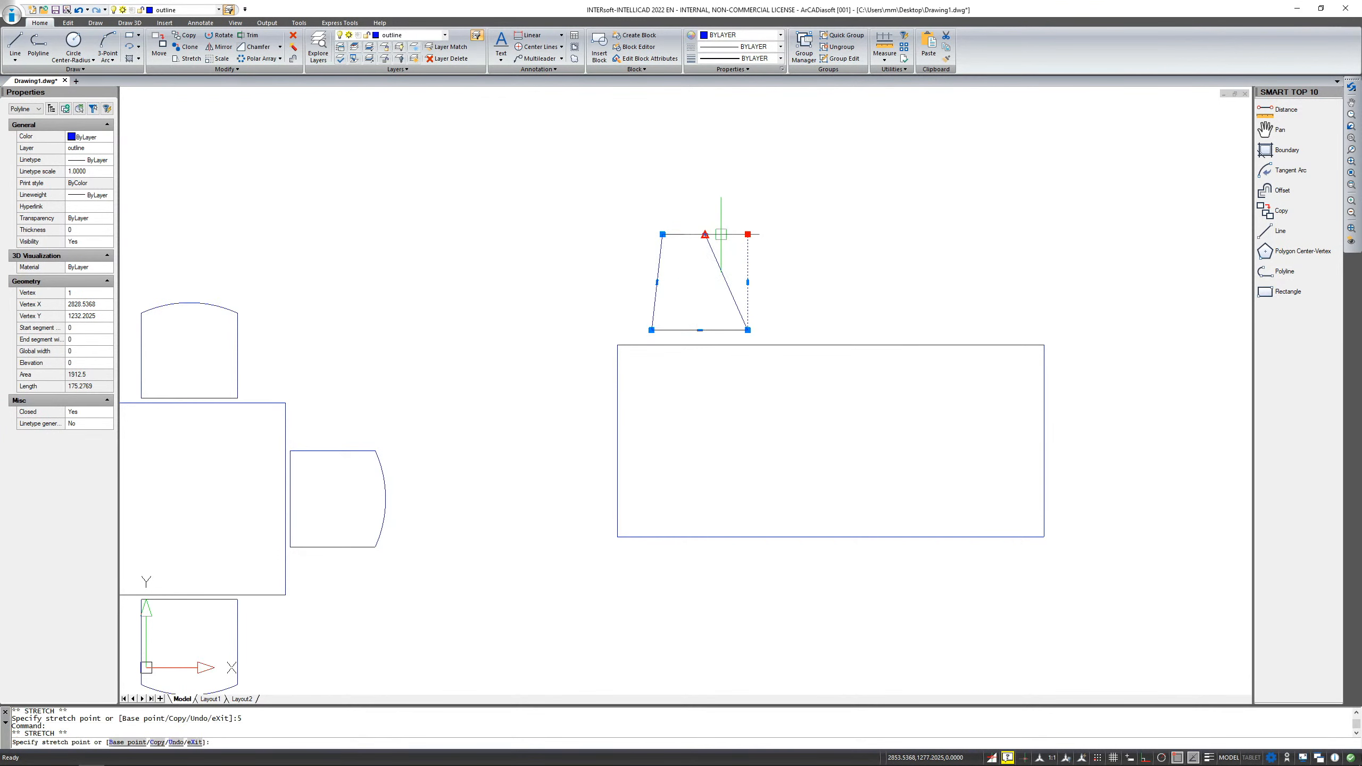
type("5")
key("Return")
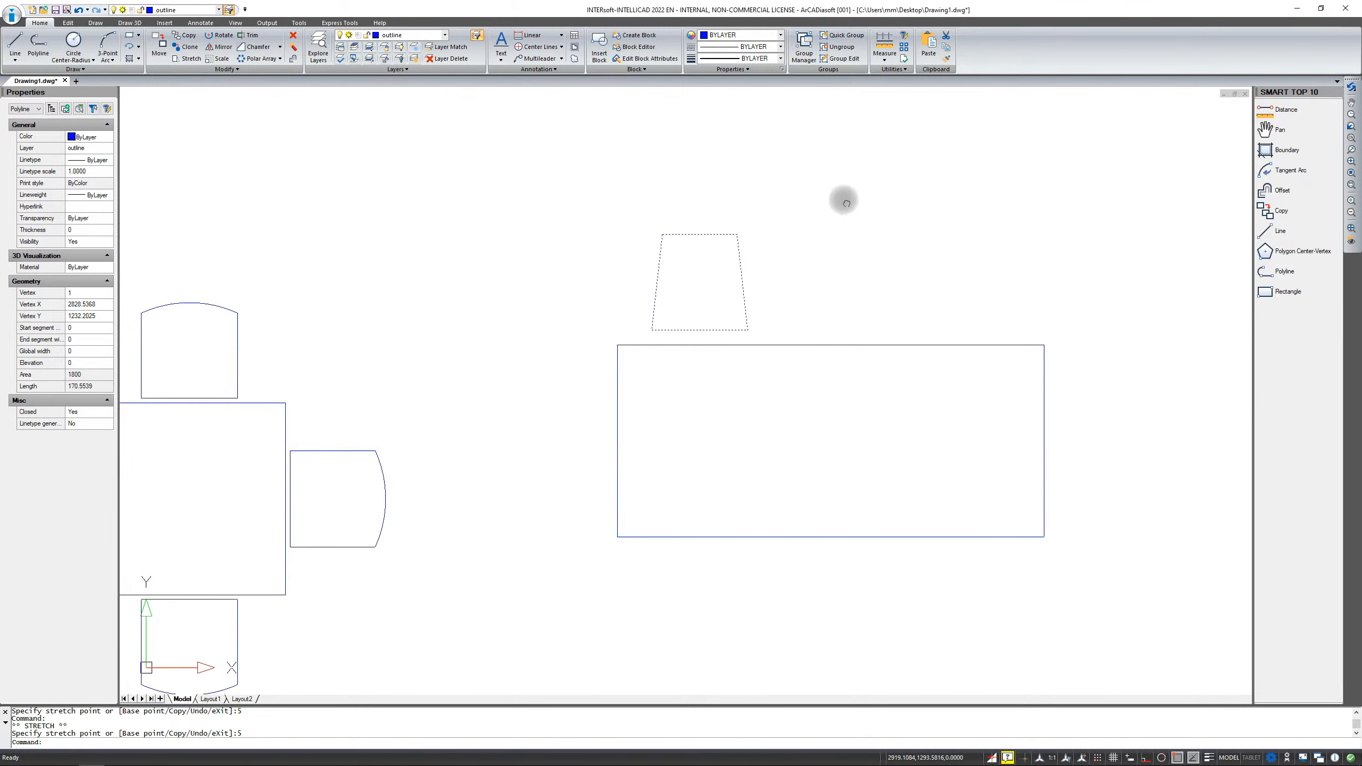
middle_click_drag(843, 198, 793, 201)
key("Escape")
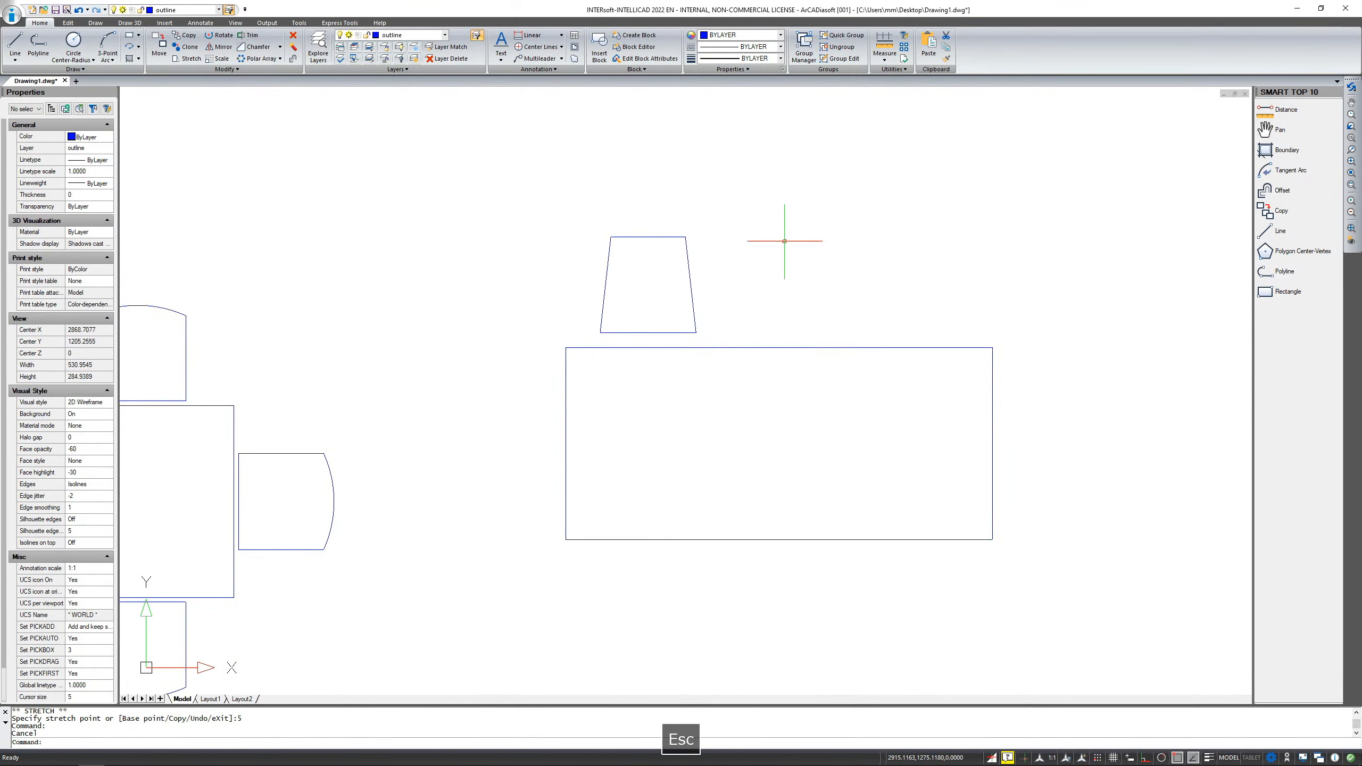
Create a rectangular array of the trapezoid above the large rectangle with 3 columns and 1 row.
left_click(694, 298)
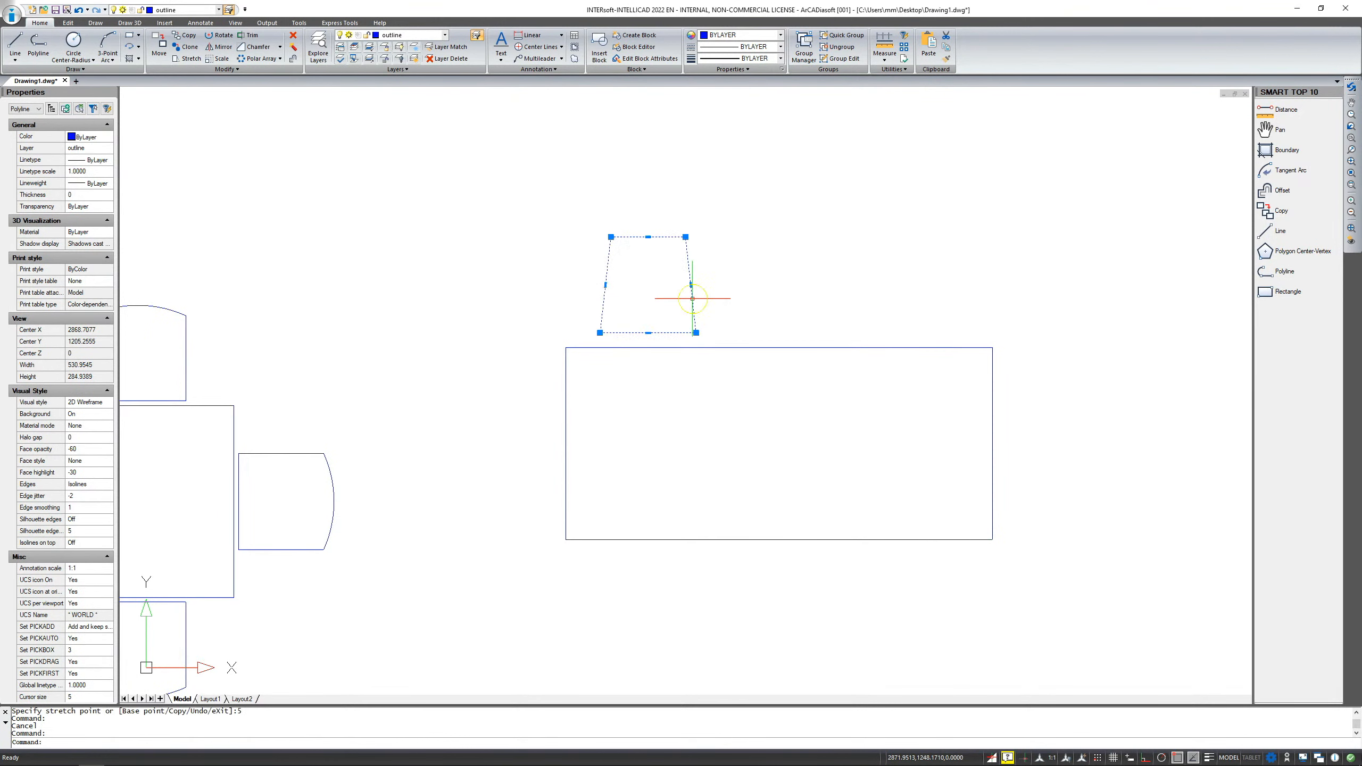
left_click(280, 58)
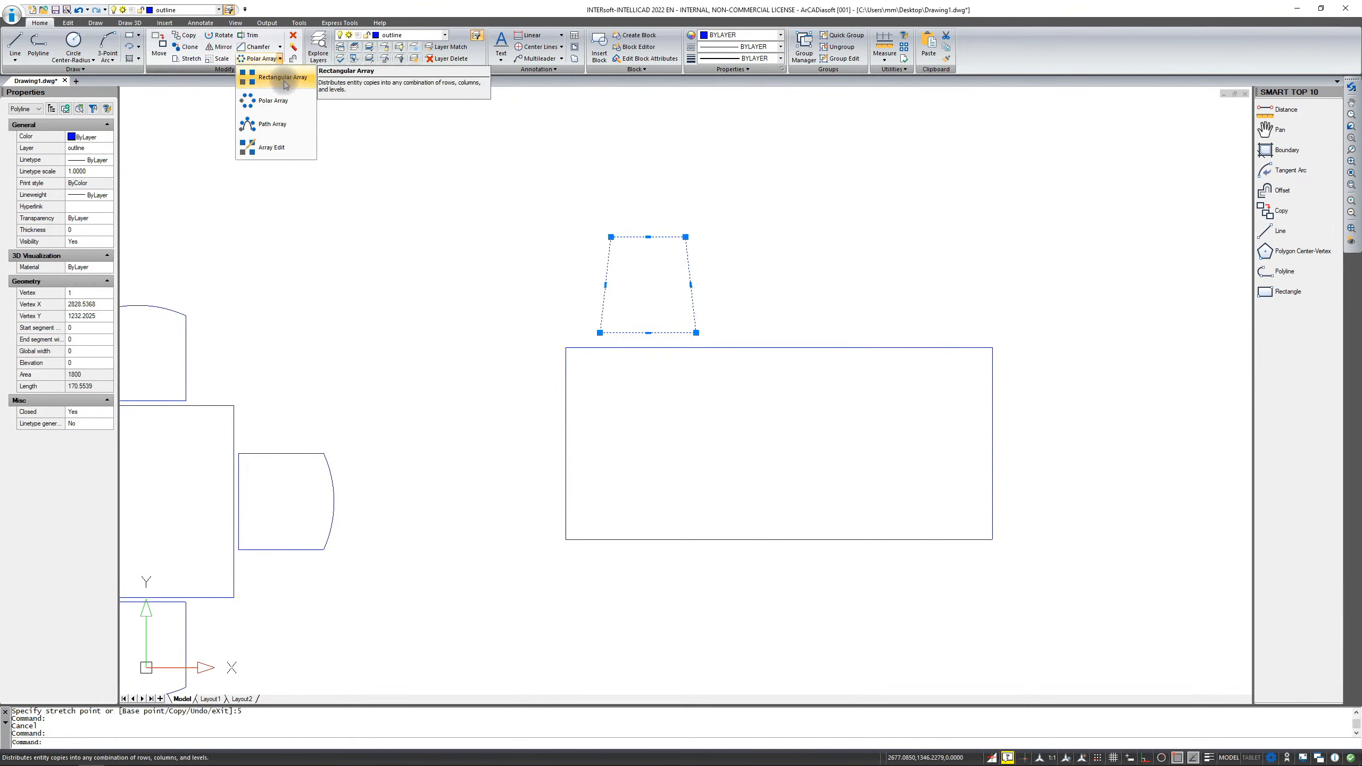
left_click(283, 79)
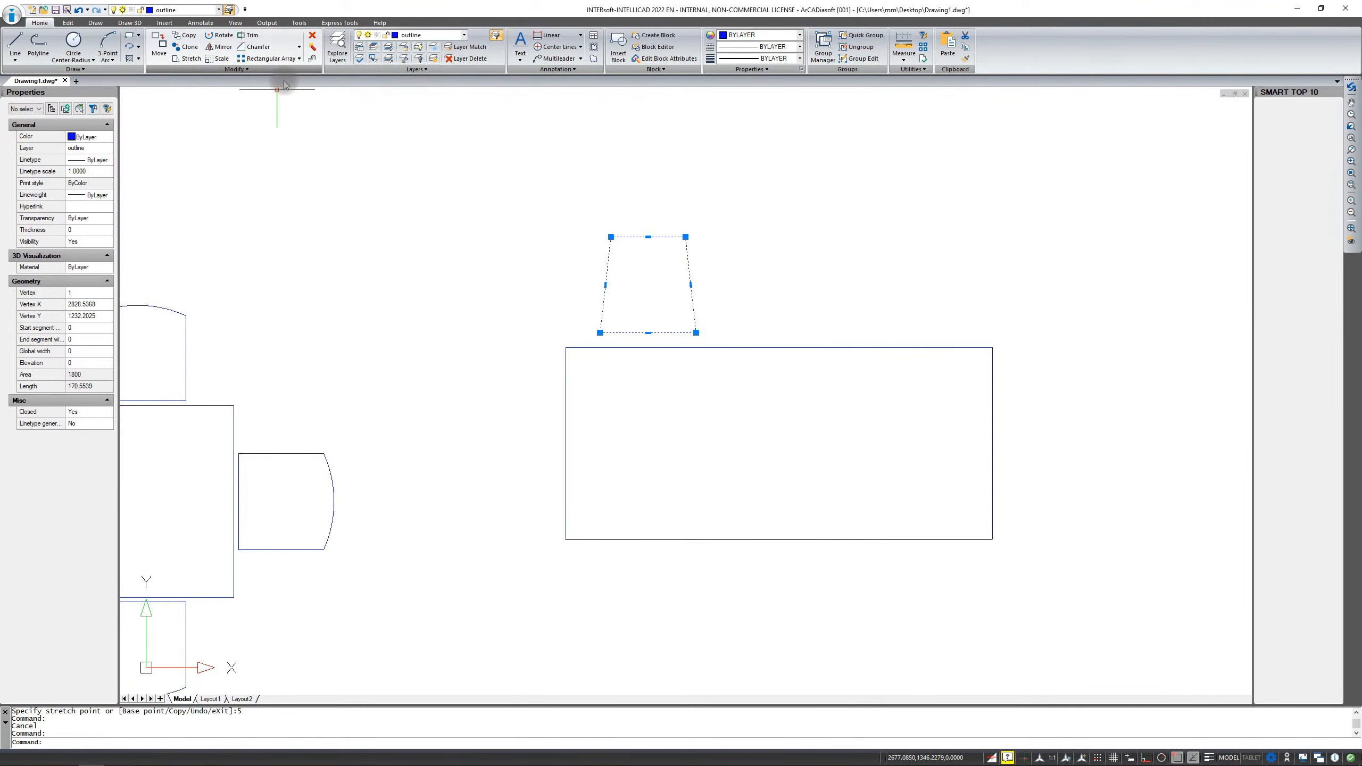
scroll(361, 326, "down", 2)
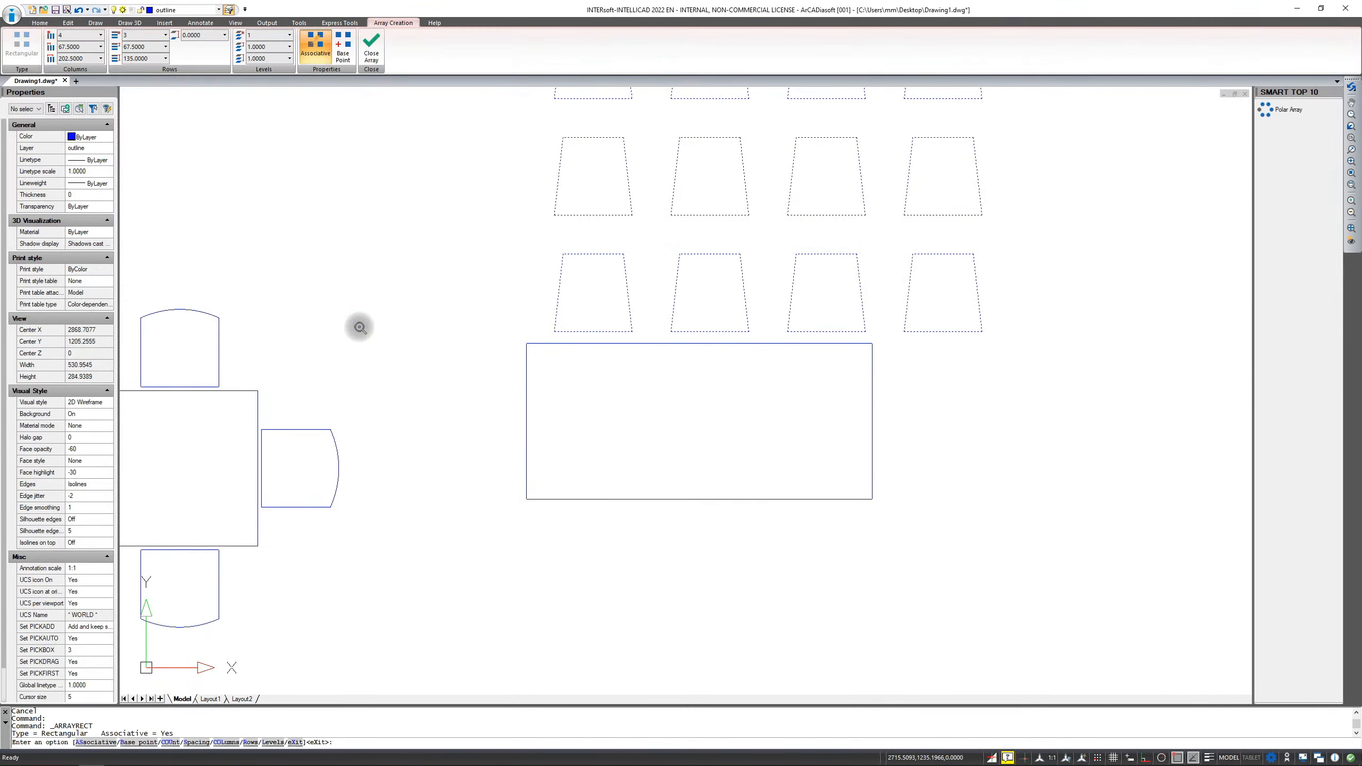
mouse_move(485, 200)
middle_mouse_down()
mouse_move(510, 304)
mouse_move(511, 283)
middle_mouse_up()
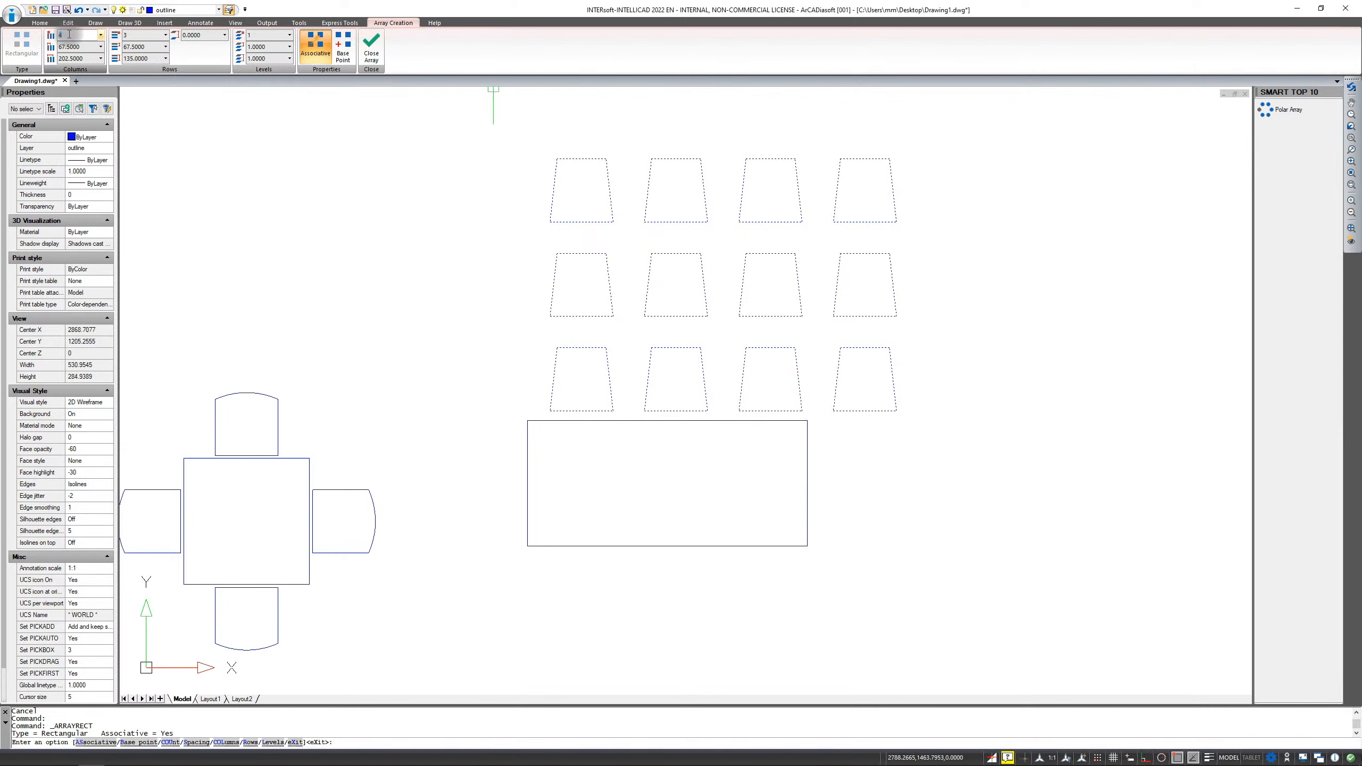
type("3")
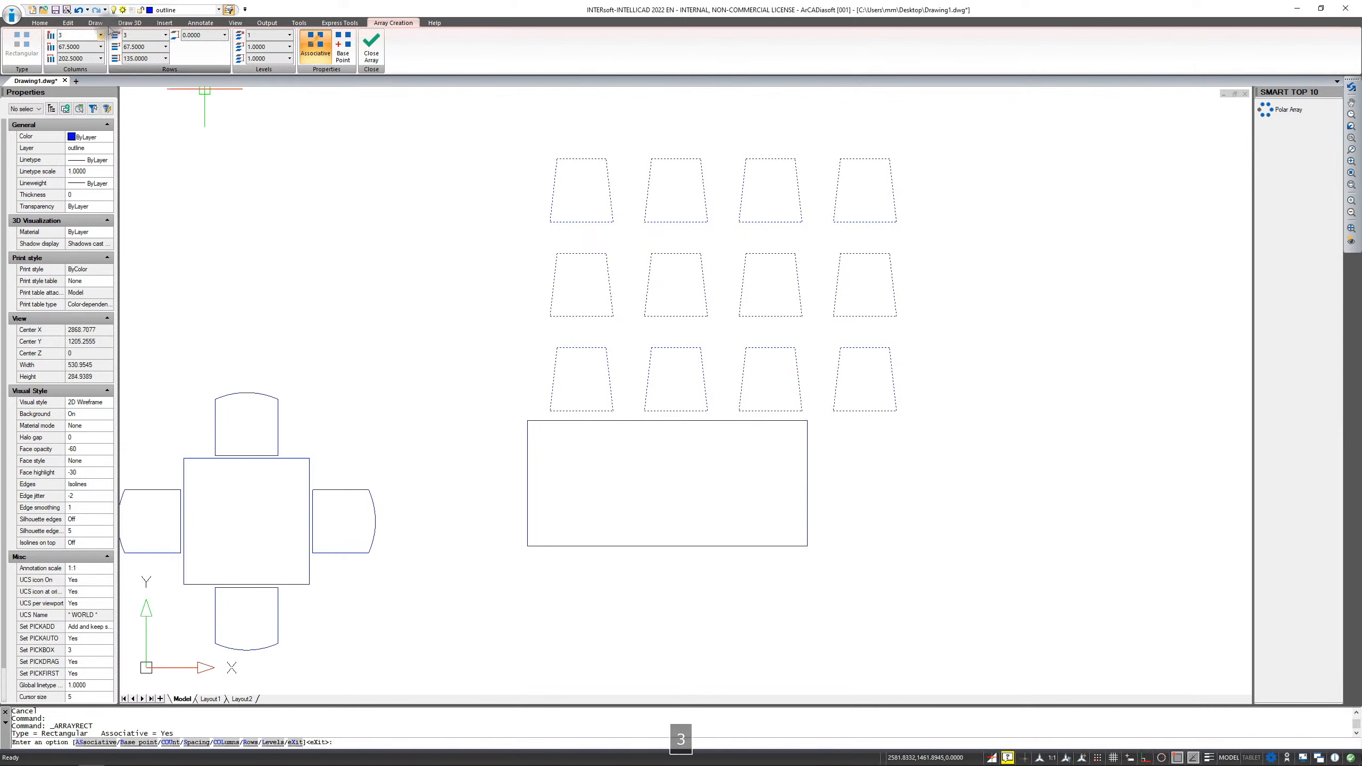
left_click(84, 47)
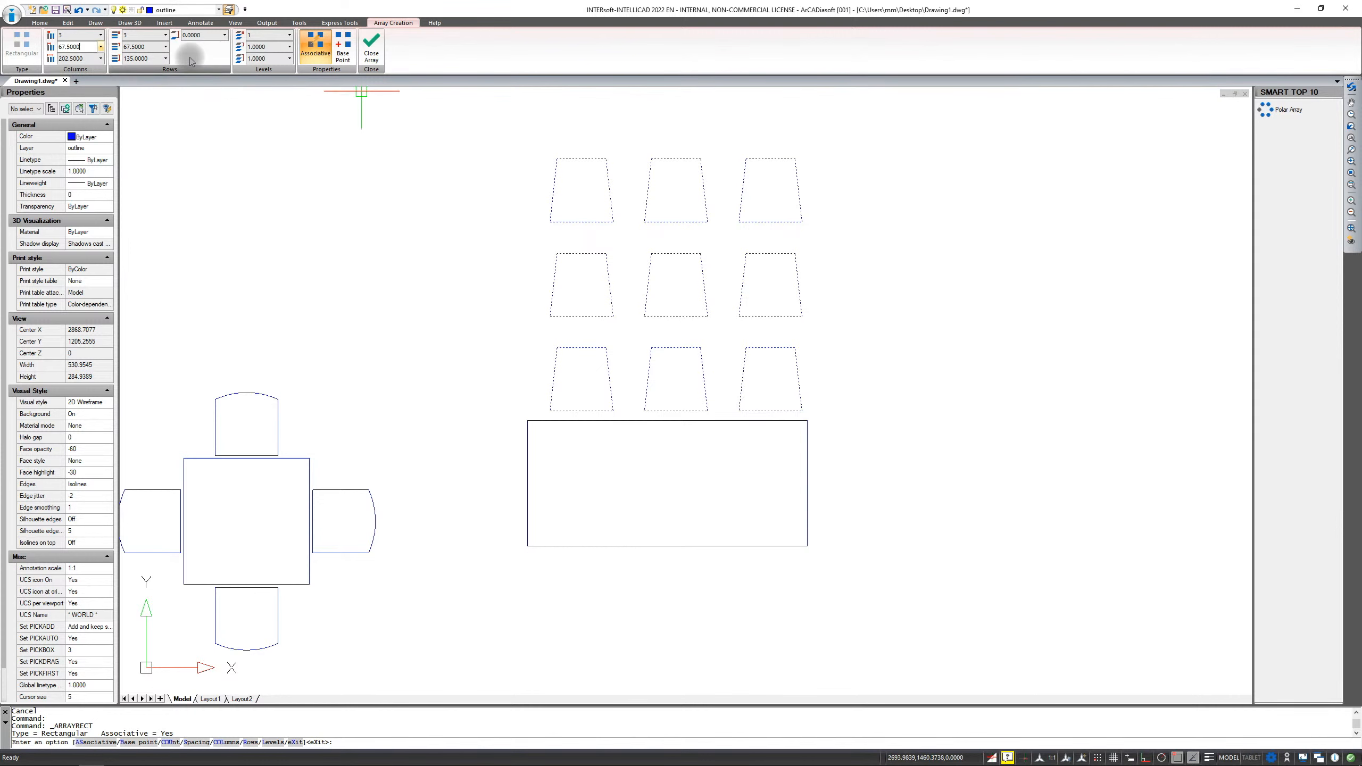
left_click(144, 34)
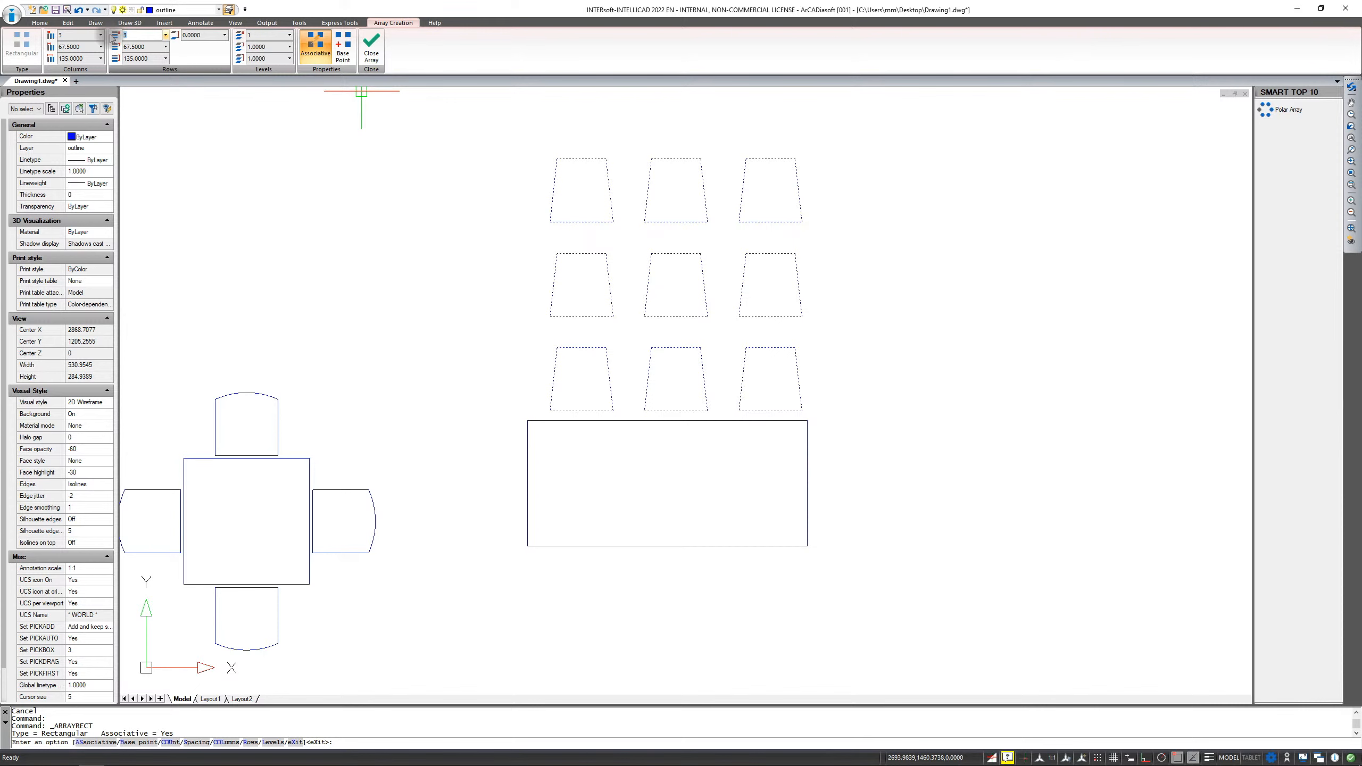
type("1")
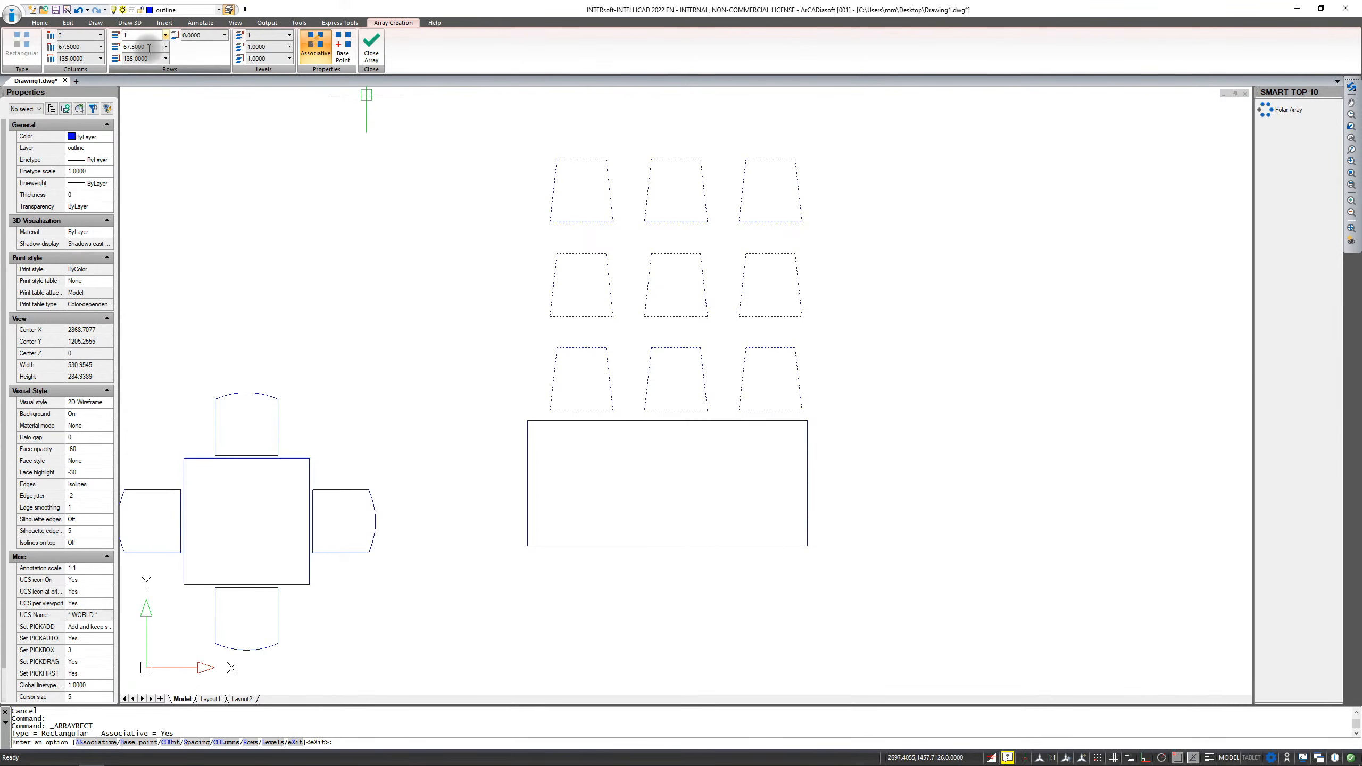
left_click(149, 47)
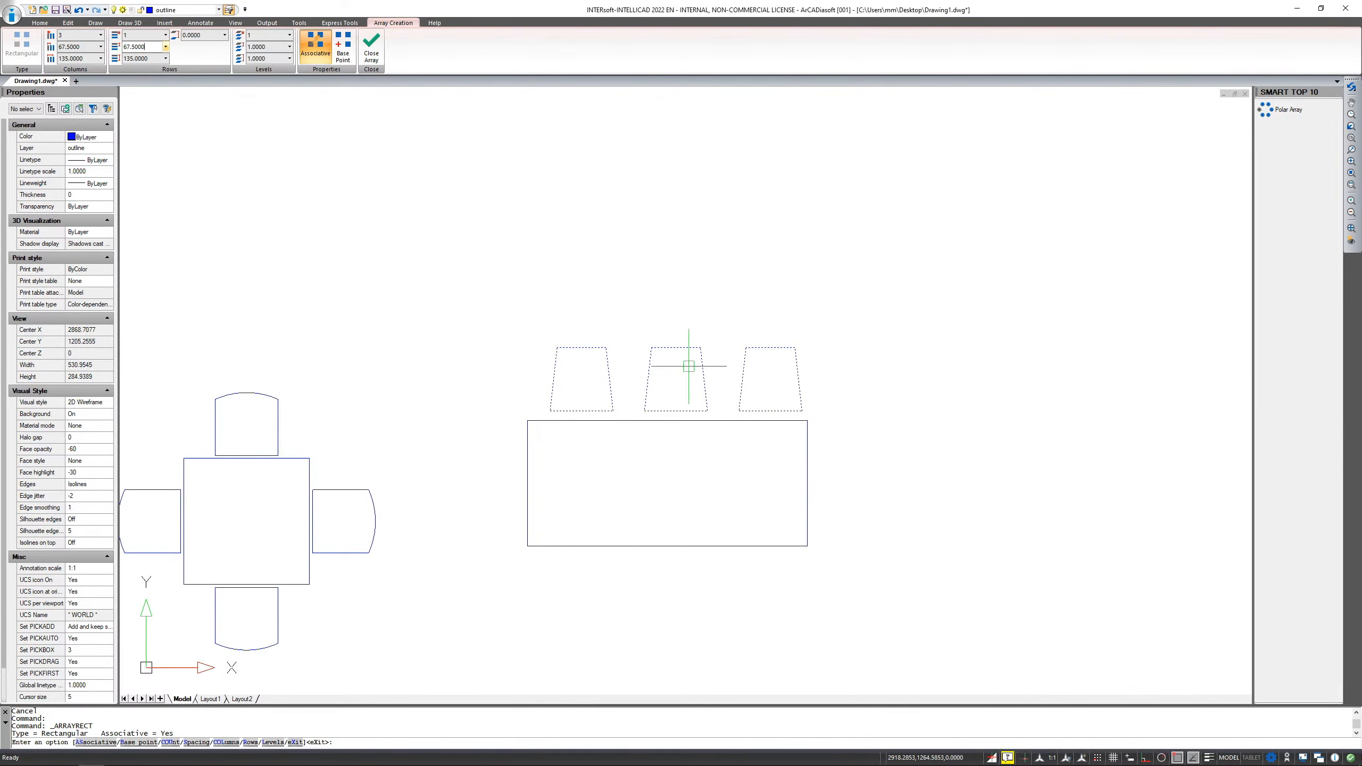
Set the array's column spacing to 60.
left_click(87, 47)
double_click(87, 47)
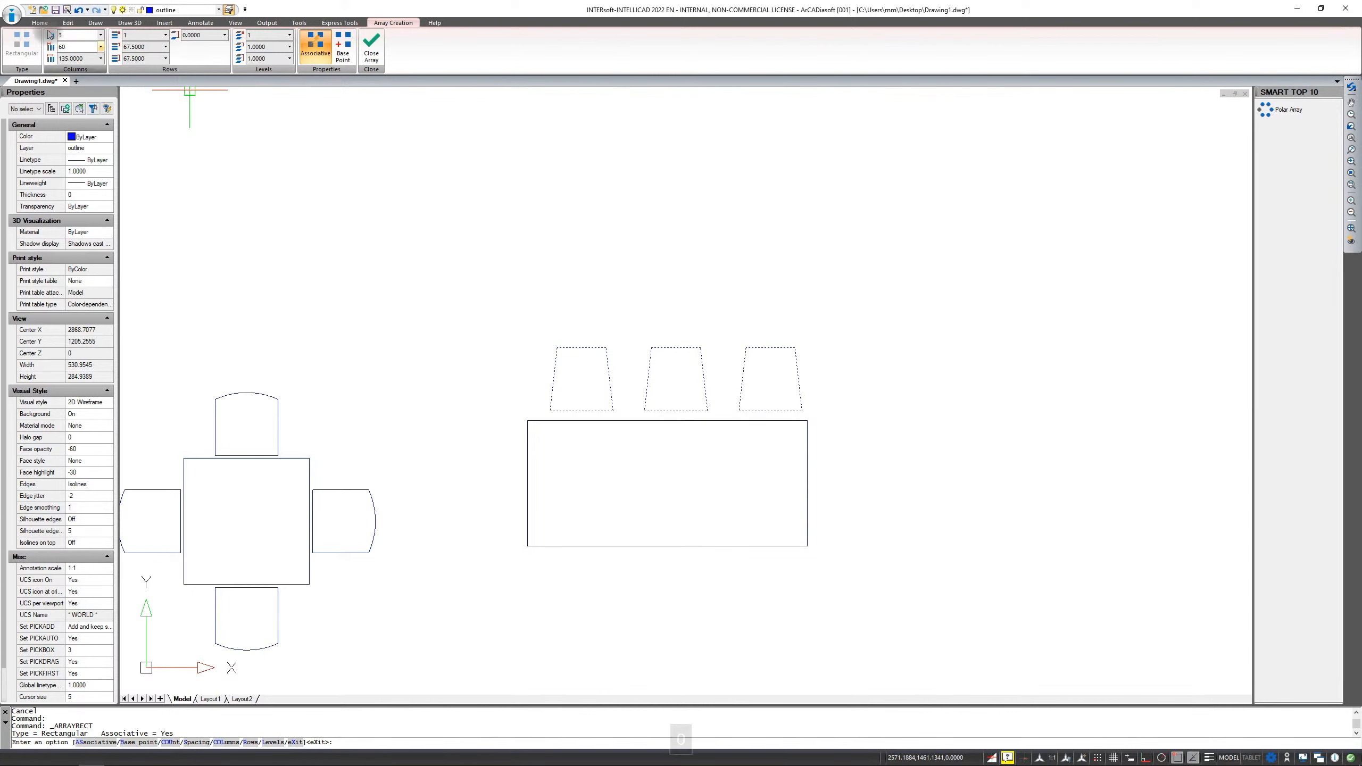
left_click(78, 35)
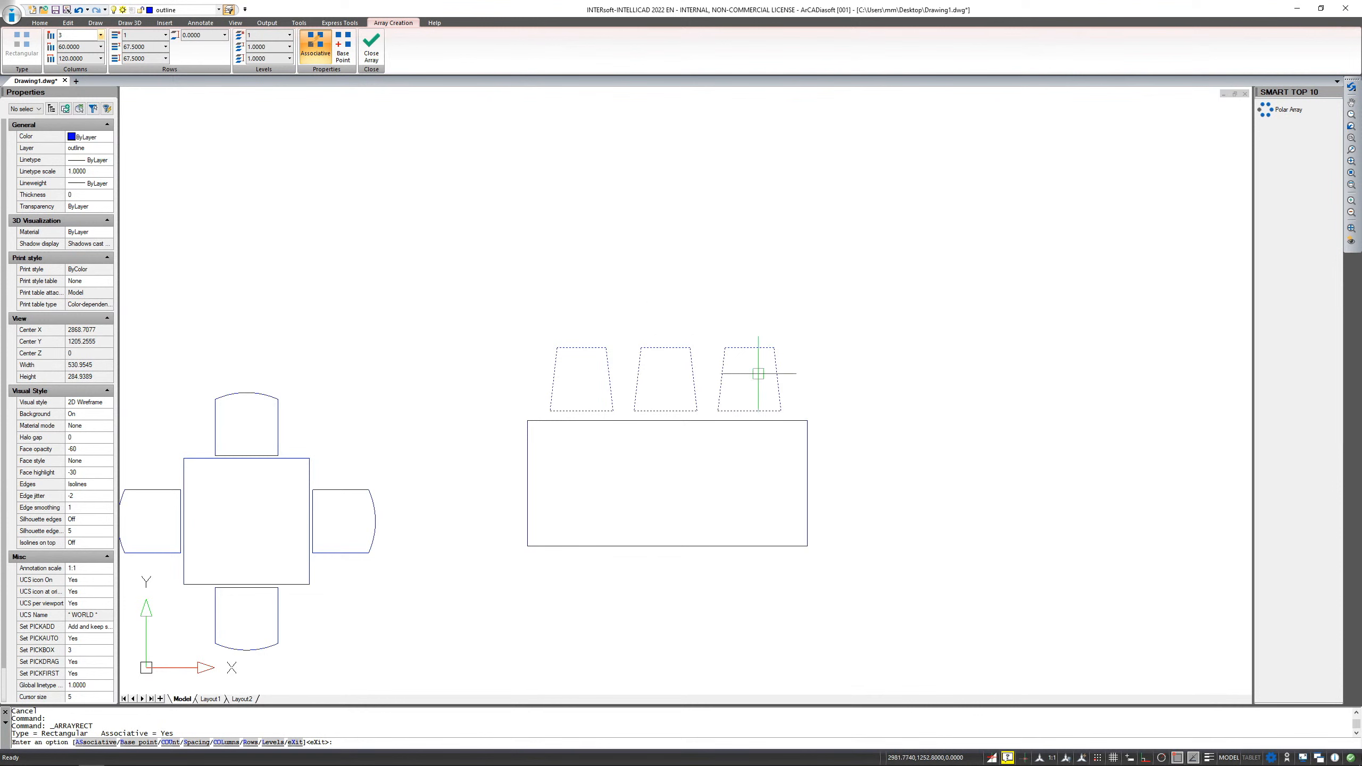
Try a negative column spacing of -60 to reverse the array's direction, and restore it to 60.
left_click(60, 47)
type("-")
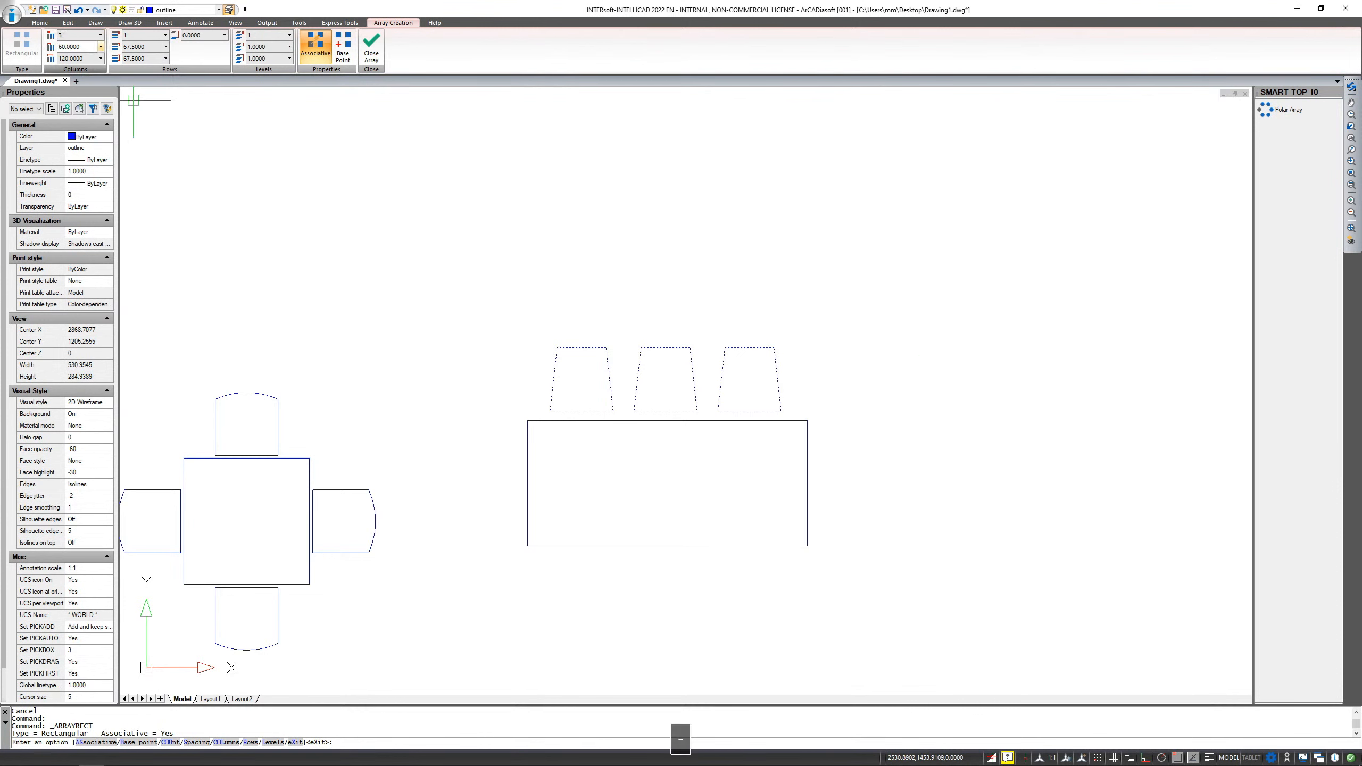
left_click(74, 36)
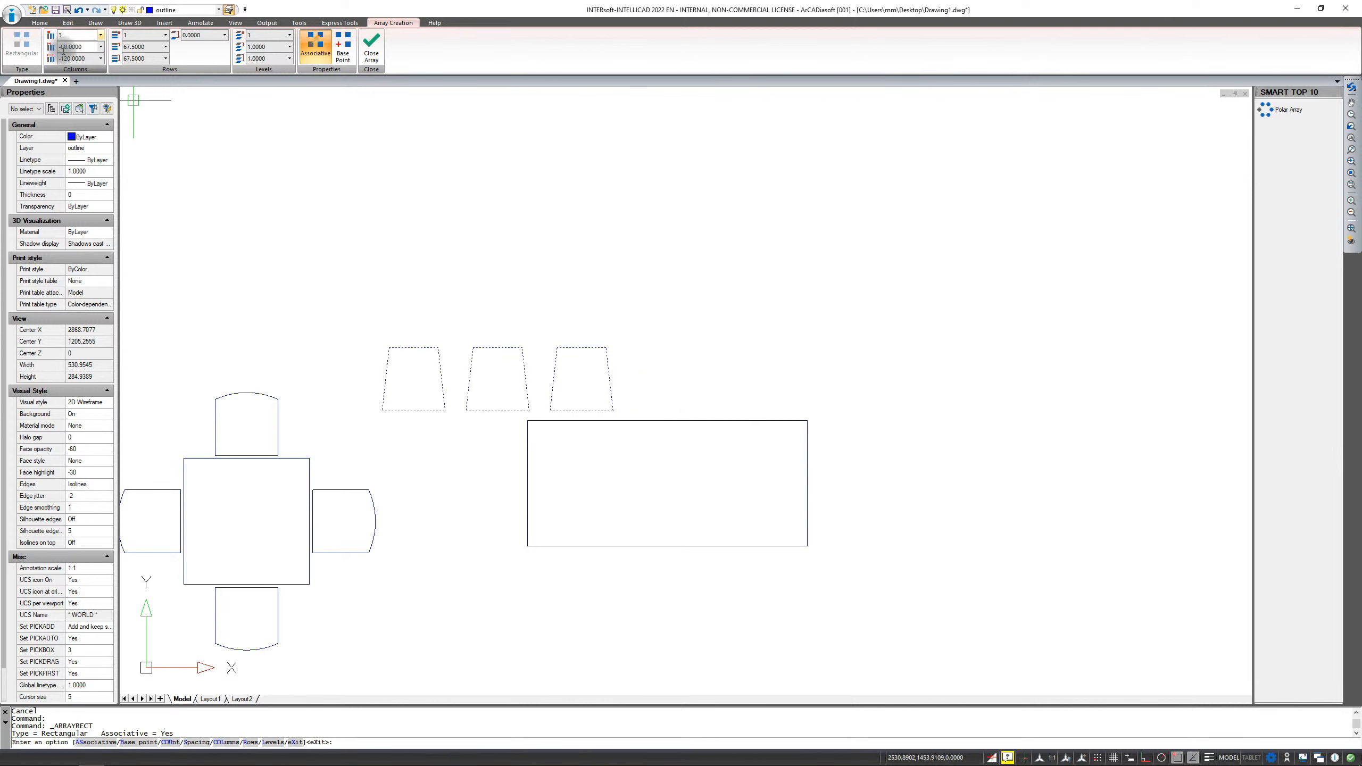
left_click(62, 48)
key("BackSpace")
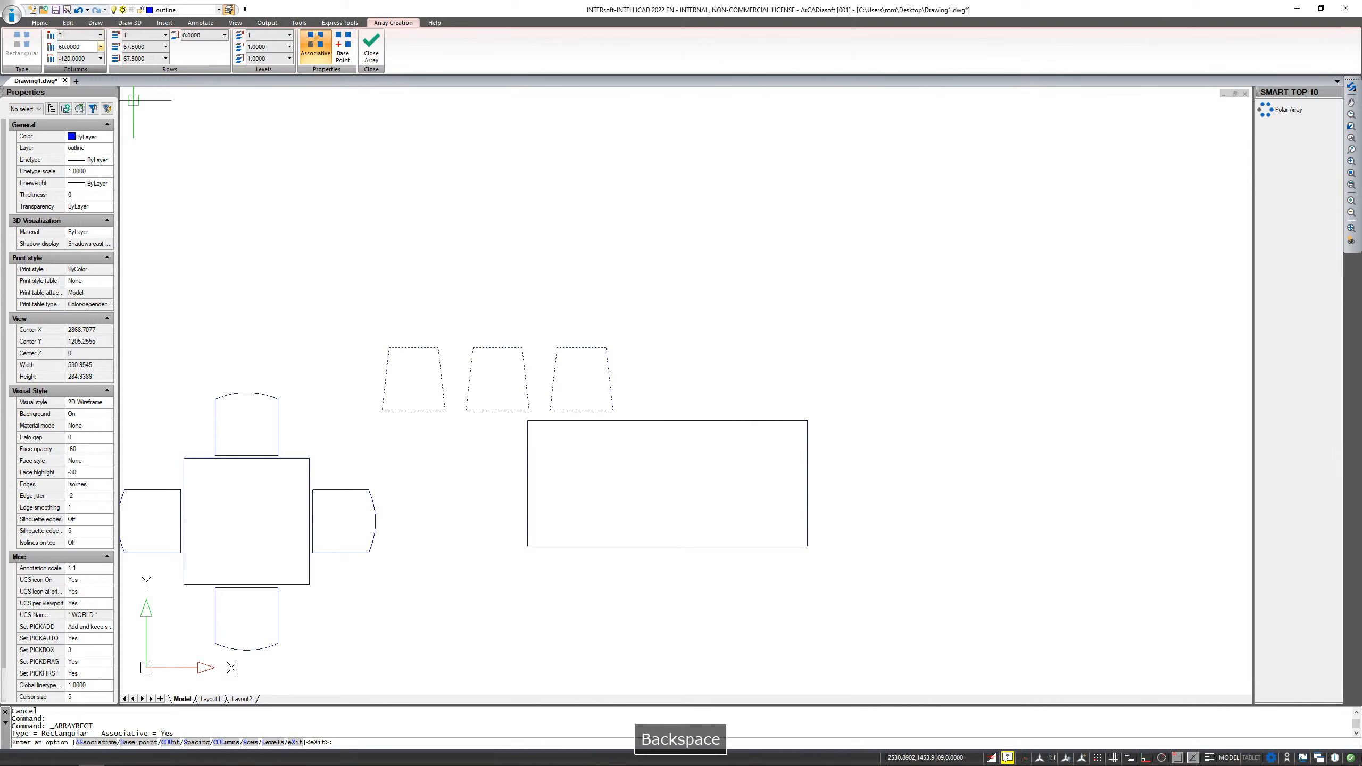
left_click(73, 36)
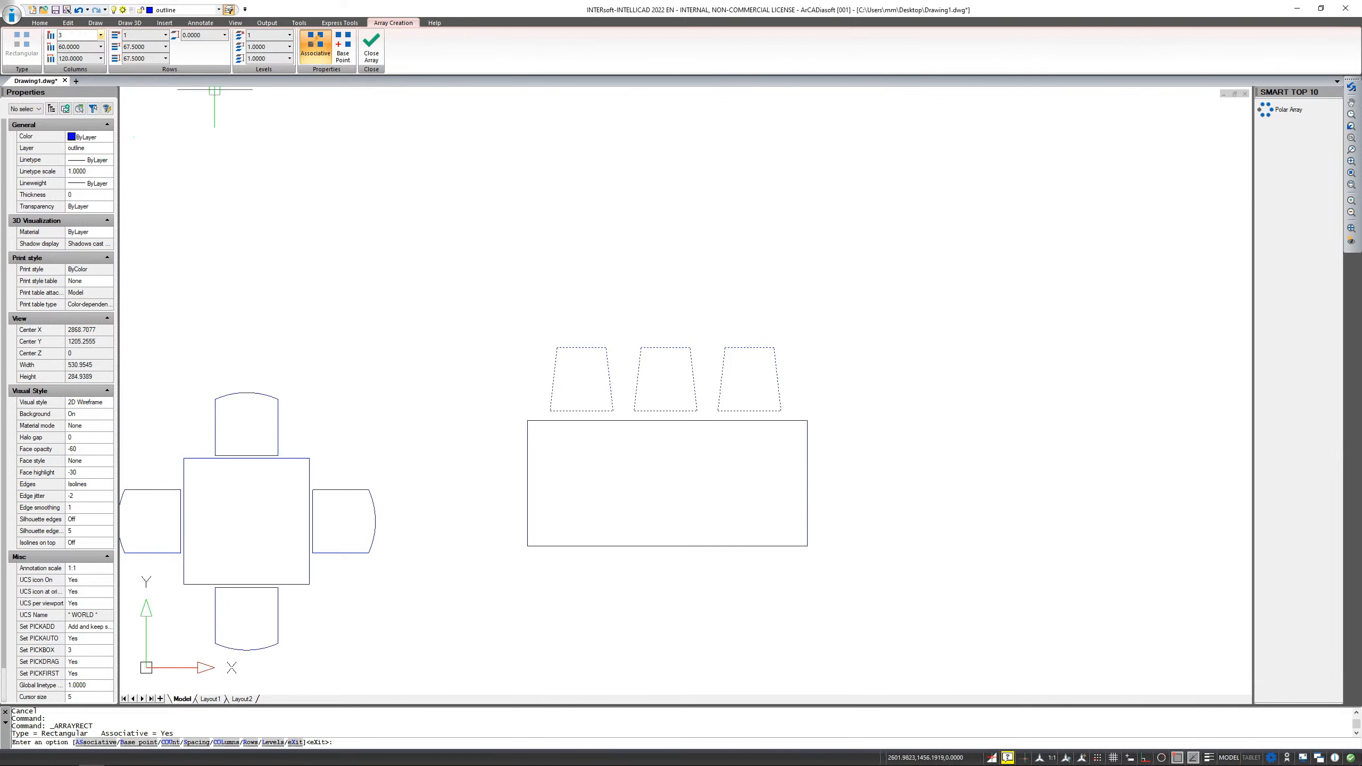
Finish the array and move it so the middle trapezoid's base midpoint sits on the midpoint of the large rectangle's upper edge.
left_click(373, 43)
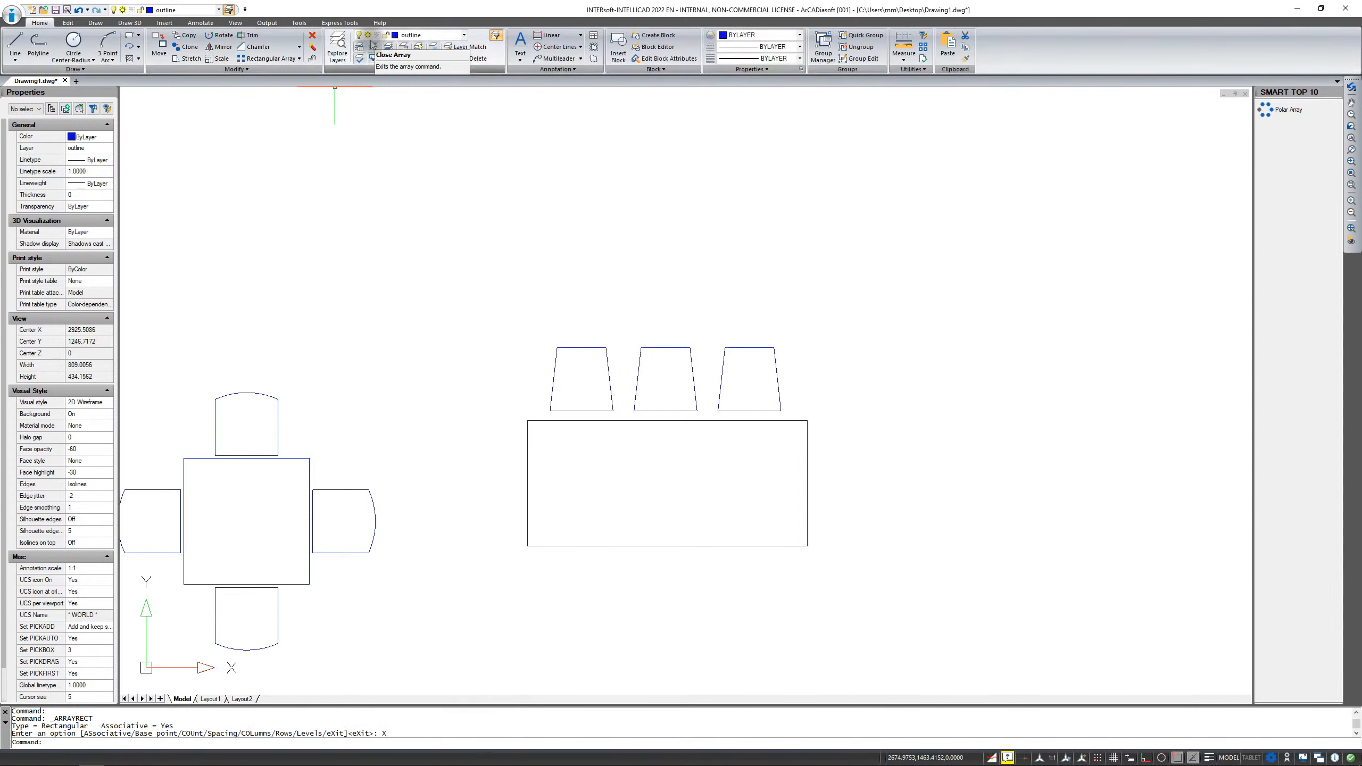
middle_click_drag(688, 409, 677, 297)
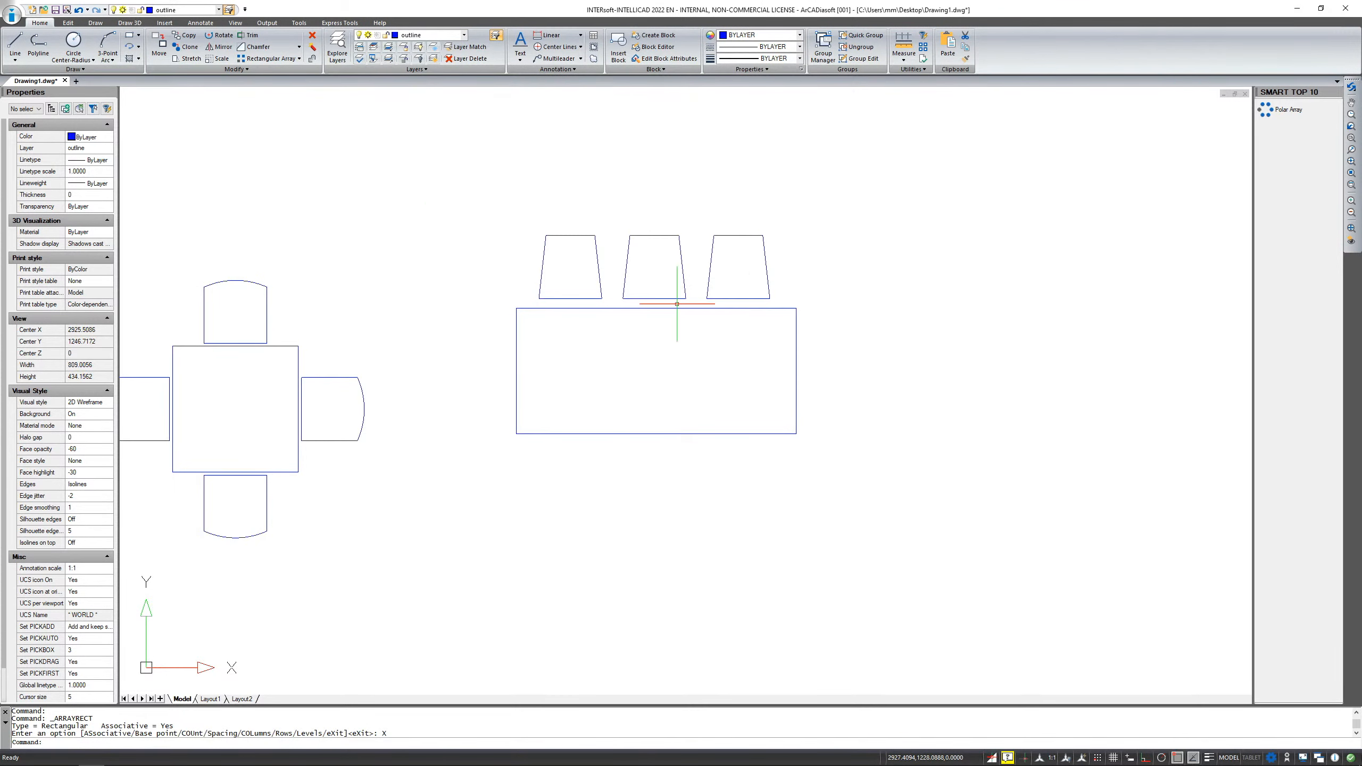
left_click(682, 255)
scroll(670, 295, "up", 4)
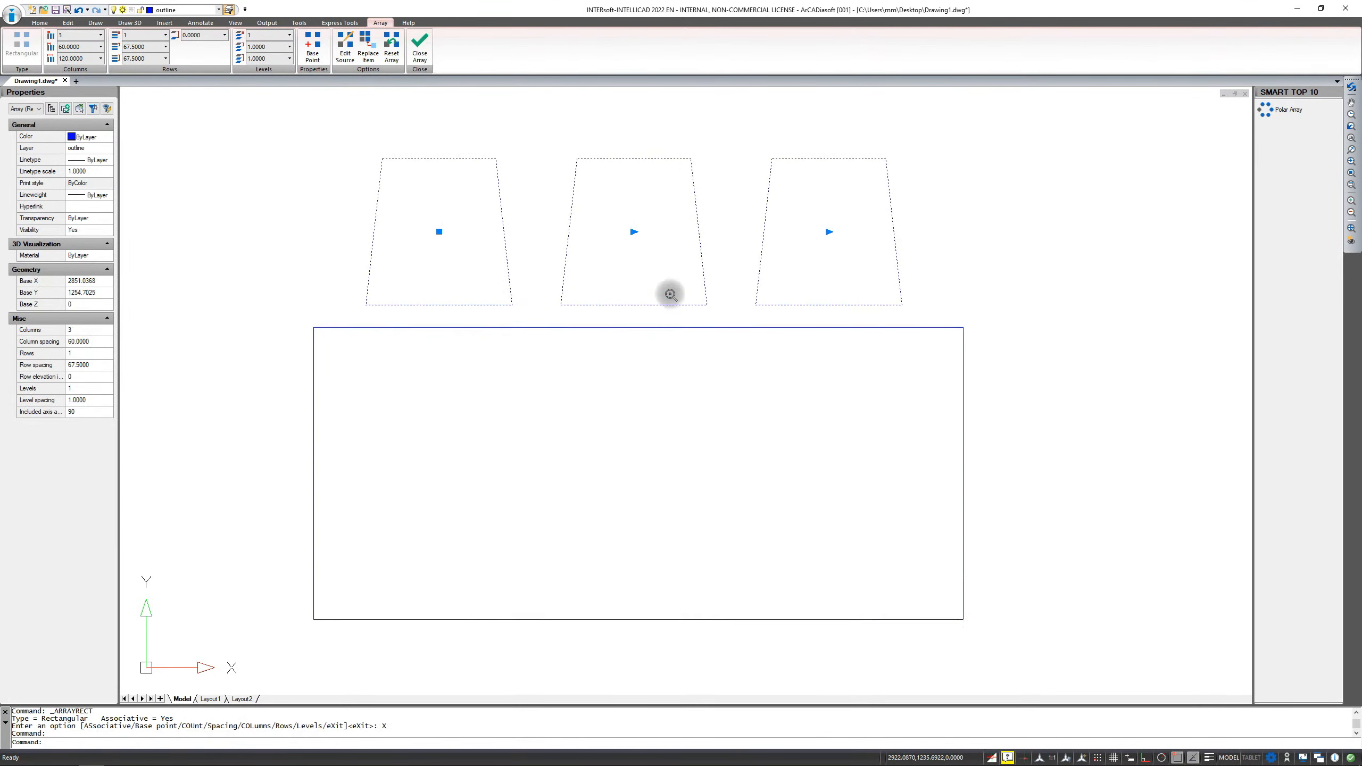
right_click(642, 274)
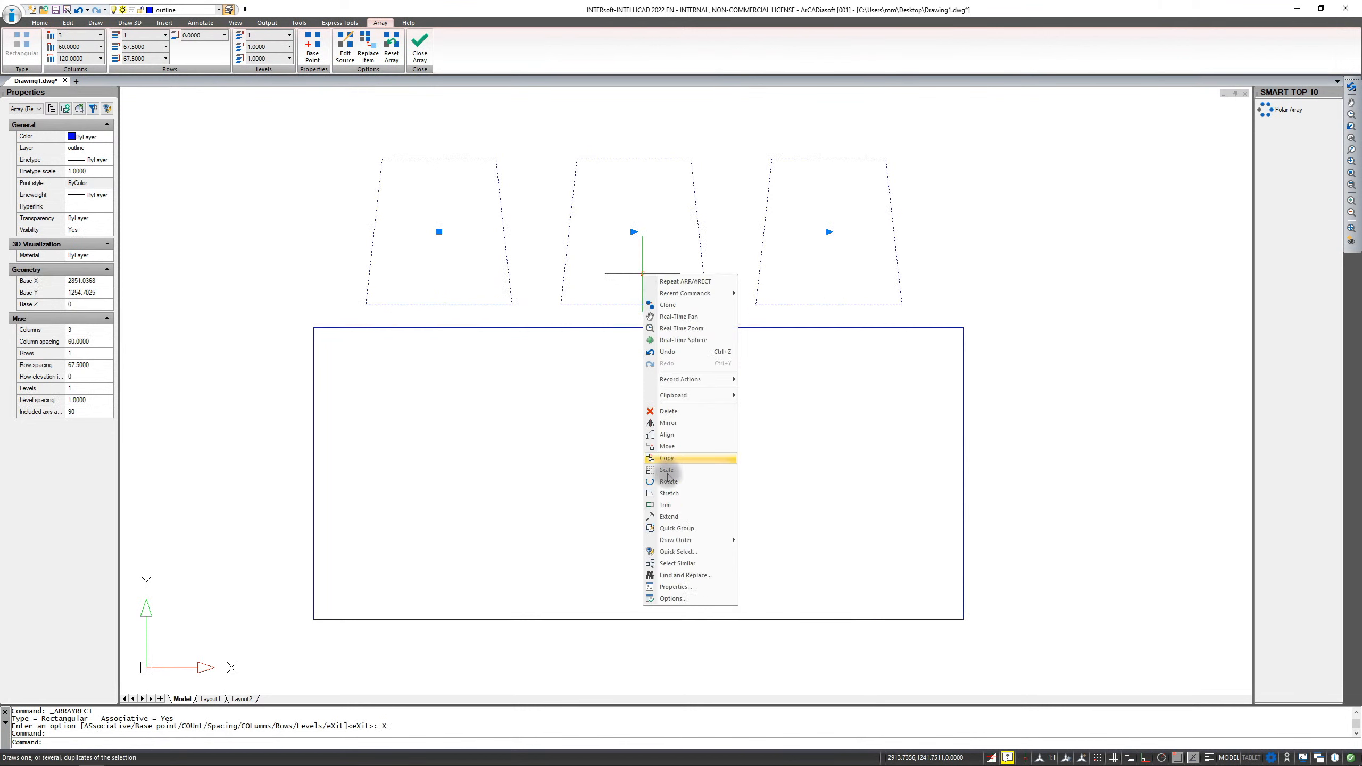
left_click(666, 447)
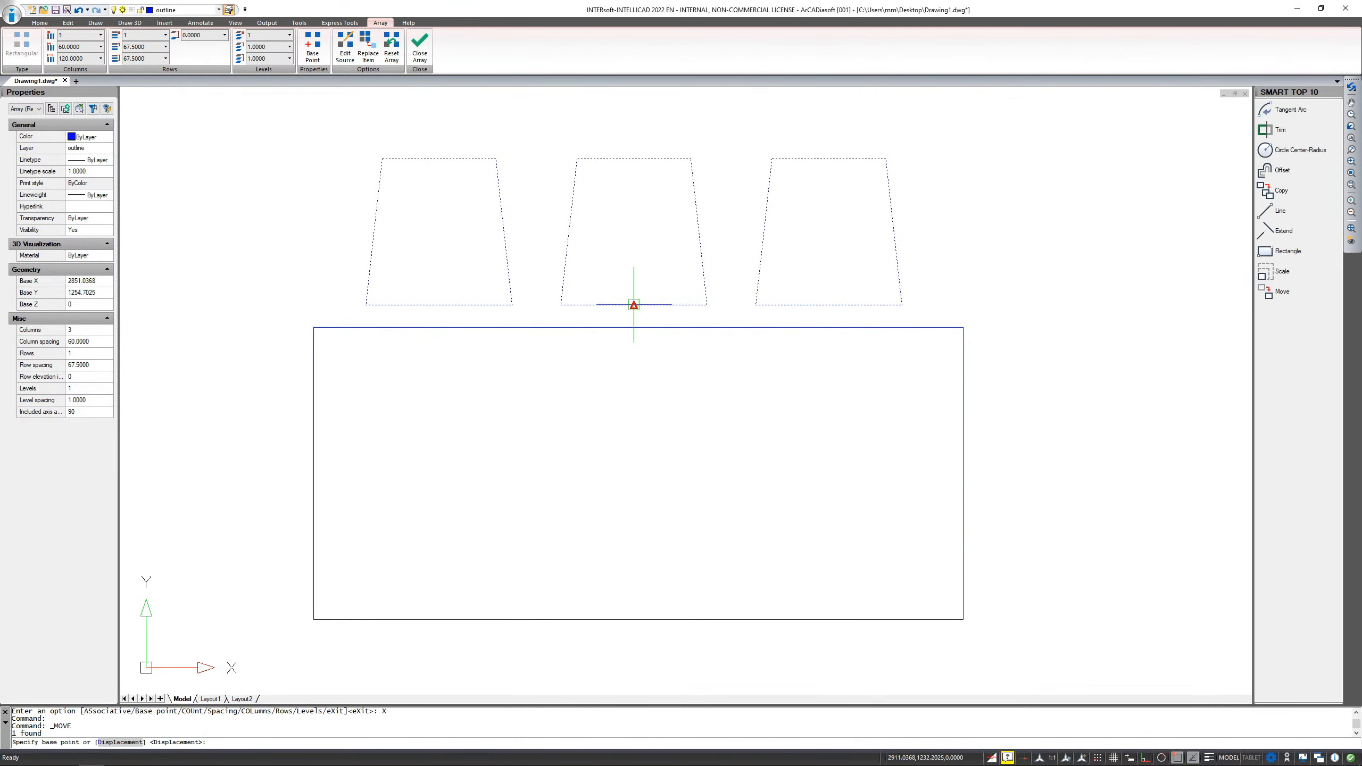
left_click(633, 304)
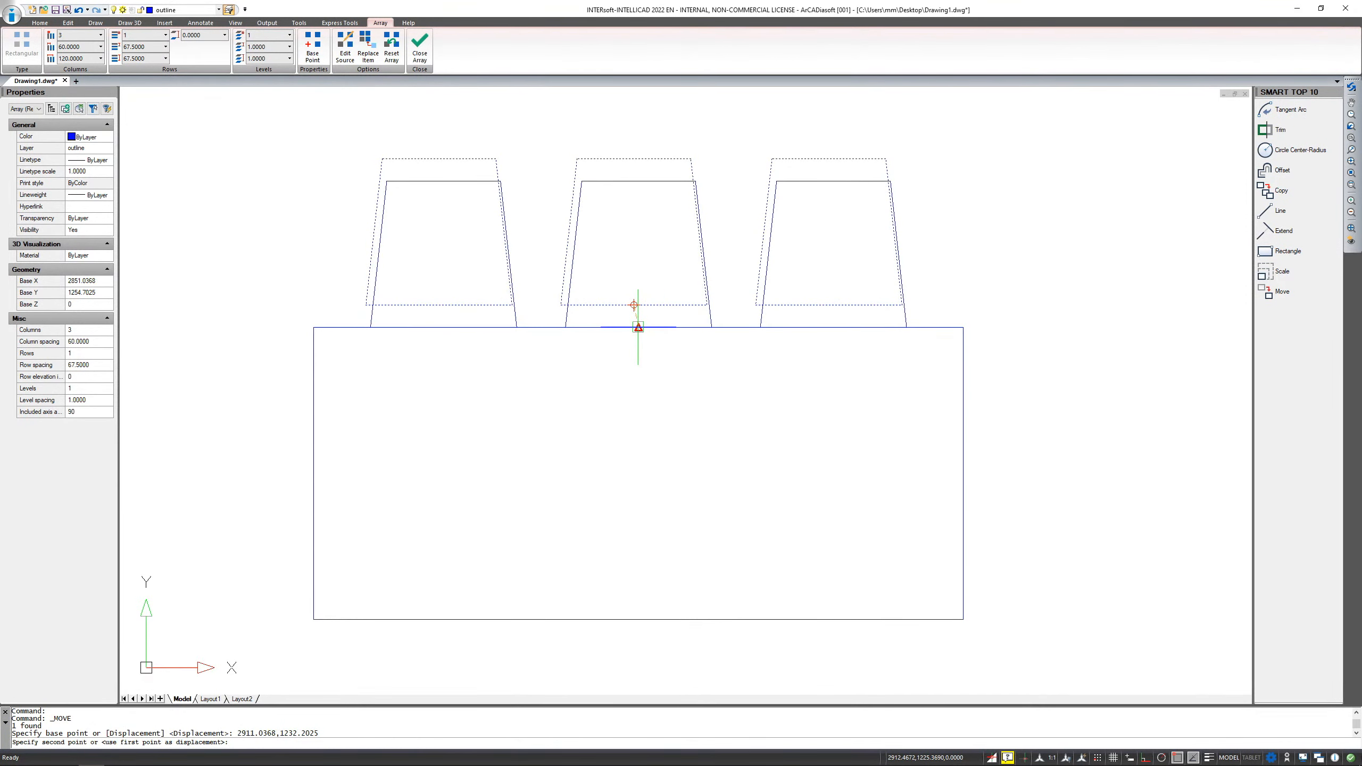
scroll(637, 327, "up", 5)
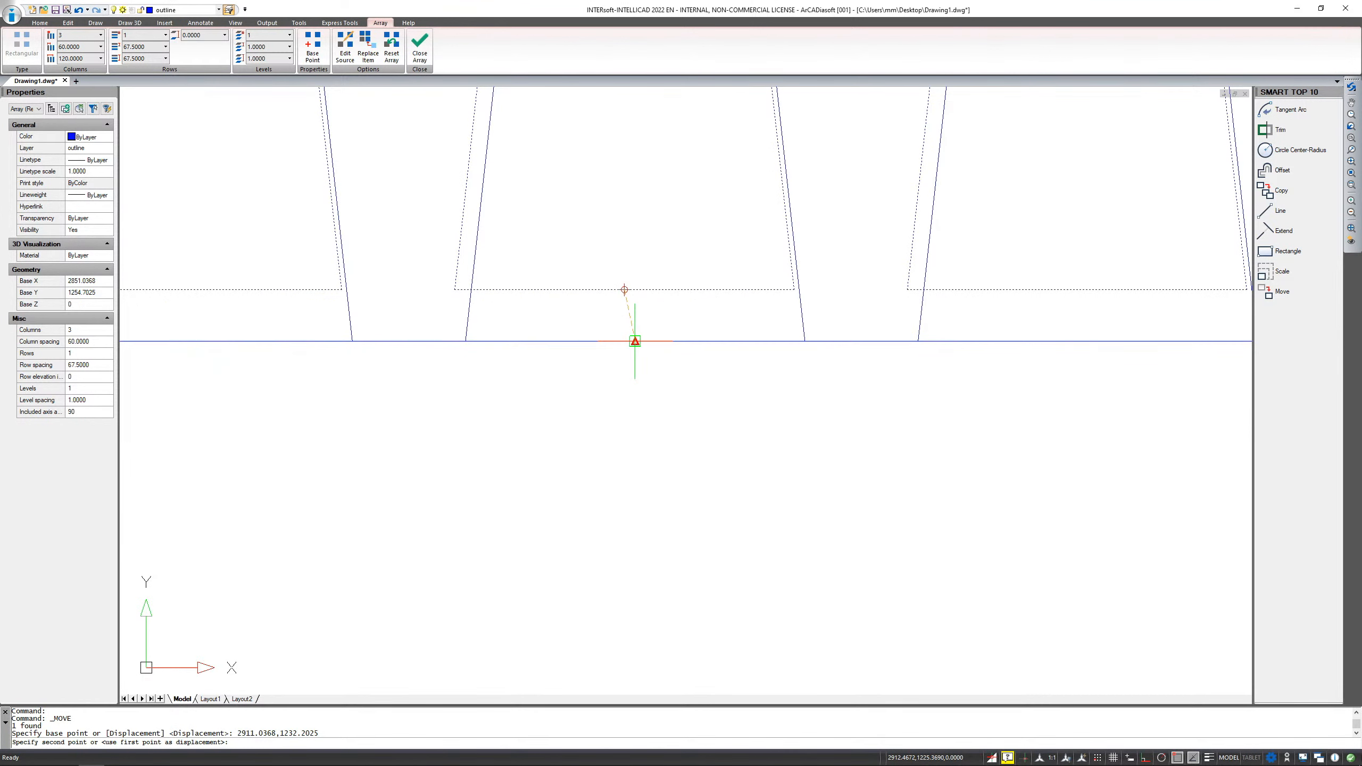
left_click(634, 341)
scroll(797, 177, "down", 4)
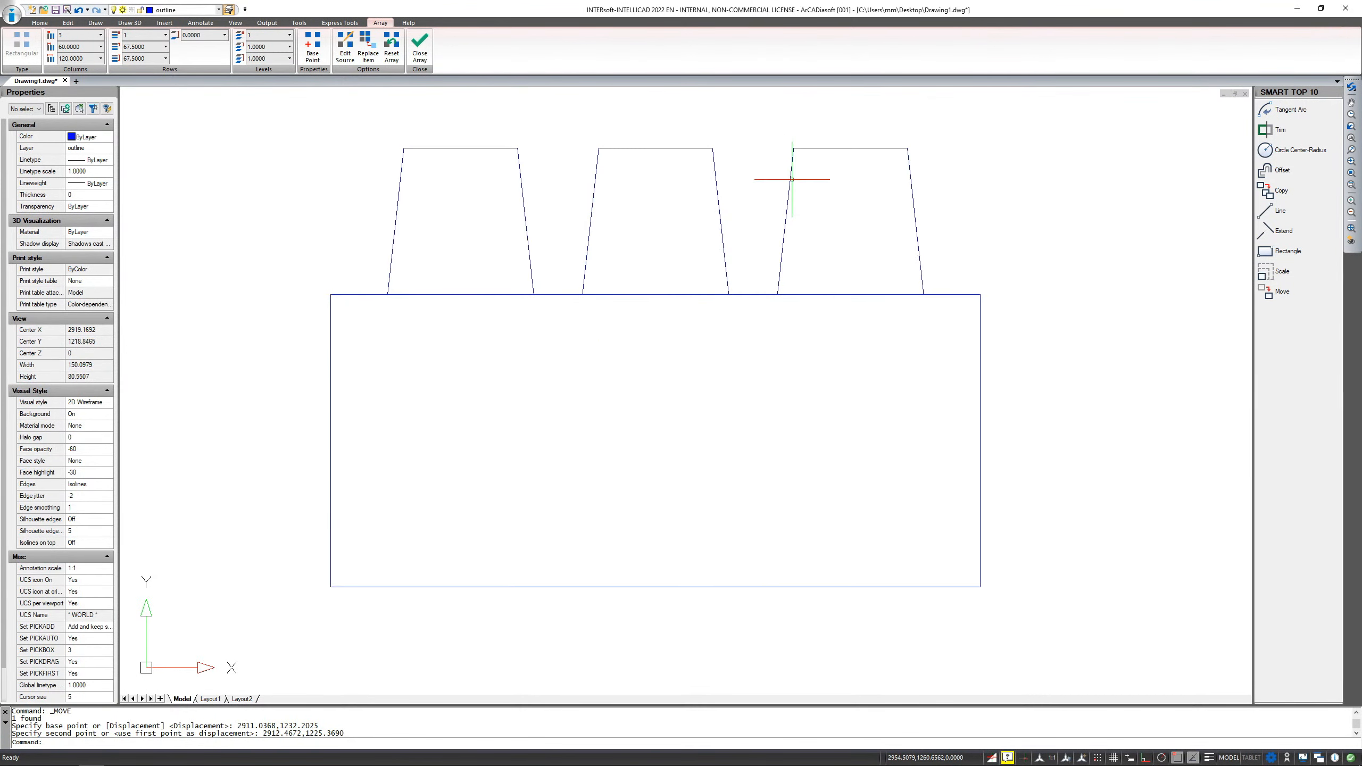
Move the trapezoid array straight up by about 3 from the large rectangle's upper edge.
left_click(720, 209)
right_click(681, 203)
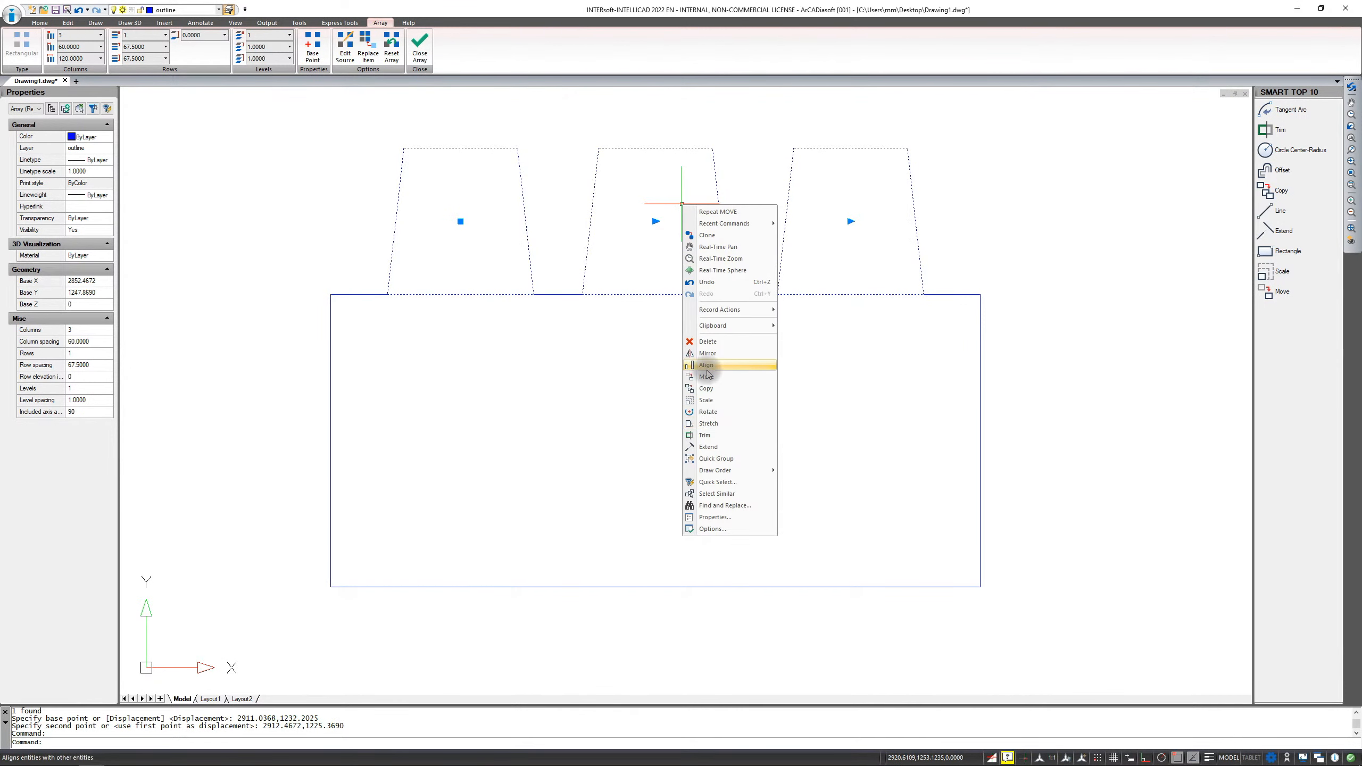
left_click(706, 376)
left_click(655, 295)
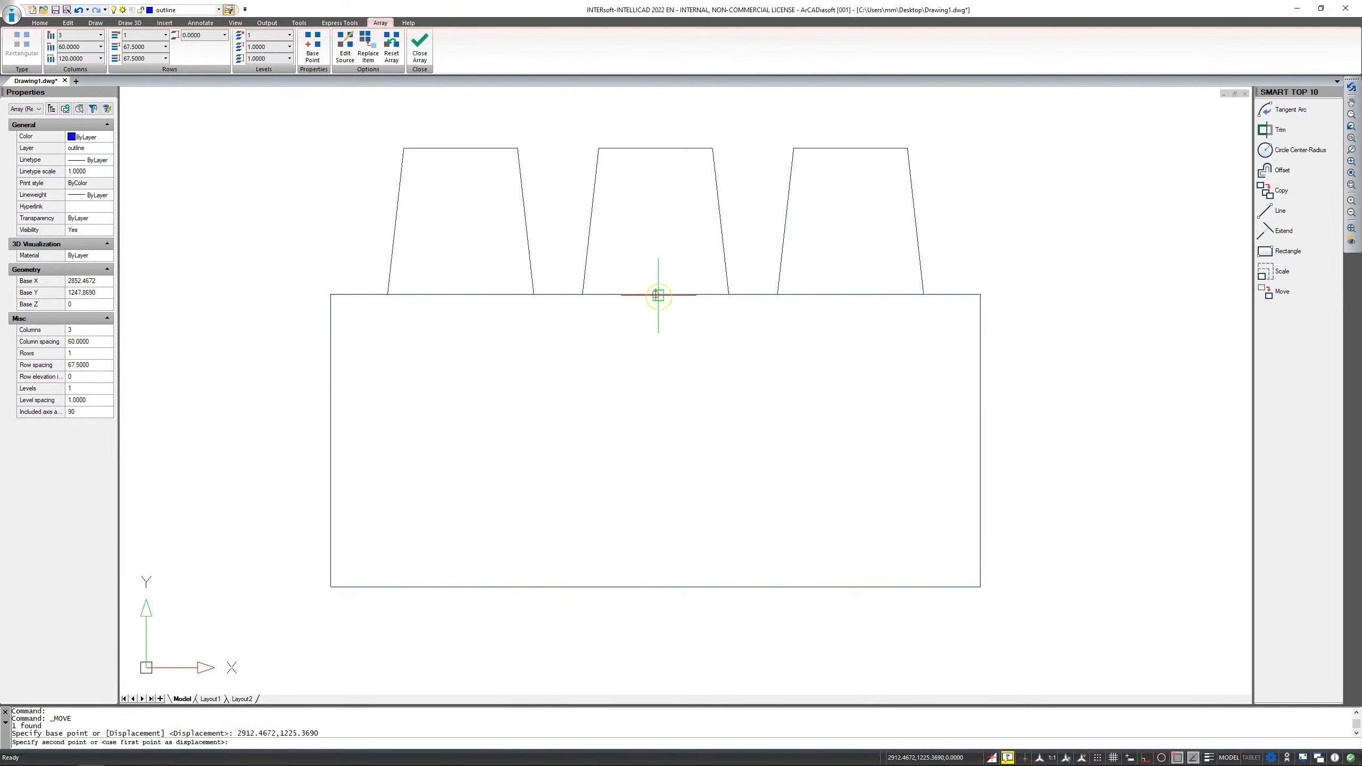
scroll(650, 282, "up", 5)
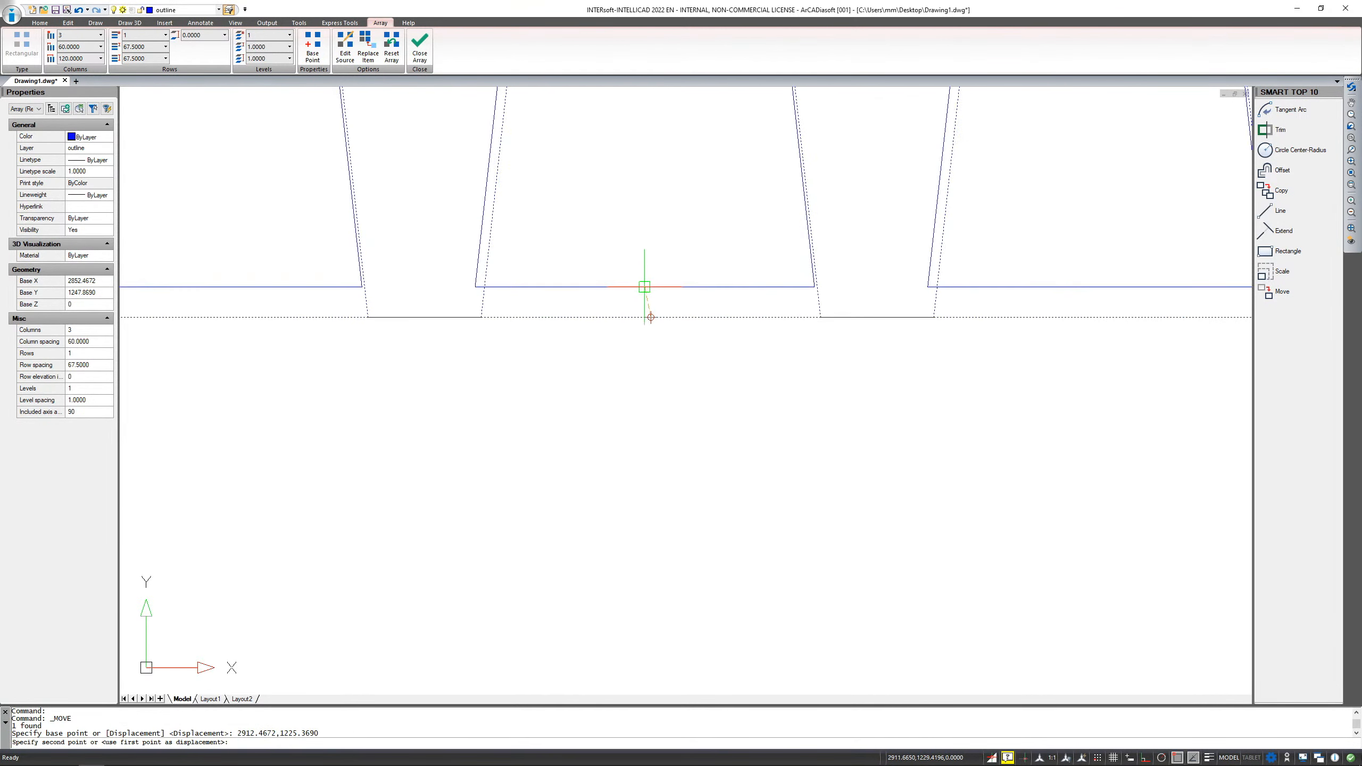
left_click(658, 295, "shift")
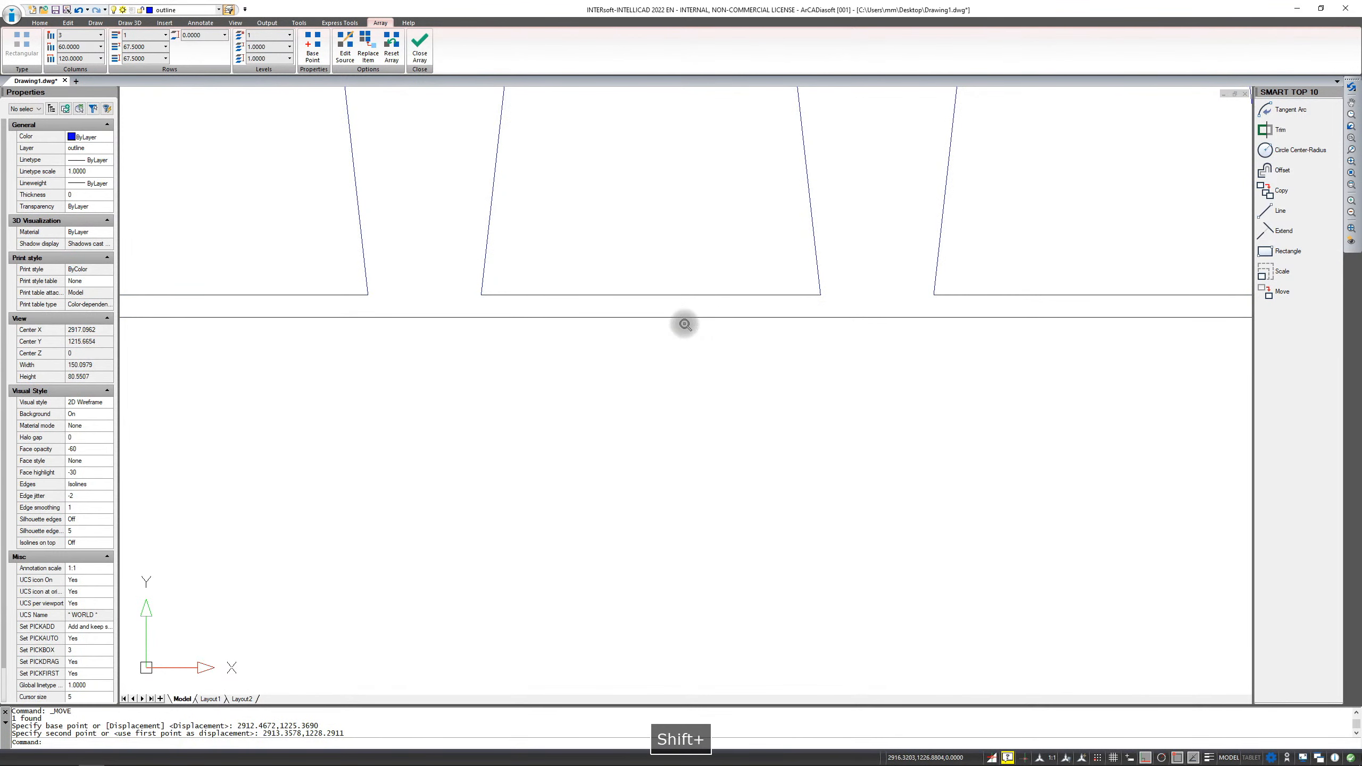
scroll(684, 323, "down", 5)
scroll(670, 328, "down", 1)
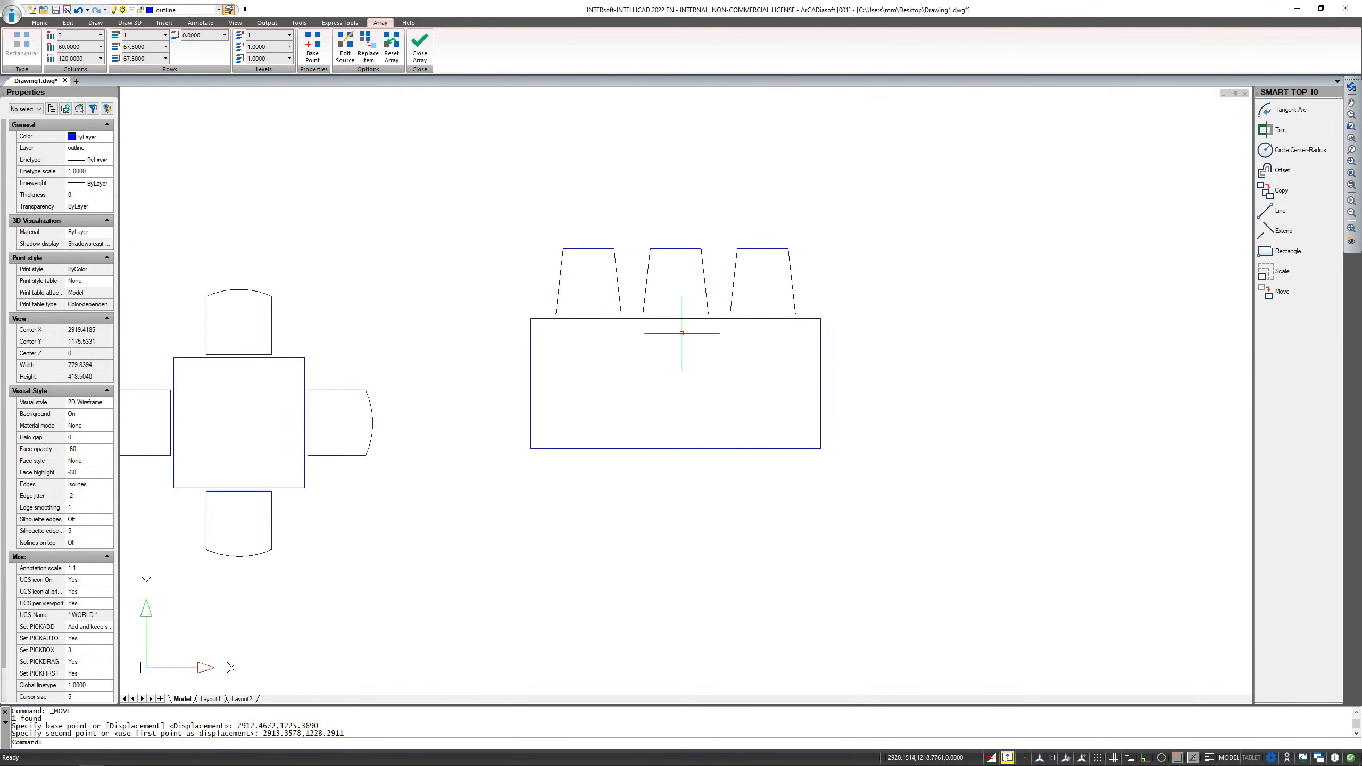
Mirror the trapezoid array across the horizontal line joining the large rectangle's side midpoints, keeping the original.
left_click(559, 280)
key("Escape")
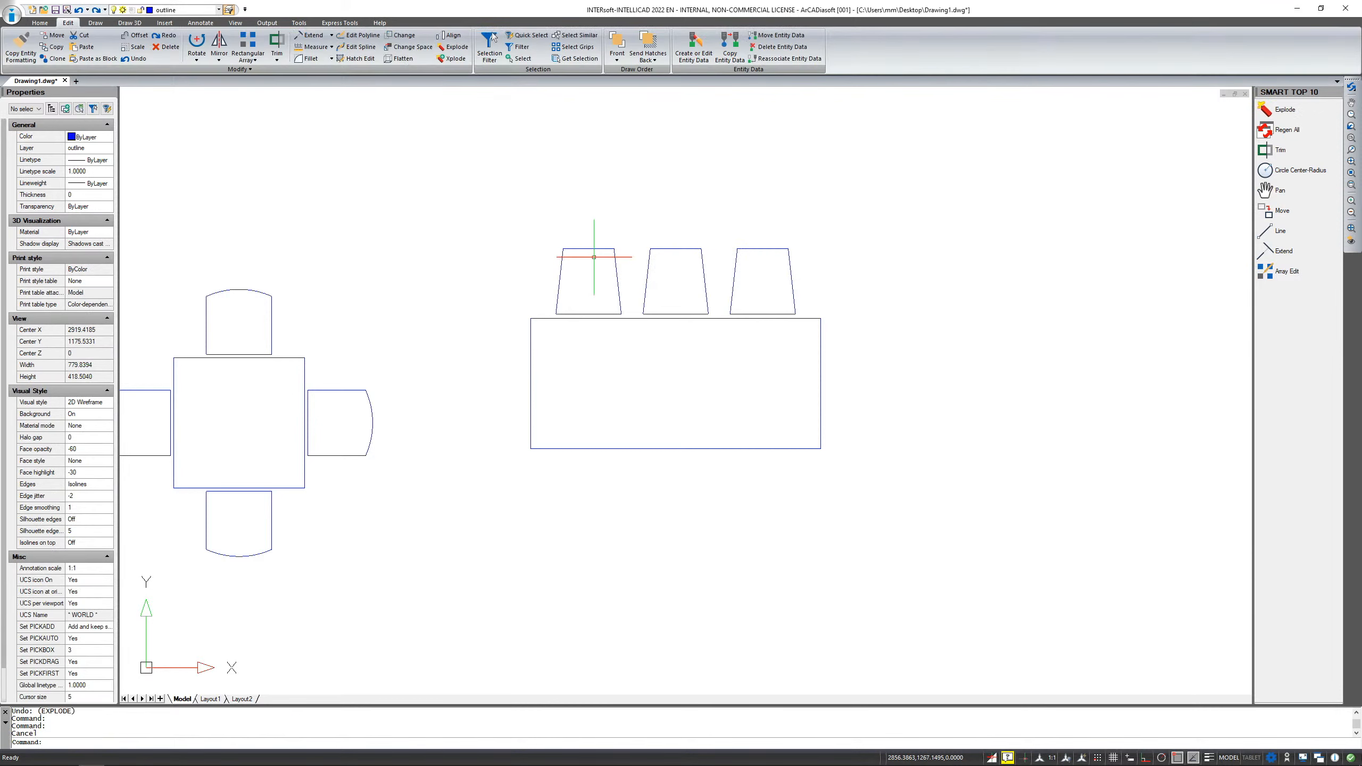
left_click(584, 249)
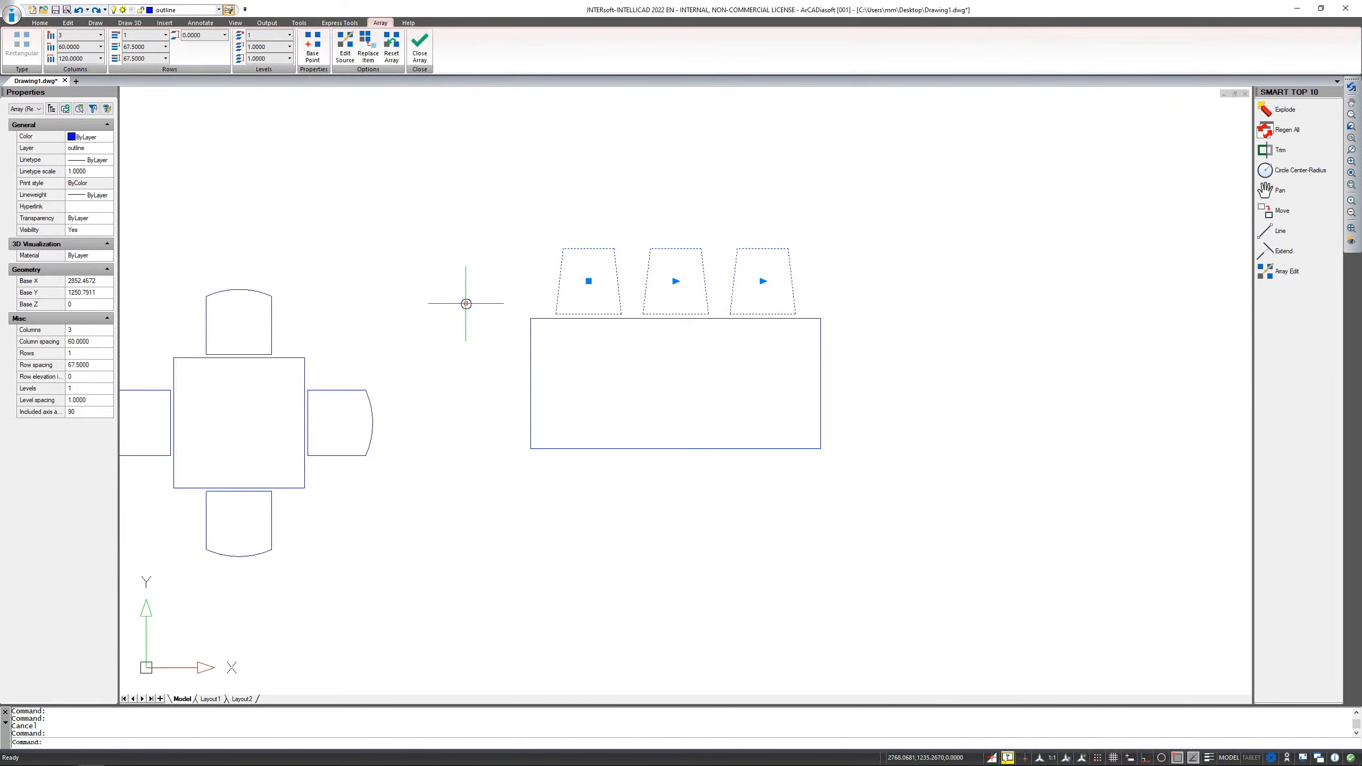
right_click(465, 304)
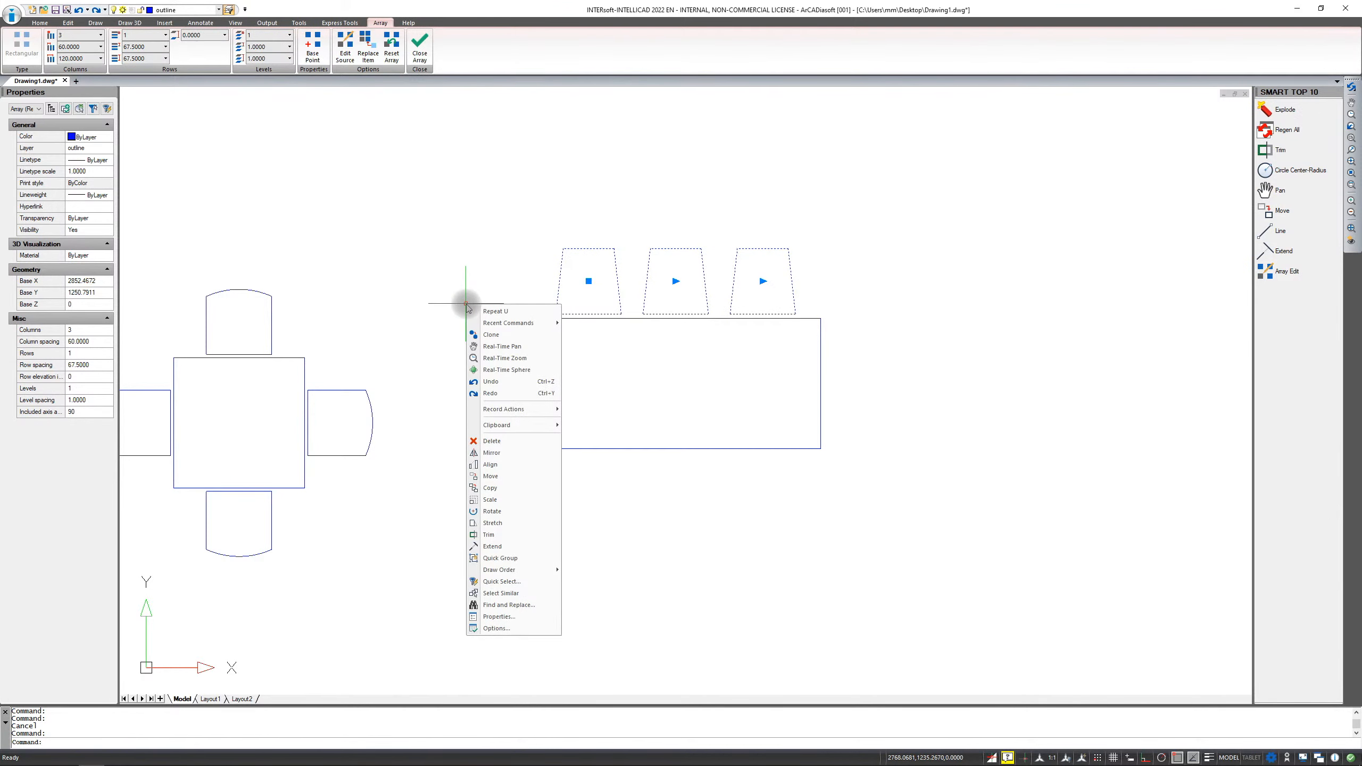
left_click(490, 454)
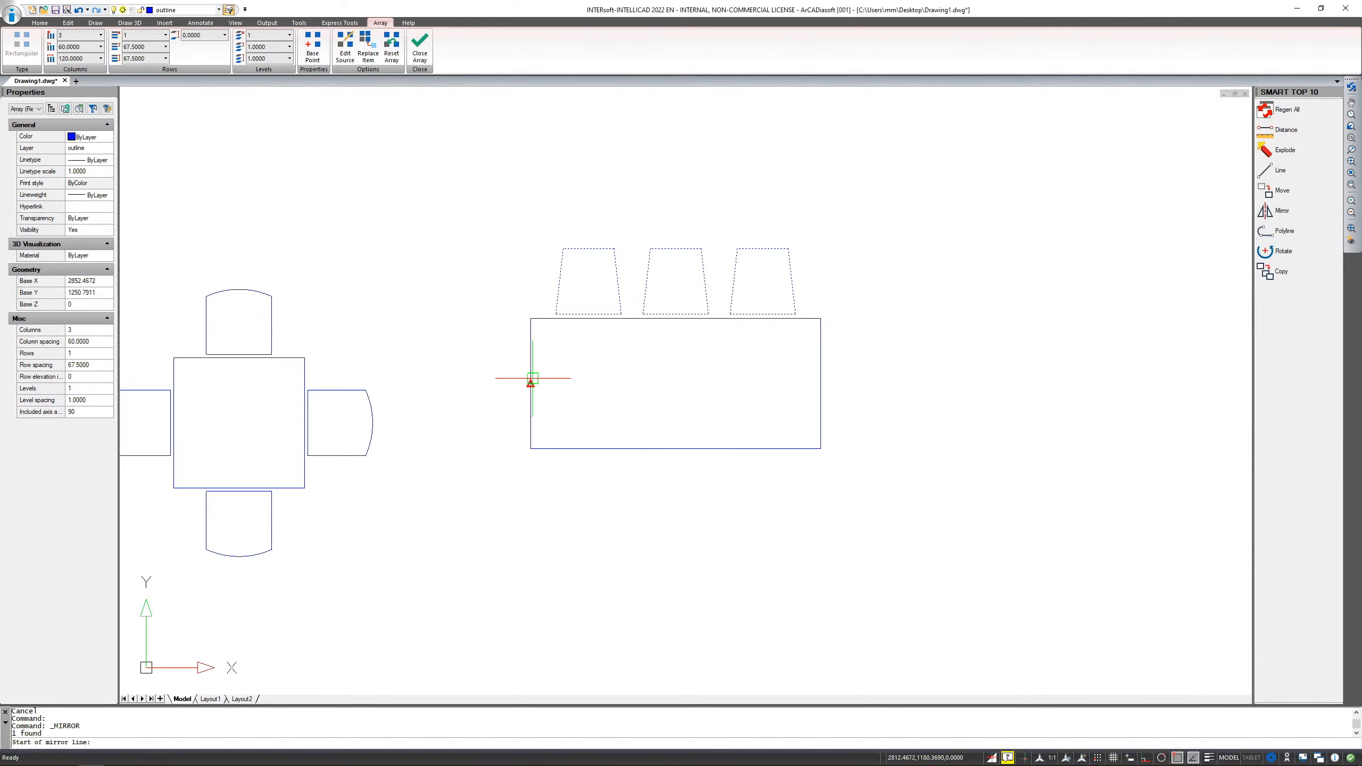
left_click(530, 383)
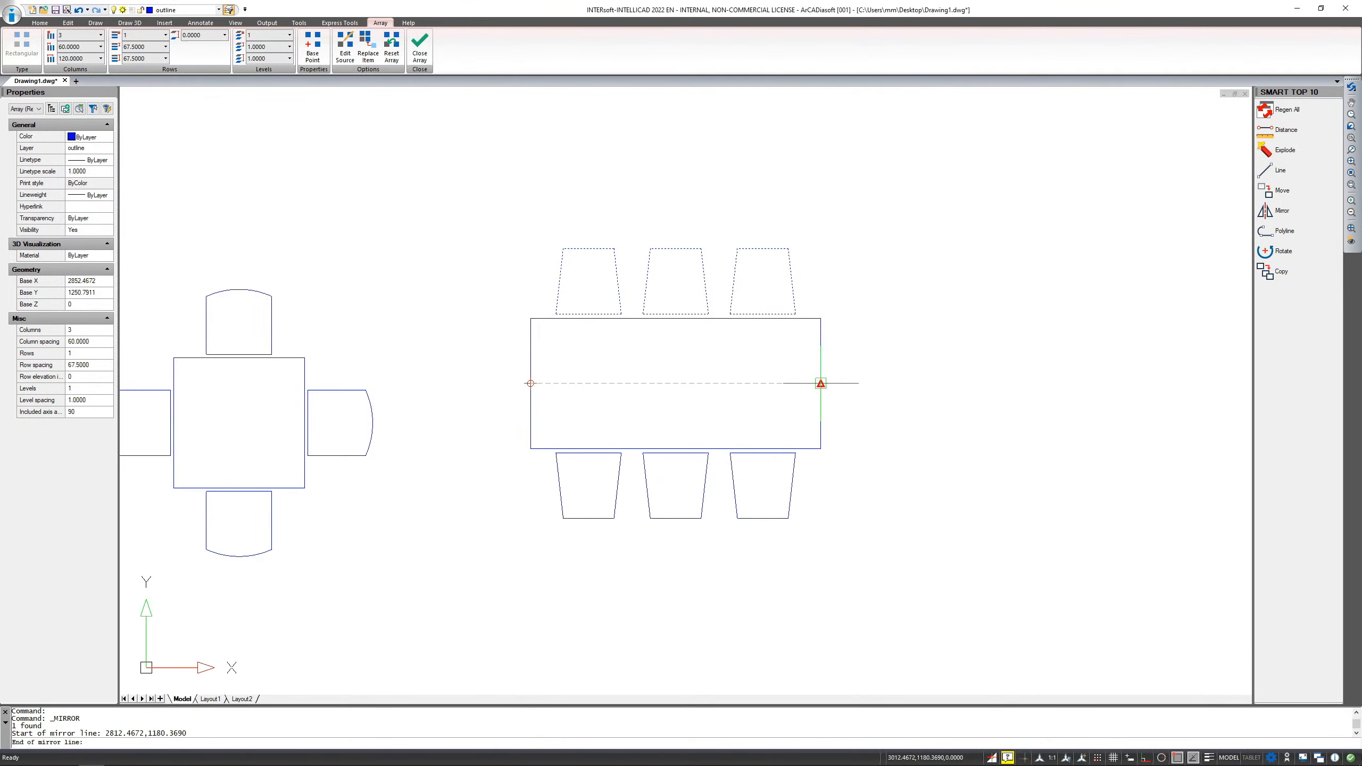
left_click(821, 383)
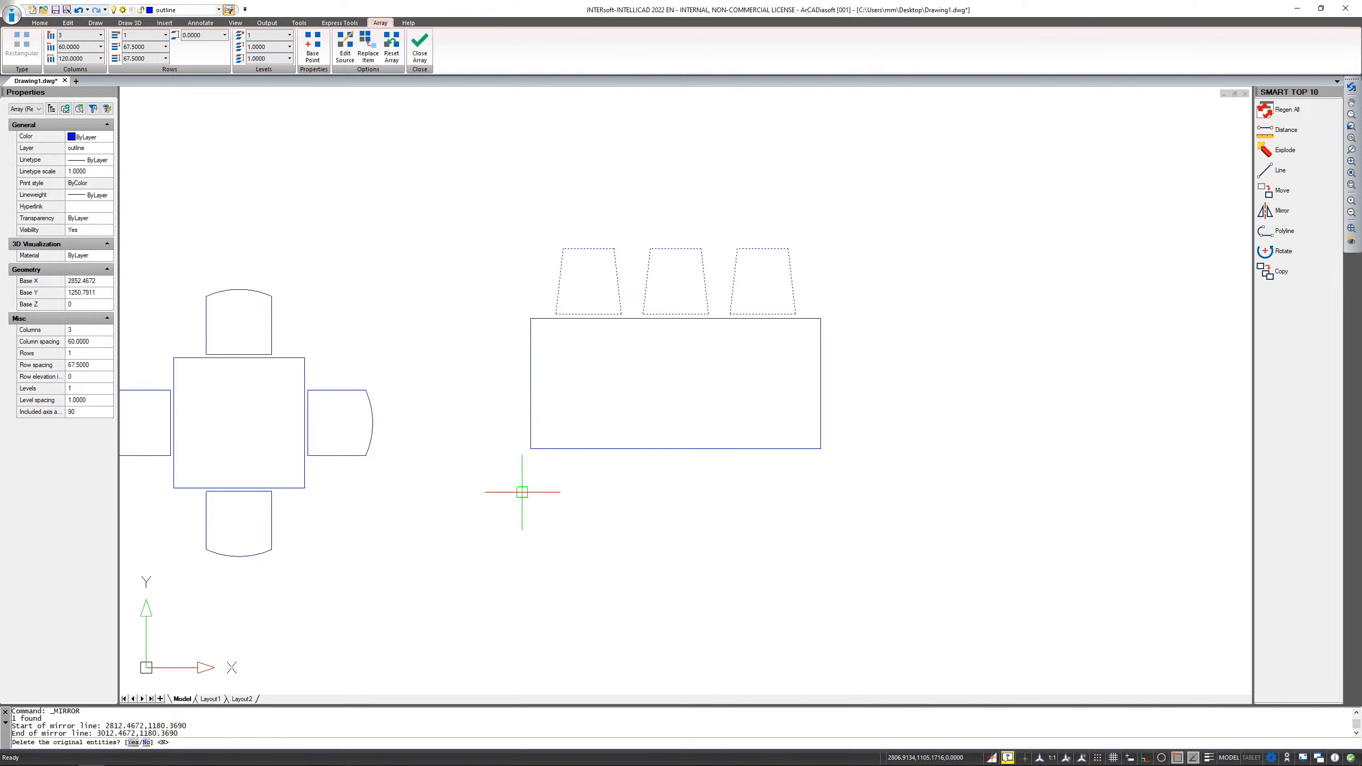
key("Return")
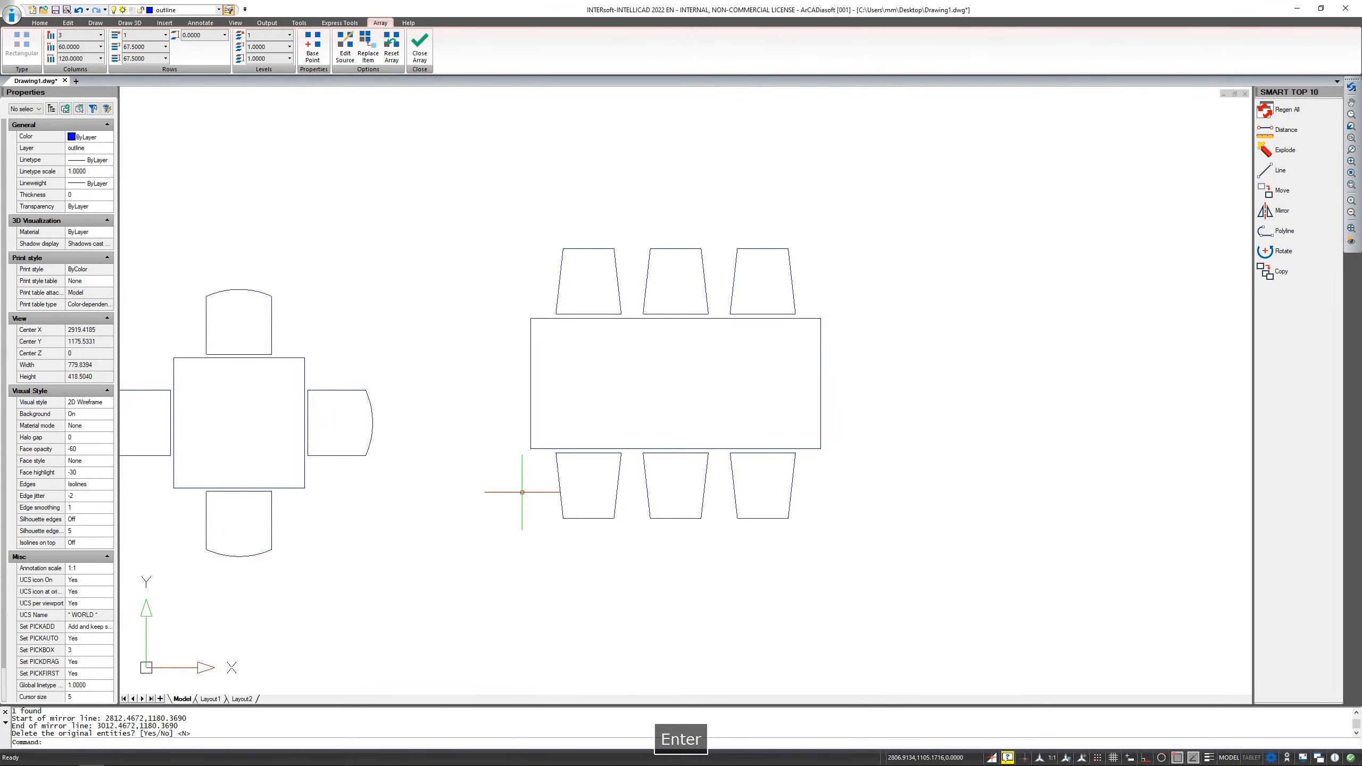
Explode the trapezoid array above the large rectangle into separate polylines.
left_click(562, 267)
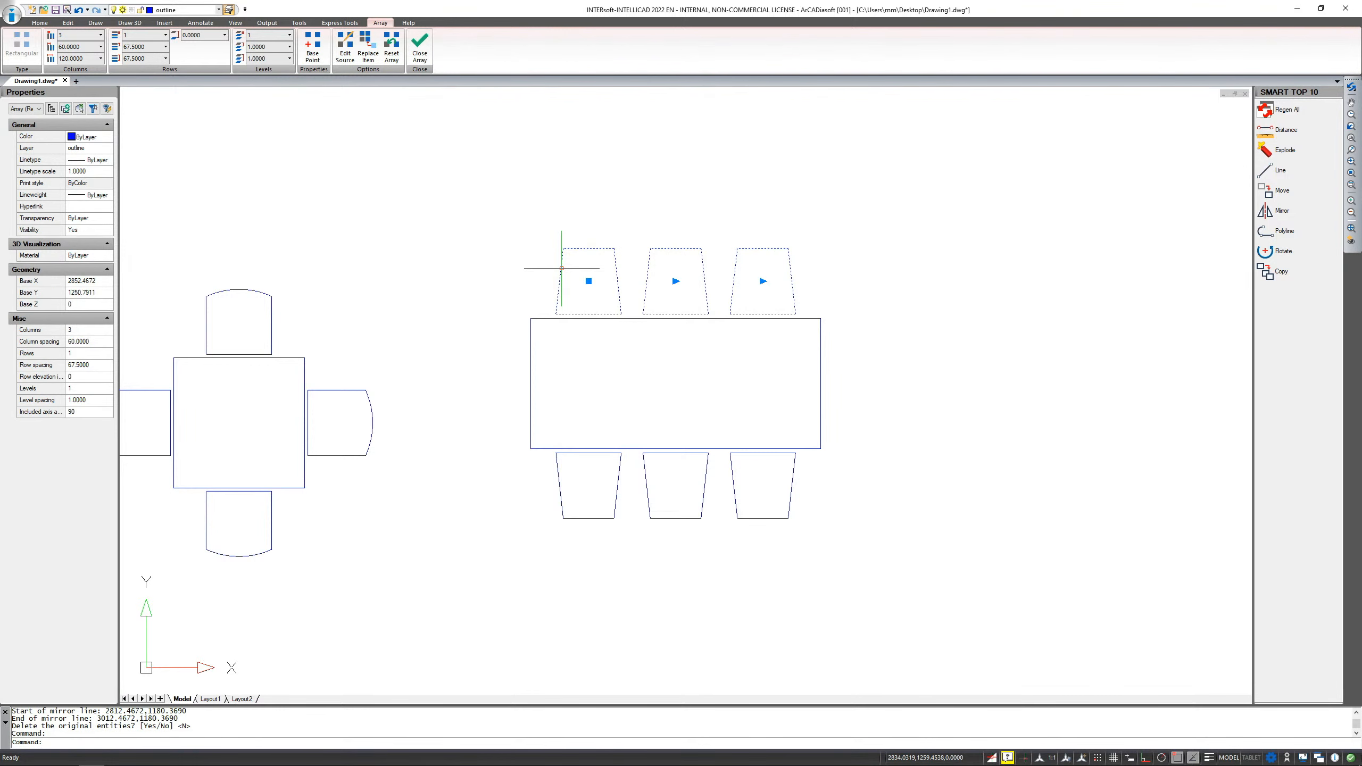
right_click(561, 268)
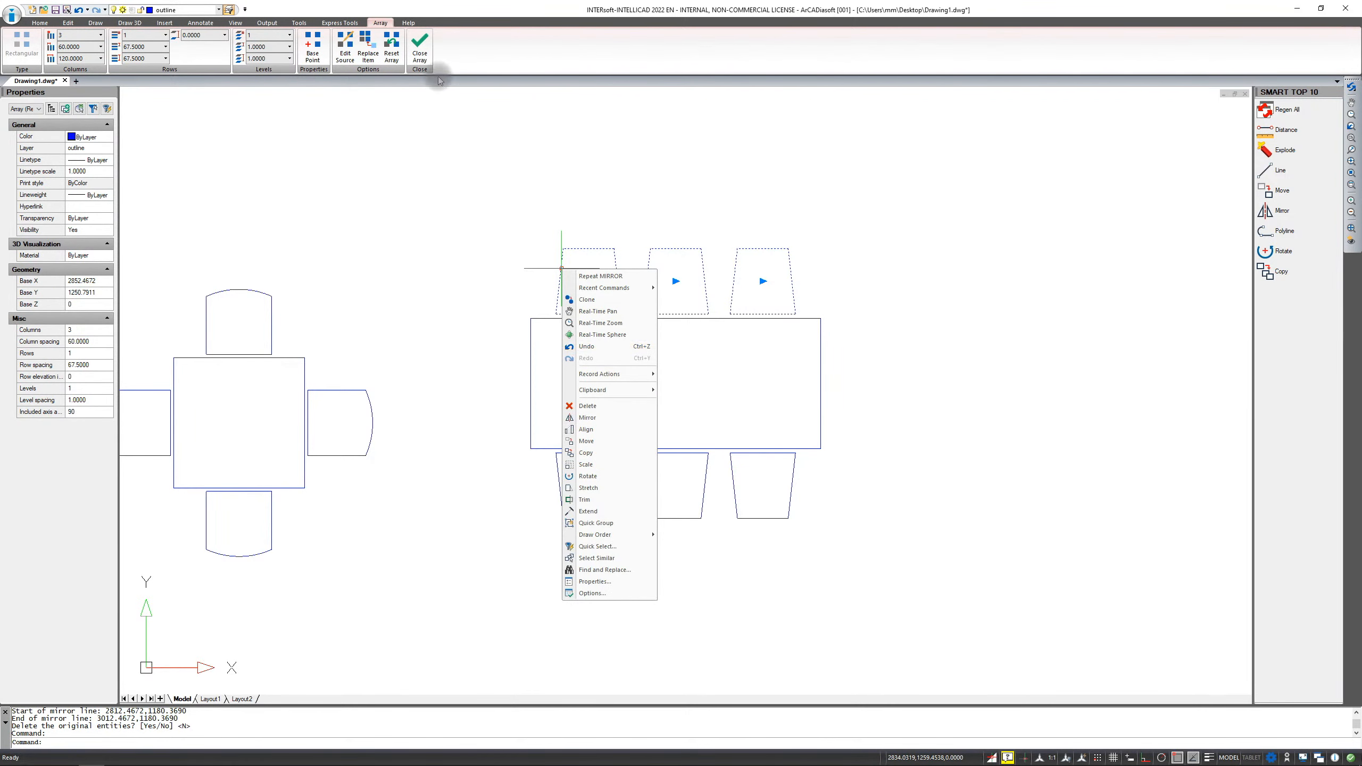
left_click(68, 22)
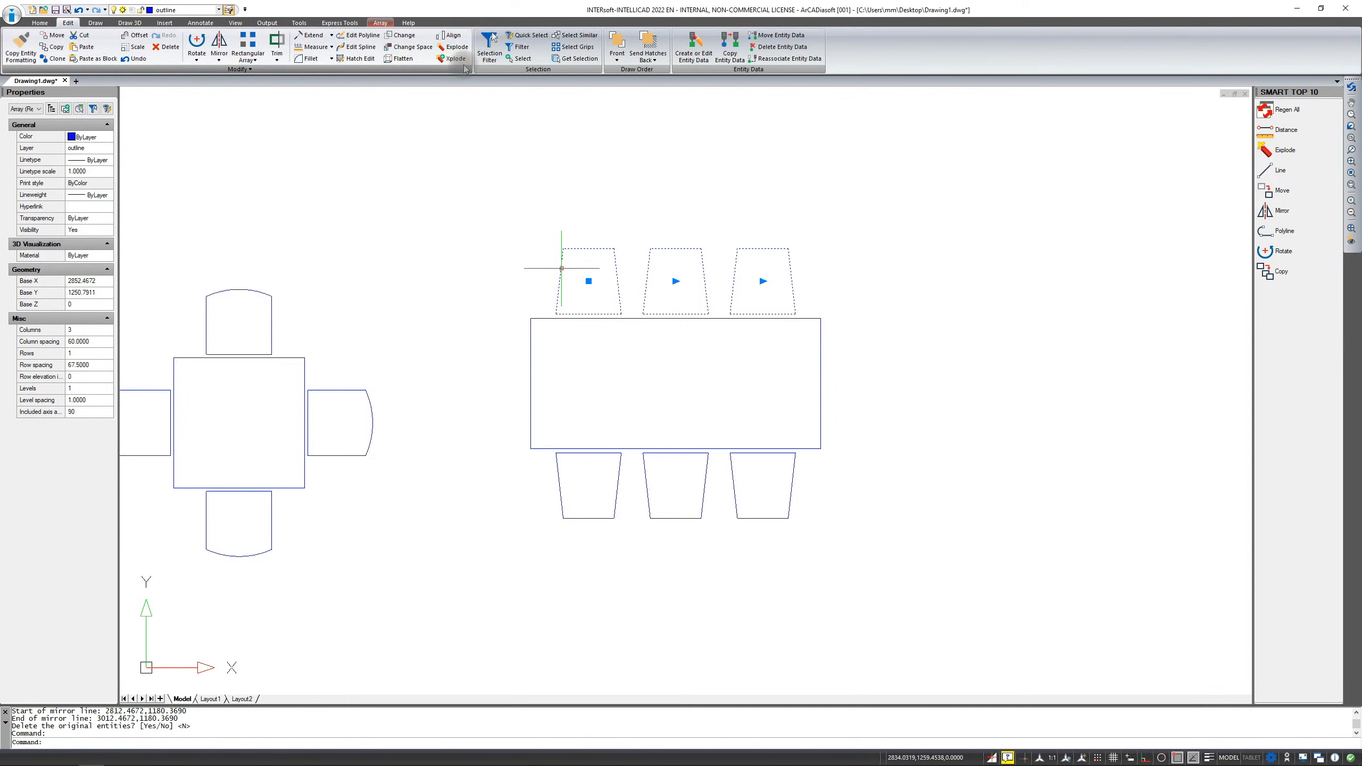
left_click(456, 47)
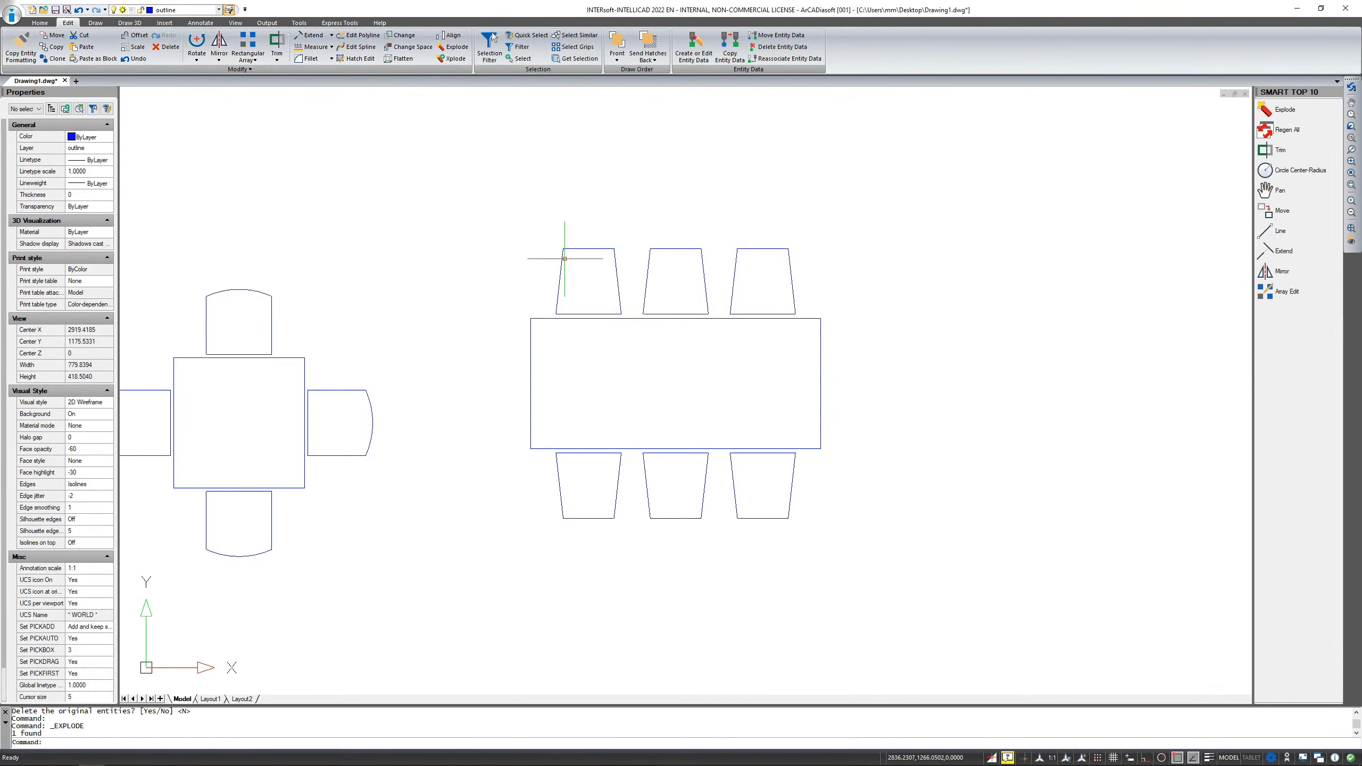
Rotate the upper-left trapezoid 90 degrees about the point midway between its base midpoint and that of the trapezoid below it.
left_click(561, 258)
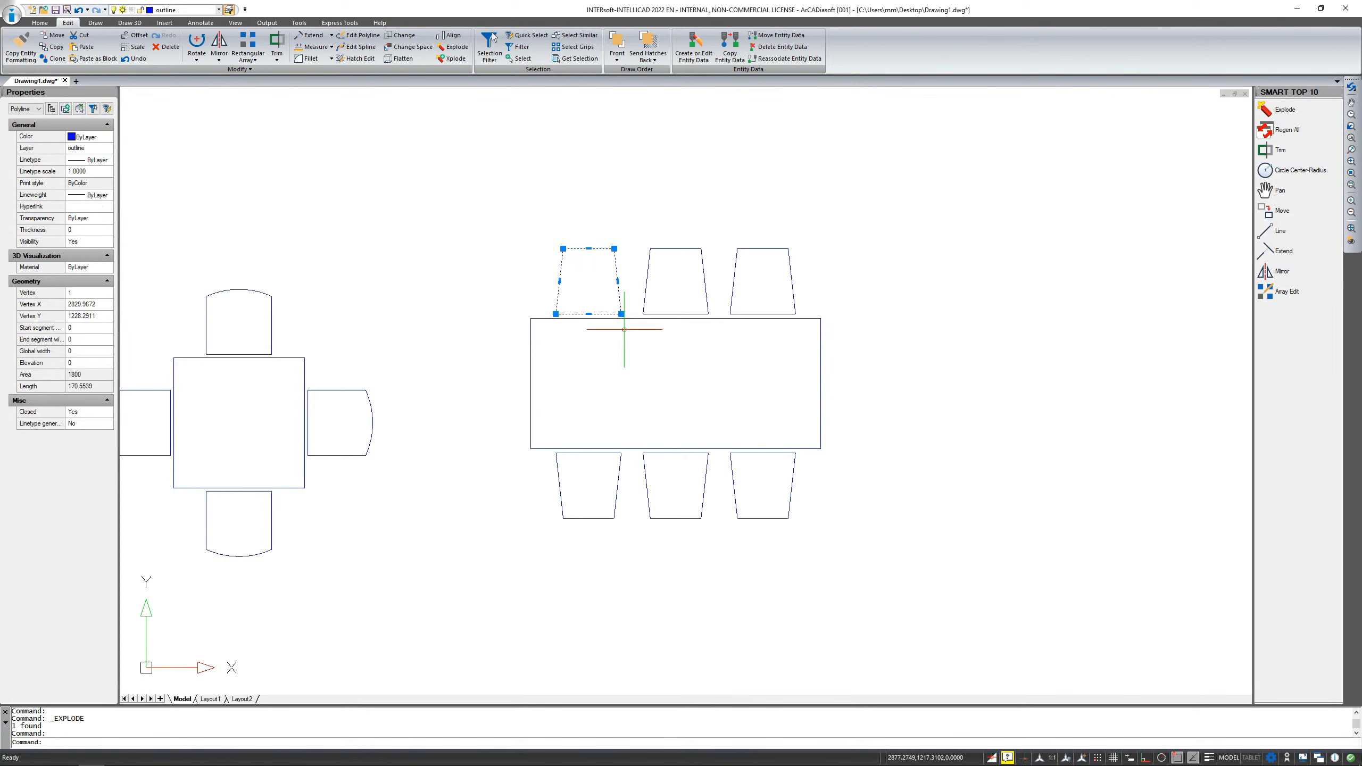
right_click(571, 375)
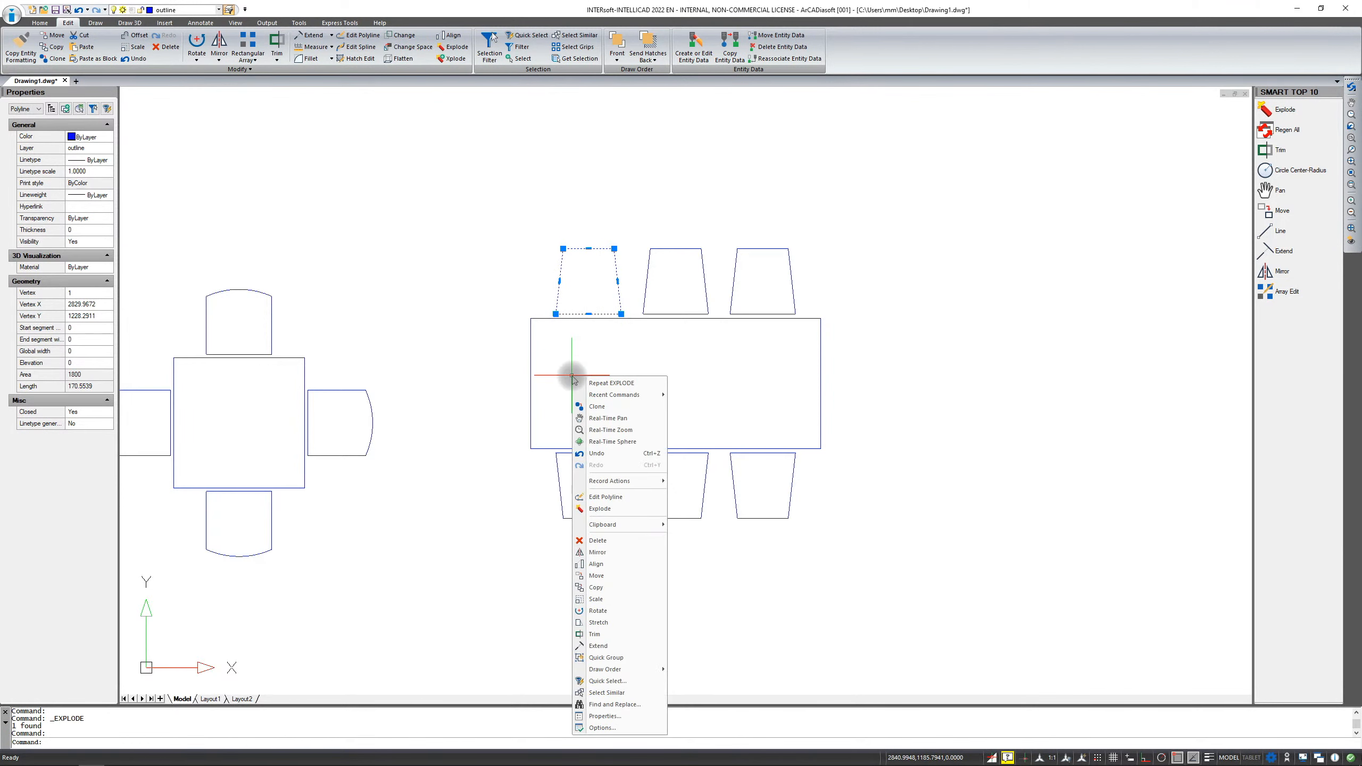
left_click(598, 611)
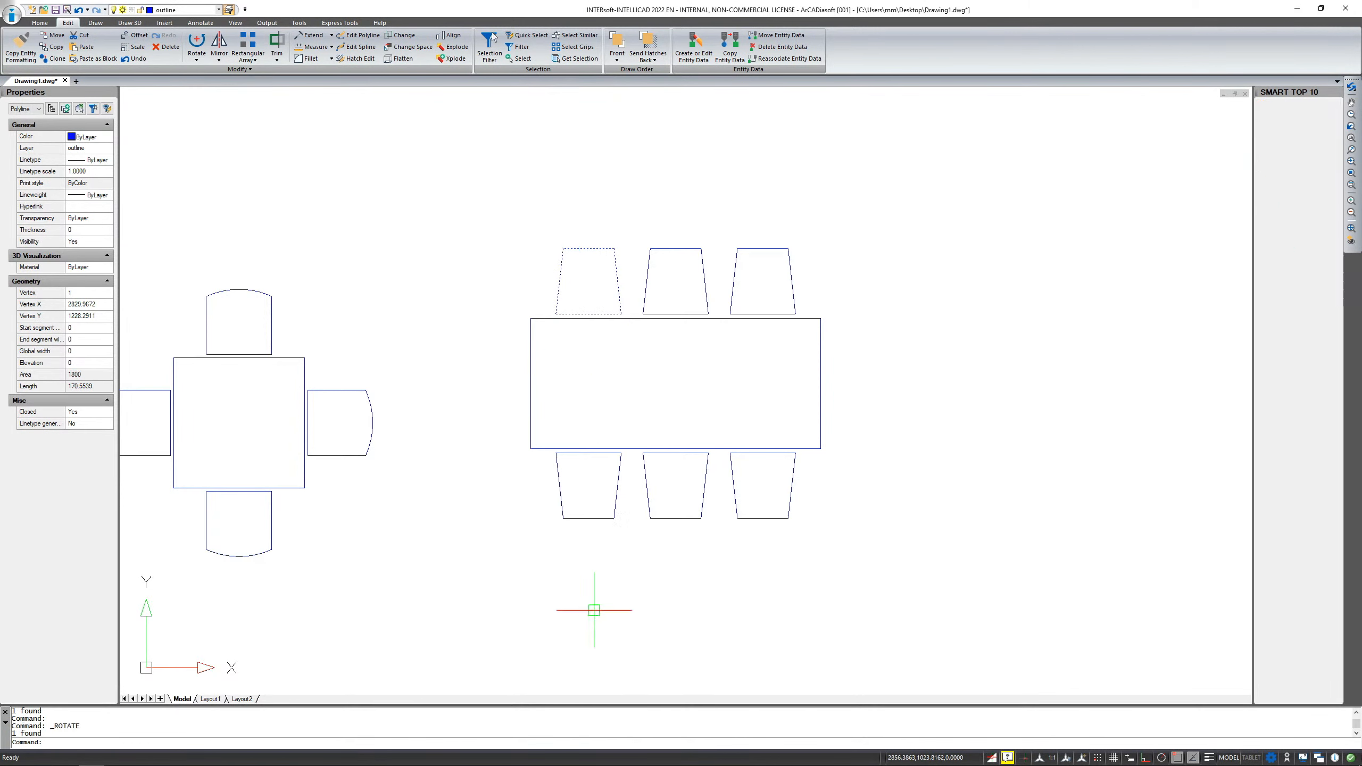
right_click(596, 387, "shift")
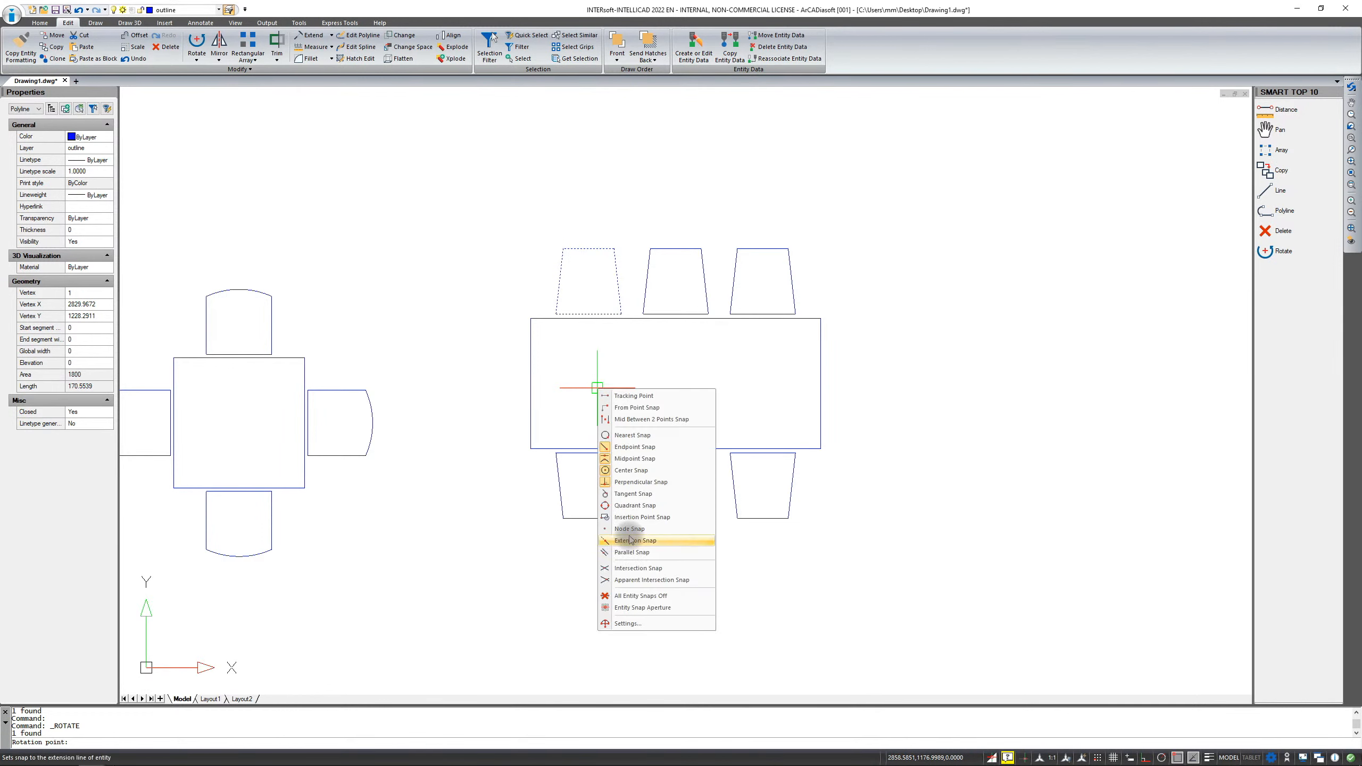
left_click(631, 419)
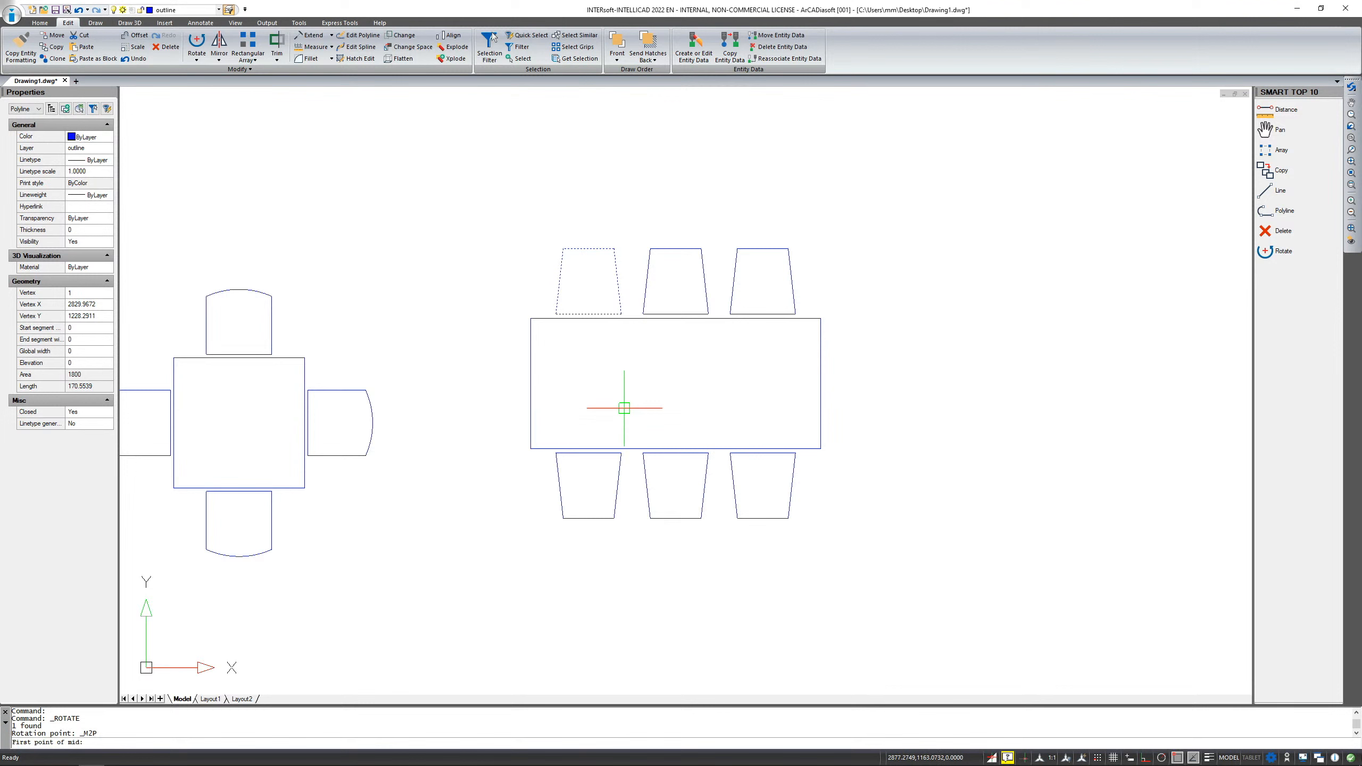
left_click(588, 313)
left_click(588, 453)
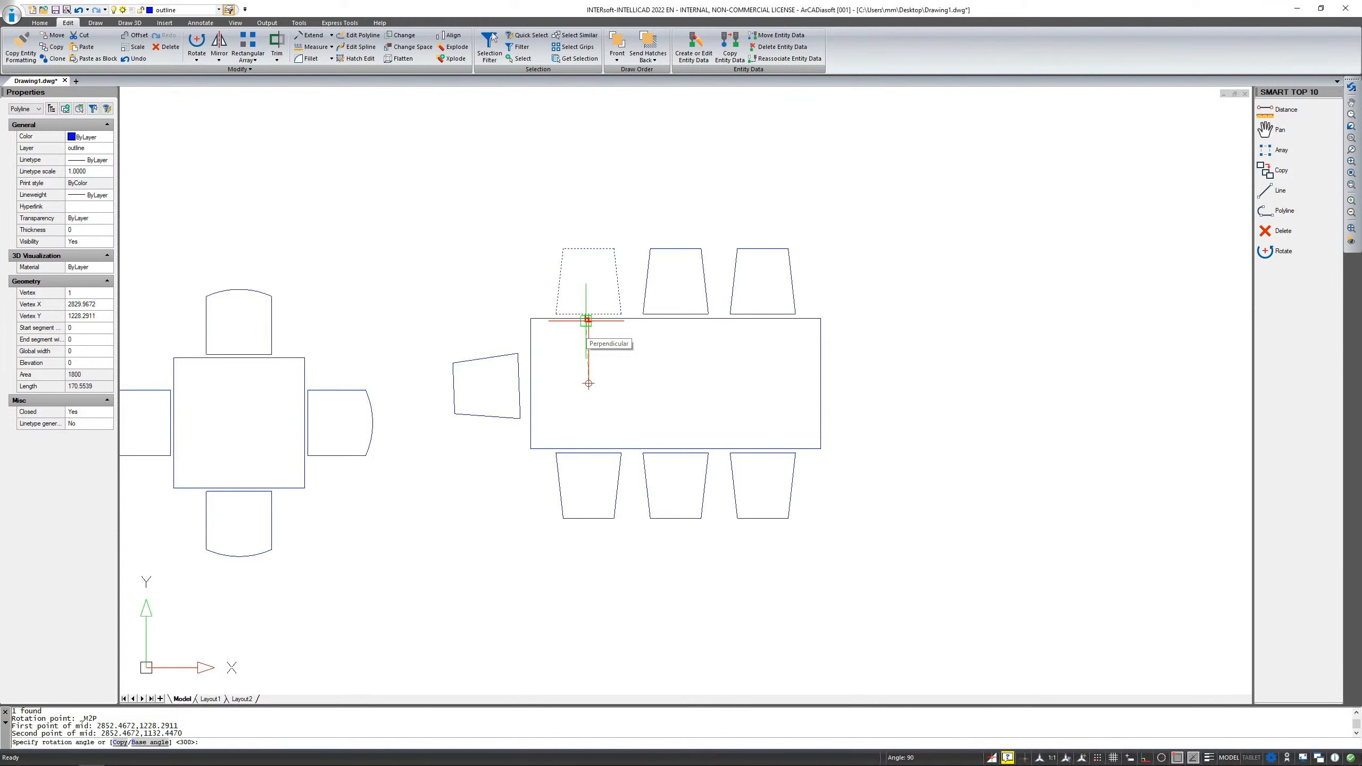
left_click(588, 320)
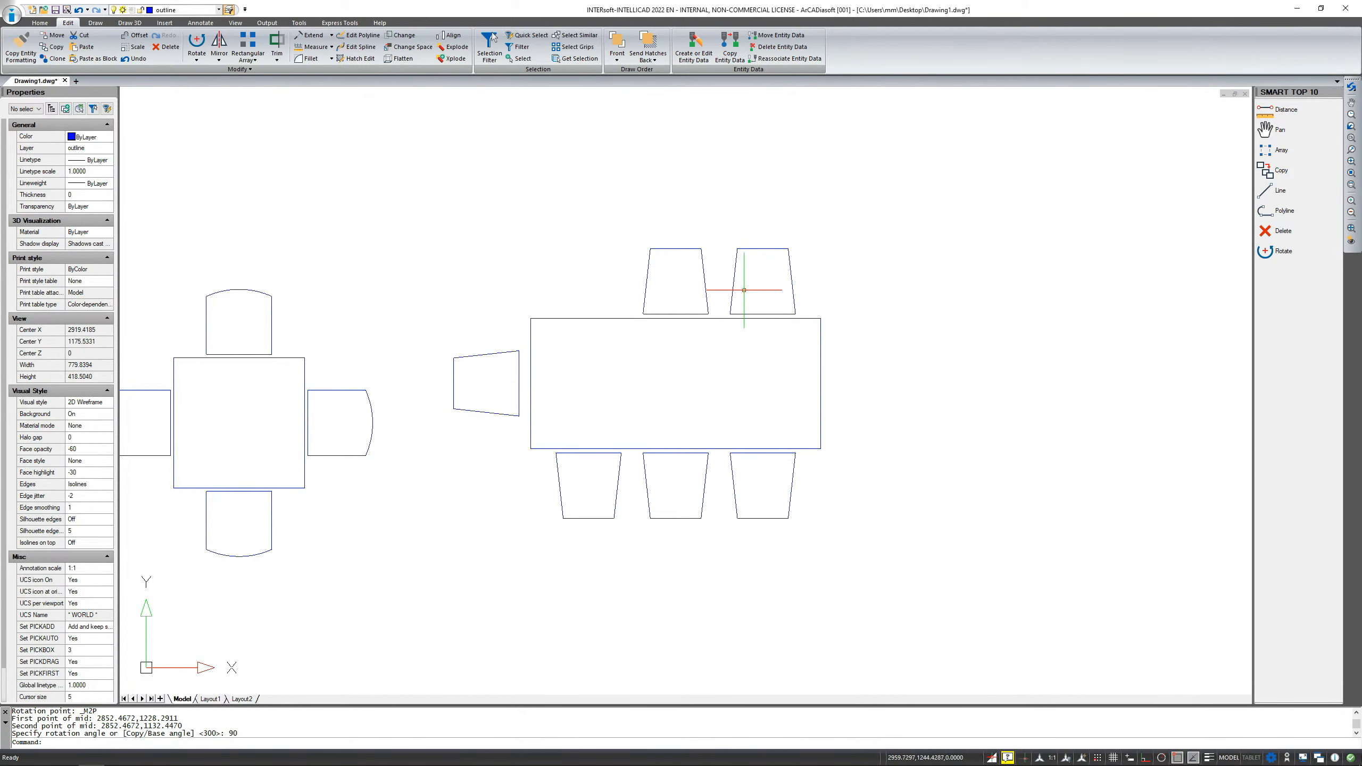
Copy the upper middle trapezoid into the empty place on its left, using the lower-left corners of the two upper trapezoids as displacement points.
left_click(707, 284)
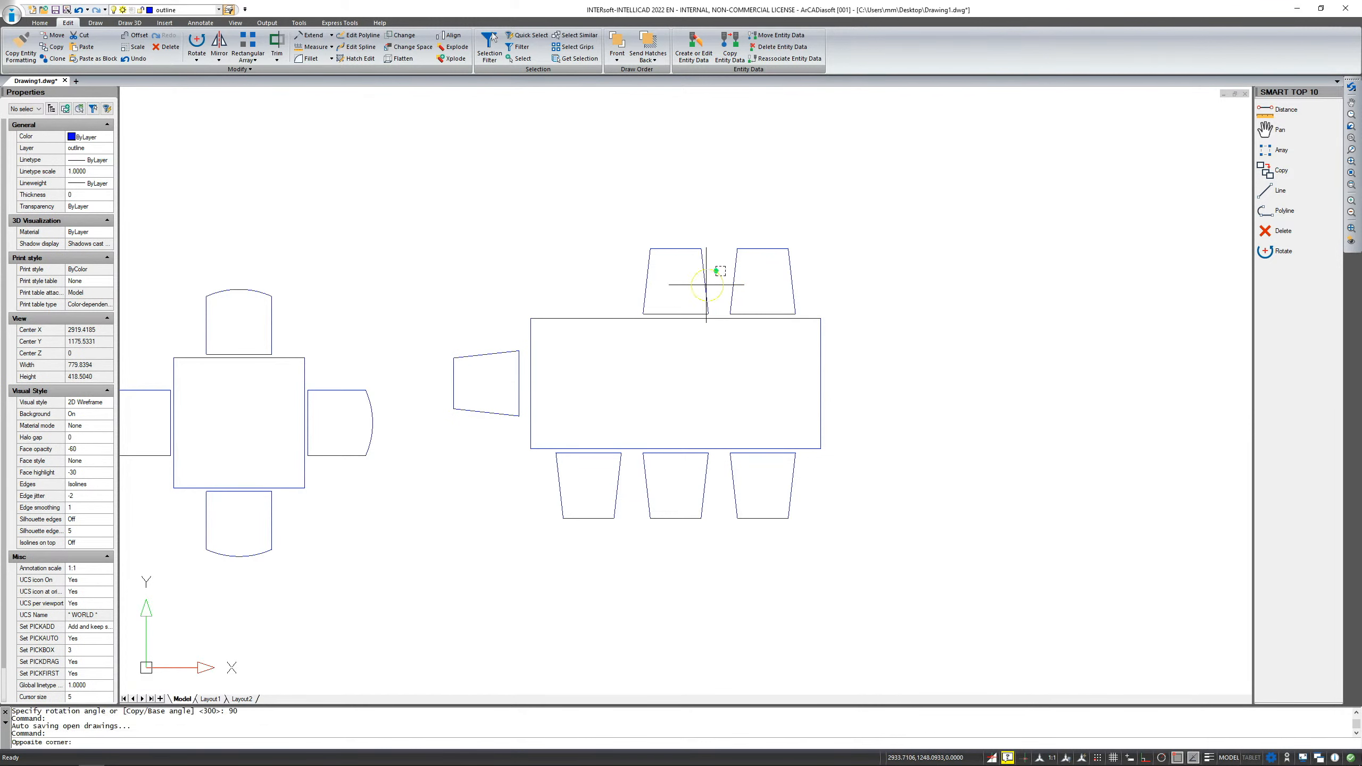
left_click(703, 281)
right_click(710, 268)
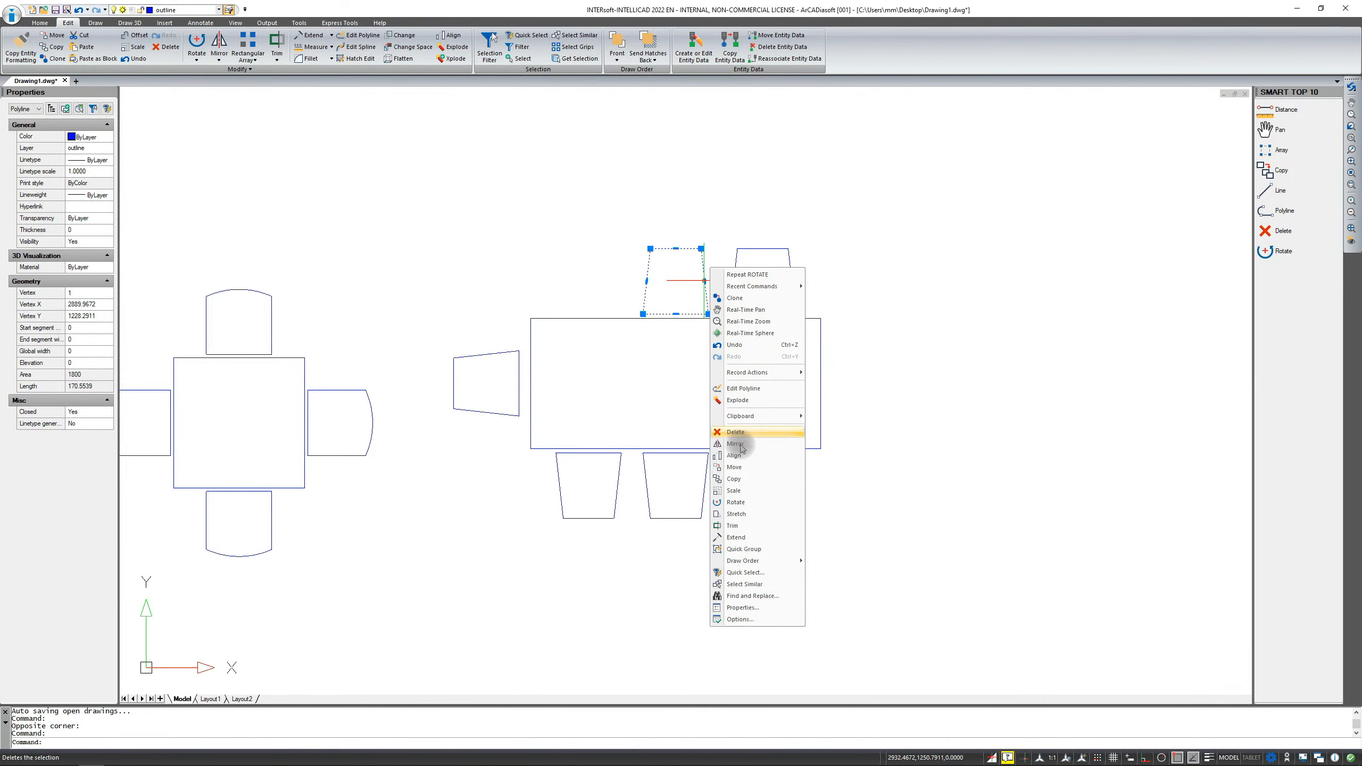
left_click(731, 479)
left_click(730, 314)
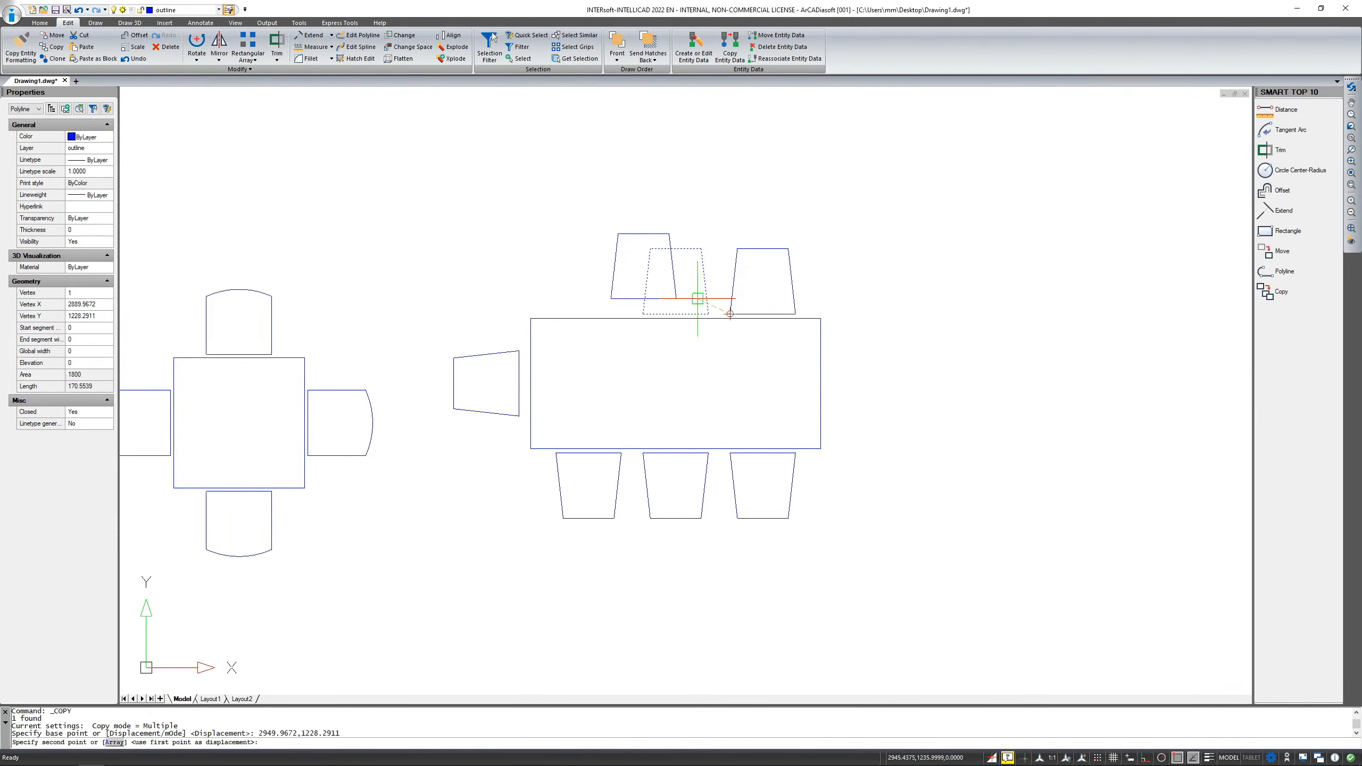
left_click(643, 313)
key("Return")
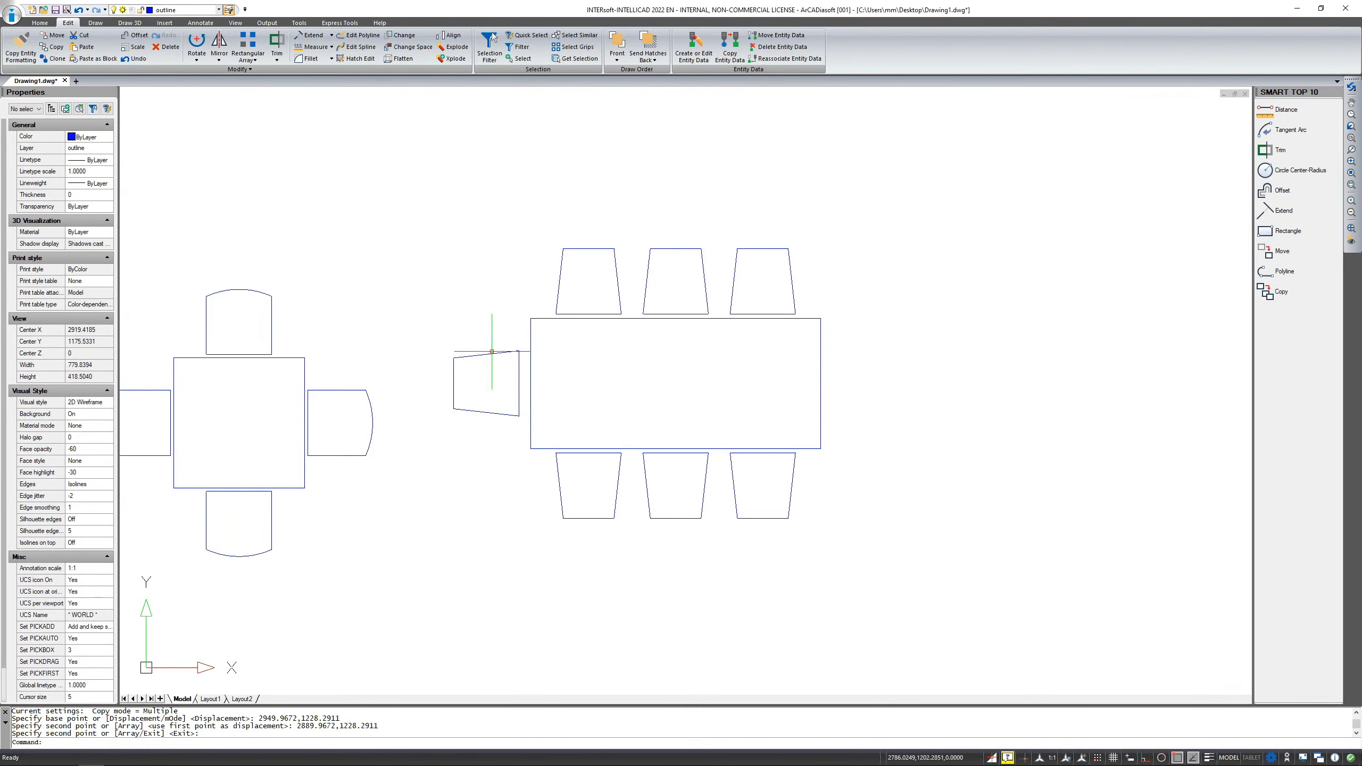
Mirror the rotated trapezoid across the vertical line through the large rectangle's upper and lower edge midpoints, keeping the original.
left_click(485, 356)
right_click(614, 355)
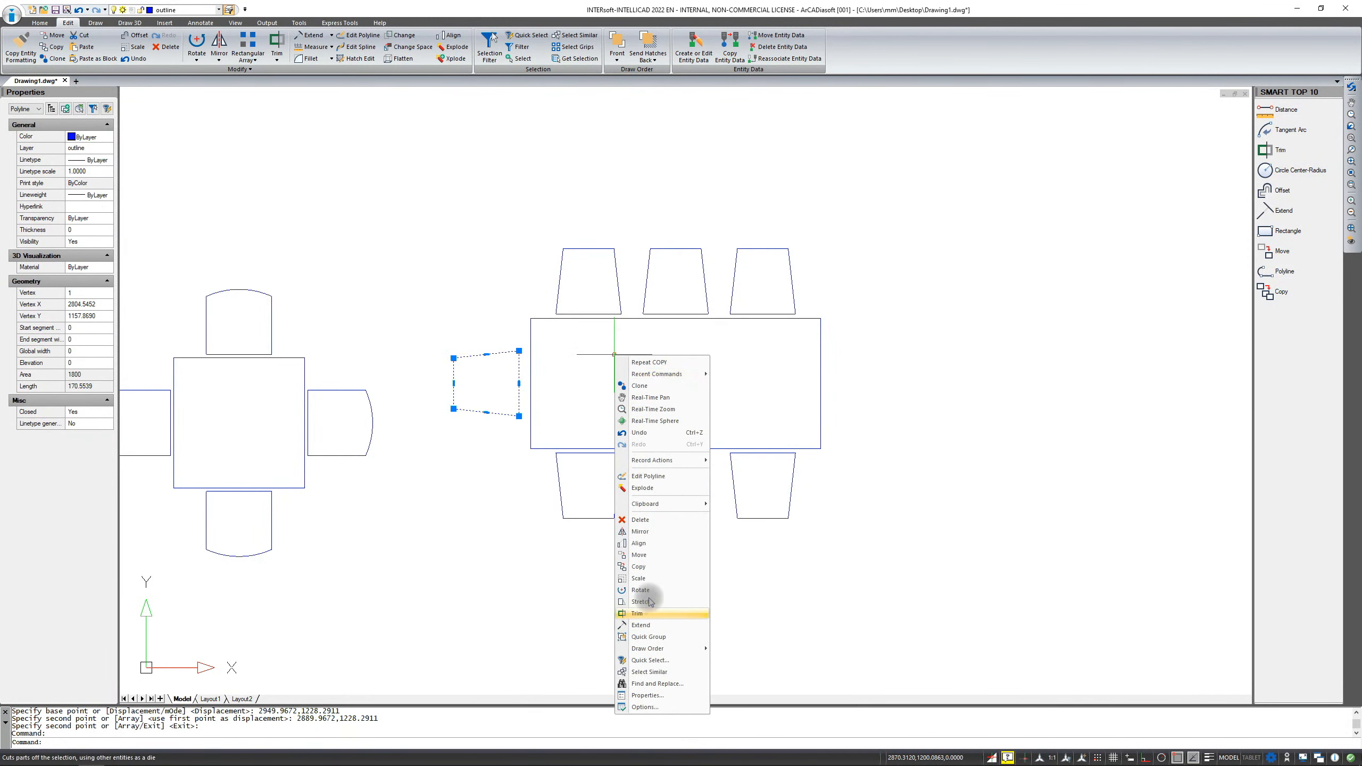
left_click(639, 530)
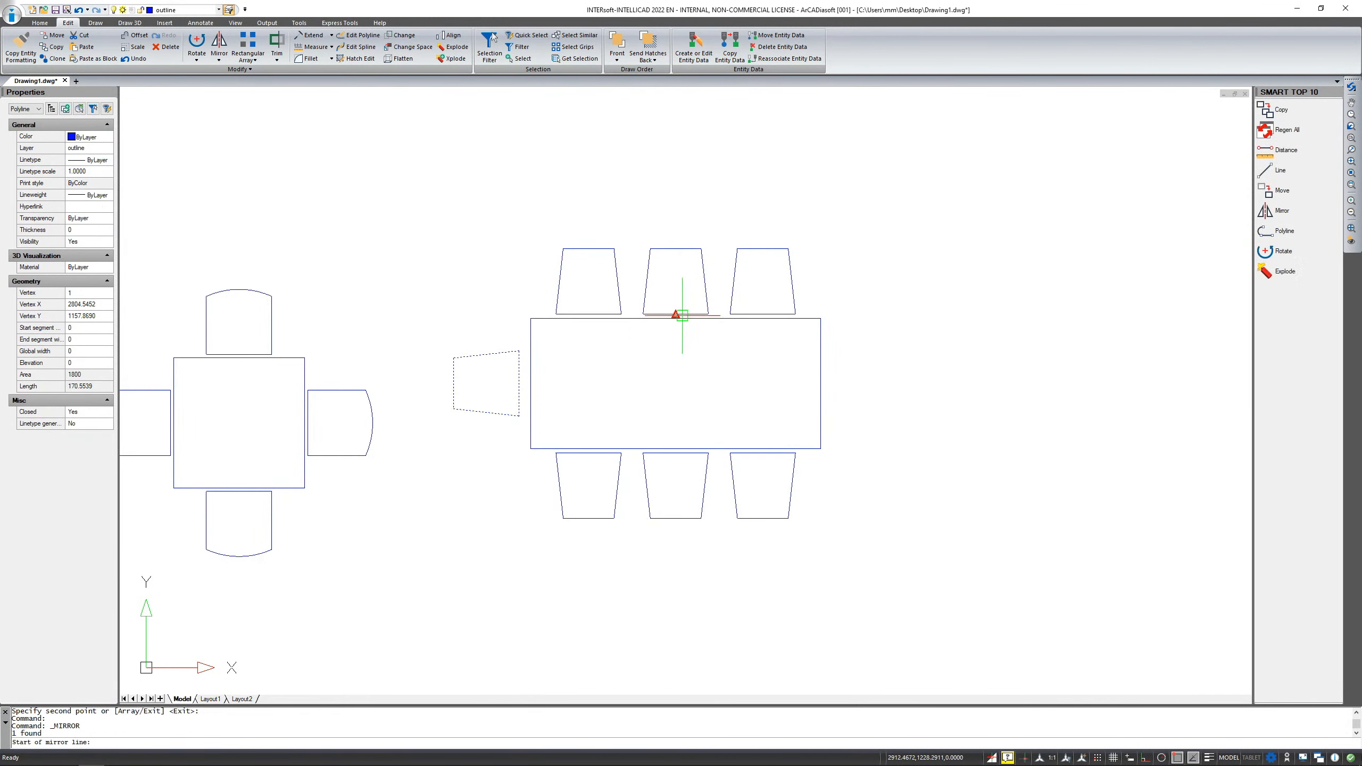
left_click(675, 320)
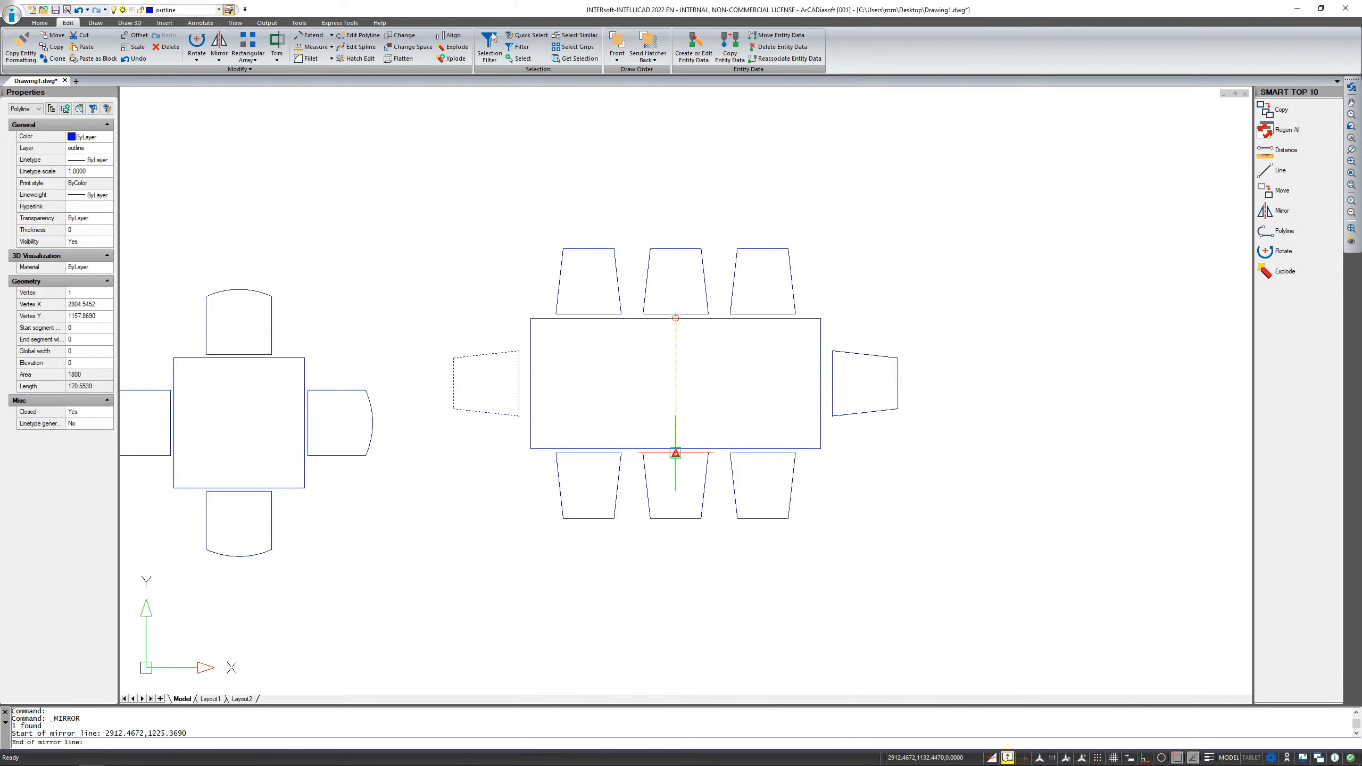
left_click(675, 449)
key("Return")
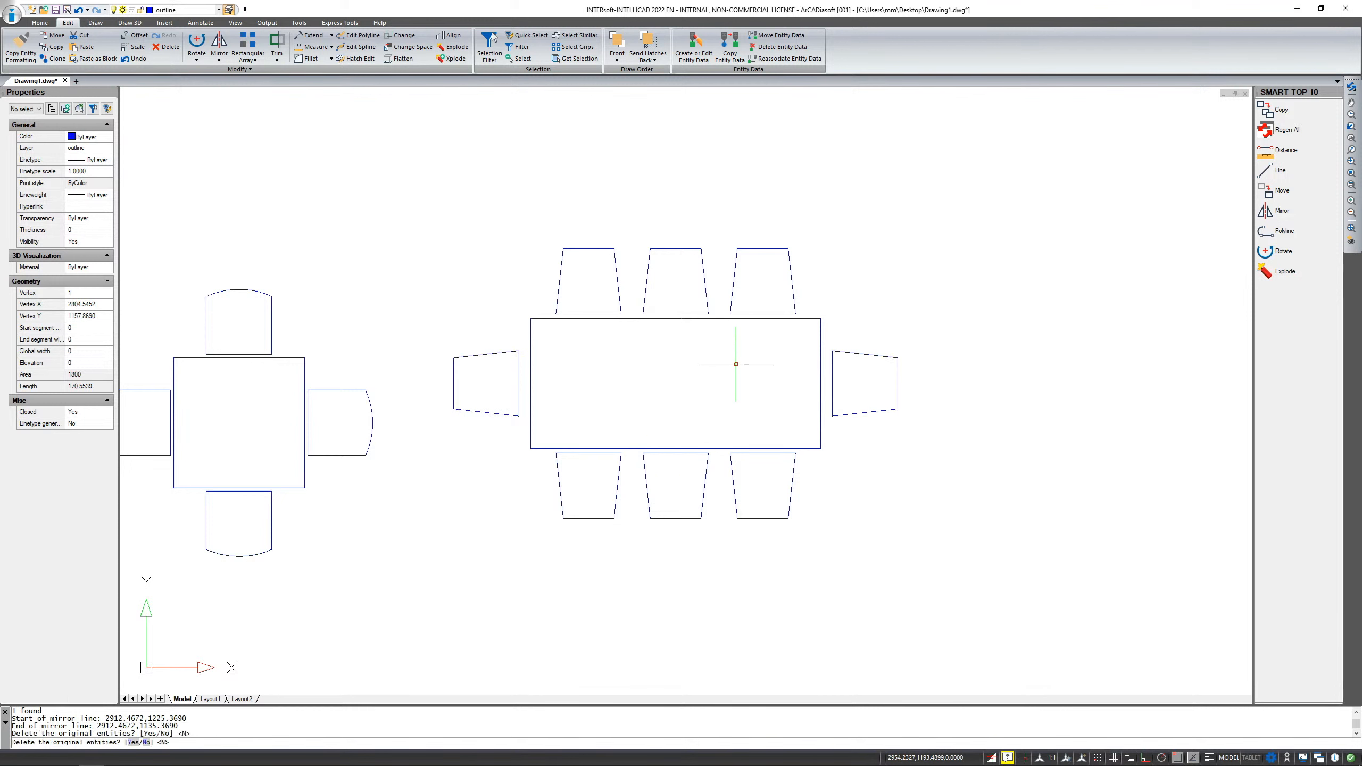
Draw a six-sided center-vertex polygon with a radius of 120 above the two furniture groups, with orthogonal mode on.
left_click(56, 24)
left_click(139, 37)
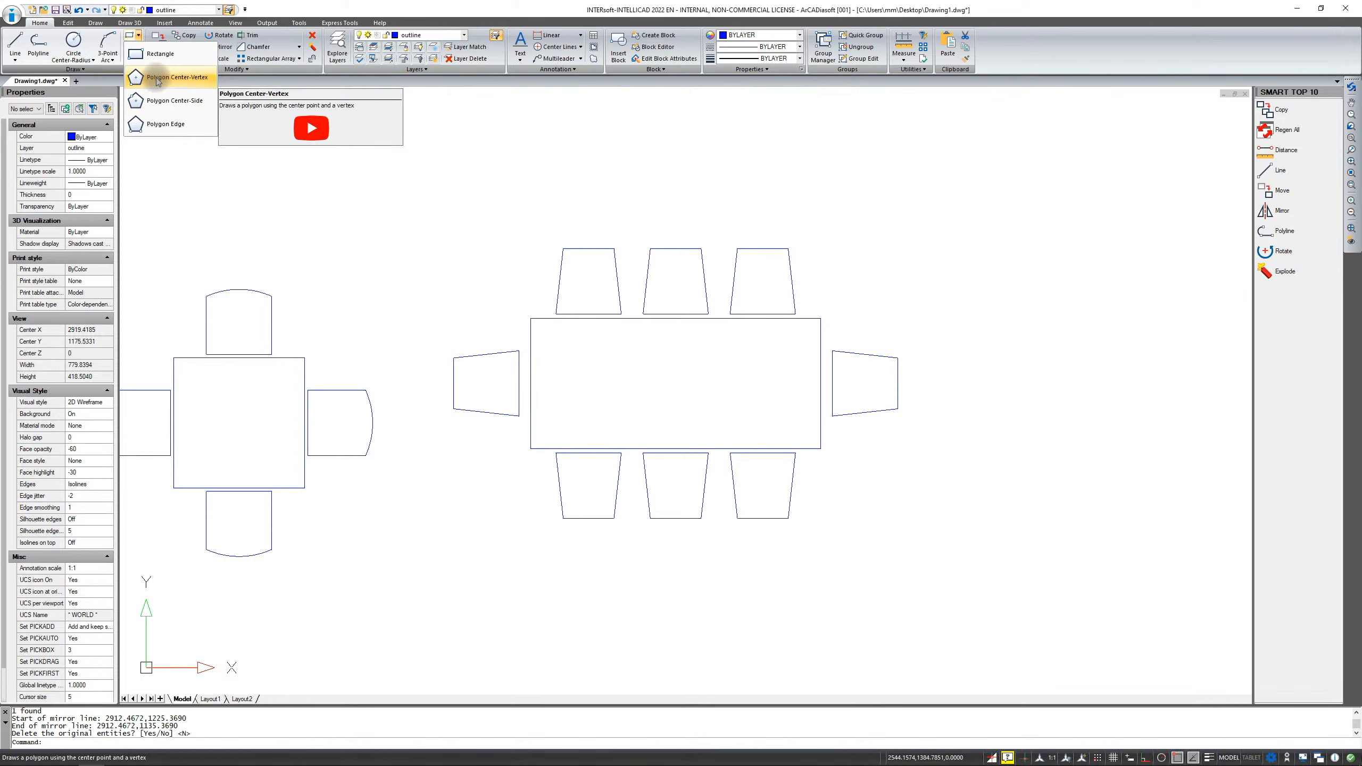
left_click(157, 81)
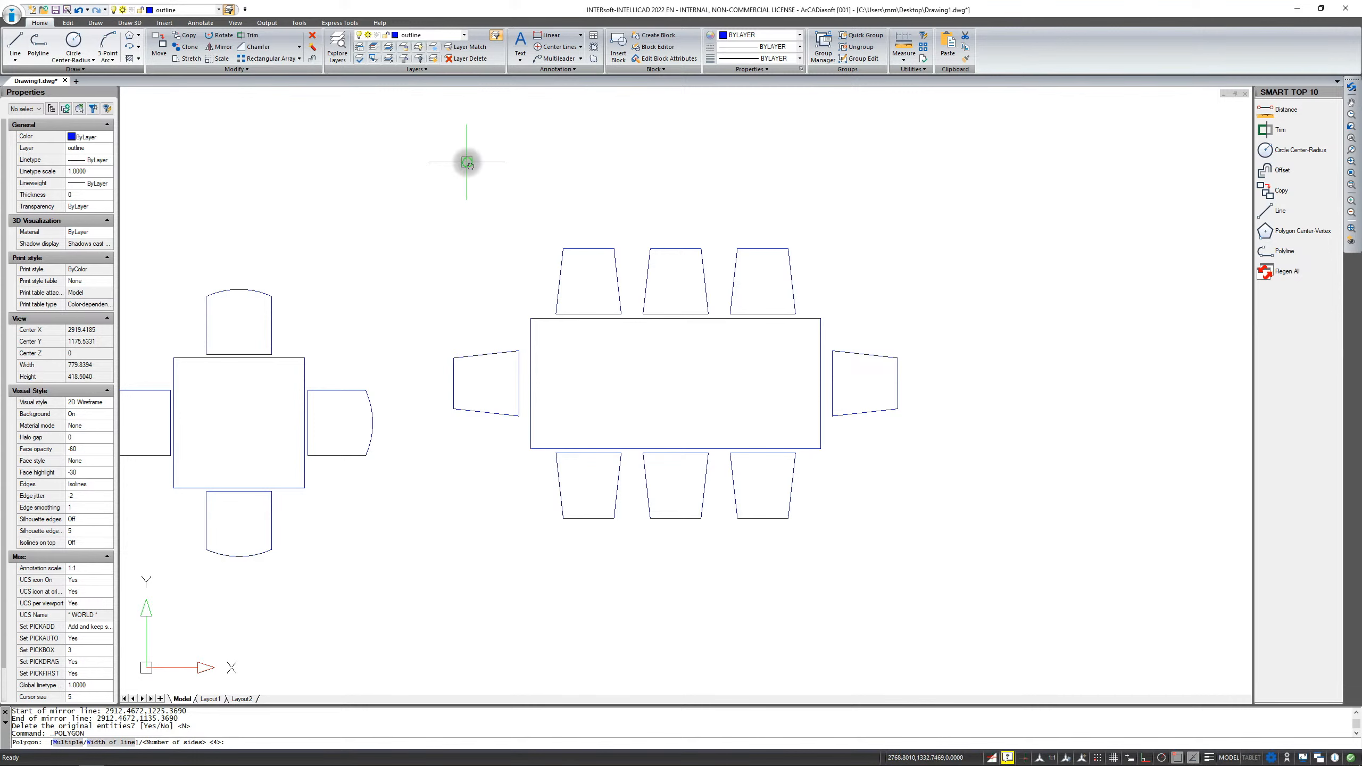
middle_click_drag(466, 162, 618, 433)
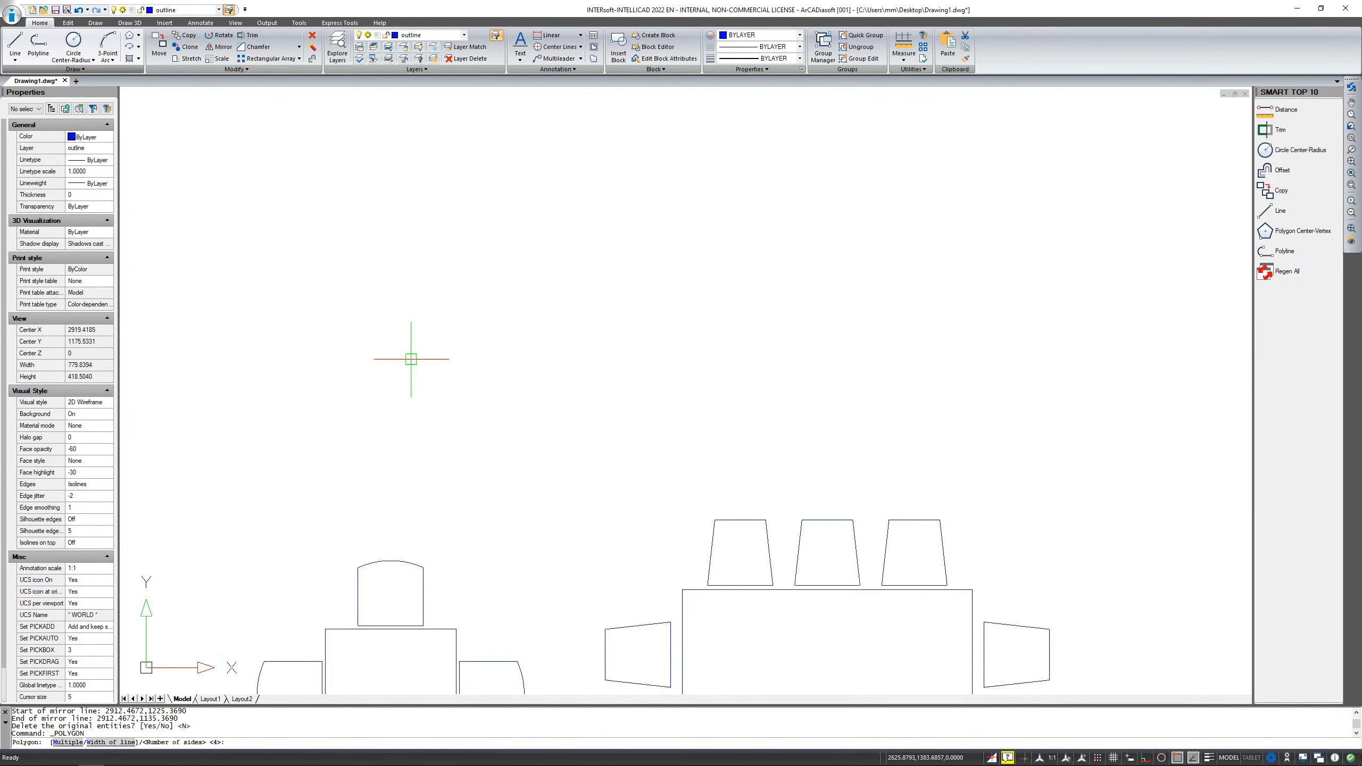
type("6")
key("Return")
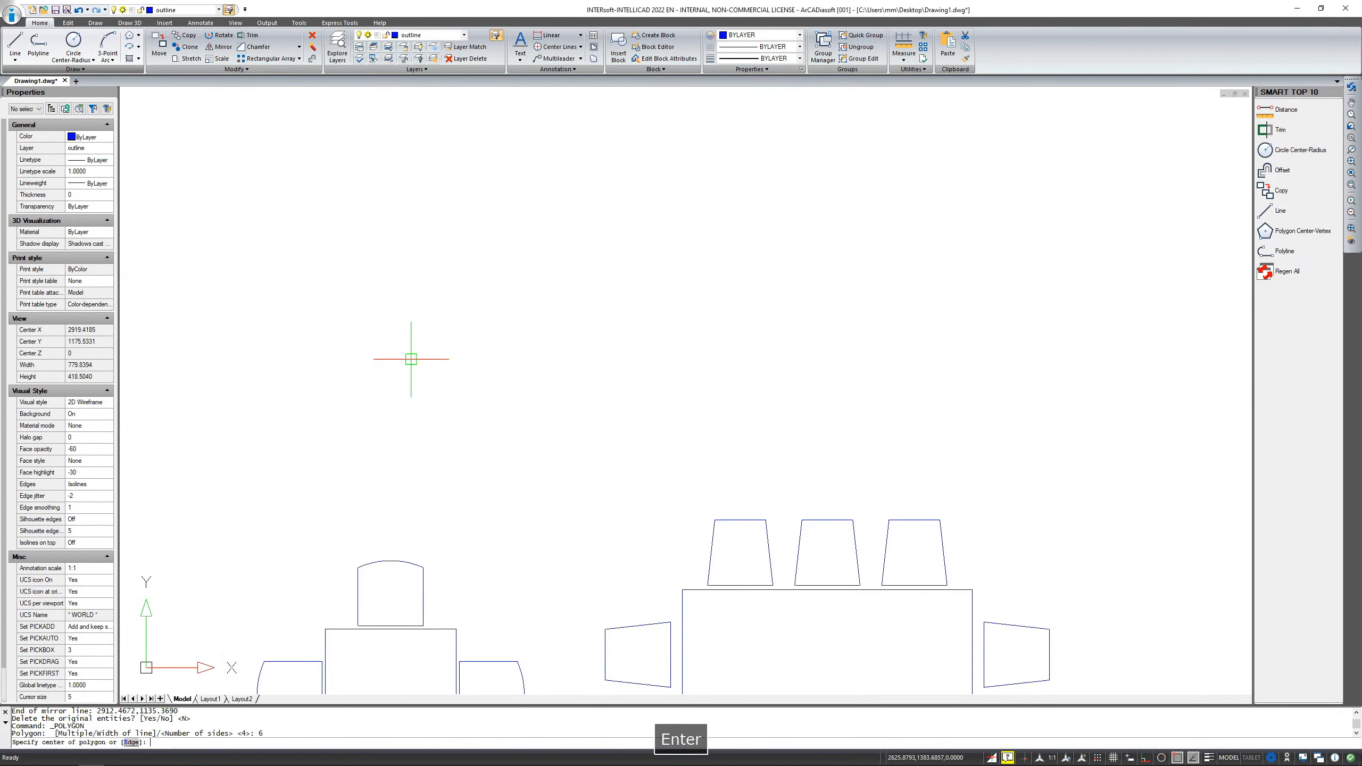
left_click(481, 263)
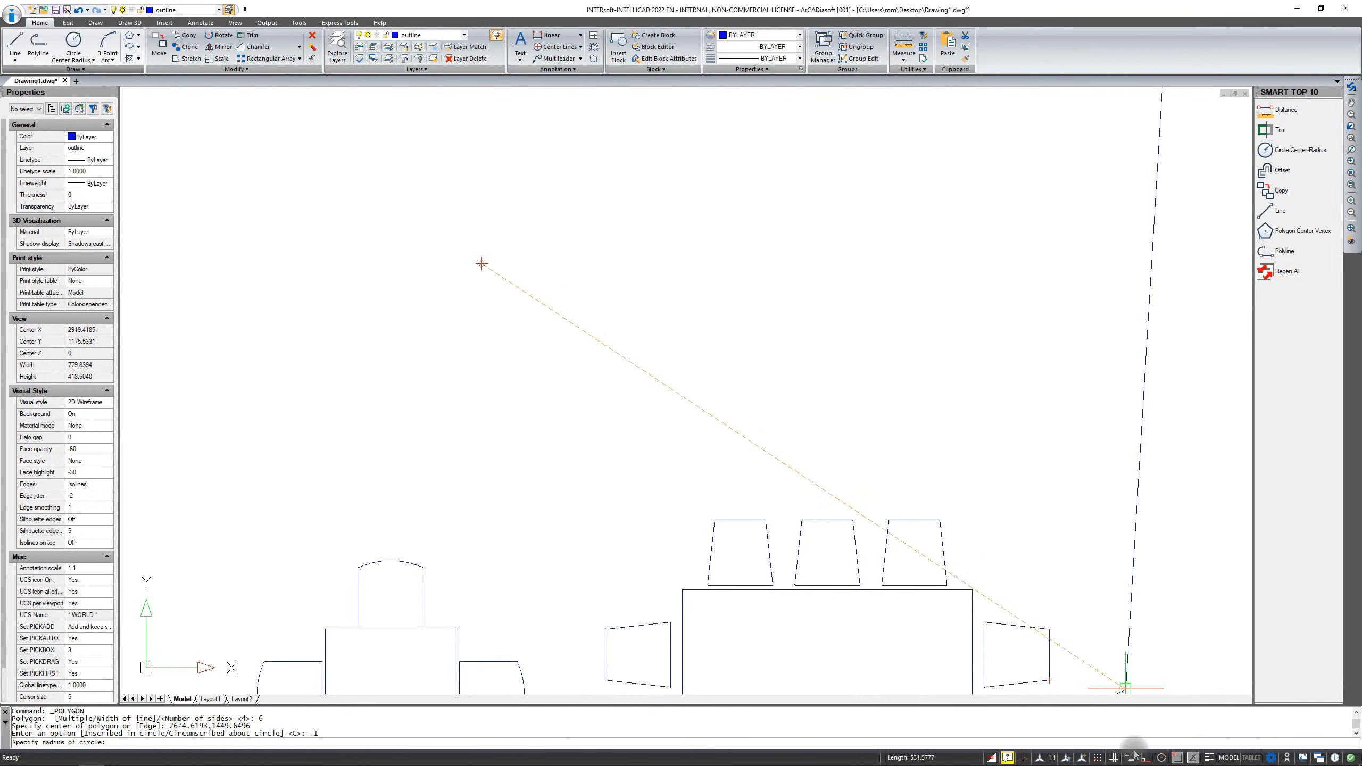
left_click(1145, 757)
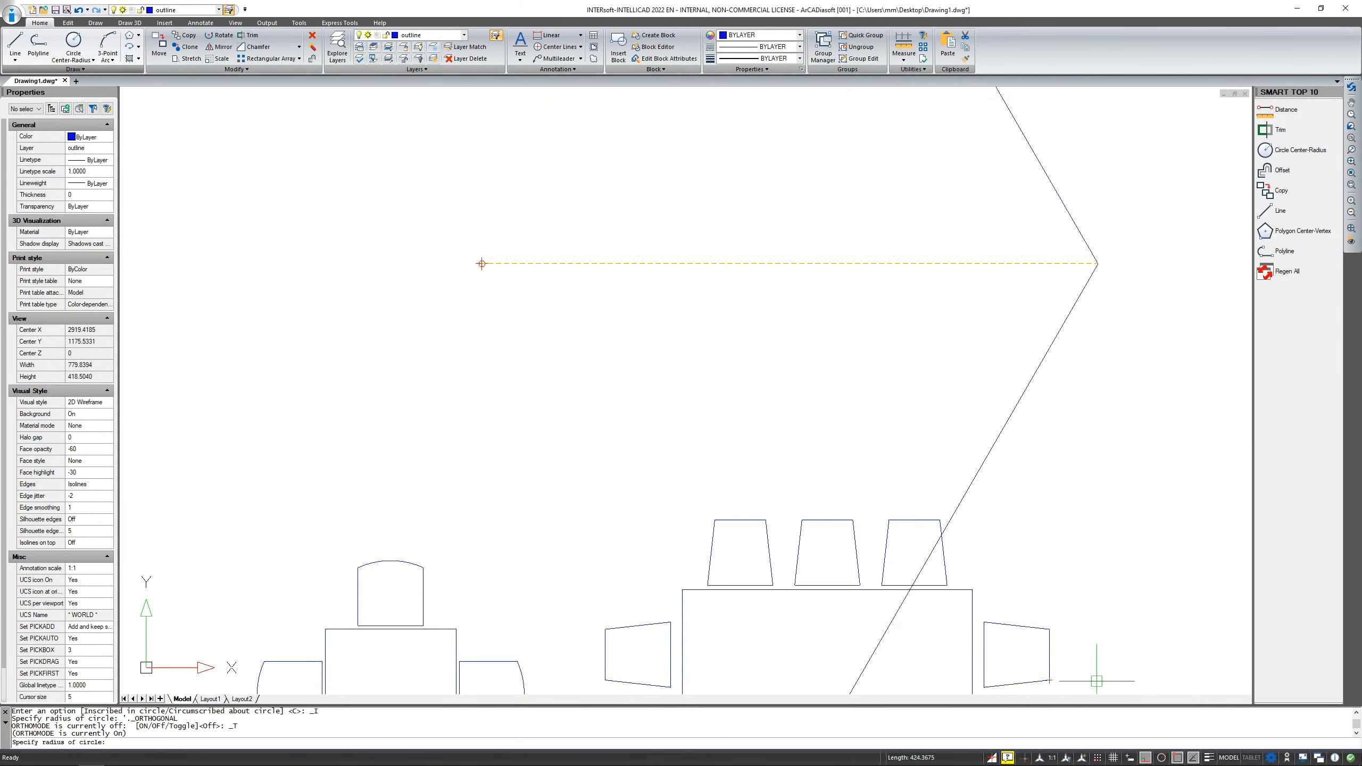
type("120")
key("Return")
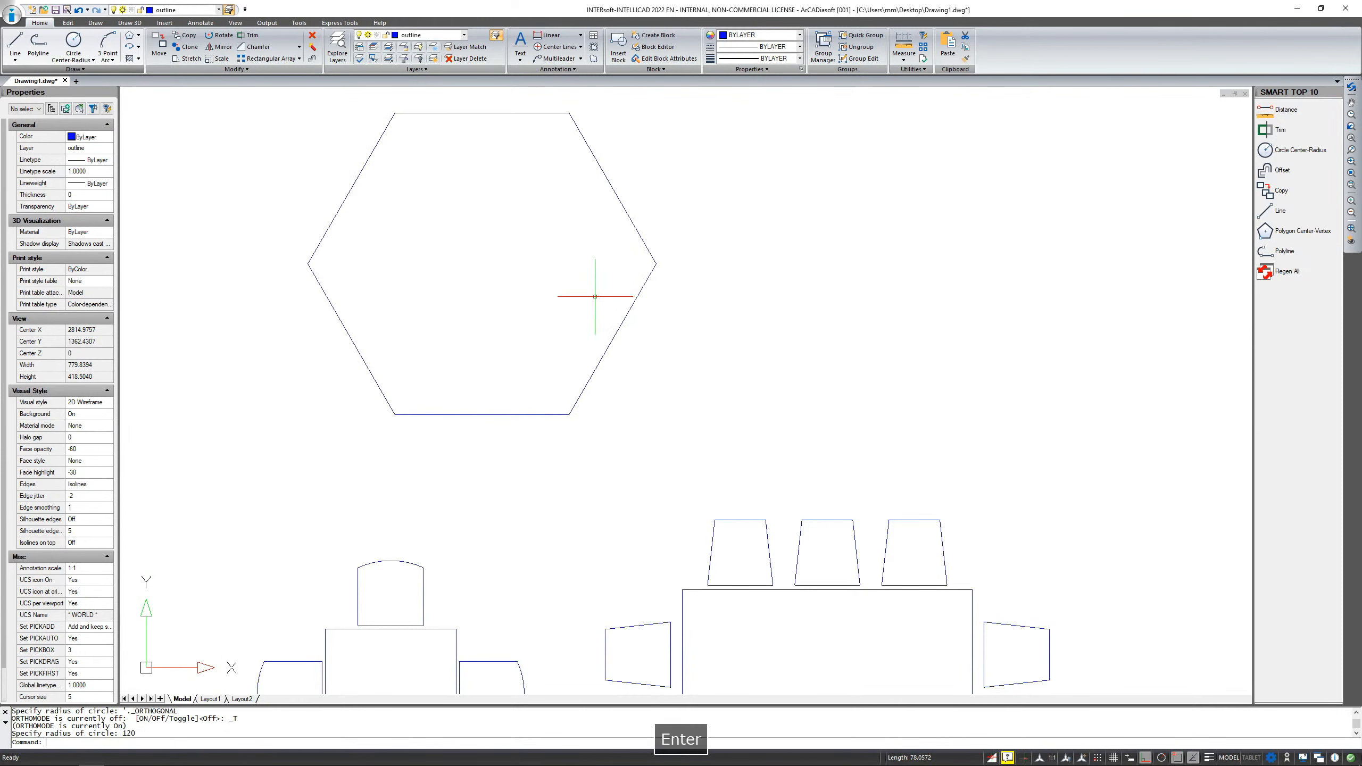
scroll(775, 316, "down", 10)
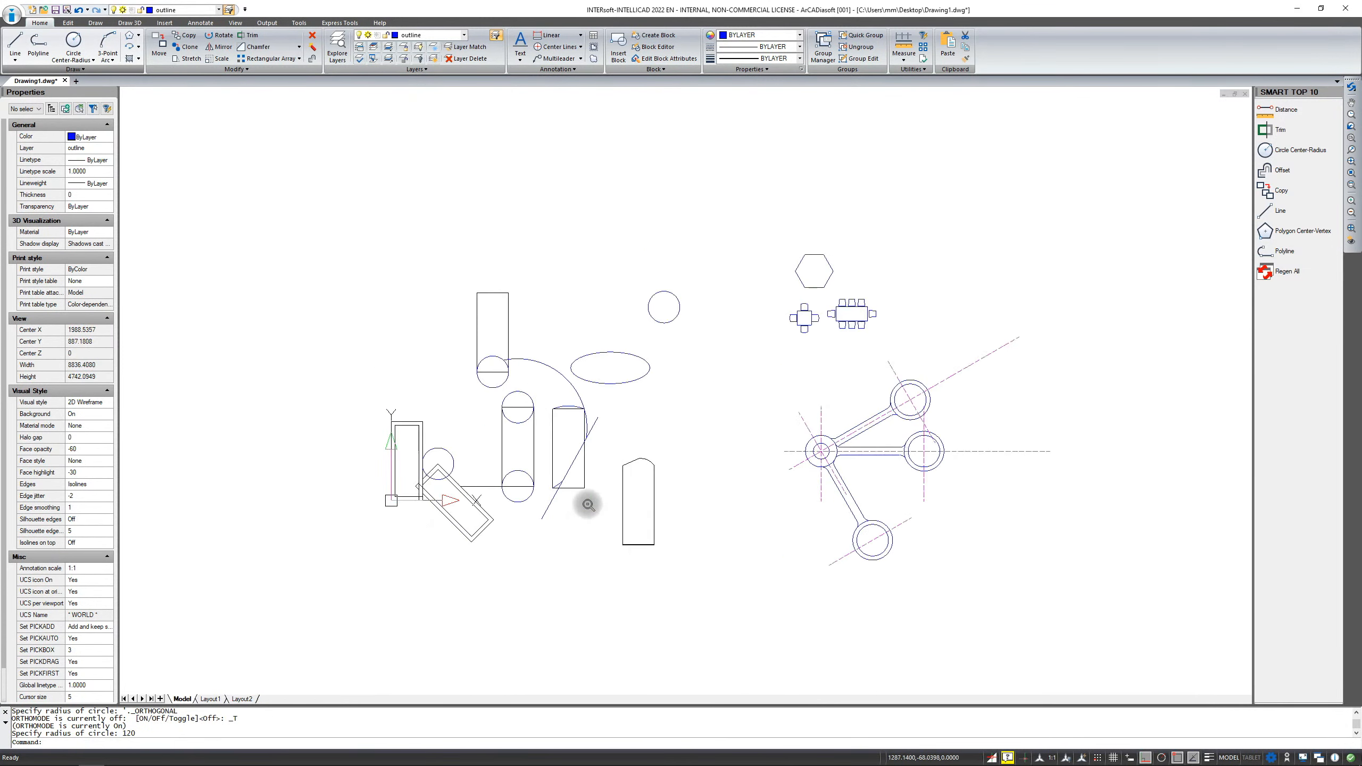
scroll(587, 502, "up", 5)
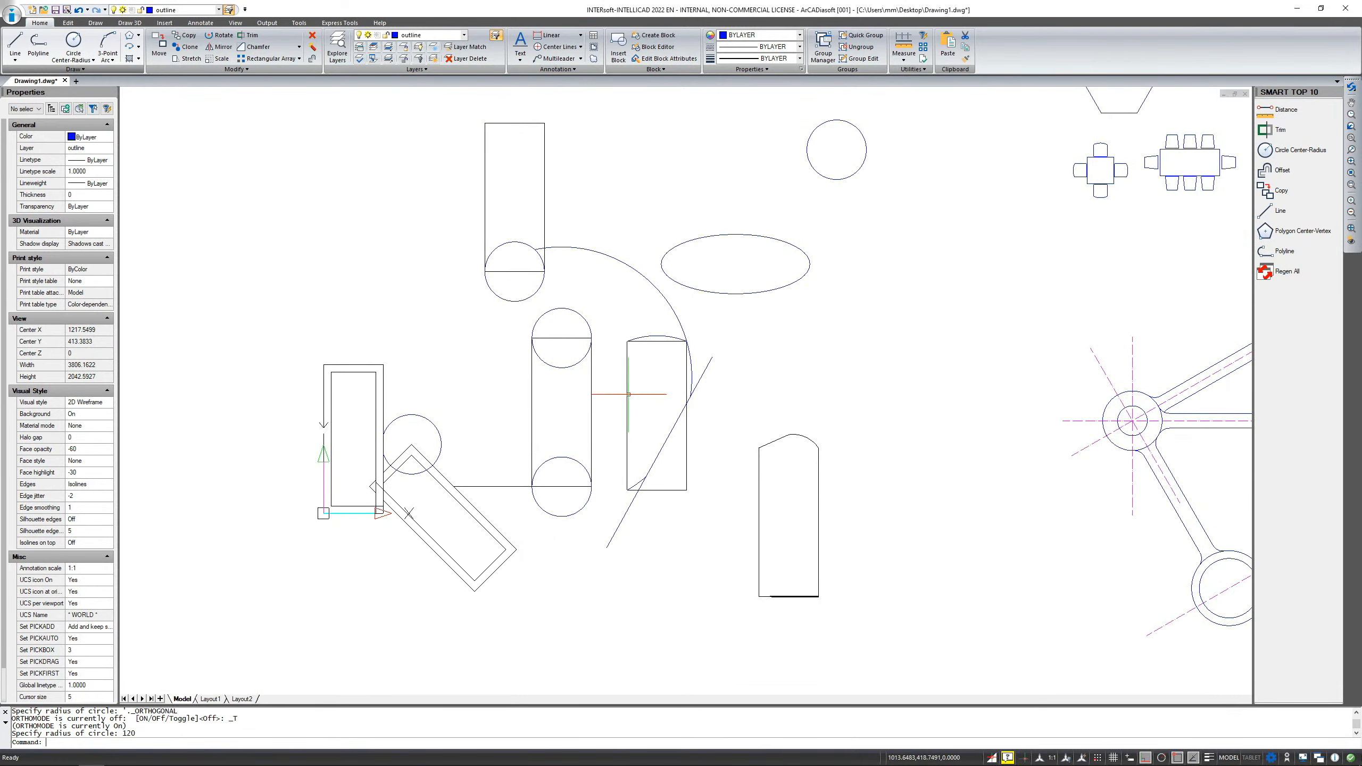
scroll(615, 299, "up", 3)
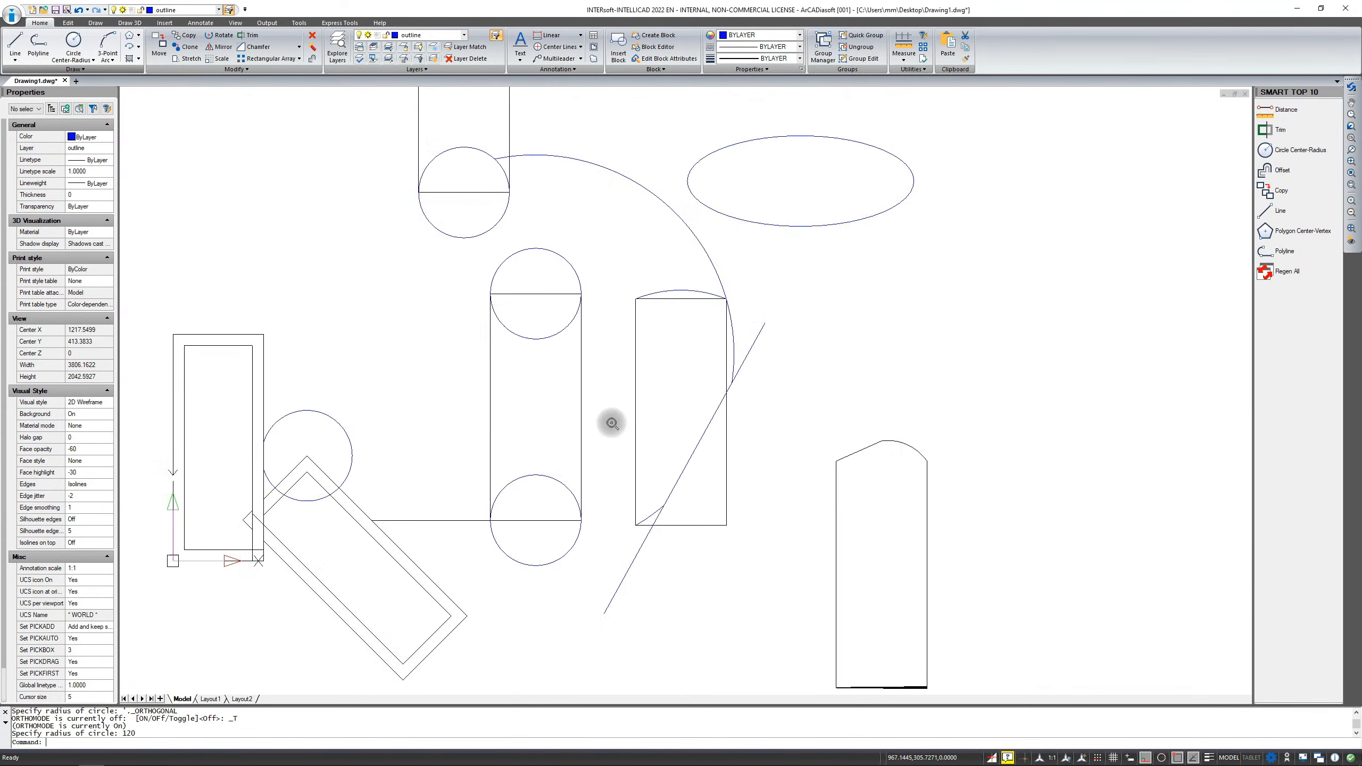
left_click(376, 537)
key("Escape")
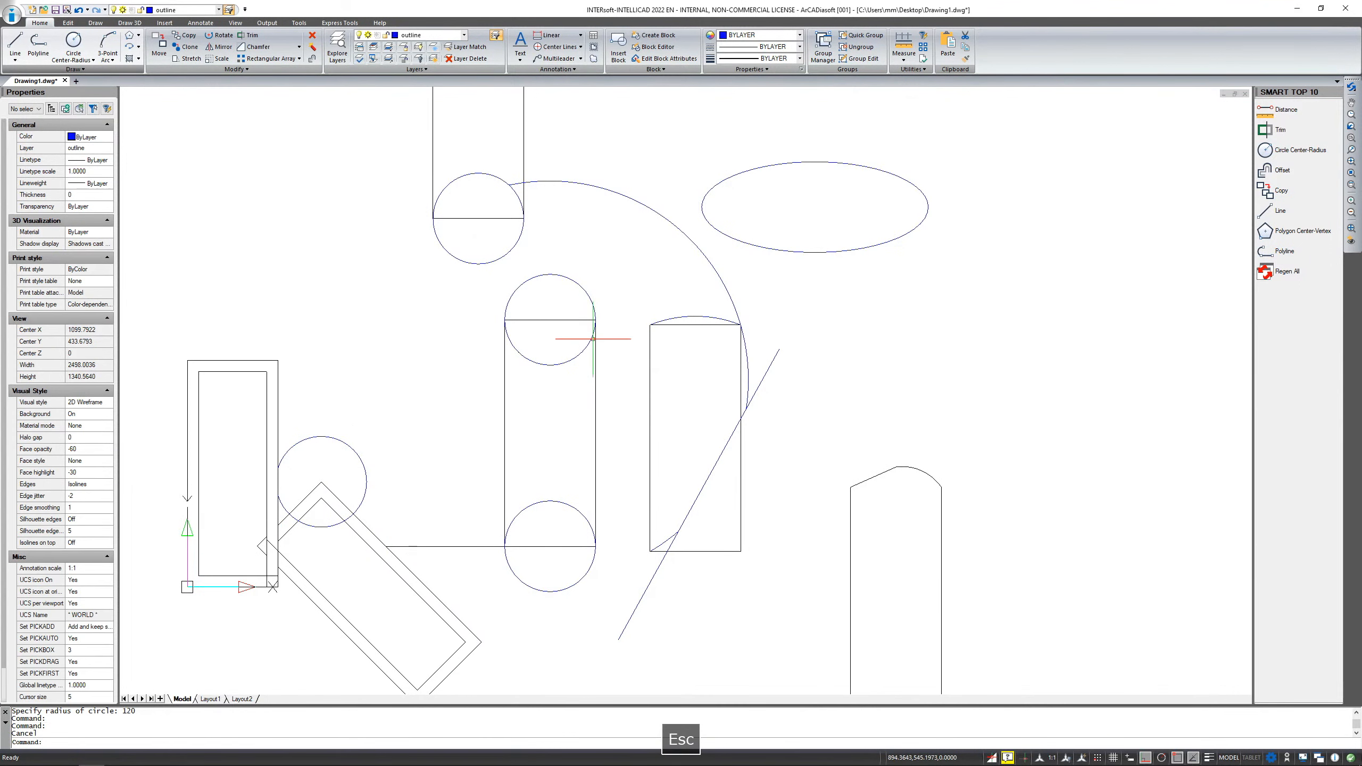
left_click_drag(621, 291, 580, 370)
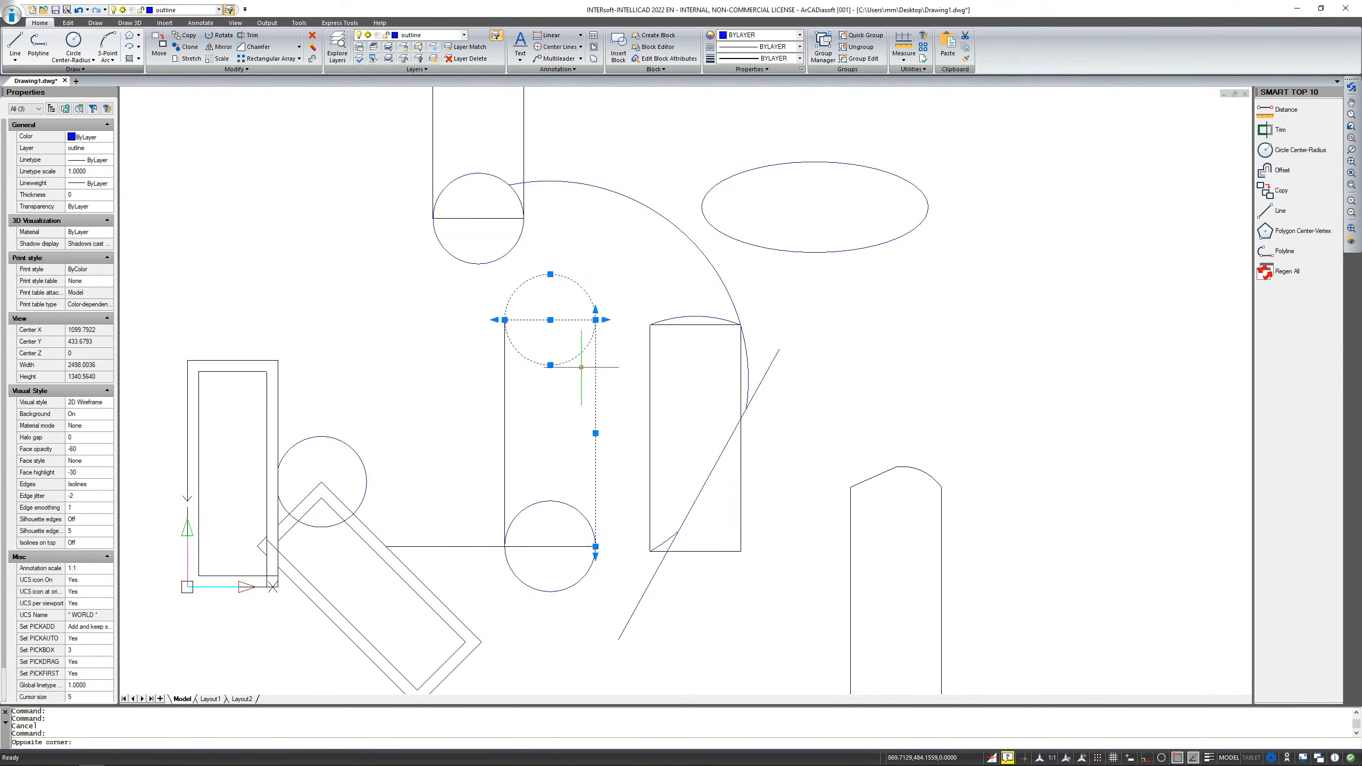
left_click(505, 387)
key("Escape")
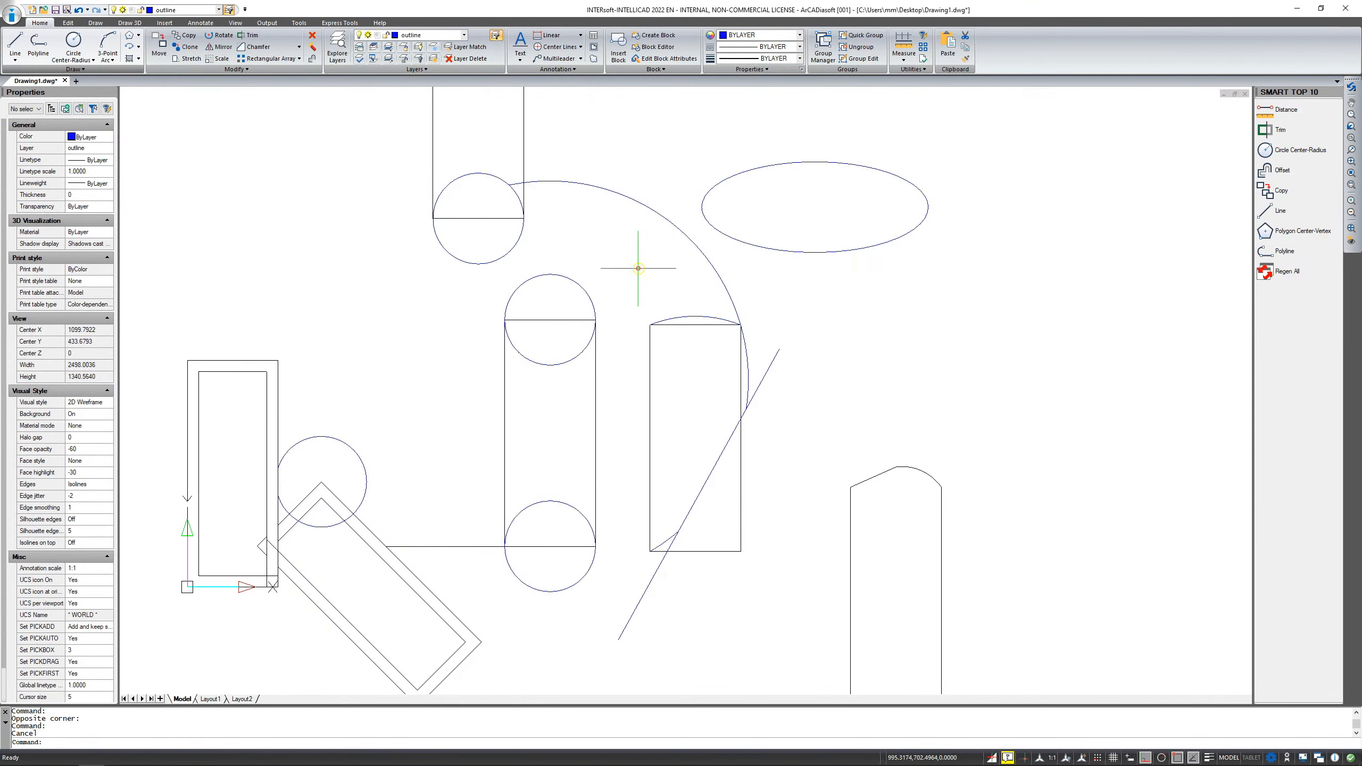
left_click_drag(637, 269, 480, 512)
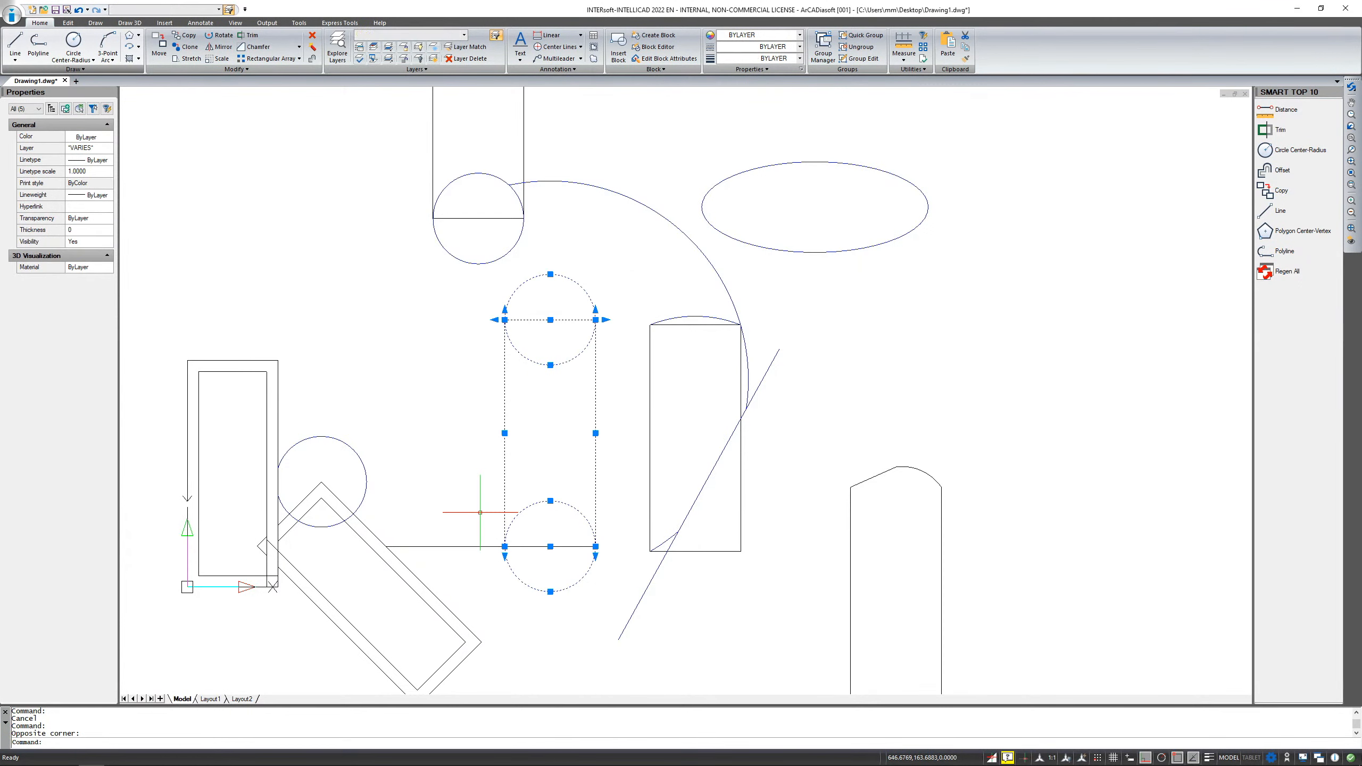
key("Escape")
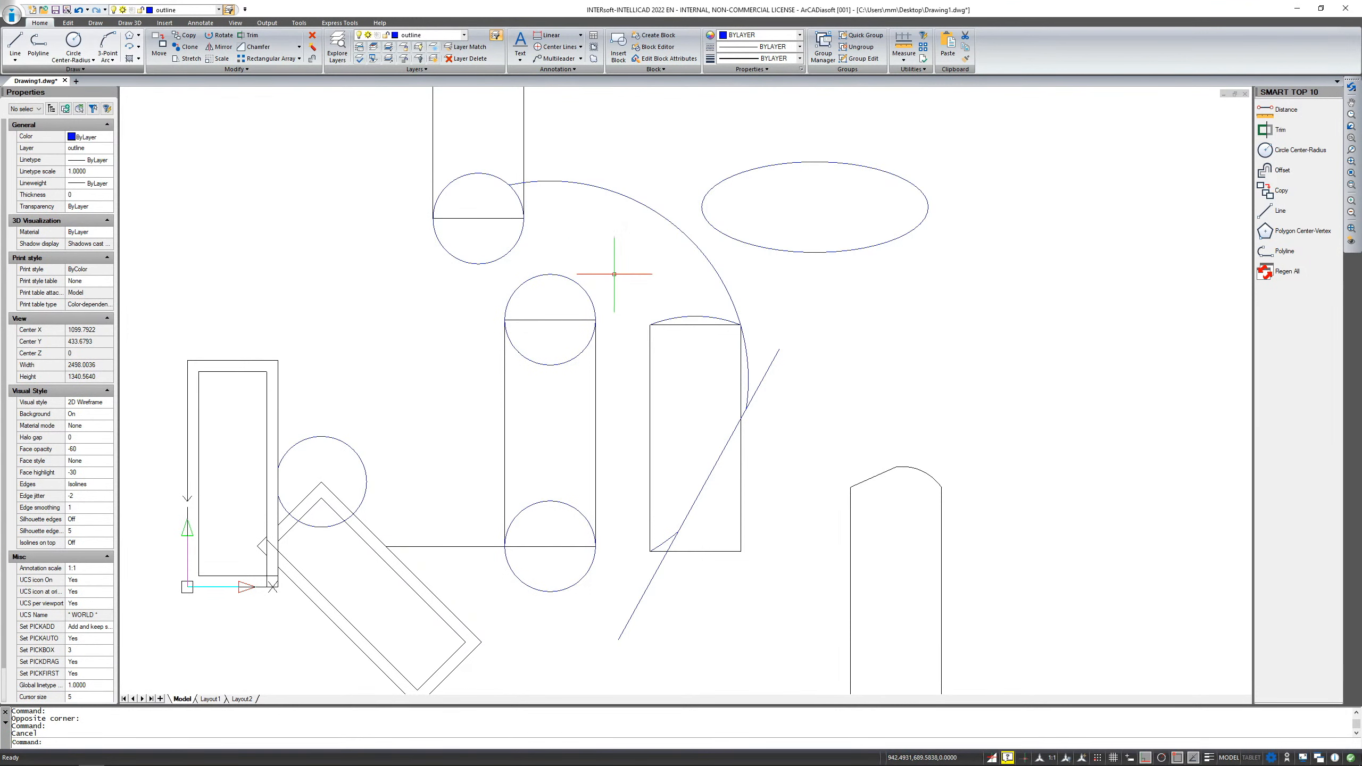
left_click_drag(613, 274, 471, 523)
key("Escape")
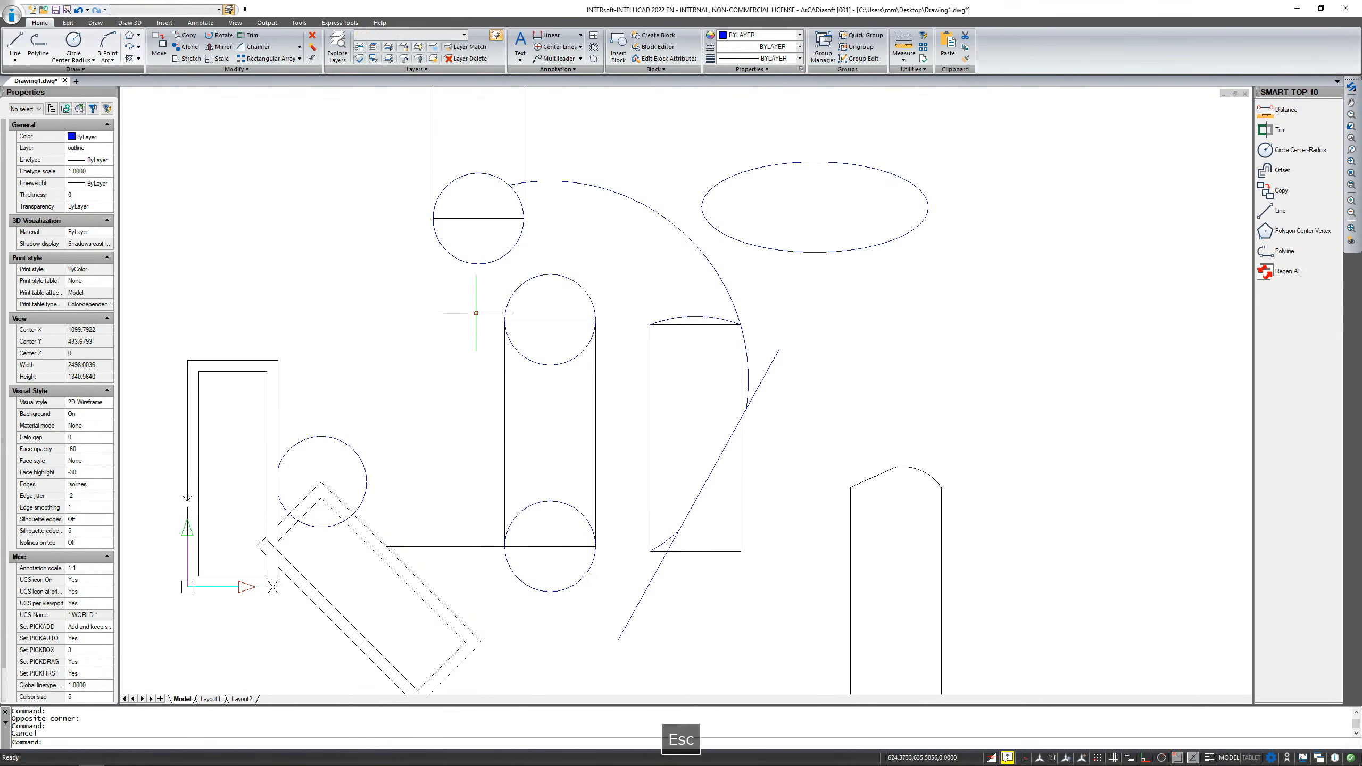
left_click_drag(445, 268, 633, 520)
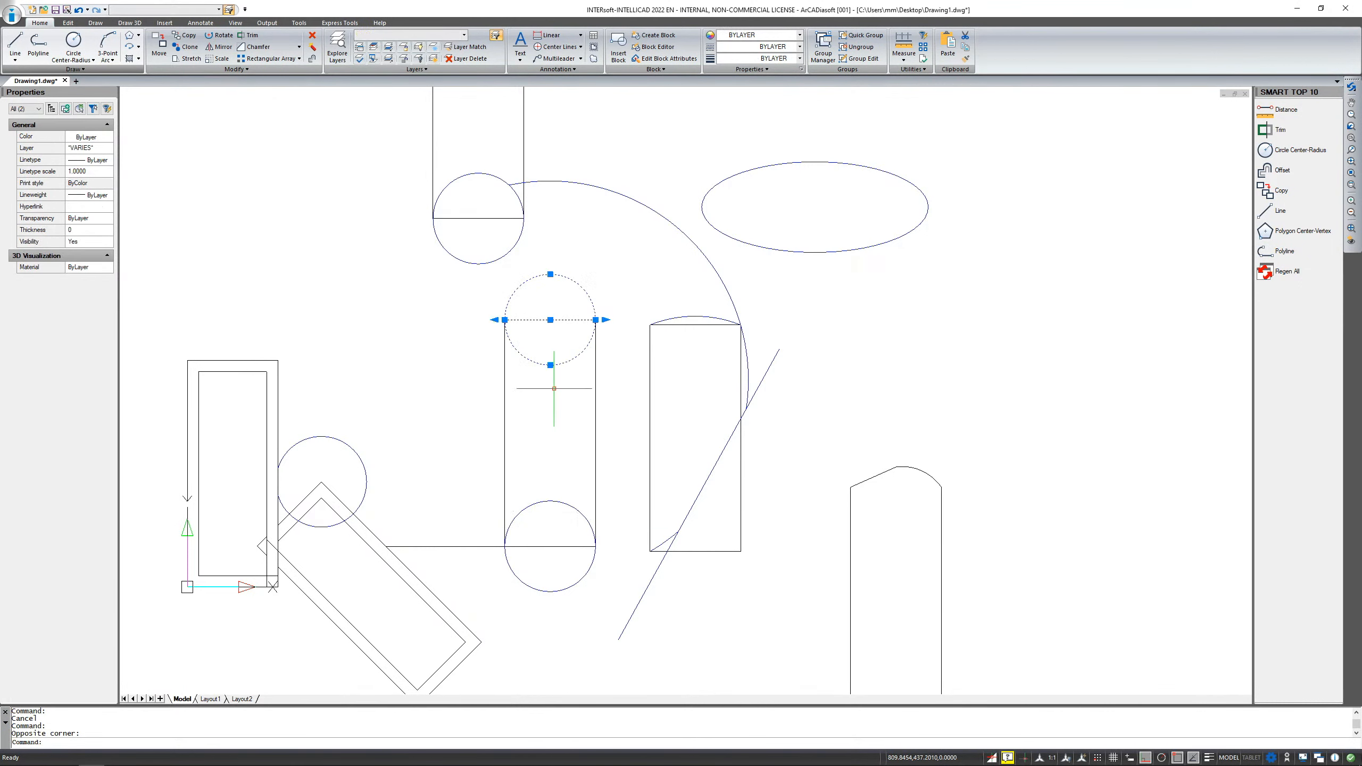
key("Escape")
Scale the upright slot shape with its two circles by 0.5 about the lower end of its right vertical line.
left_click_drag(618, 284, 479, 528)
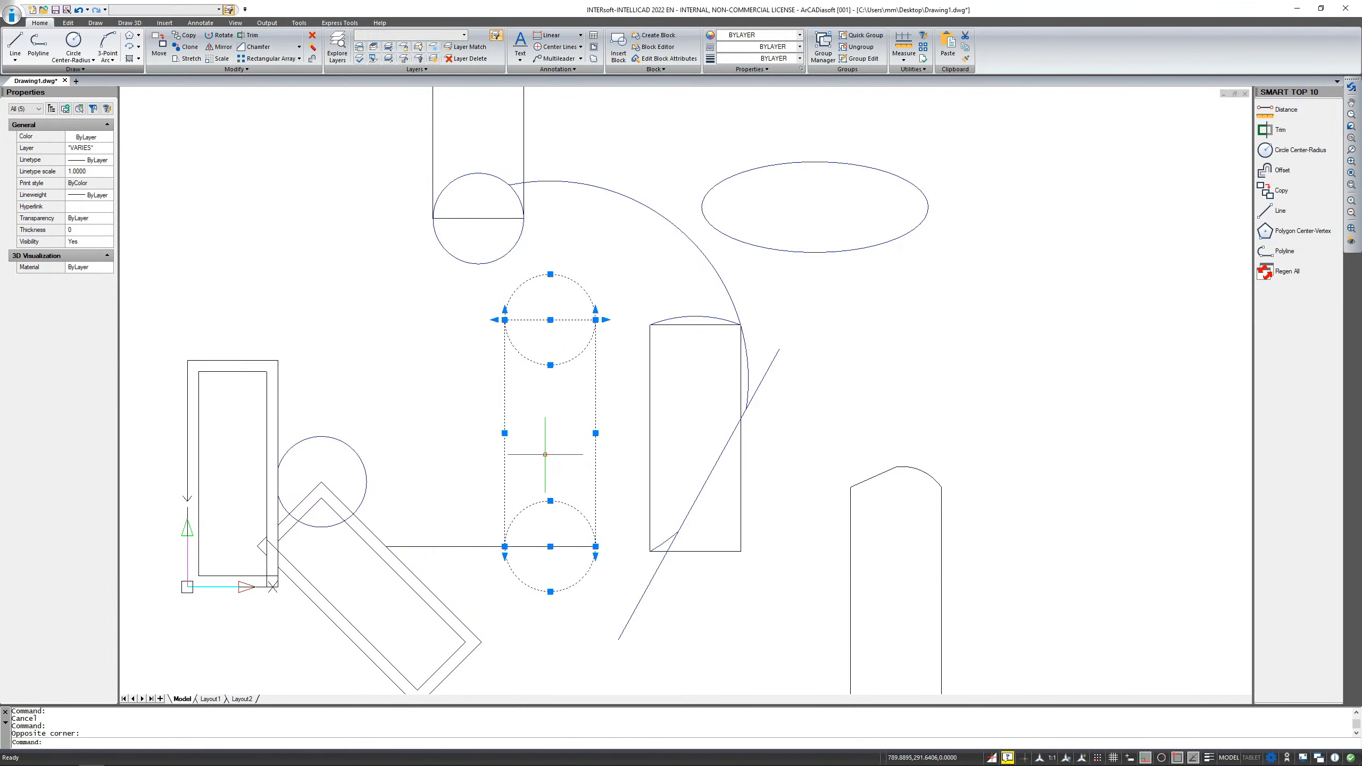
scroll(545, 455, "up", 1)
scroll(534, 442, "down", 1)
scroll(517, 429, "up", 2)
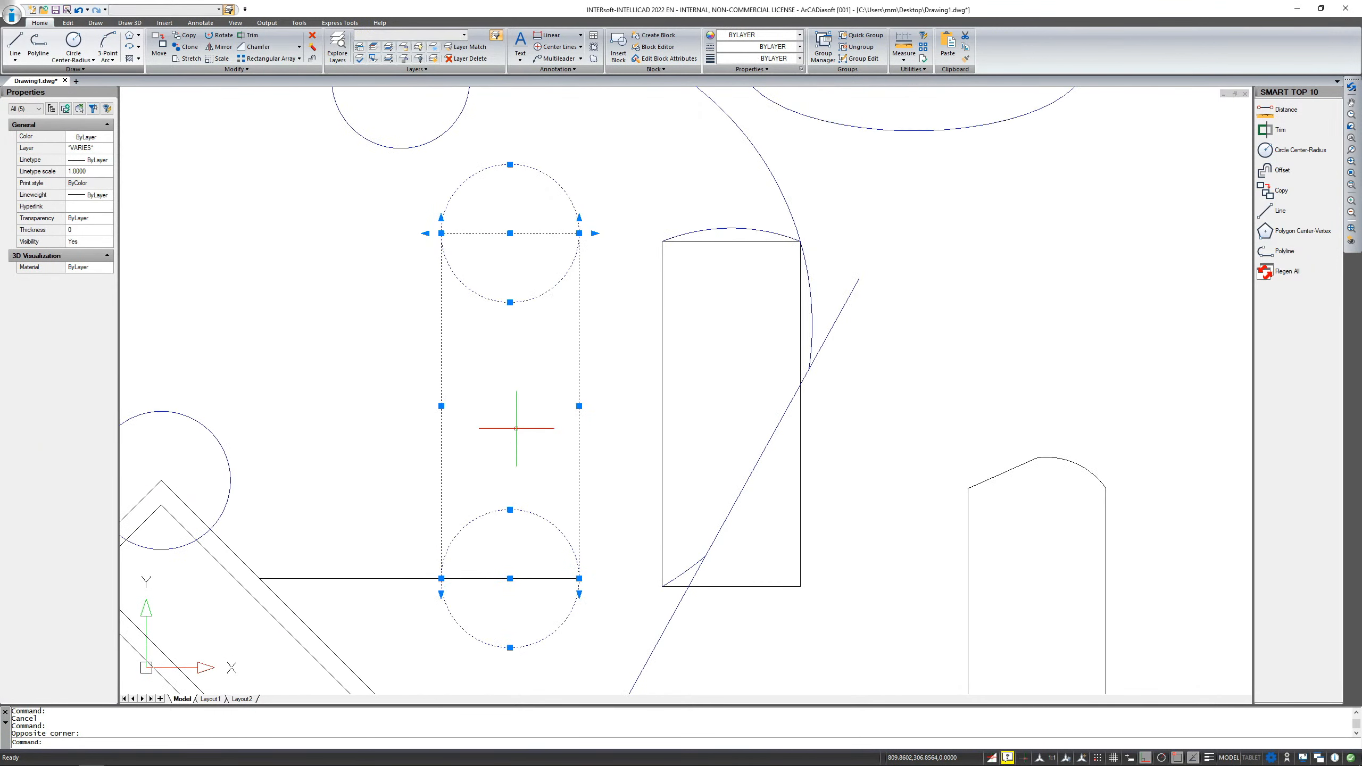
scroll(517, 426, "down", 1)
right_click(516, 428)
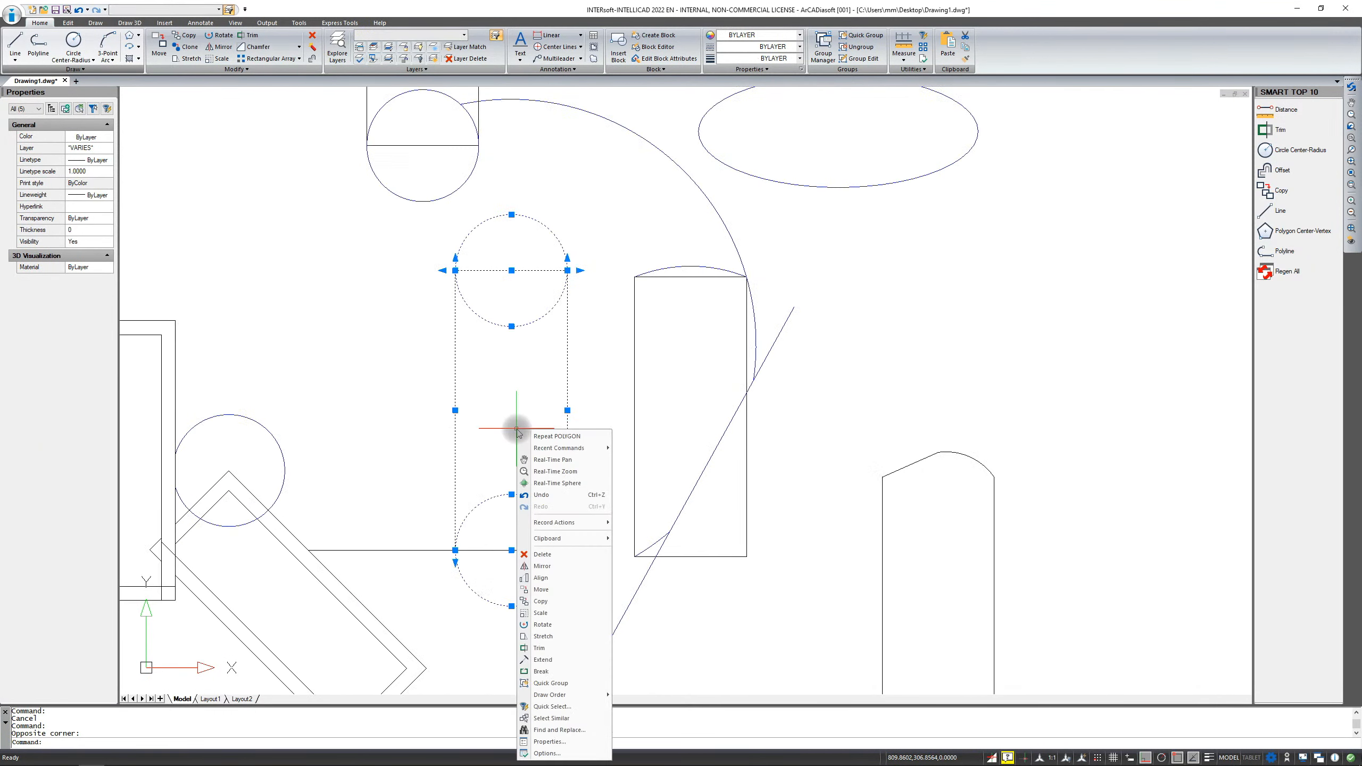
left_click(541, 613)
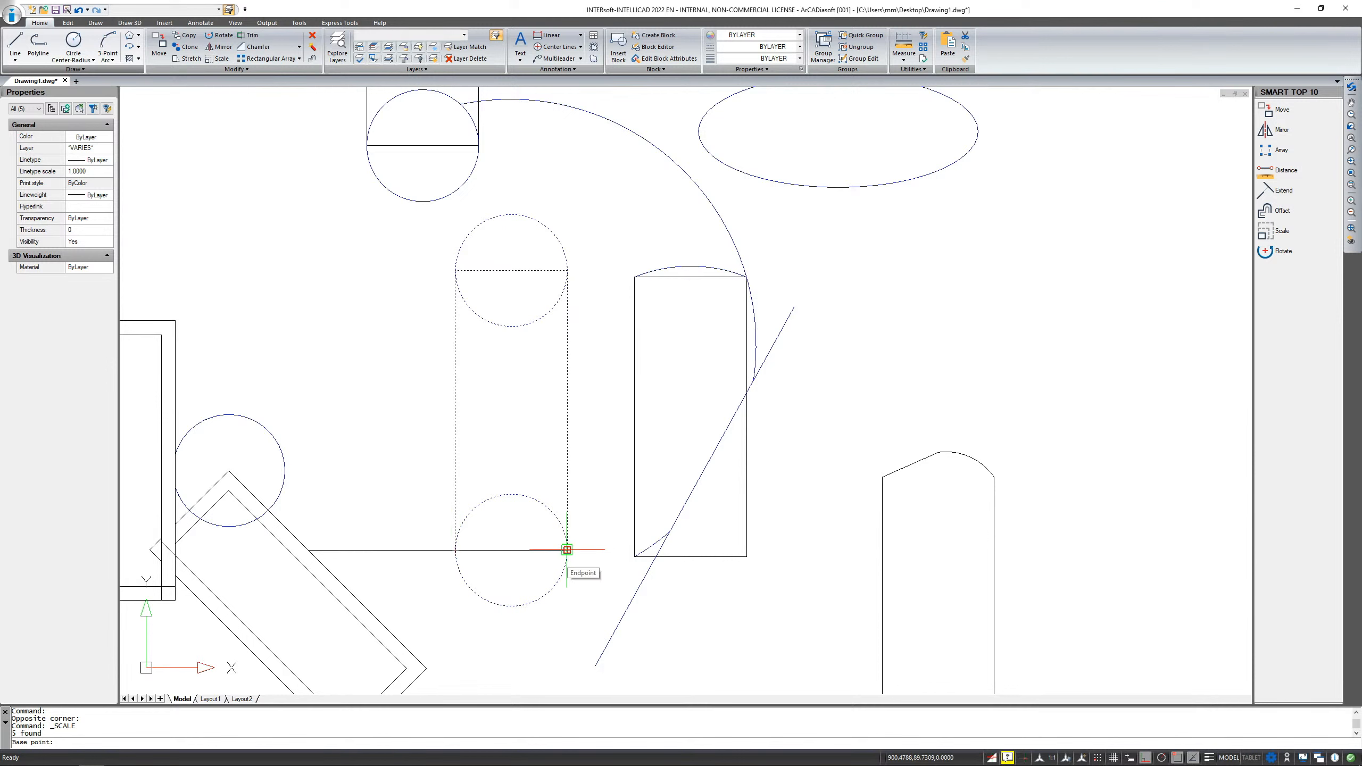
left_click(567, 549)
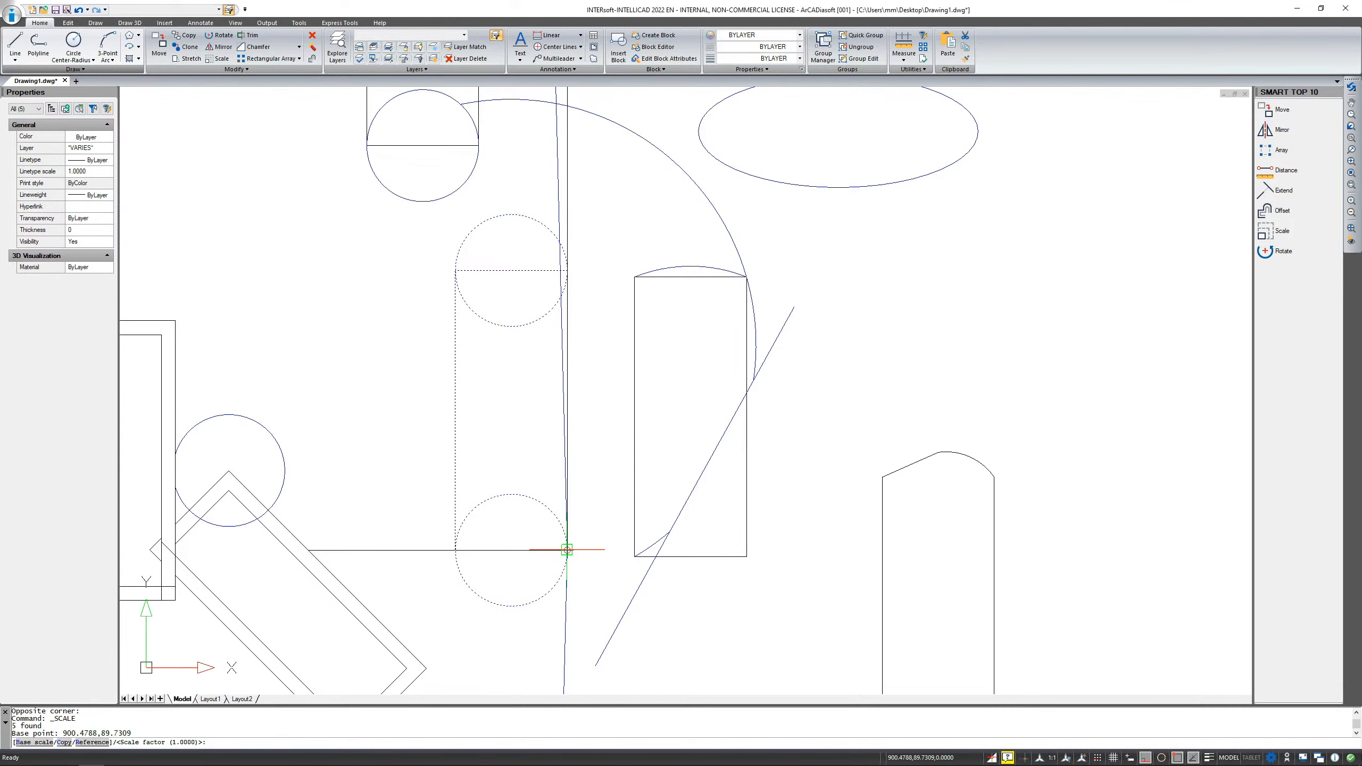
type("0.5")
key("Return")
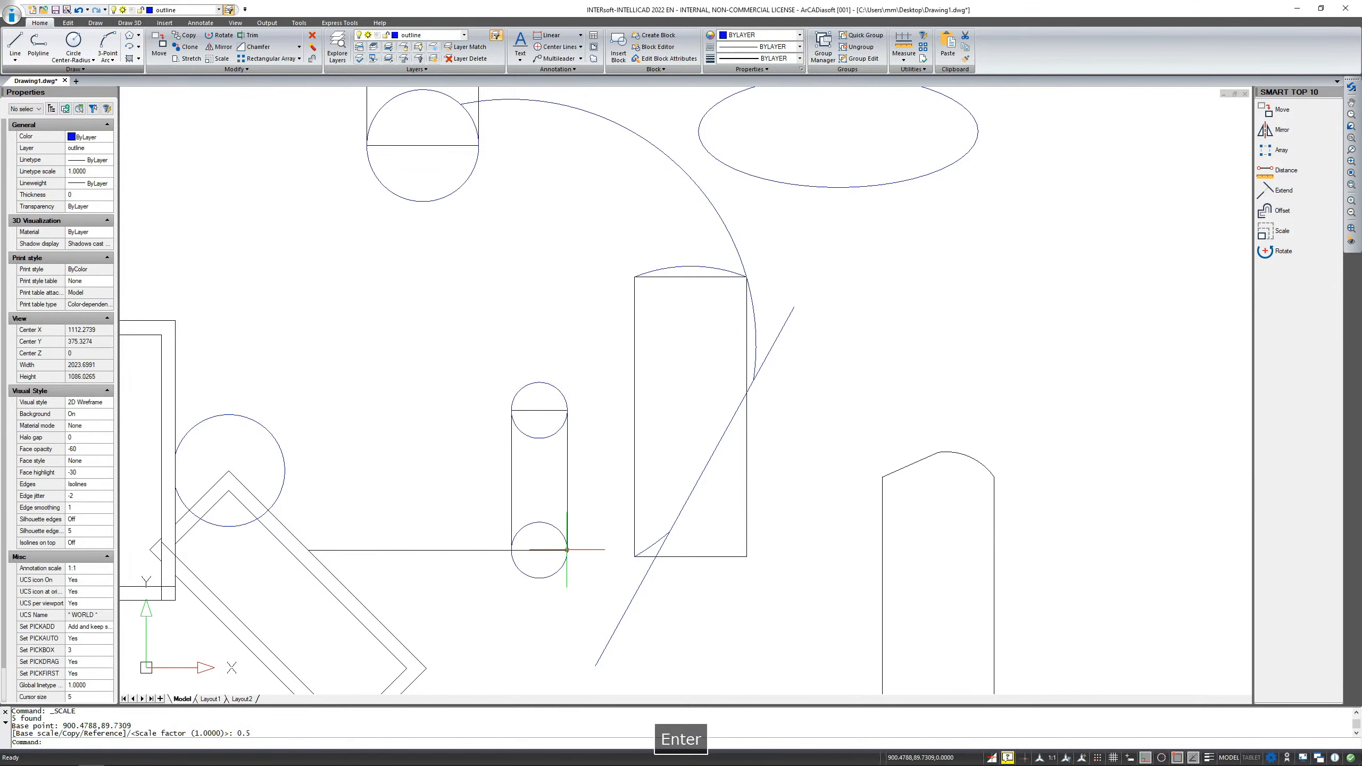
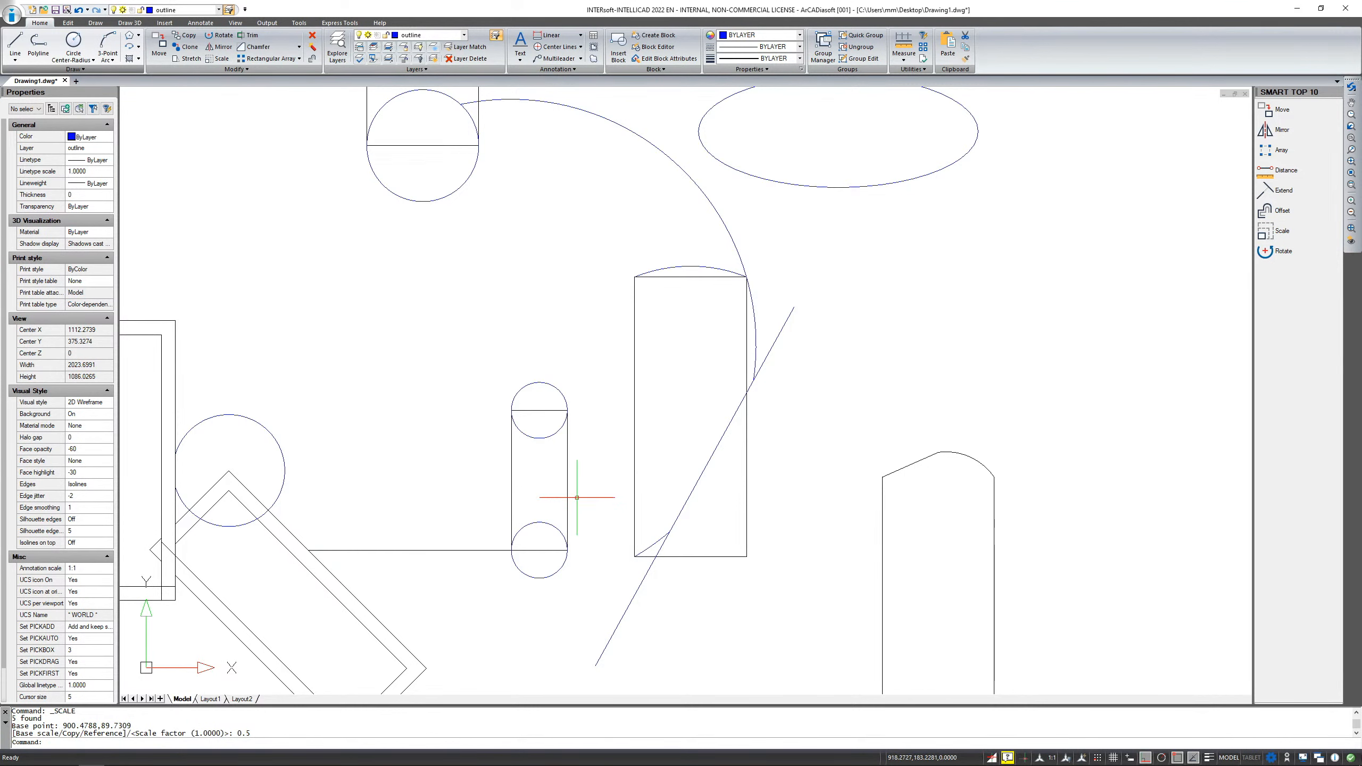
Stretch the upper ring and its arm toward the hub, from the ring's center to a nearest-snap point on the inclined axis, with orthogonal mode off.
scroll(404, 490, "down", 2)
scroll(404, 490, "down", 2)
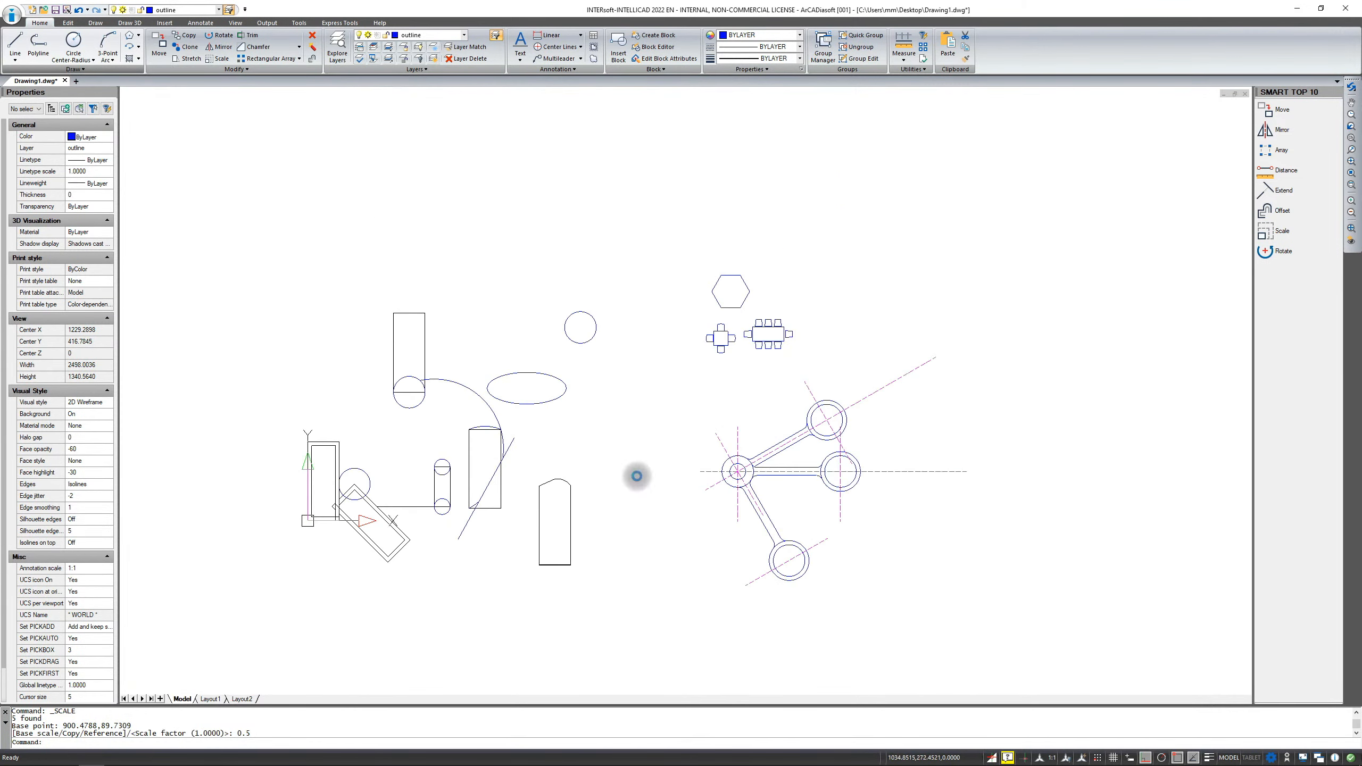
scroll(883, 490, "up", 3)
scroll(717, 417, "up", 1)
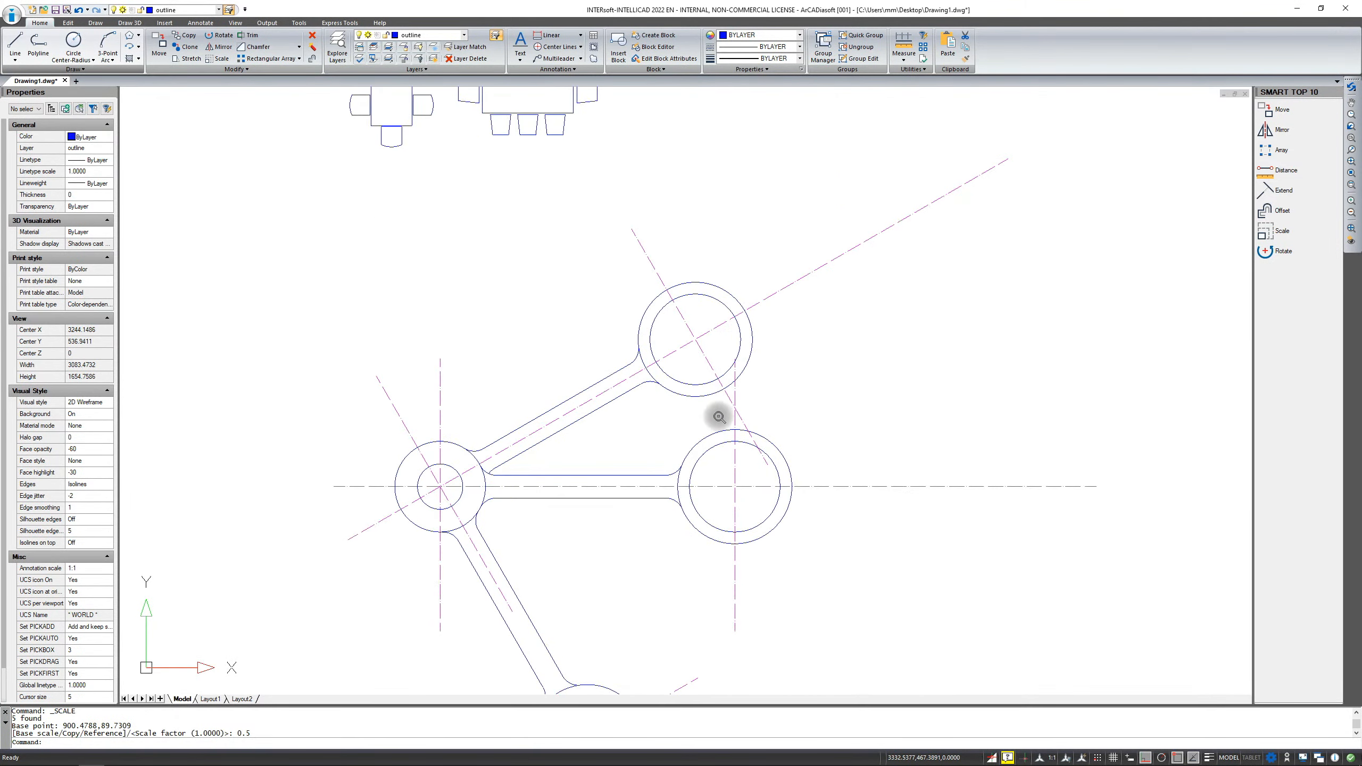
left_click(185, 59)
scroll(775, 328, "up", 1)
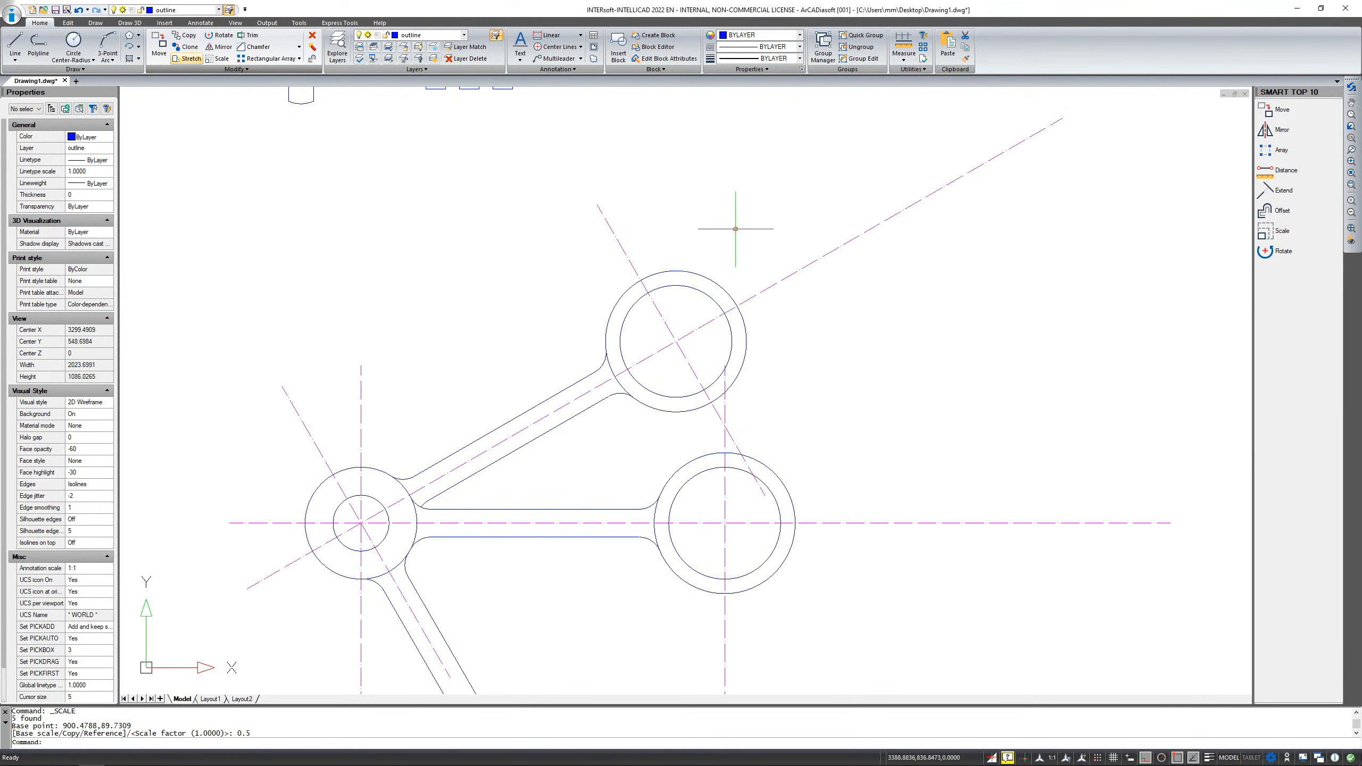
left_click_drag(736, 230, 638, 335)
left_click_drag(634, 449, 555, 356)
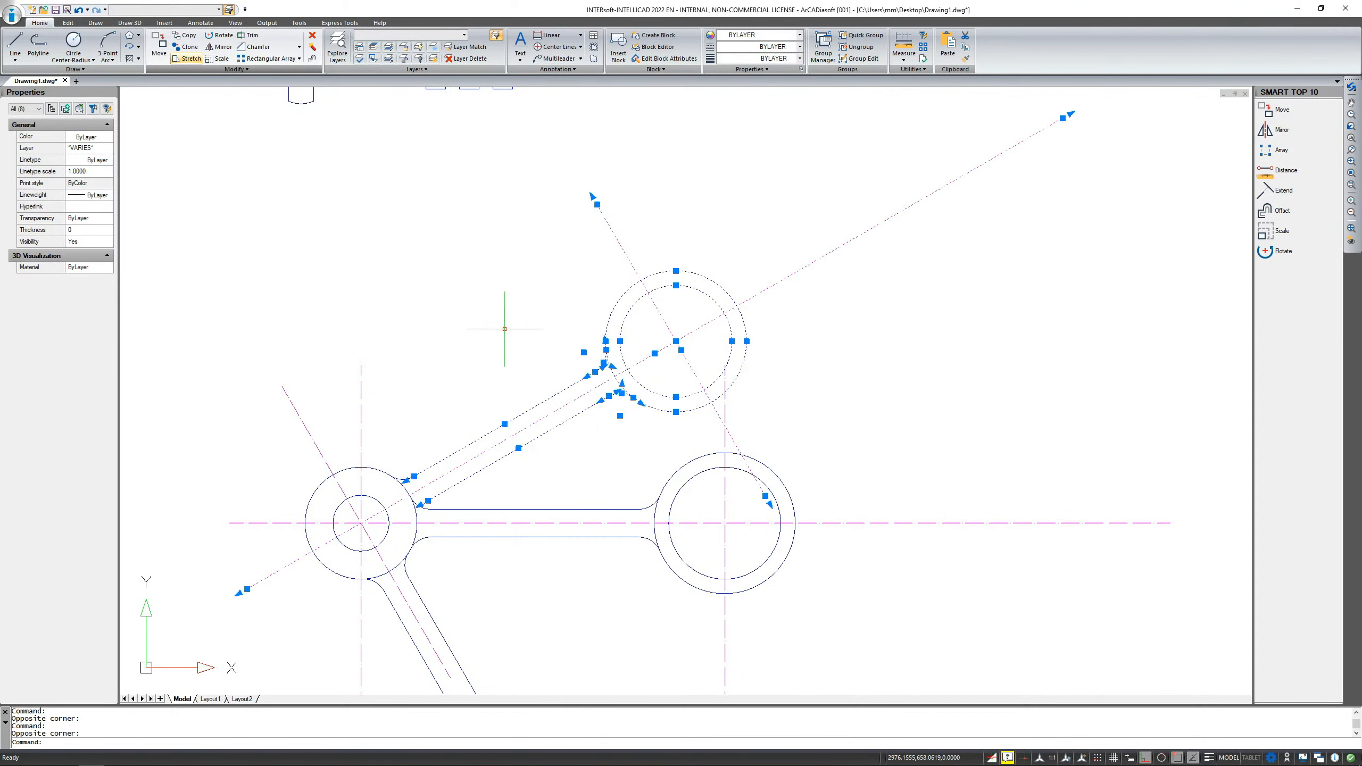
left_click(185, 59)
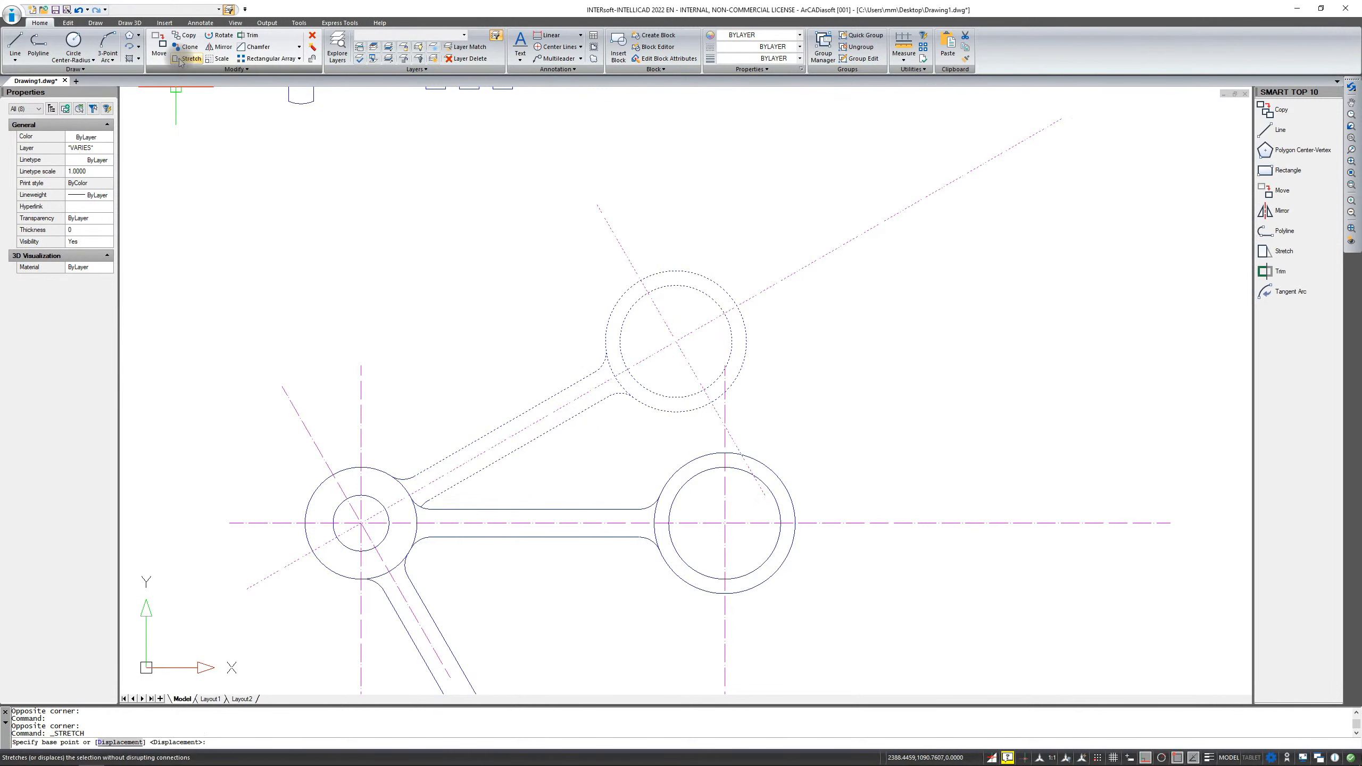
left_click(675, 341)
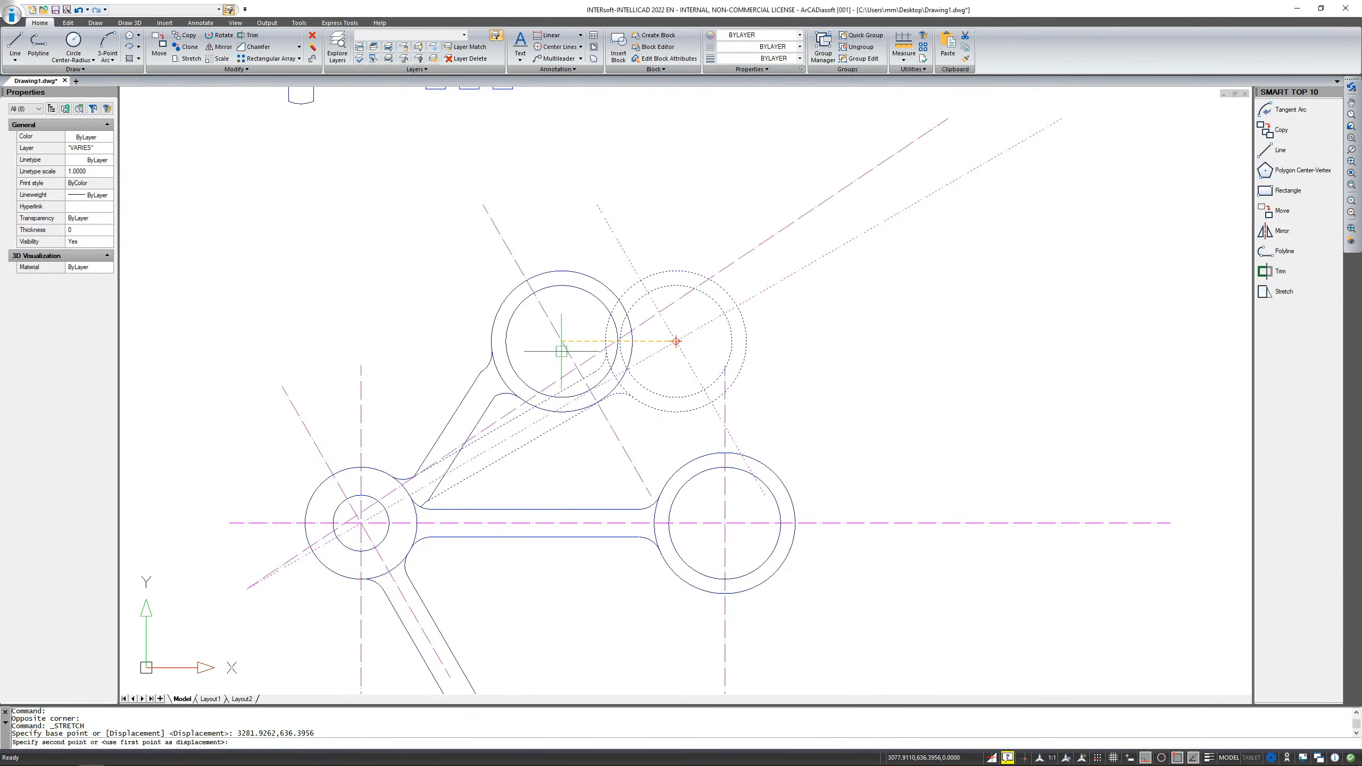
left_click(1147, 757)
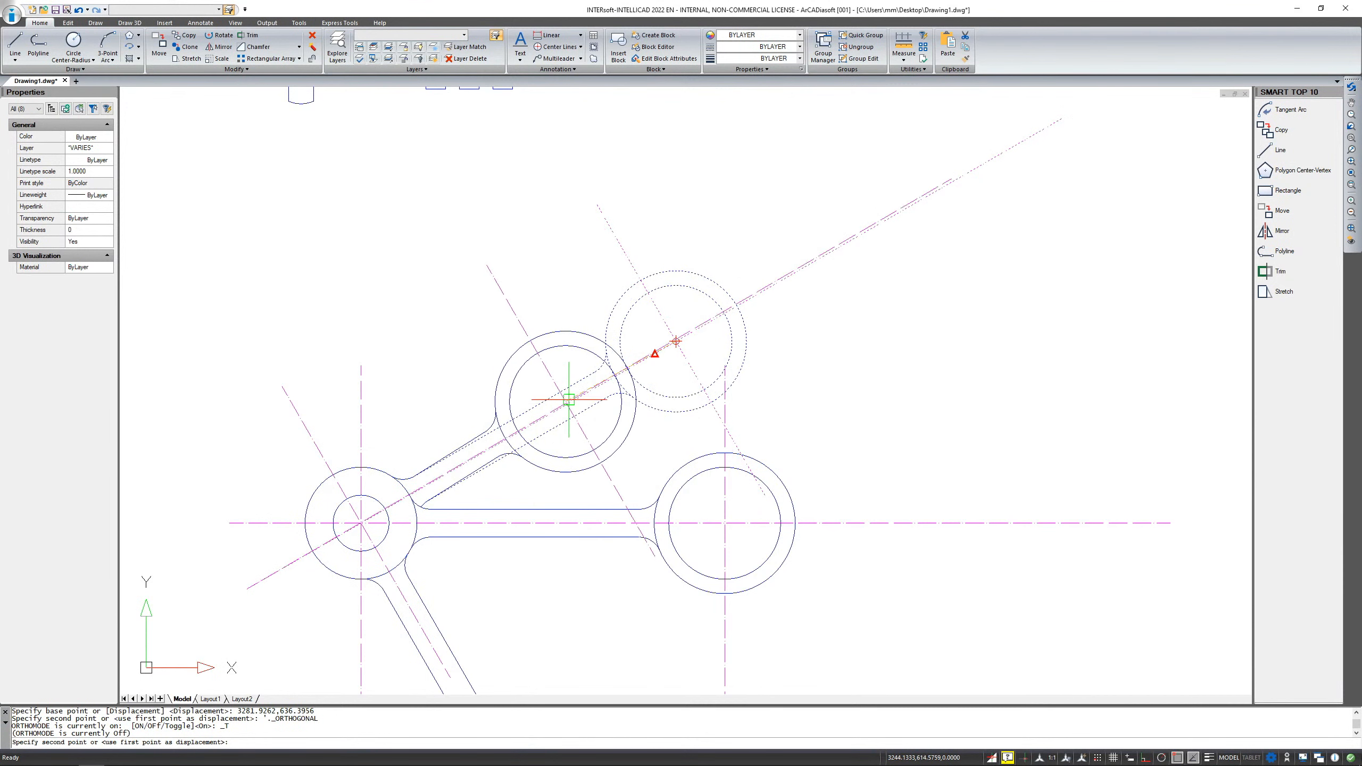
right_click(592, 387, "shift")
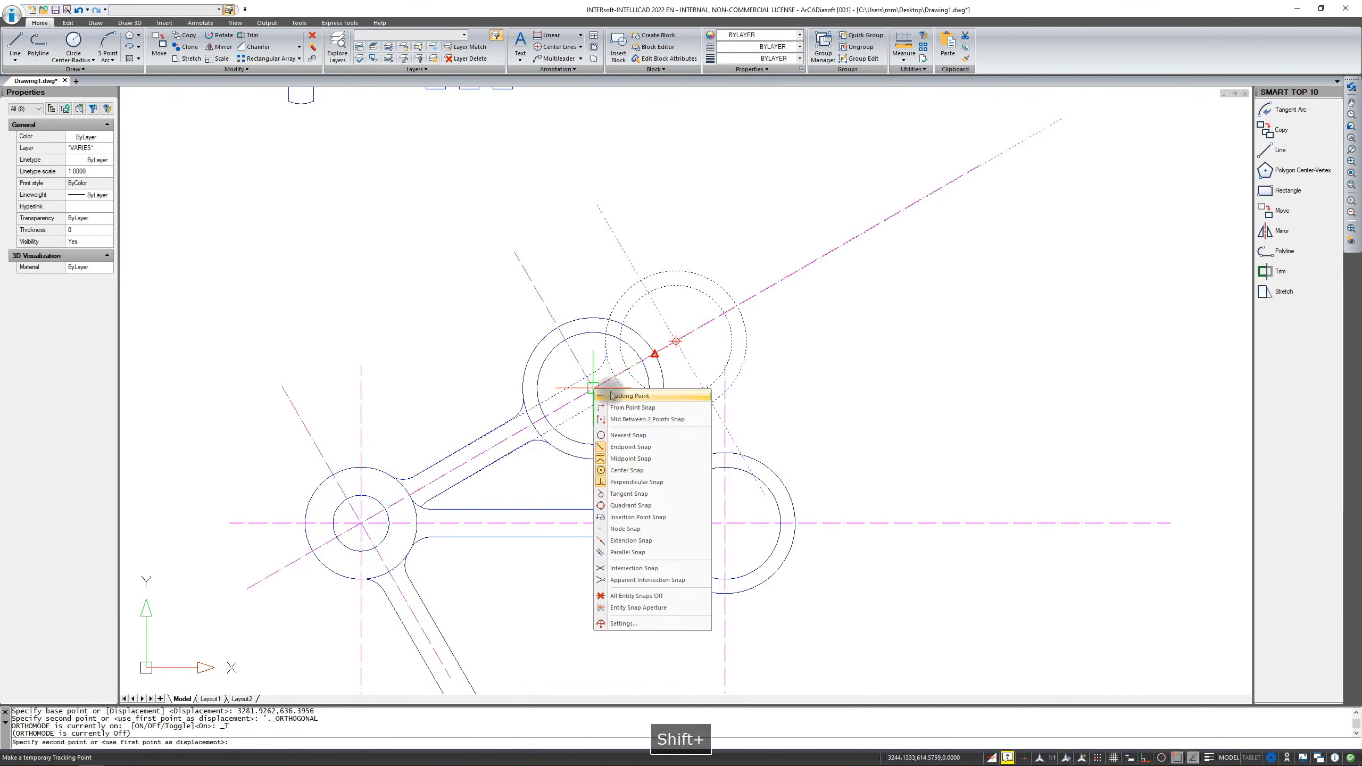
left_click(620, 435)
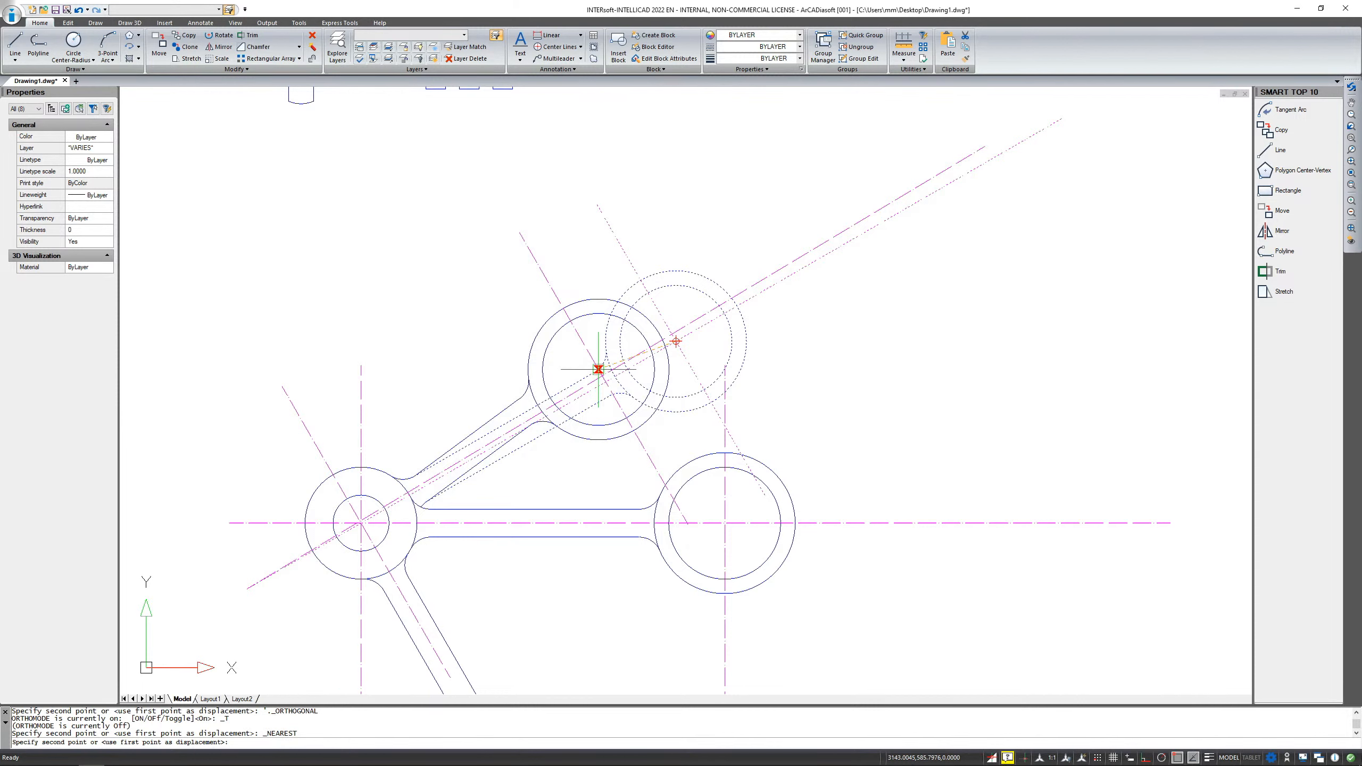
left_click(592, 389)
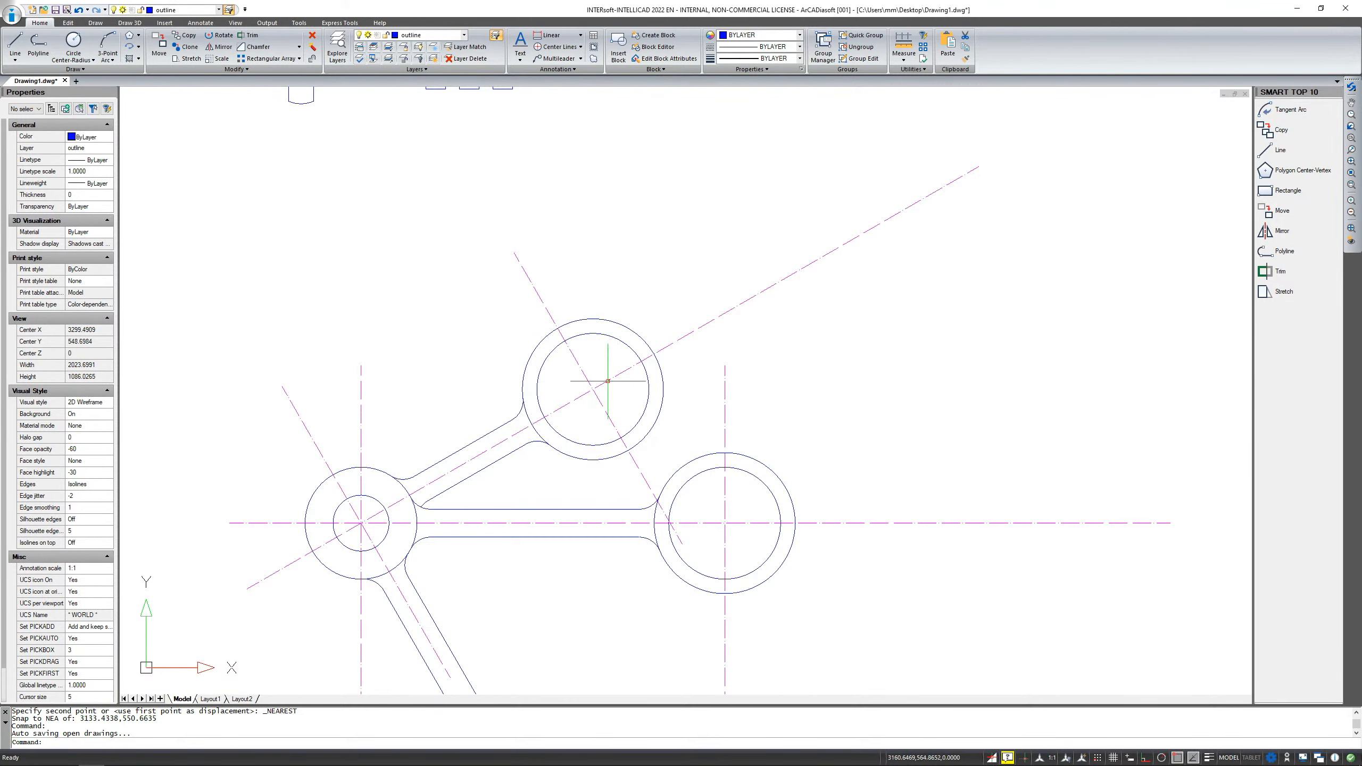
Make layer 0 current and draw a circle with a radius of about 103 above the hub of the linkage.
mouse_move(644, 420)
middle_mouse_down()
mouse_move(670, 354)
mouse_move(670, 409)
middle_mouse_up()
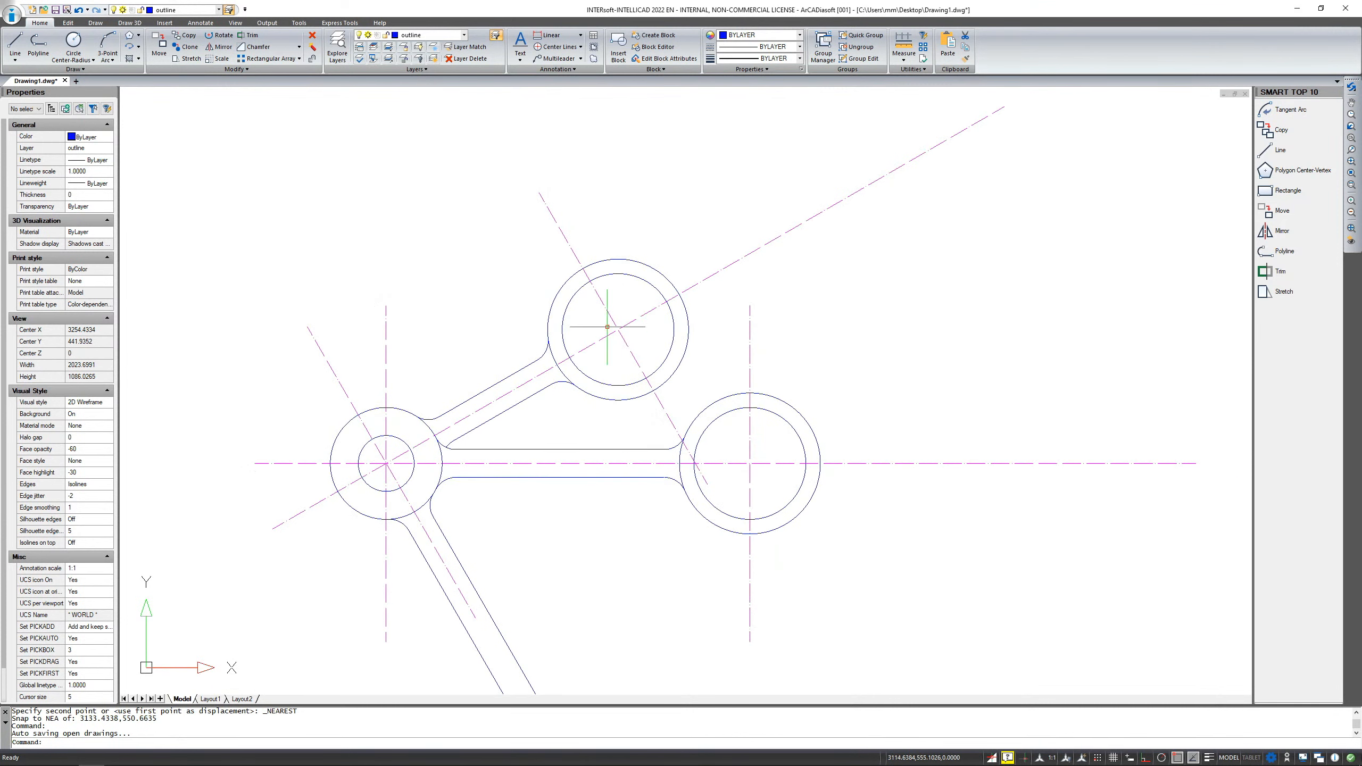
left_click(464, 35)
left_click(407, 46)
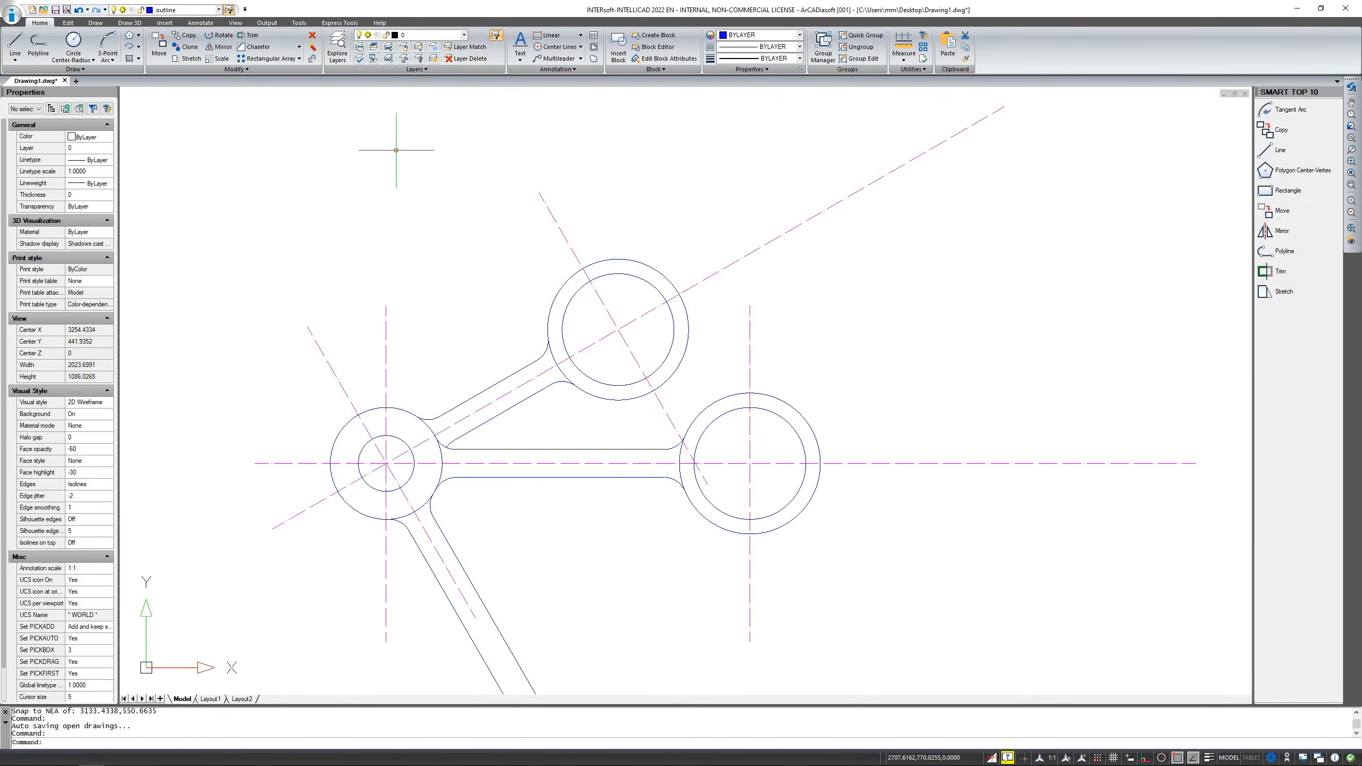
left_click(74, 43)
left_click(430, 221)
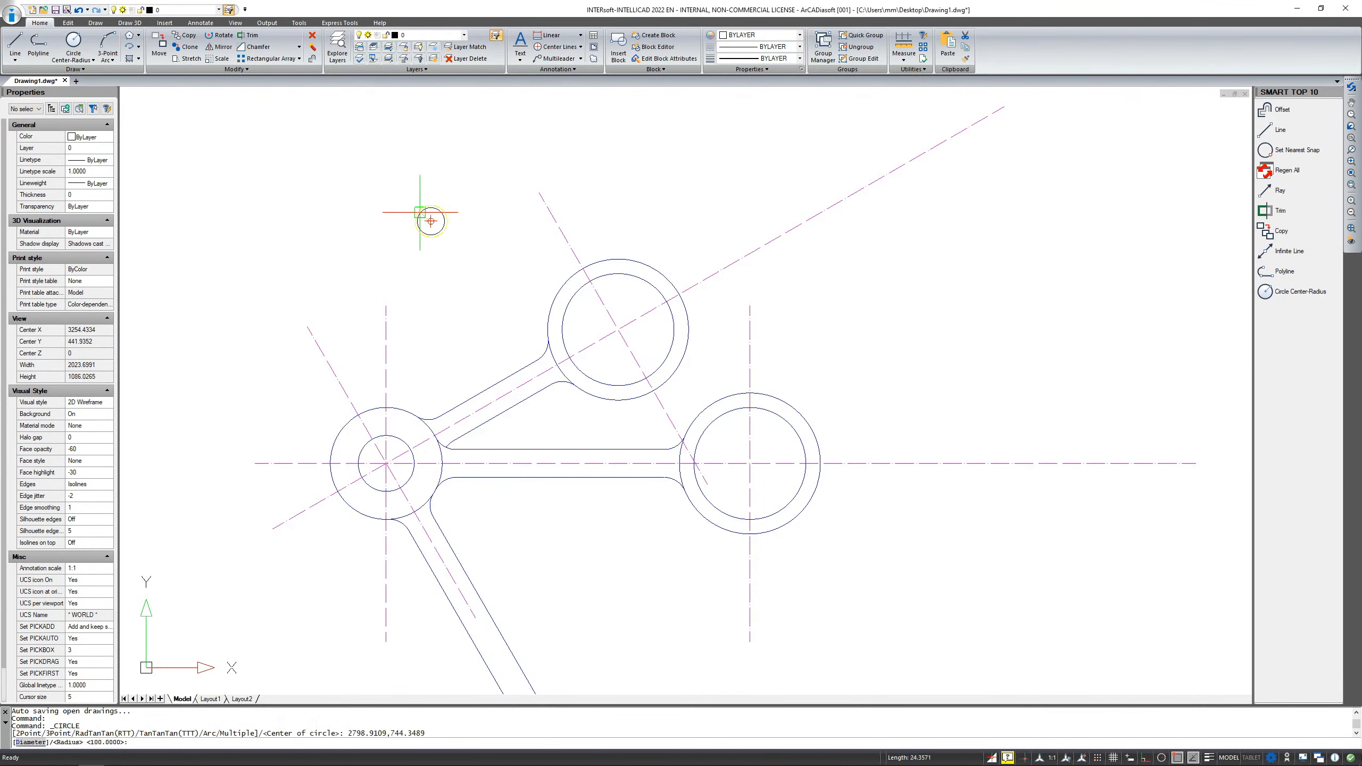
left_click(385, 186)
Draw a three-point arc bulging upward, above and slightly right of the linkage's upper ring.
left_click(108, 42)
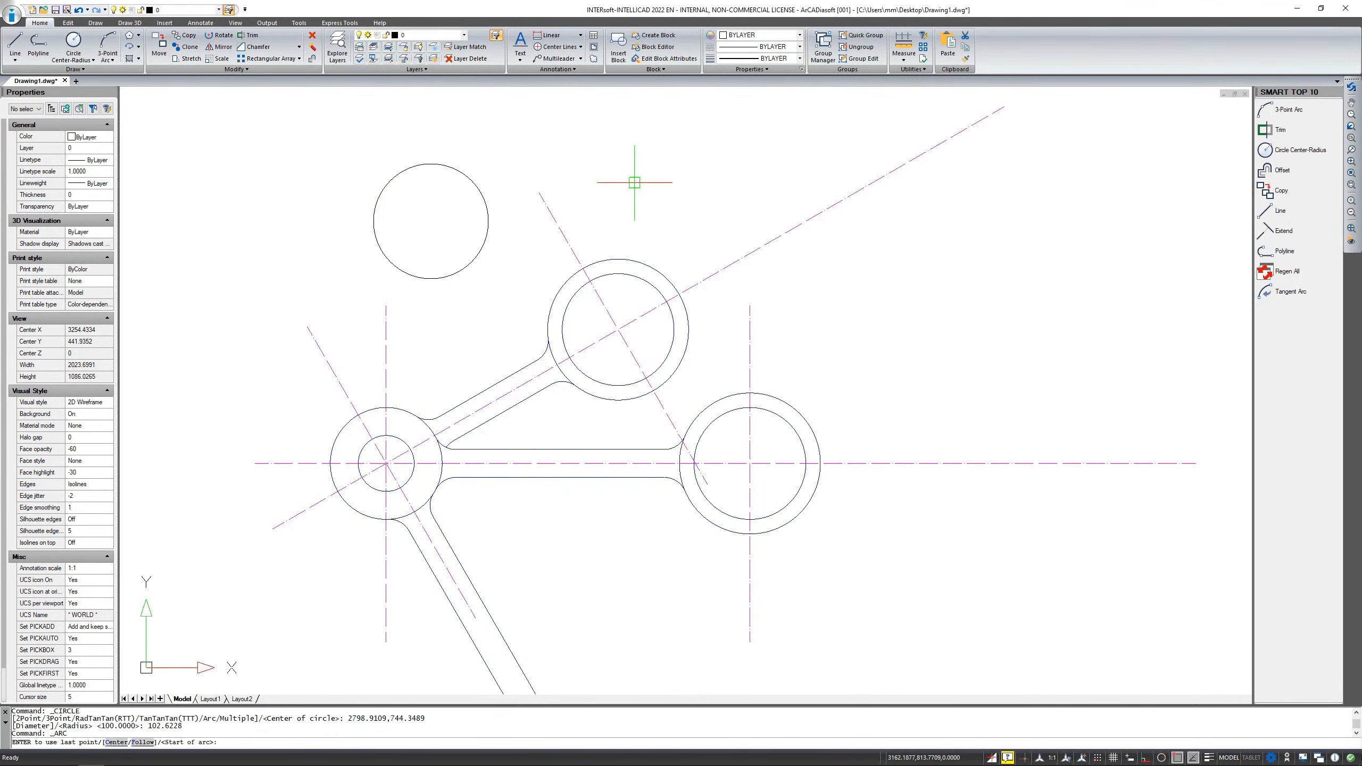
left_click(628, 169)
left_click(716, 140)
left_click(740, 175)
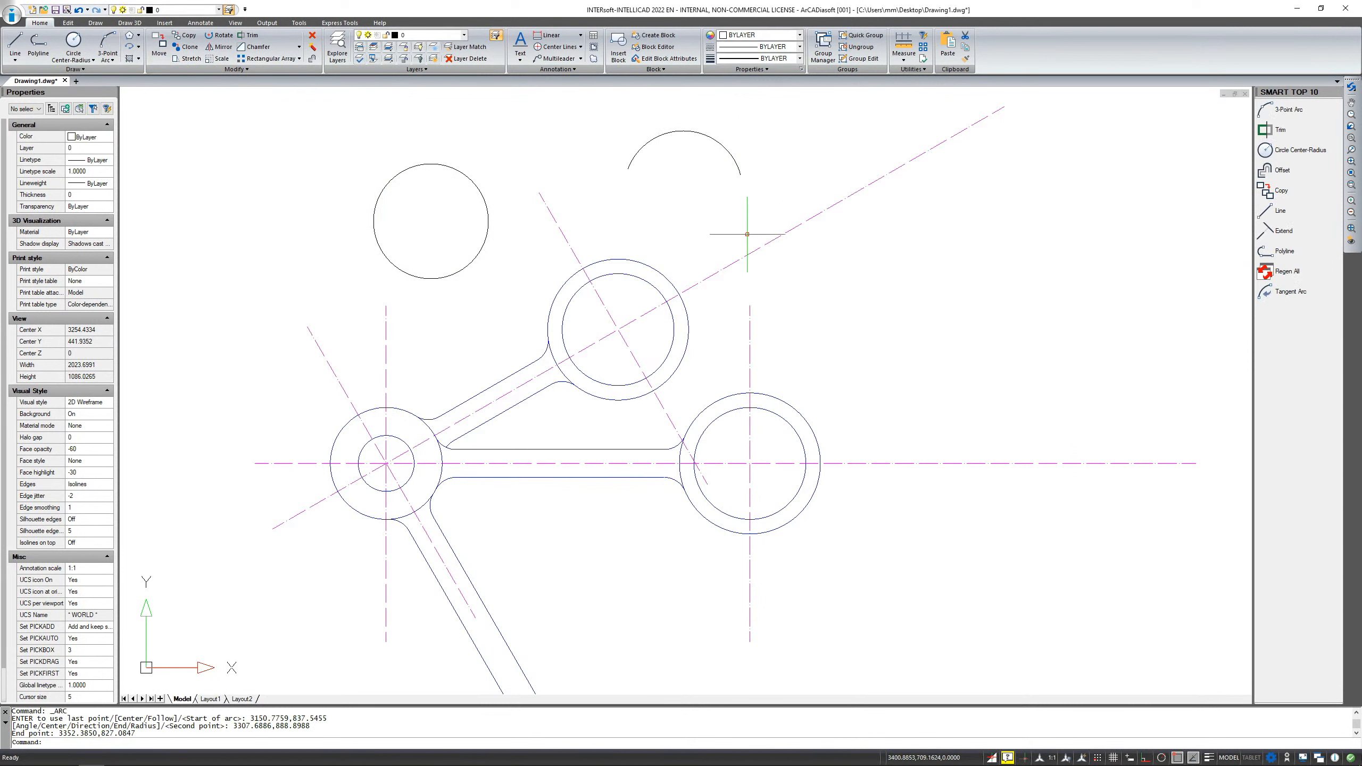
Clone the inclined axis line's type and layer into a nearly vertical line about 358 long, crossing that axis near its upper end.
left_click(816, 217)
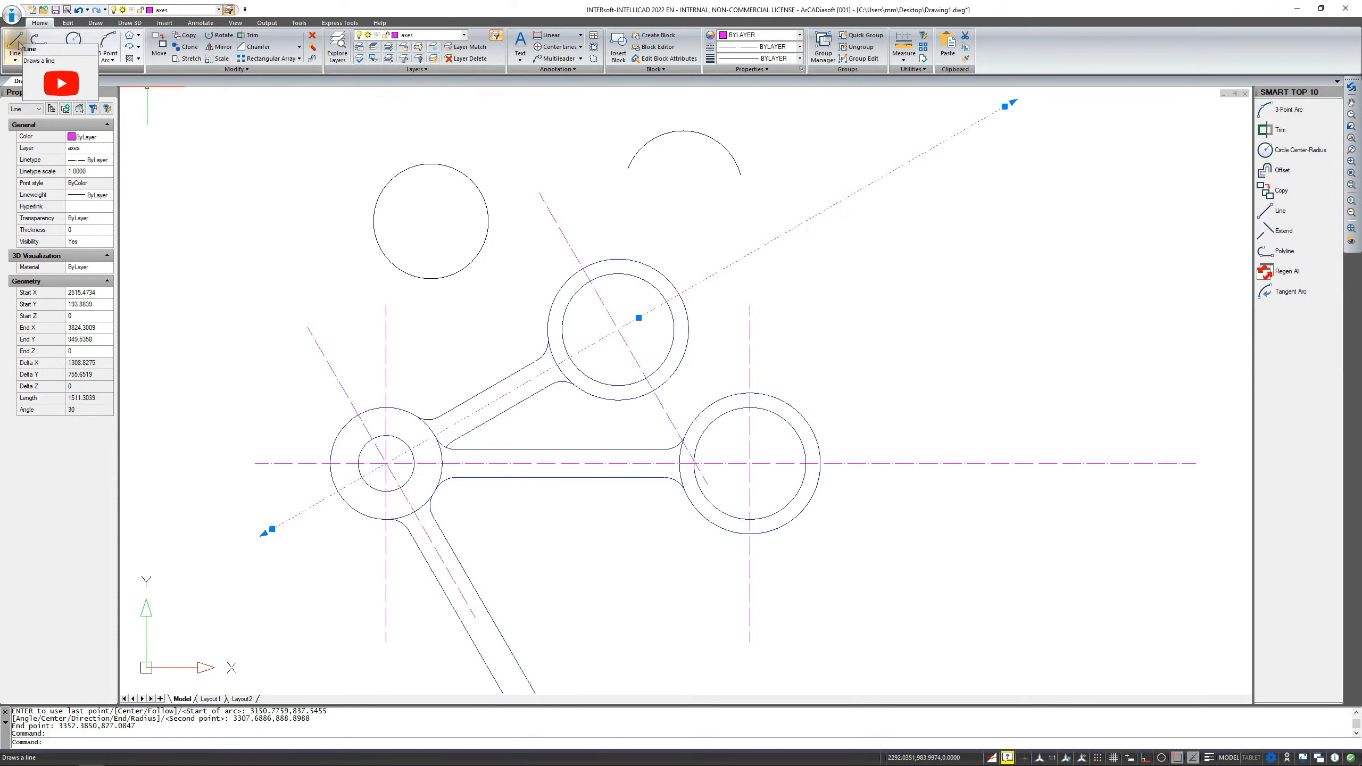
left_click(196, 49)
left_click(189, 47)
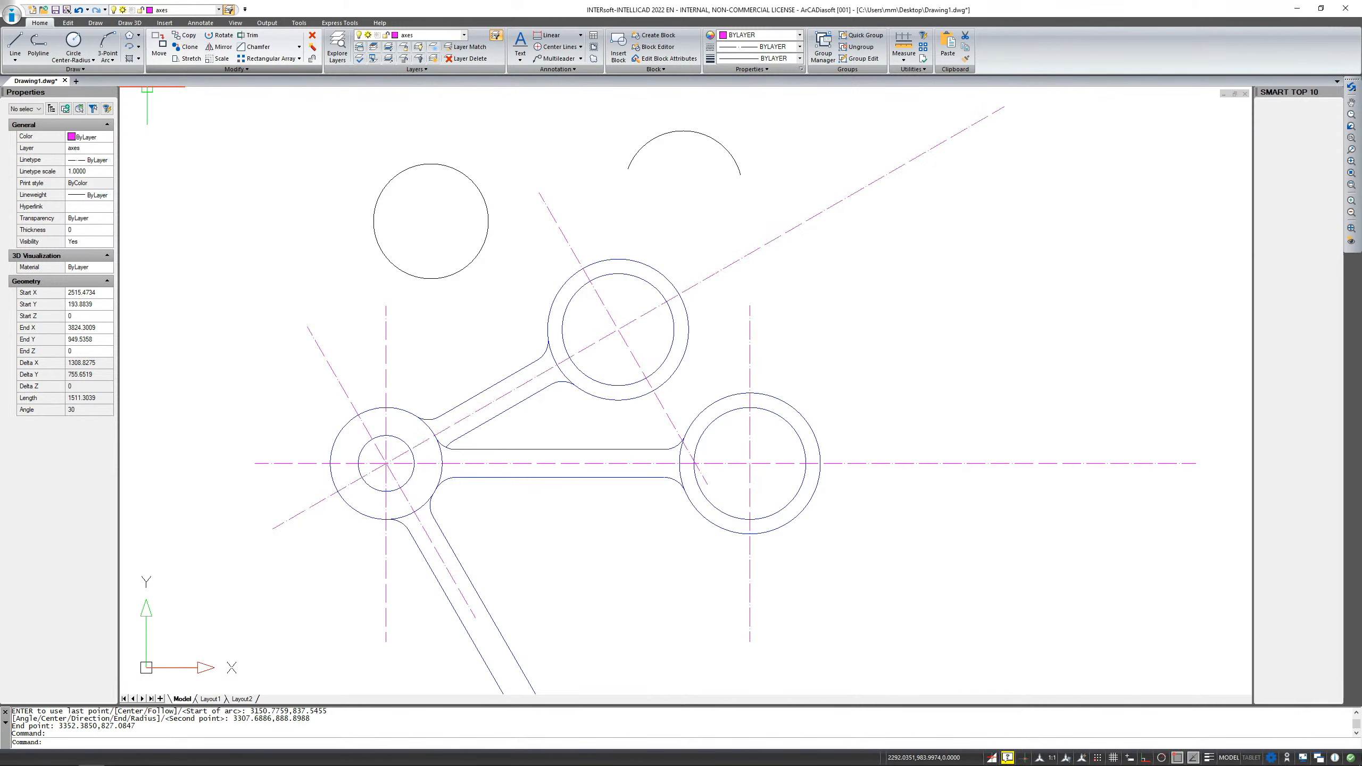
left_click(866, 308)
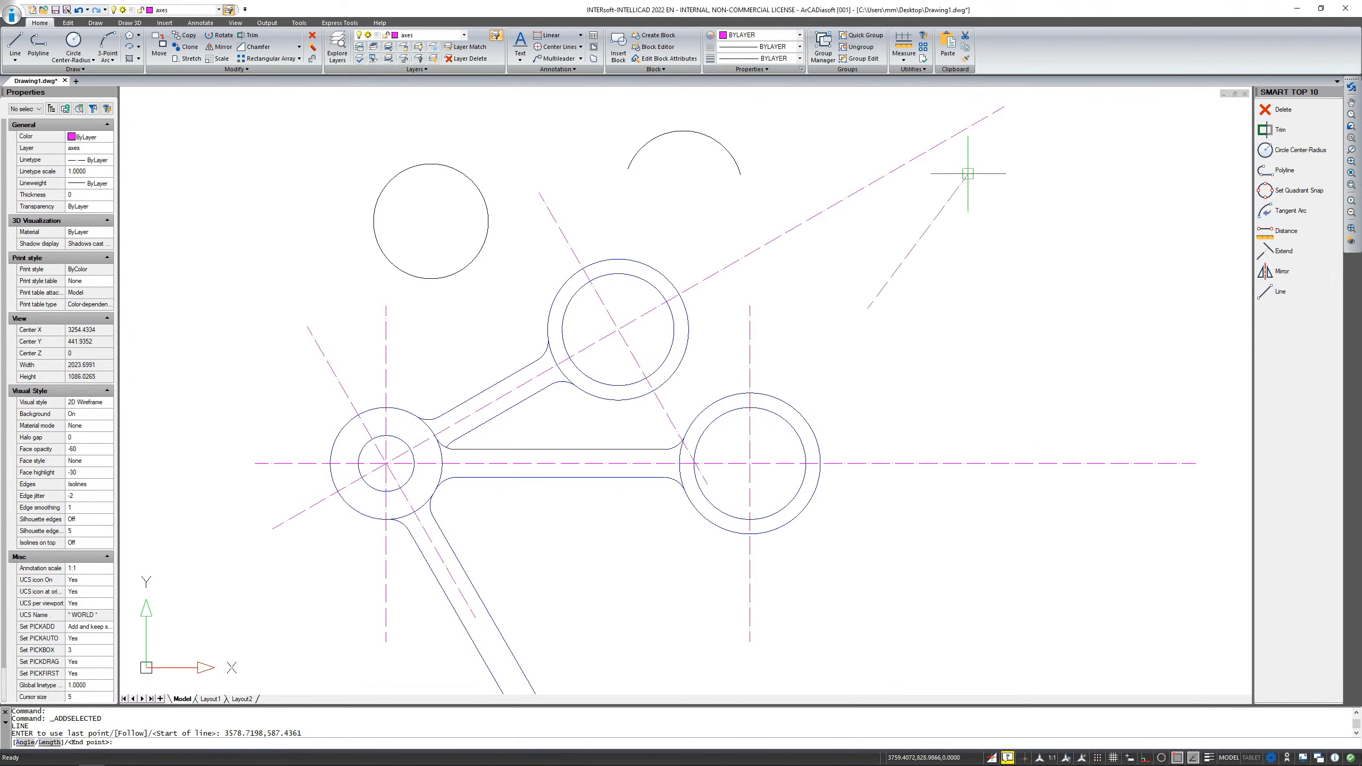
left_click(869, 109)
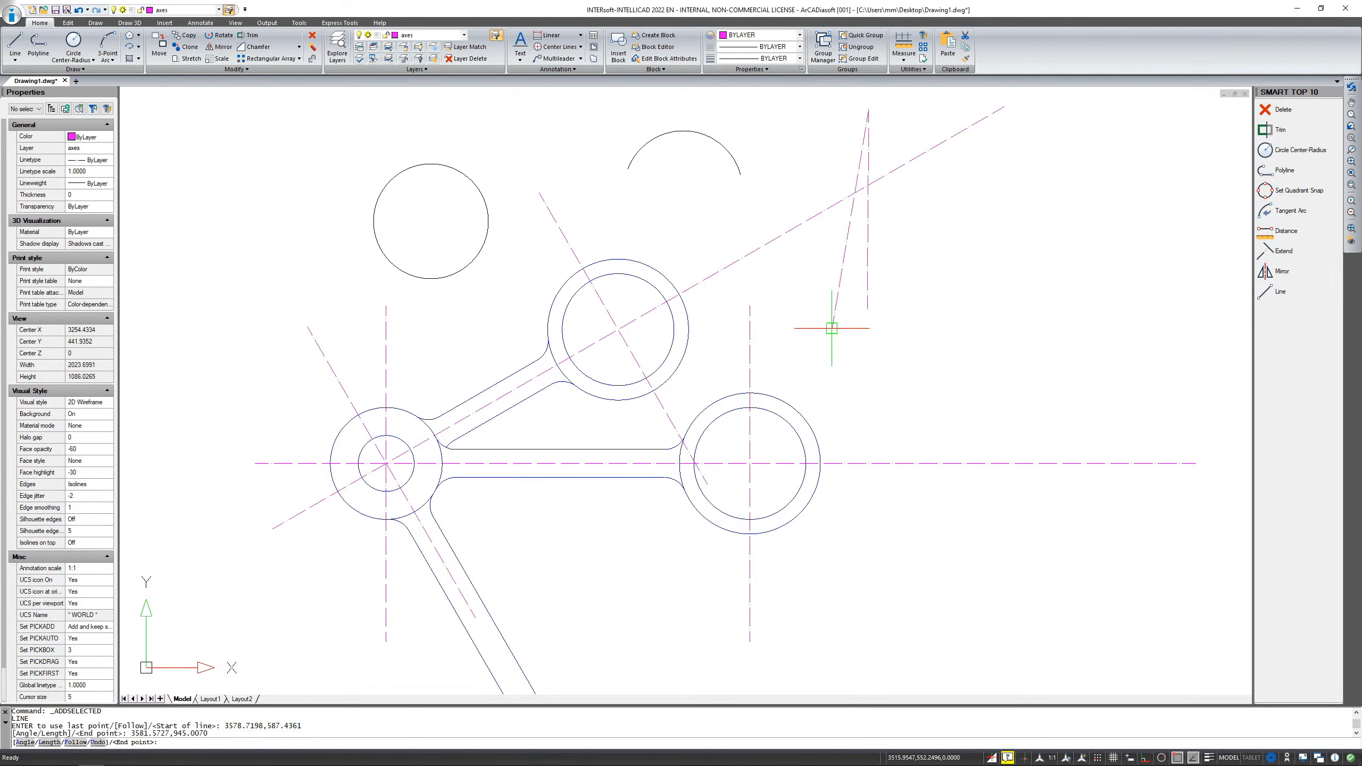
key("Return")
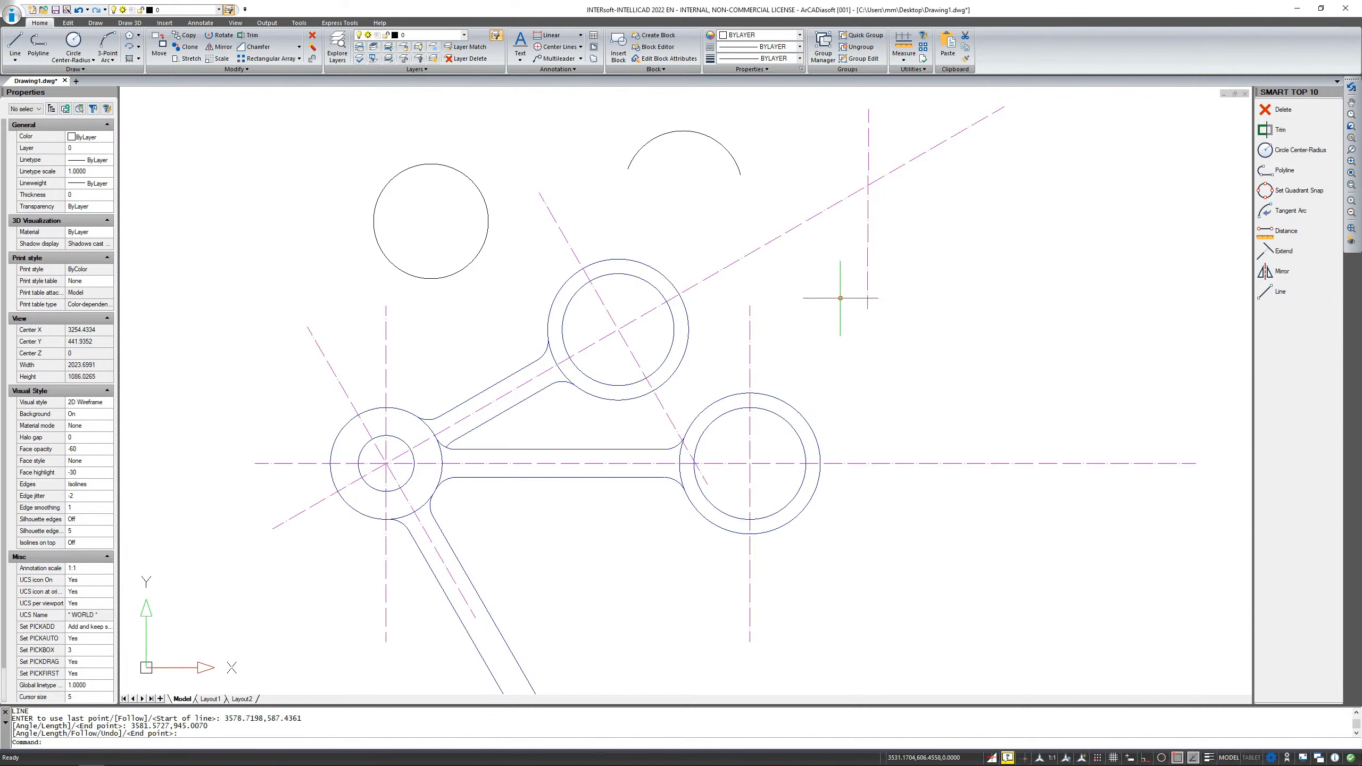
Place a single point in the empty area above and left of the linkage's hub, at about 2353, 499.
scroll(839, 297, "down", 1)
scroll(775, 368, "up", 1)
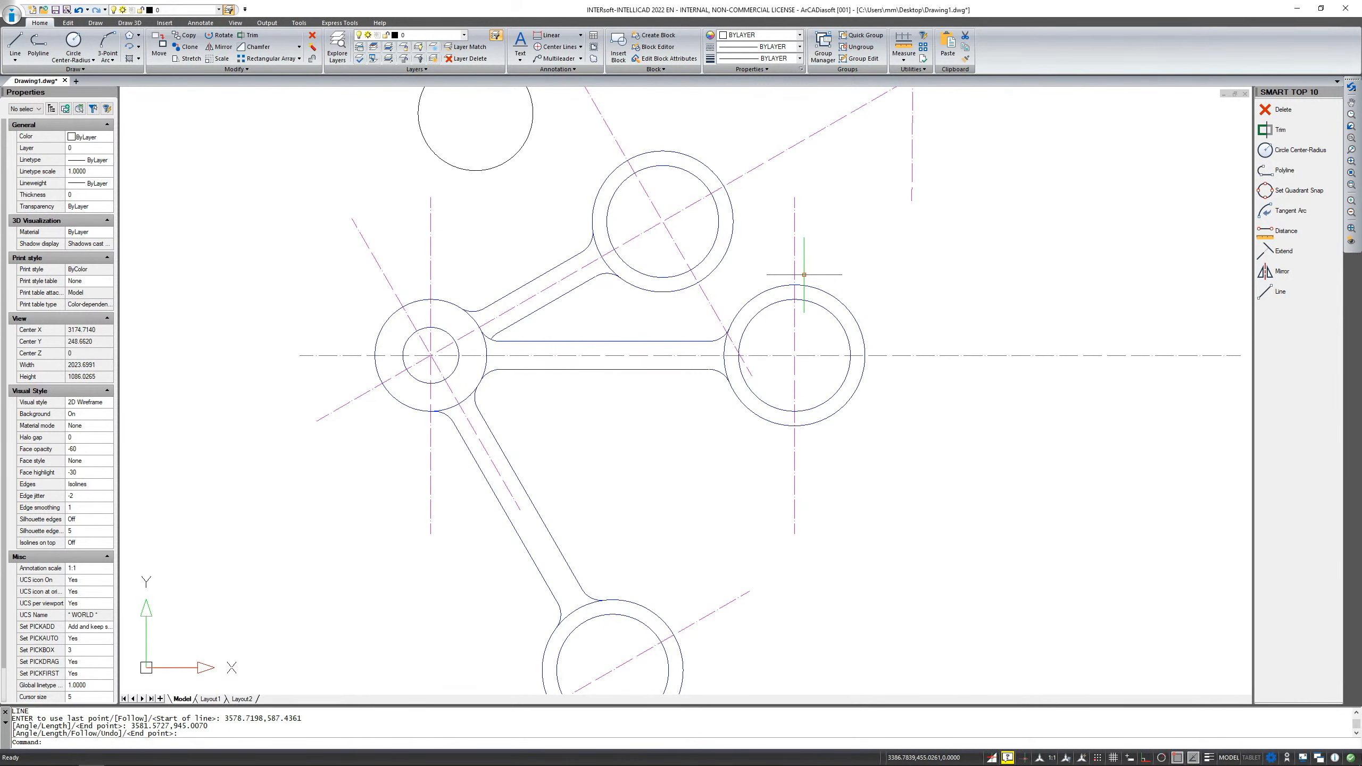
scroll(717, 354, "down", 1)
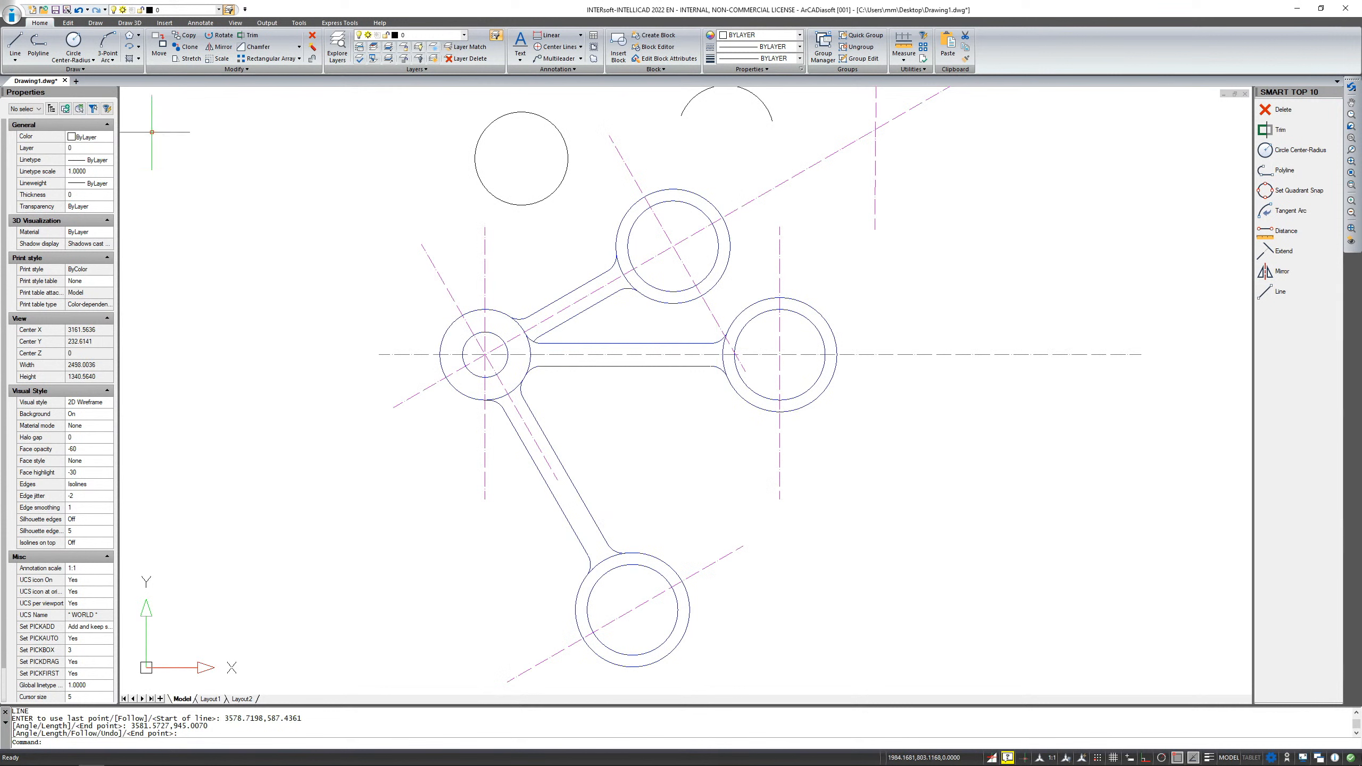
left_click(90, 71)
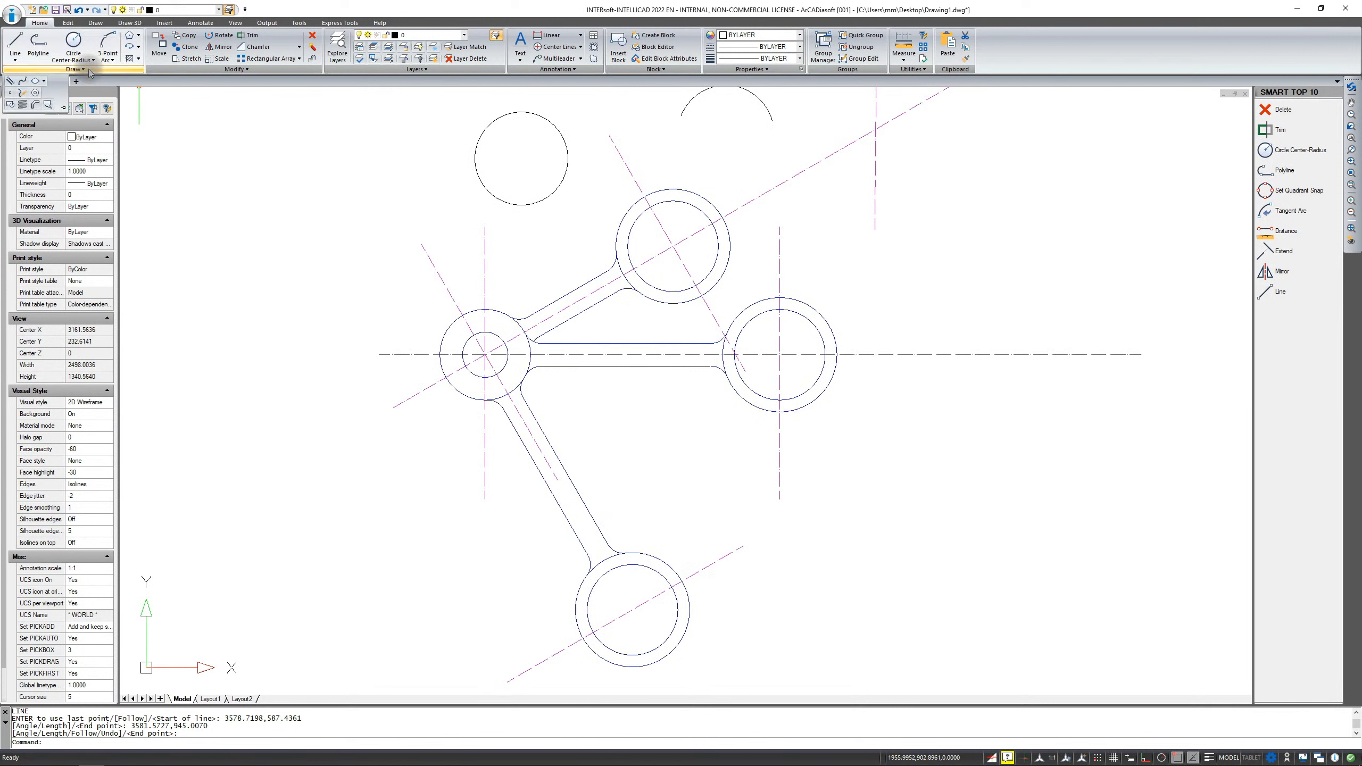
left_click(10, 93)
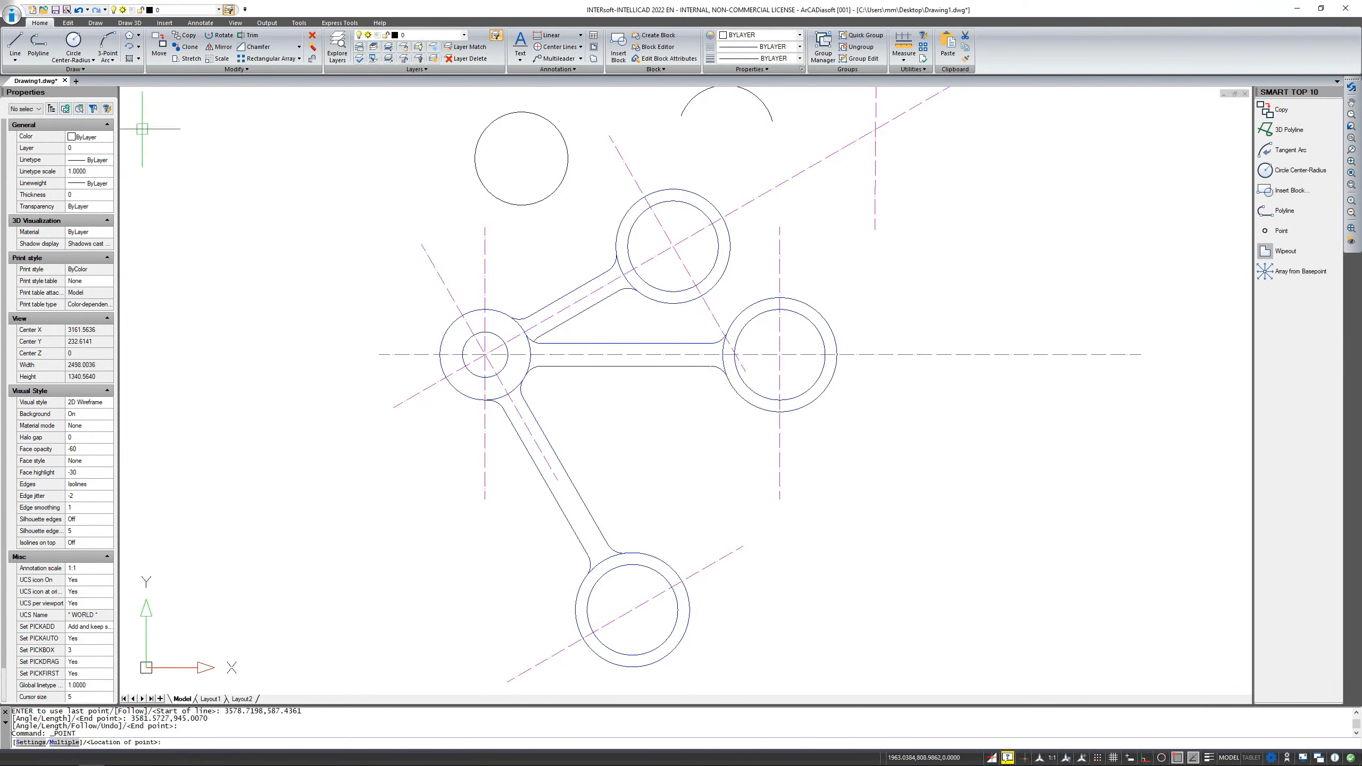
left_click(319, 269)
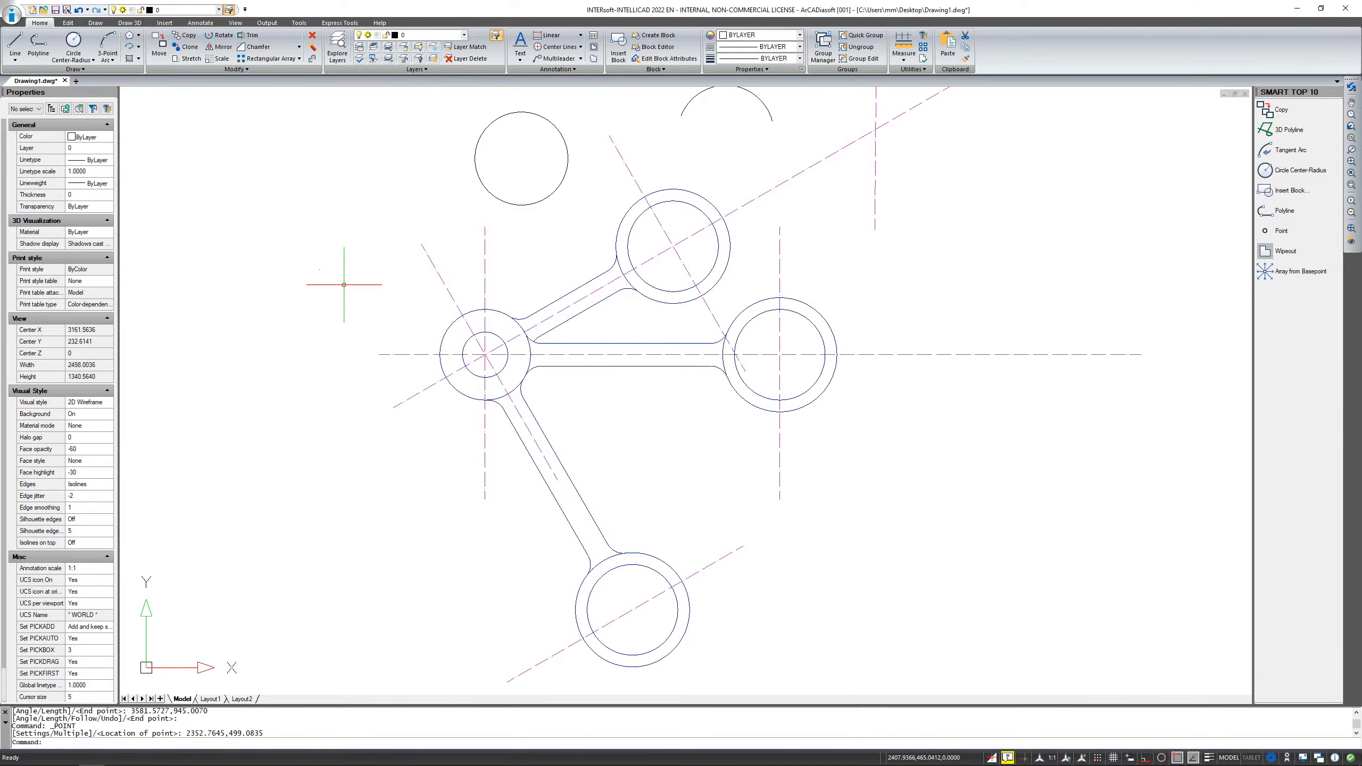
key("Escape")
key("Escape")
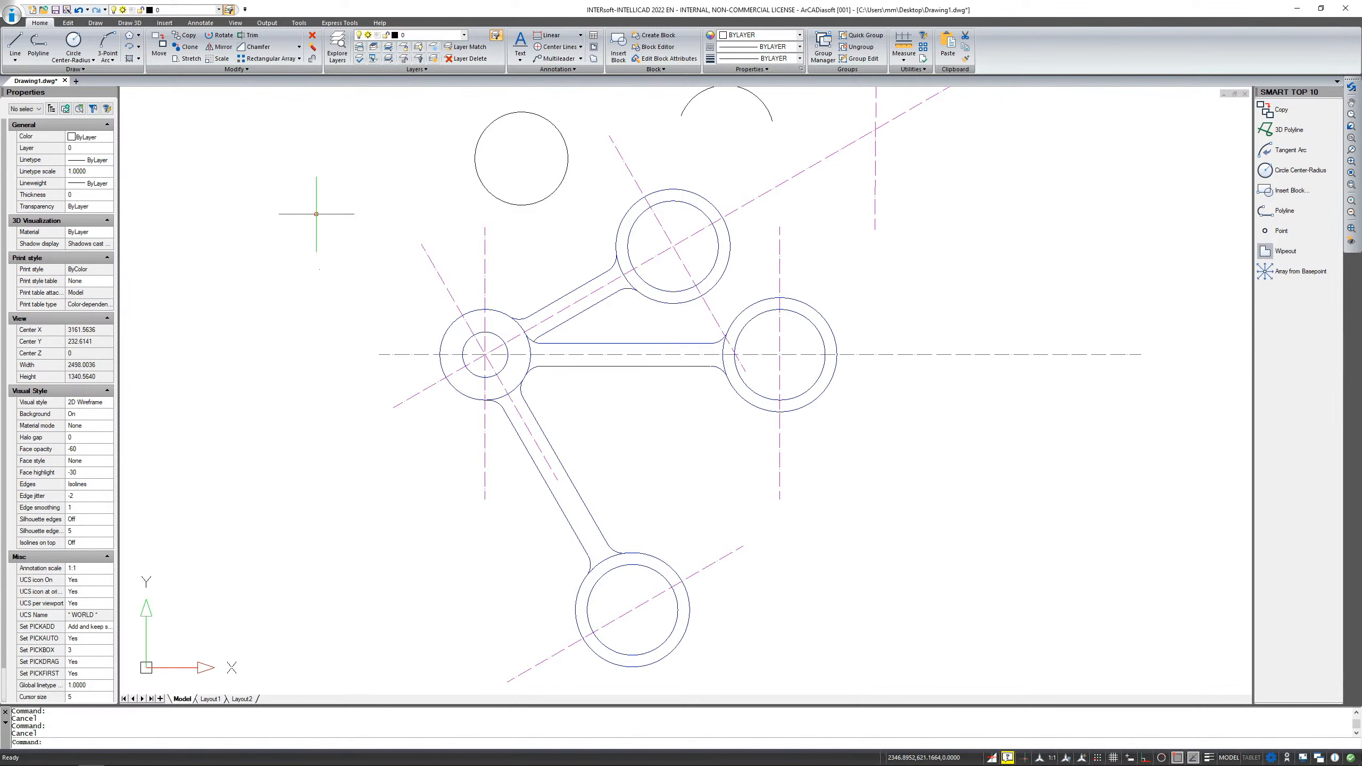
Set the point display type to the plain plus-shaped cross in the drawing settings for entity creation.
left_click(298, 22)
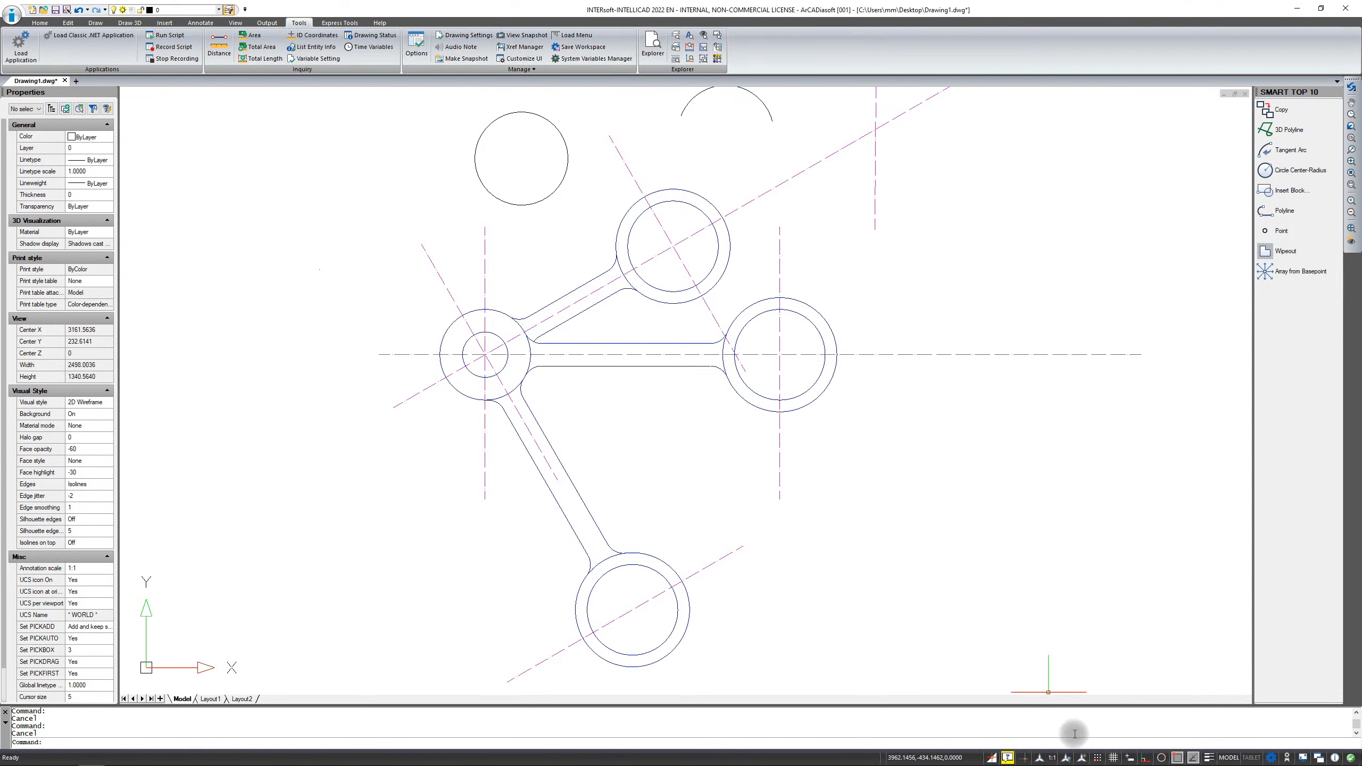
left_click(943, 758)
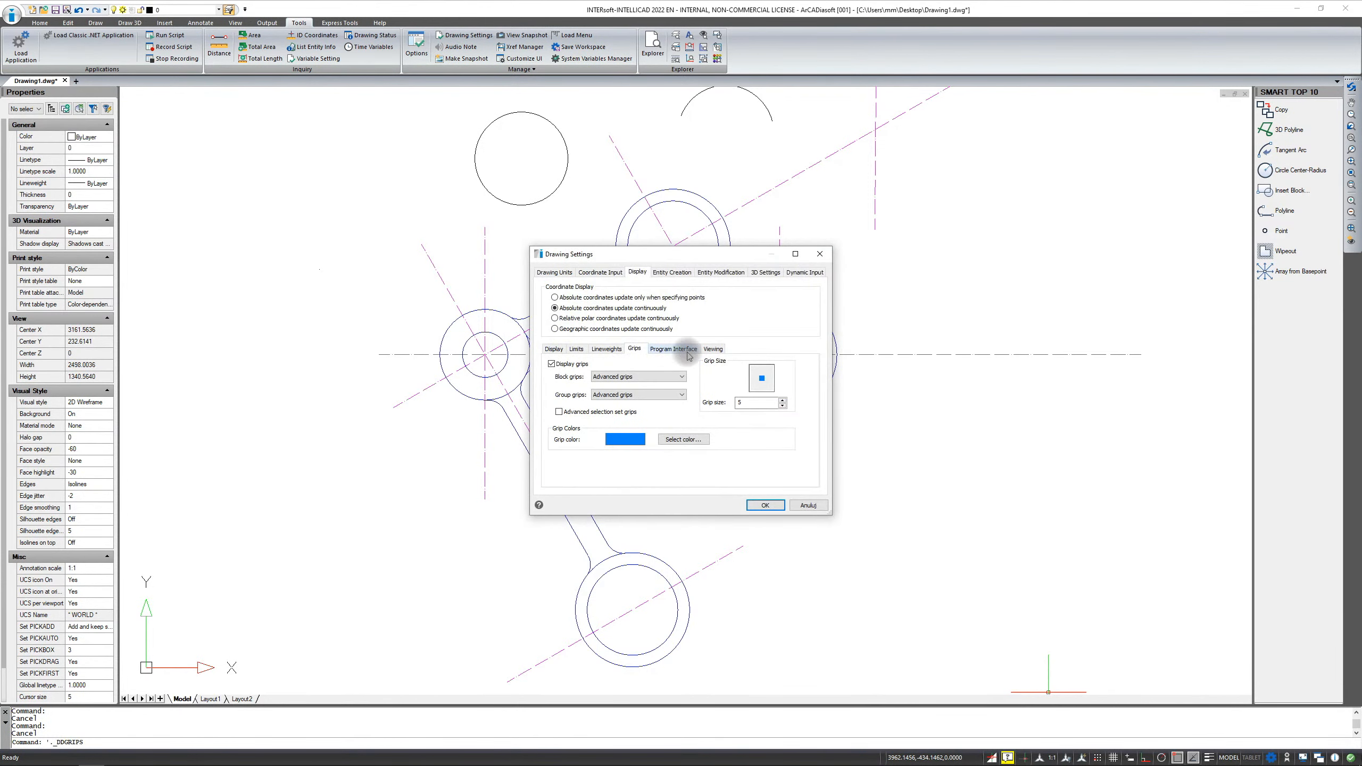
left_click(673, 272)
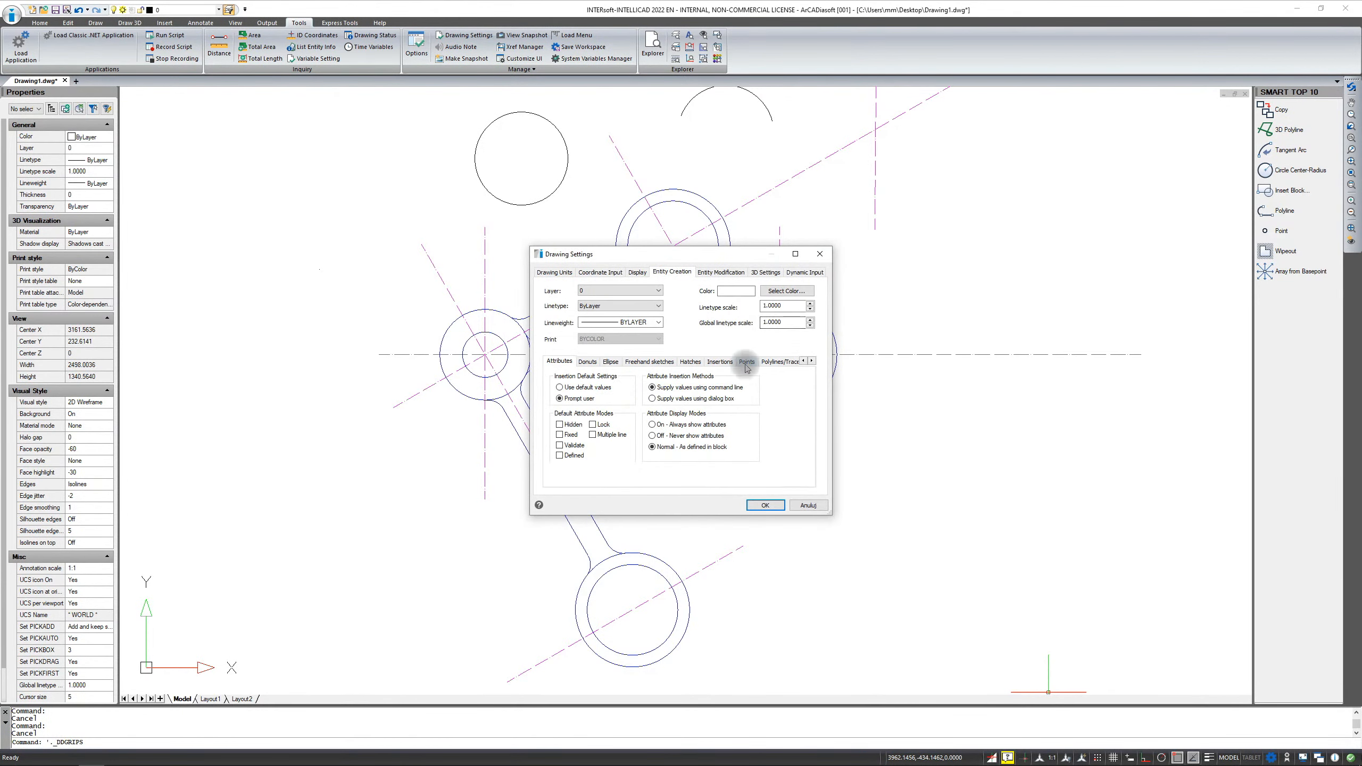
left_click(746, 362)
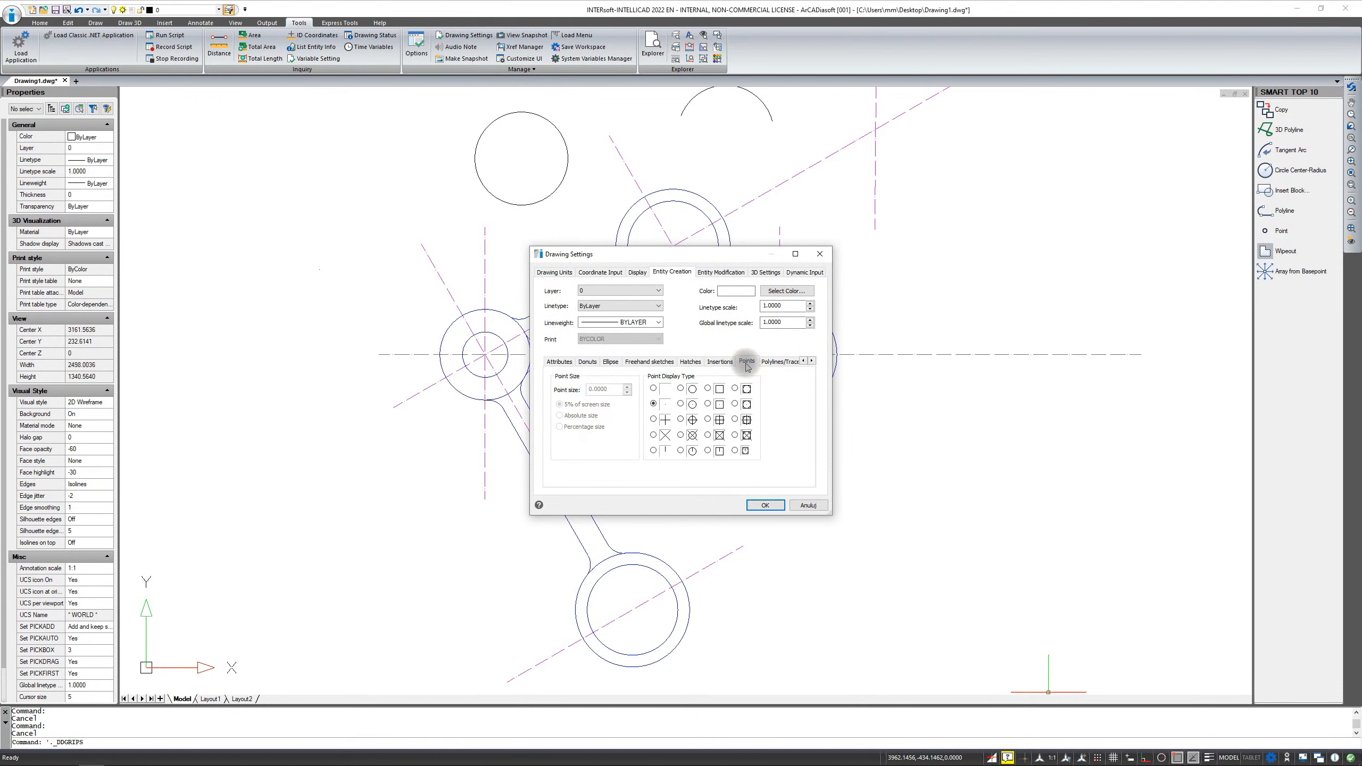
left_click(653, 419)
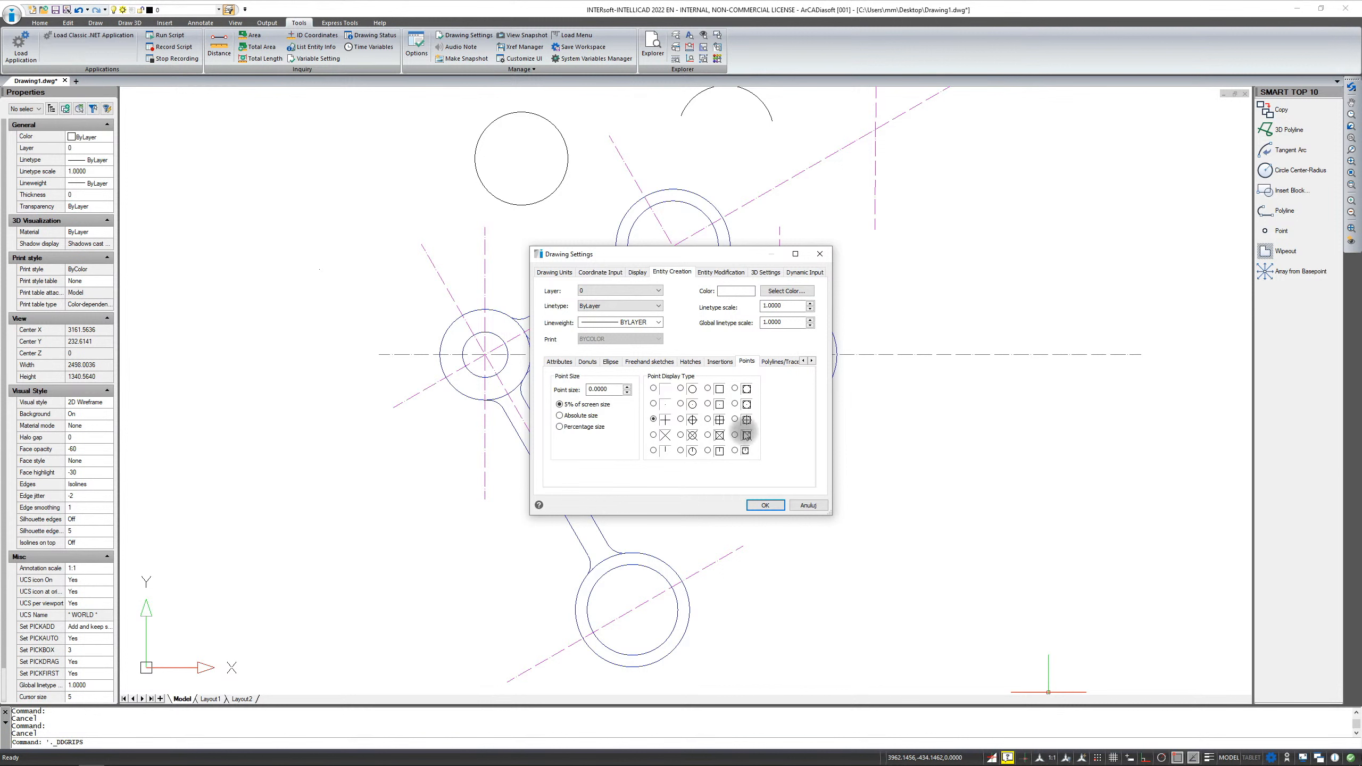
left_click(764, 505)
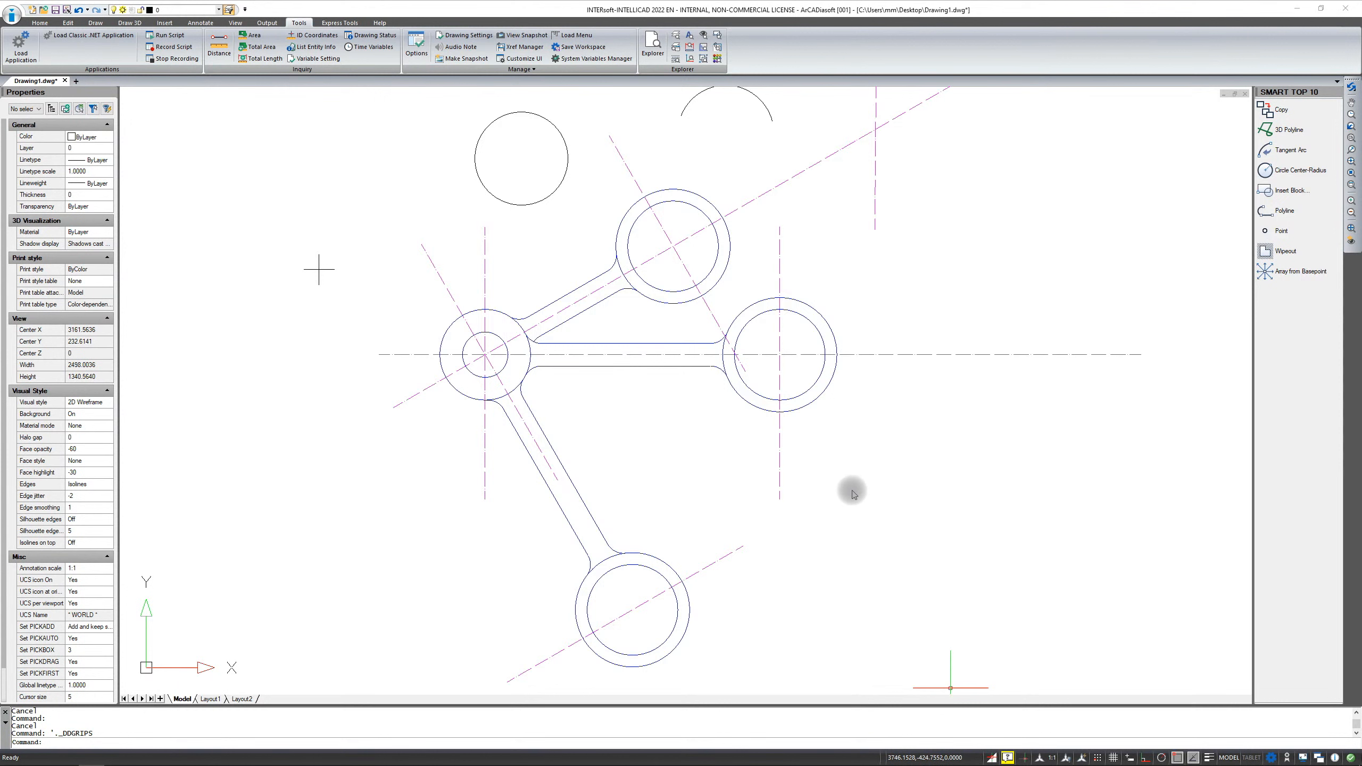
Review the ellipse creation and entity modification options in the drawing settings, and close them without changes.
key("Return")
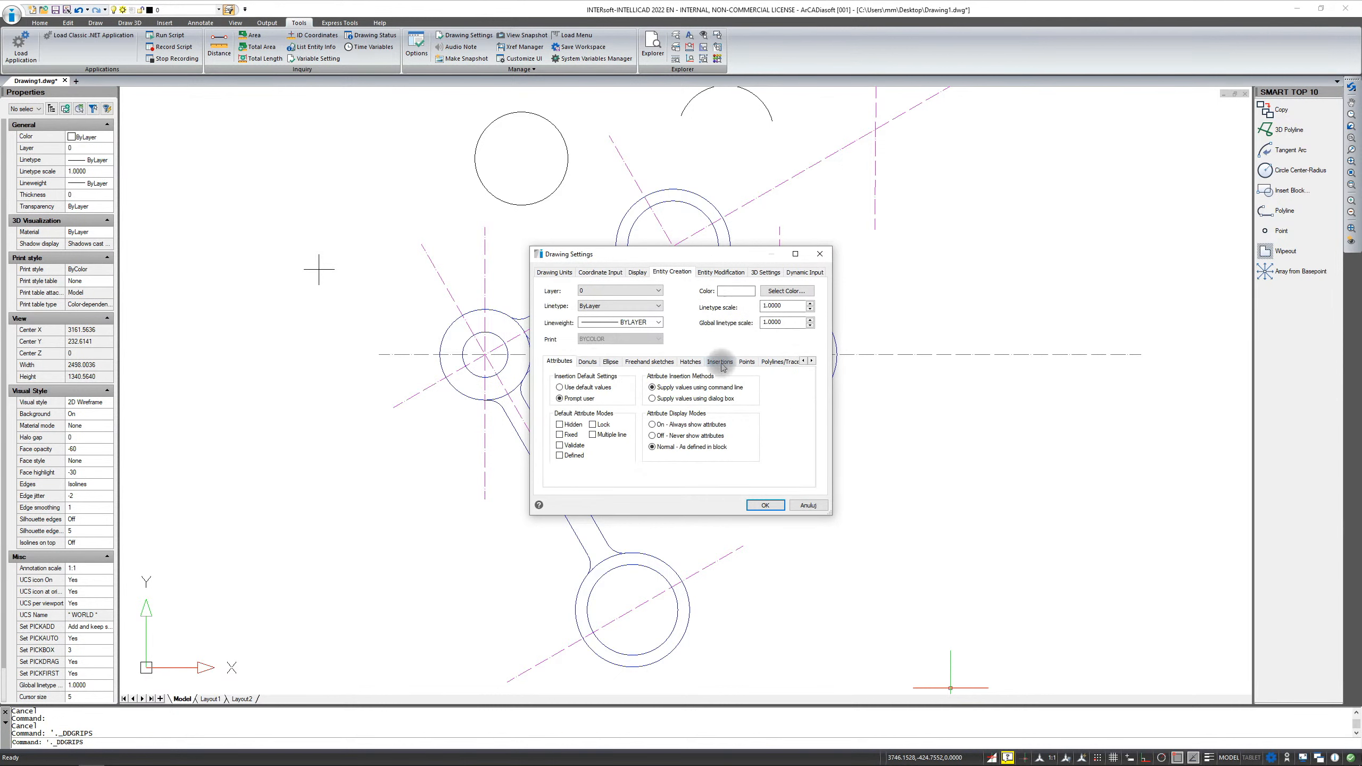
left_click(611, 362)
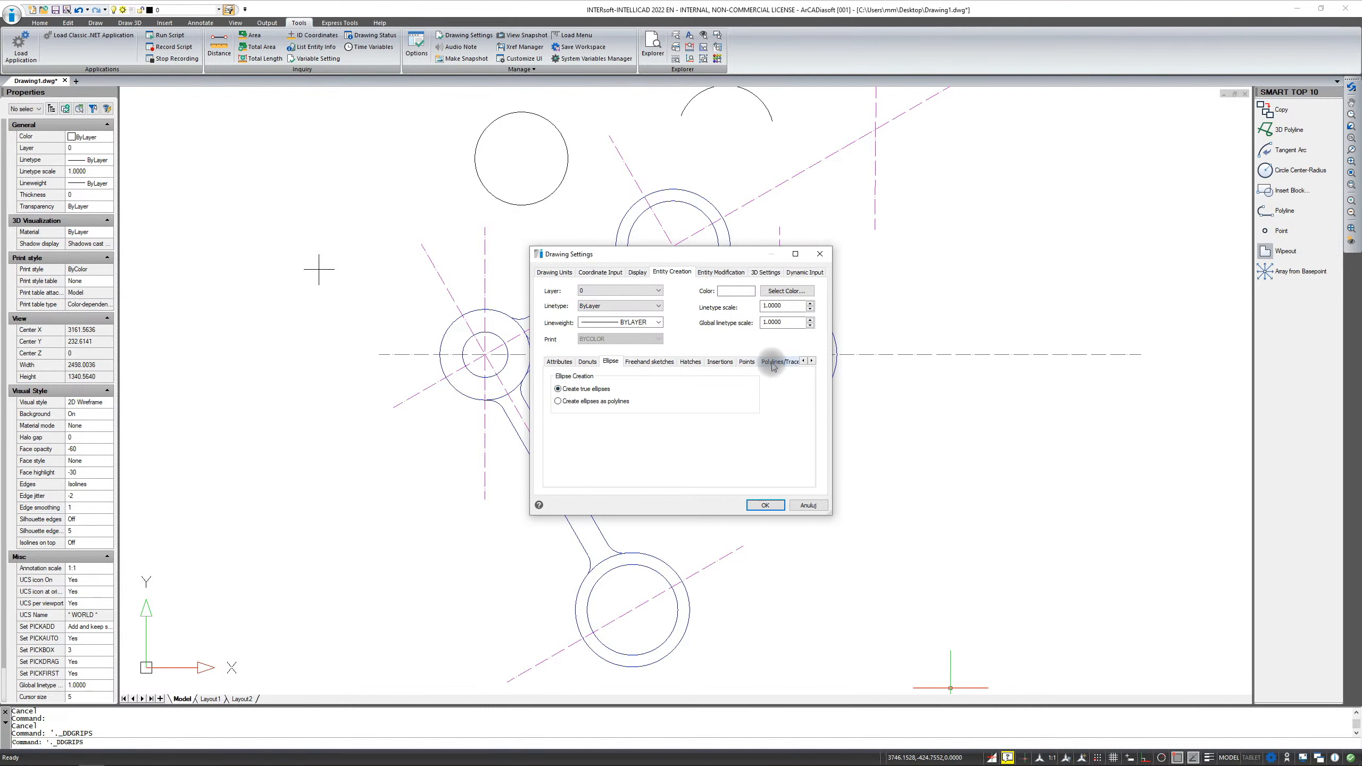
left_click(714, 274)
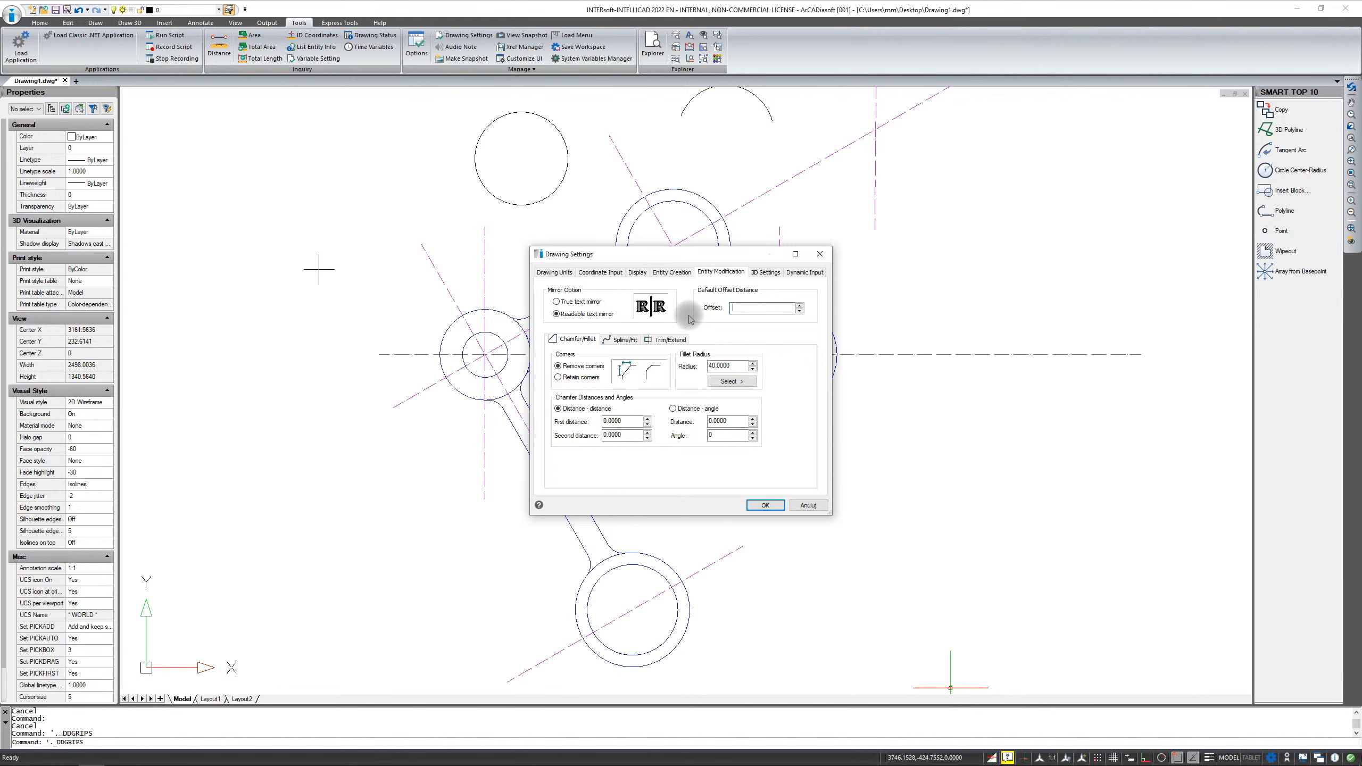
left_click(820, 254)
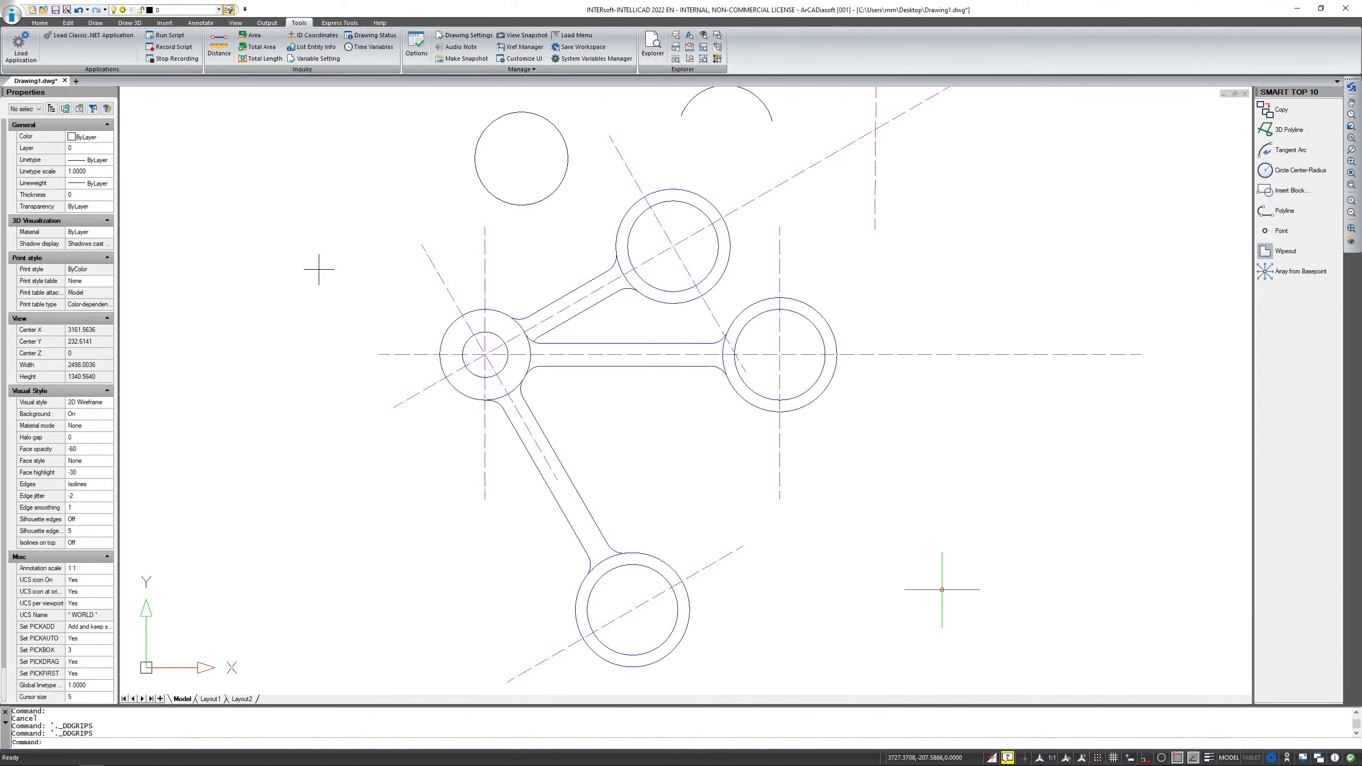
Examine the available entity snap modes and the running snaps options, leaving them as they are.
right_click(1113, 758)
right_click(1178, 758)
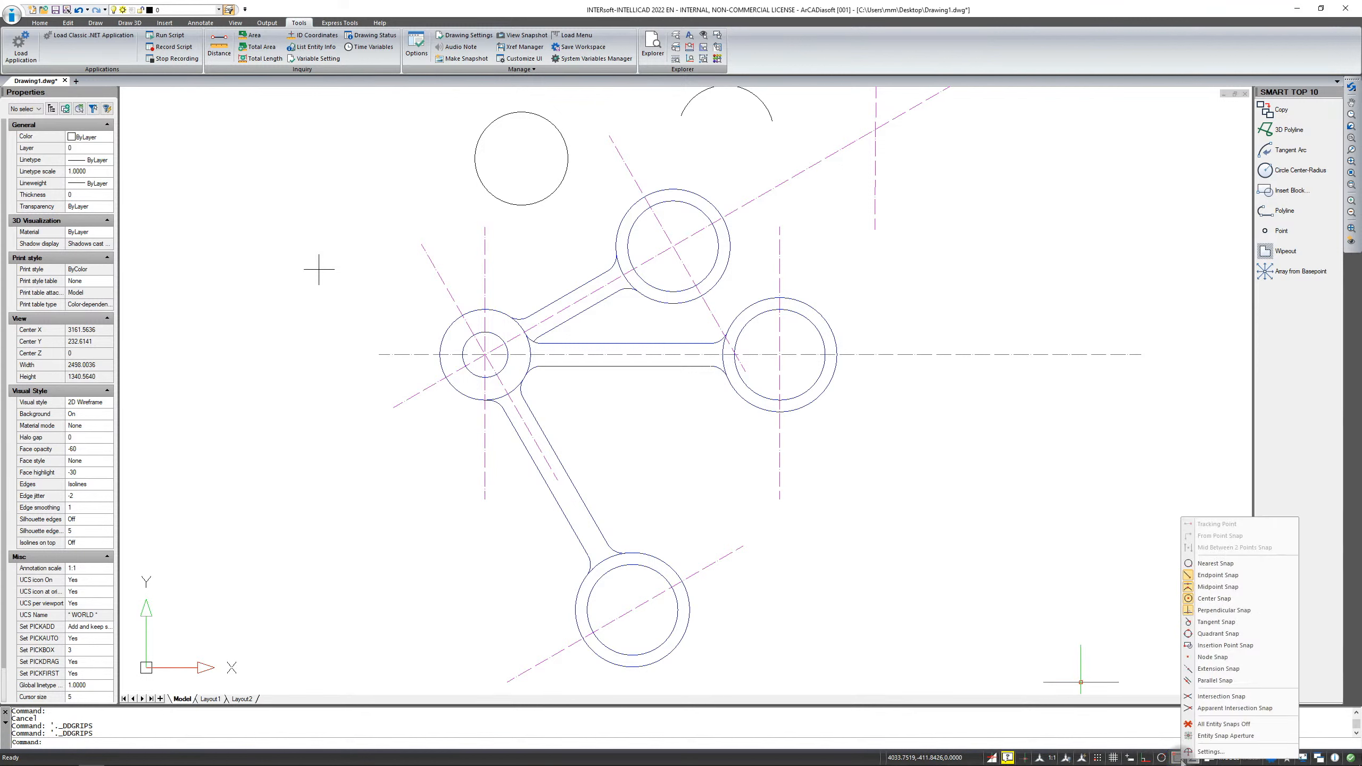
right_click(1097, 758)
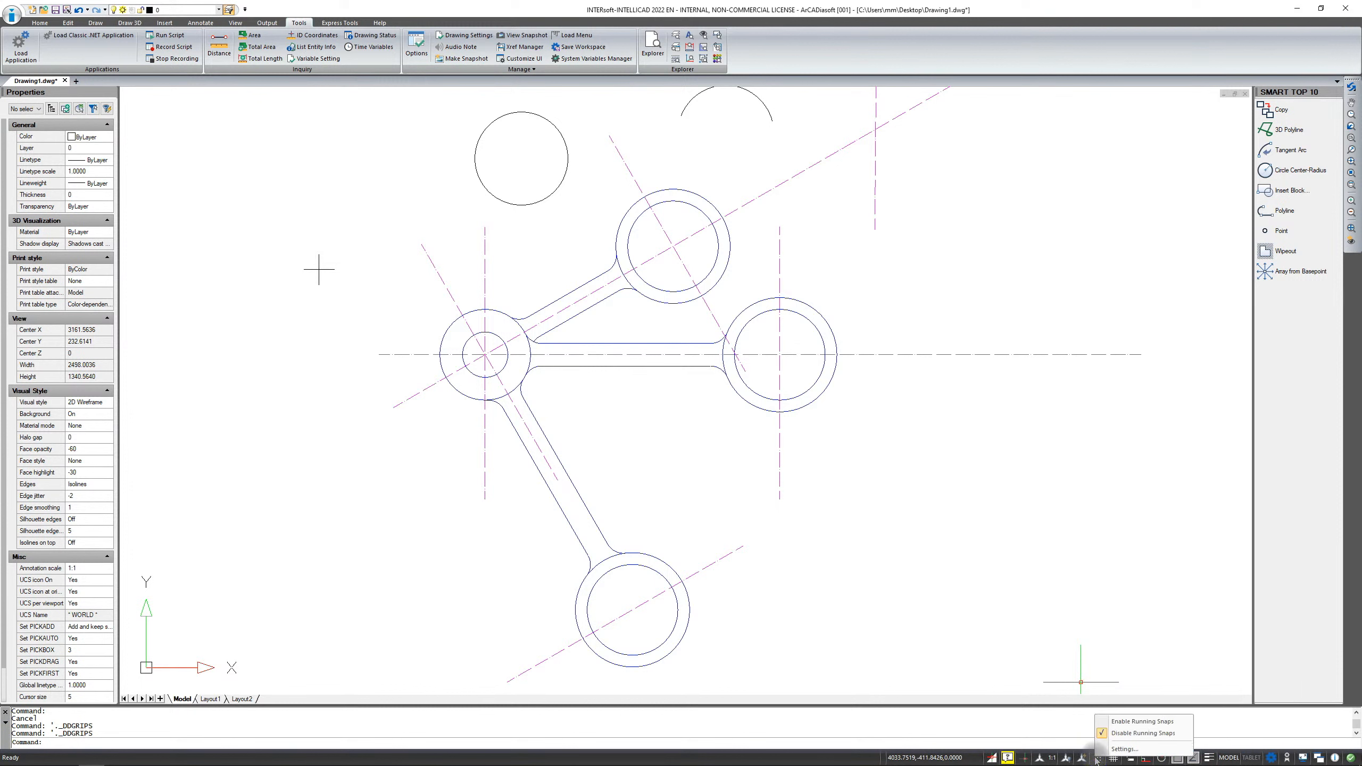
key("Escape")
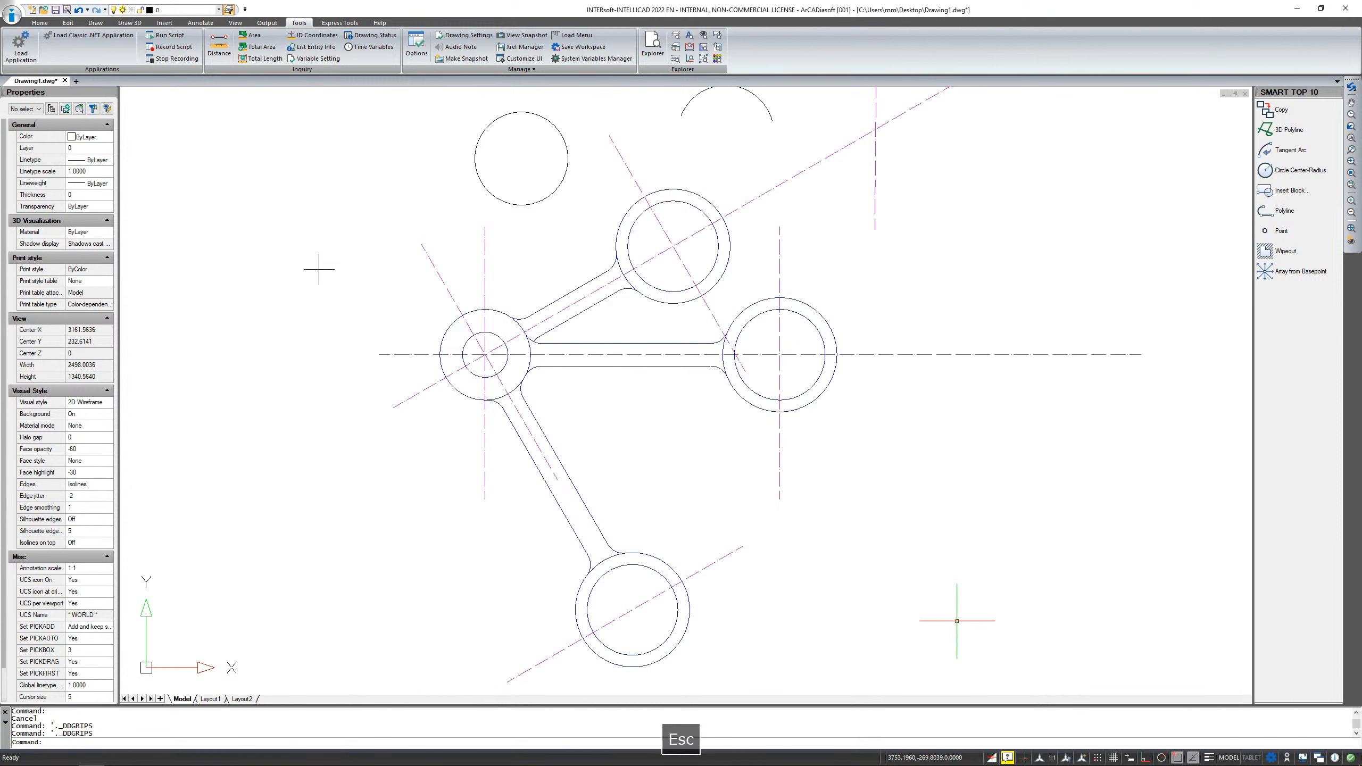